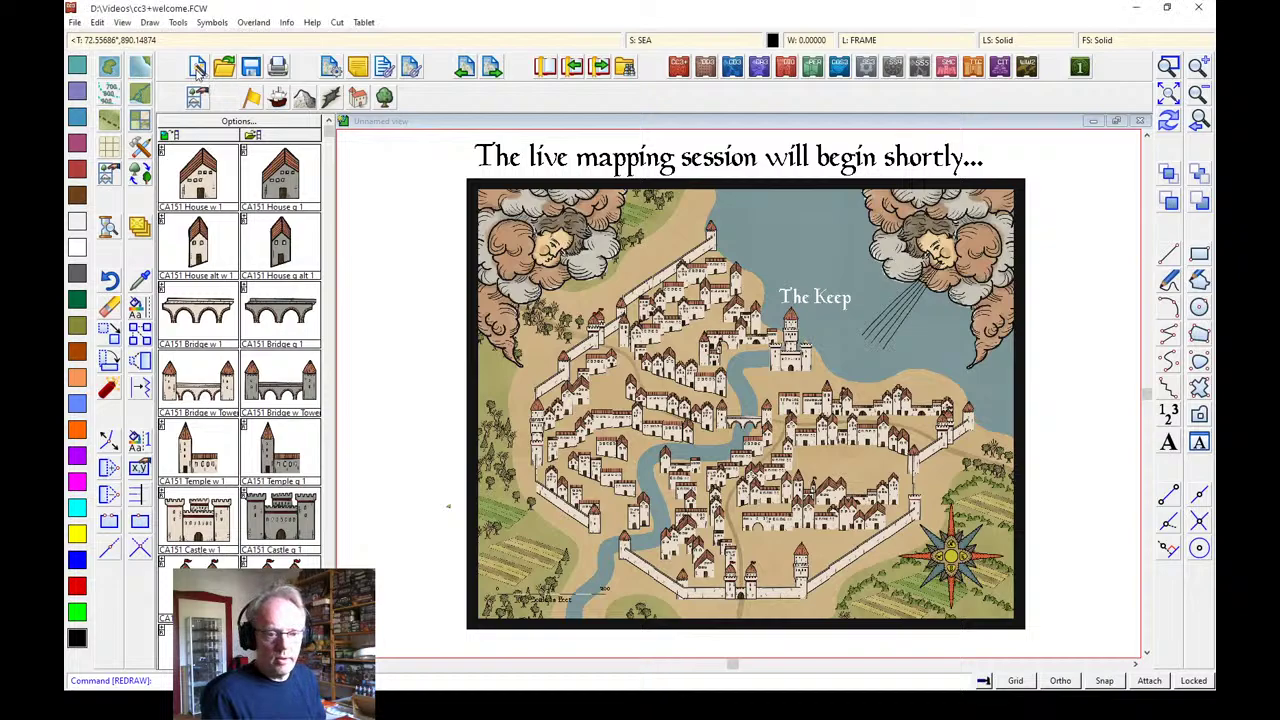
Start a new map of the Cities type with the option to decide the settings manually
{"action": "left_click", "coordinate": [197, 67]}
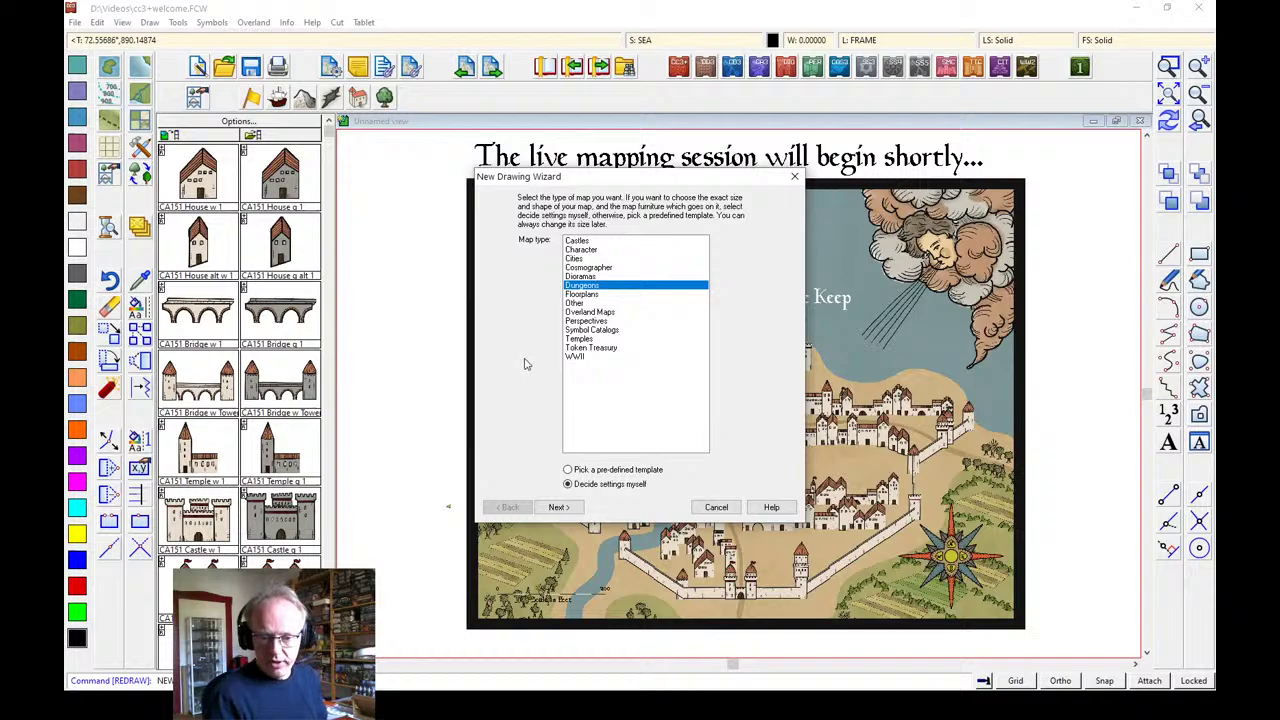
{"action": "left_click", "coordinate": [580, 259]}
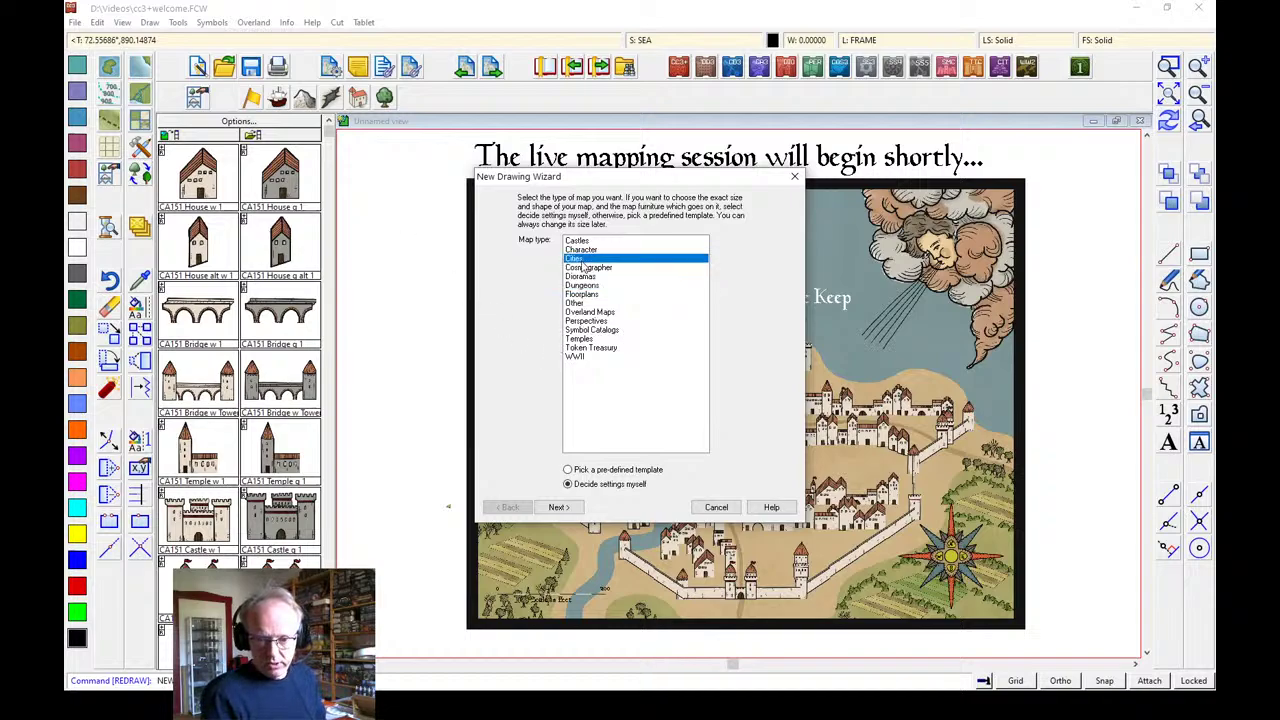
{"action": "left_click", "coordinate": [558, 508]}
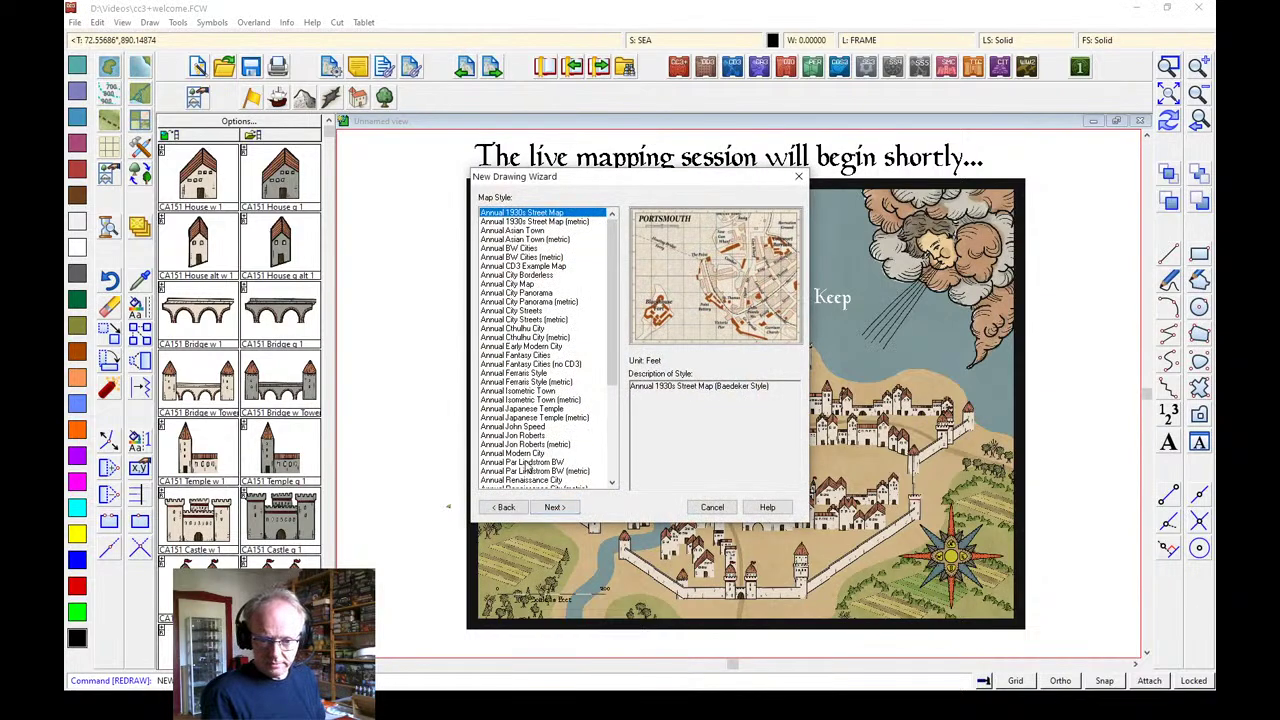
Compare the CD3 Bitmap A, SM Cities and Cities of Schley map styles, and choose the non-metric Annual Renaissance City style
{"action": "left_click_drag", "start_coordinate": [607, 292], "coordinate": [601, 374]}
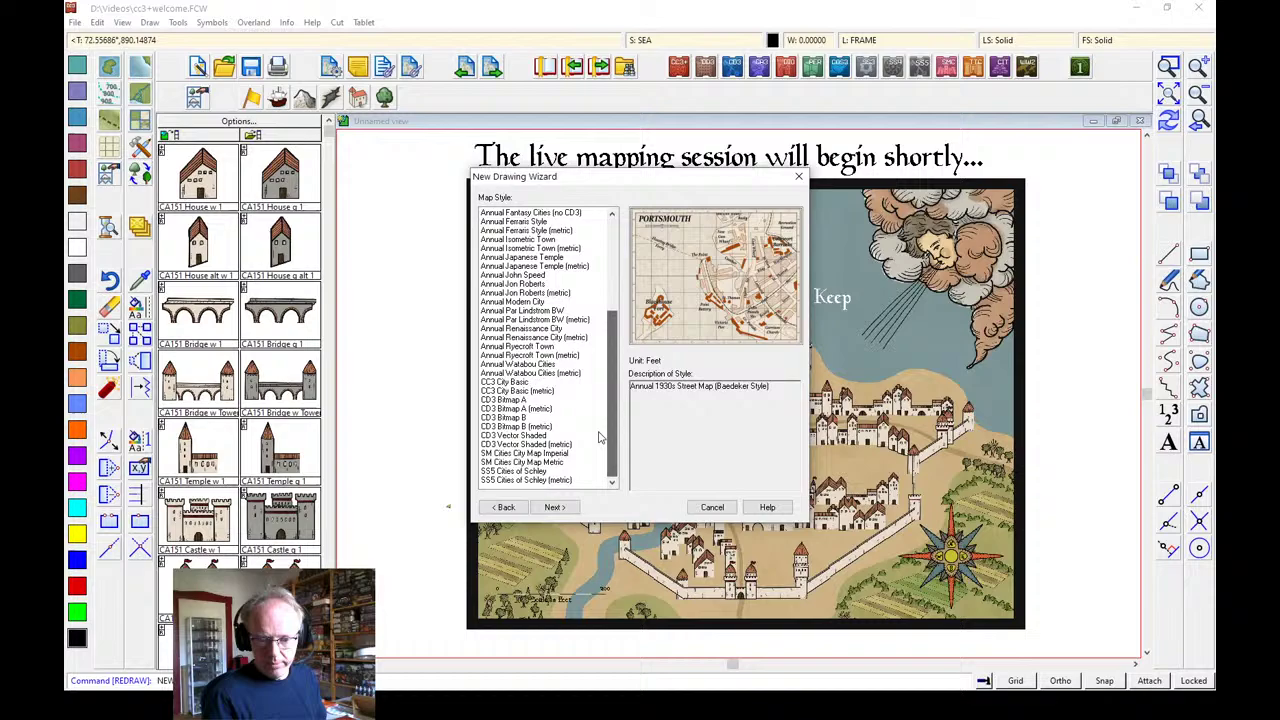
{"action": "left_click", "coordinate": [518, 400]}
{"action": "left_click", "coordinate": [507, 409]}
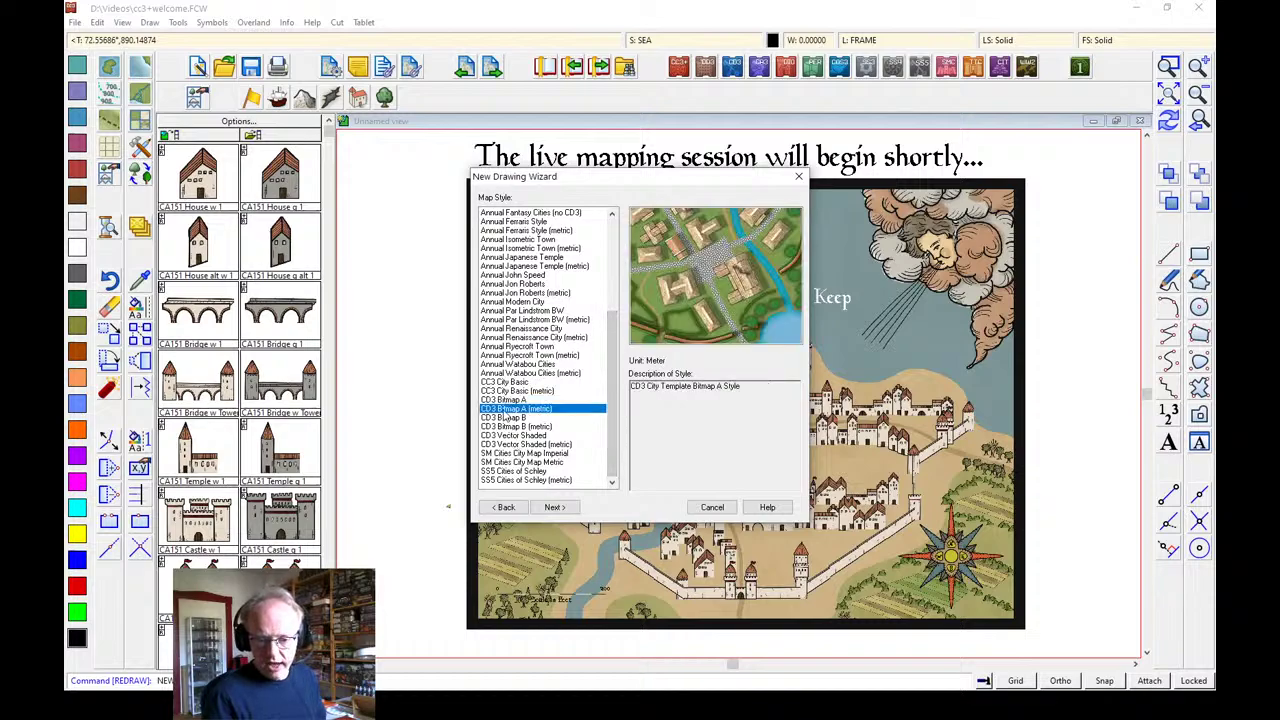
{"action": "left_click", "coordinate": [513, 454]}
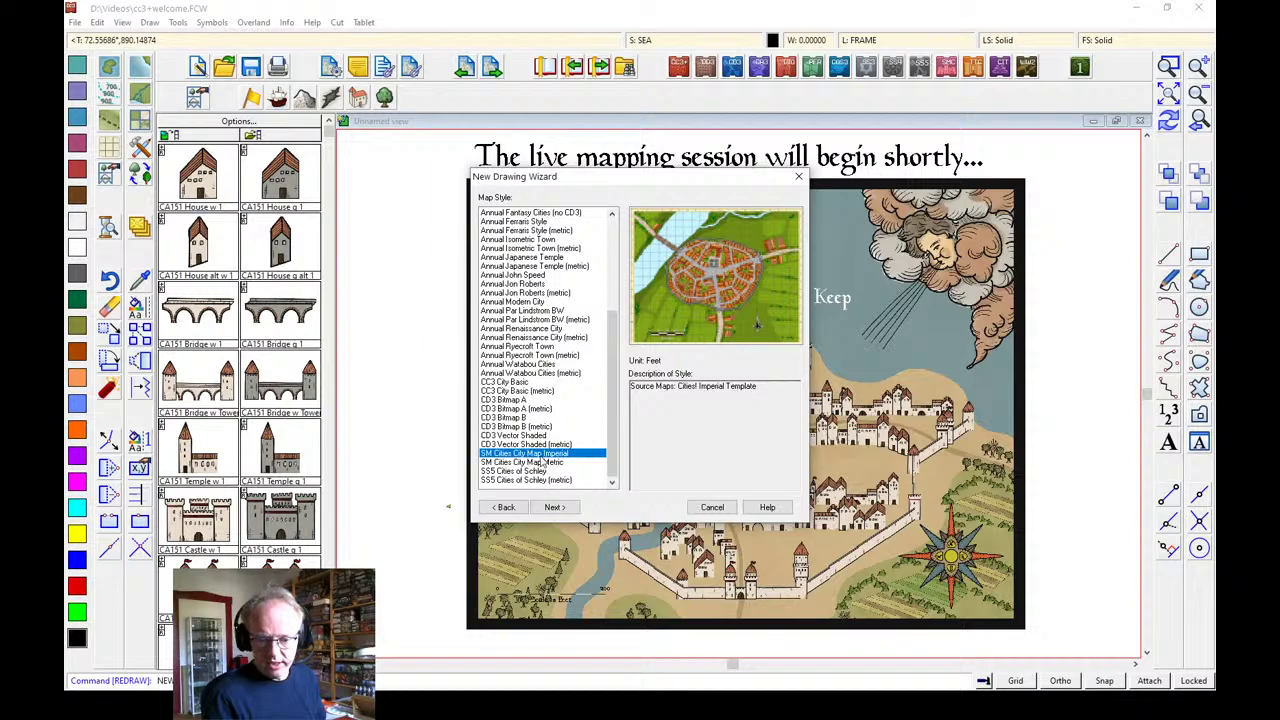
{"action": "left_click", "coordinate": [524, 480]}
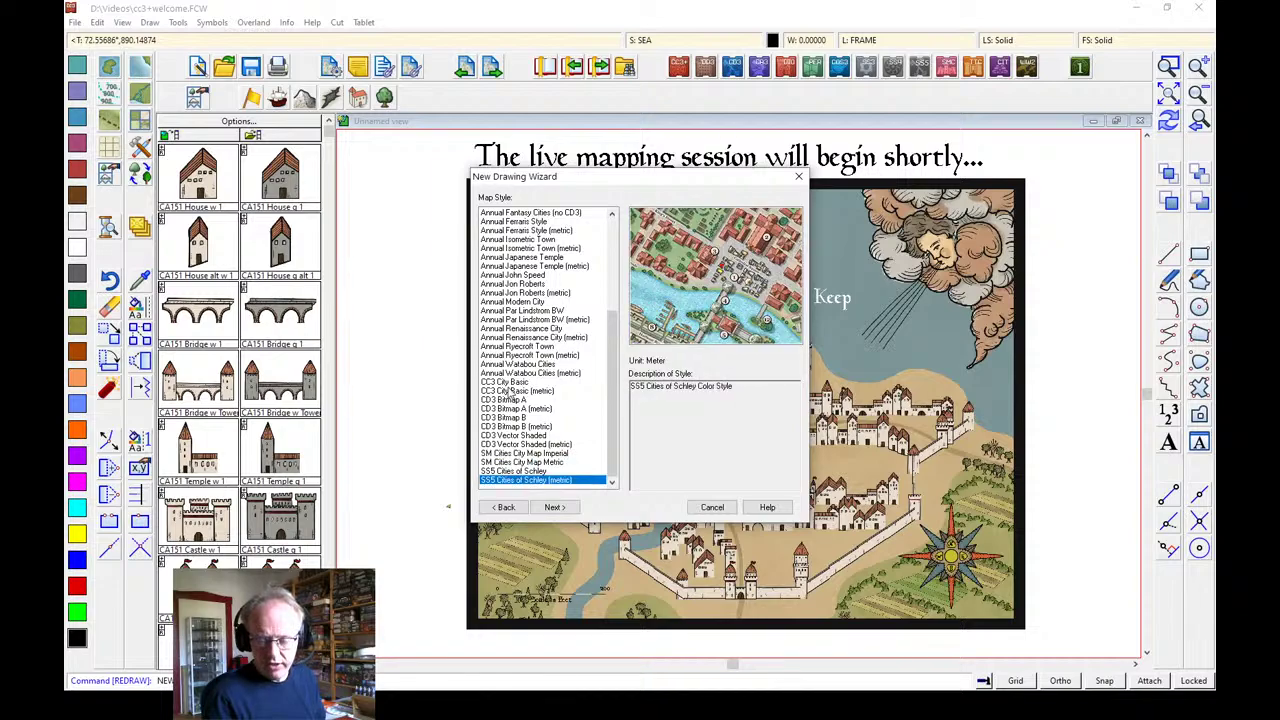
{"action": "left_click", "coordinate": [525, 328]}
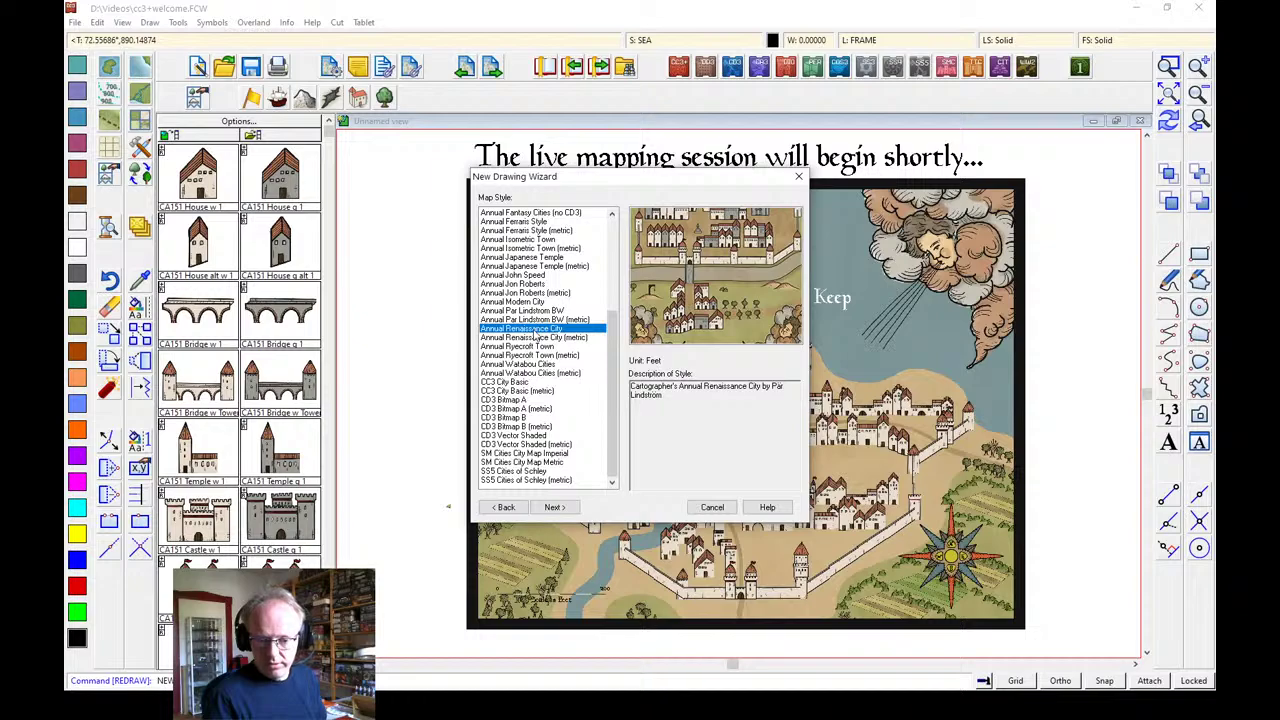
{"action": "left_click", "coordinate": [536, 338]}
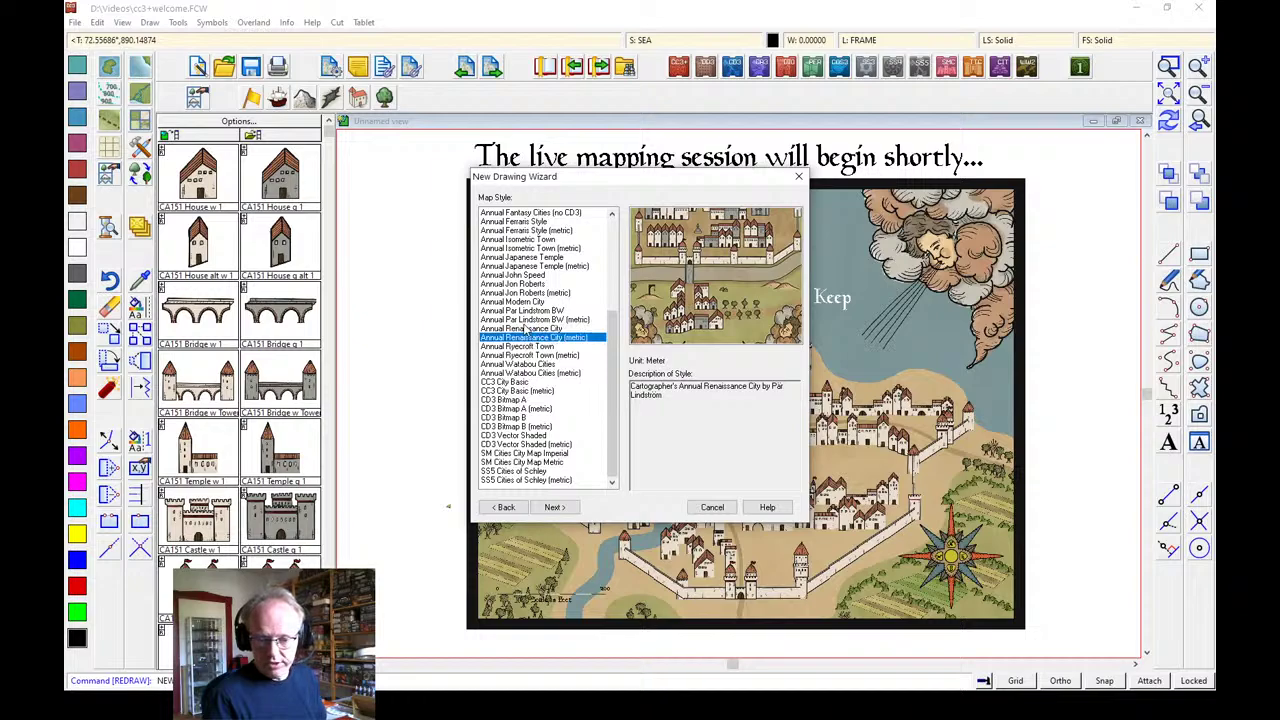
{"action": "left_click", "coordinate": [522, 329]}
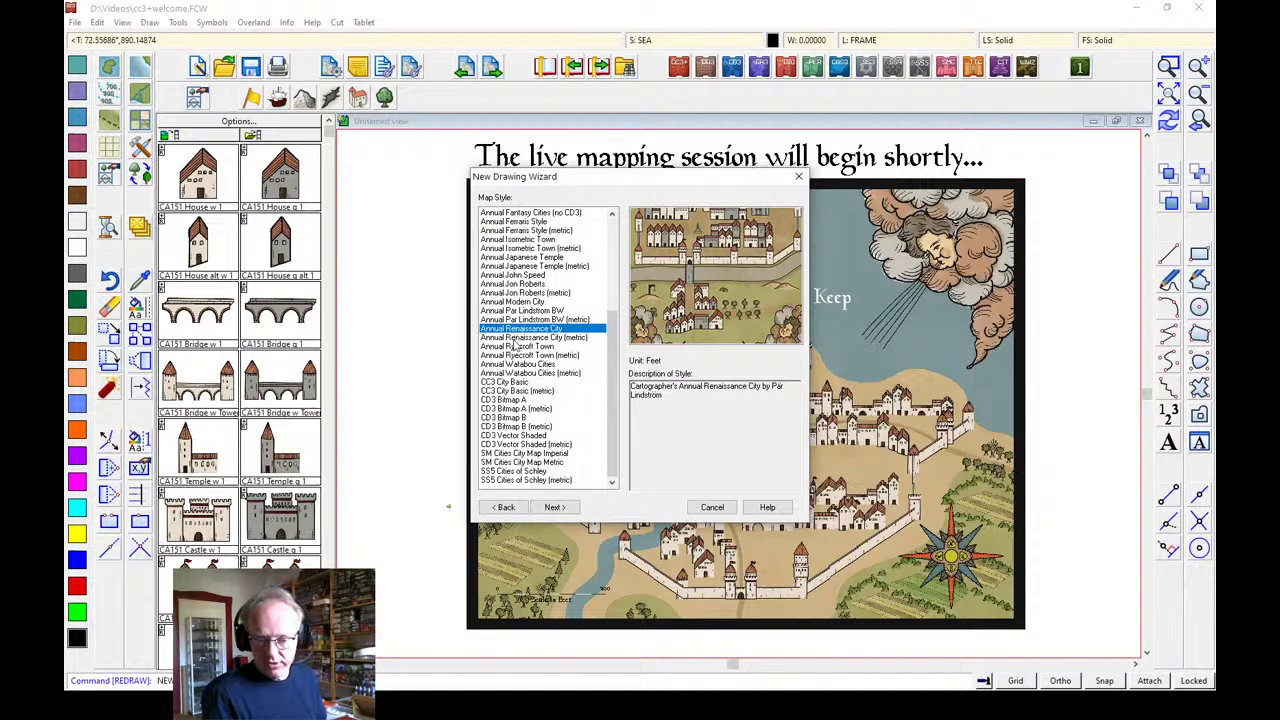
{"action": "left_click", "coordinate": [559, 510]}
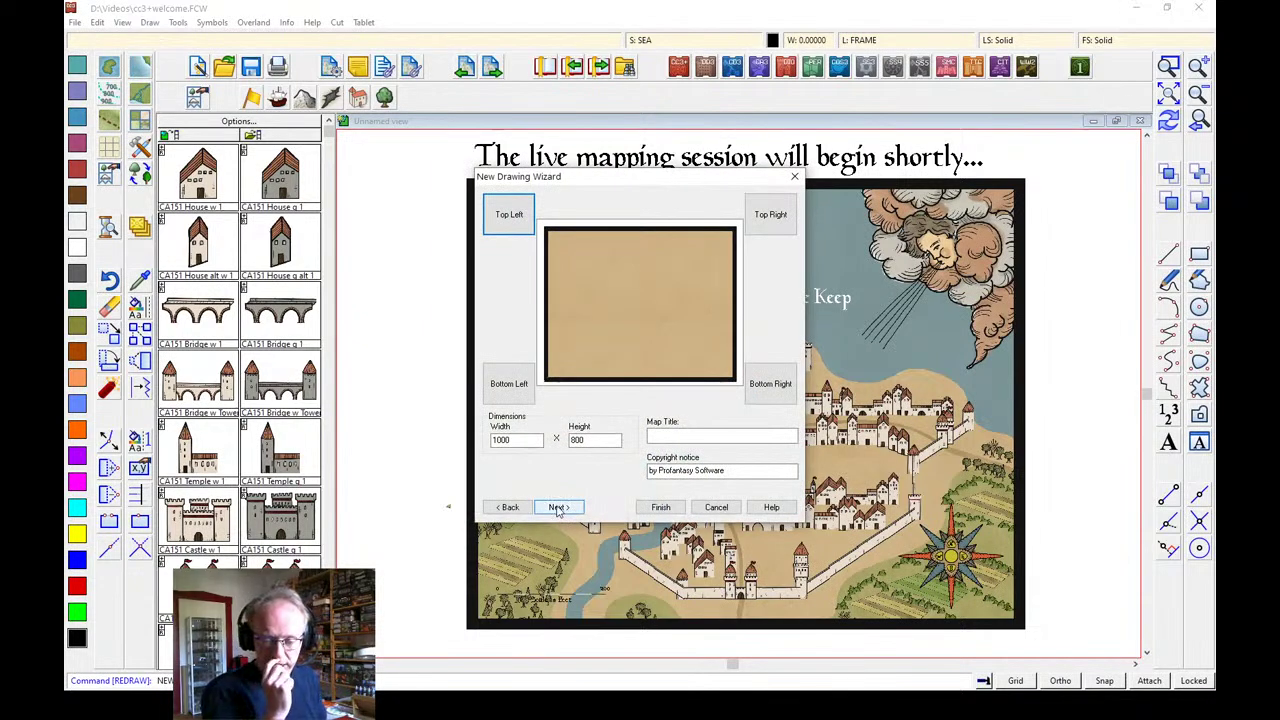
Review the new map's dimensions and the decorative symbols offered for its bottom-right corner
{"action": "double_click", "coordinate": [528, 441]}
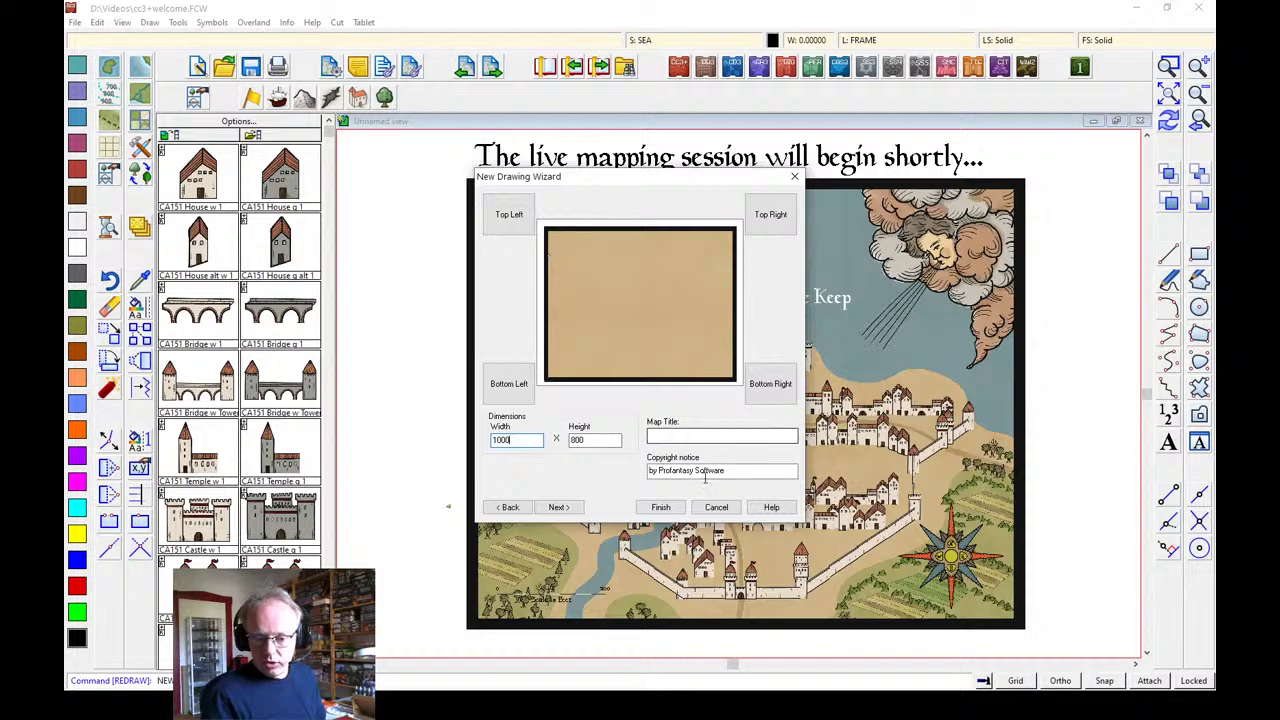
{"action": "left_click", "coordinate": [772, 388]}
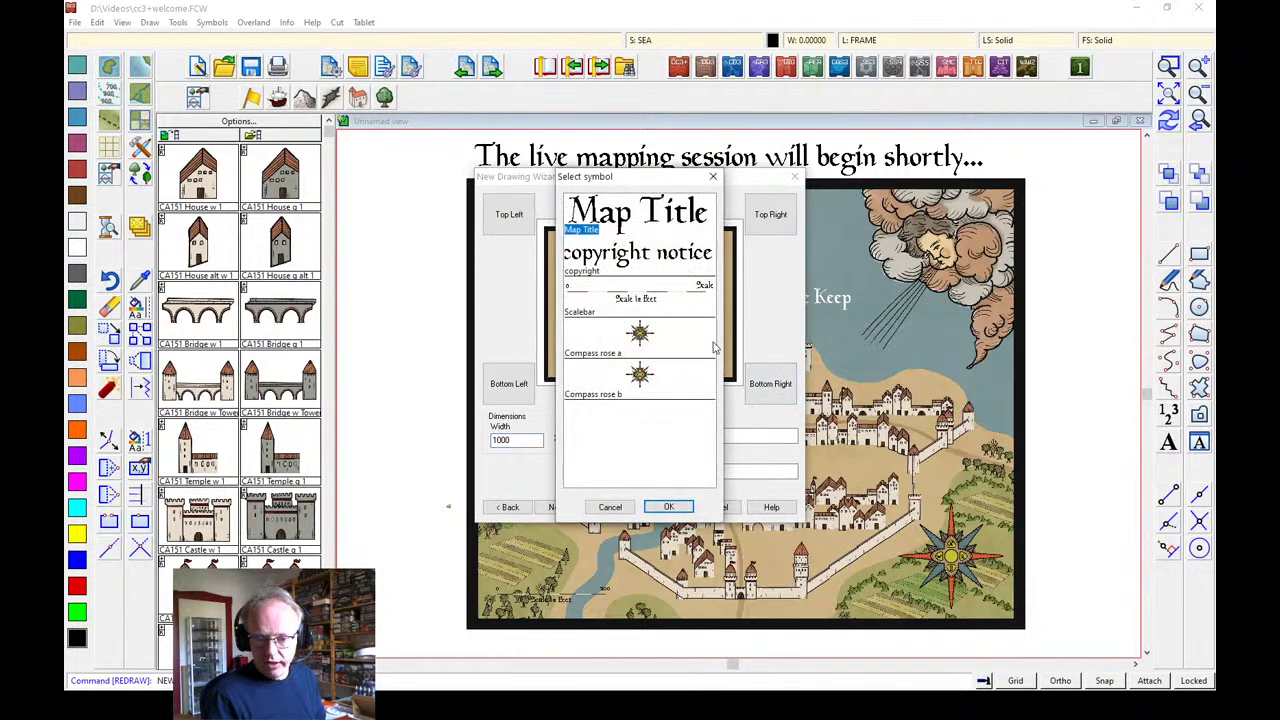
{"action": "left_click", "coordinate": [712, 177]}
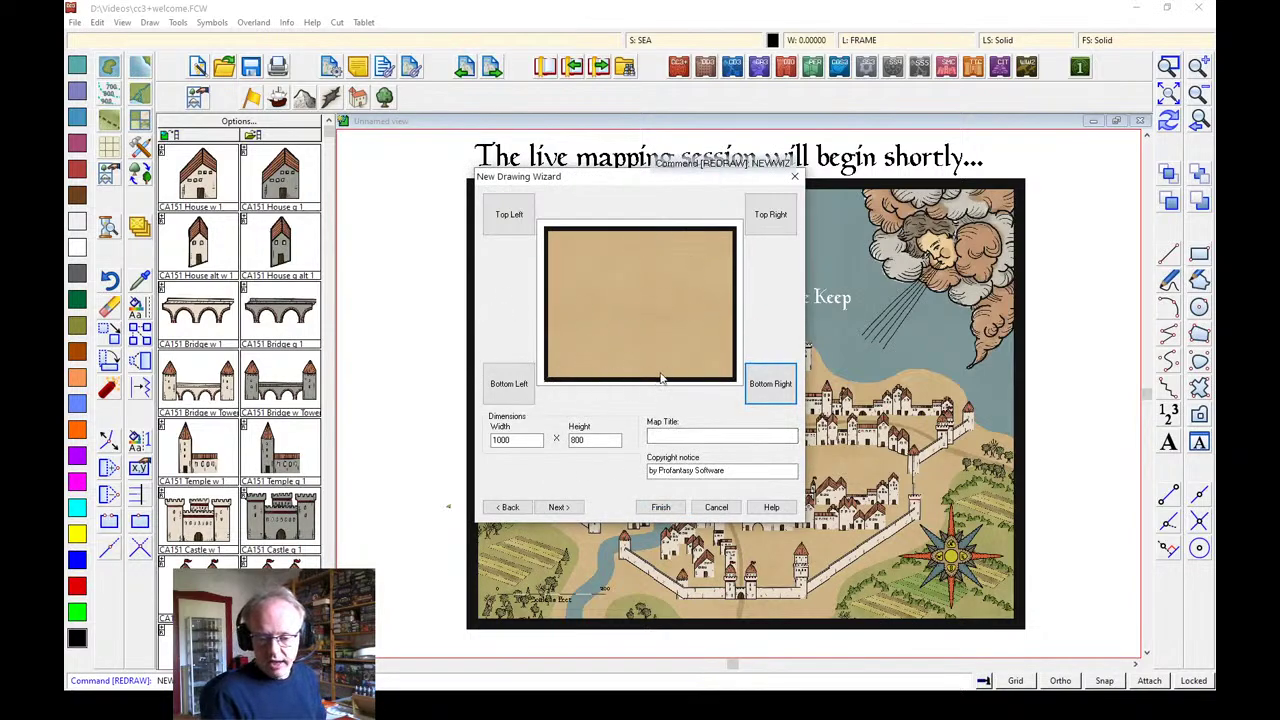
Finish the new map setup and save the map in the Downloads folder as "City of Uleda"
{"action": "left_click", "coordinate": [658, 508]}
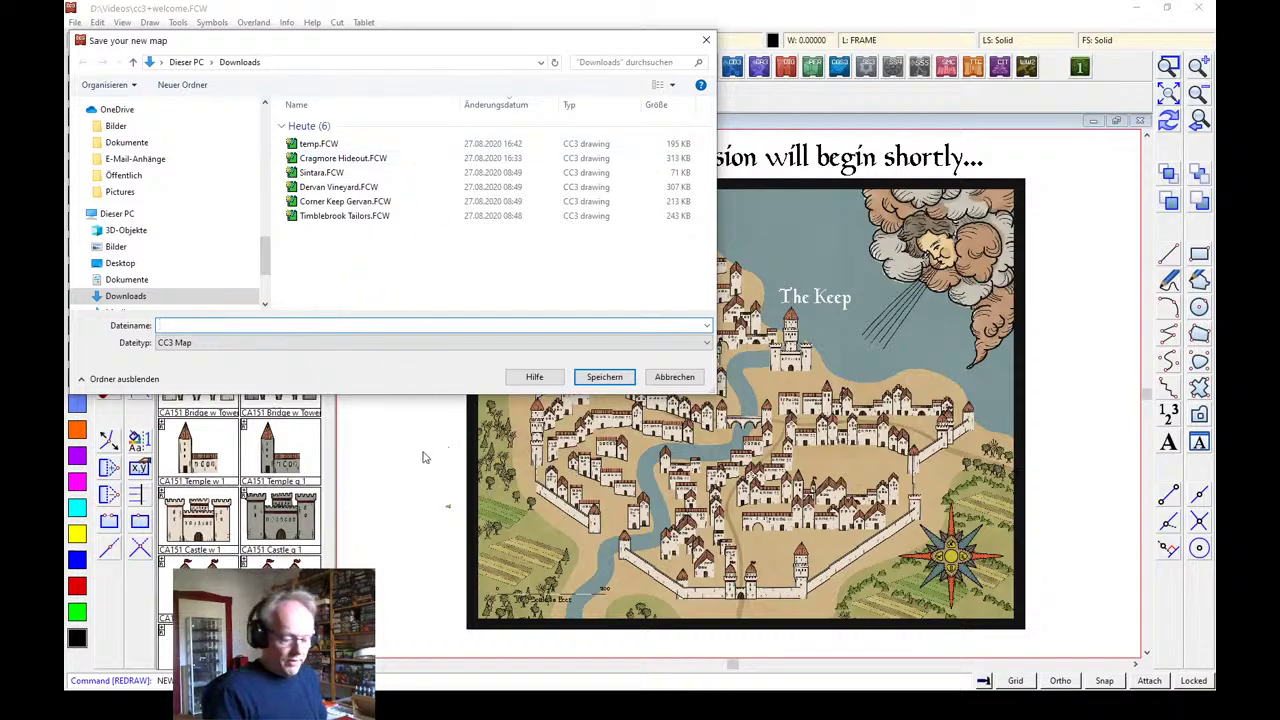
{"action": "type", "text": "City of Uled"}
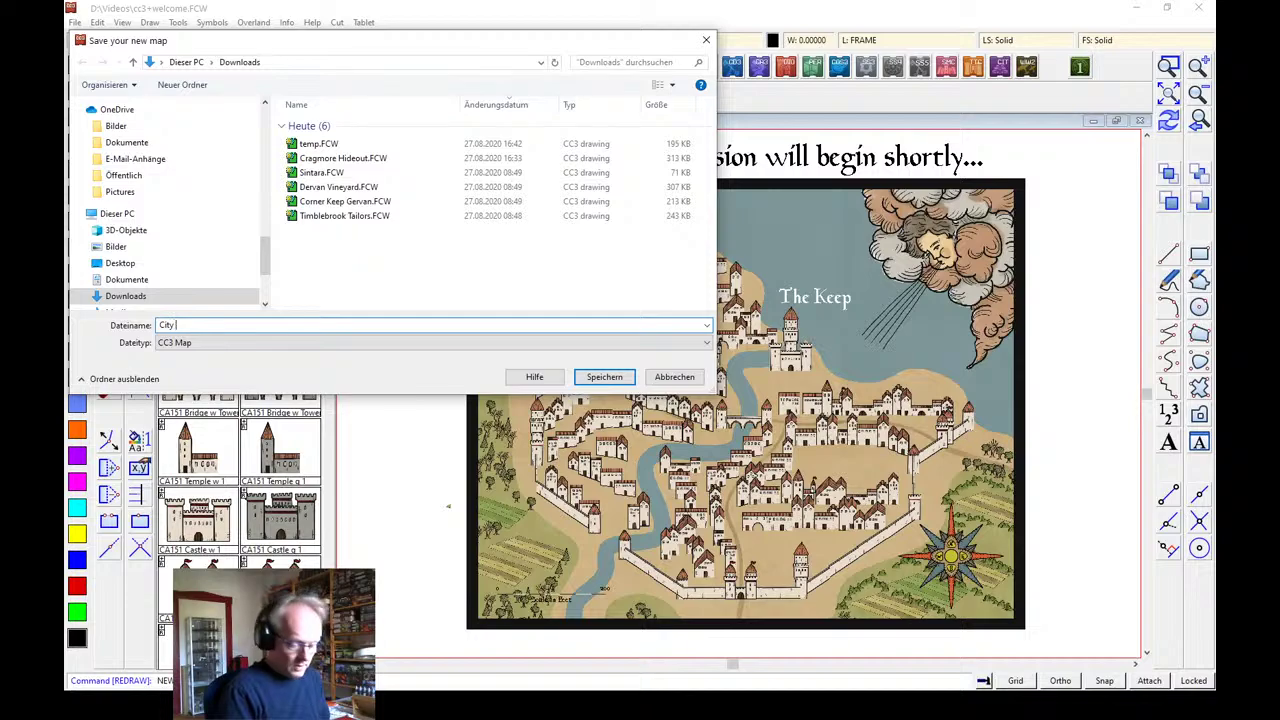
{"action": "type", "text": "a"}
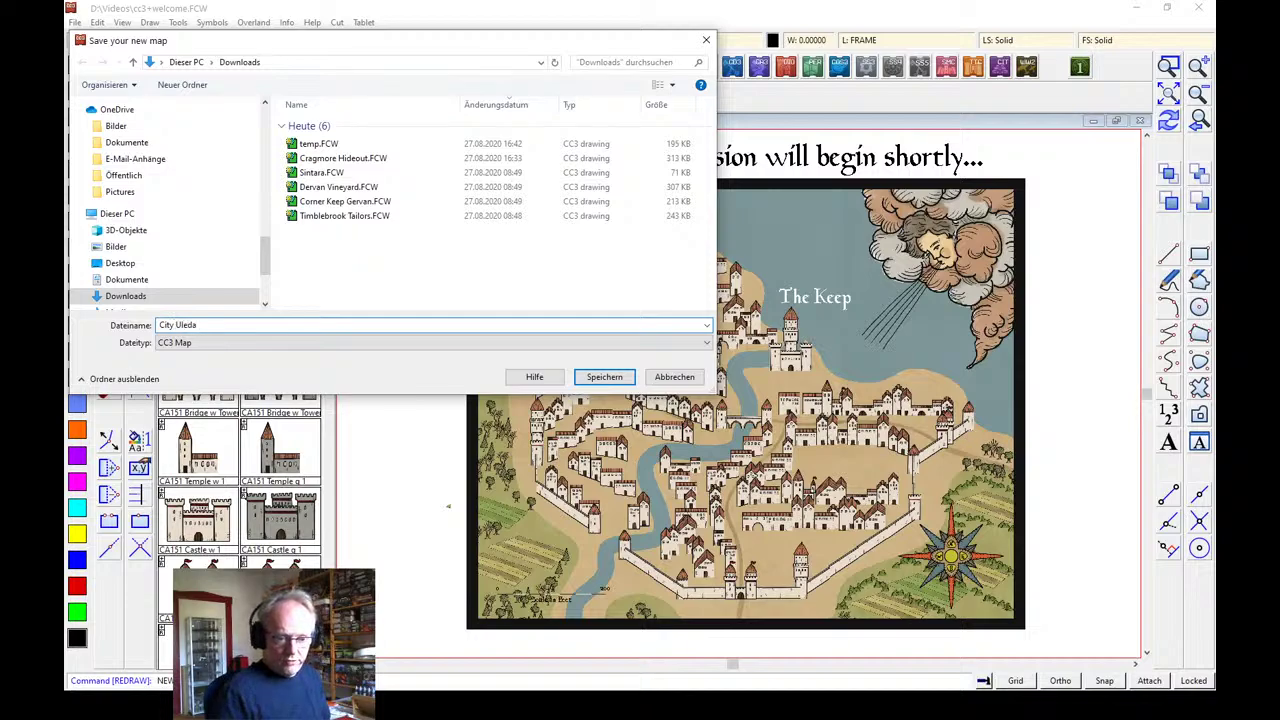
{"action": "key", "text": "ctrl+Left"}
{"action": "type", "text": "of"}
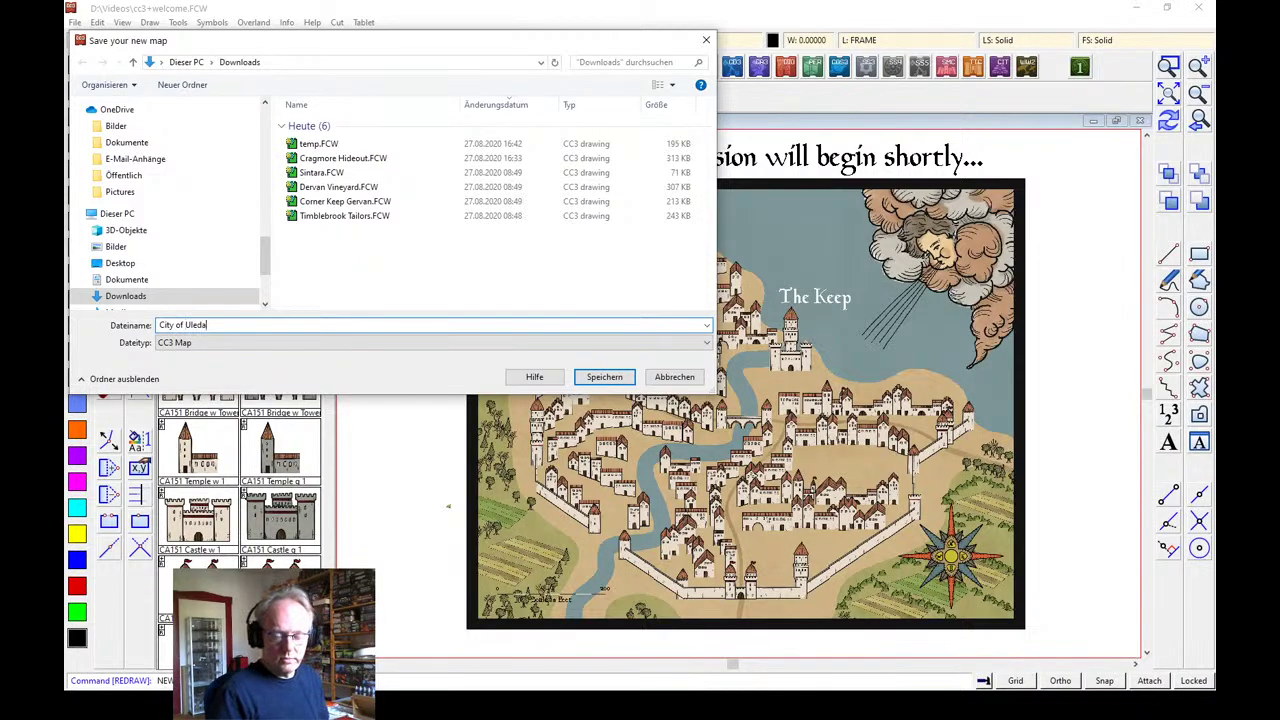
{"action": "key", "text": "Return"}
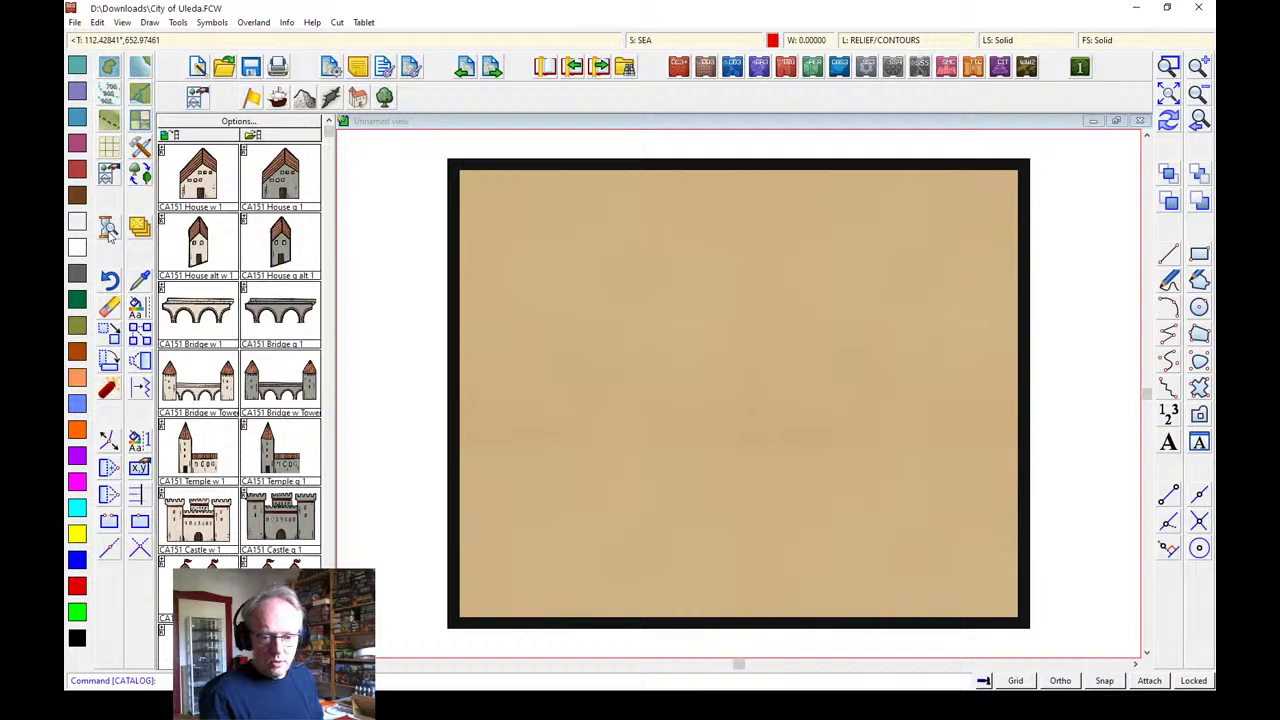
Set the display speed options to fixed bitmap quality at Very high
{"action": "left_click", "coordinate": [110, 231]}
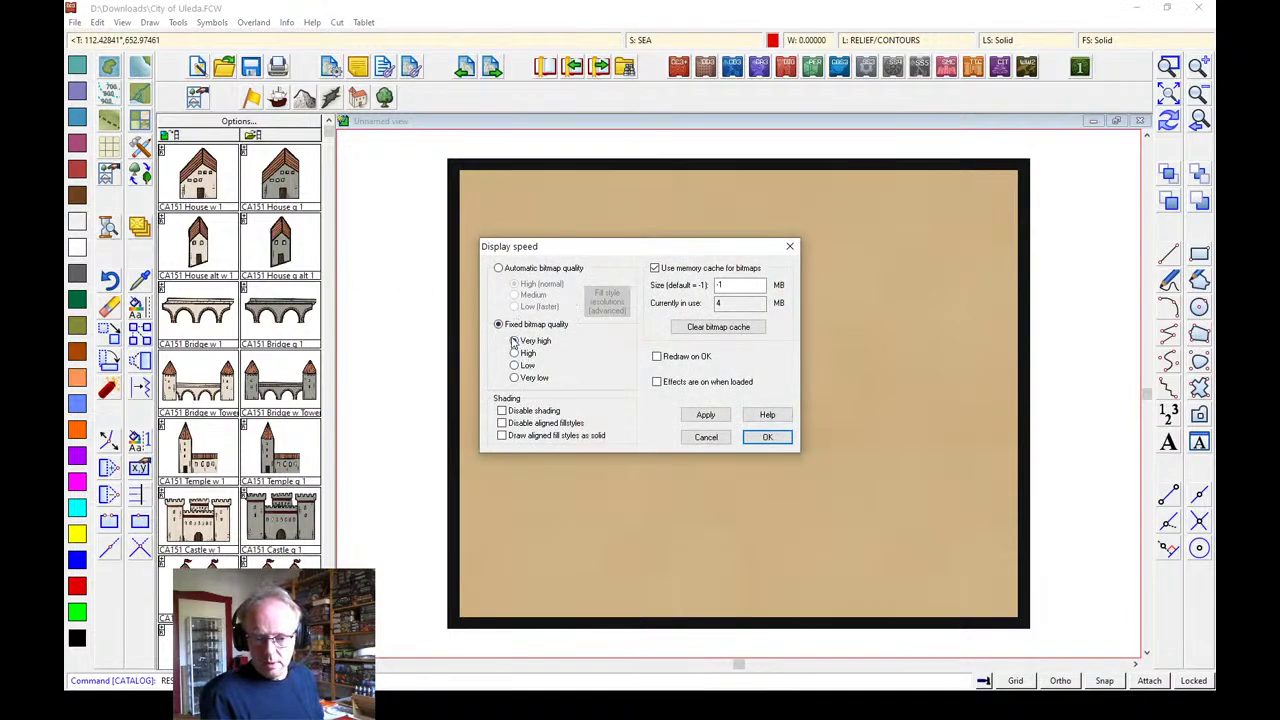
{"action": "left_click", "coordinate": [512, 272]}
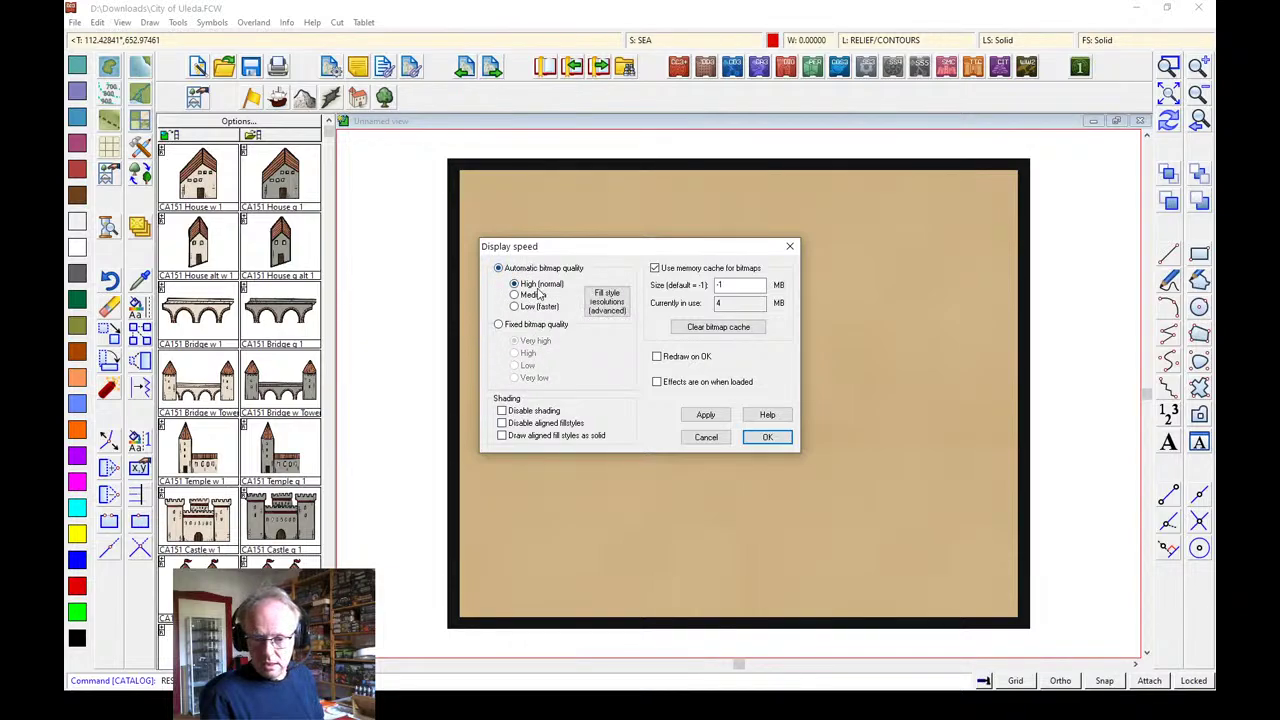
{"action": "left_click", "coordinate": [499, 325]}
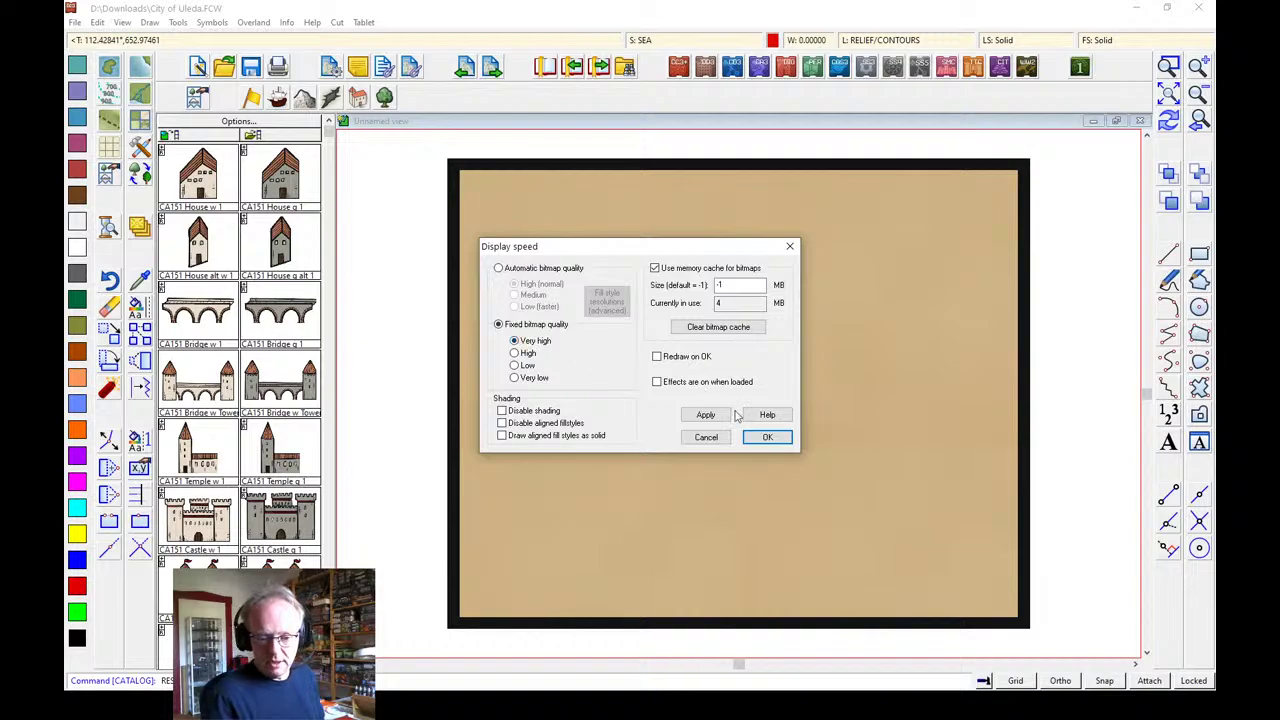
{"action": "left_click", "coordinate": [765, 438]}
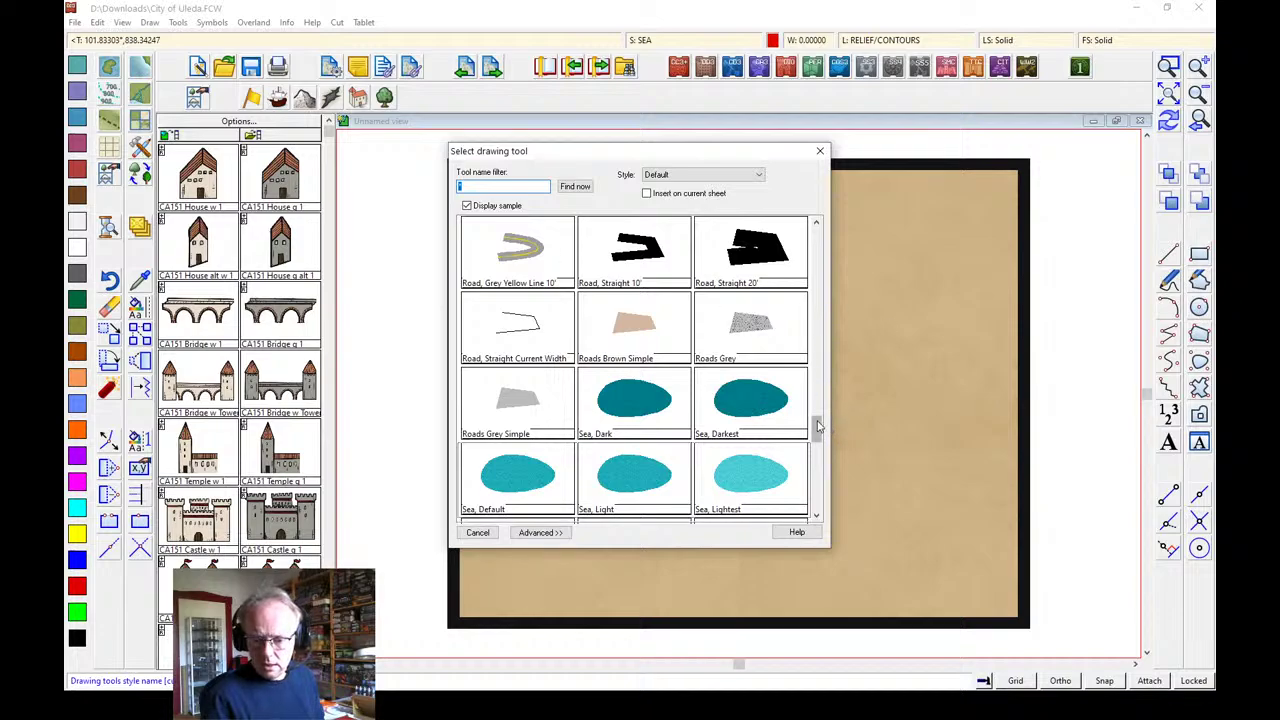
Switch the drawing tool style from Default to Annual Renaissance City
{"action": "left_click_drag", "start_coordinate": [818, 428], "coordinate": [808, 228]}
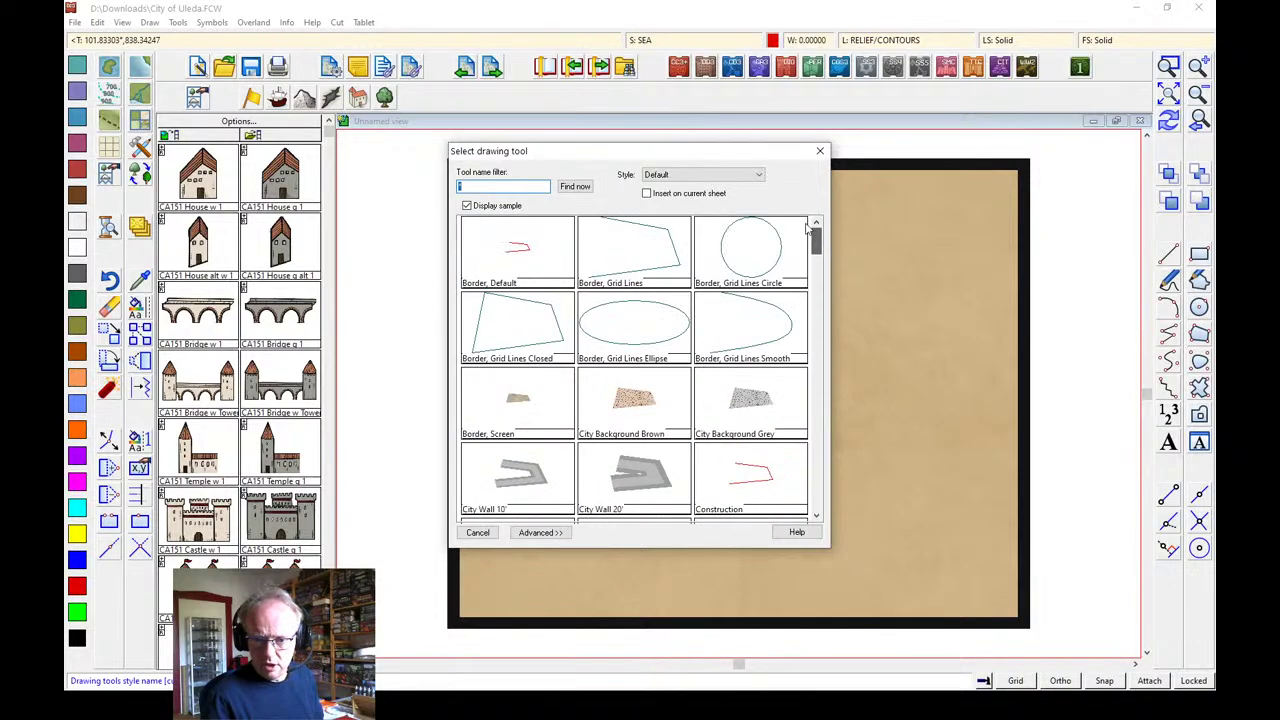
{"action": "left_click", "coordinate": [667, 180]}
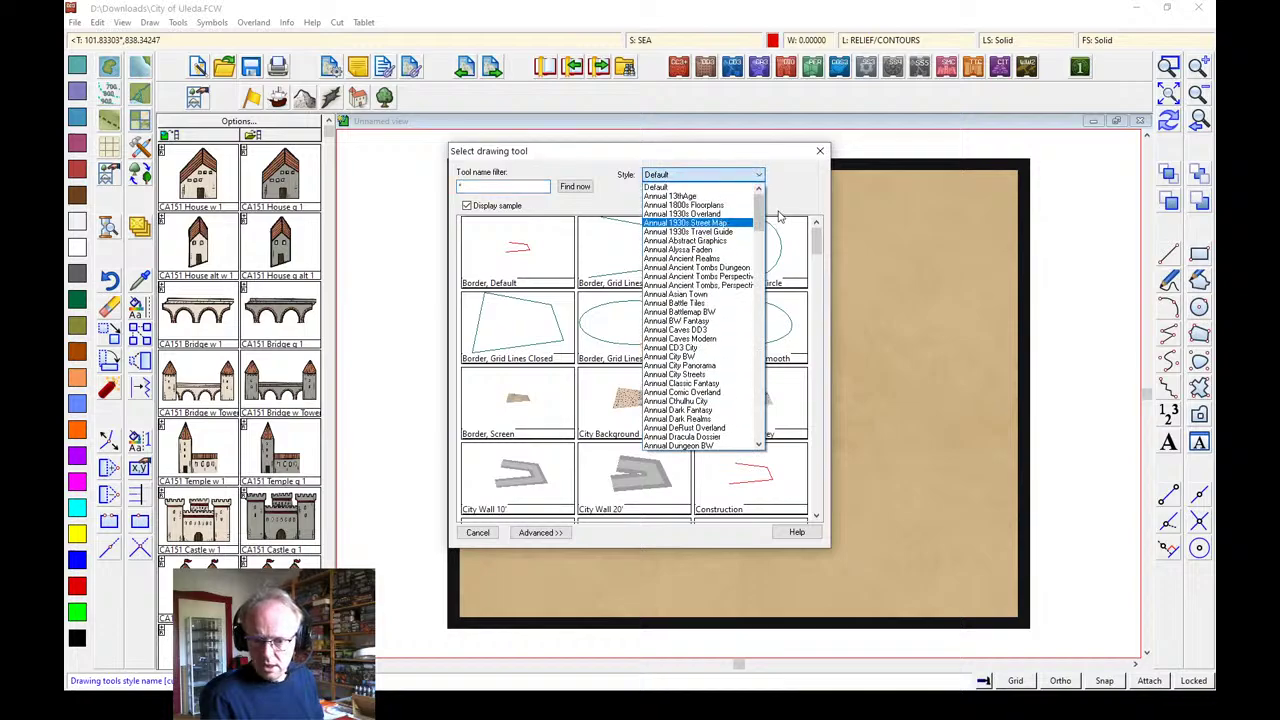
{"action": "left_click_drag", "start_coordinate": [765, 206], "coordinate": [764, 300]}
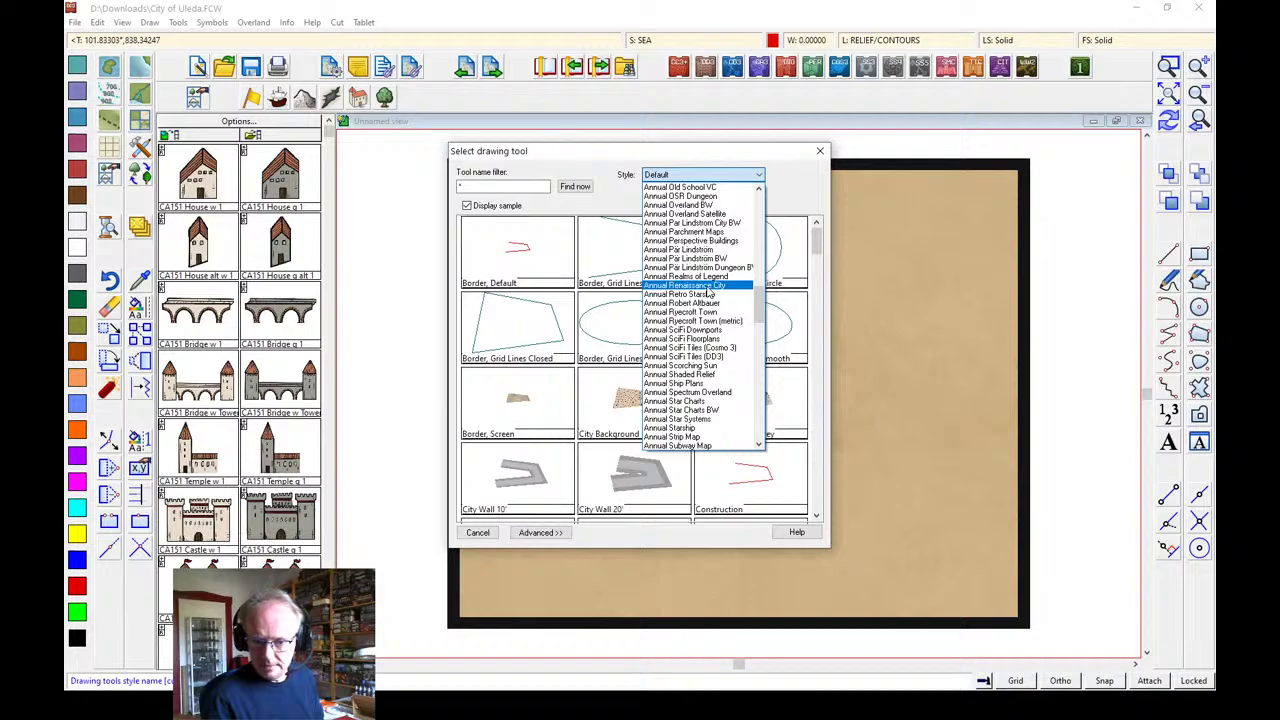
{"action": "left_click", "coordinate": [708, 286]}
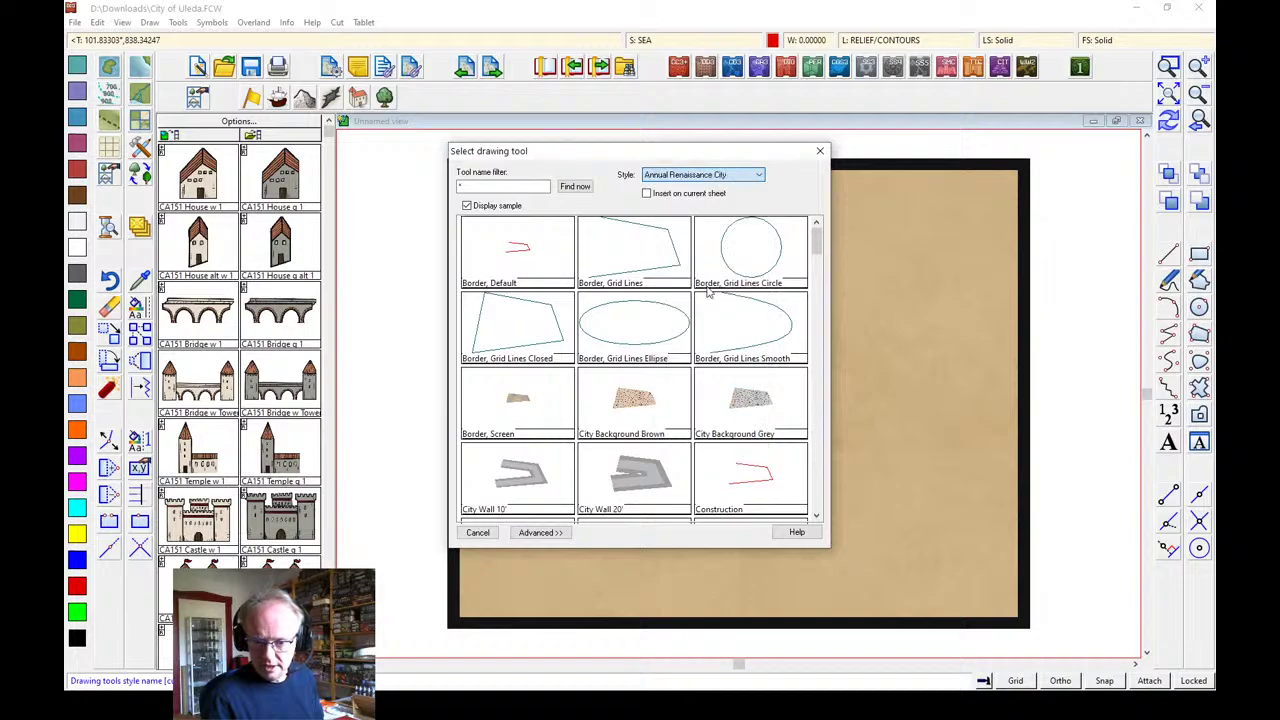
Try drawing a smooth water area with the River, Lake tool, winding from the map's top edge toward its eastern side, and undo it
{"action": "mouse_move", "coordinate": [814, 290]}
{"action": "left_mouse_down"}
{"action": "mouse_move", "coordinate": [810, 435]}
{"action": "mouse_move", "coordinate": [820, 272]}
{"action": "mouse_move", "coordinate": [813, 332]}
{"action": "left_mouse_up"}
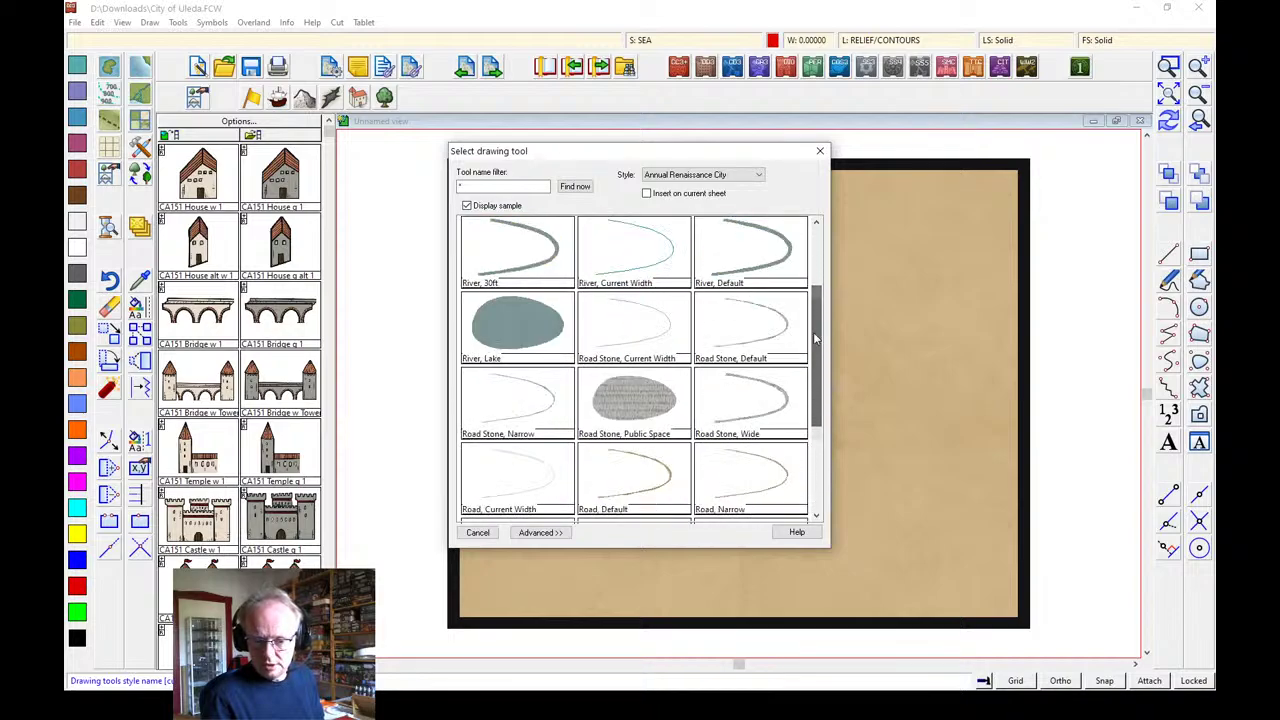
{"action": "double_click", "coordinate": [502, 328]}
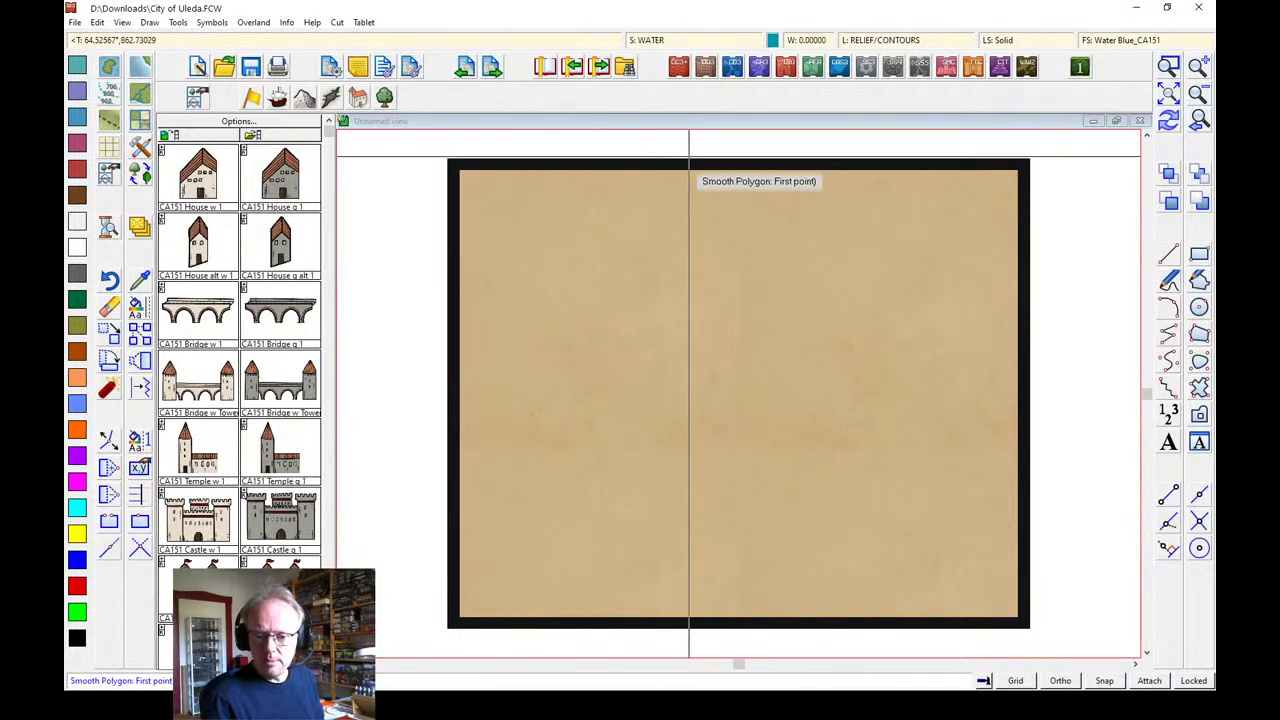
{"action": "left_click", "coordinate": [705, 172]}
{"action": "left_click", "coordinate": [755, 207]}
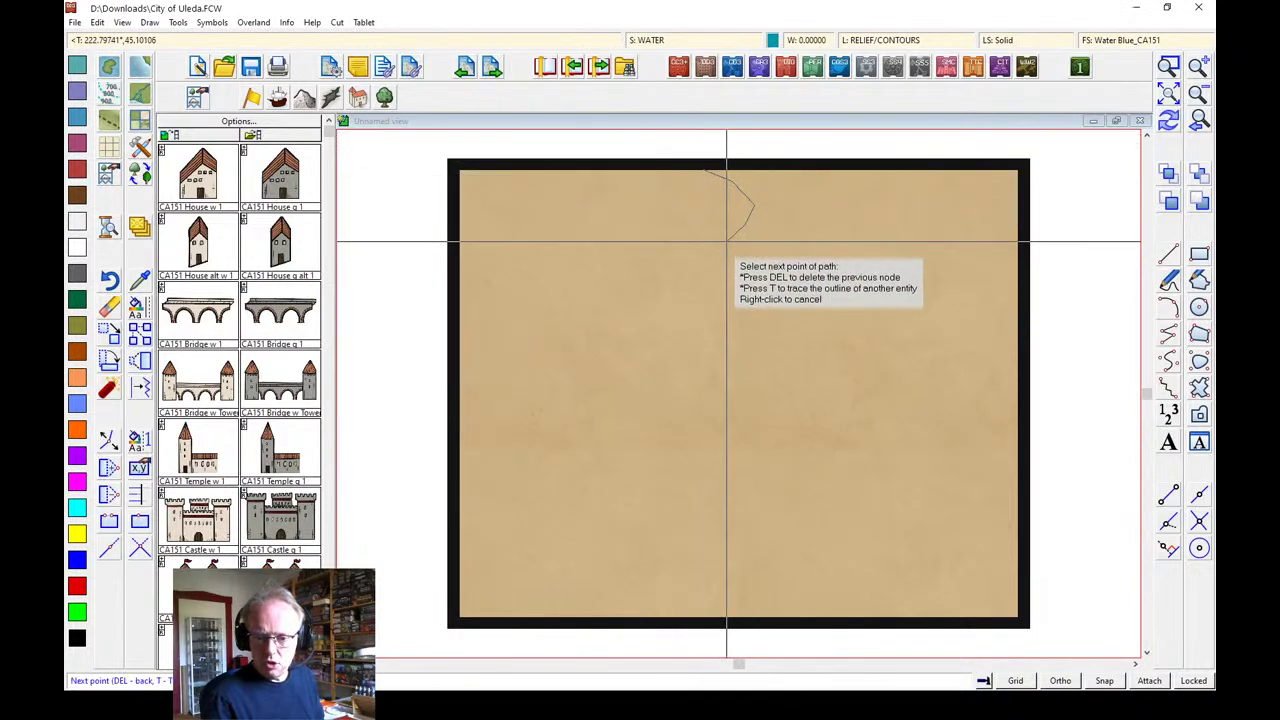
{"action": "left_click", "coordinate": [726, 242]}
{"action": "left_click", "coordinate": [760, 264]}
{"action": "left_click", "coordinate": [799, 304]}
{"action": "left_click", "coordinate": [752, 358]}
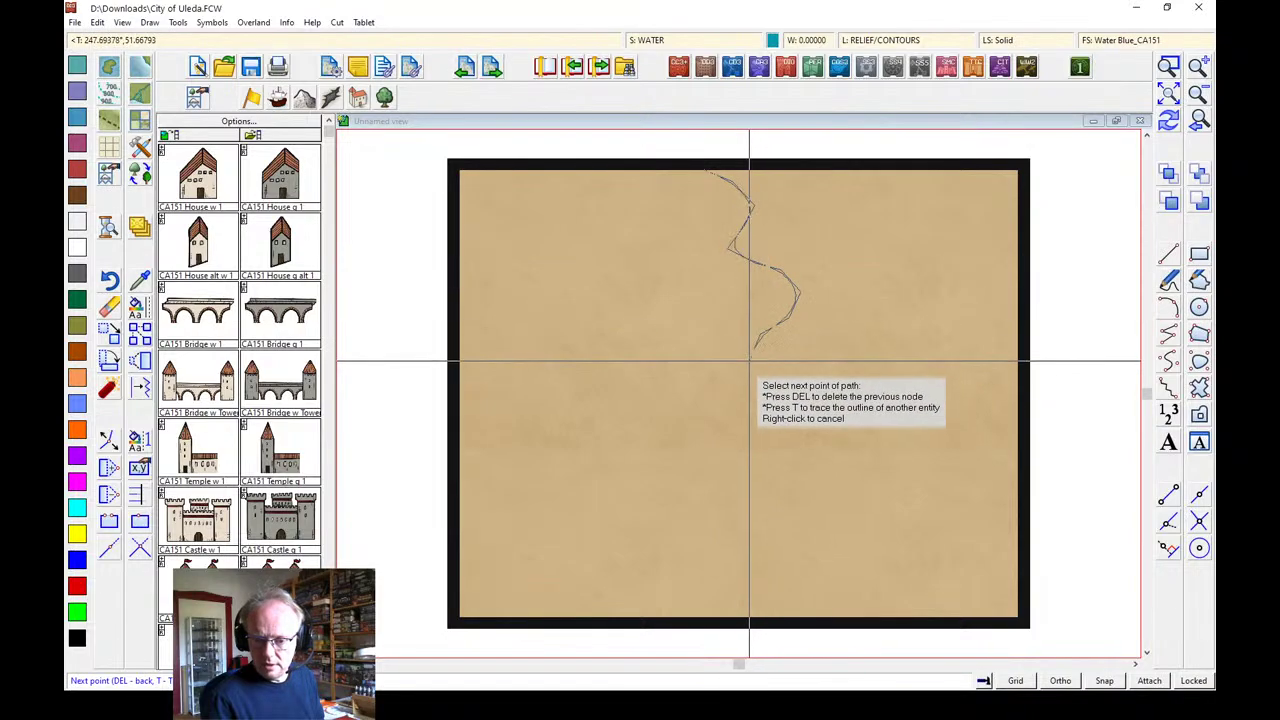
{"action": "left_click", "coordinate": [783, 374]}
{"action": "left_click", "coordinate": [913, 338]}
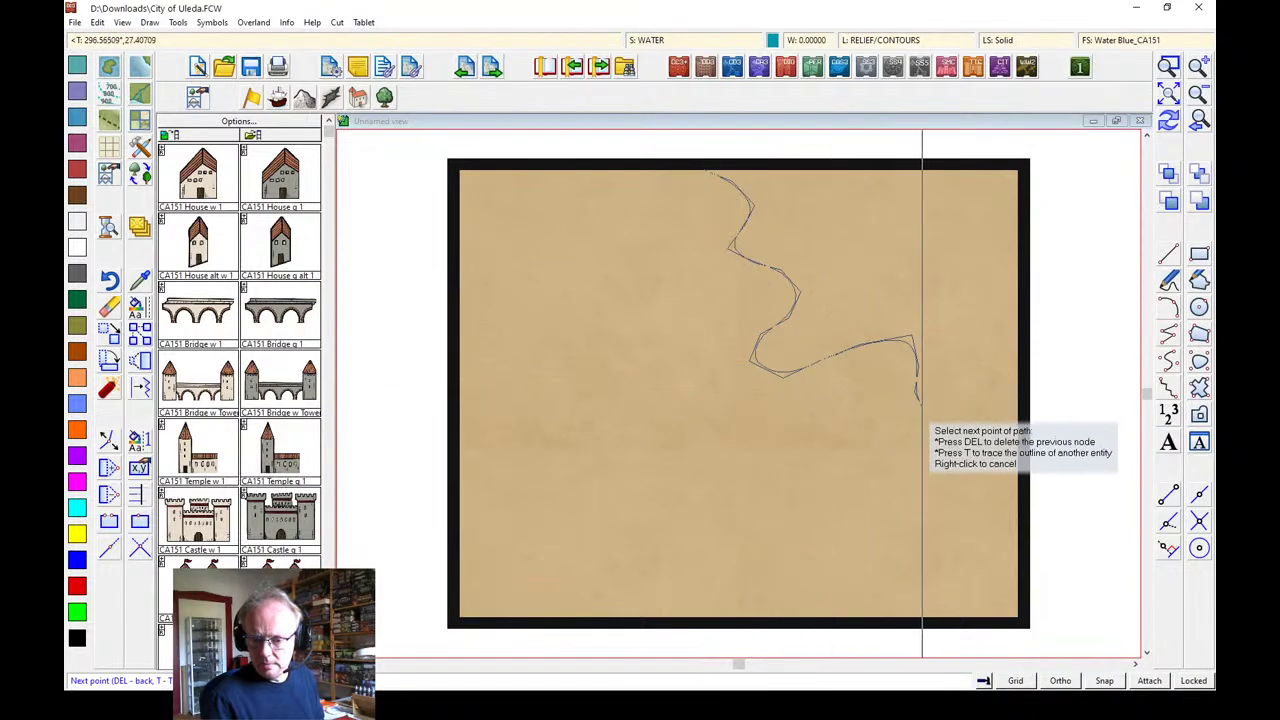
{"action": "left_click", "coordinate": [965, 410]}
{"action": "right_click", "coordinate": [967, 412]}
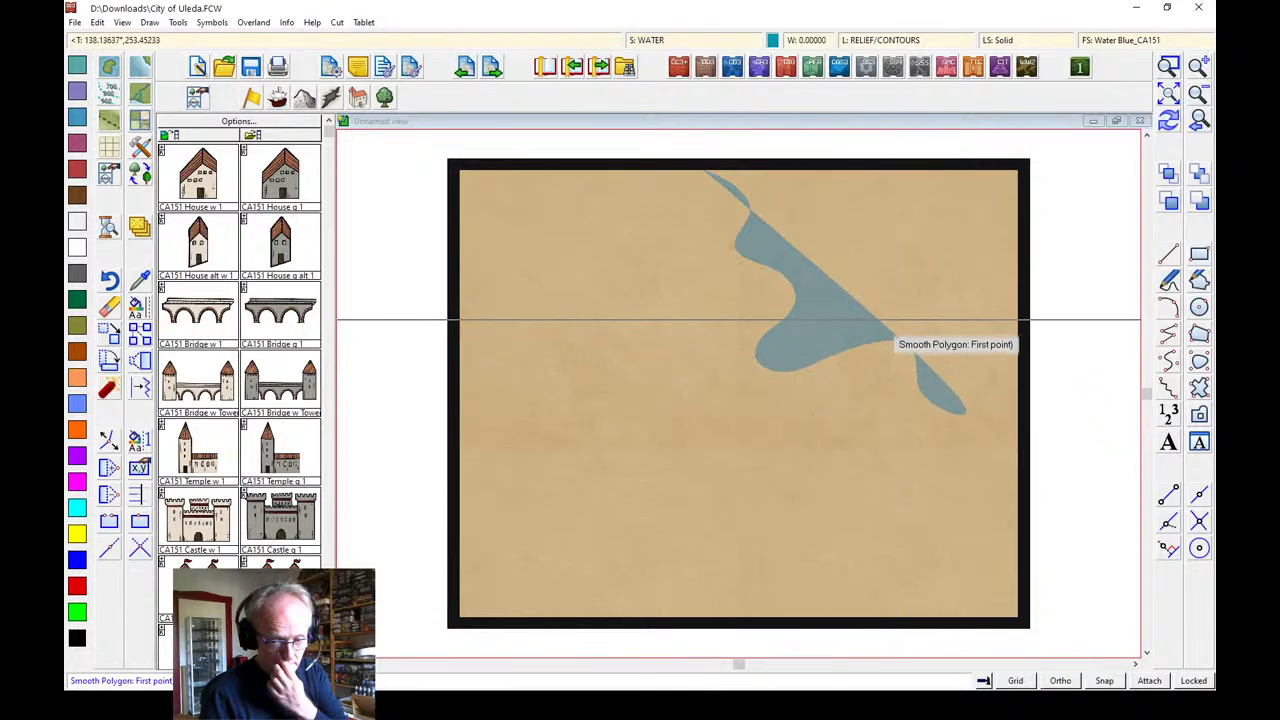
{"action": "key", "text": "Escape"}
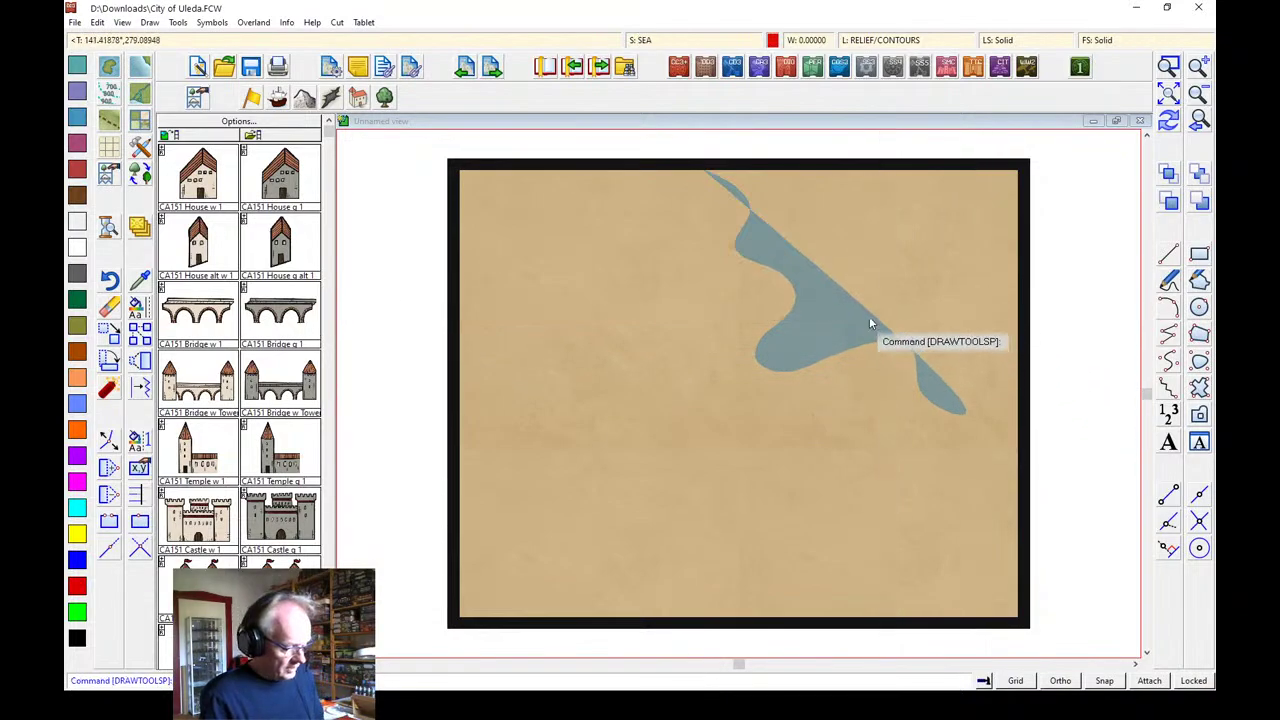
{"action": "key", "text": "ctrl+z"}
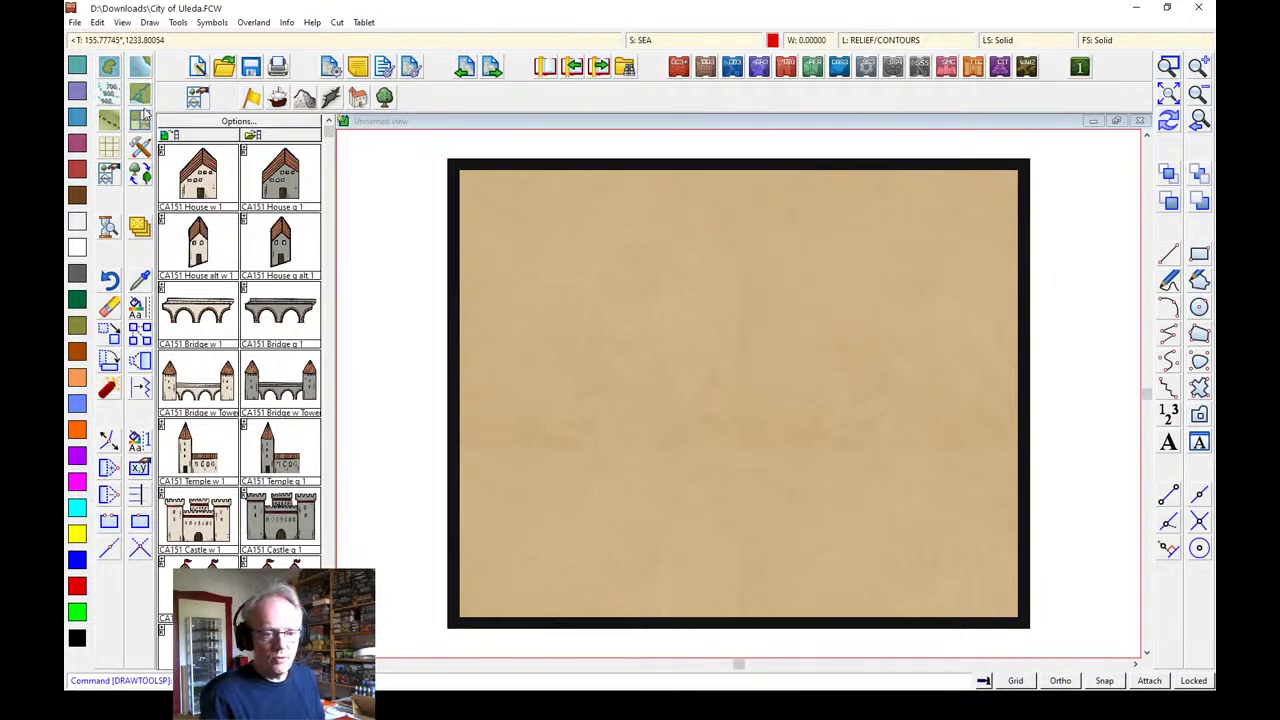
Draw a smooth water area with the River, Lake tool, filling the map's northeast corner with a winding shoreline from the north to the east edge
{"action": "key", "text": "Return"}
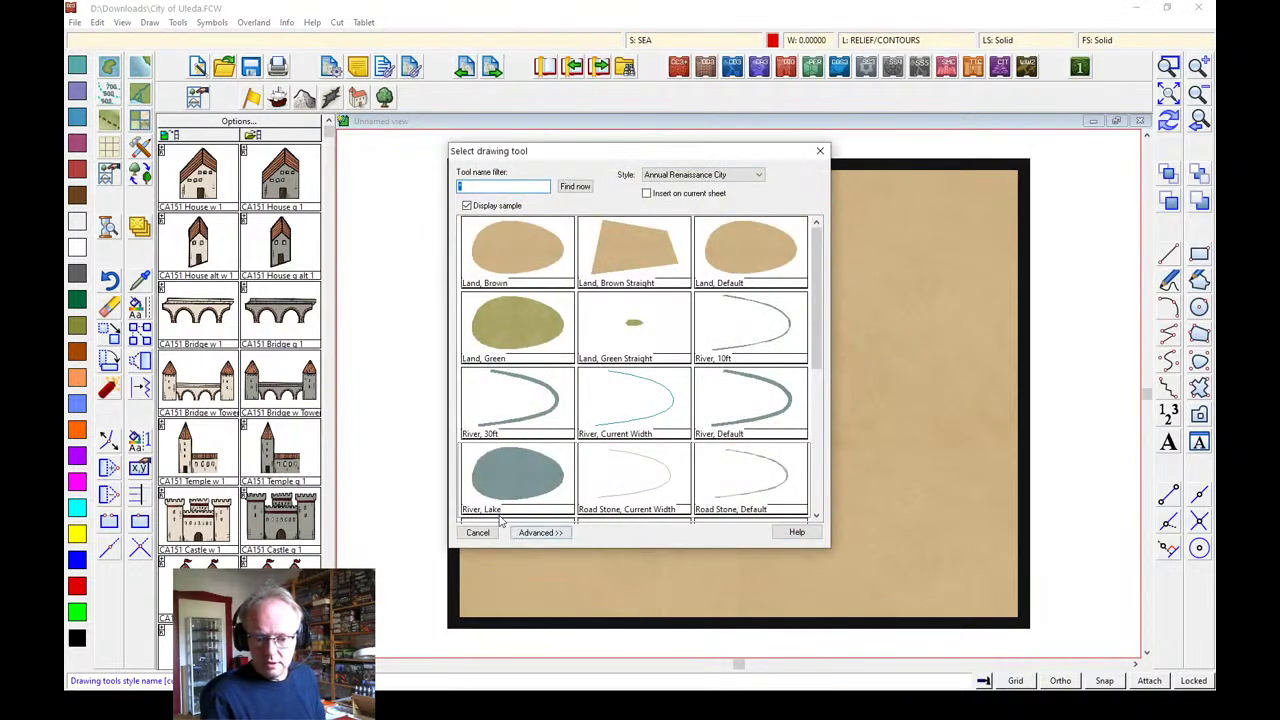
{"action": "left_click", "coordinate": [480, 531]}
{"action": "left_click", "coordinate": [757, 173]}
{"action": "left_click", "coordinate": [763, 188]}
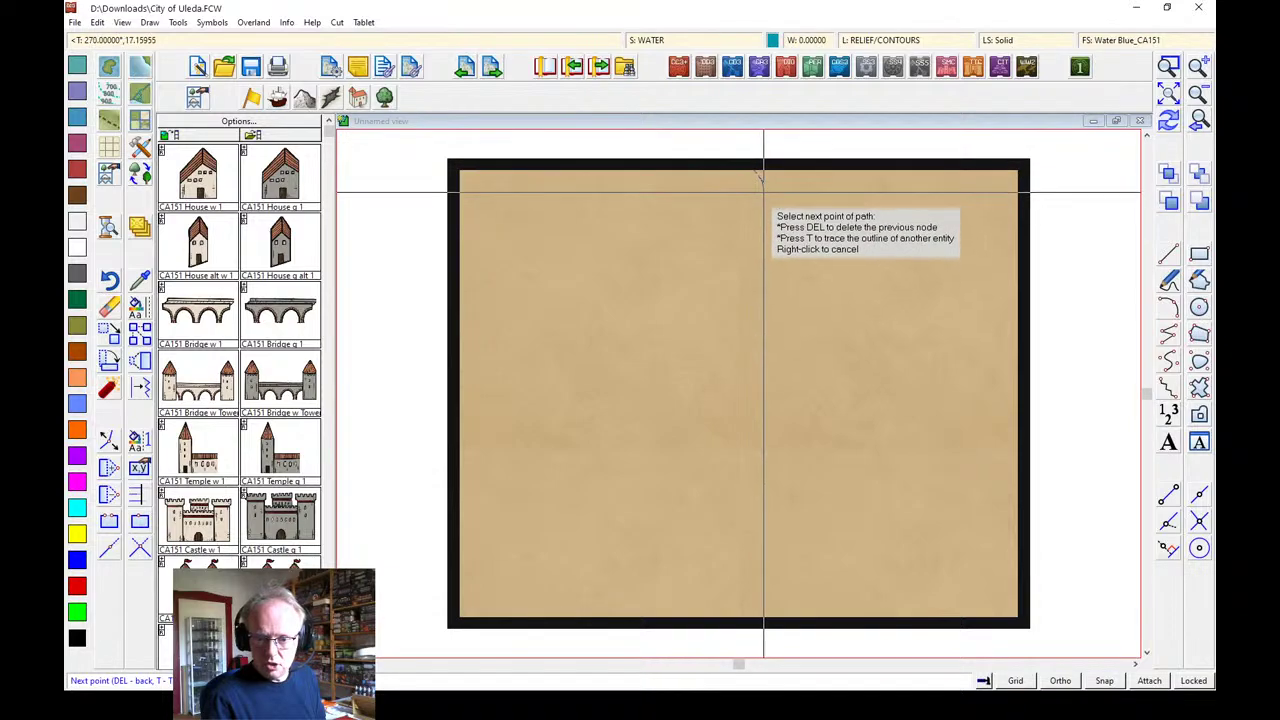
{"action": "left_click", "coordinate": [719, 234]}
{"action": "left_click", "coordinate": [770, 263]}
{"action": "left_click", "coordinate": [777, 276]}
{"action": "left_click", "coordinate": [784, 290]}
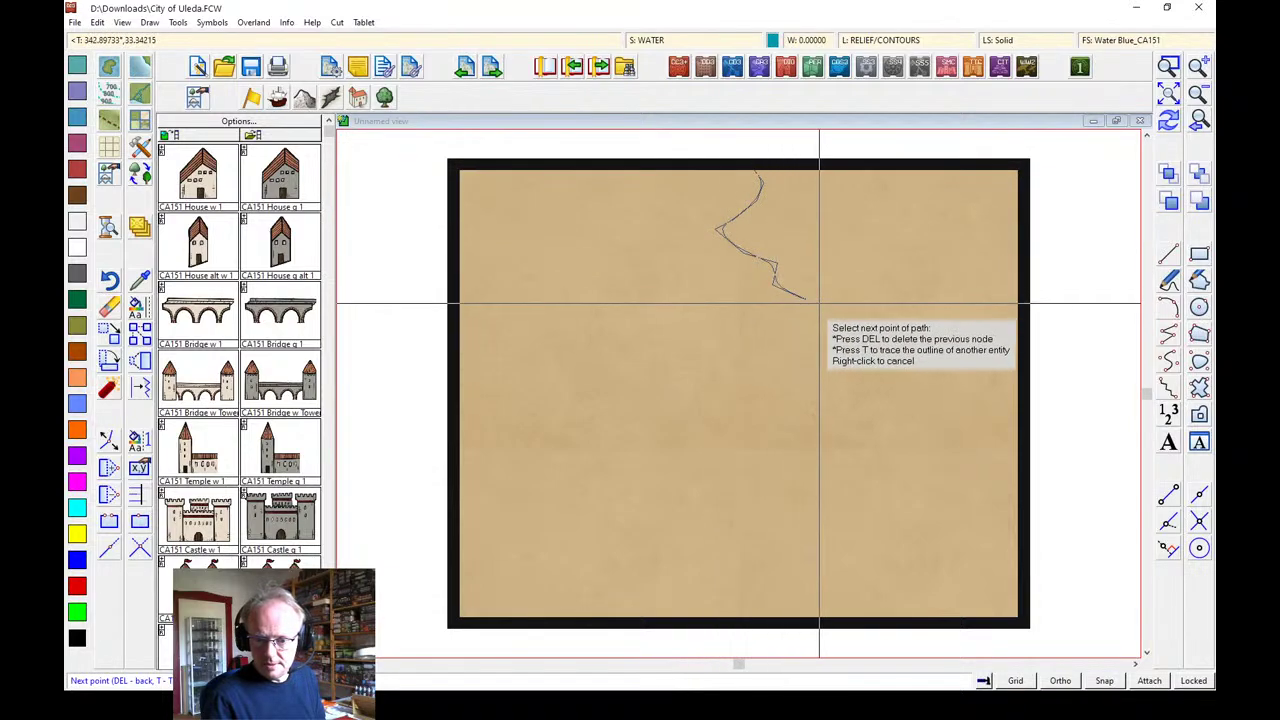
{"action": "left_click", "coordinate": [821, 308]}
{"action": "left_click", "coordinate": [770, 355]}
{"action": "left_click", "coordinate": [768, 388]}
{"action": "left_click", "coordinate": [781, 391]}
{"action": "left_click", "coordinate": [822, 402]}
{"action": "left_click", "coordinate": [905, 357]}
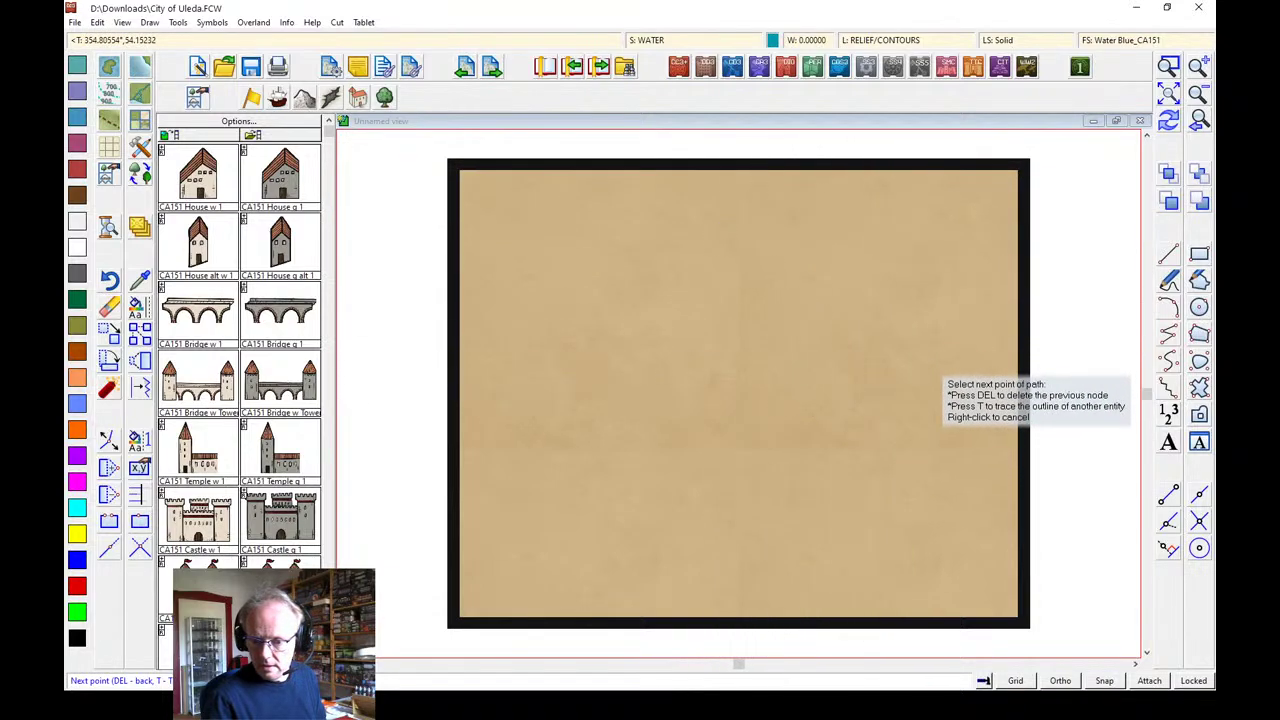
{"action": "left_click", "coordinate": [1013, 406]}
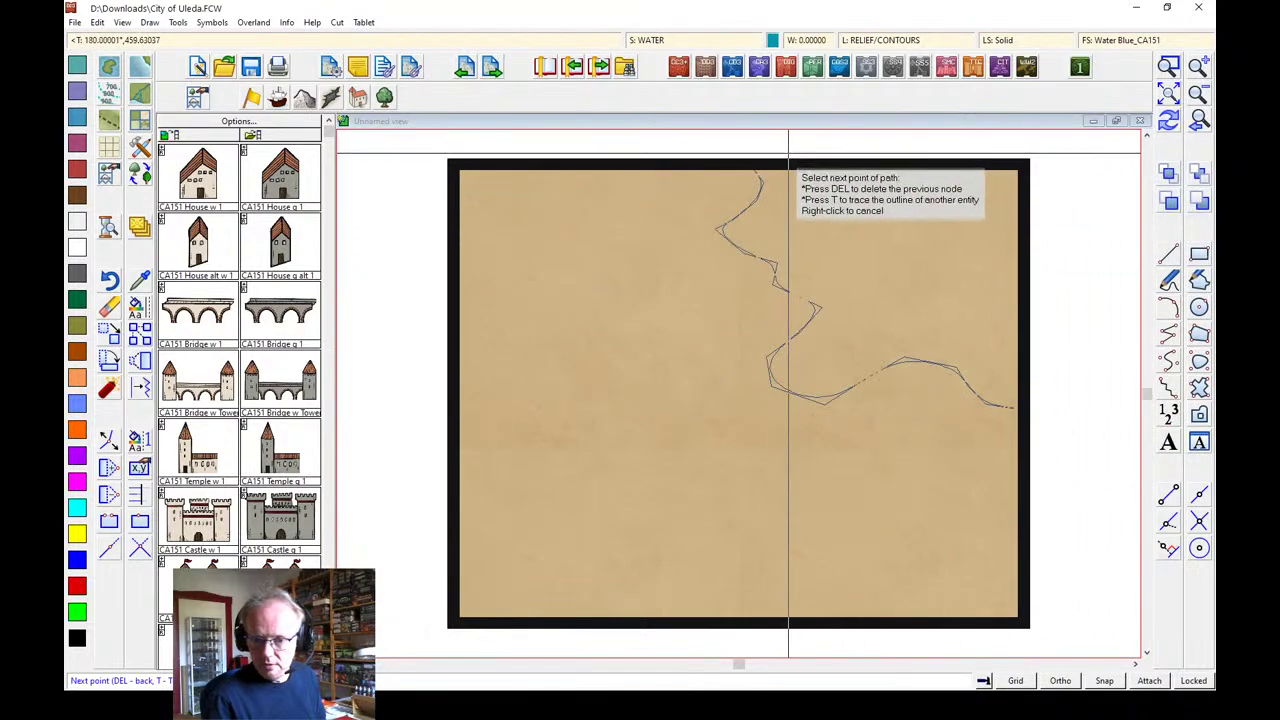
{"action": "right_click", "coordinate": [759, 224]}
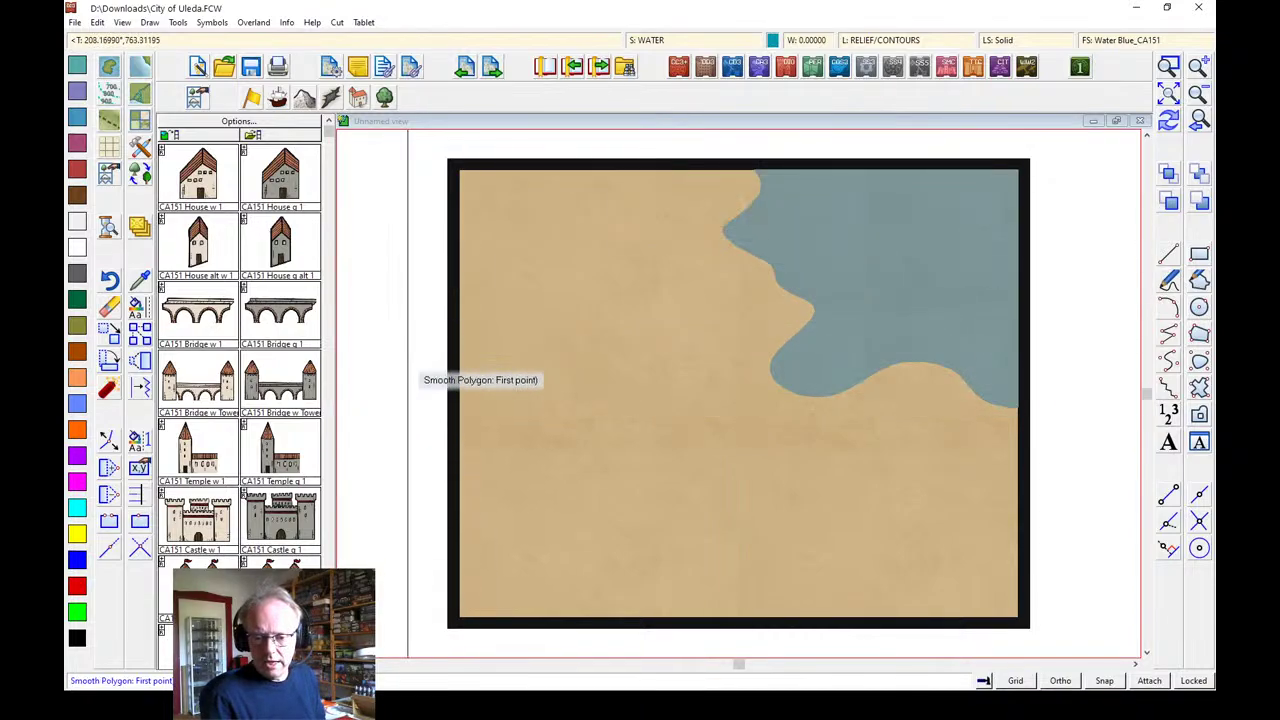
Draw a winding River, 30ft from the lake's southwestern shore to beyond the map's southern edge, and redraw the map
{"action": "left_click", "coordinate": [144, 96]}
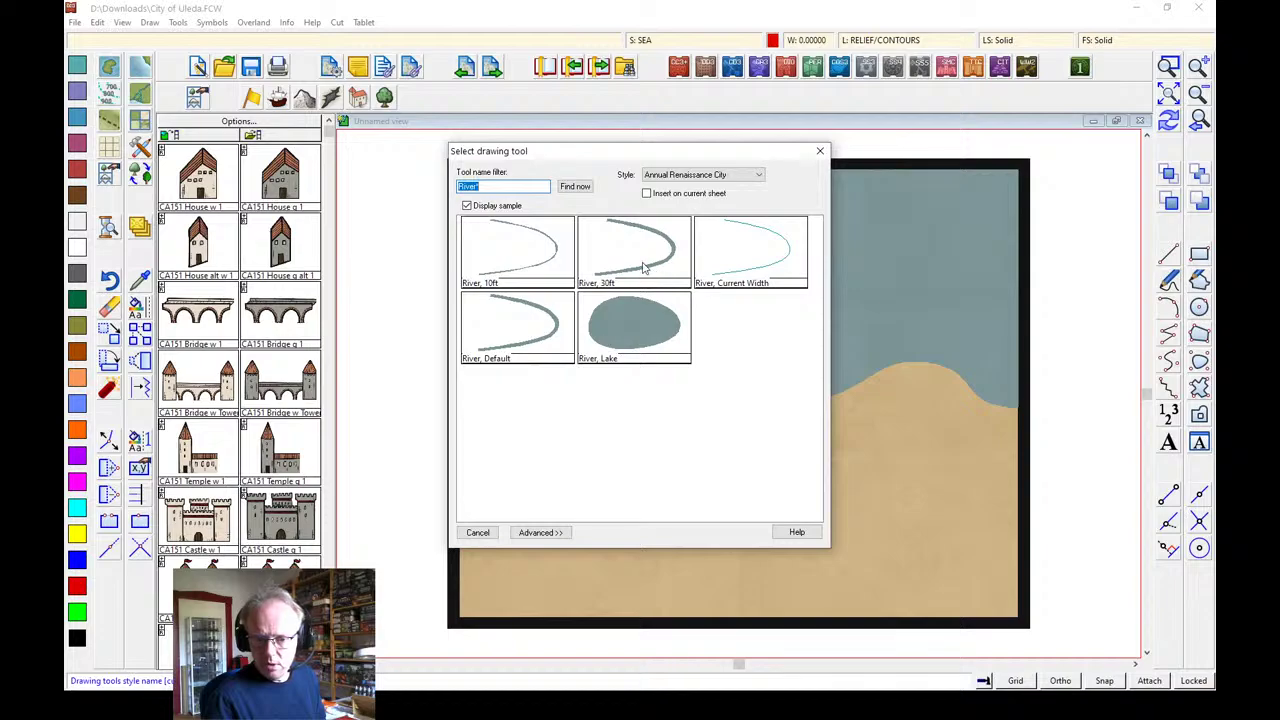
{"action": "double_click", "coordinate": [645, 268]}
{"action": "left_click", "coordinate": [783, 376]}
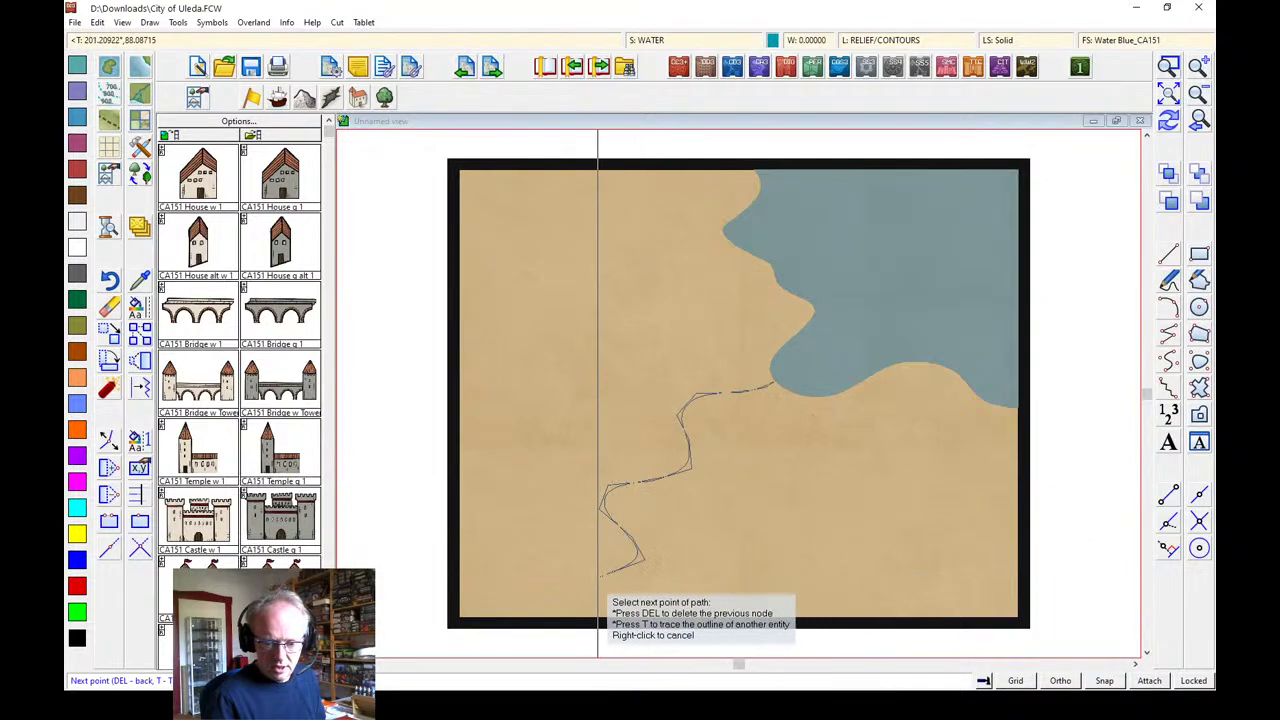
{"action": "left_click", "coordinate": [531, 632]}
{"action": "right_click", "coordinate": [531, 632]}
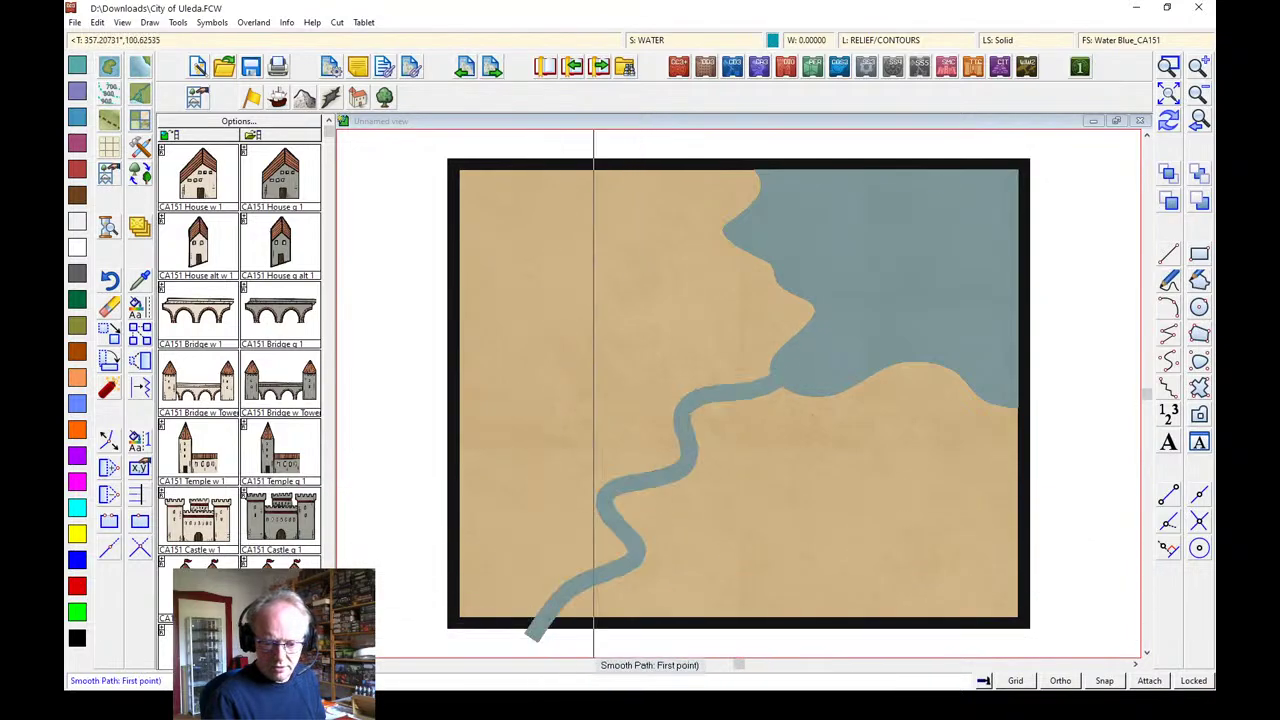
{"action": "left_click", "coordinate": [1170, 121]}
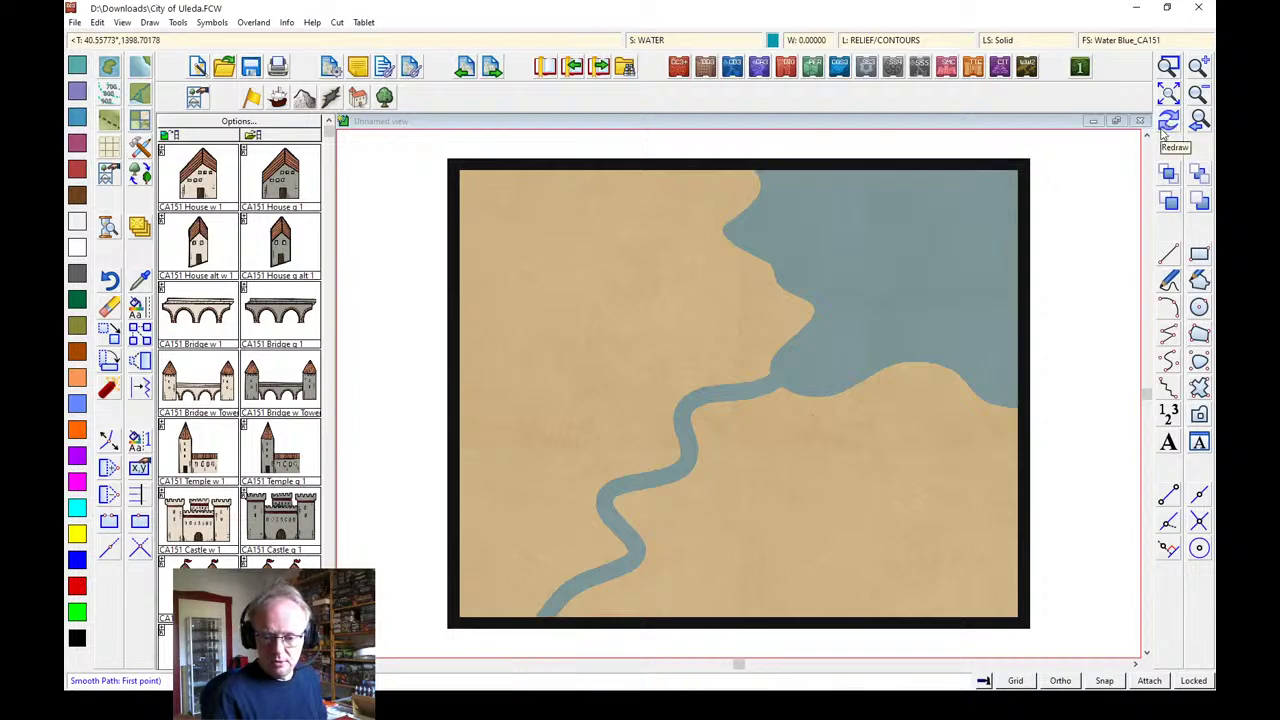
{"action": "left_click", "coordinate": [1167, 122]}
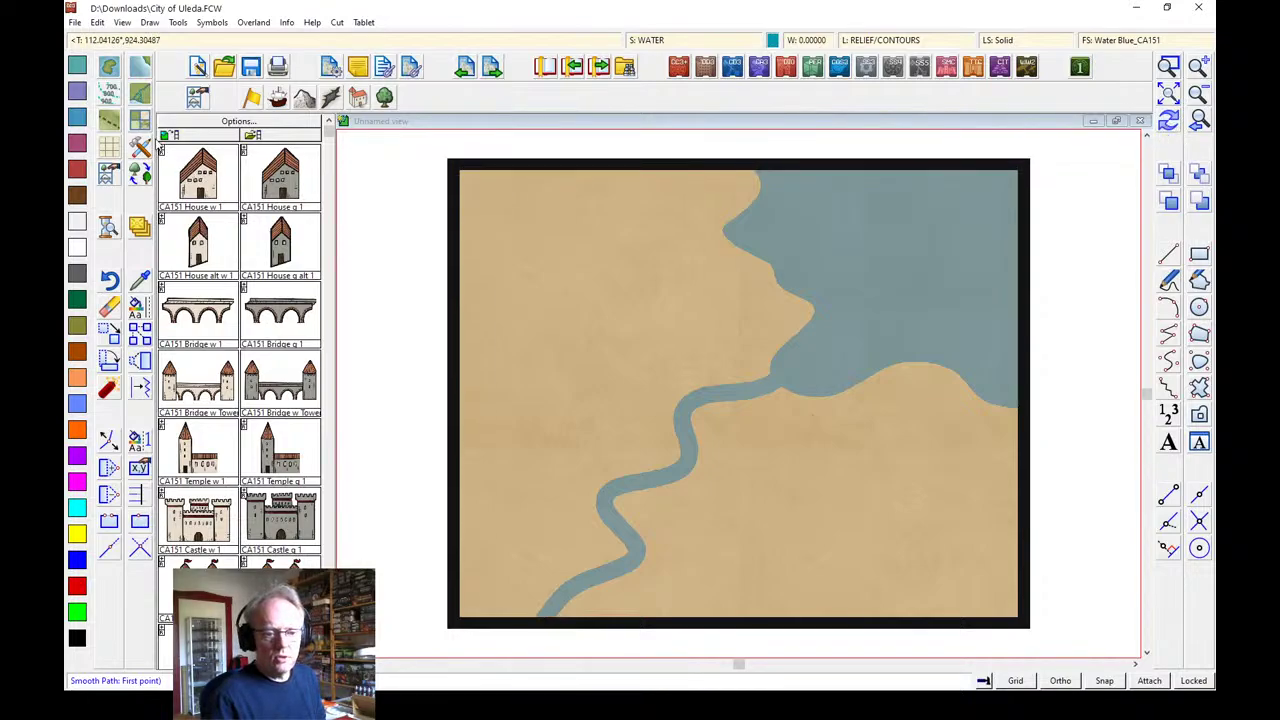
Draw a winding River, 10ft from outside the map's western edge to the first bend of the wide river
{"action": "right_click", "coordinate": [140, 94]}
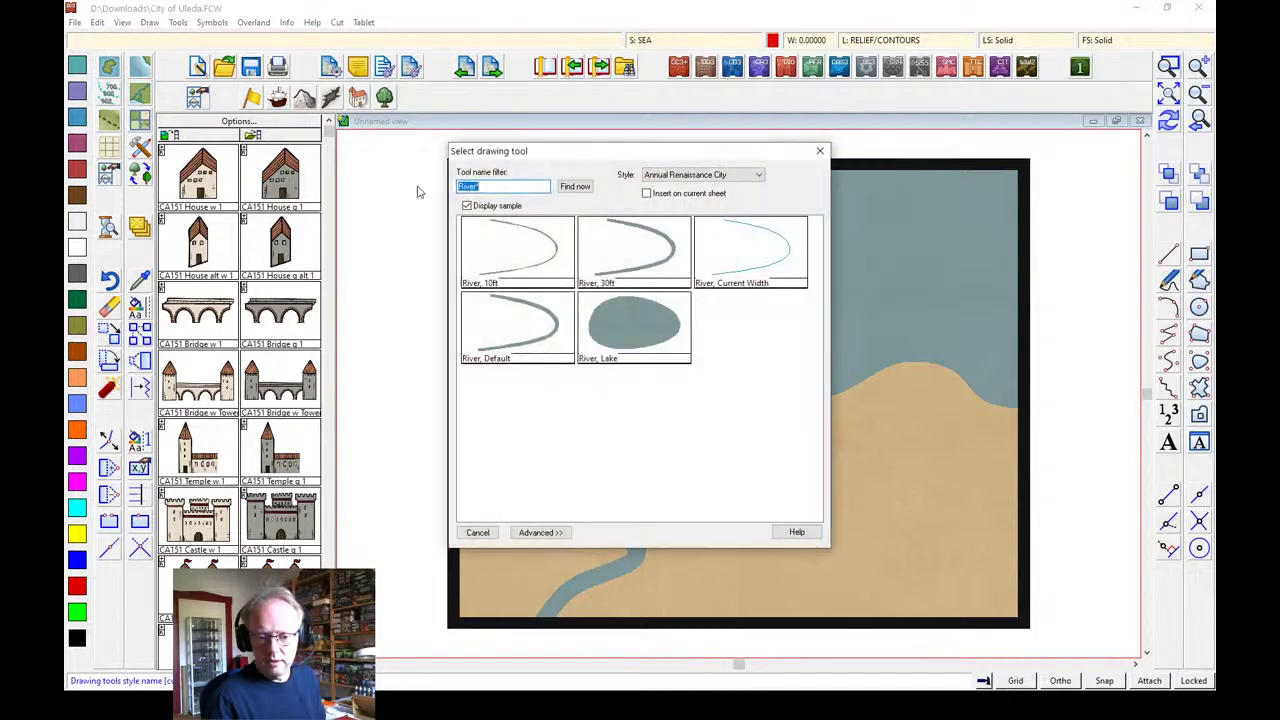
{"action": "left_click", "coordinate": [518, 262]}
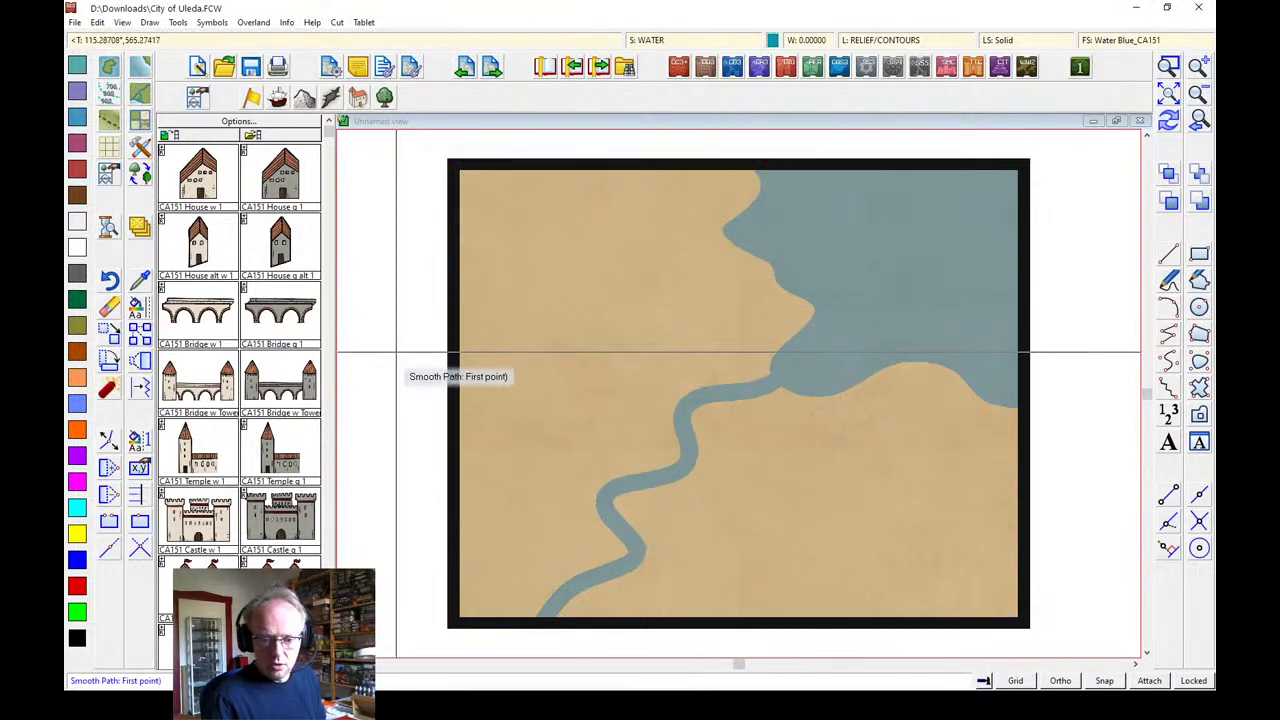
{"action": "left_click", "coordinate": [412, 322]}
{"action": "left_click", "coordinate": [497, 342]}
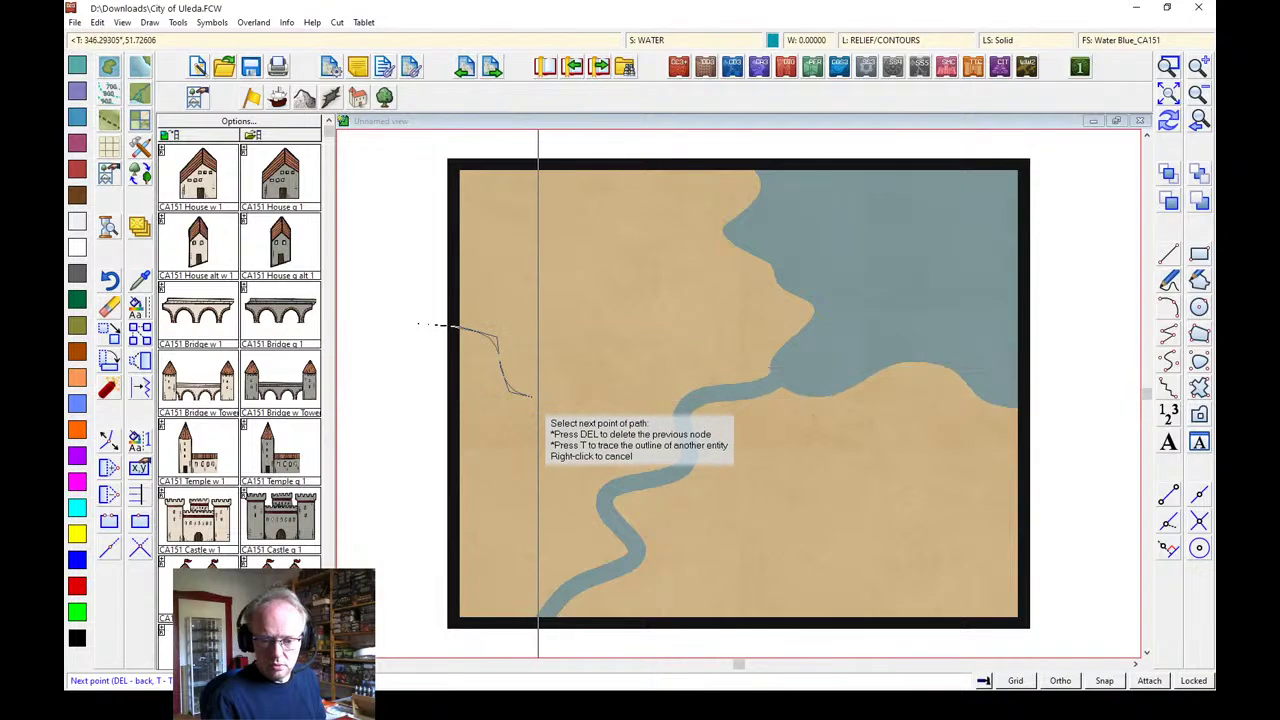
{"action": "left_click", "coordinate": [541, 426]}
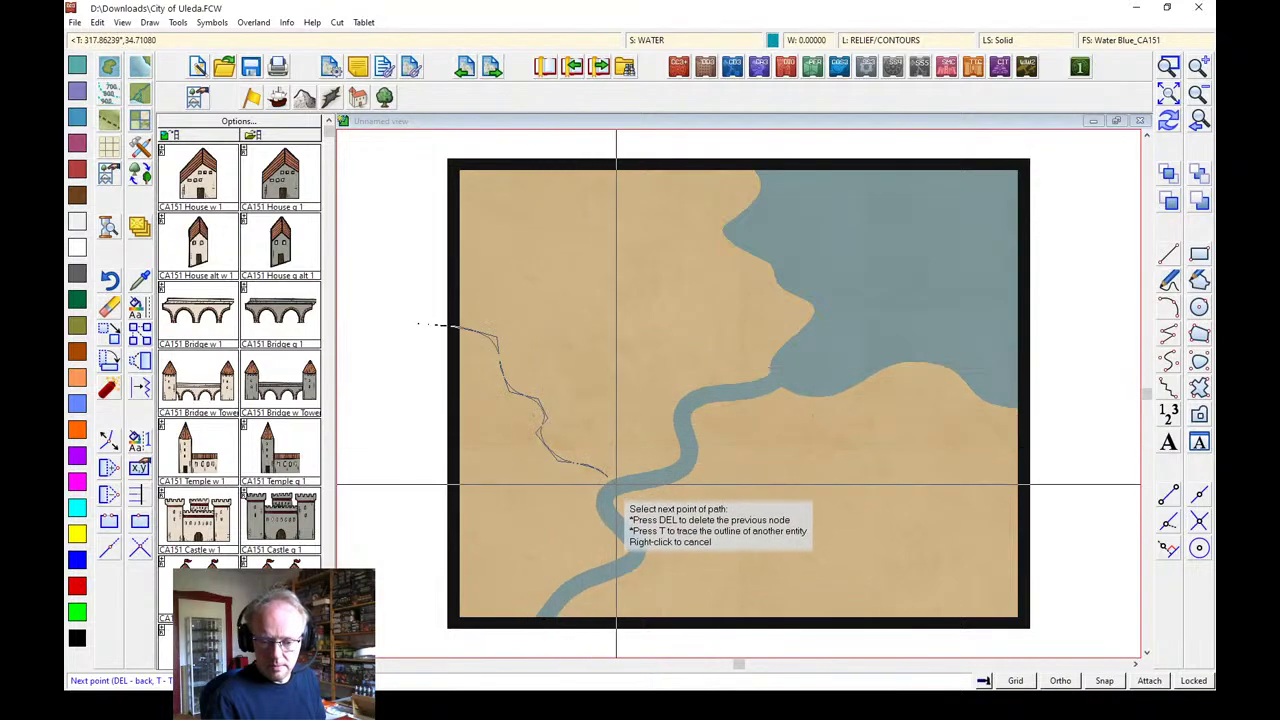
{"action": "left_click", "coordinate": [620, 488]}
{"action": "right_click", "coordinate": [620, 488]}
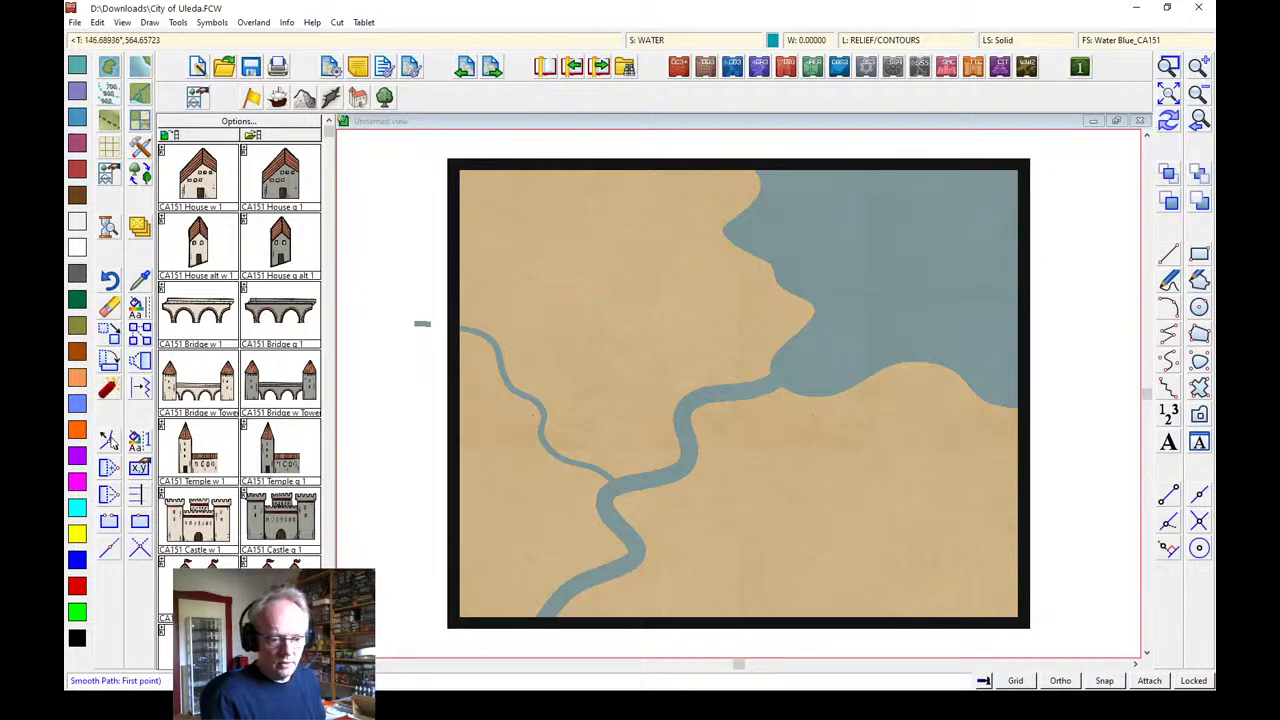
Edit the narrow river's nodes, moving its outer end onto the map's western border and its first bend farther northeast
{"action": "left_click", "coordinate": [110, 440]}
{"action": "left_click", "coordinate": [417, 324]}
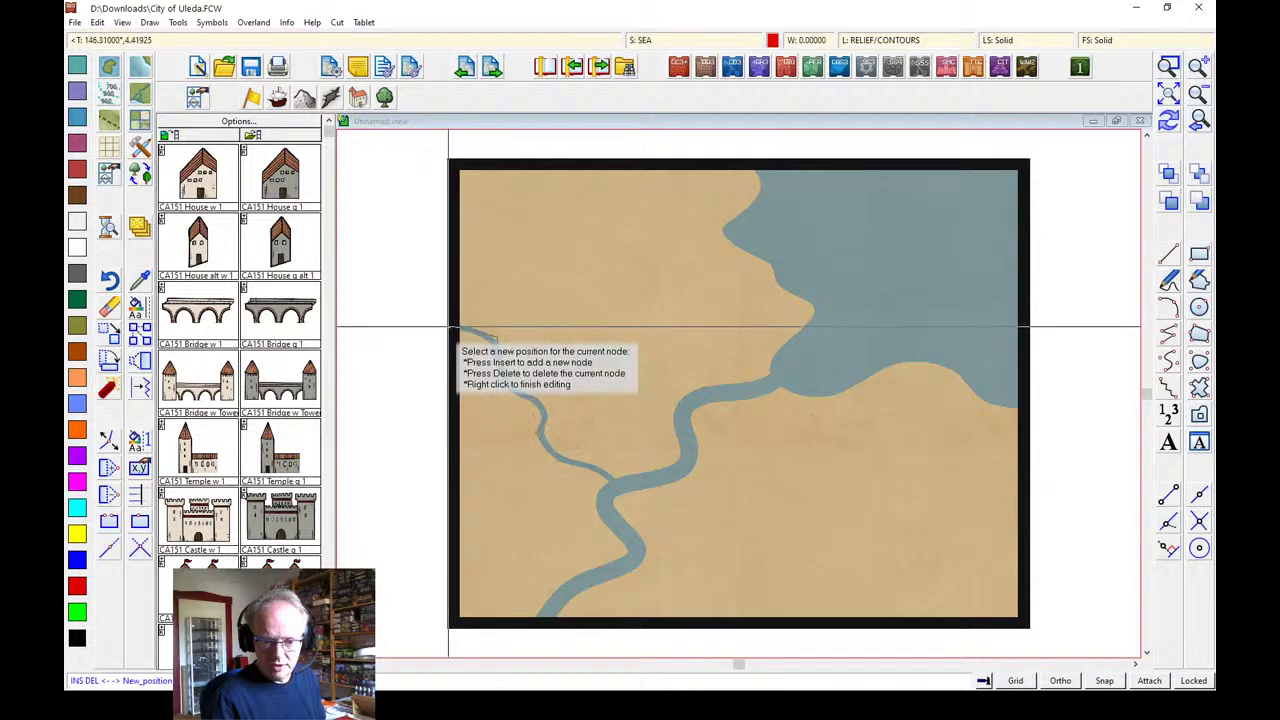
{"action": "left_click", "coordinate": [449, 327]}
{"action": "right_click", "coordinate": [449, 327]}
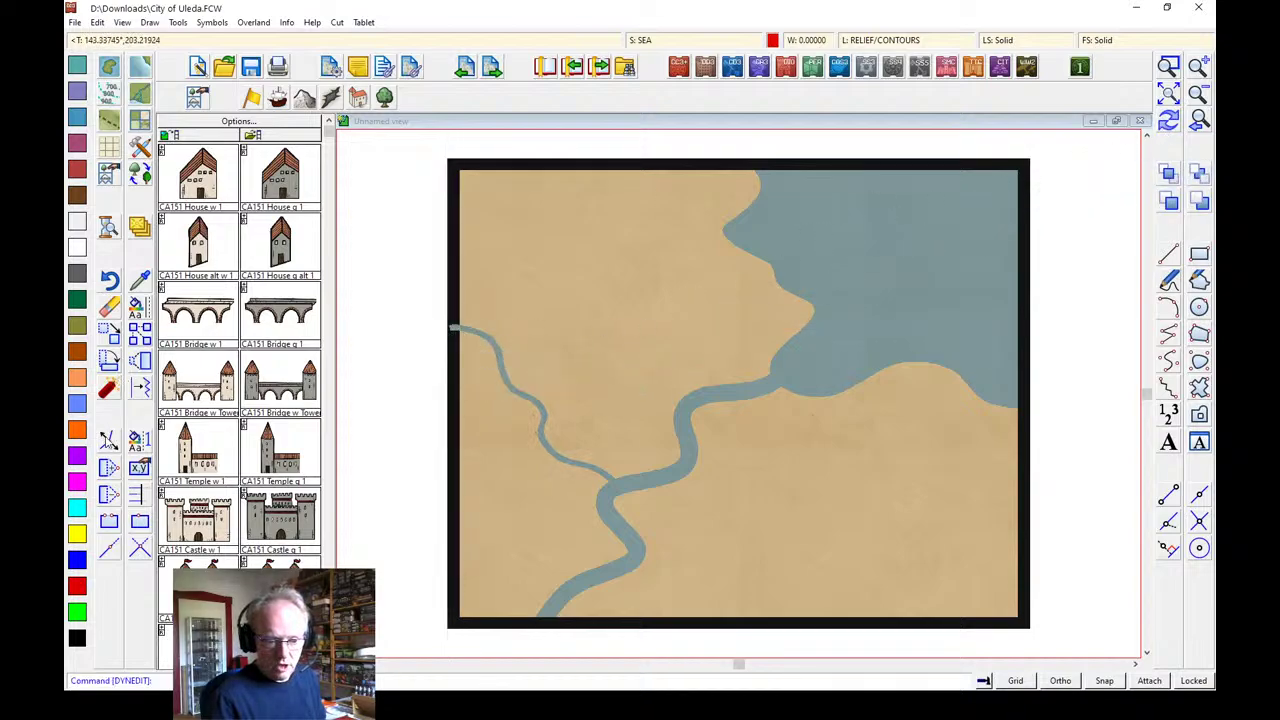
{"action": "left_click", "coordinate": [109, 443]}
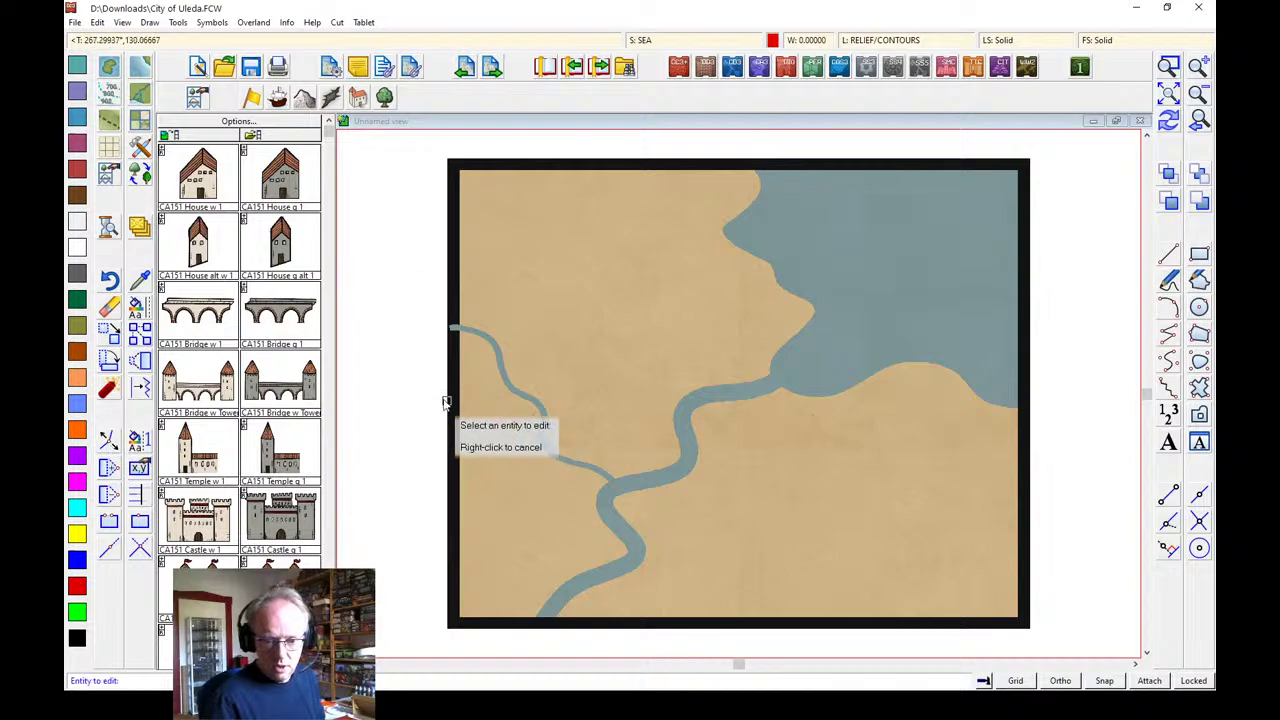
{"action": "left_click", "coordinate": [489, 345]}
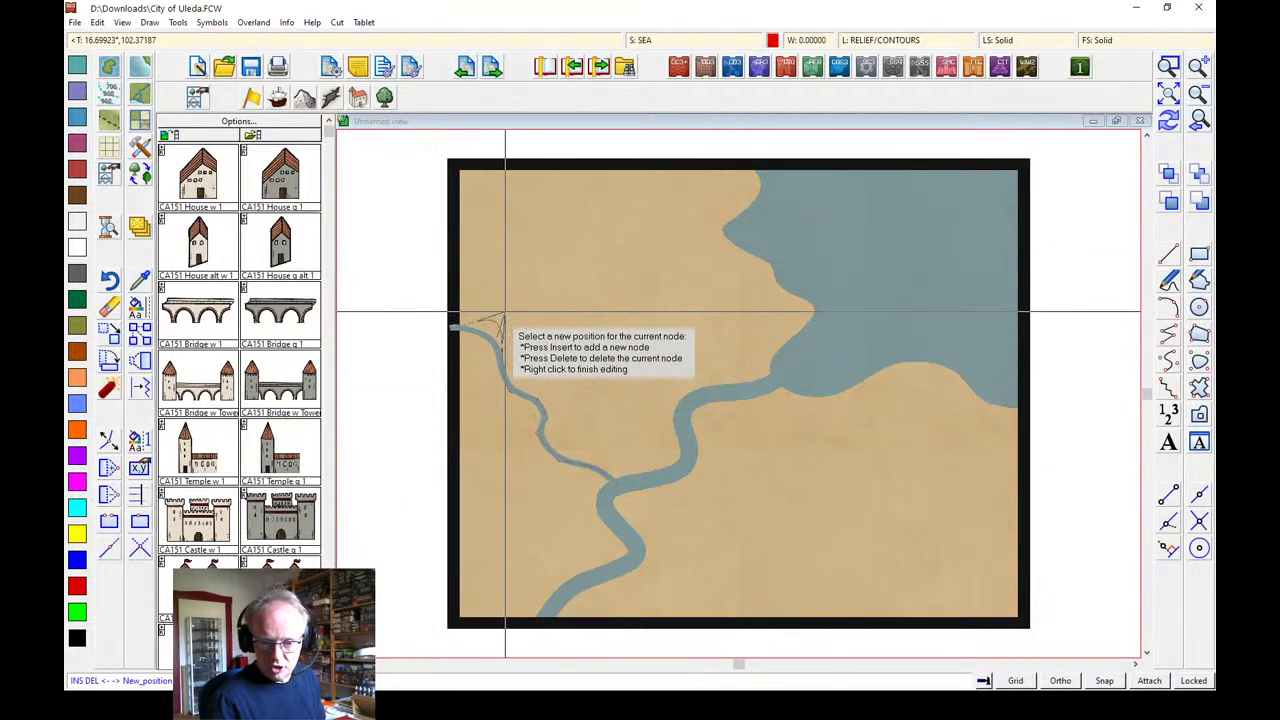
{"action": "right_click", "coordinate": [564, 310]}
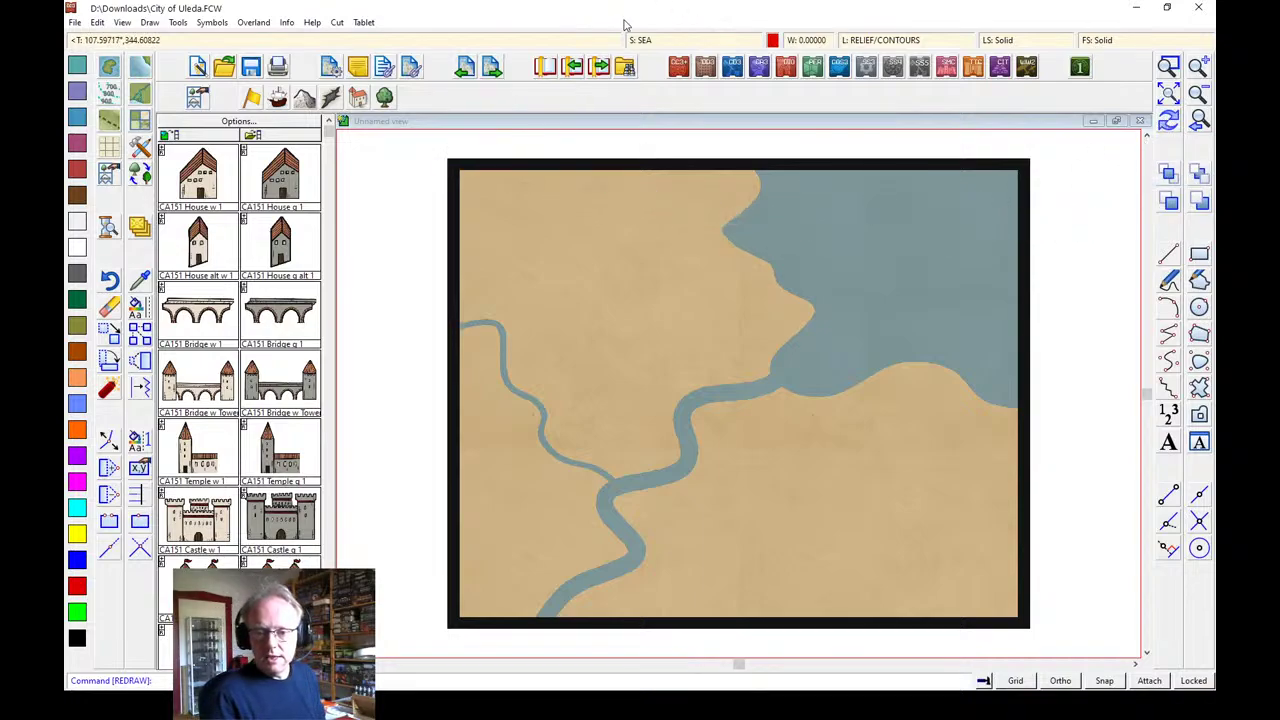
Activate the sheet effects for the drawing
{"action": "left_click", "coordinate": [645, 42]}
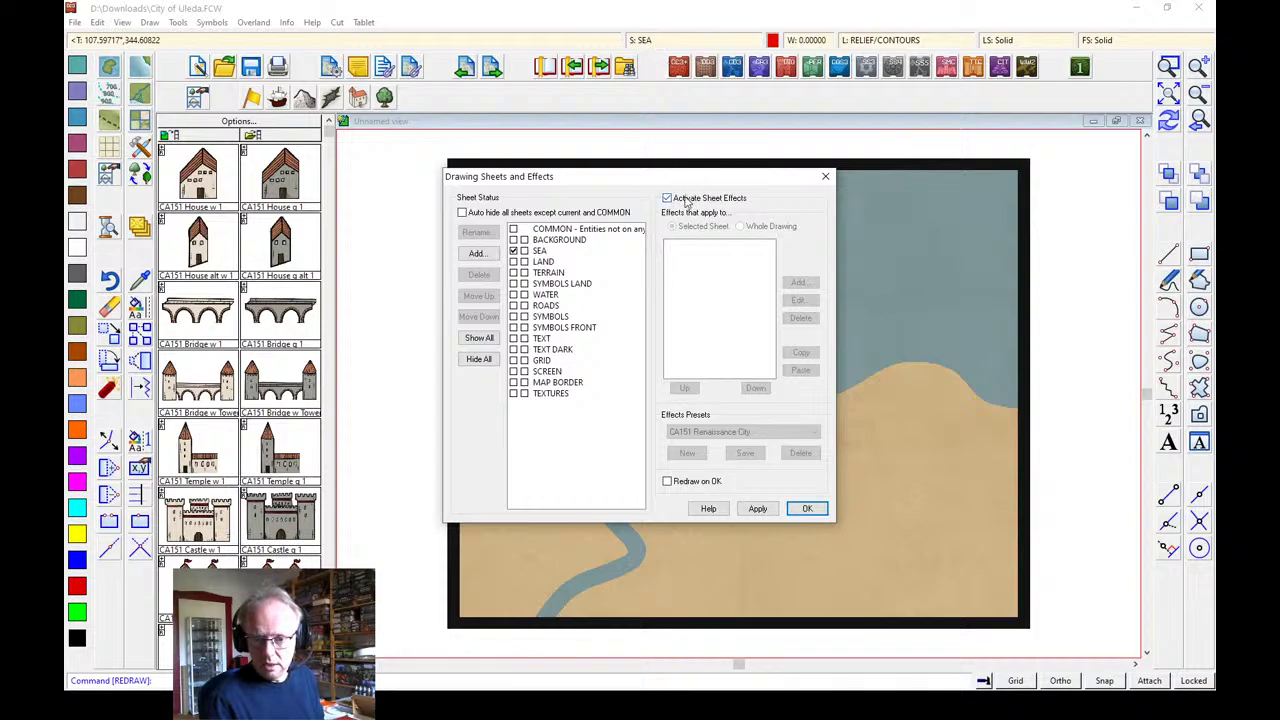
{"action": "left_click", "coordinate": [807, 509]}
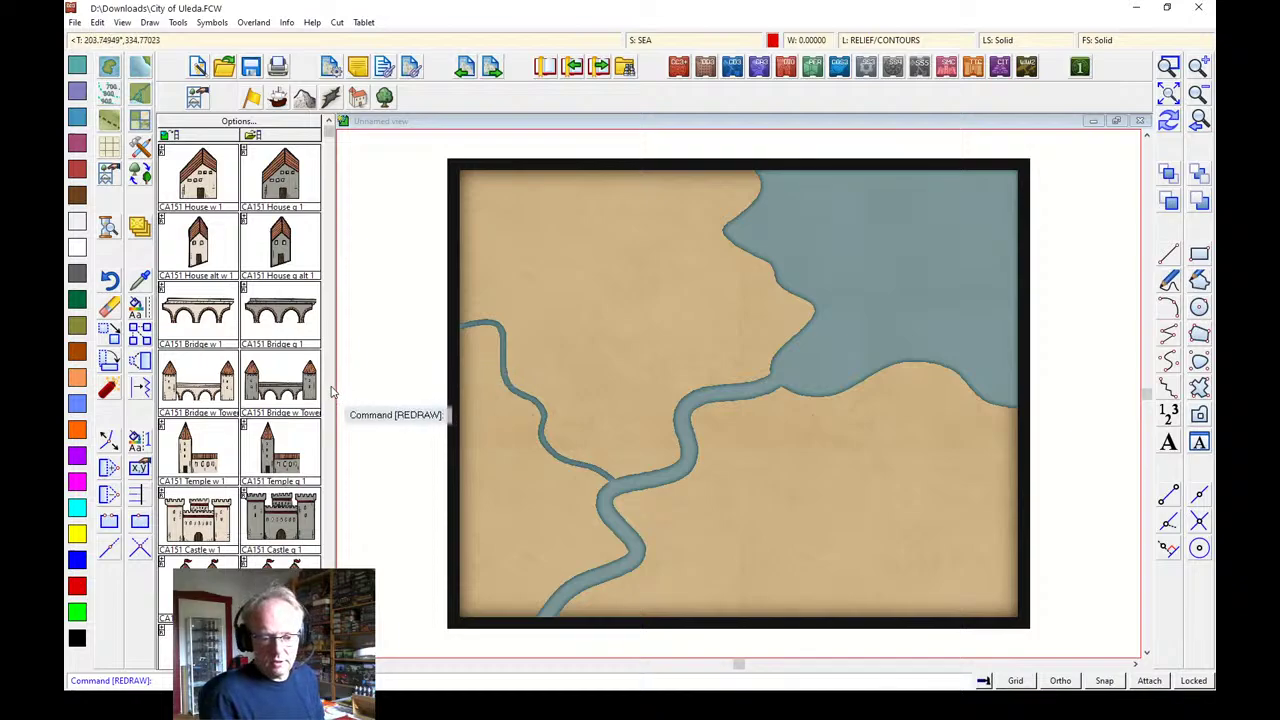
Expand the light wall symbol collection and place two adjoining CA151 Wall w 1 segments just west of the lake's upper shore
{"action": "scroll", "coordinate": [333, 391], "scroll_direction": "down", "scroll_amount": 3}
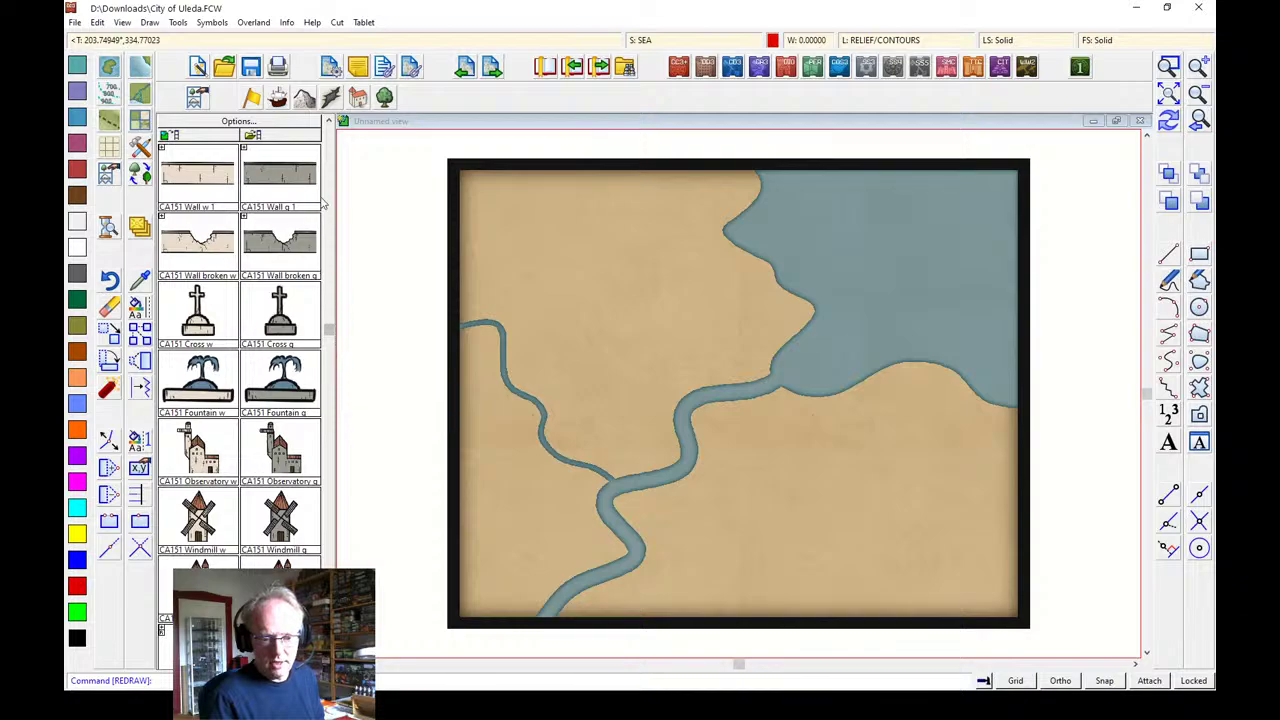
{"action": "scroll", "coordinate": [331, 191], "scroll_direction": "up", "scroll_amount": 3}
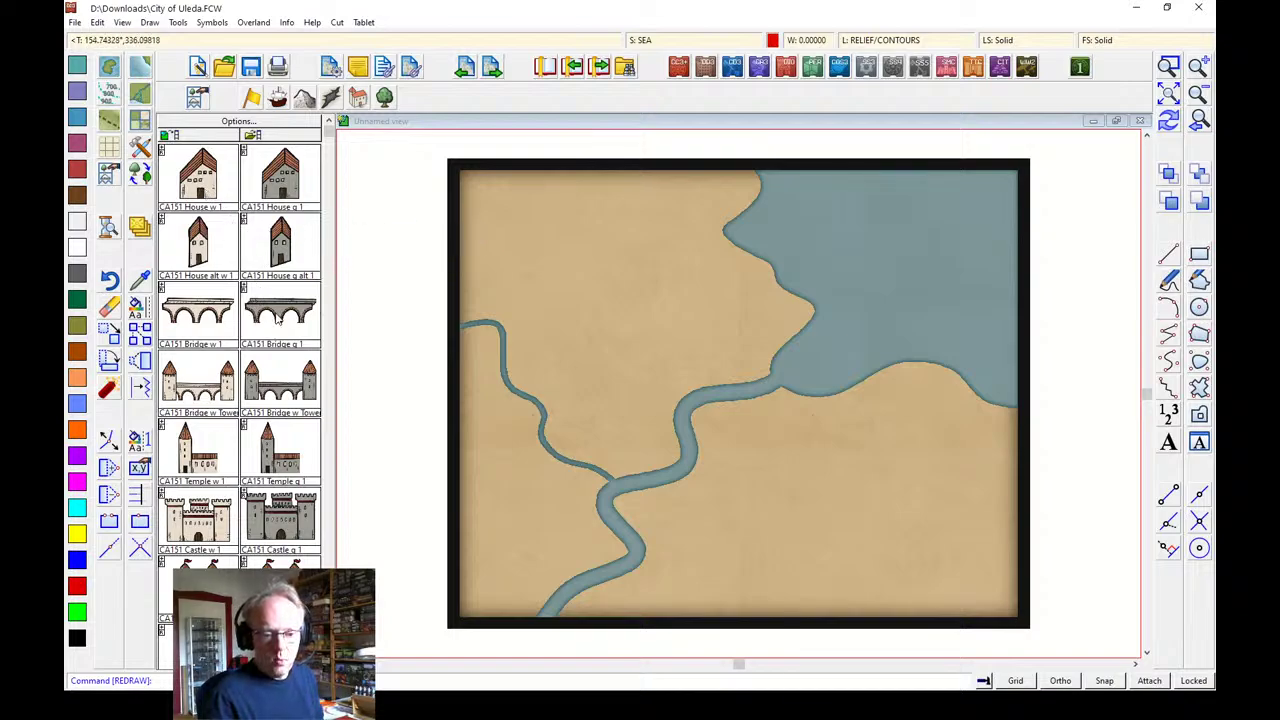
{"action": "scroll", "coordinate": [334, 507], "scroll_direction": "down", "scroll_amount": 3}
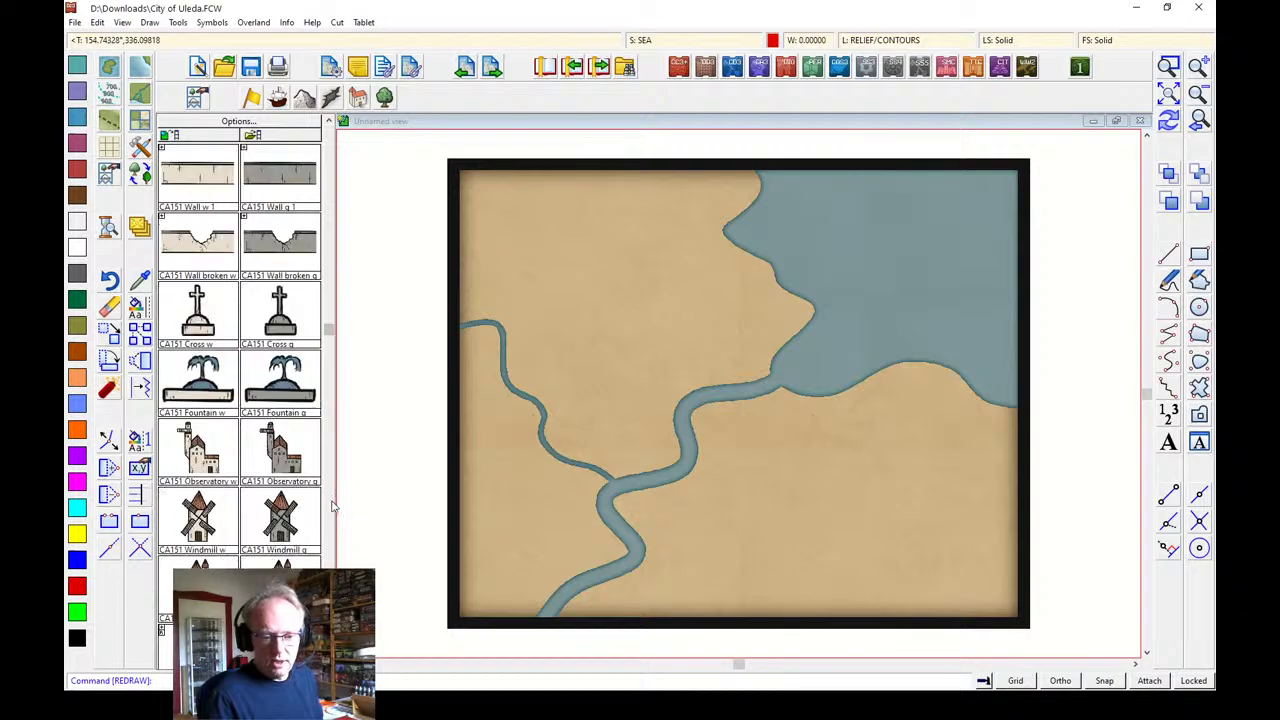
{"action": "left_click", "coordinate": [329, 121]}
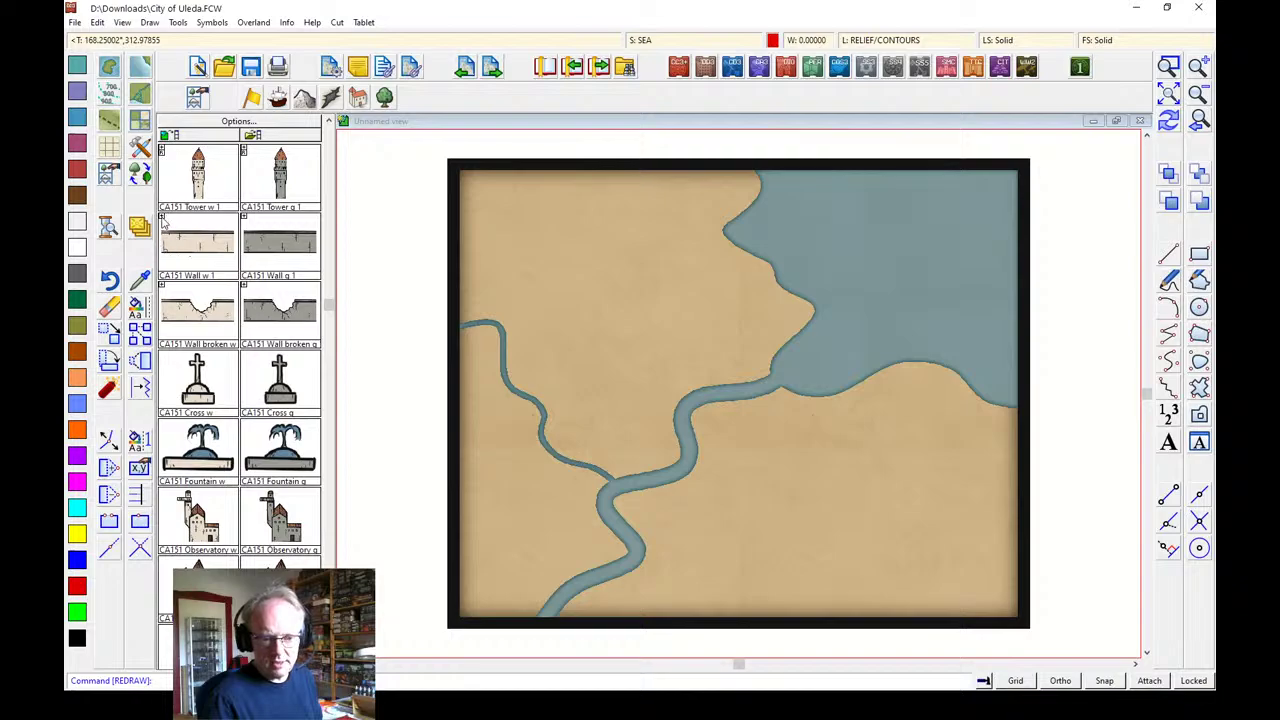
{"action": "left_click", "coordinate": [162, 218]}
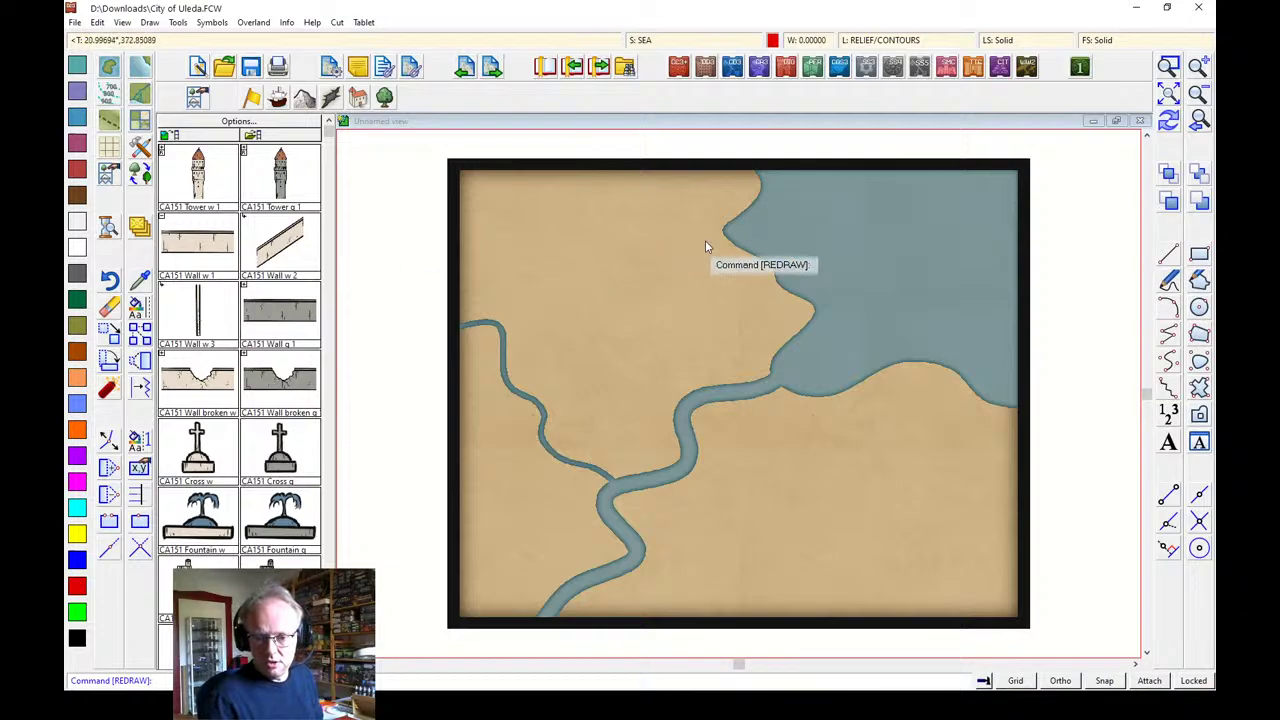
{"action": "left_click", "coordinate": [196, 251]}
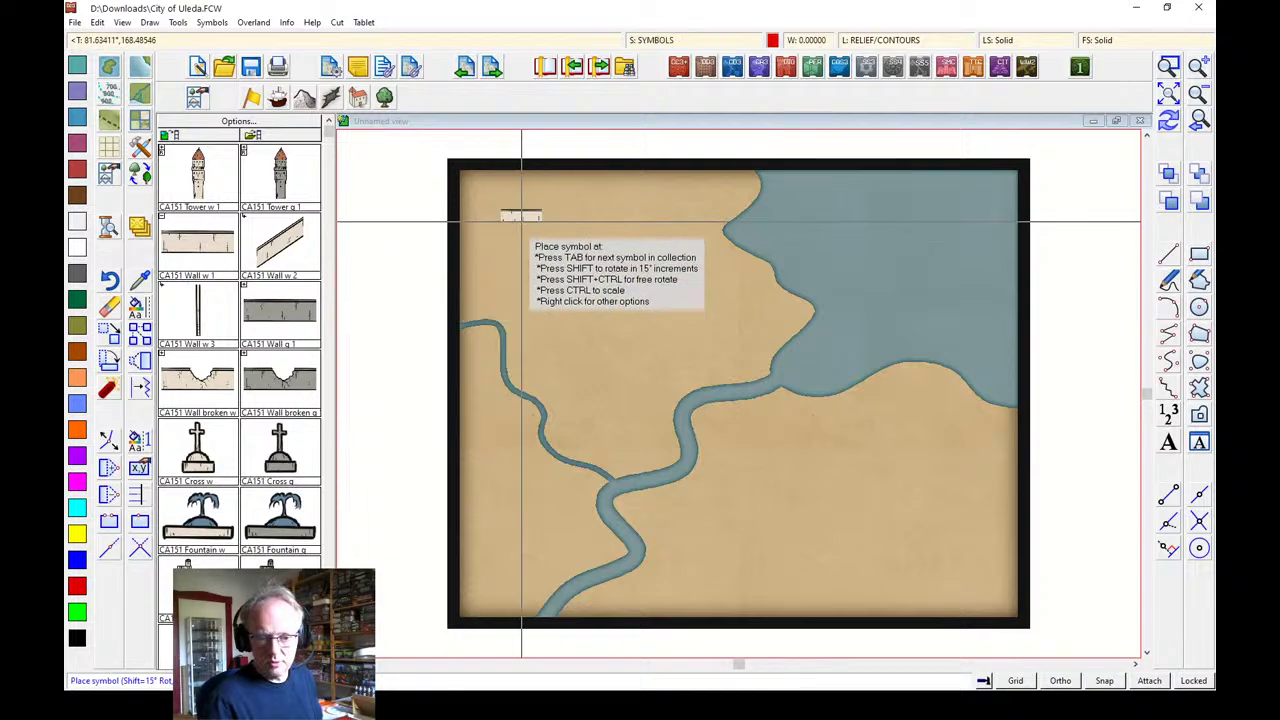
{"action": "left_click", "coordinate": [697, 236]}
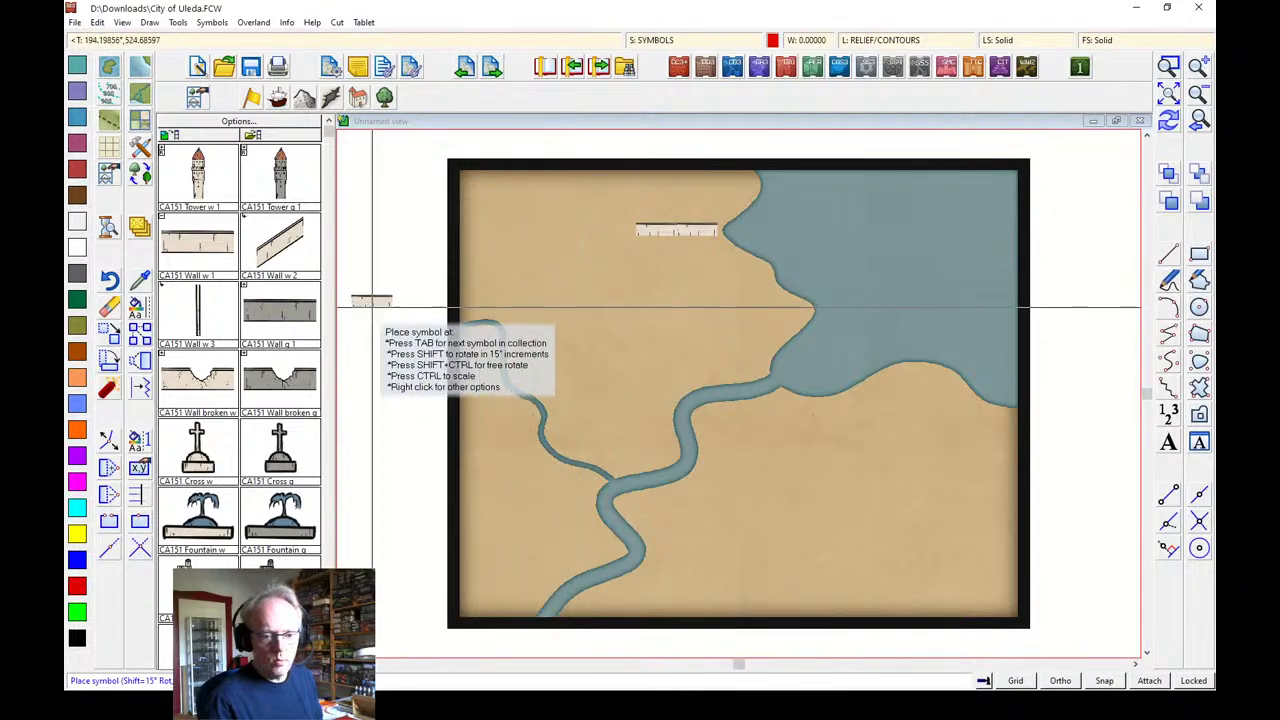
Expand the light tower symbol collection and place a CA151 Tower w 3 at each end of the wall
{"action": "scroll", "coordinate": [210, 192], "scroll_direction": "down", "scroll_amount": 3}
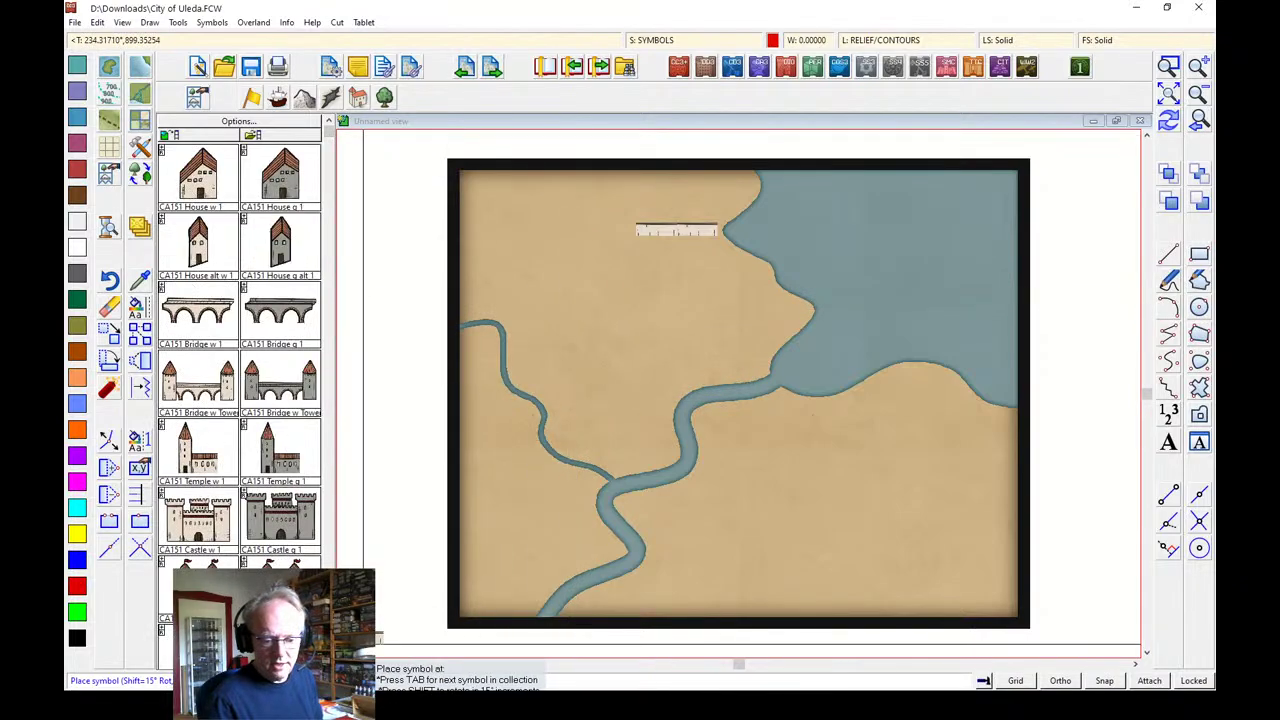
{"action": "scroll", "coordinate": [240, 350], "scroll_direction": "down", "scroll_amount": 2}
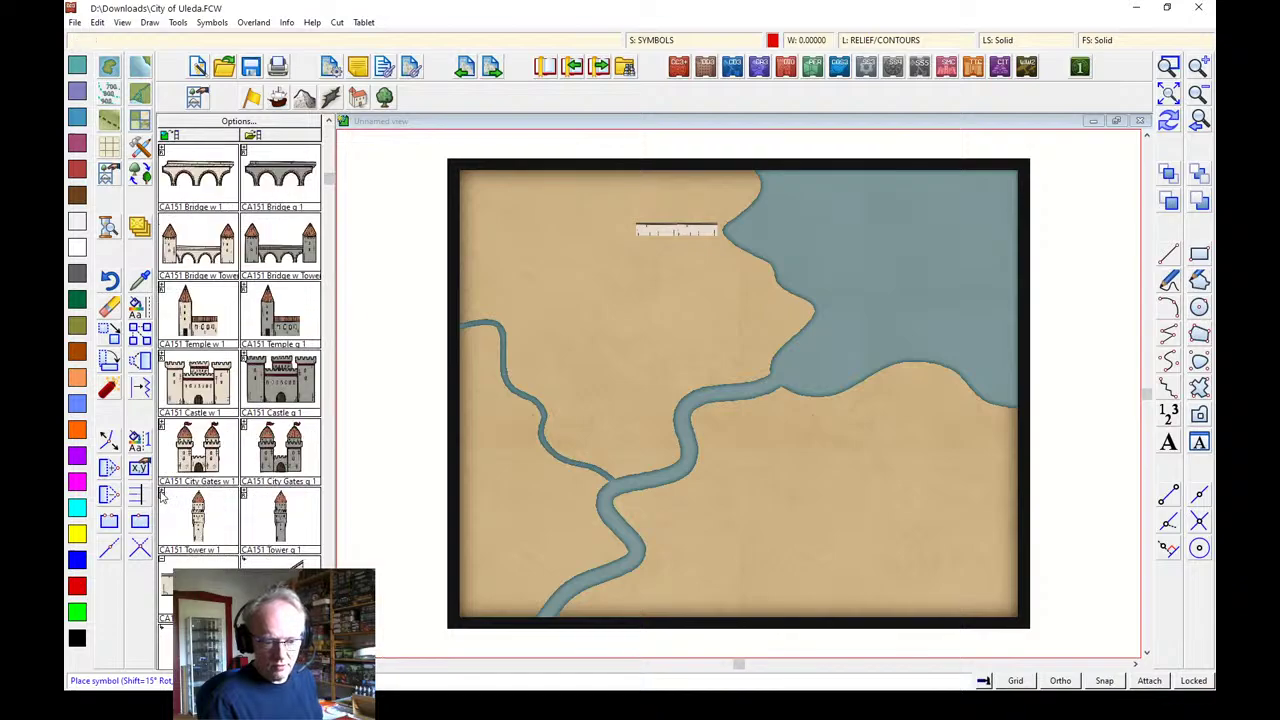
{"action": "scroll", "coordinate": [162, 495], "scroll_direction": "down", "scroll_amount": 2}
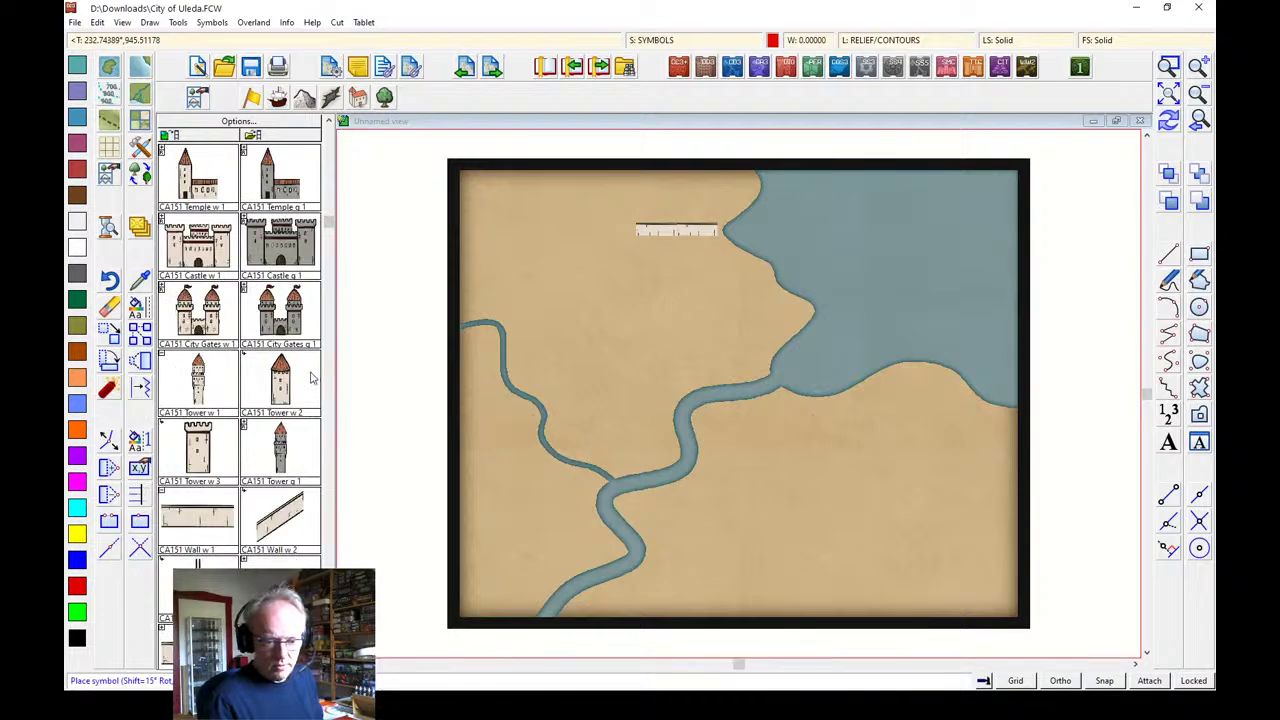
{"action": "left_click", "coordinate": [197, 462]}
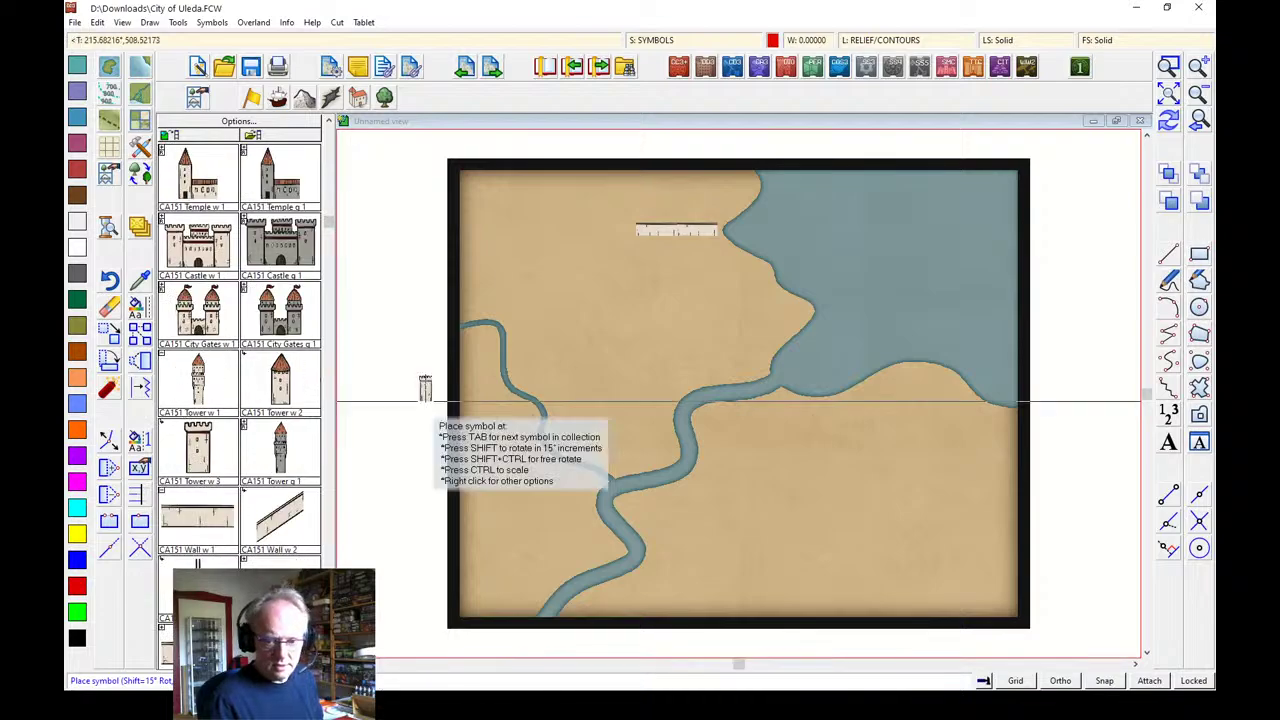
{"action": "left_click", "coordinate": [716, 237]}
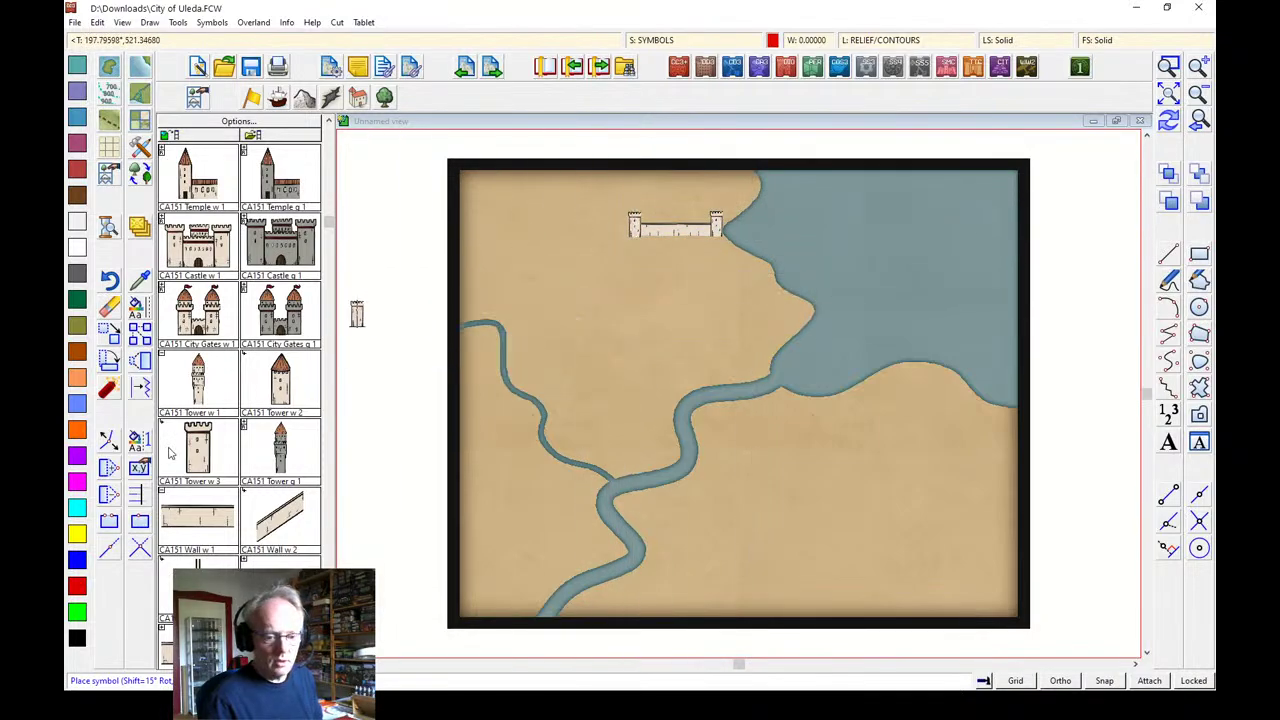
Extend the wall southwest from the western tower with two CA151 Wall w 2 segments
{"action": "left_click", "coordinate": [287, 521]}
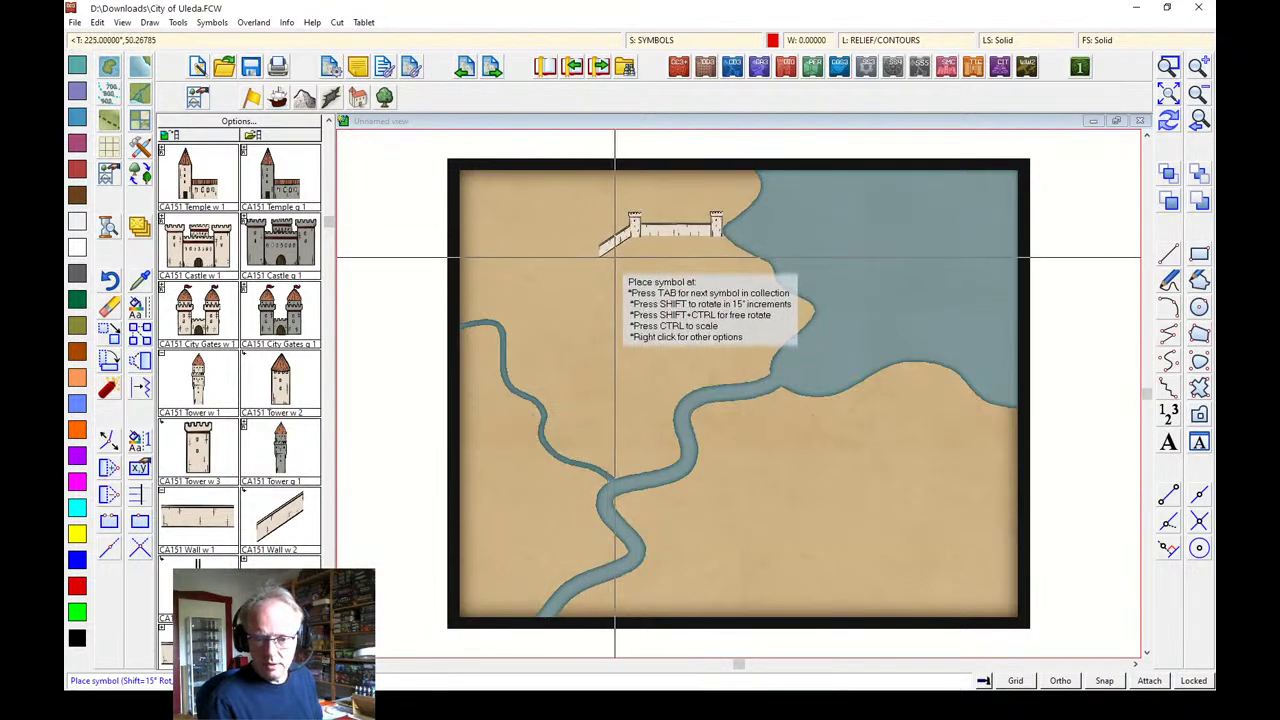
{"action": "left_click", "coordinate": [618, 258]}
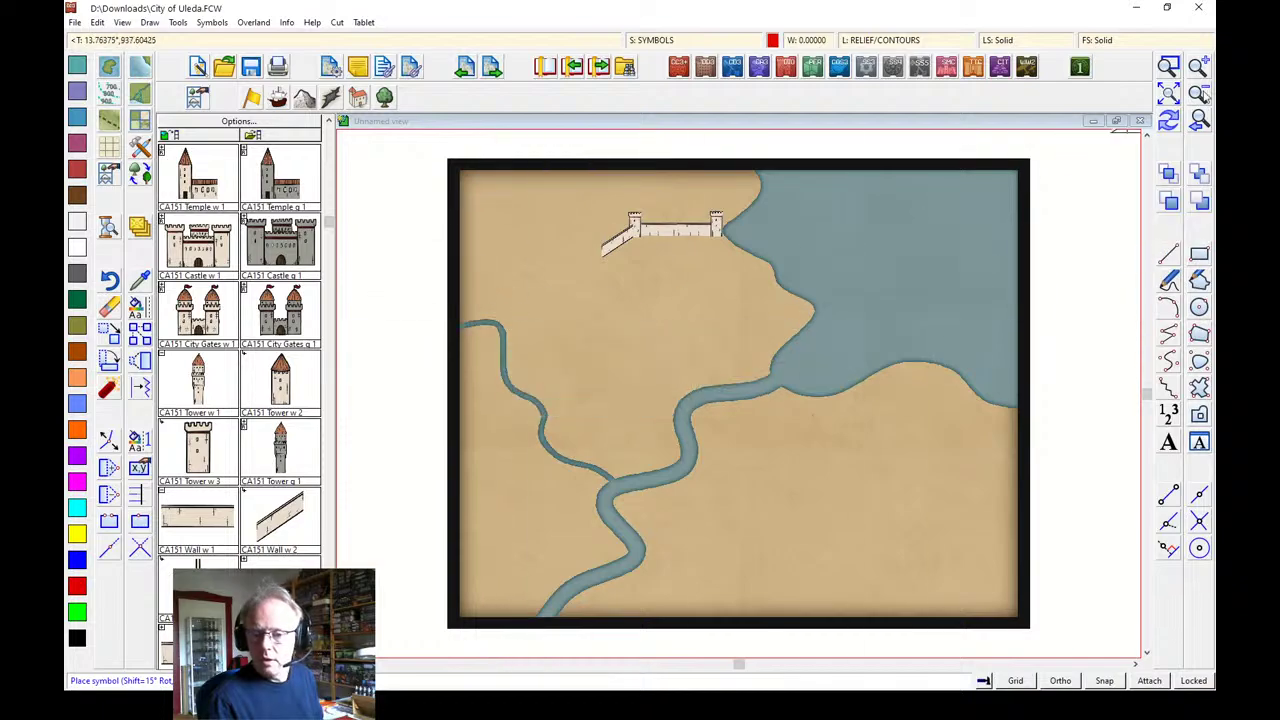
{"action": "left_click", "coordinate": [1168, 66]}
{"action": "left_click", "coordinate": [433, 207]}
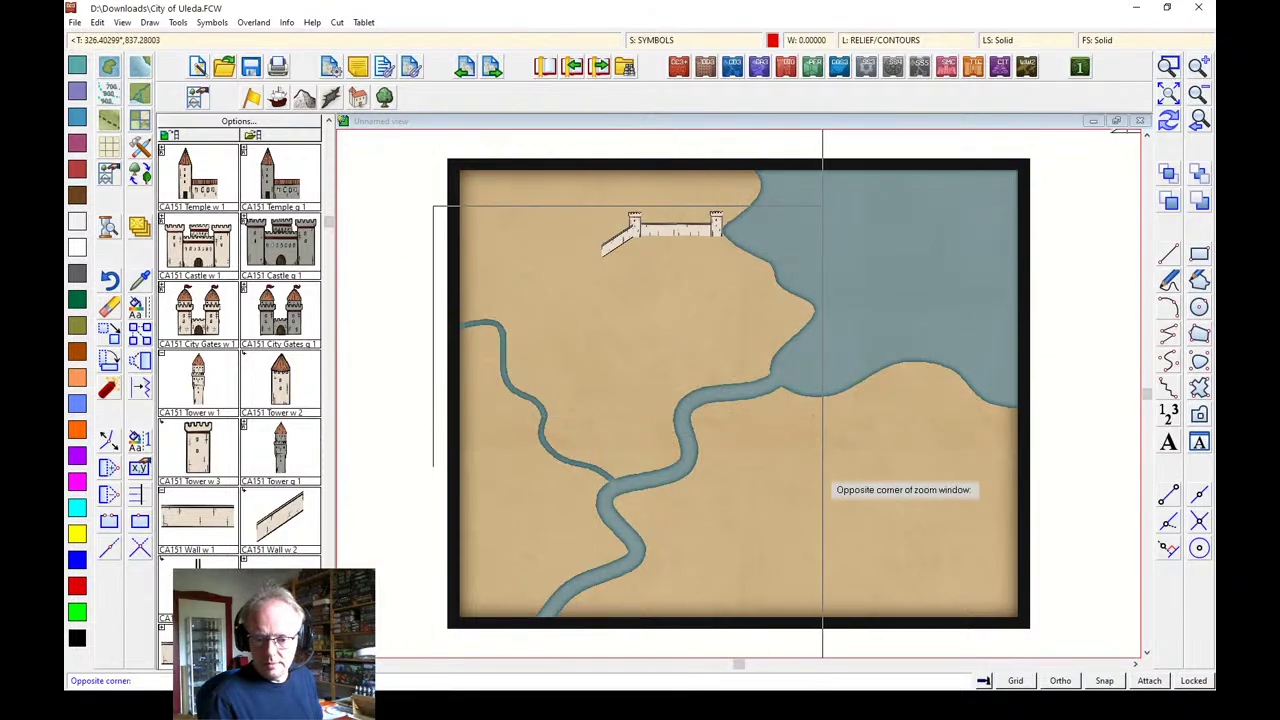
{"action": "left_click", "coordinate": [846, 502]}
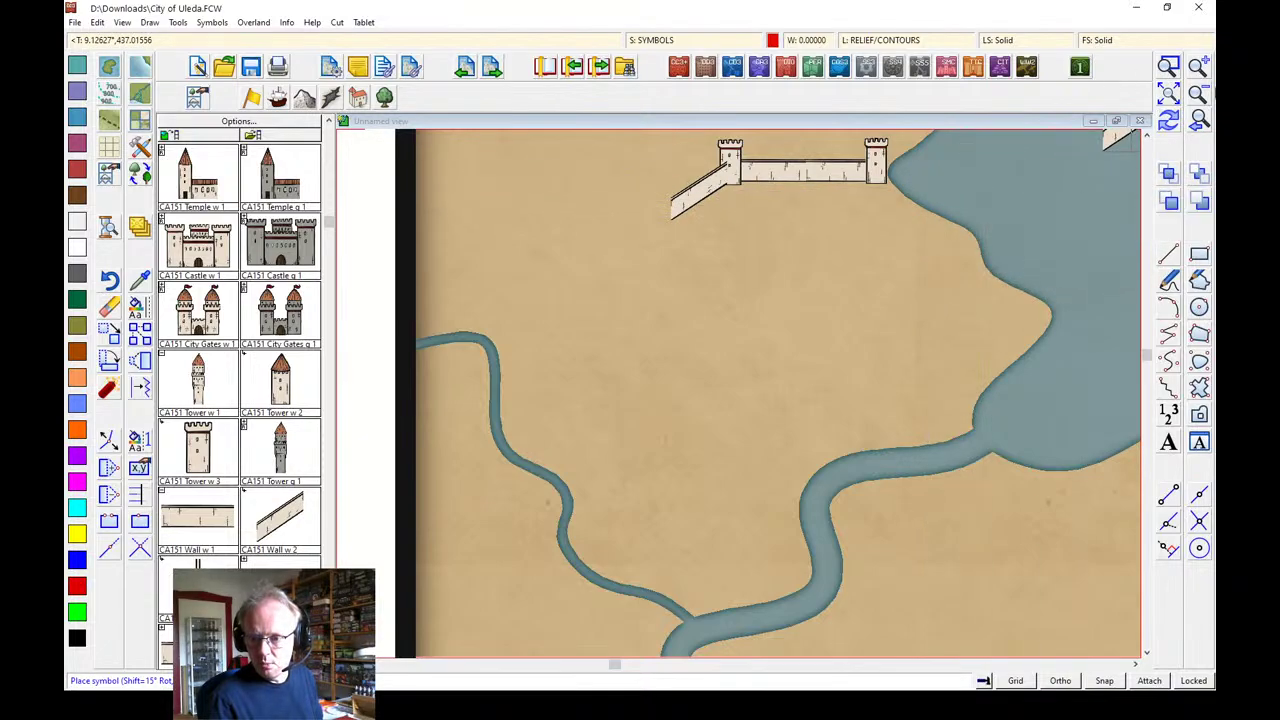
{"action": "left_click", "coordinate": [1168, 95]}
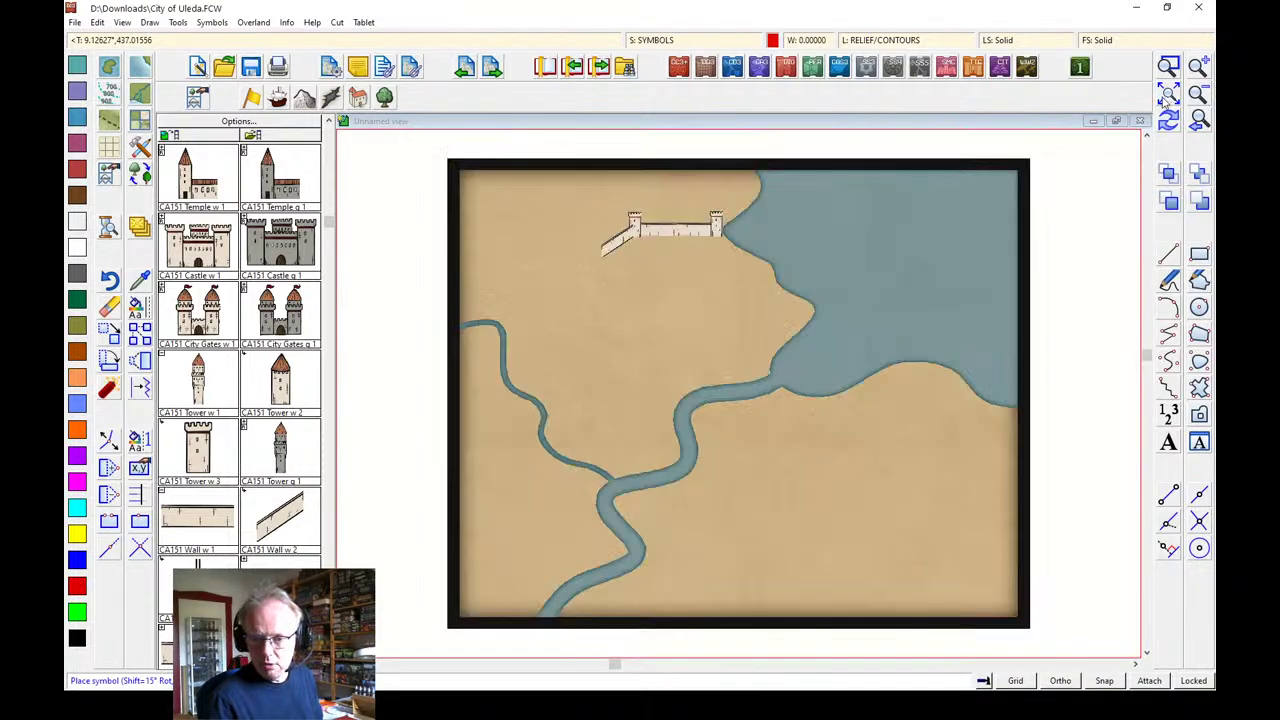
{"action": "left_click", "coordinate": [1168, 66]}
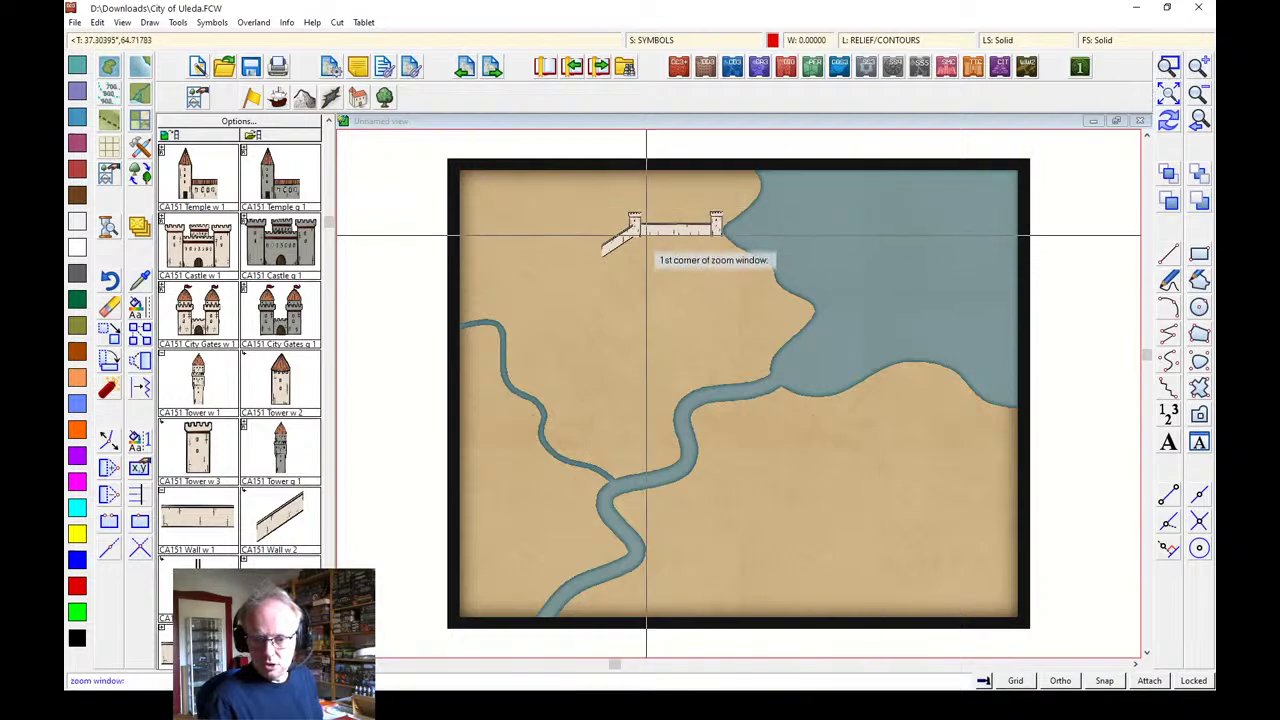
{"action": "left_click", "coordinate": [510, 210]}
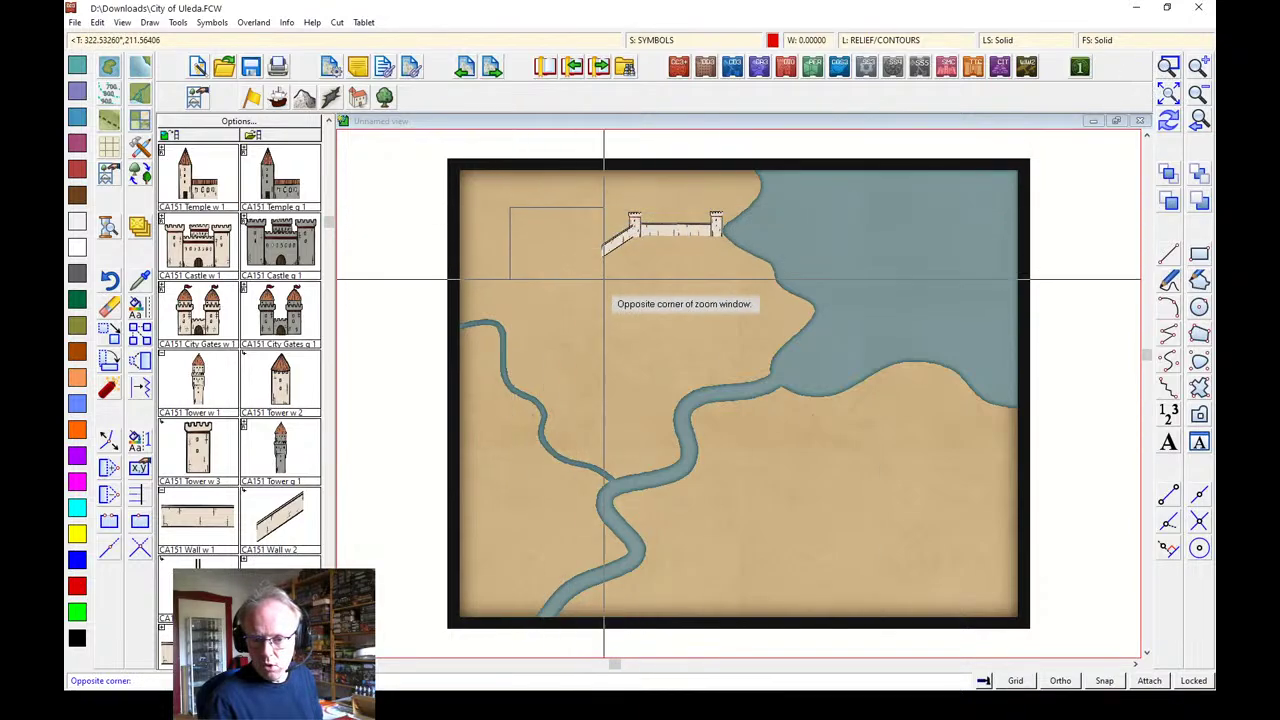
{"action": "left_click", "coordinate": [835, 410]}
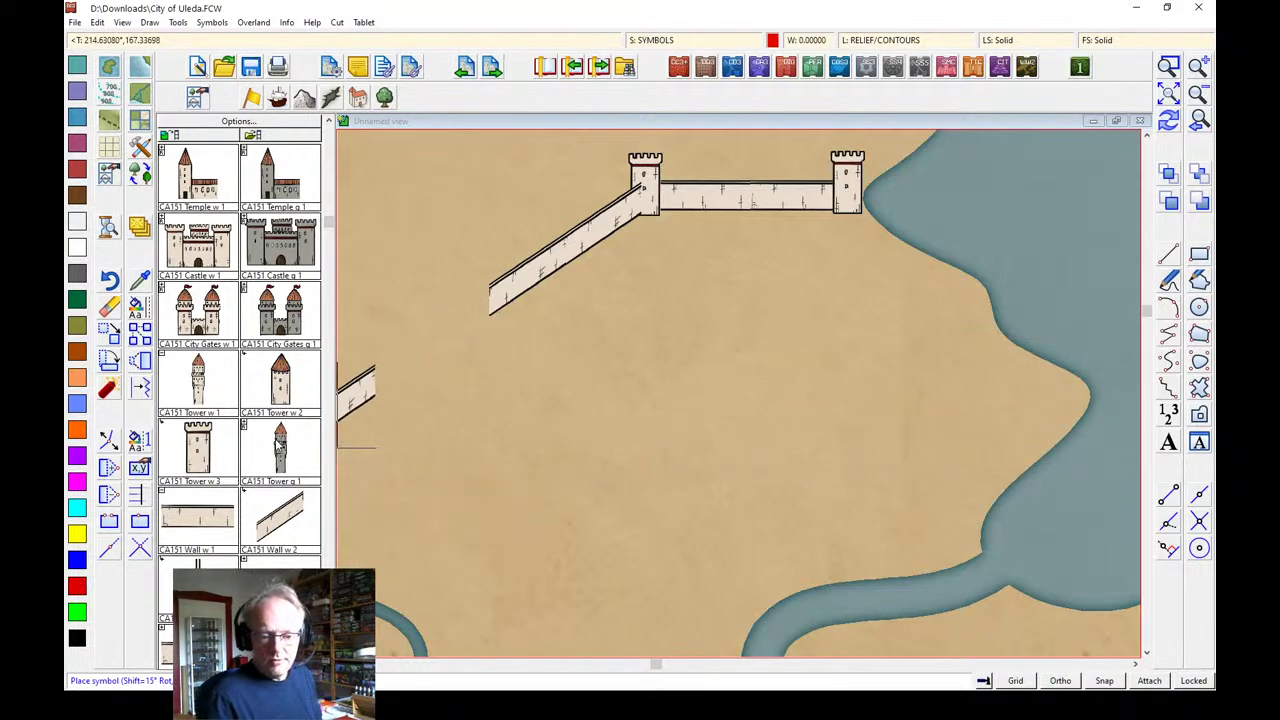
Expand the light city gates symbol collection and place a CA151 City Gates w 2 at the diagonal wall's southwestern end
{"action": "left_click", "coordinate": [209, 329]}
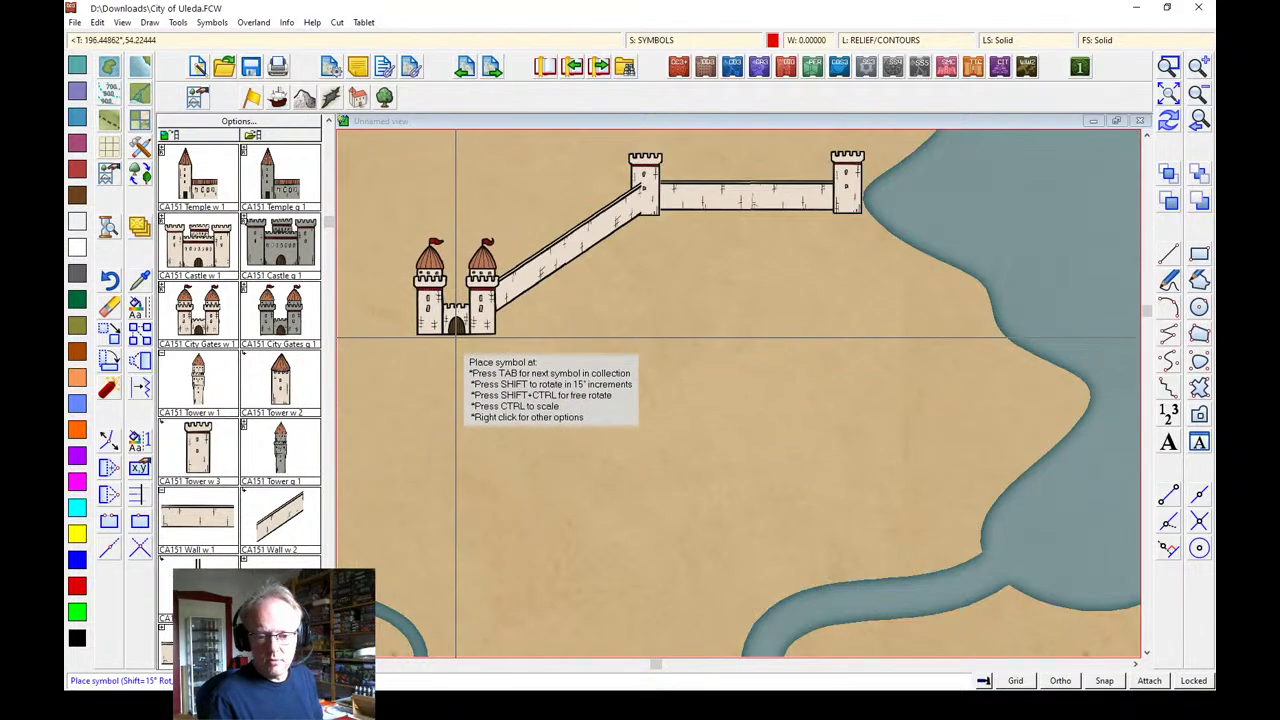
{"action": "key", "text": "Tab"}
{"action": "key", "text": "Tab"}
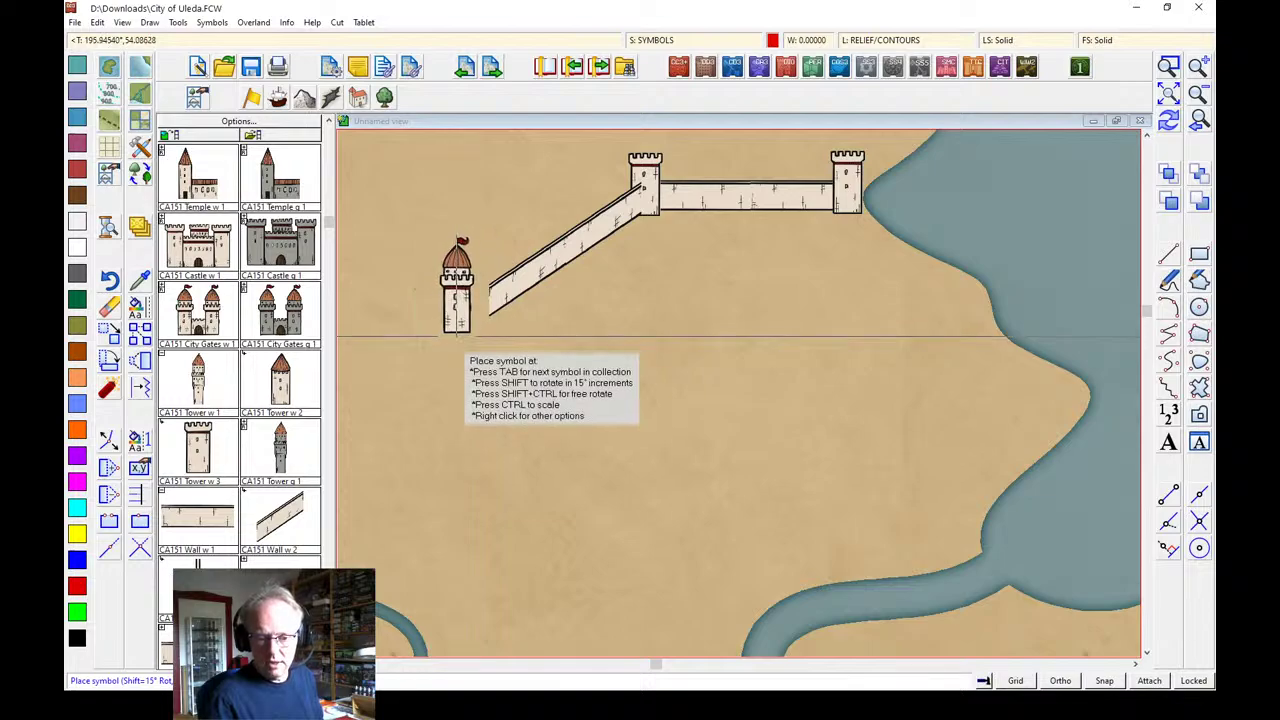
{"action": "key", "text": "Tab"}
{"action": "left_click", "coordinate": [162, 289]}
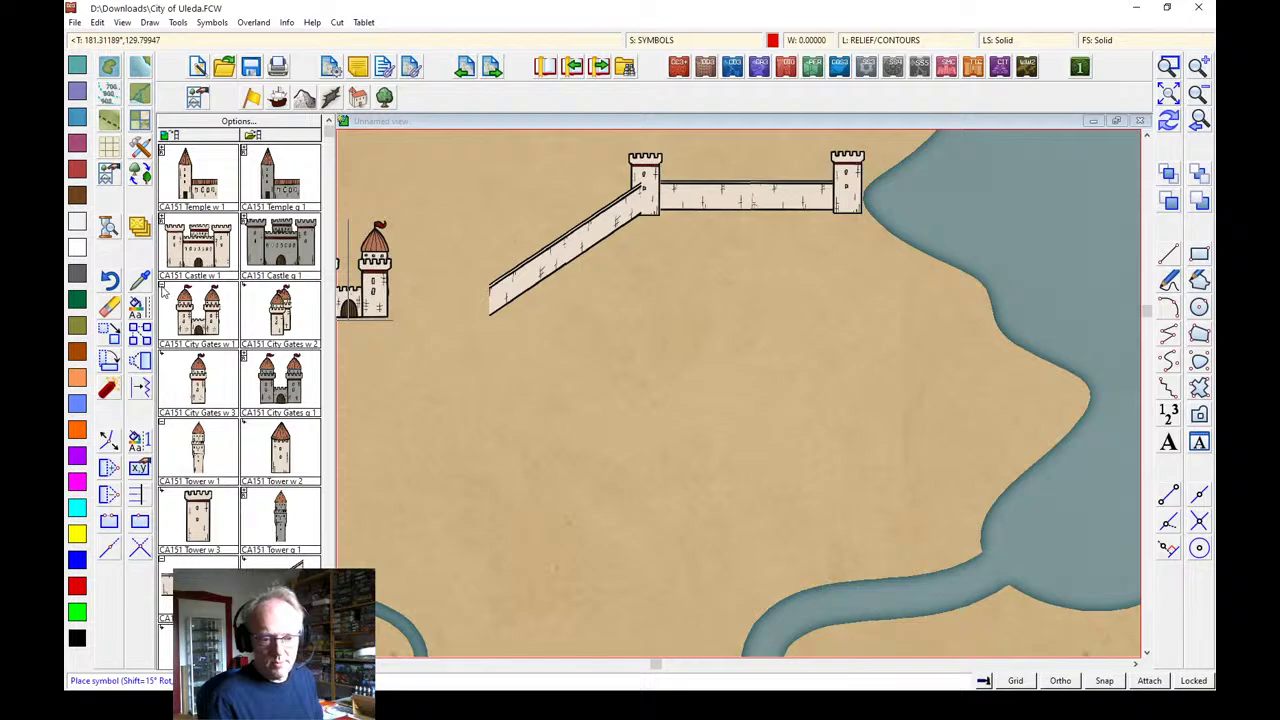
{"action": "left_click", "coordinate": [218, 370]}
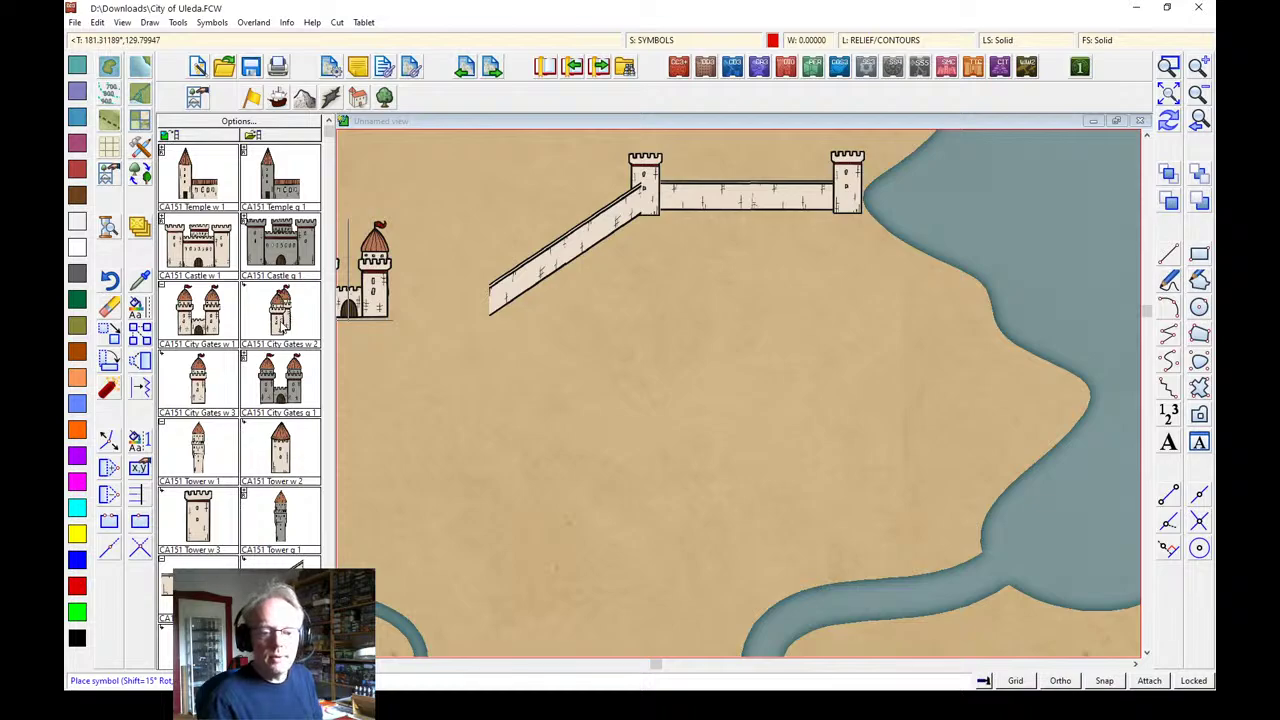
{"action": "left_click", "coordinate": [475, 331]}
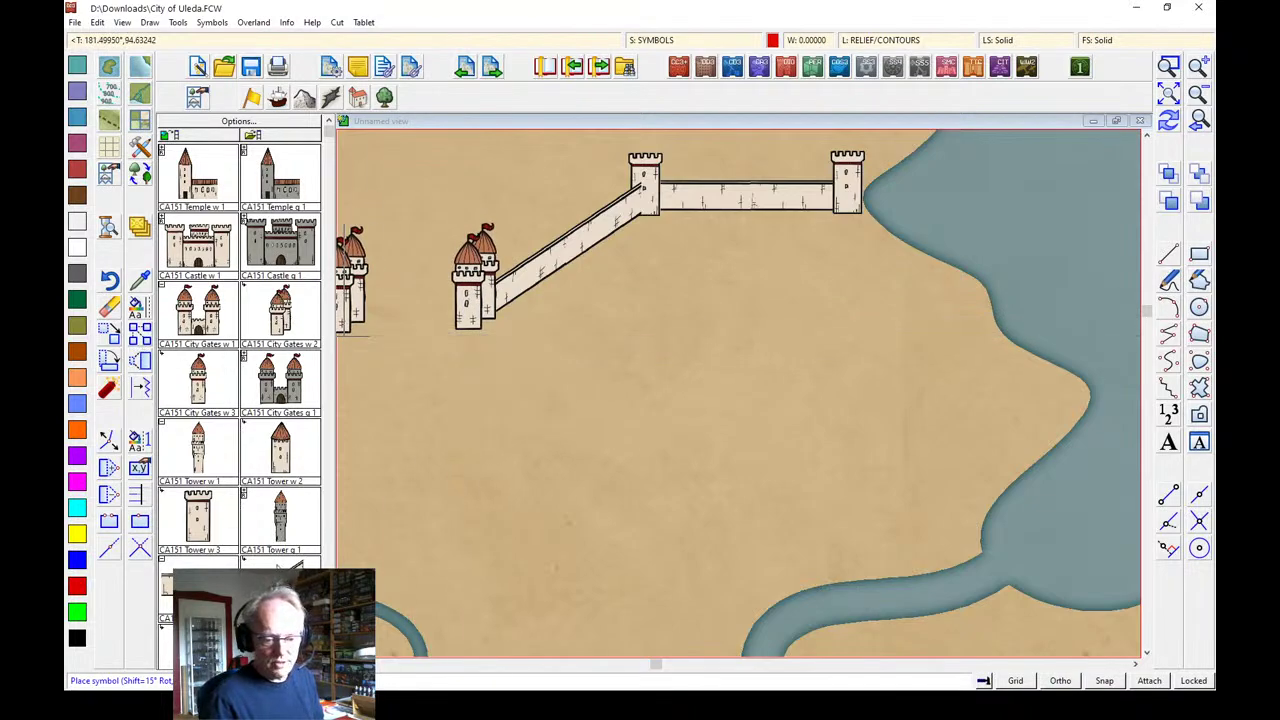
Continue the wall from the gate southwest to the narrow river with CA151 Wall w 2 segments and place a CA151 Tower w 3 at its end
{"action": "left_click", "coordinate": [277, 567]}
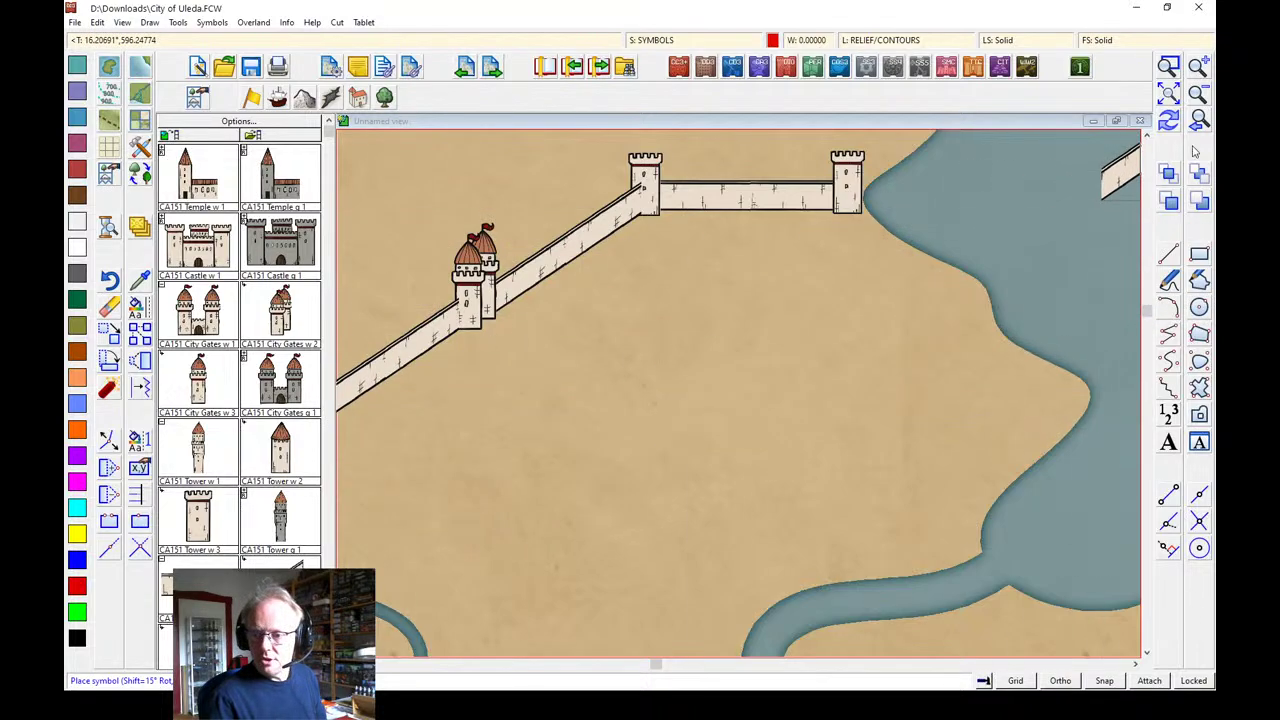
{"action": "left_click", "coordinate": [1168, 93]}
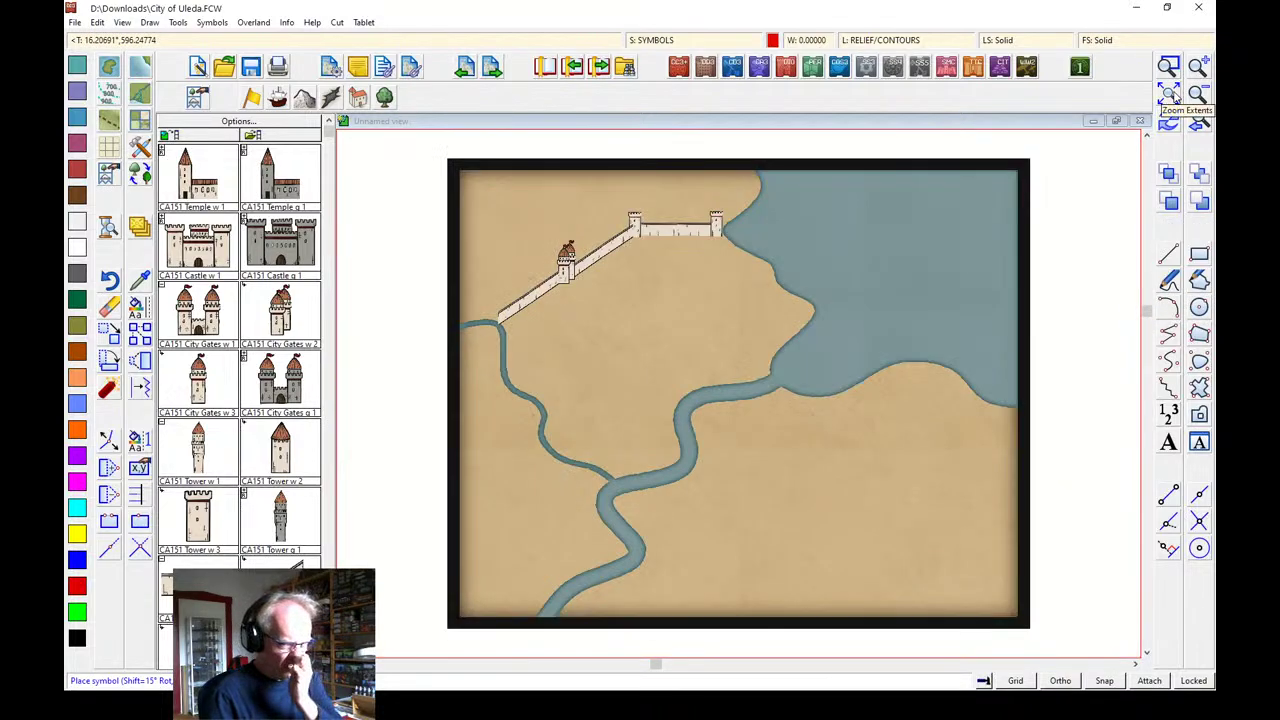
{"action": "left_click", "coordinate": [1168, 66]}
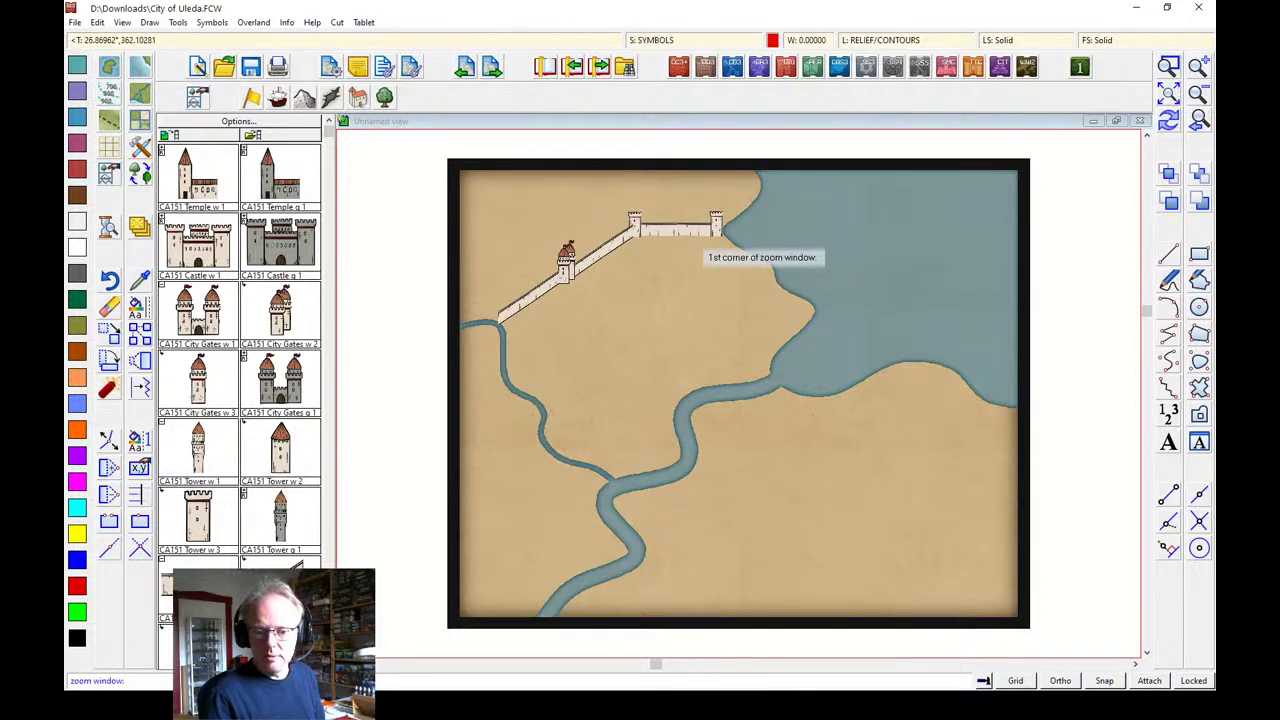
{"action": "left_click", "coordinate": [445, 238]}
{"action": "left_click", "coordinate": [843, 509]}
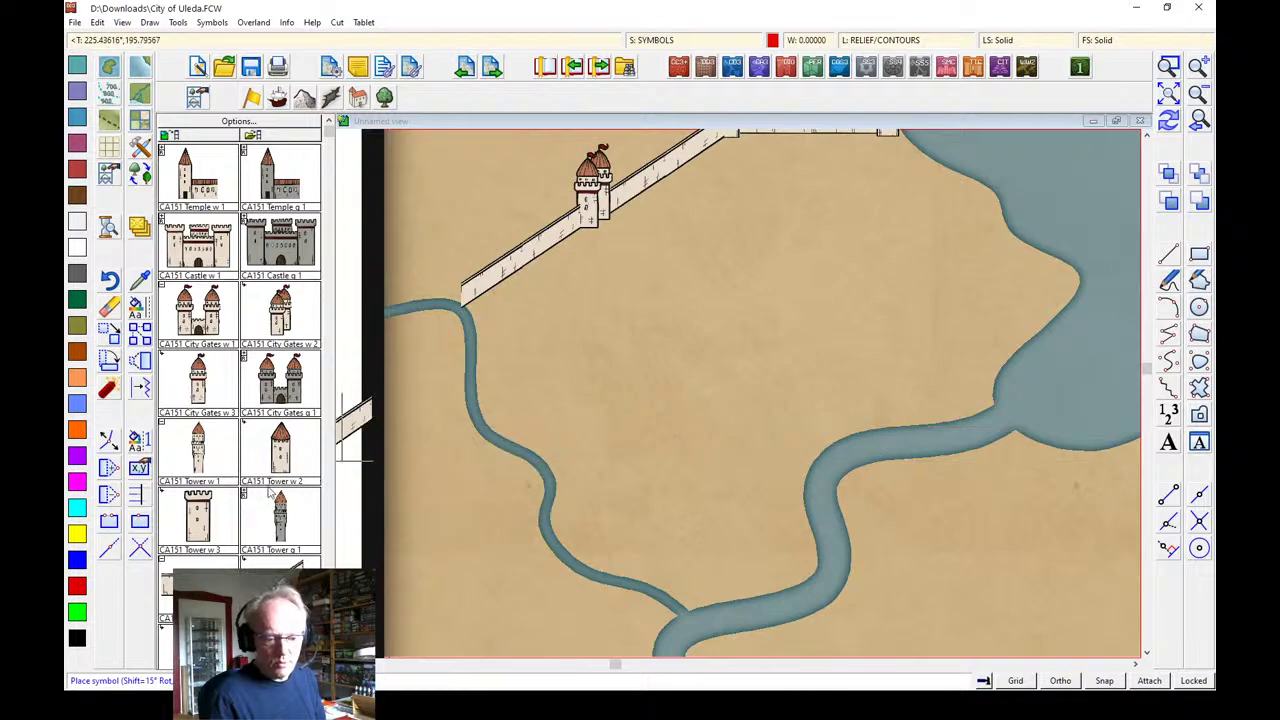
{"action": "scroll", "coordinate": [345, 425], "scroll_direction": "down", "scroll_amount": 2}
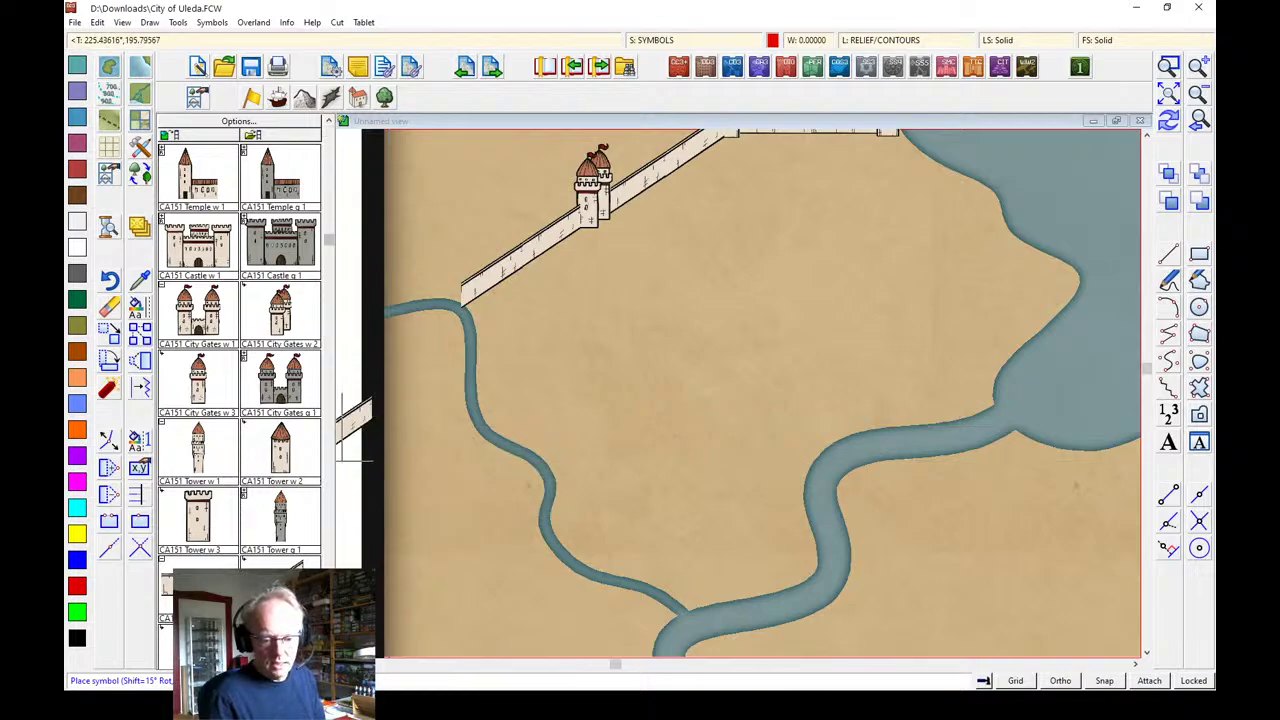
{"action": "scroll", "coordinate": [355, 430], "scroll_direction": "down", "scroll_amount": 5}
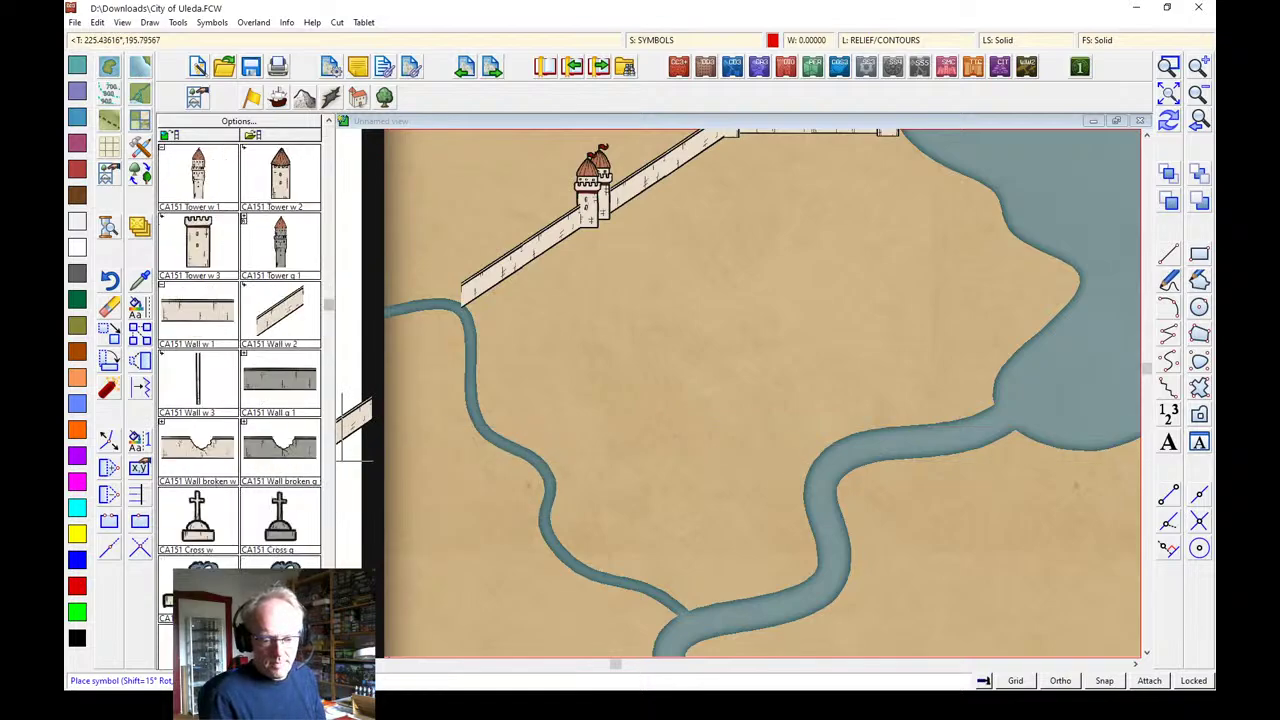
{"action": "scroll", "coordinate": [355, 430], "scroll_direction": "down", "scroll_amount": 5}
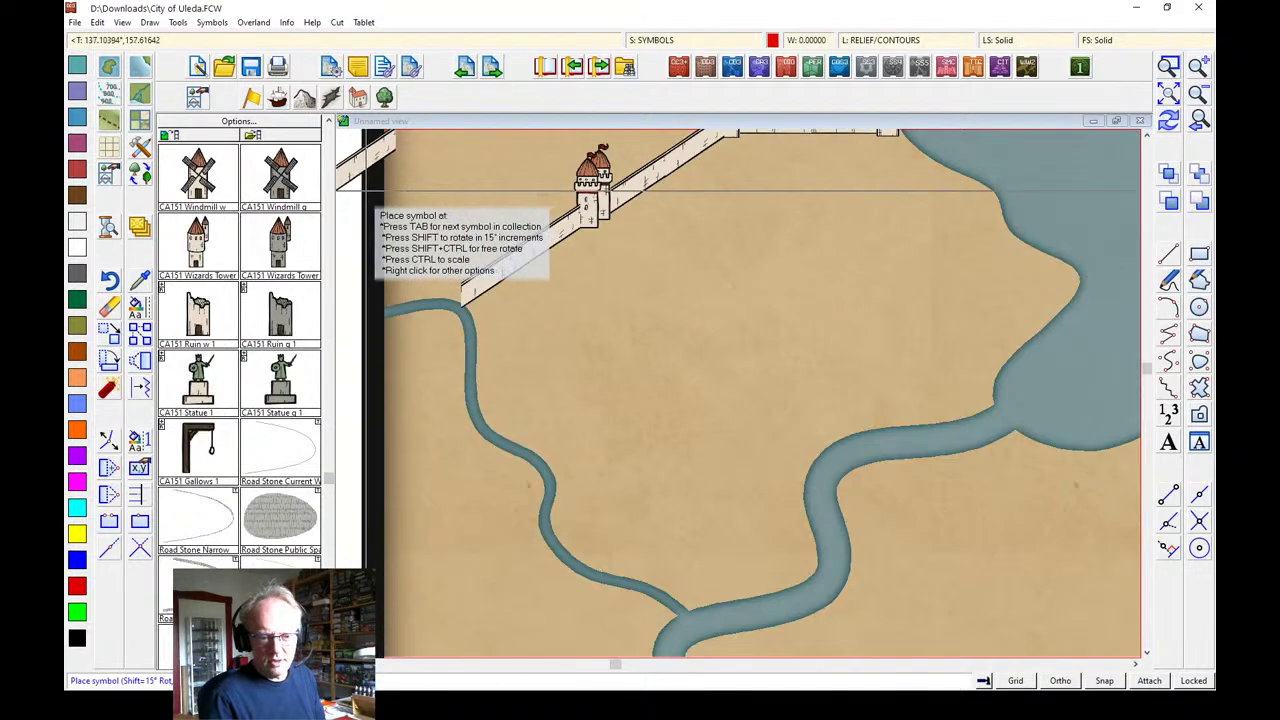
{"action": "scroll", "coordinate": [331, 152], "scroll_direction": "up", "scroll_amount": 9}
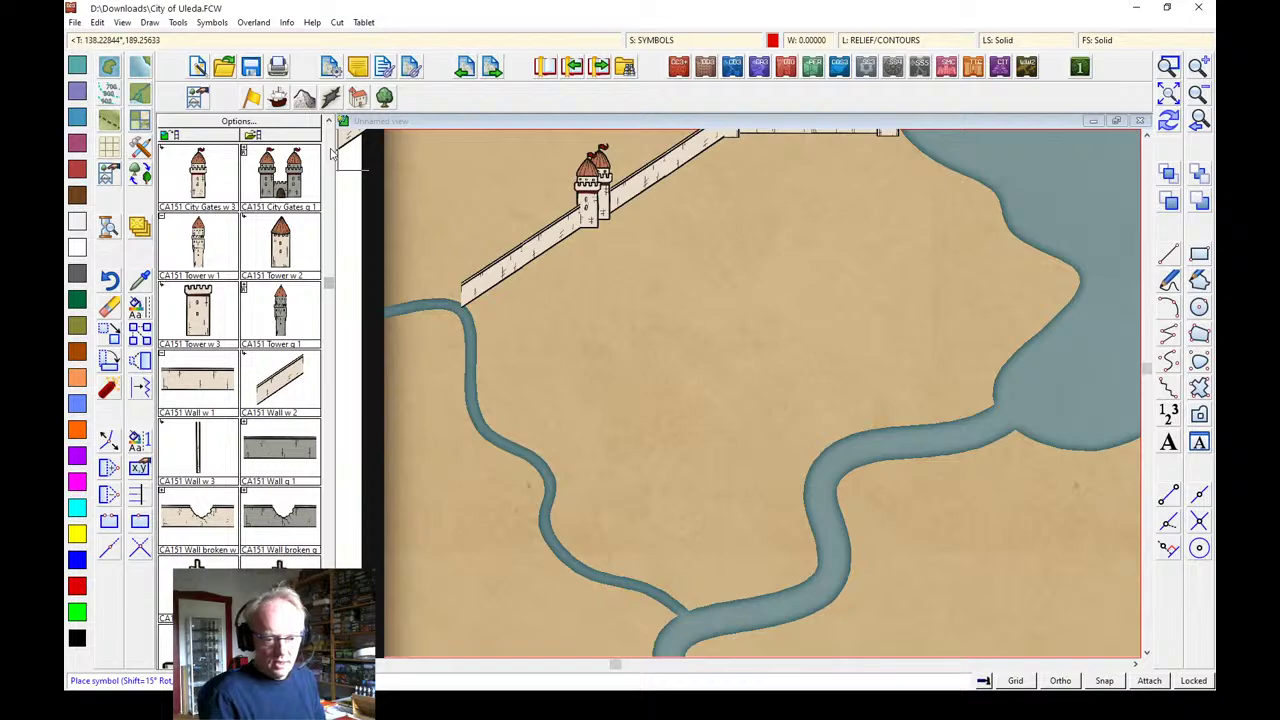
{"action": "scroll", "coordinate": [331, 152], "scroll_direction": "up", "scroll_amount": 6}
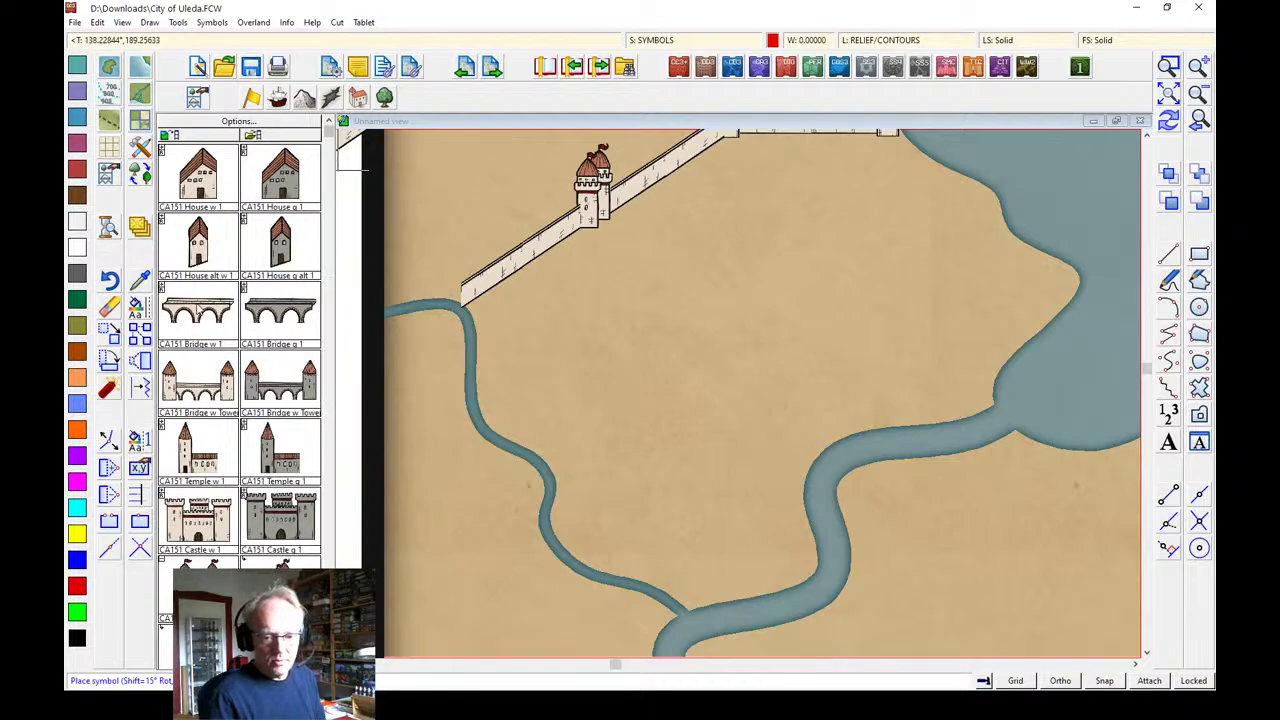
{"action": "scroll", "coordinate": [240, 450], "scroll_direction": "down", "scroll_amount": 12}
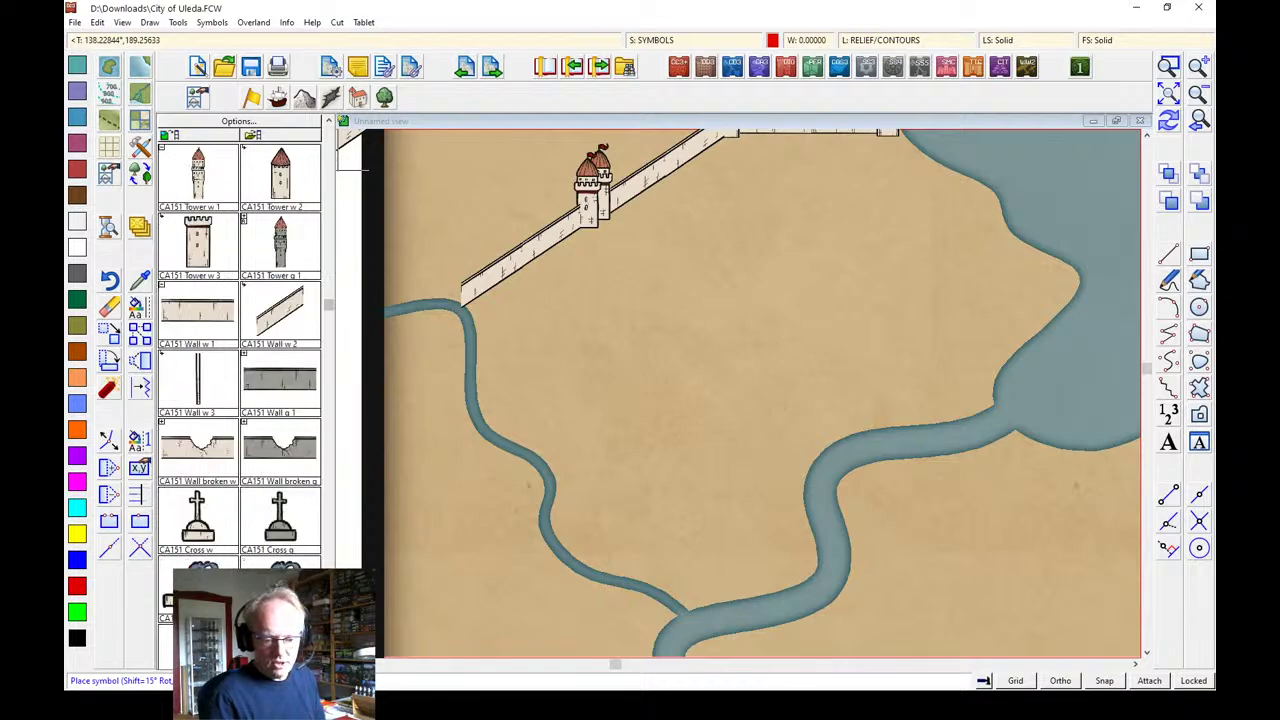
{"action": "left_click", "coordinate": [457, 310]}
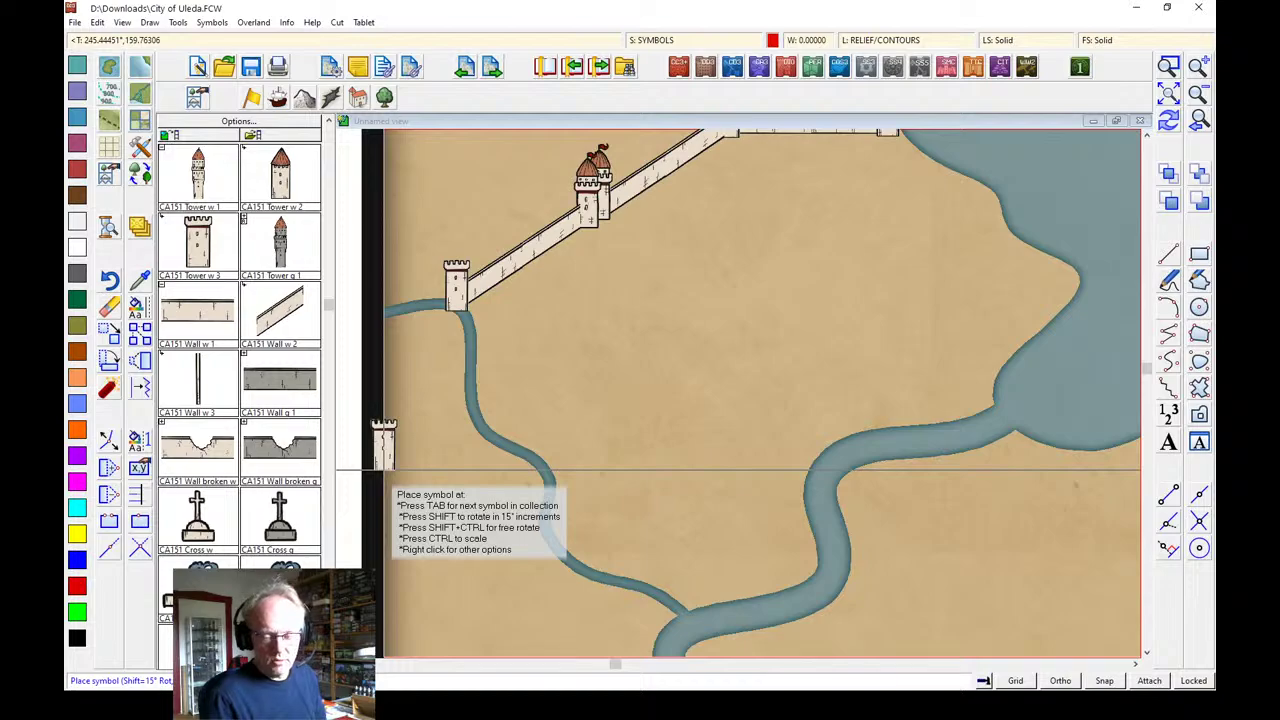
Run a wall of CA151 Wall w 3 segments south from the riverside tower, along the narrow river's west bank
{"action": "left_click", "coordinate": [1168, 93]}
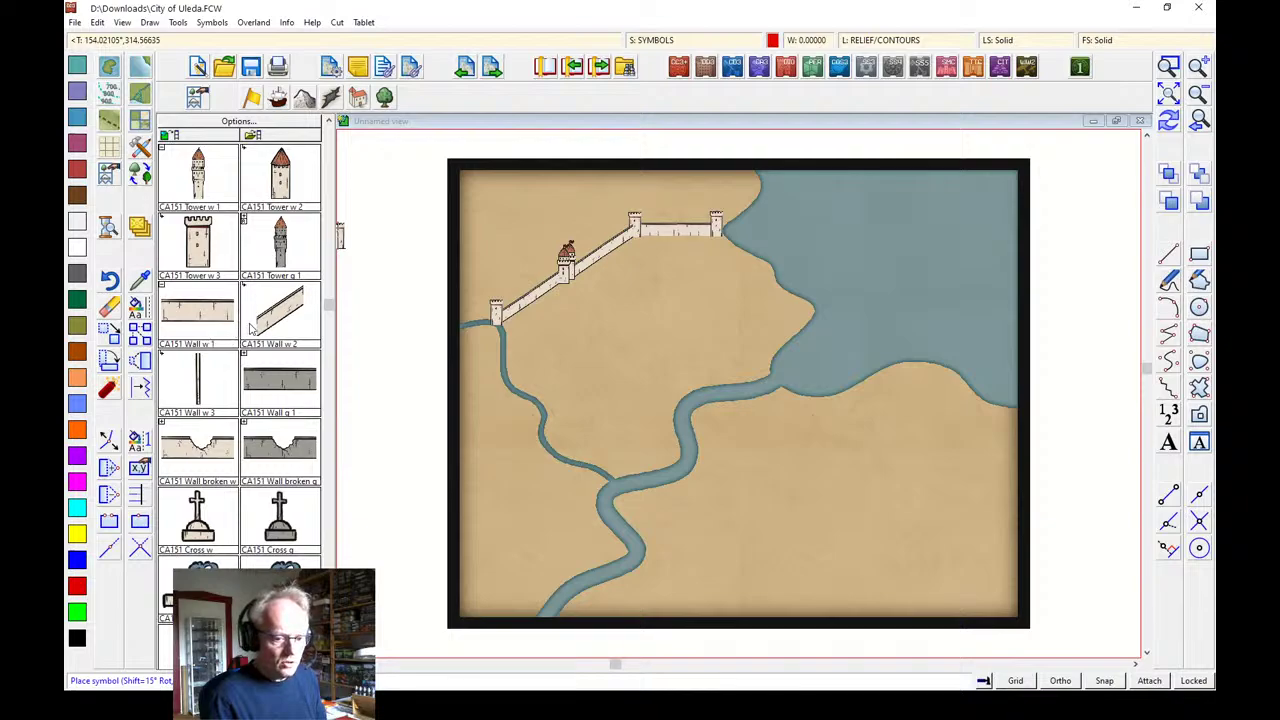
{"action": "left_click", "coordinate": [200, 380]}
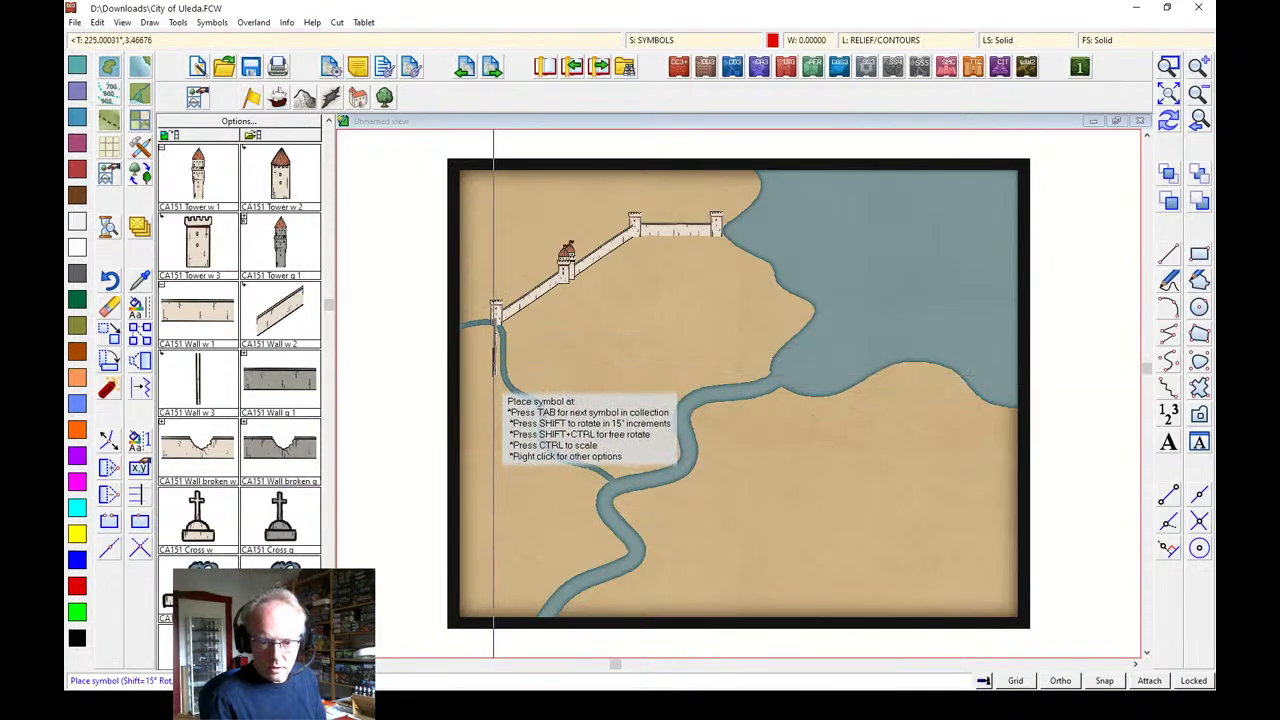
{"action": "left_click", "coordinate": [1168, 66]}
{"action": "left_click", "coordinate": [340, 323]}
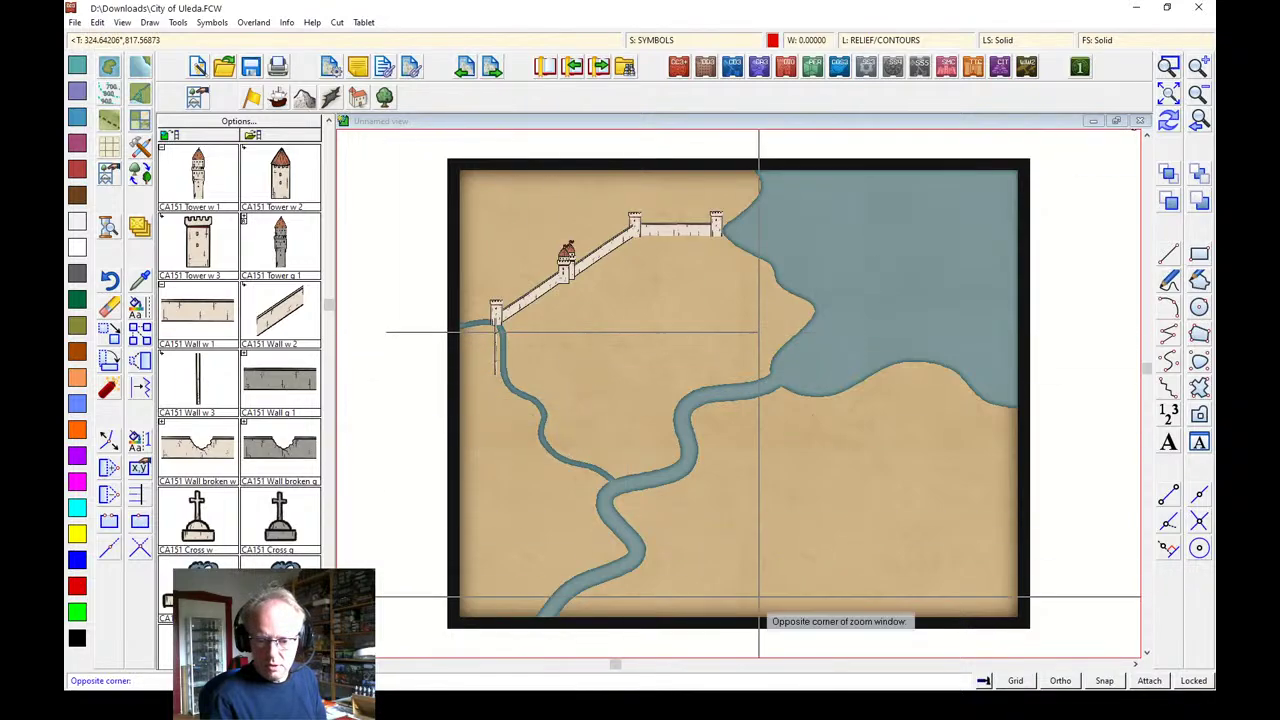
{"action": "left_click", "coordinate": [814, 642]}
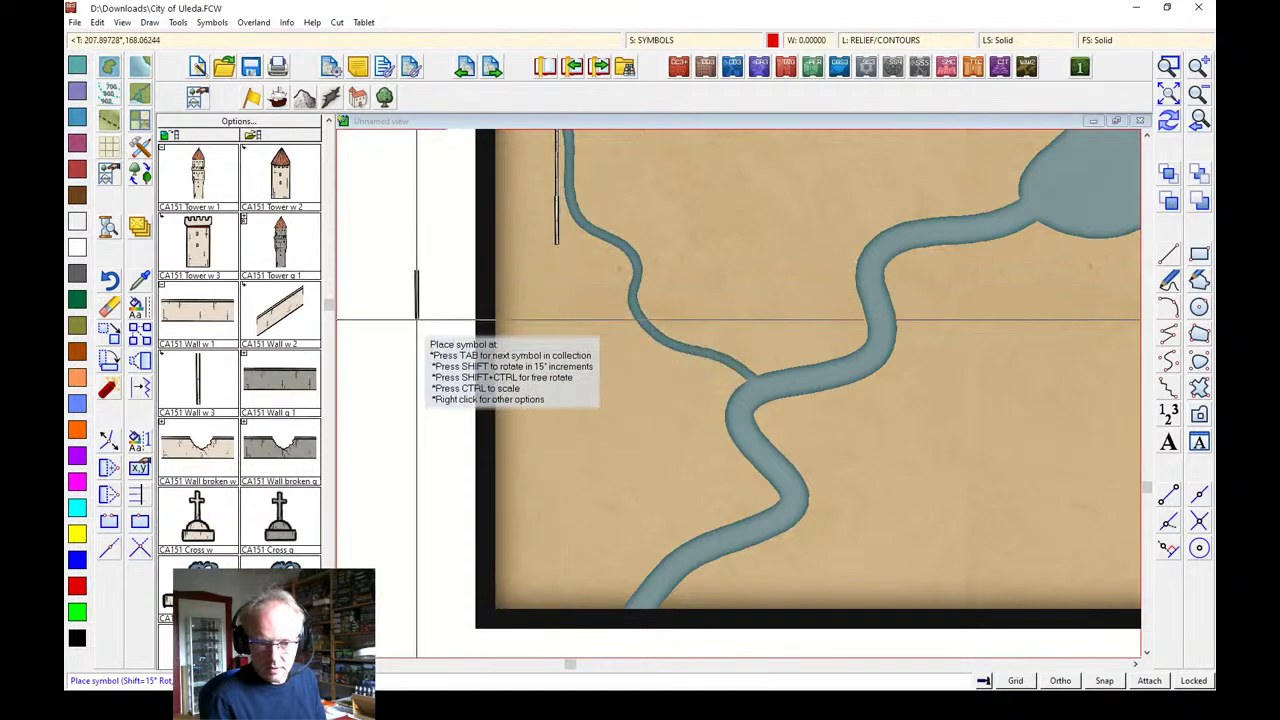
Place a CA151 Tower w 2 at the southern end of the vertical wall and add one more vertical wall segment below it
{"action": "left_click", "coordinate": [280, 180]}
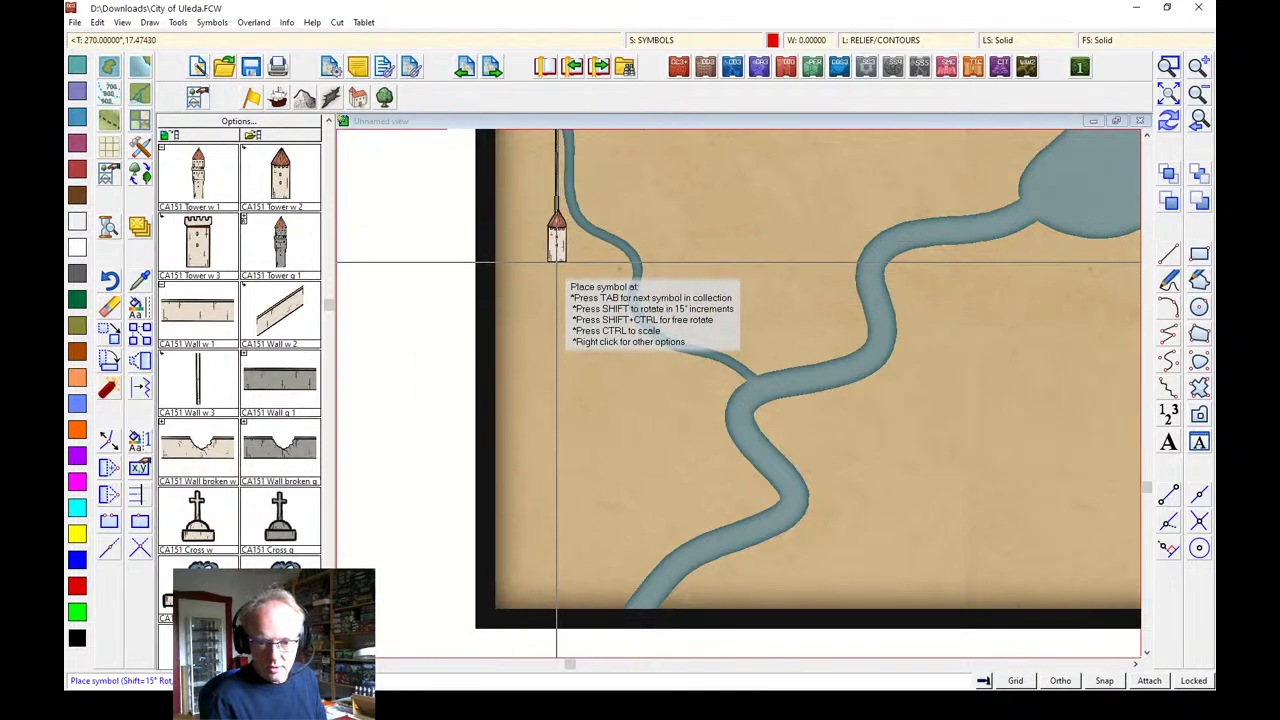
{"action": "left_click", "coordinate": [554, 262]}
{"action": "left_click", "coordinate": [219, 320]}
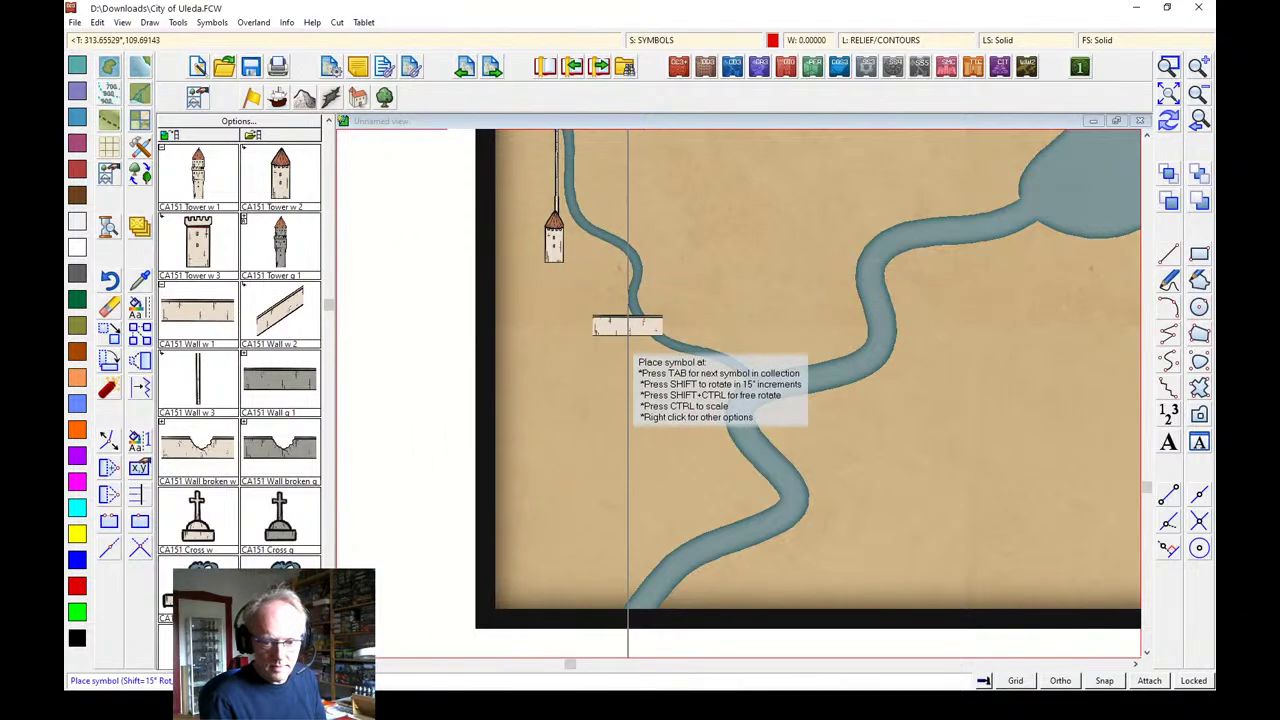
{"action": "key", "text": "shift"}
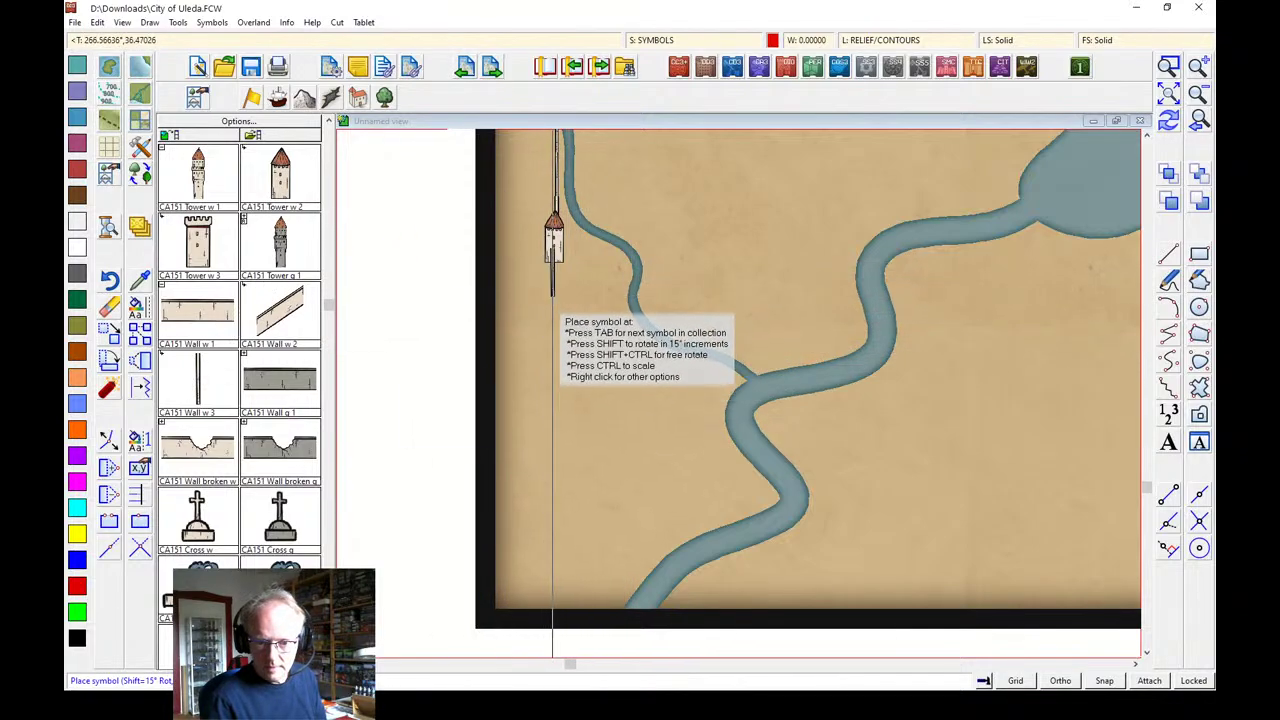
{"action": "left_click", "coordinate": [551, 298]}
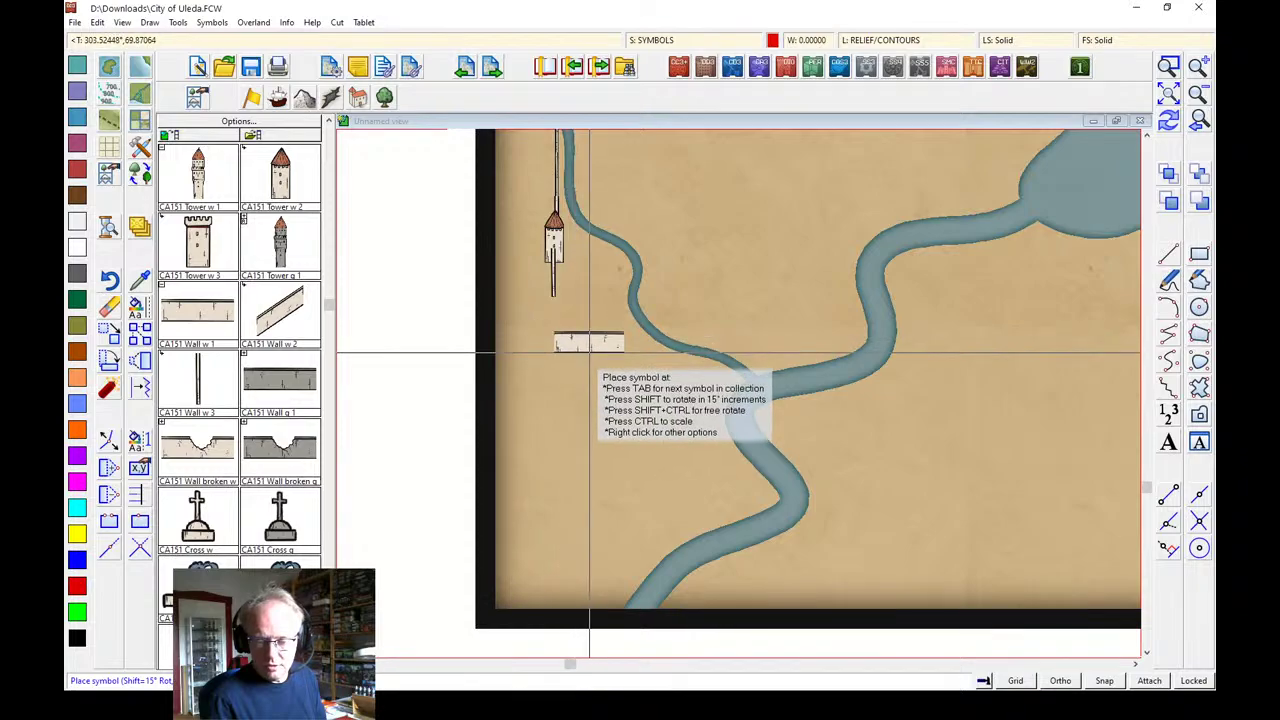
Run mirrored CA151 Wall w 2 segments southeast from the vertical wall to the river junction and place a CA151 Tower w 2 on each bank
{"action": "key", "text": "shift"}
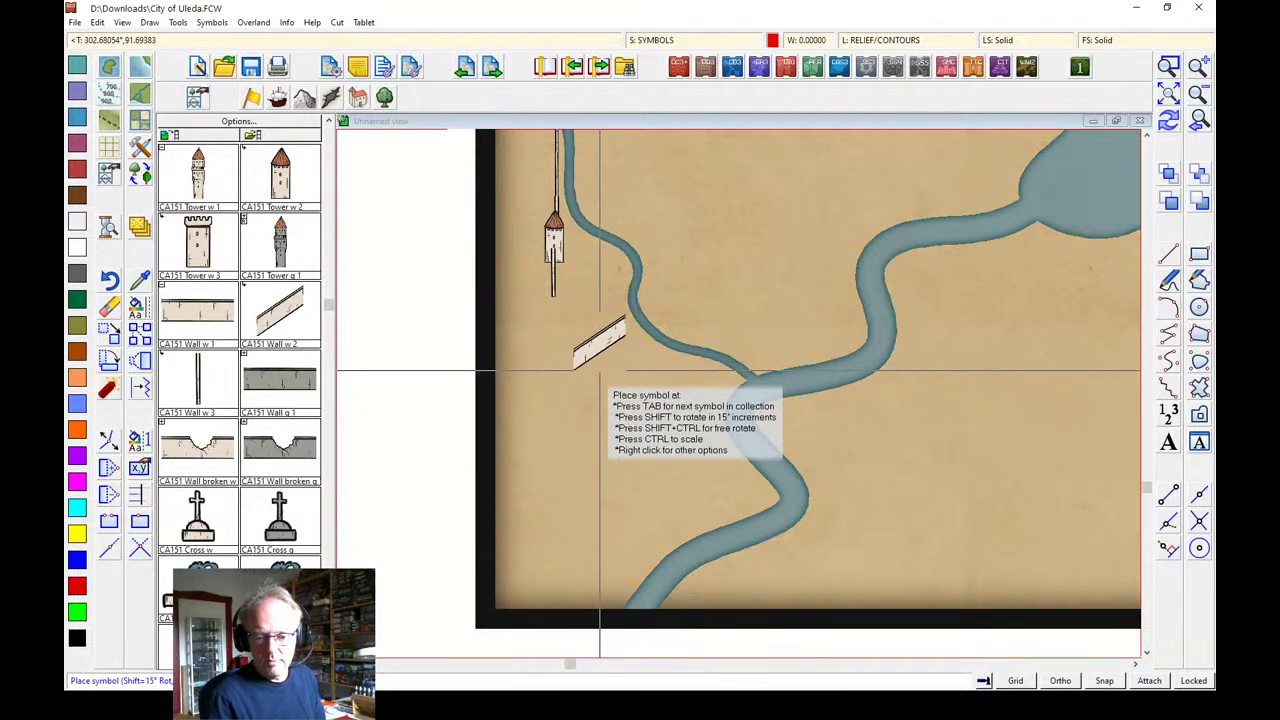
{"action": "right_click", "coordinate": [557, 340]}
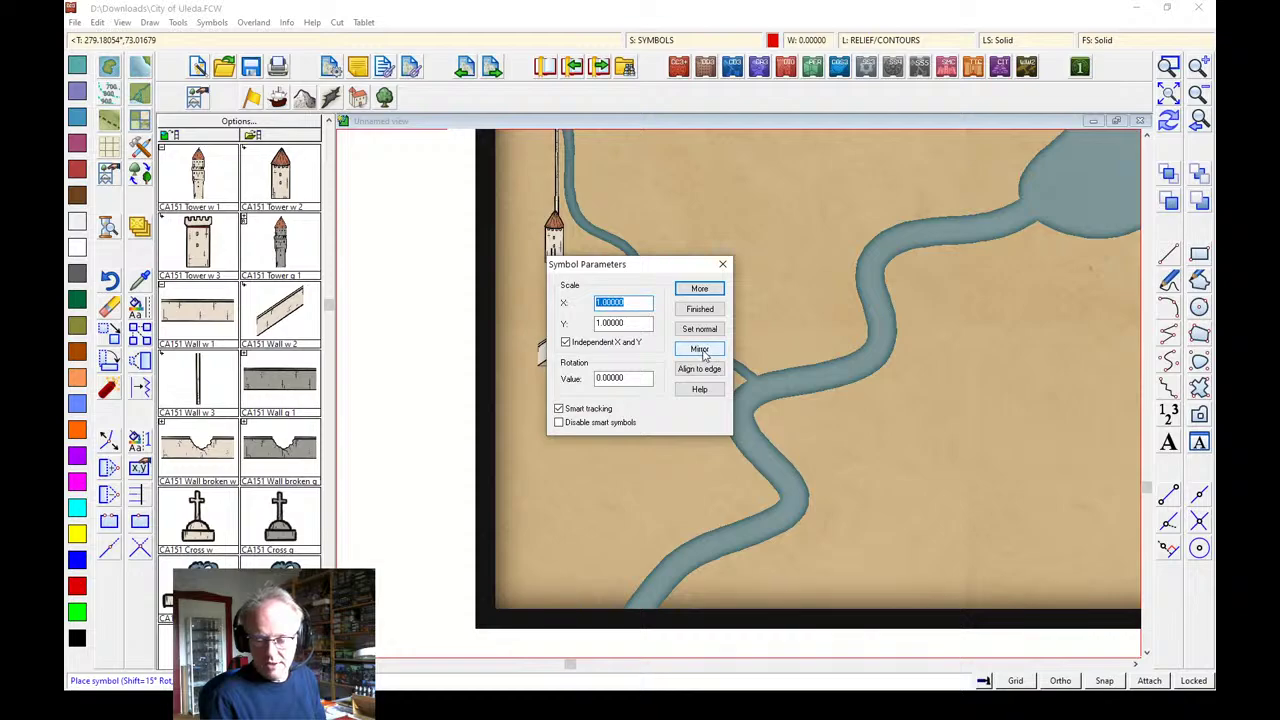
{"action": "left_click", "coordinate": [703, 289]}
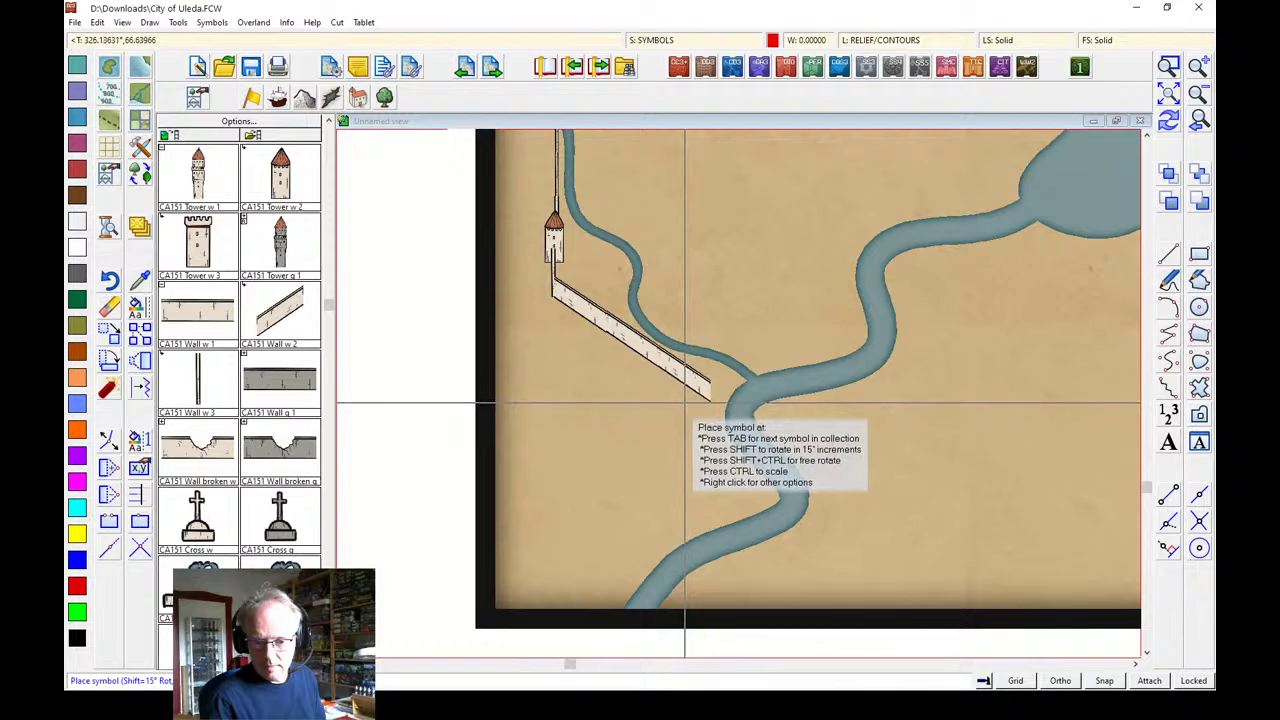
{"action": "left_click", "coordinate": [690, 405]}
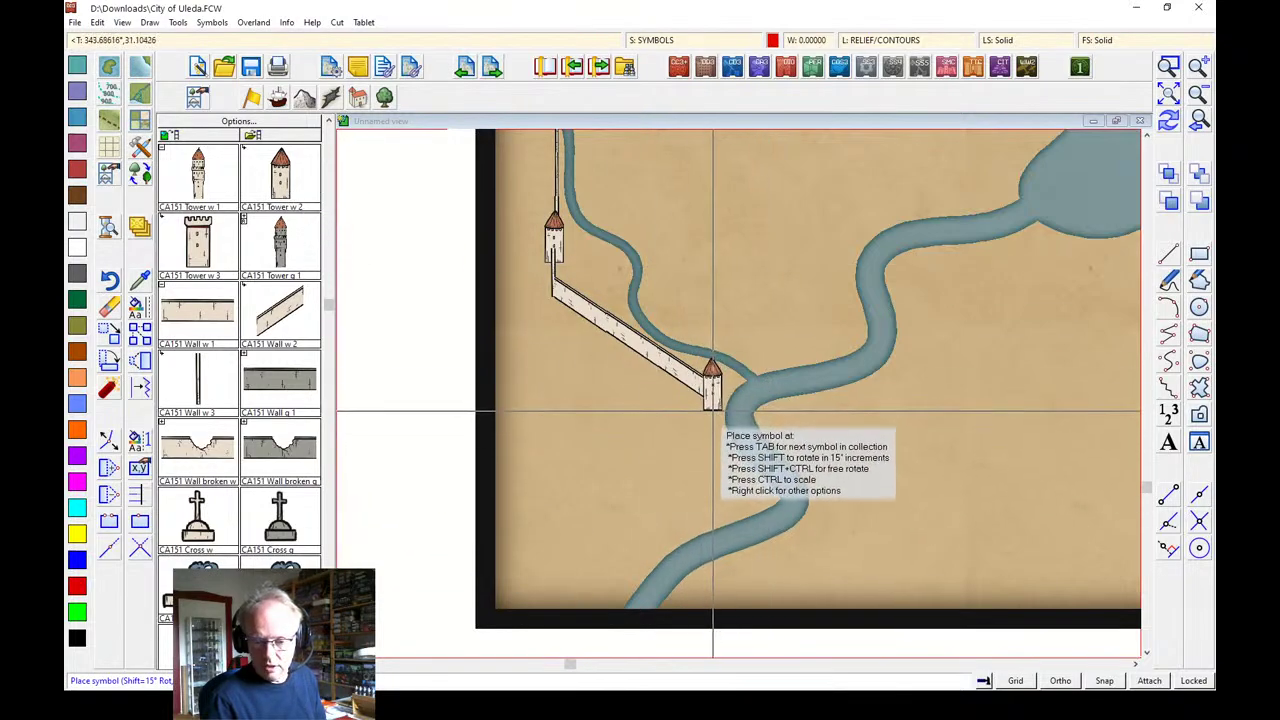
{"action": "left_click", "coordinate": [712, 410]}
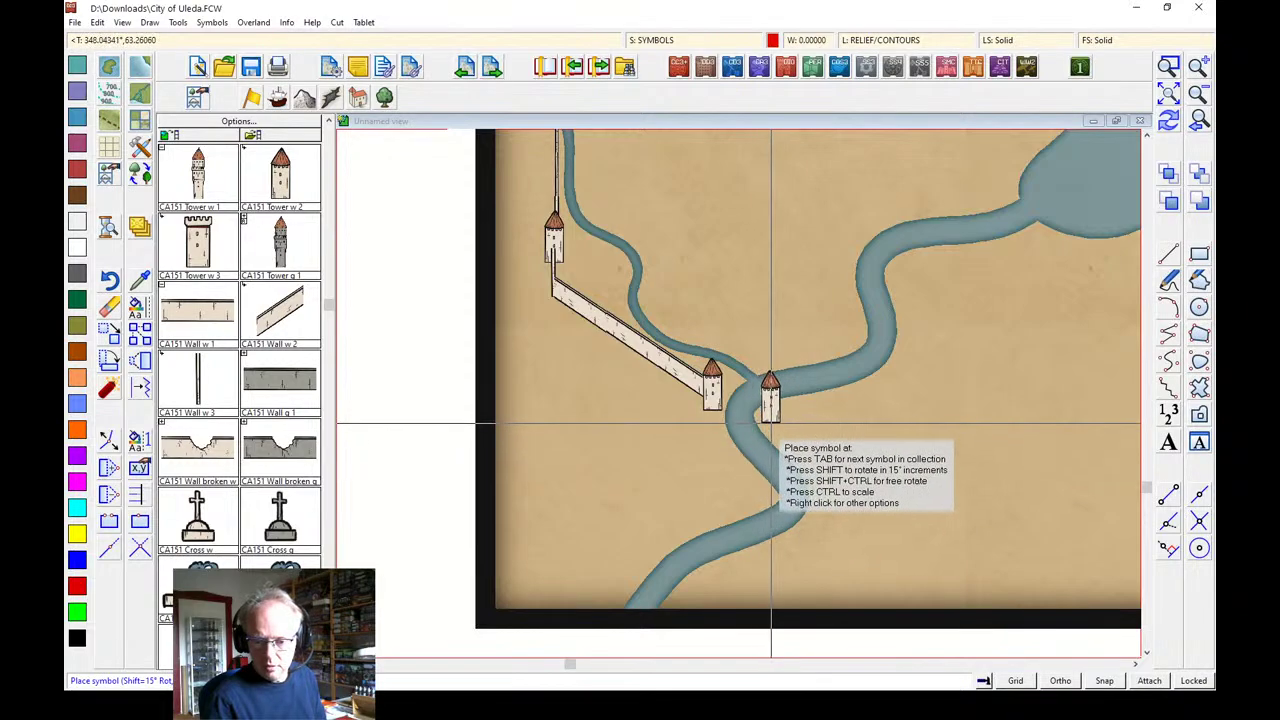
{"action": "left_click", "coordinate": [771, 425]}
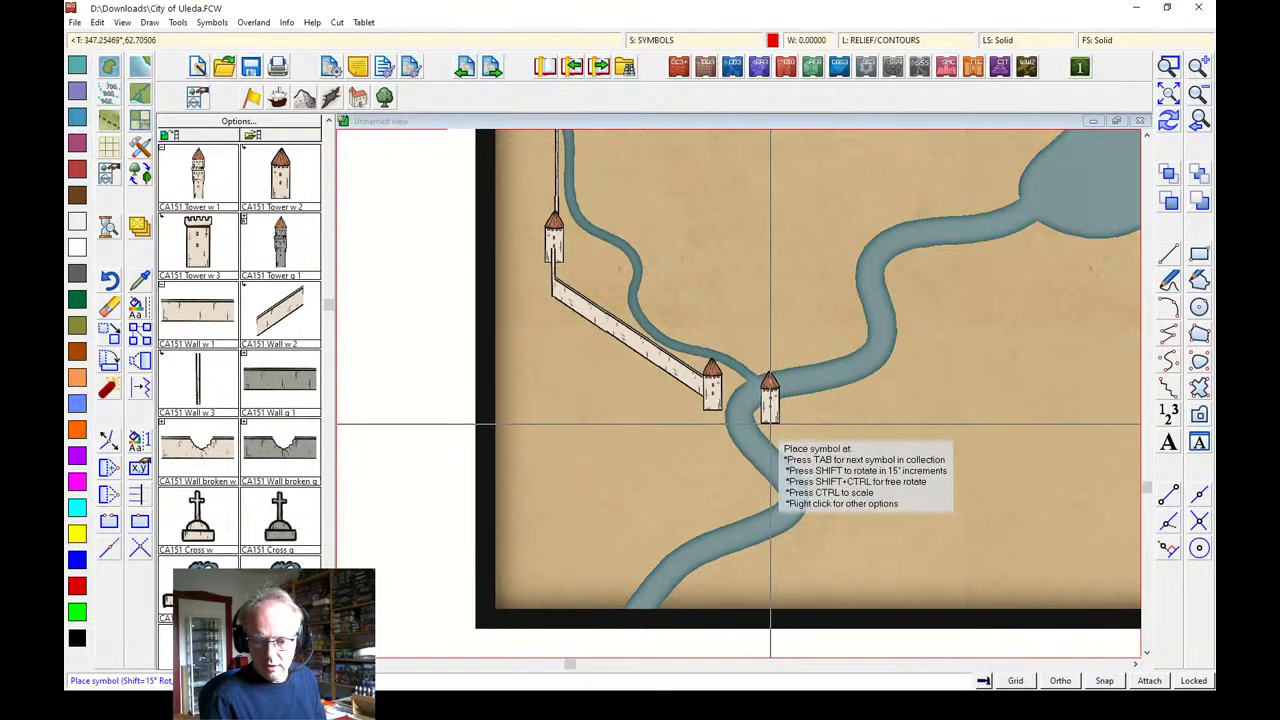
Continue the mirrored CA151 Wall w 2 segments southeast from the east-bank tower and finish them with a CA151 Tower w 2
{"action": "left_click", "coordinate": [1170, 96]}
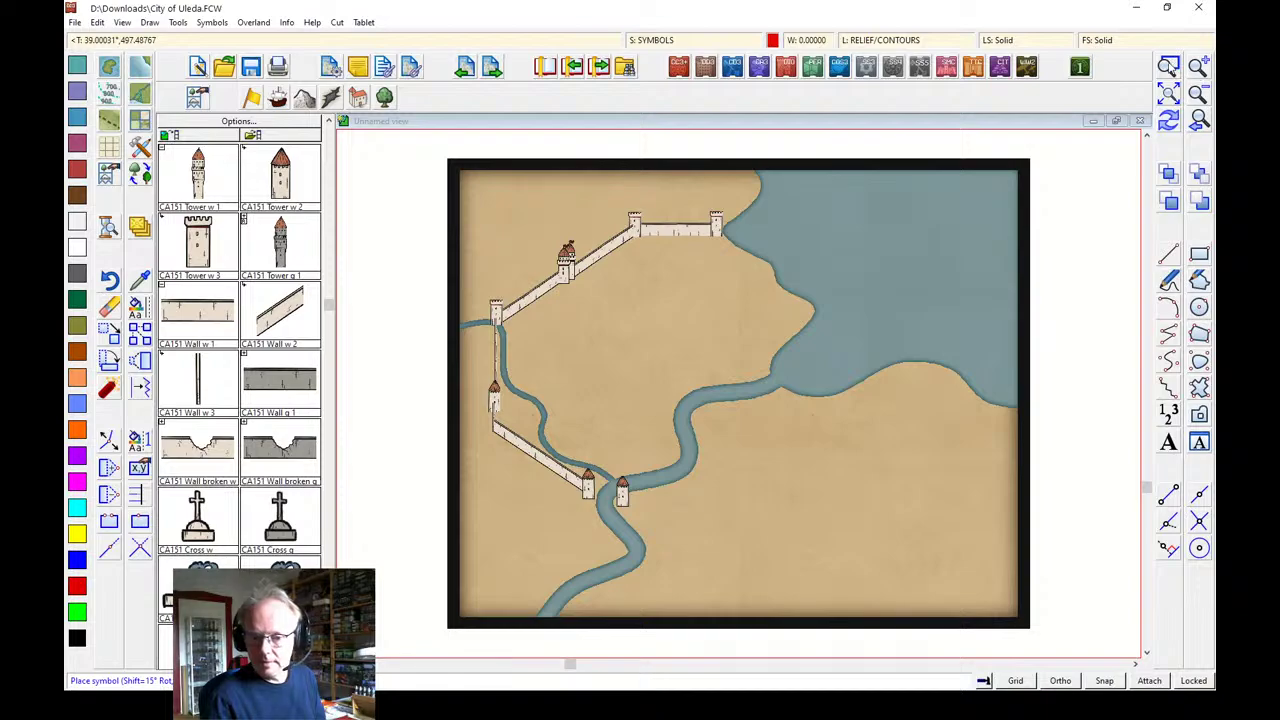
{"action": "left_click", "coordinate": [1170, 68]}
{"action": "left_click", "coordinate": [510, 331]}
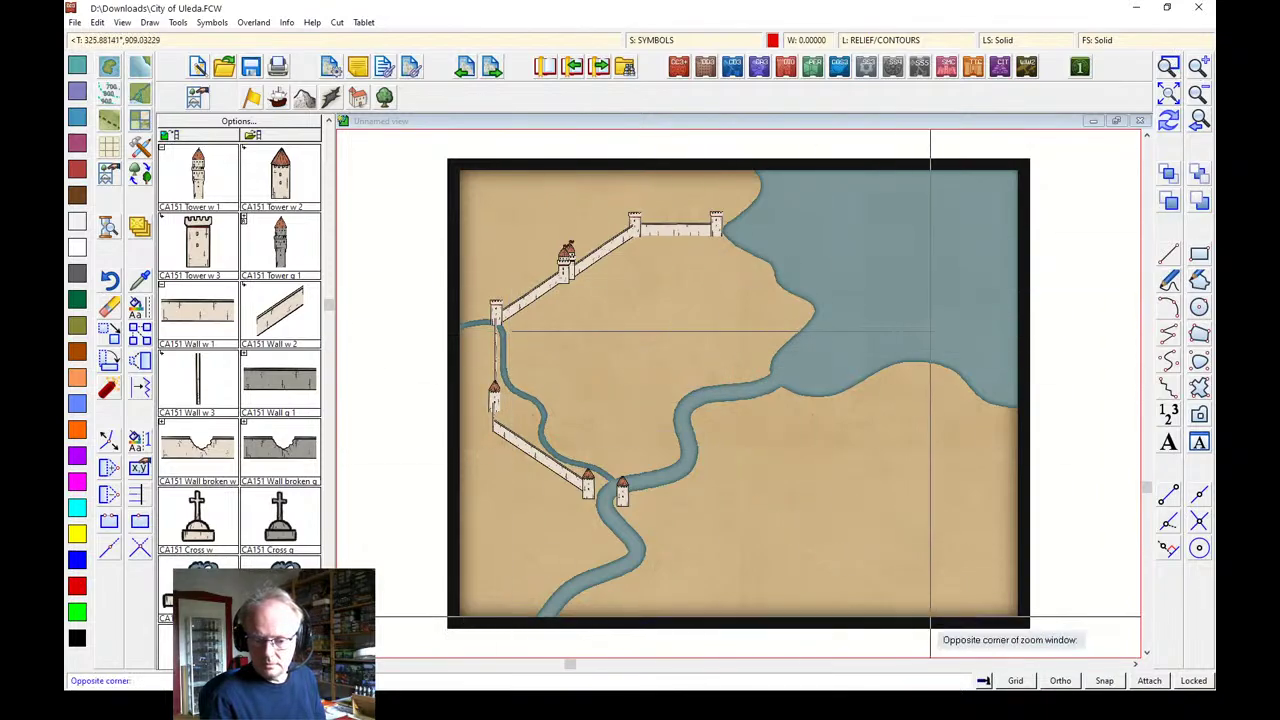
{"action": "left_click", "coordinate": [1037, 608]}
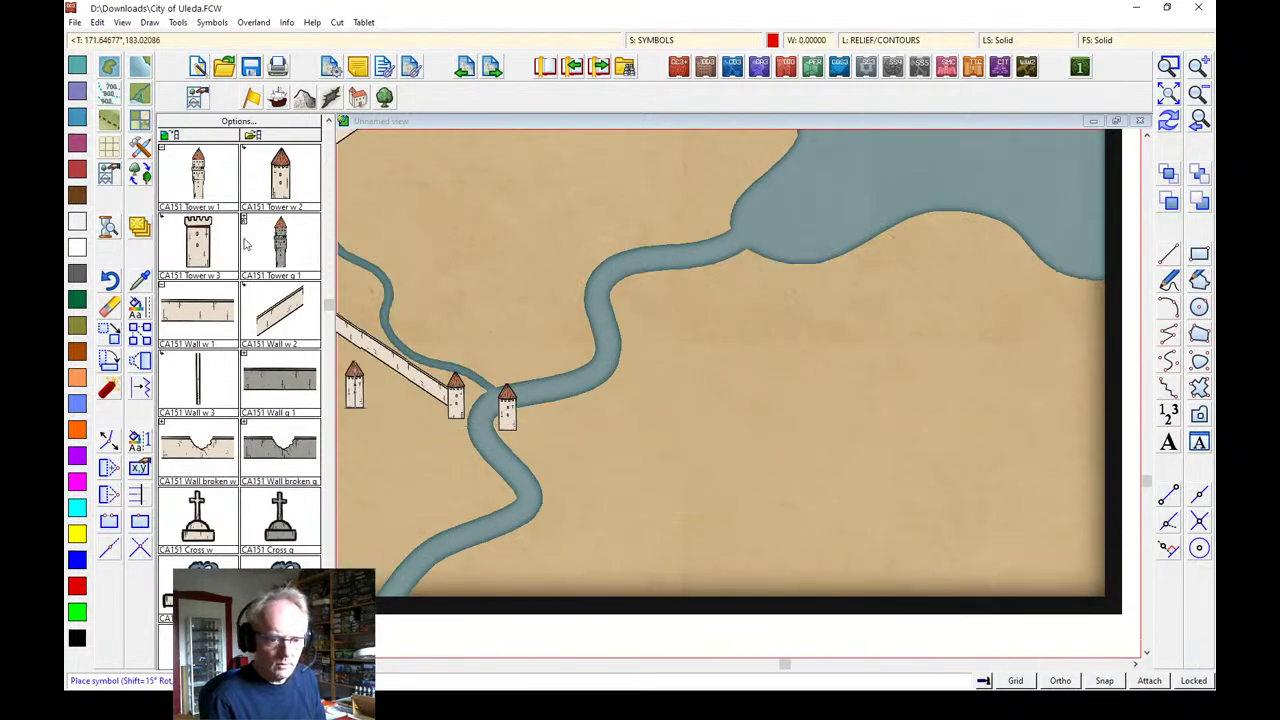
{"action": "left_click", "coordinate": [535, 463]}
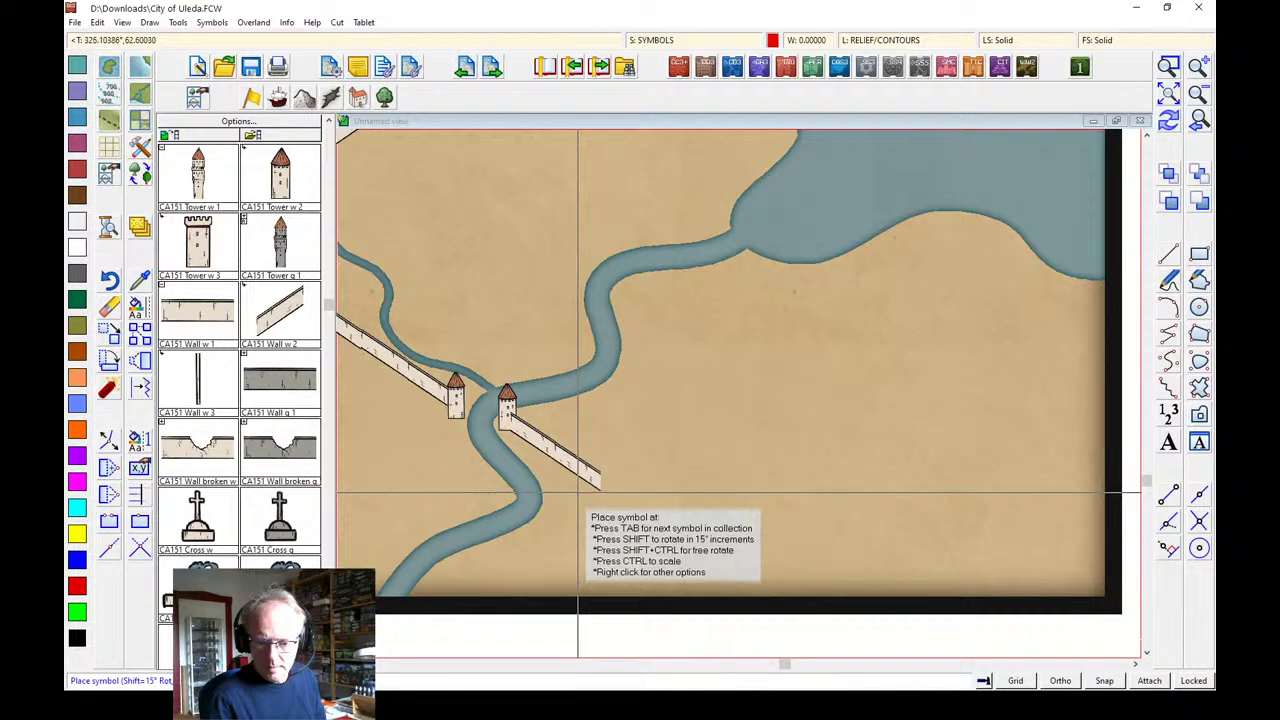
{"action": "left_click", "coordinate": [577, 490]}
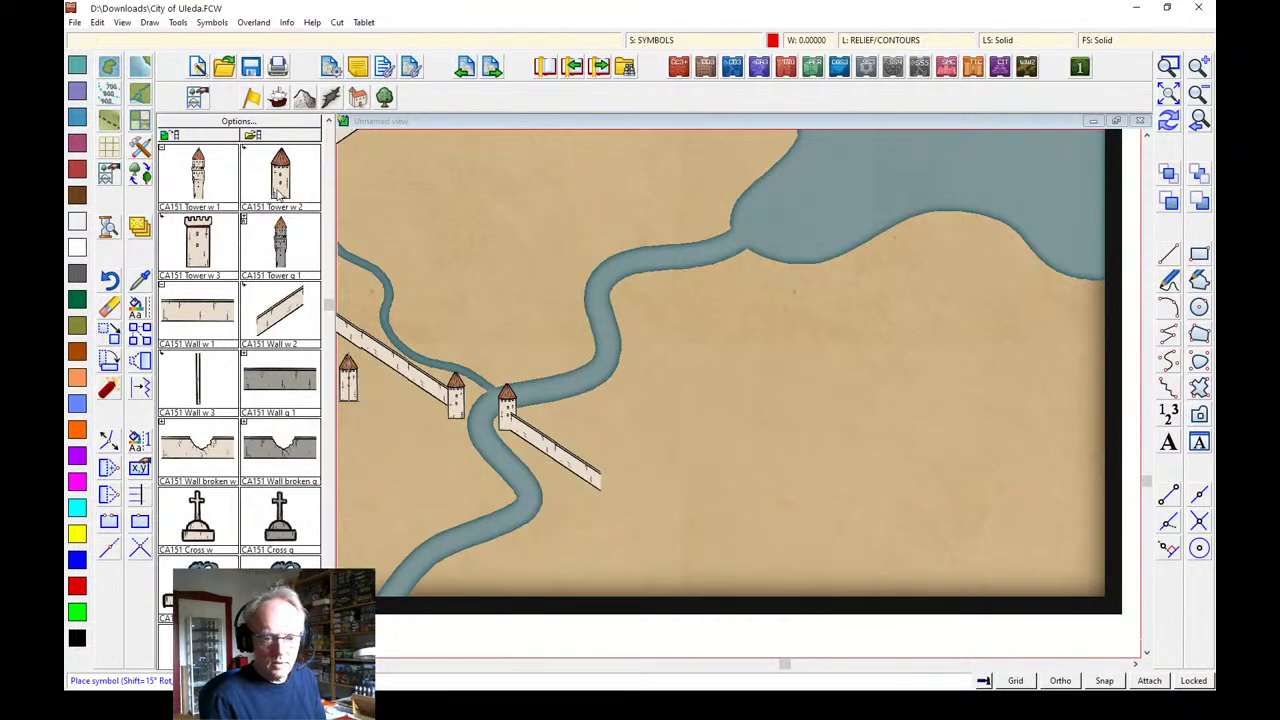
{"action": "left_click", "coordinate": [605, 490]}
Extend the southern wall east with CA151 Wall w 1 segments and place a CA151 City Gates w 1 at its end
{"action": "left_click", "coordinate": [197, 316]}
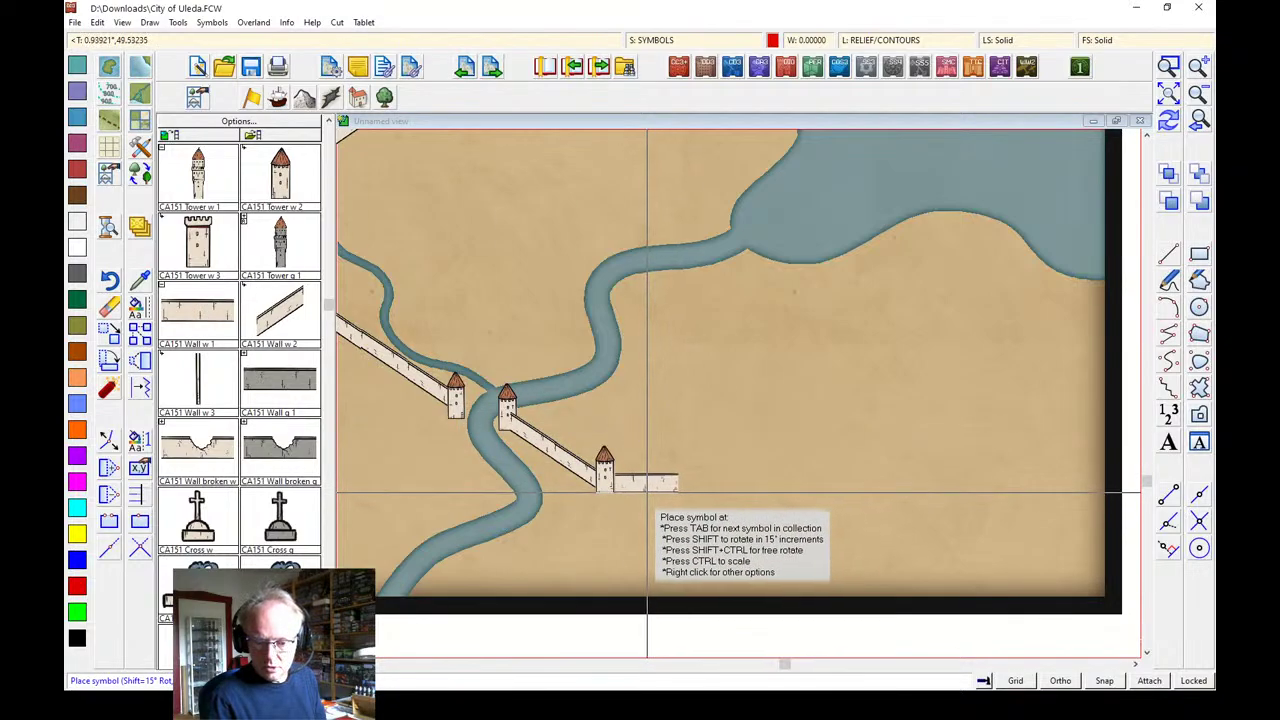
{"action": "left_click", "coordinate": [645, 490]}
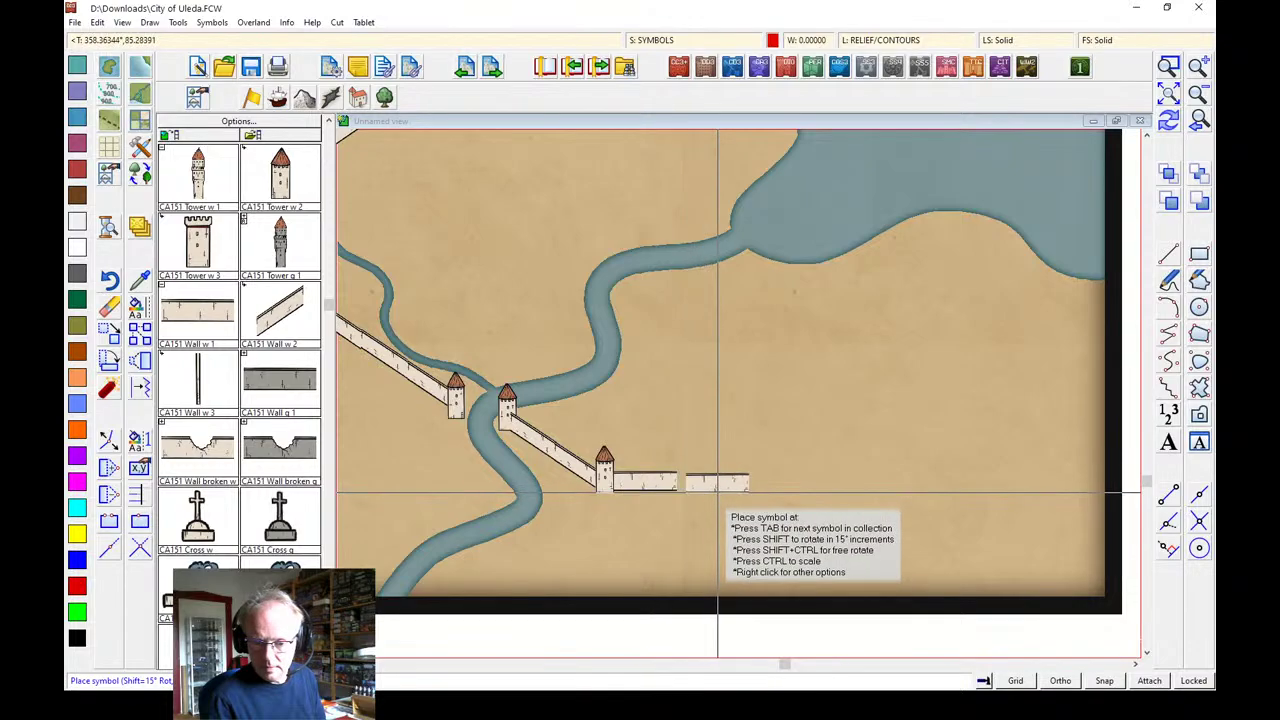
{"action": "left_click", "coordinate": [708, 485]}
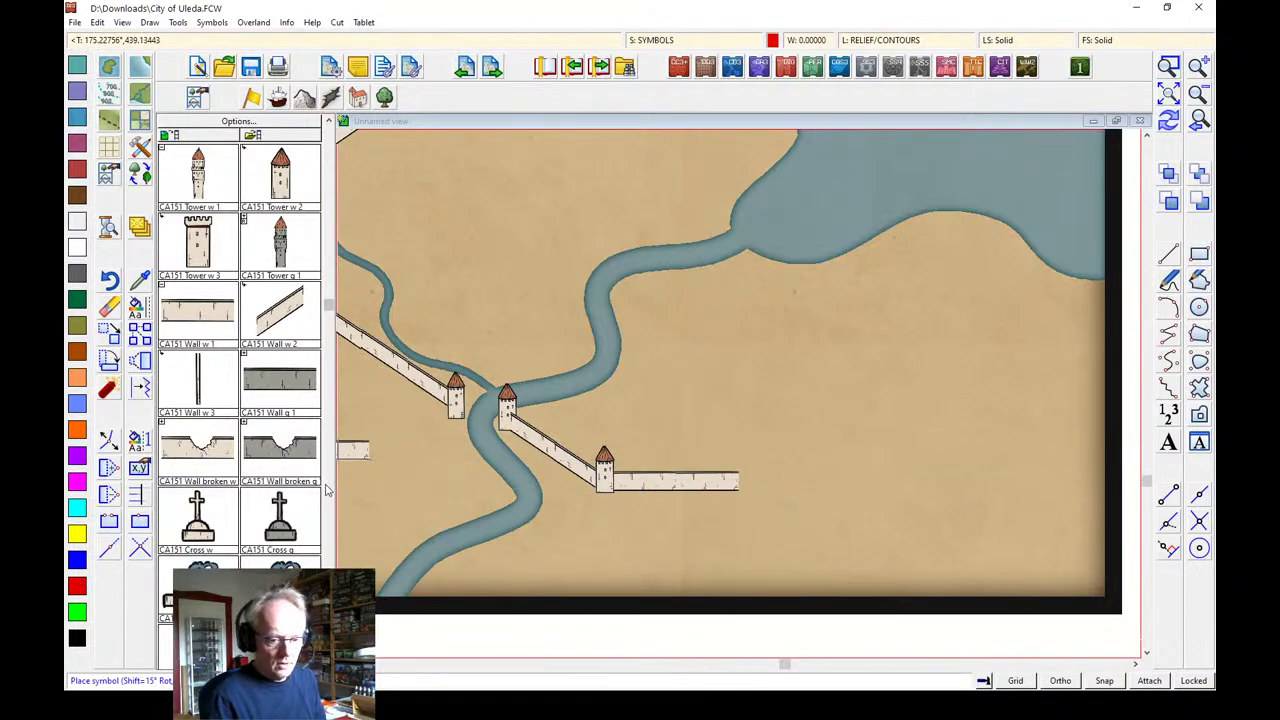
{"action": "left_click", "coordinate": [328, 121]}
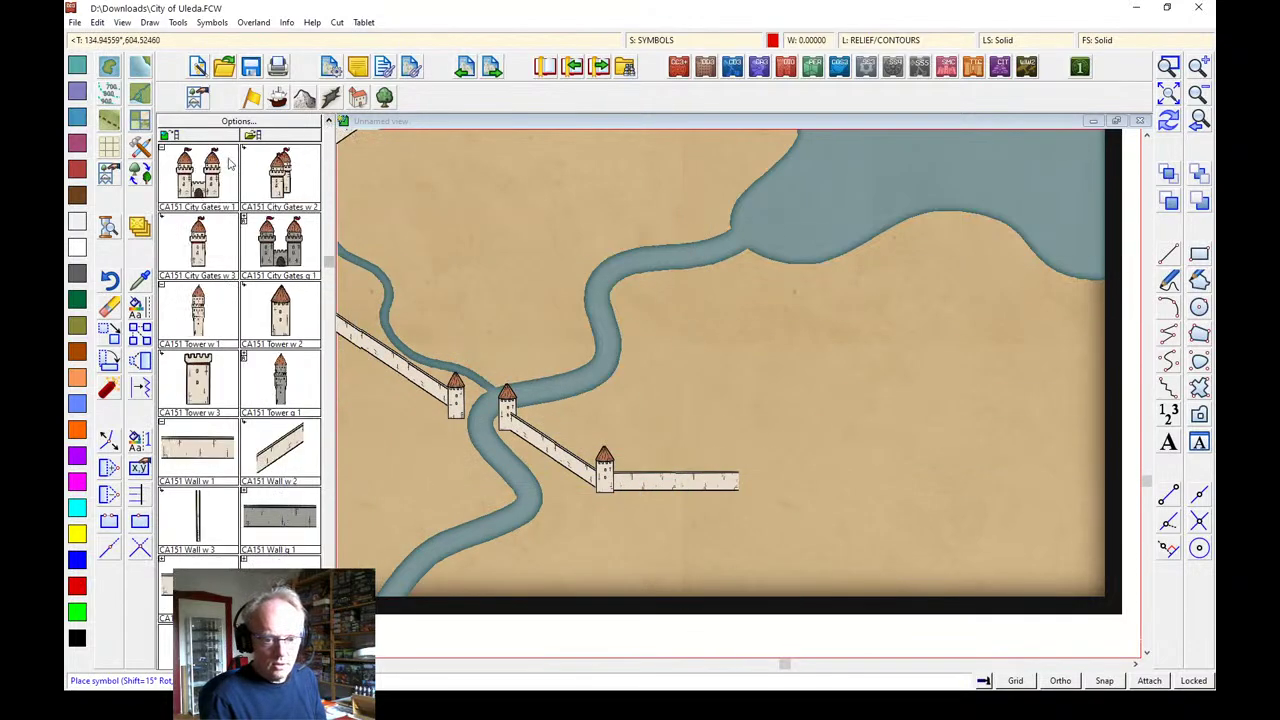
{"action": "left_click", "coordinate": [229, 163]}
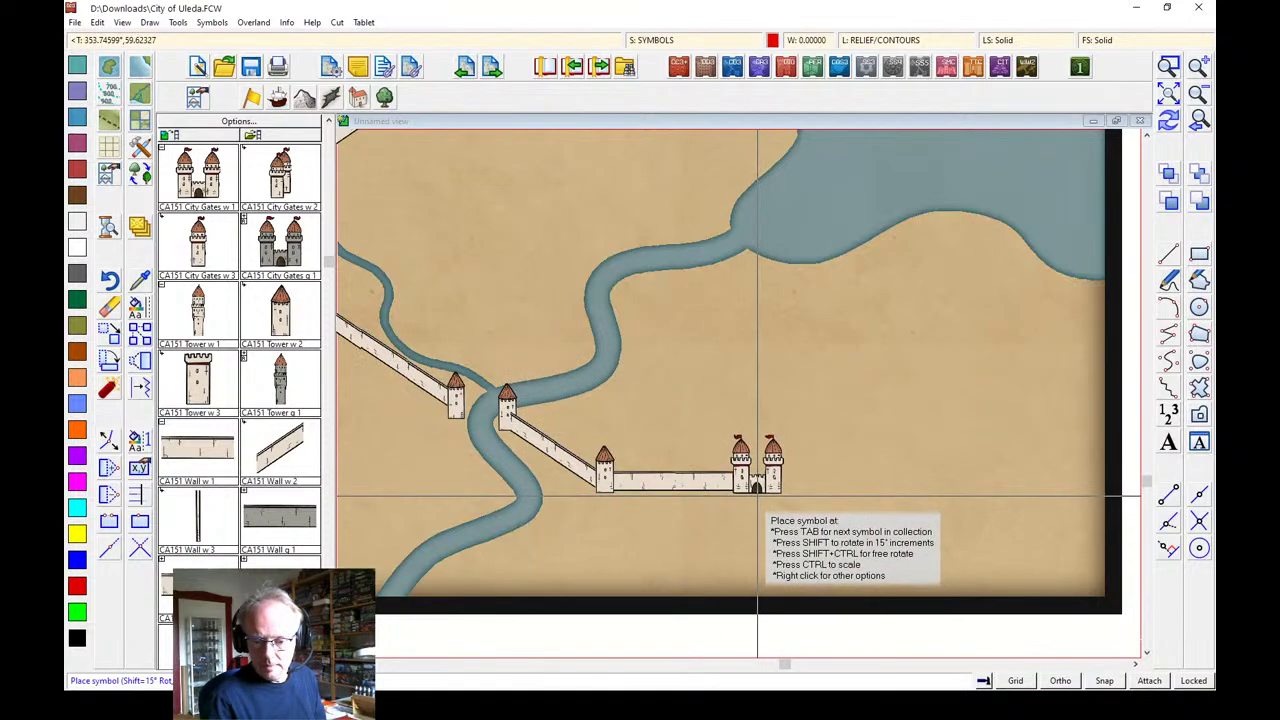
{"action": "left_click", "coordinate": [757, 495]}
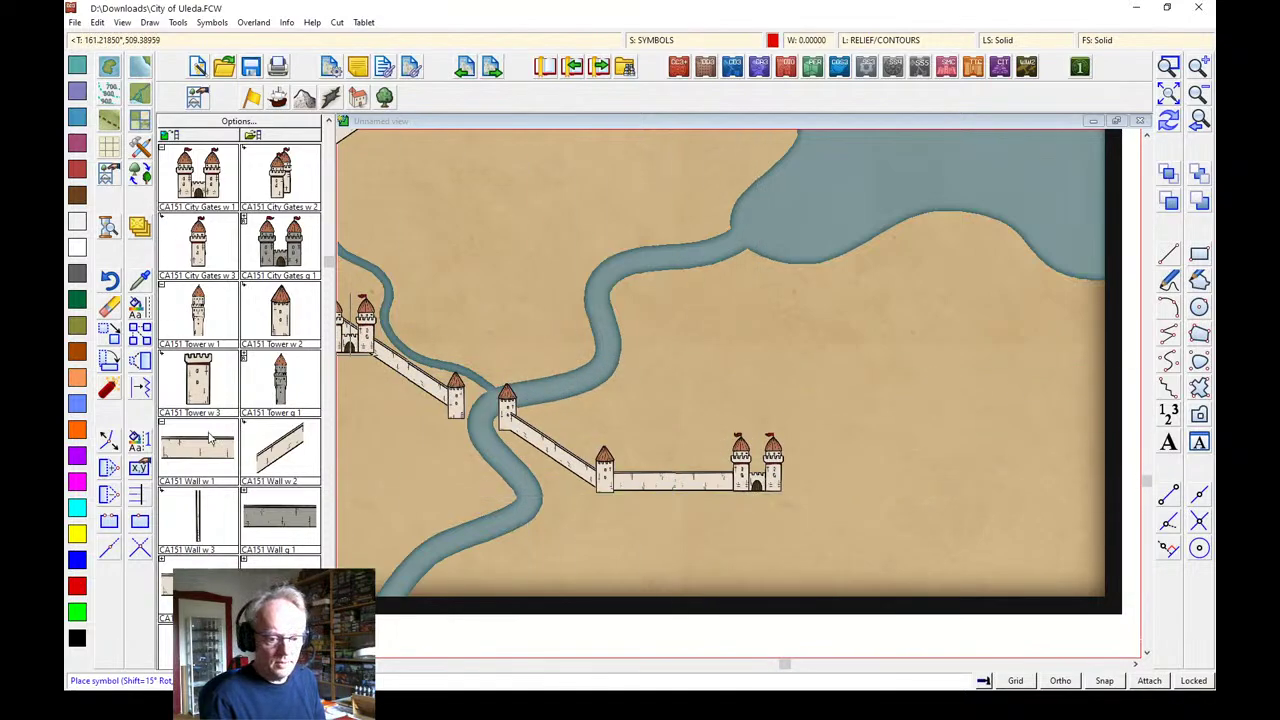
Add CA151 Wall w 1 segments east of the southern city gate and place a CA151 City Gates w 3 at their end
{"action": "left_click", "coordinate": [193, 452]}
{"action": "left_click", "coordinate": [812, 490]}
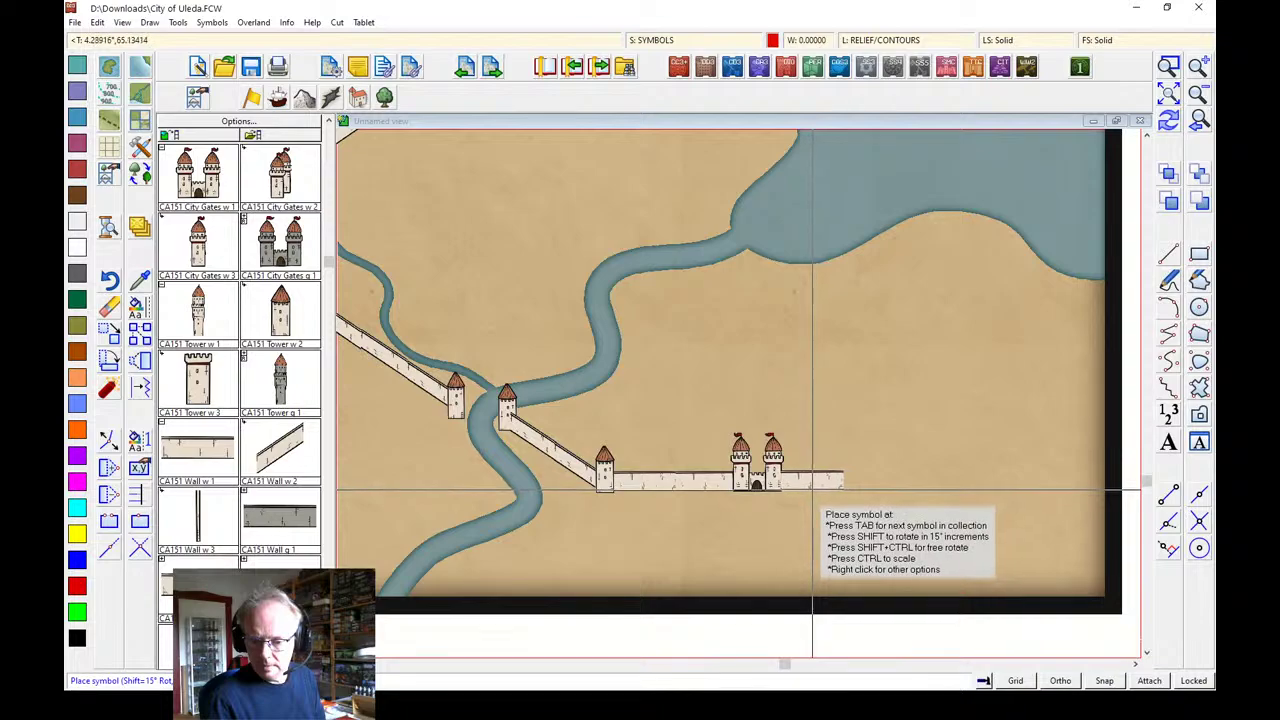
{"action": "left_click", "coordinate": [874, 490]}
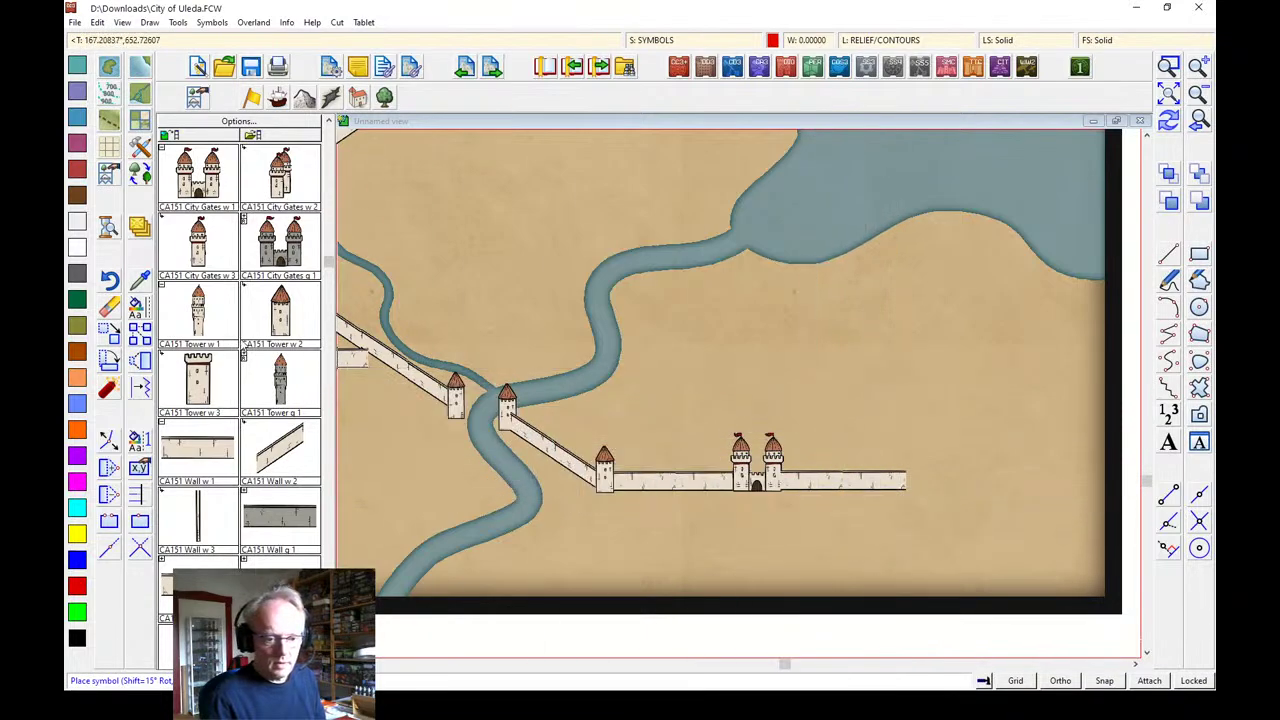
{"action": "left_click", "coordinate": [198, 310]}
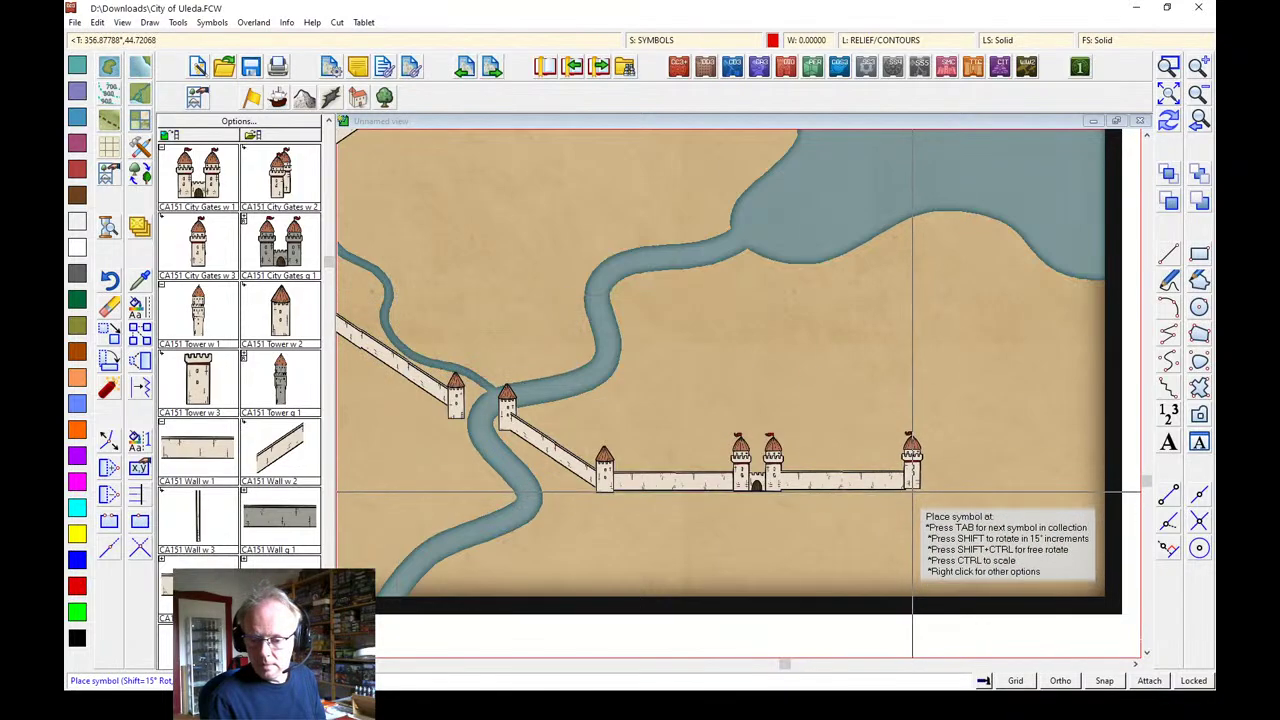
{"action": "left_click", "coordinate": [911, 494]}
Flip CA151 Wall w 2 back to its original orientation and run segments northeast from the southern wall's eastern end
{"action": "left_click", "coordinate": [305, 456]}
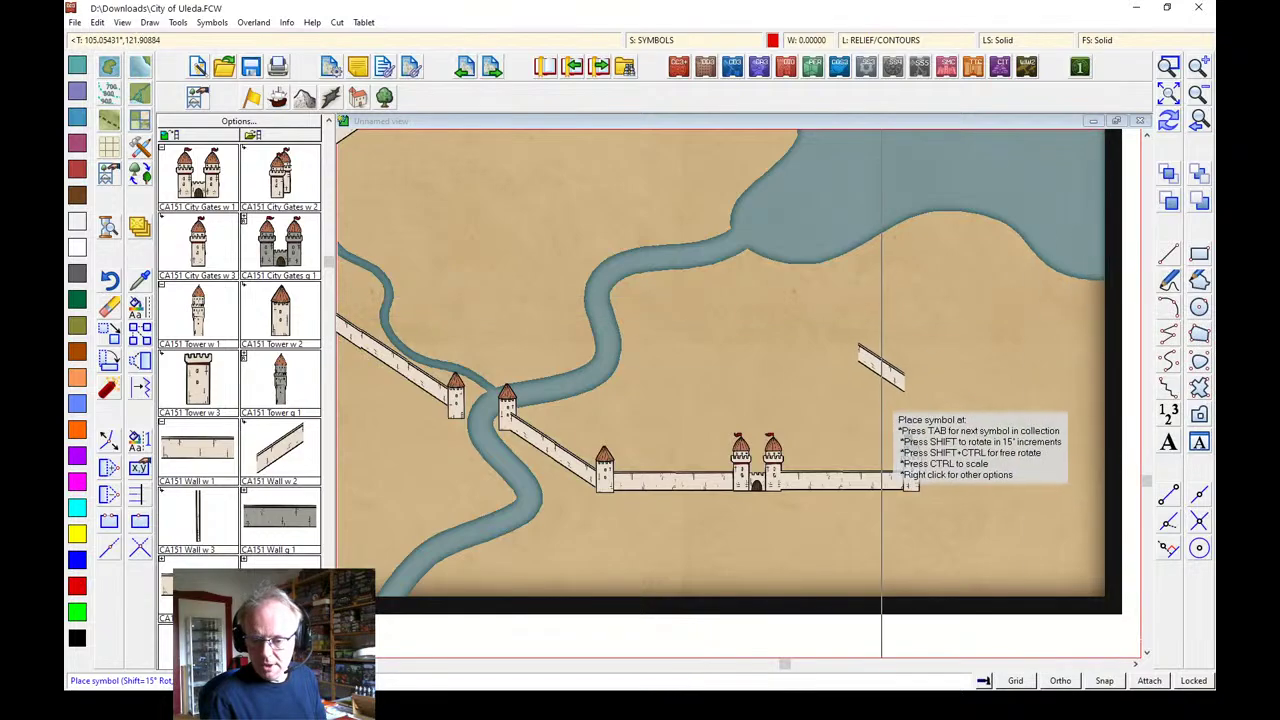
{"action": "right_click", "coordinate": [872, 360]}
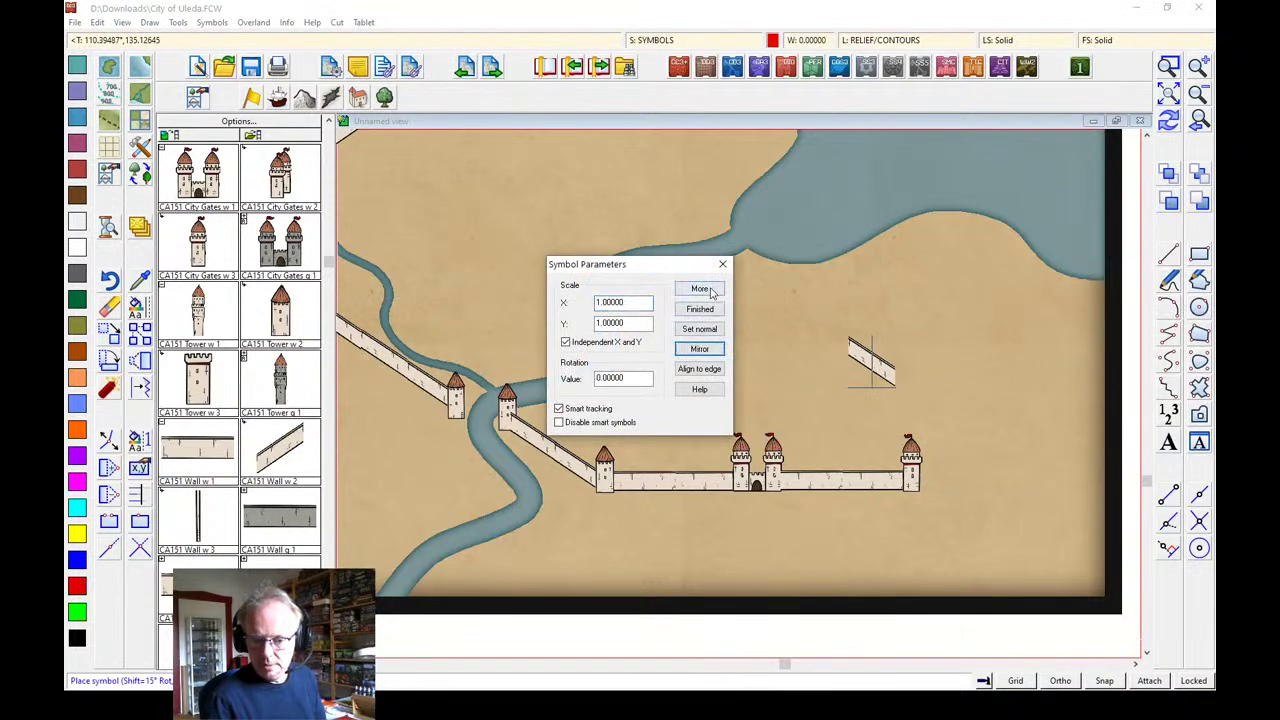
{"action": "left_click", "coordinate": [709, 290]}
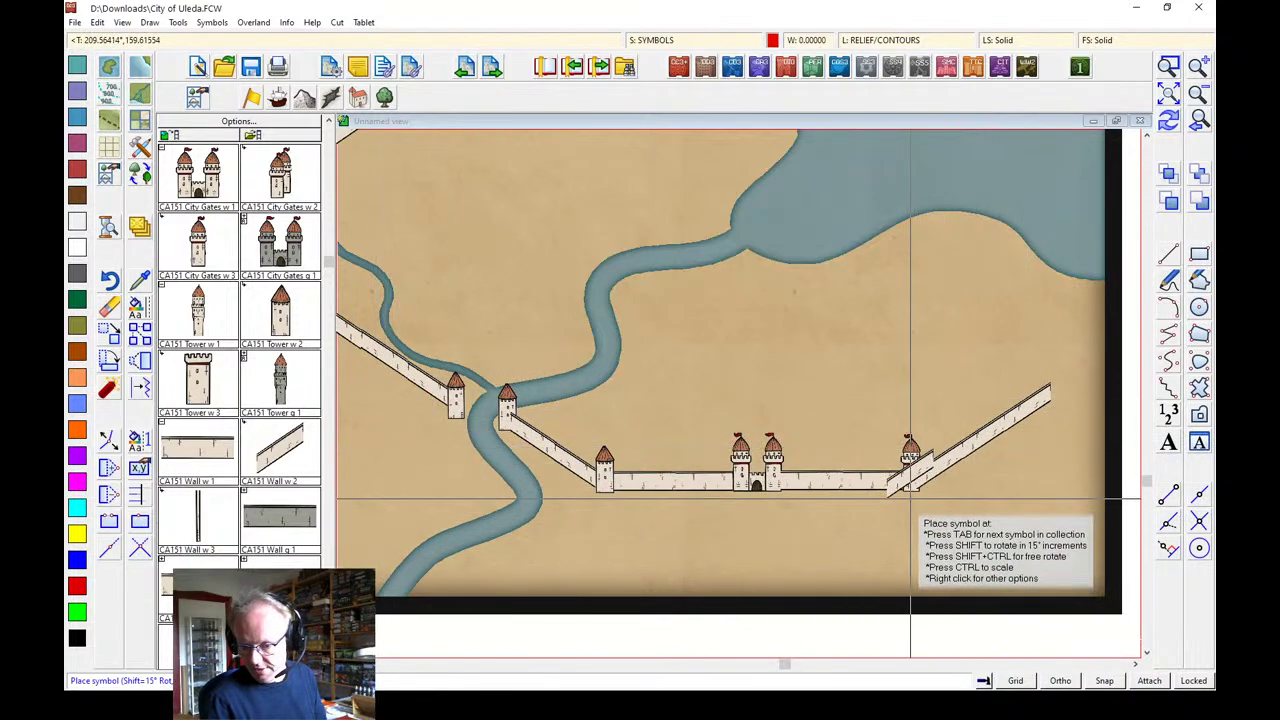
{"action": "right_click", "coordinate": [812, 414]}
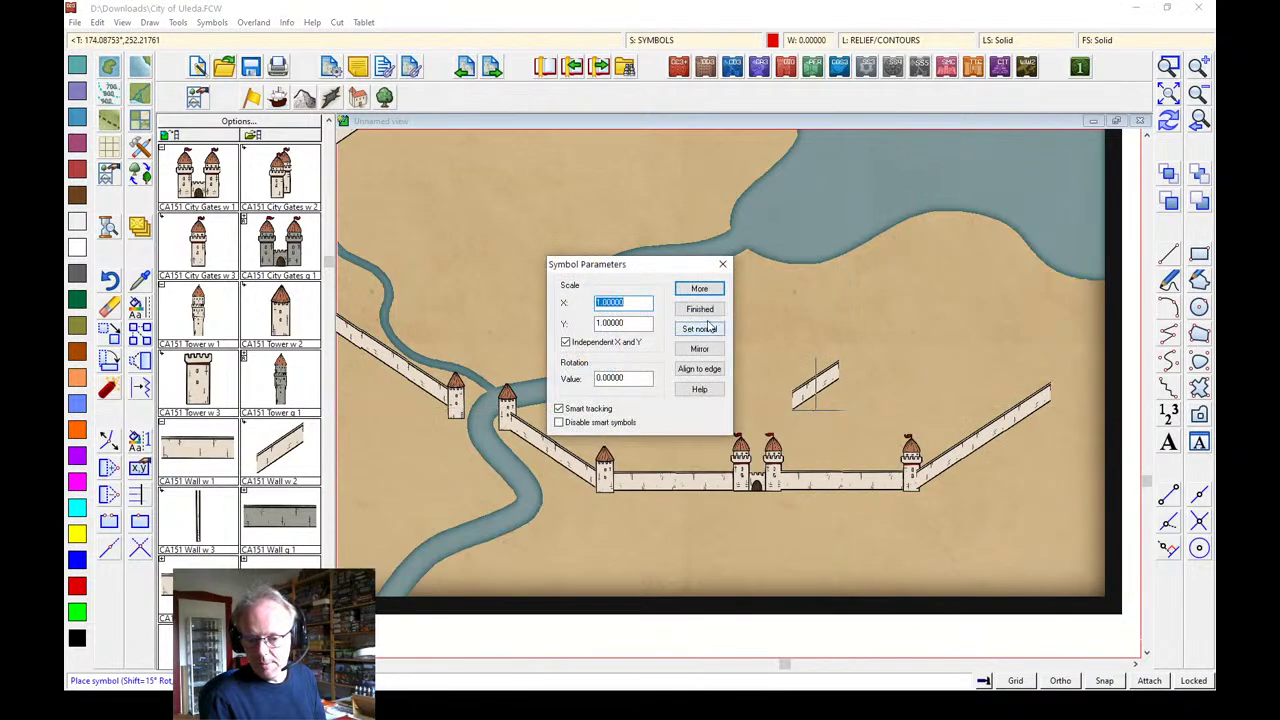
{"action": "left_click", "coordinate": [701, 312]}
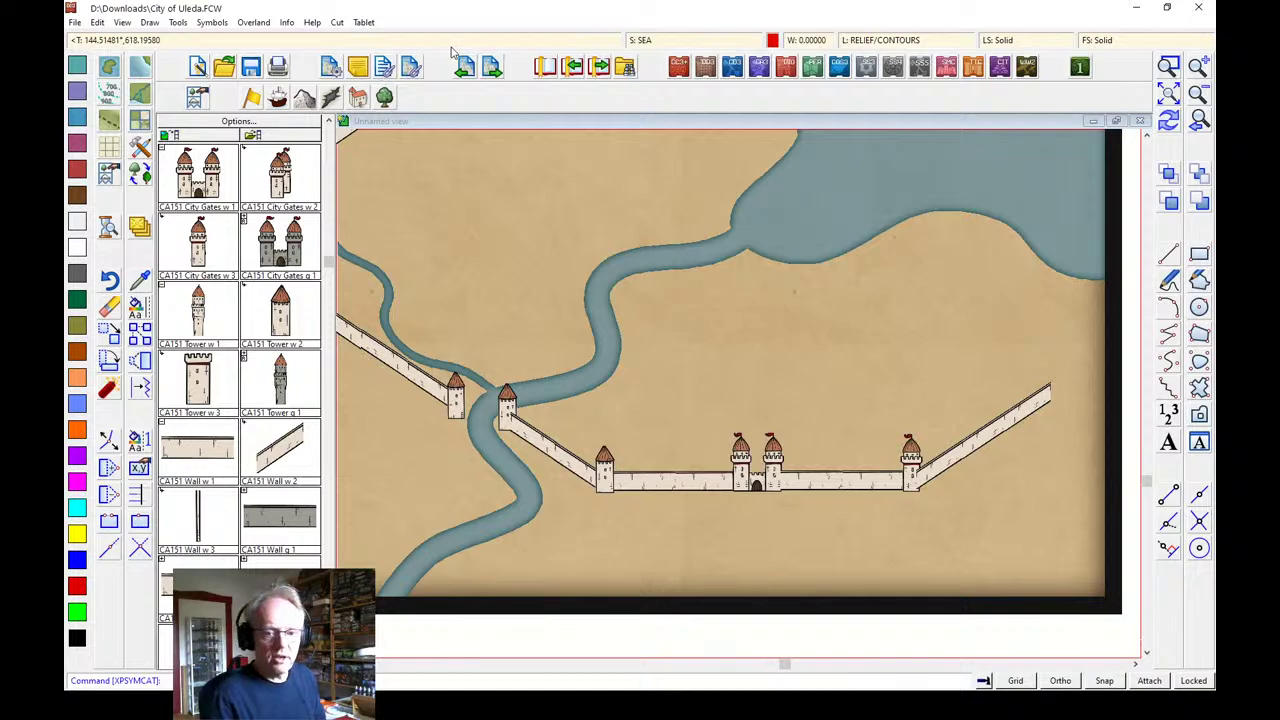
Sort all symbols in the map so the wall pieces overlap the towers correctly
{"action": "left_click", "coordinate": [213, 23]}
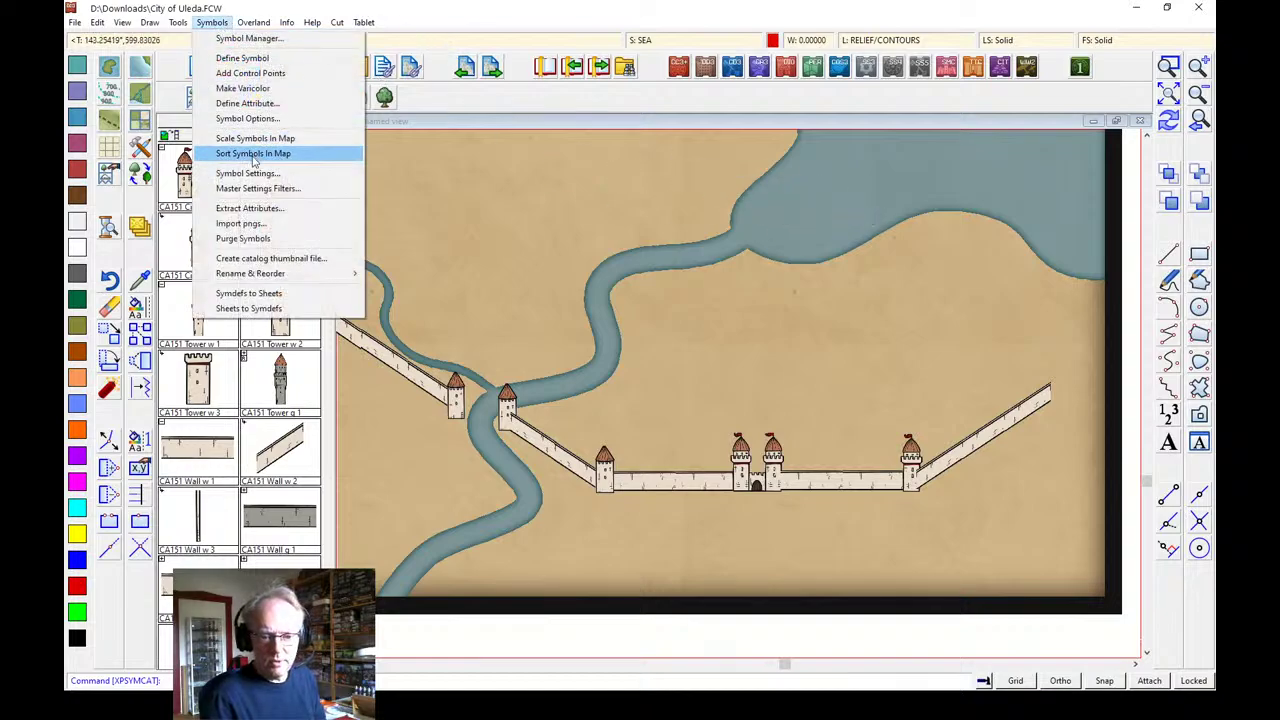
{"action": "left_click", "coordinate": [253, 156]}
{"action": "right_click", "coordinate": [712, 302]}
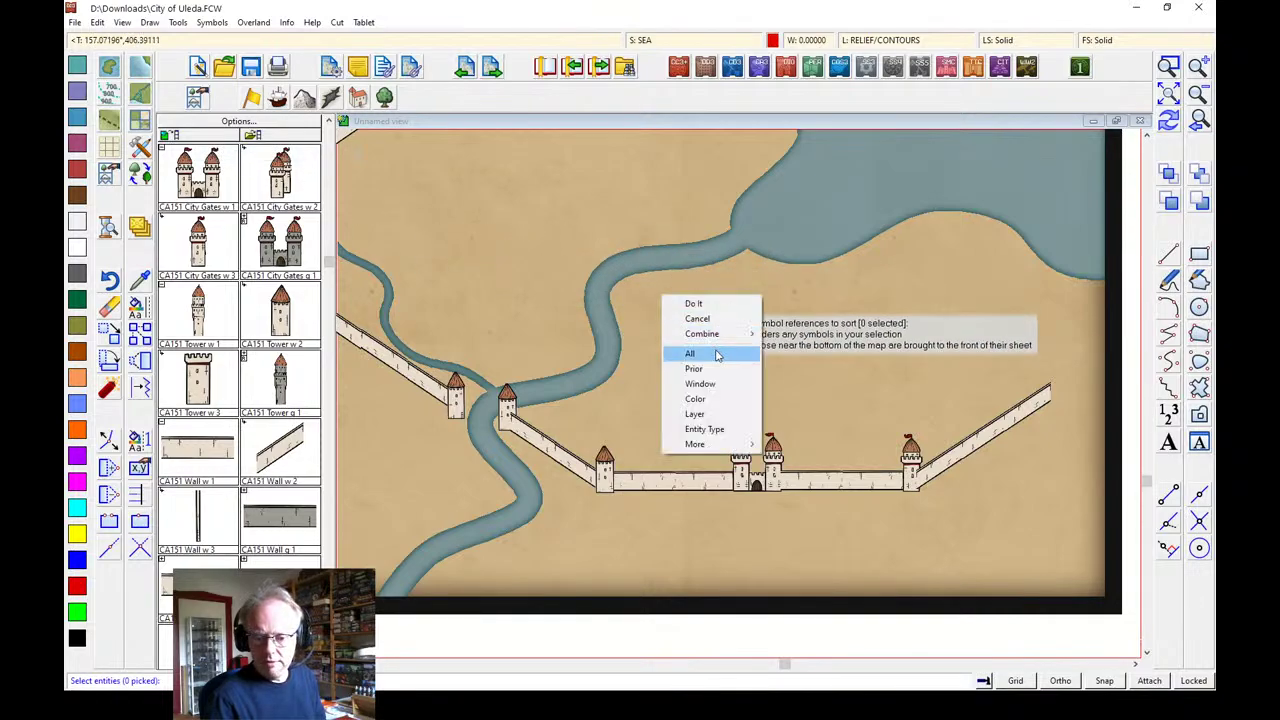
{"action": "left_click", "coordinate": [712, 354]}
{"action": "key", "text": "Return"}
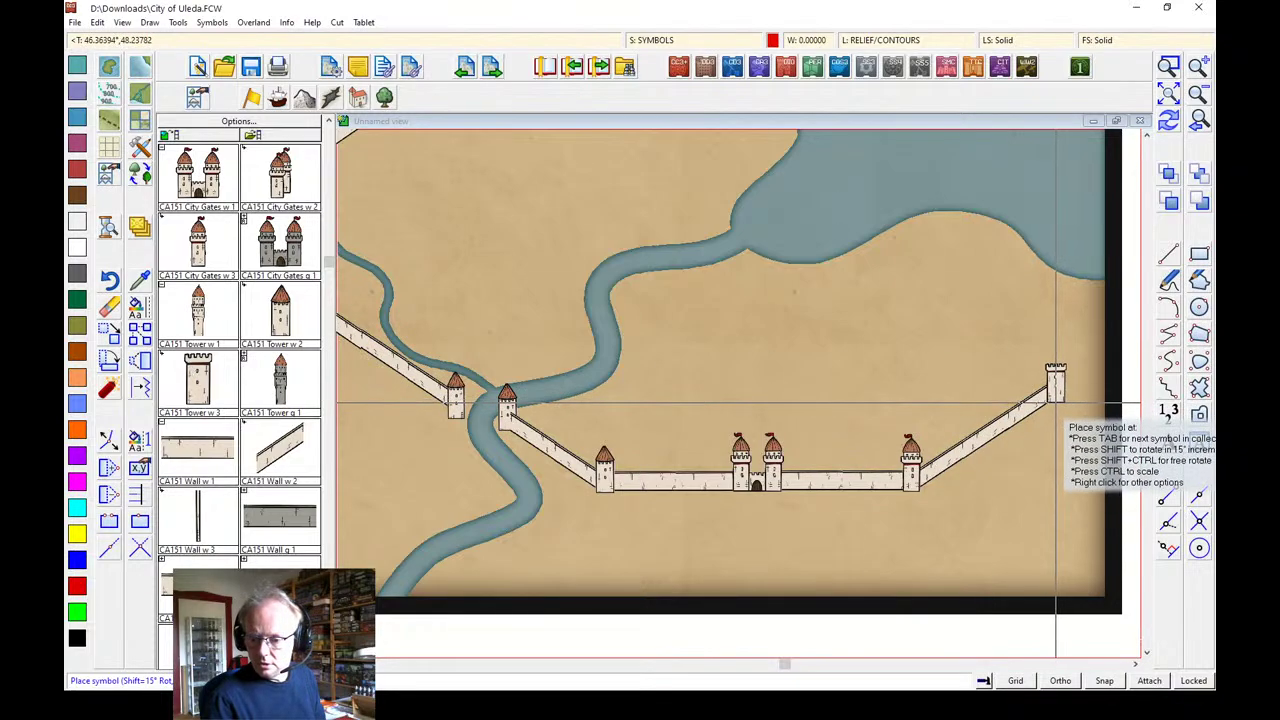
Run CA151 Wall w 3 segments north from the northeastern diagonal wall's end to the lakeshore, with a CA151 Tower w 3 at both ends
{"action": "left_click", "coordinate": [1055, 400]}
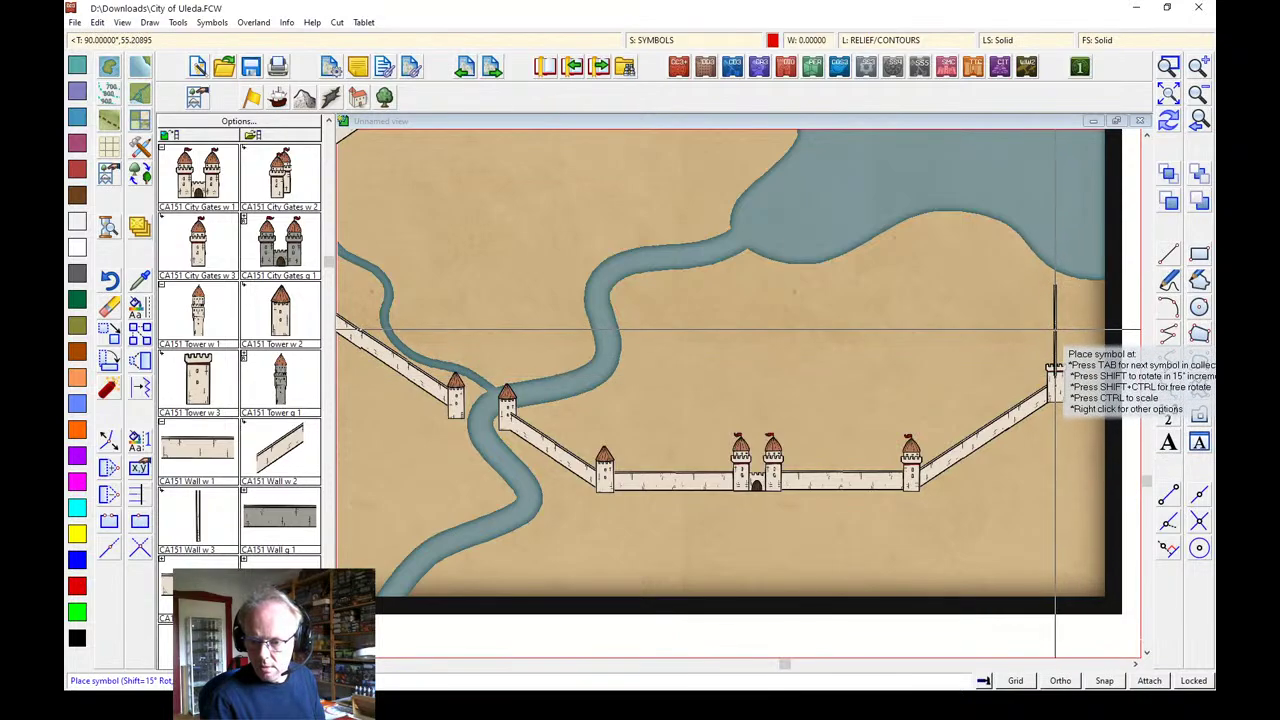
{"action": "left_click", "coordinate": [1055, 330]}
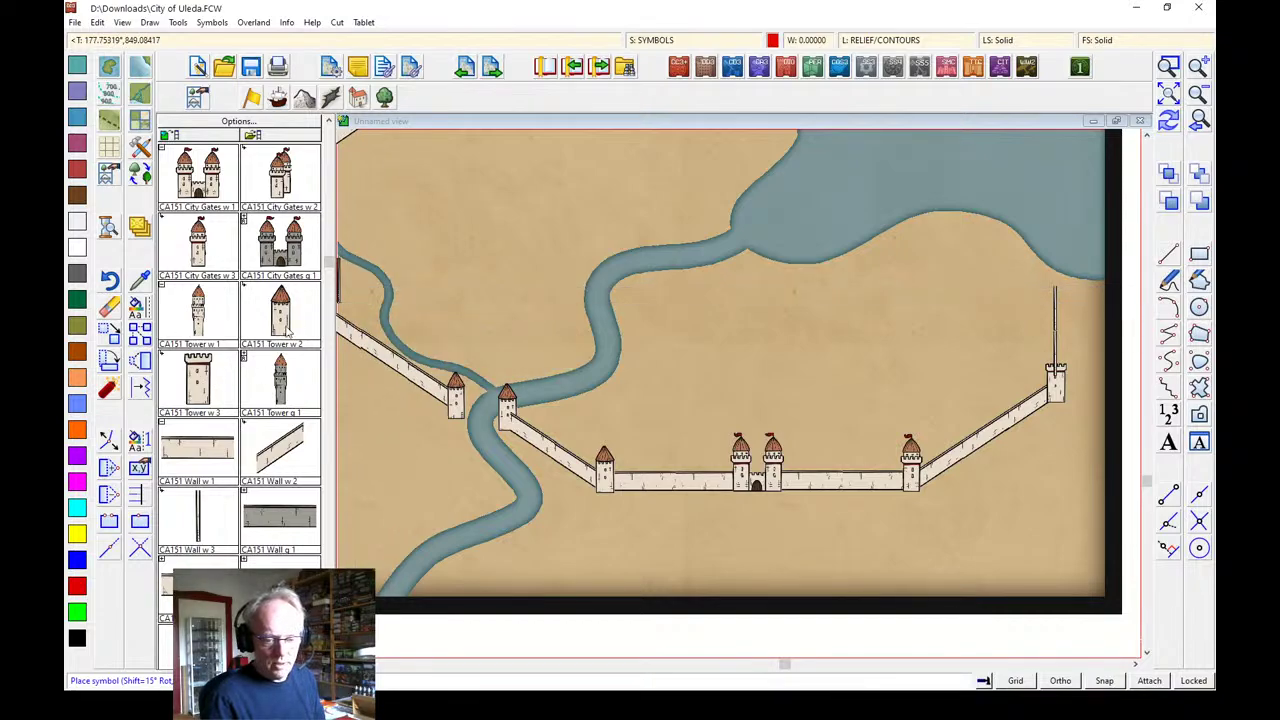
{"action": "left_click", "coordinate": [195, 390]}
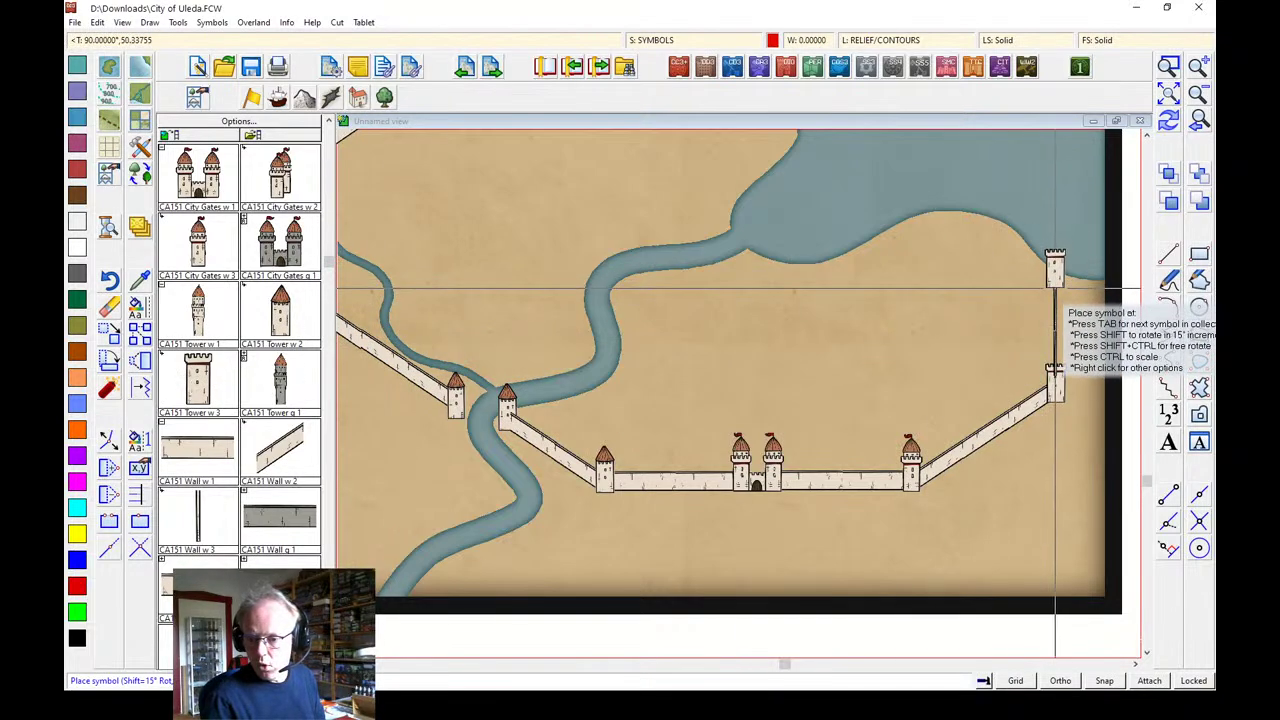
{"action": "left_click", "coordinate": [1055, 293]}
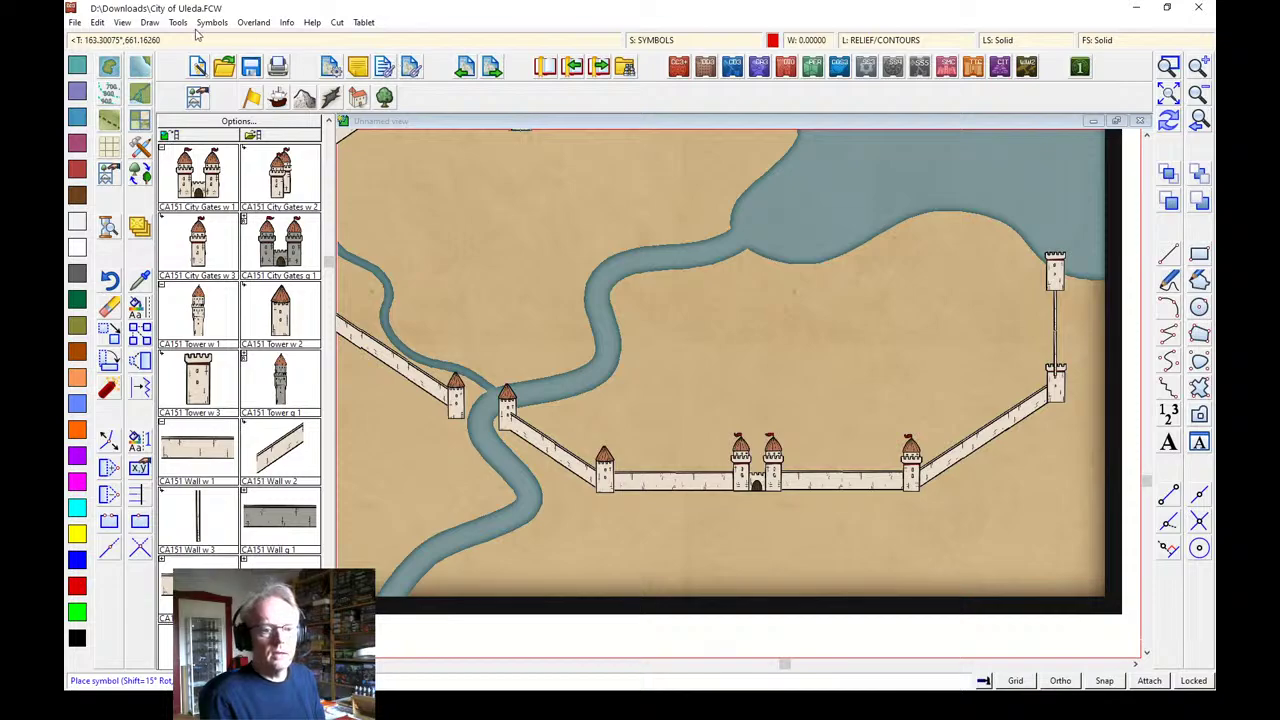
Sort all map symbols again to include the new eastern wall and towers, and view the whole map
{"action": "left_click", "coordinate": [211, 22]}
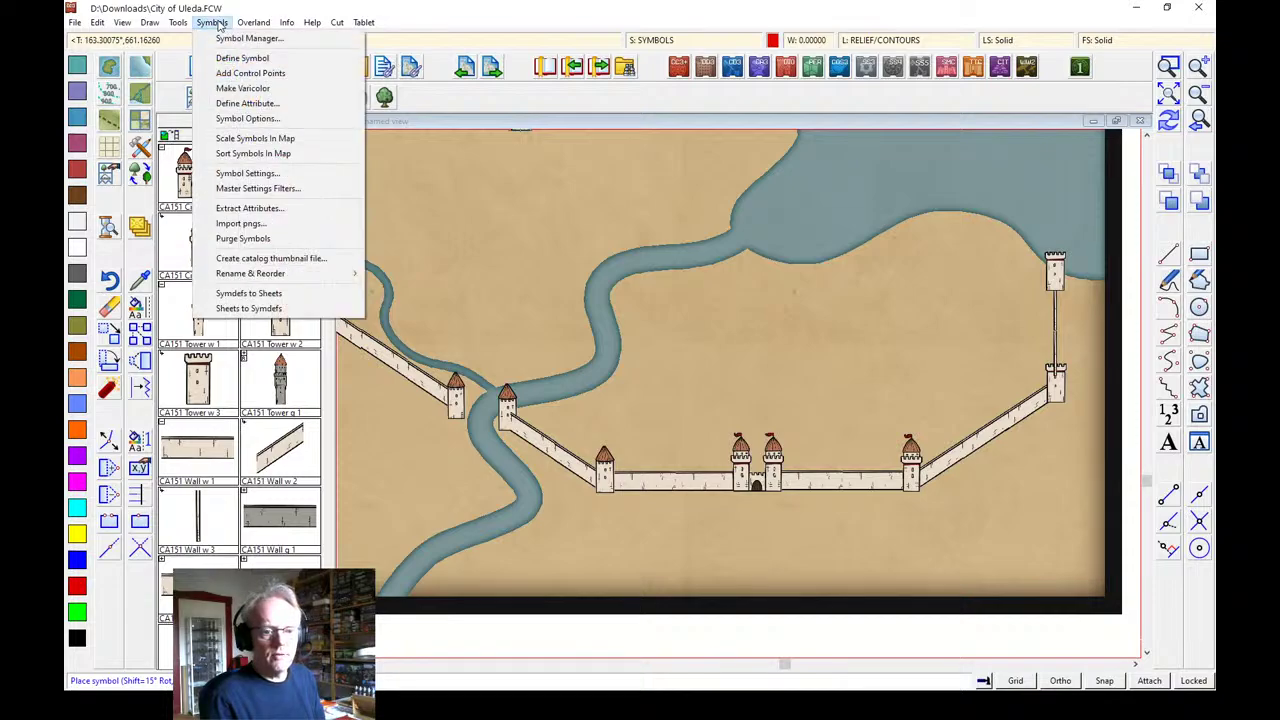
{"action": "left_click", "coordinate": [240, 155]}
{"action": "right_click", "coordinate": [425, 205]}
{"action": "left_click", "coordinate": [445, 264]}
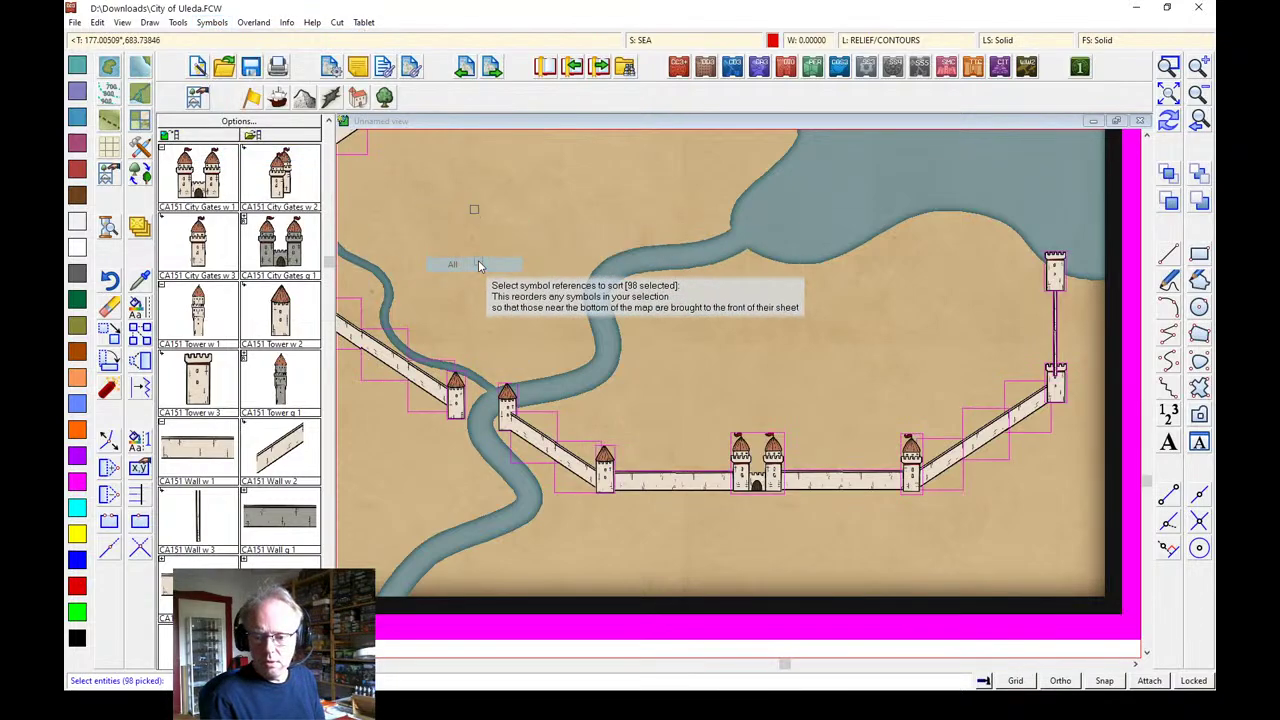
{"action": "right_click", "coordinate": [531, 192]}
{"action": "left_click", "coordinate": [531, 194]}
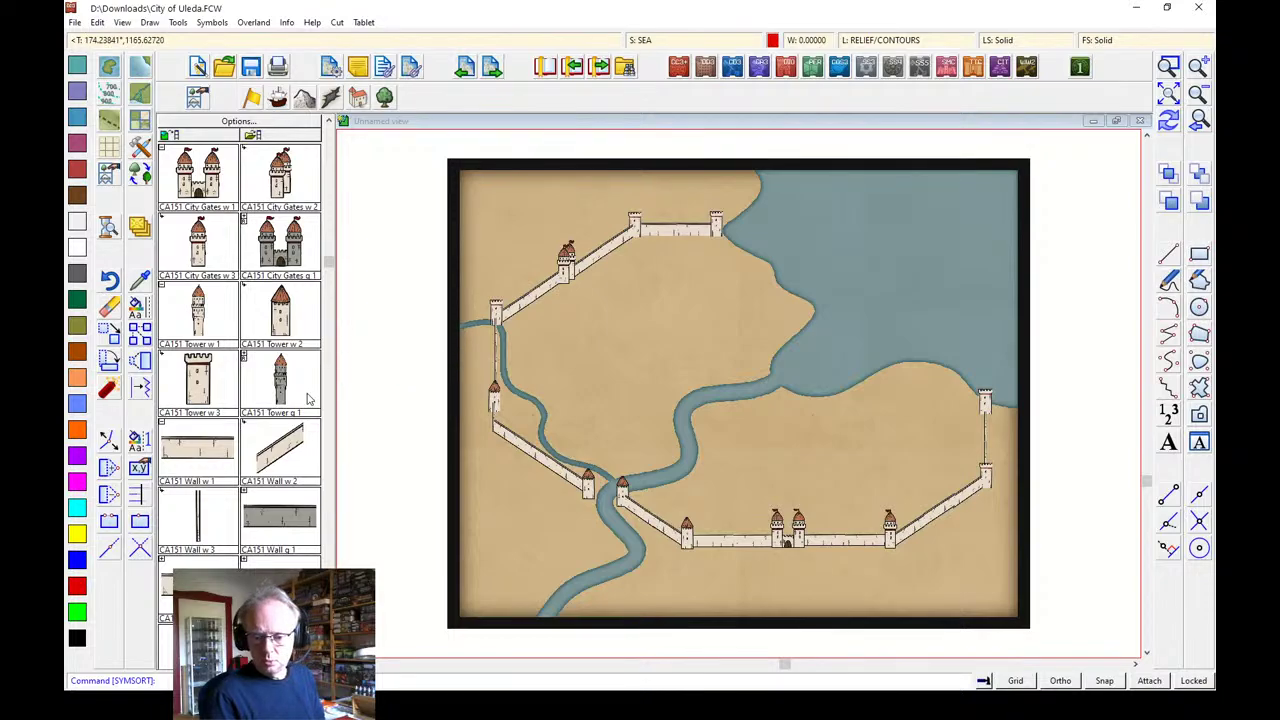
Place a white CA151 bridge with towers across the central river and CA151 Castle w 1 on the lake's western promontory
{"action": "scroll", "coordinate": [335, 460], "scroll_direction": "down", "scroll_amount": 5}
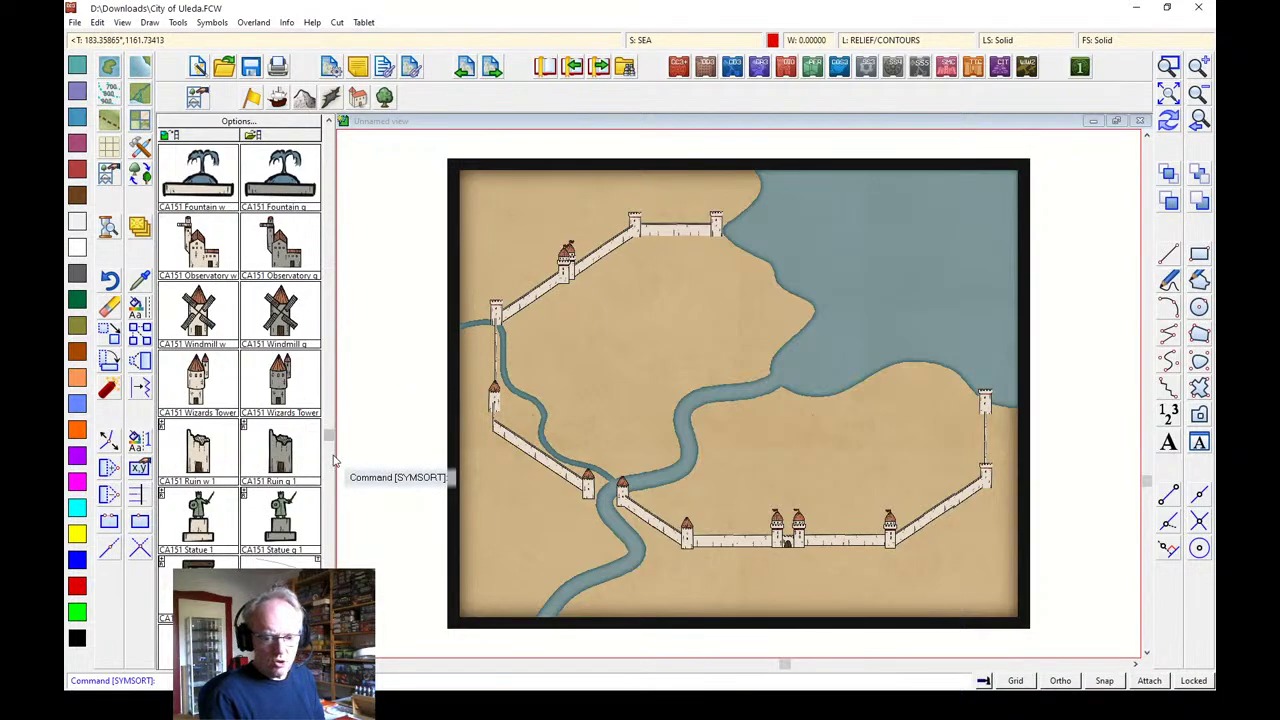
{"action": "scroll", "coordinate": [328, 141], "scroll_direction": "up", "scroll_amount": 5}
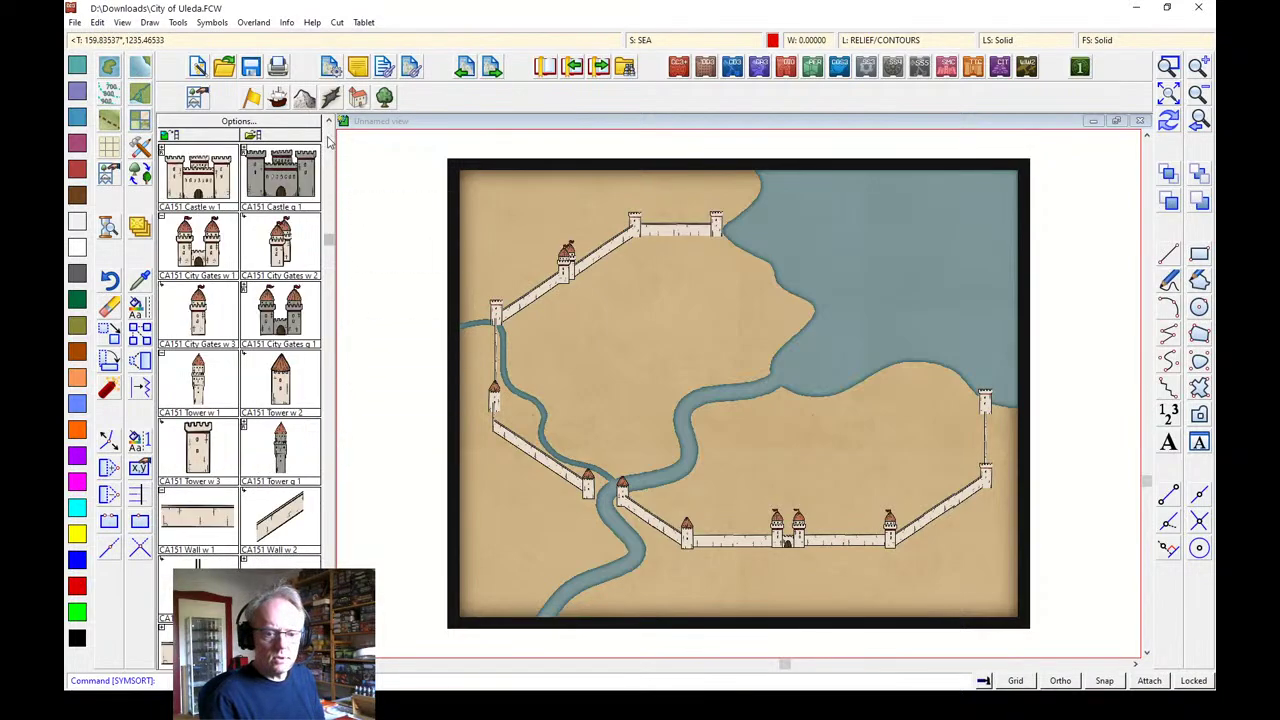
{"action": "scroll", "coordinate": [328, 141], "scroll_direction": "up", "scroll_amount": 5}
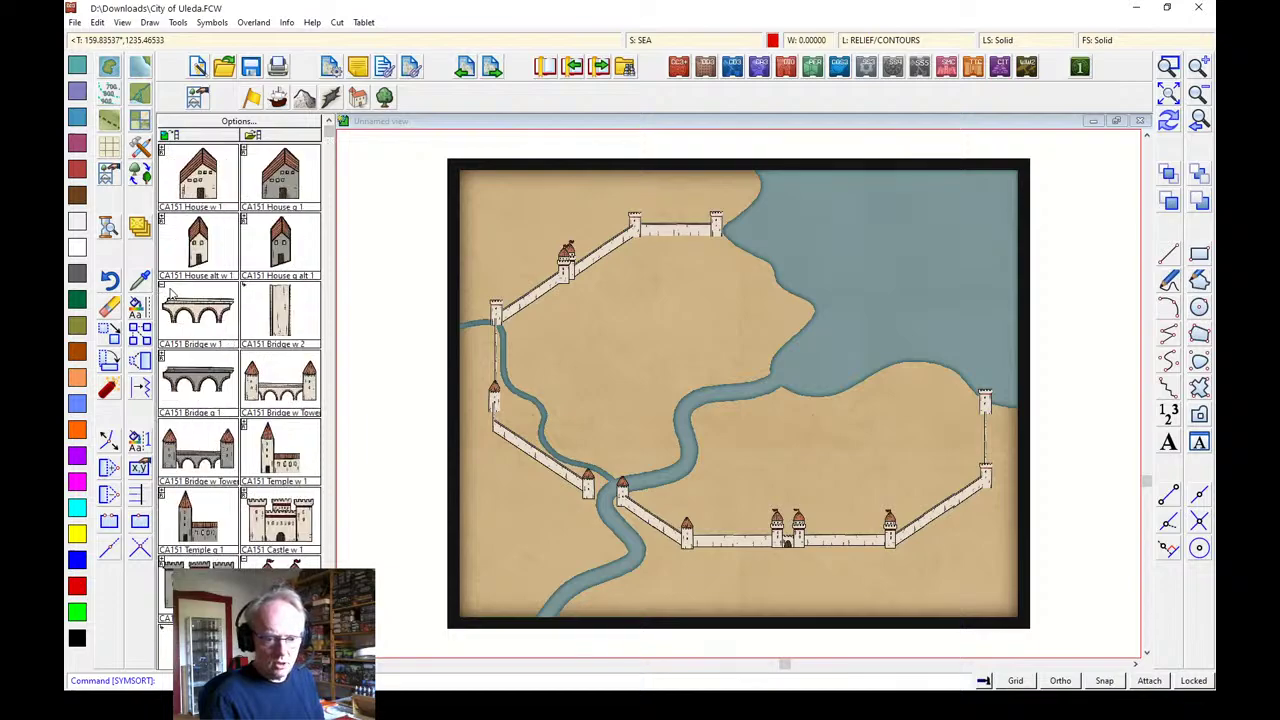
{"action": "left_click", "coordinate": [190, 383]}
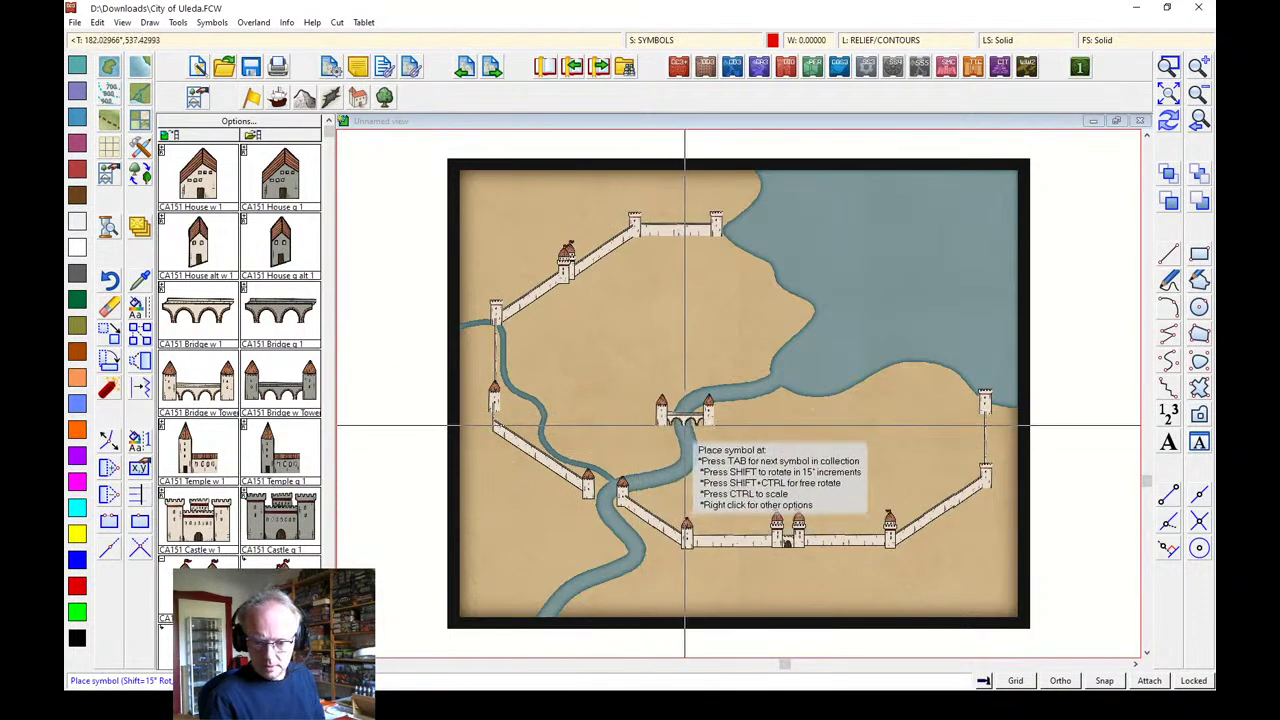
{"action": "left_click", "coordinate": [685, 425]}
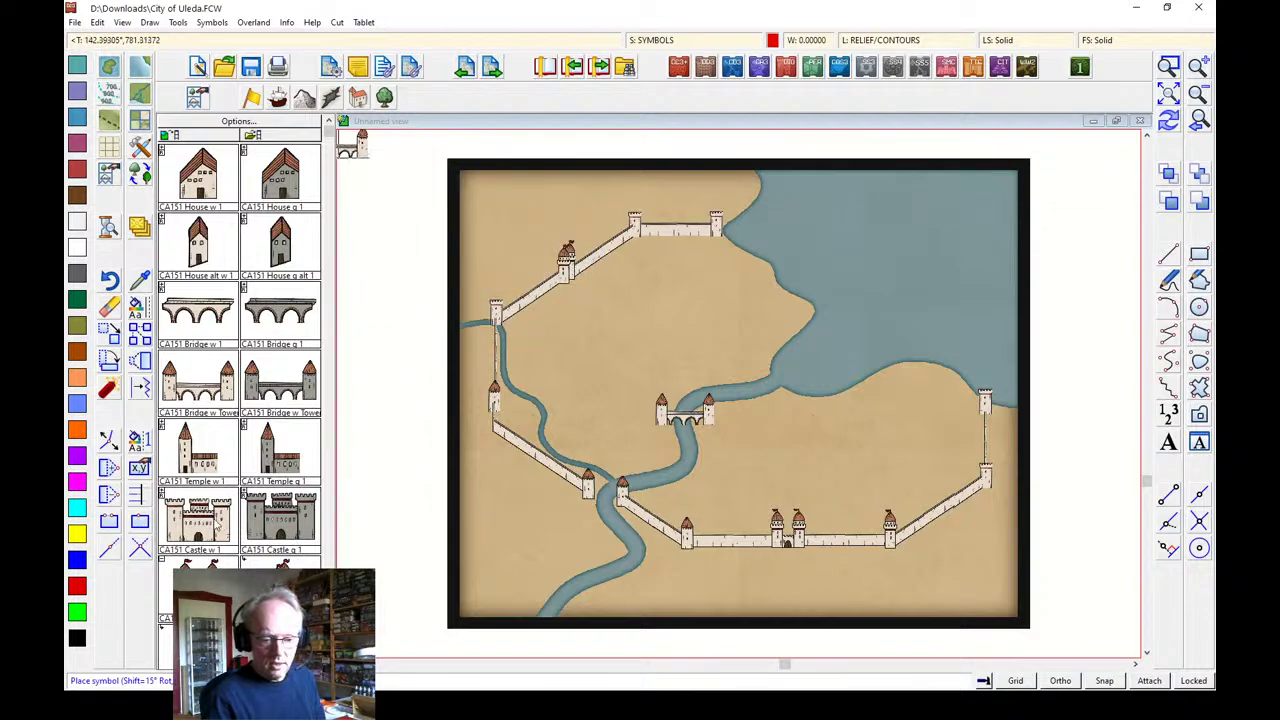
{"action": "left_click", "coordinate": [221, 518]}
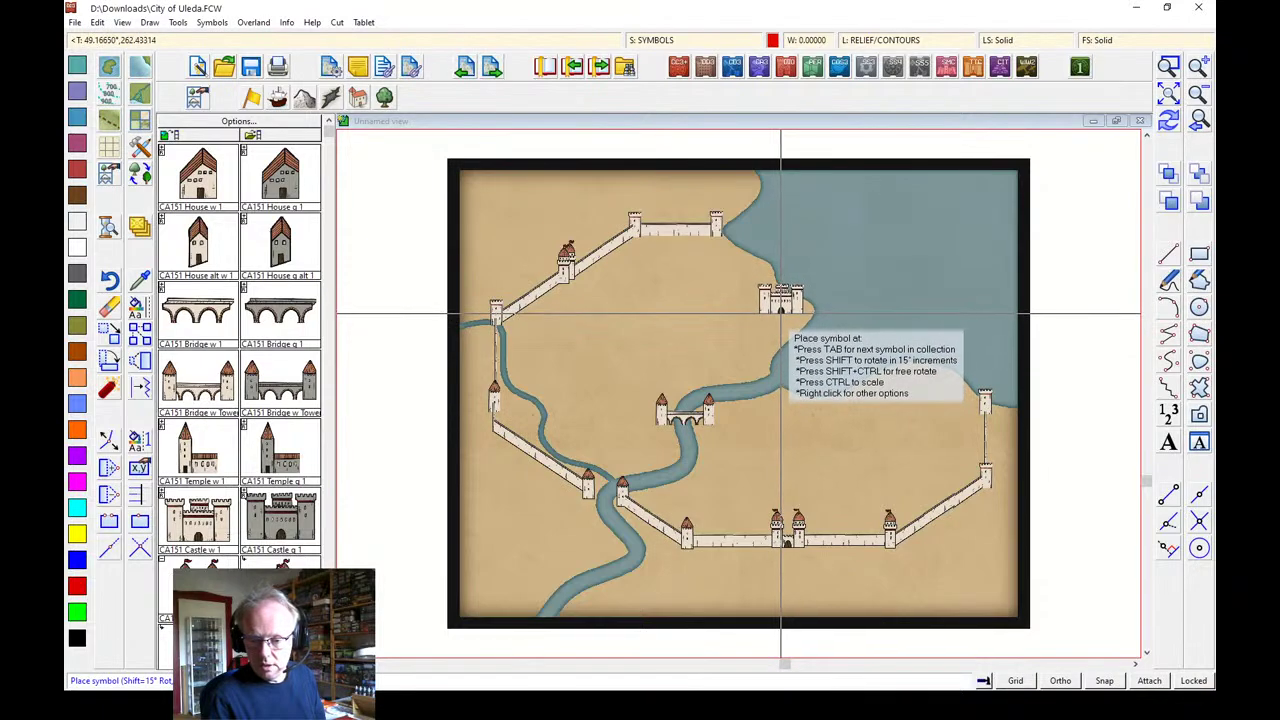
{"action": "left_click", "coordinate": [781, 313]}
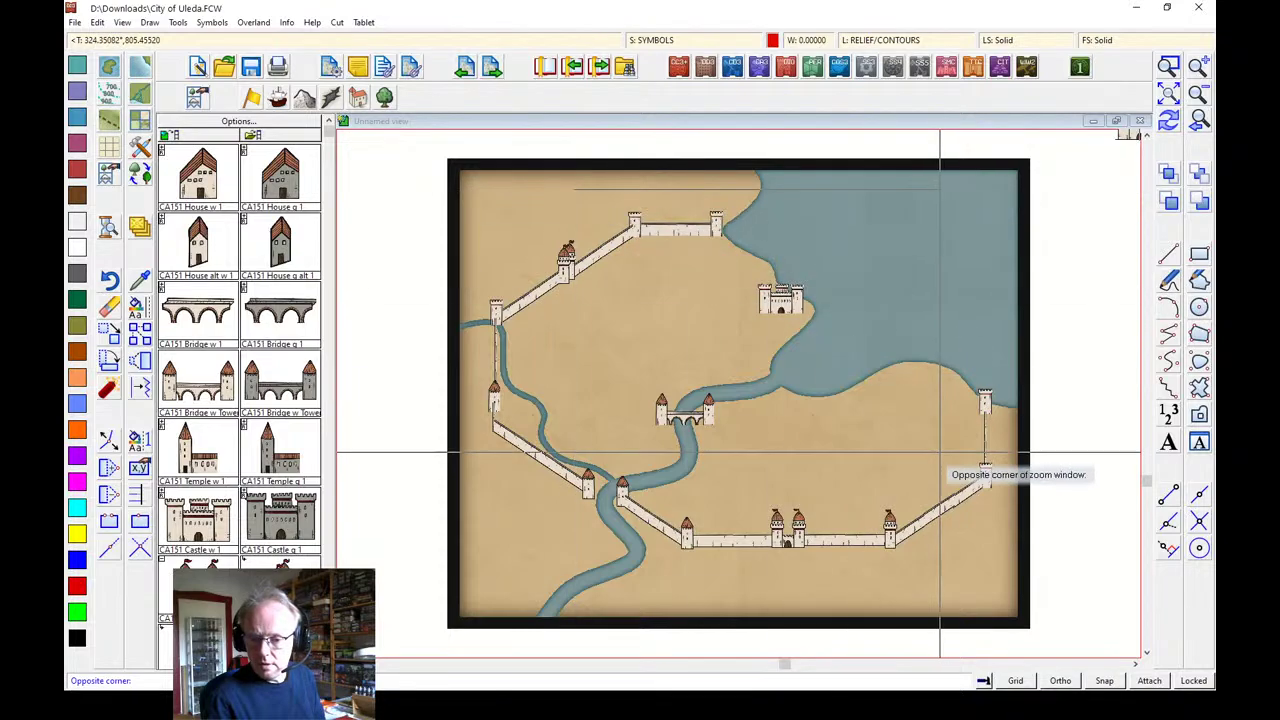
Place a CA151 Tower w 1 as a tall keep at the back of the lakeside castle
{"action": "scroll", "coordinate": [902, 435], "scroll_direction": "up", "scroll_amount": 2}
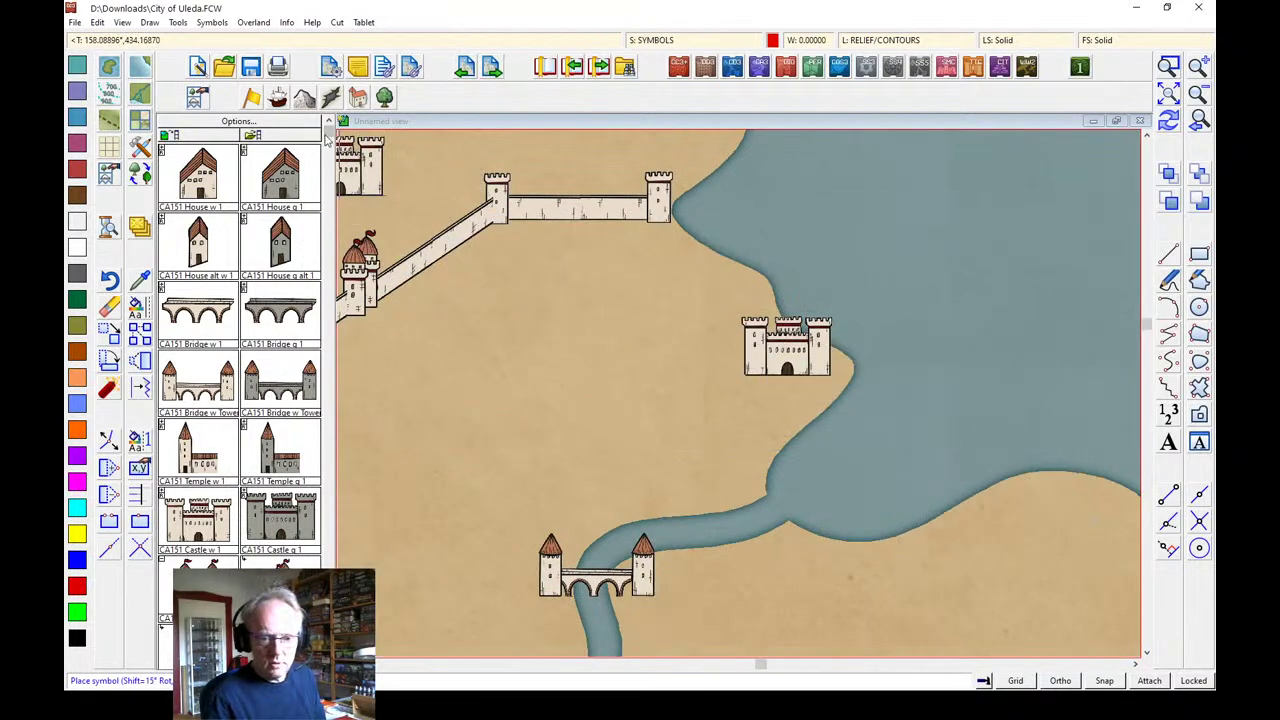
{"action": "scroll", "coordinate": [323, 280], "scroll_direction": "down", "scroll_amount": 3}
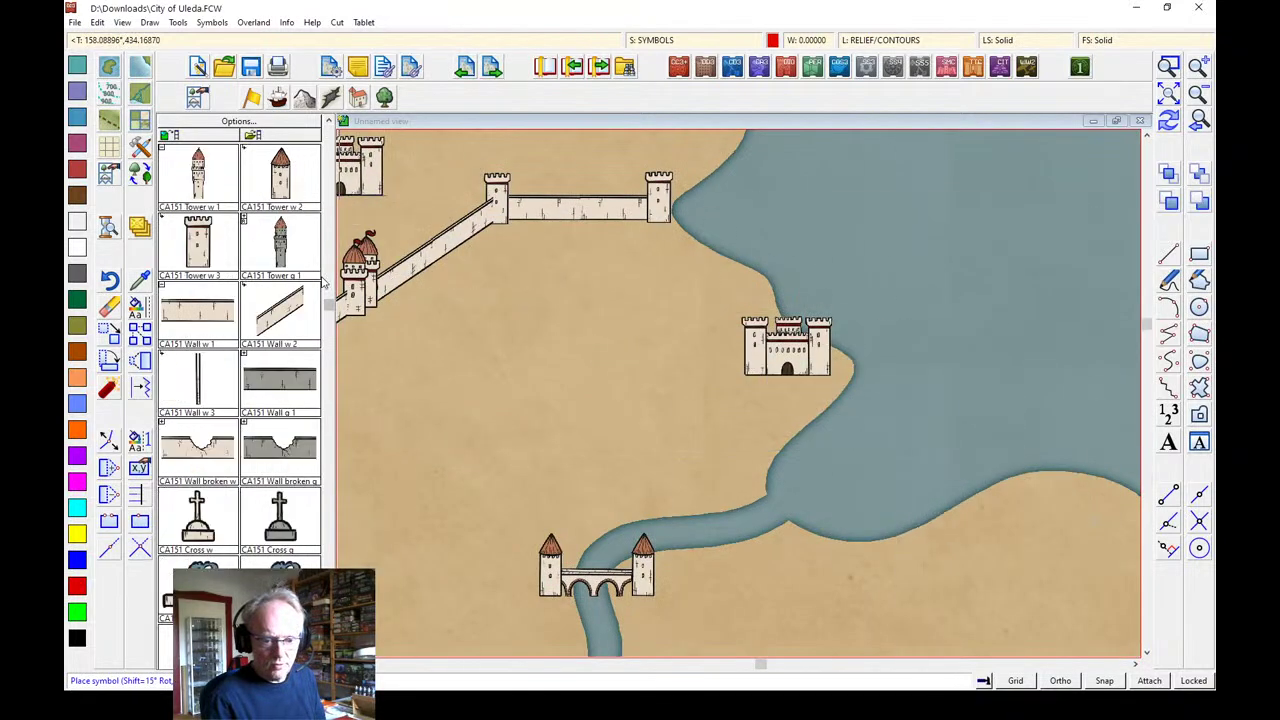
{"action": "left_click", "coordinate": [204, 190]}
{"action": "left_click", "coordinate": [769, 340]}
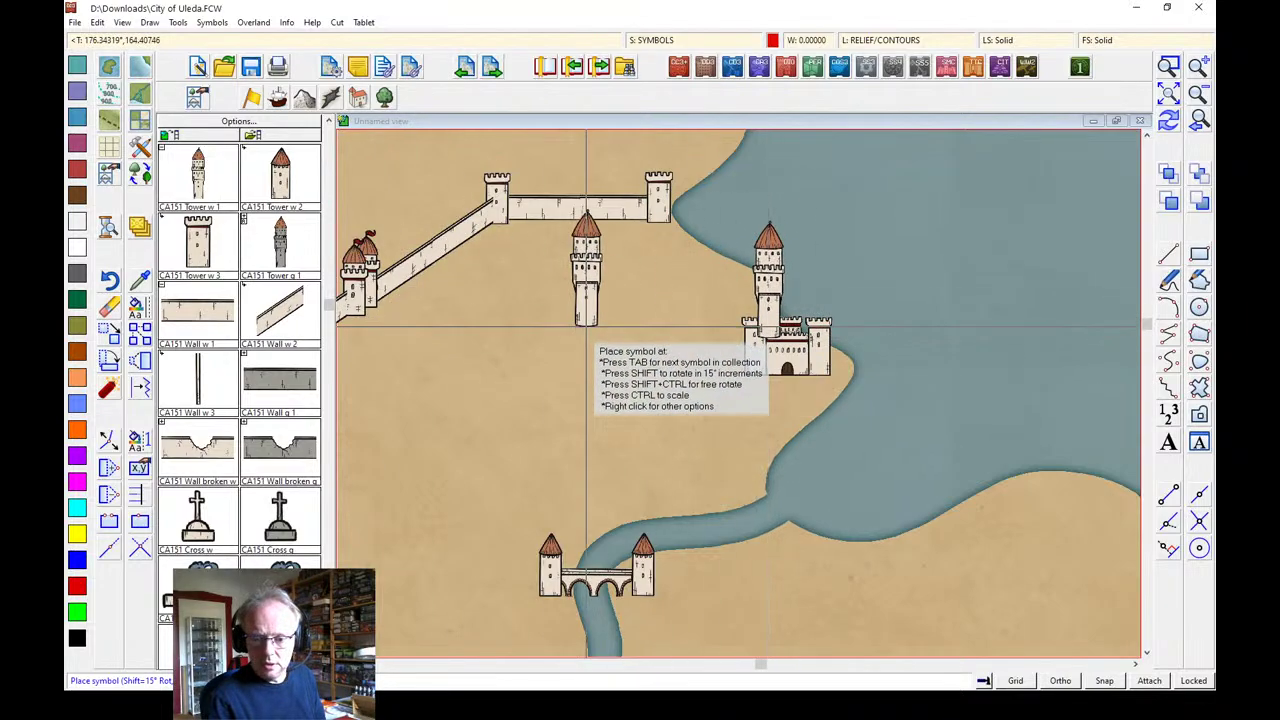
Add a CA151 Wall w 2 segment southwest from the keep, ending in a CA151 Tower w 2
{"action": "left_click", "coordinate": [264, 318]}
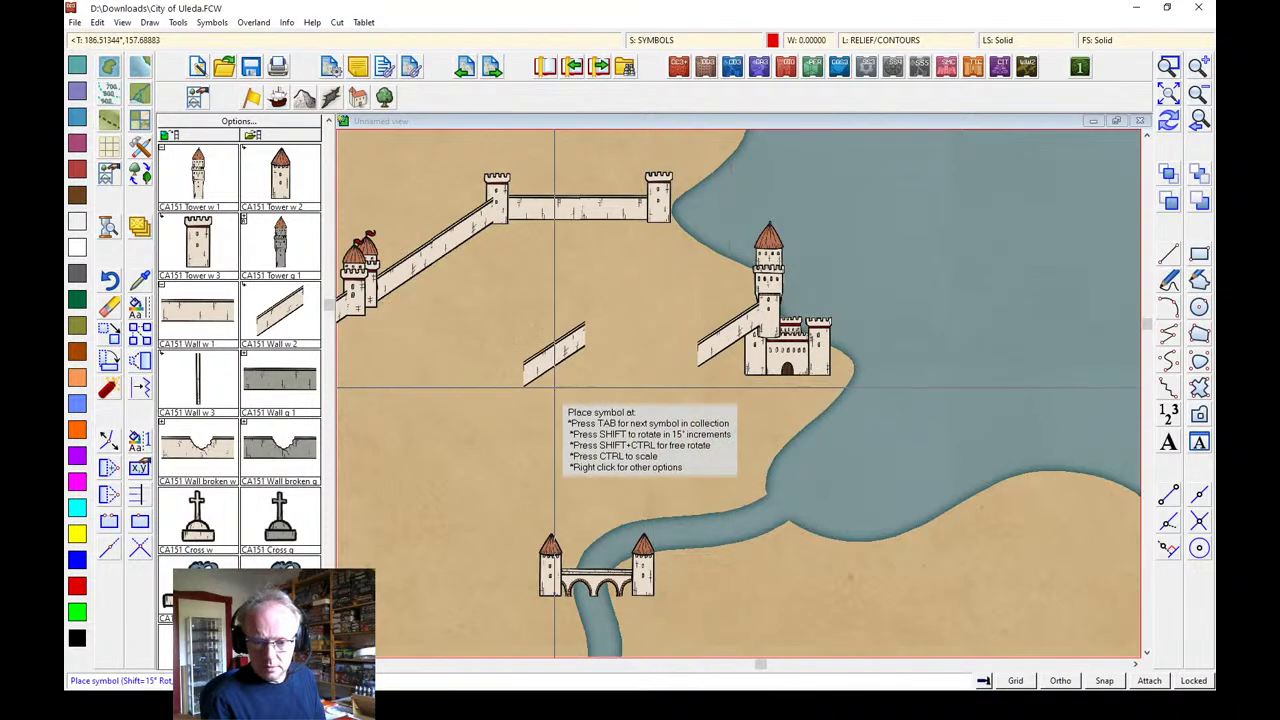
{"action": "left_click", "coordinate": [262, 192]}
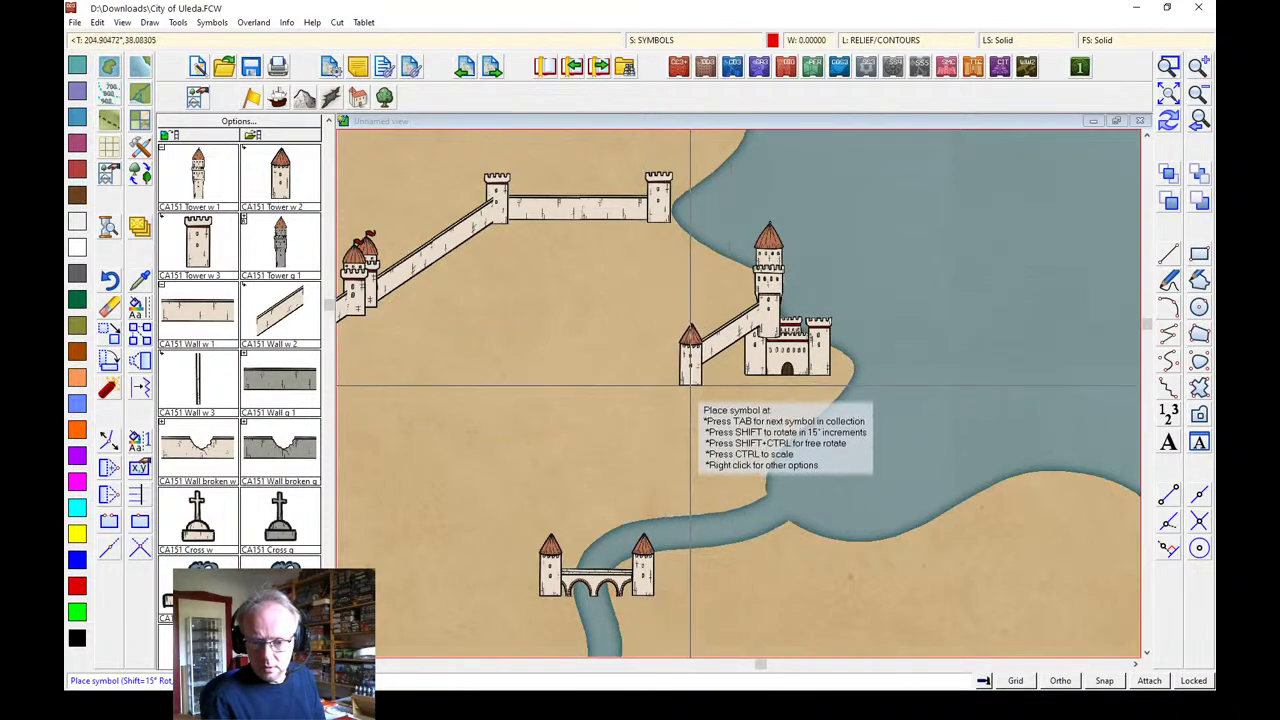
{"action": "left_click", "coordinate": [690, 350]}
Mirror CA151 Wall w 2 and place a segment running southeast from the castle's western tower
{"action": "left_click", "coordinate": [288, 330]}
{"action": "right_click", "coordinate": [605, 440]}
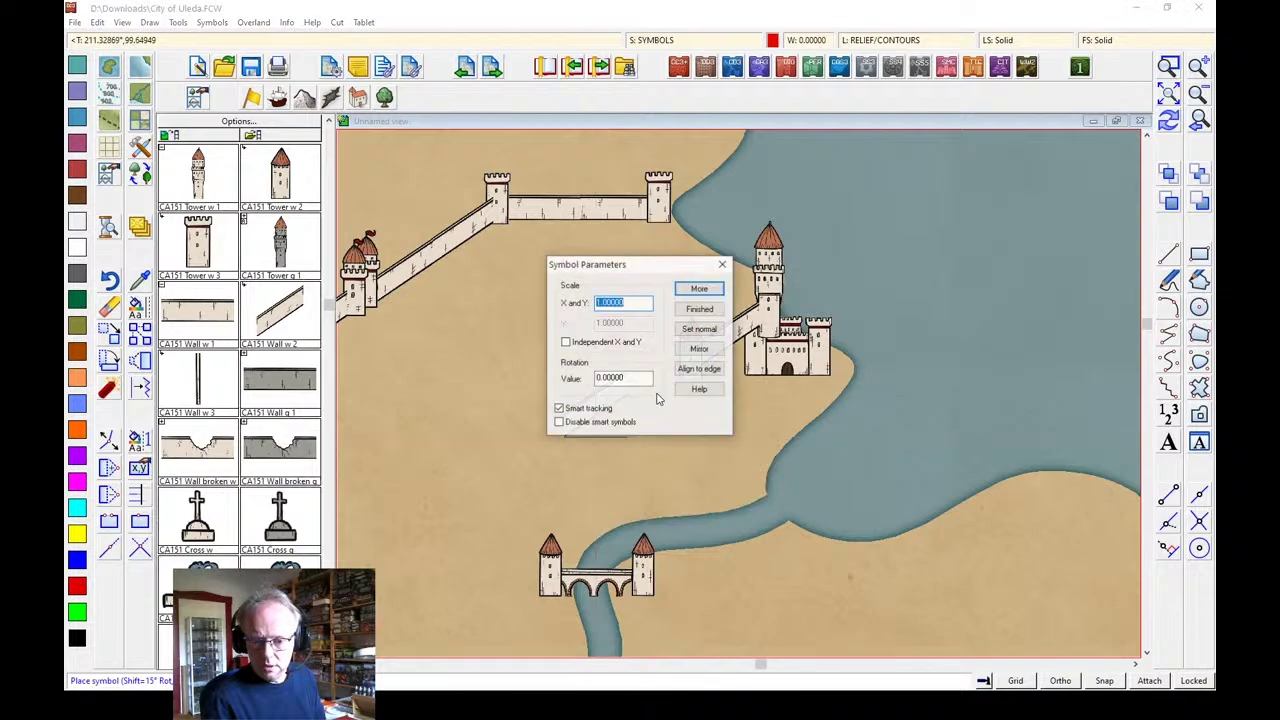
{"action": "left_click", "coordinate": [701, 351]}
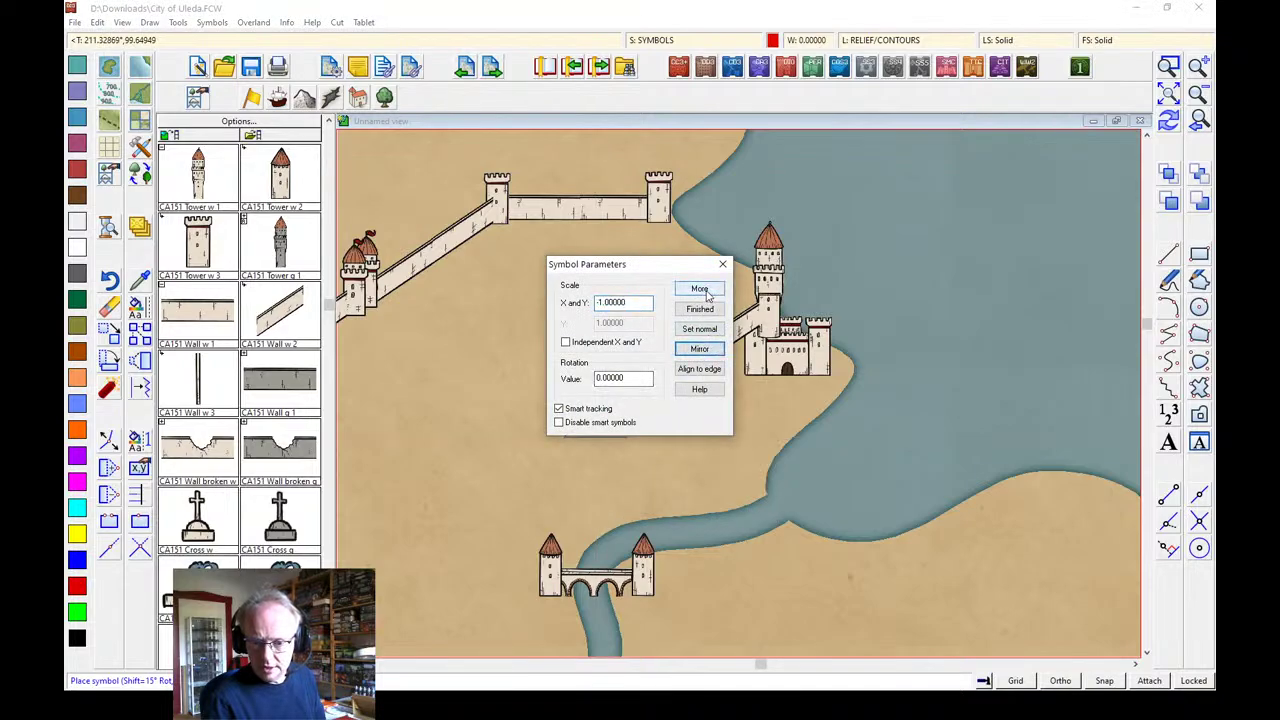
{"action": "left_click", "coordinate": [700, 309]}
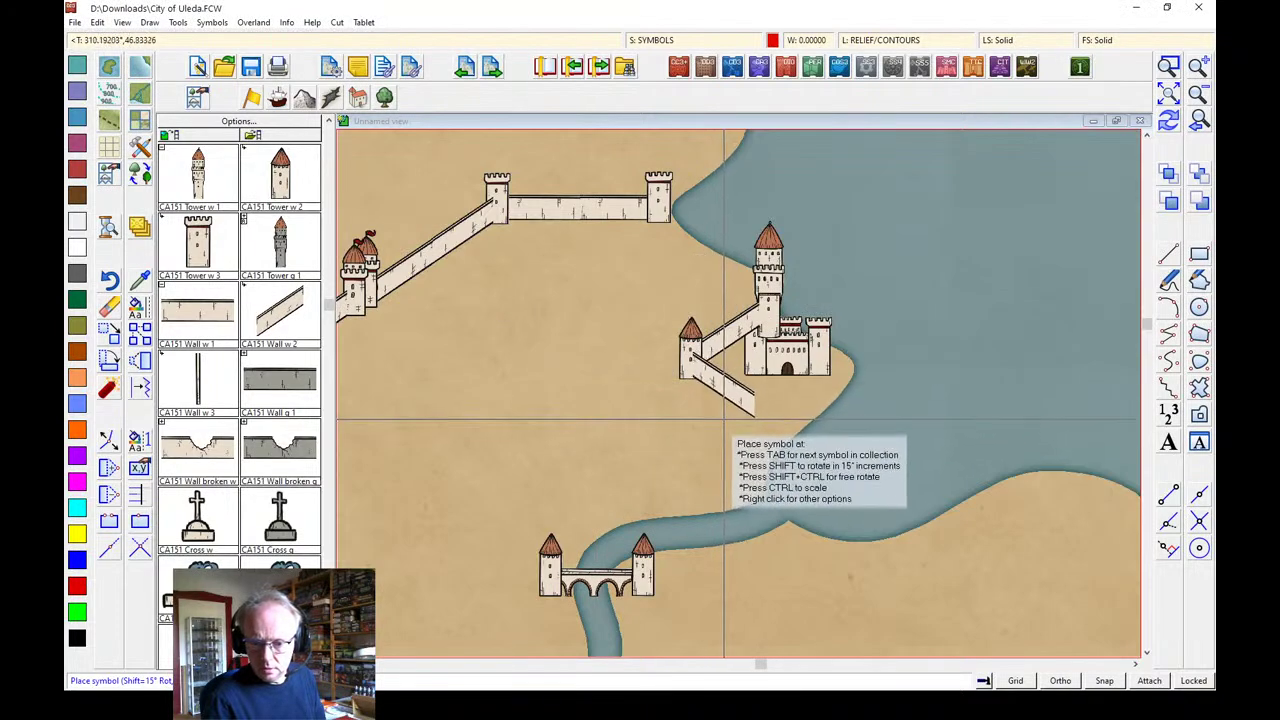
{"action": "left_click", "coordinate": [724, 420]}
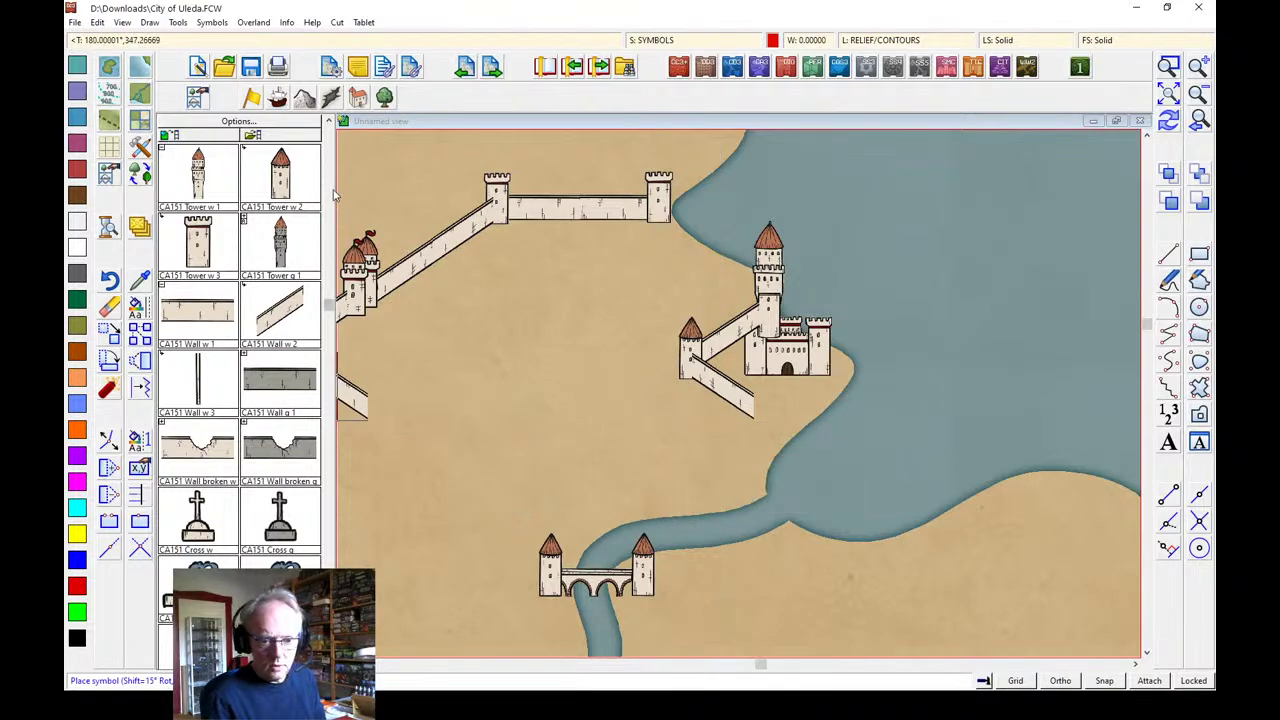
Place CA151 City Gates w 1 in front of the castle at the southwestern wall's end
{"action": "scroll", "coordinate": [307, 279], "scroll_direction": "up", "scroll_amount": 5}
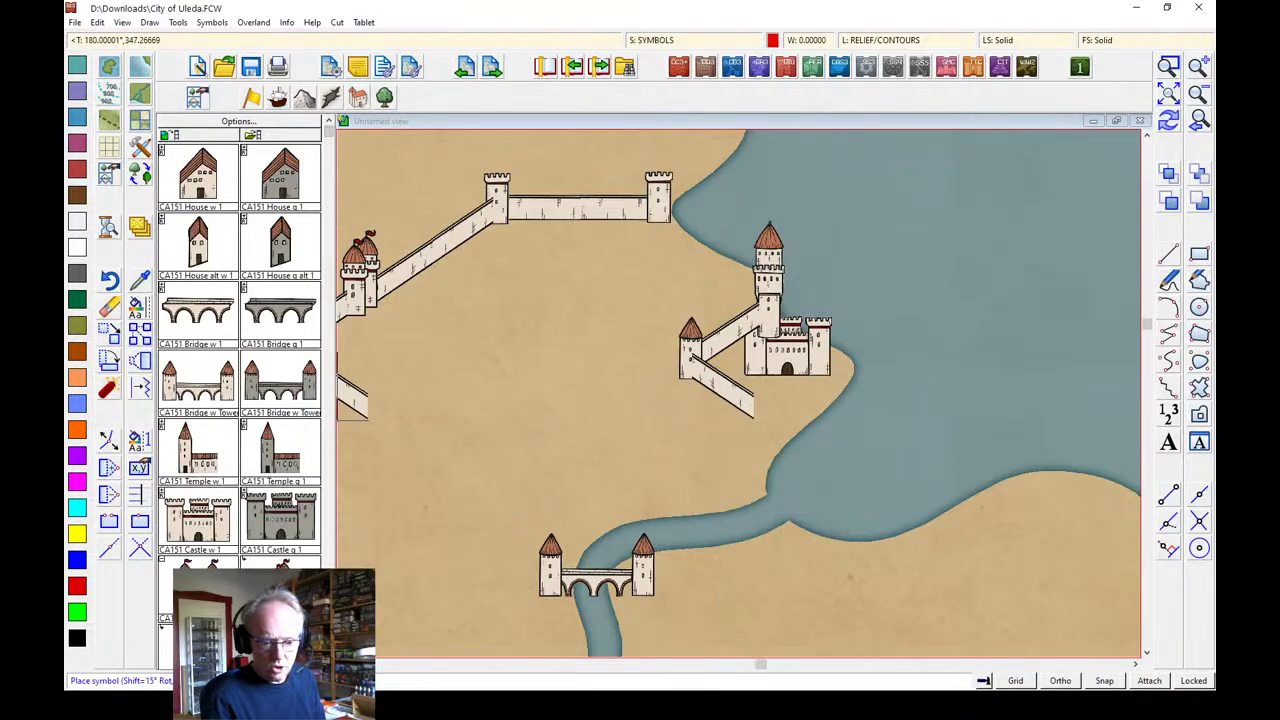
{"action": "left_click", "coordinate": [198, 586]}
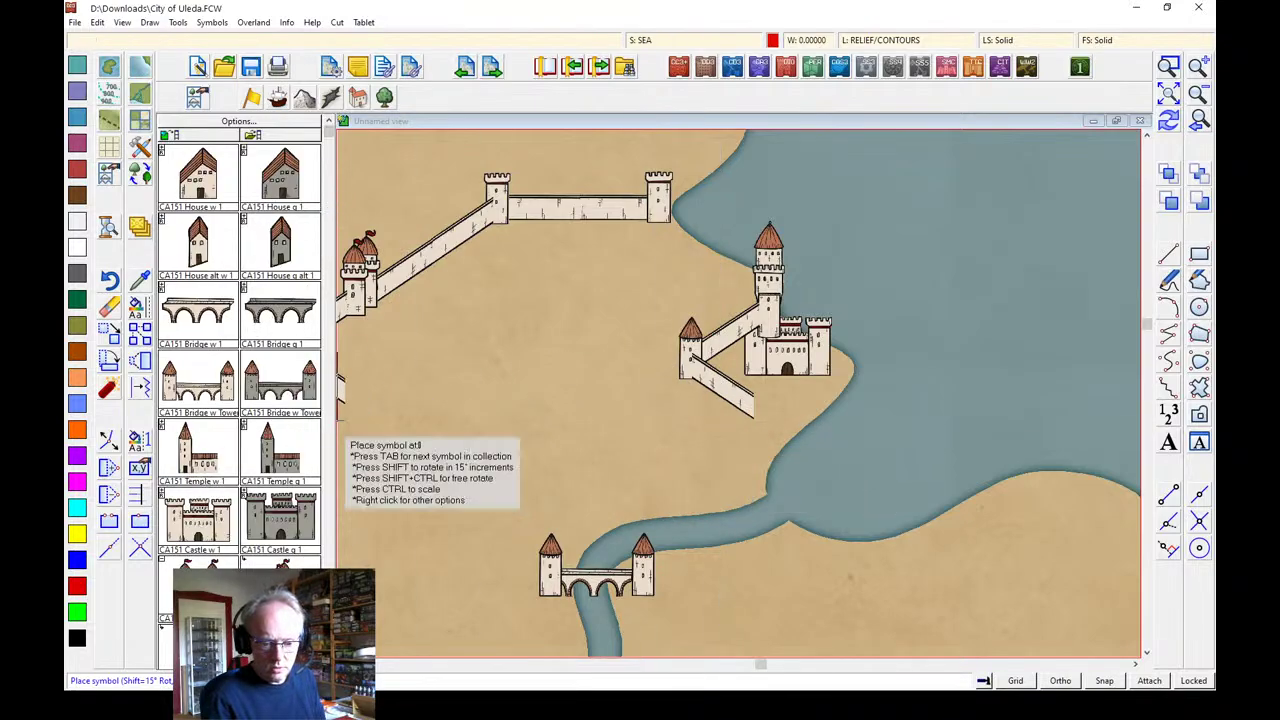
{"action": "left_click", "coordinate": [765, 427]}
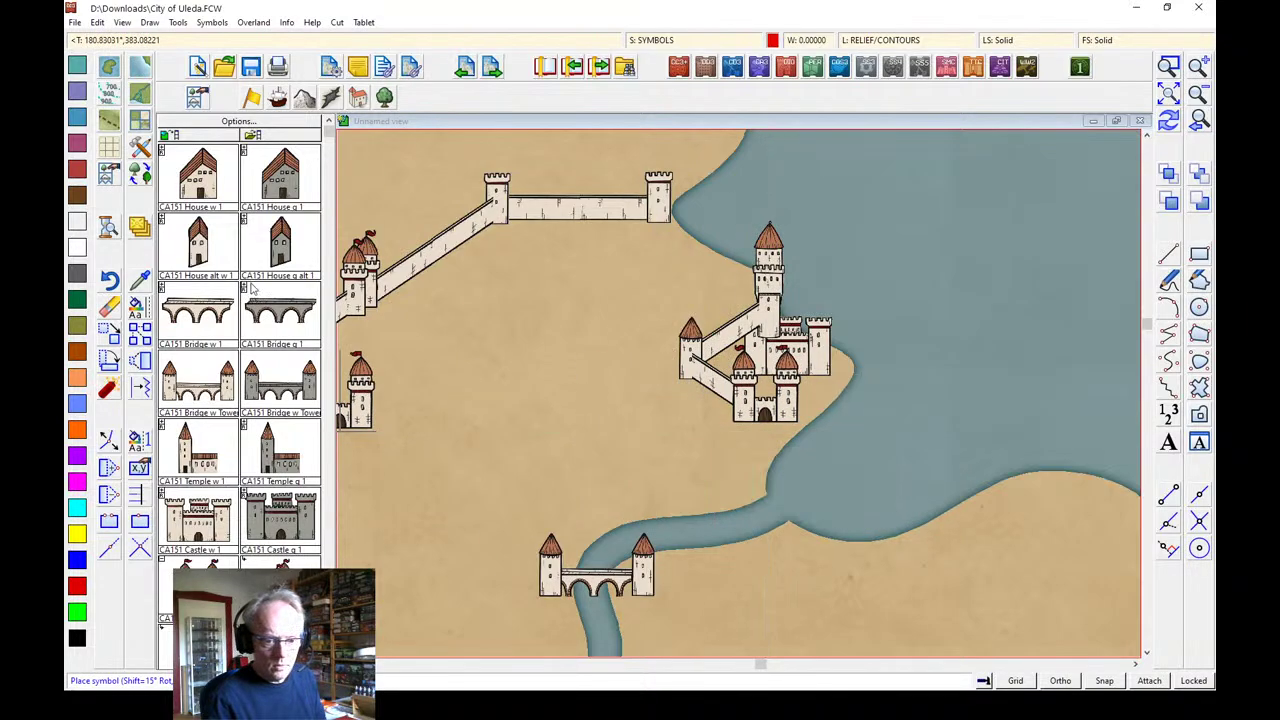
Mirror CA151 Wall w 2 back, run a segment northeast from the castle gate, and end it with a CA151 Tower w 2
{"action": "scroll", "coordinate": [260, 342], "scroll_direction": "down", "scroll_amount": 5}
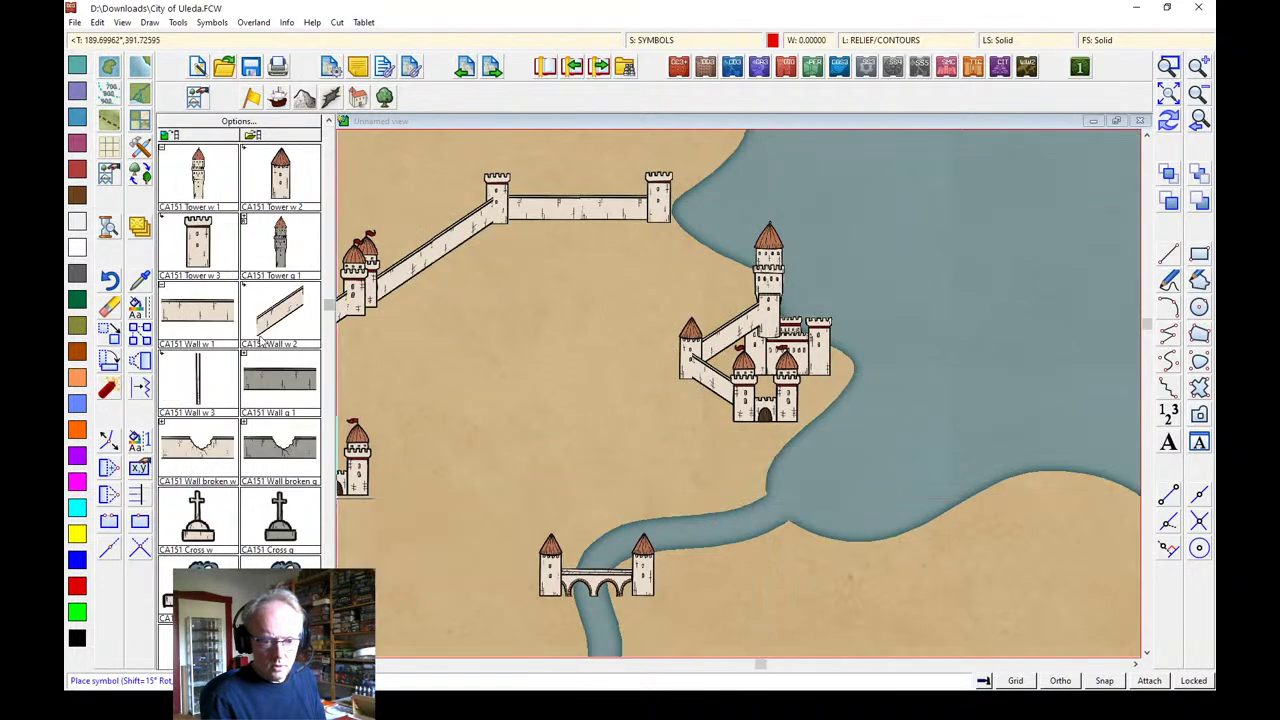
{"action": "left_click", "coordinate": [260, 342]}
{"action": "right_click", "coordinate": [810, 398]}
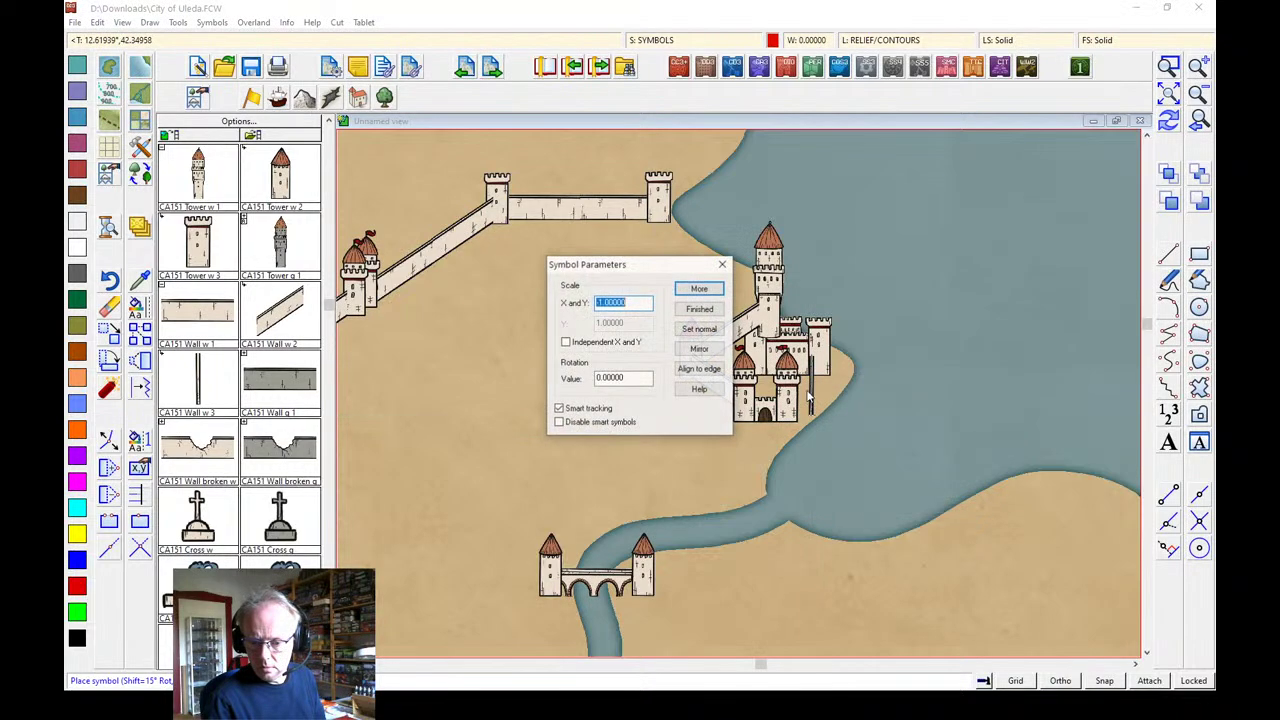
{"action": "left_click", "coordinate": [699, 350]}
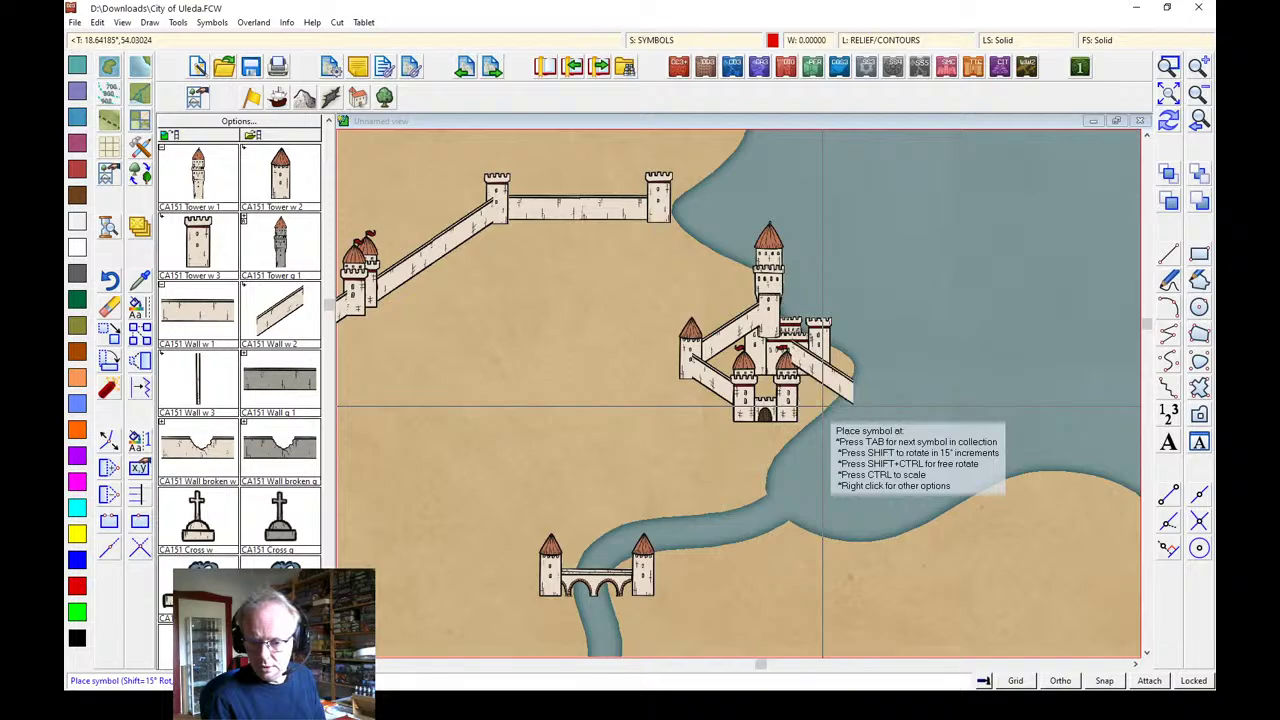
{"action": "right_click", "coordinate": [822, 408]}
{"action": "left_click", "coordinate": [712, 349]}
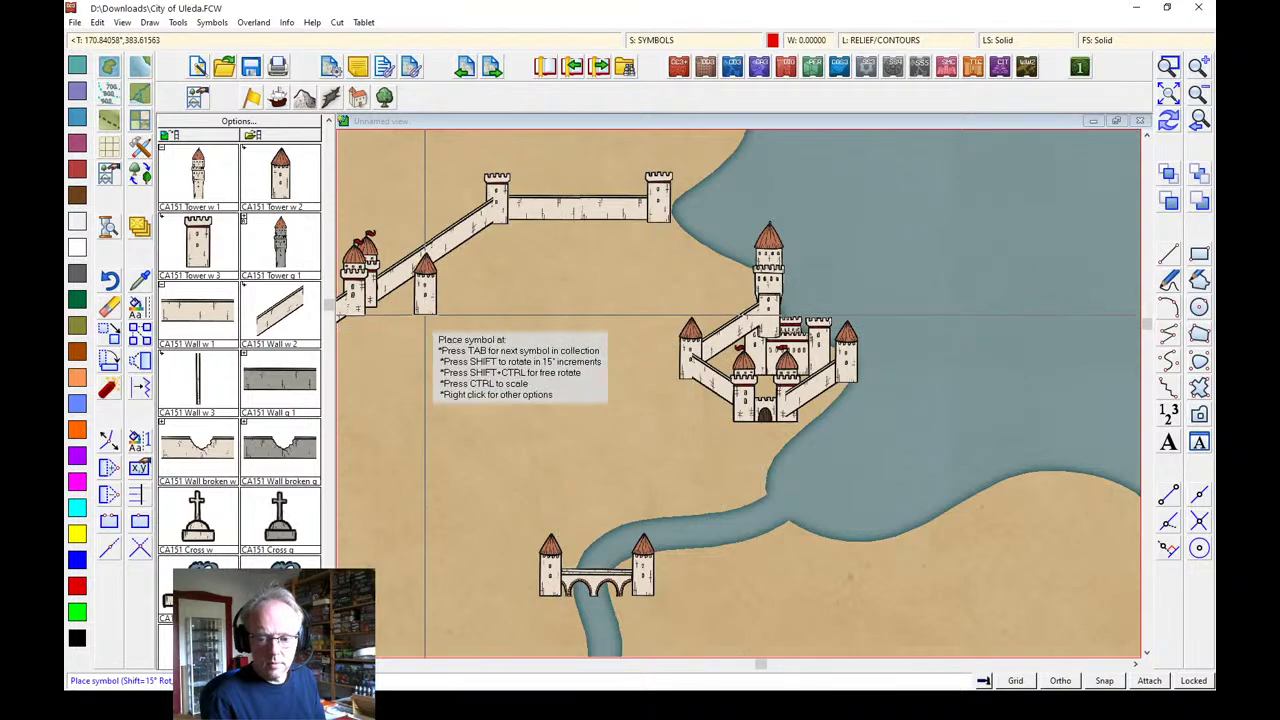
Mirror CA151 Wall w 2 and close the castle enclosure between the keep and the eastern tower
{"action": "left_click", "coordinate": [278, 325]}
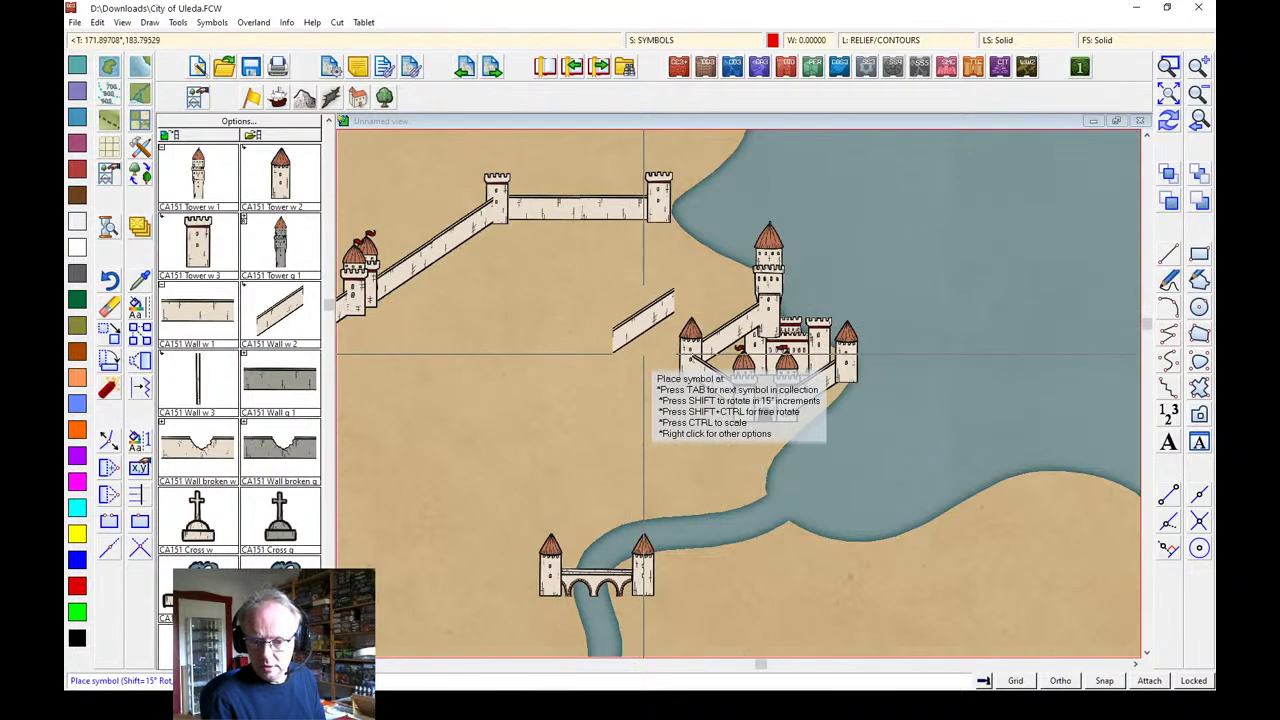
{"action": "right_click", "coordinate": [655, 368]}
{"action": "left_click", "coordinate": [697, 288]}
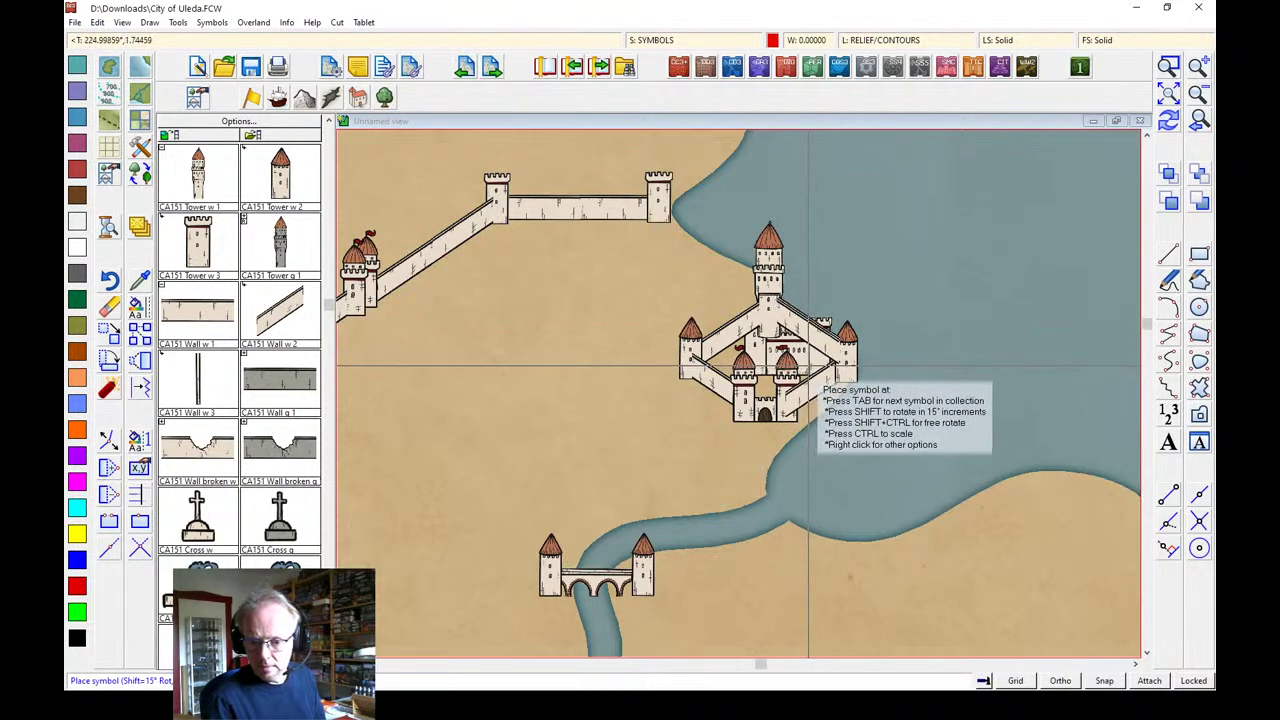
Sort all symbols in the map so the castle's walls, towers and gate overlap correctly
{"action": "left_click", "coordinate": [212, 22]}
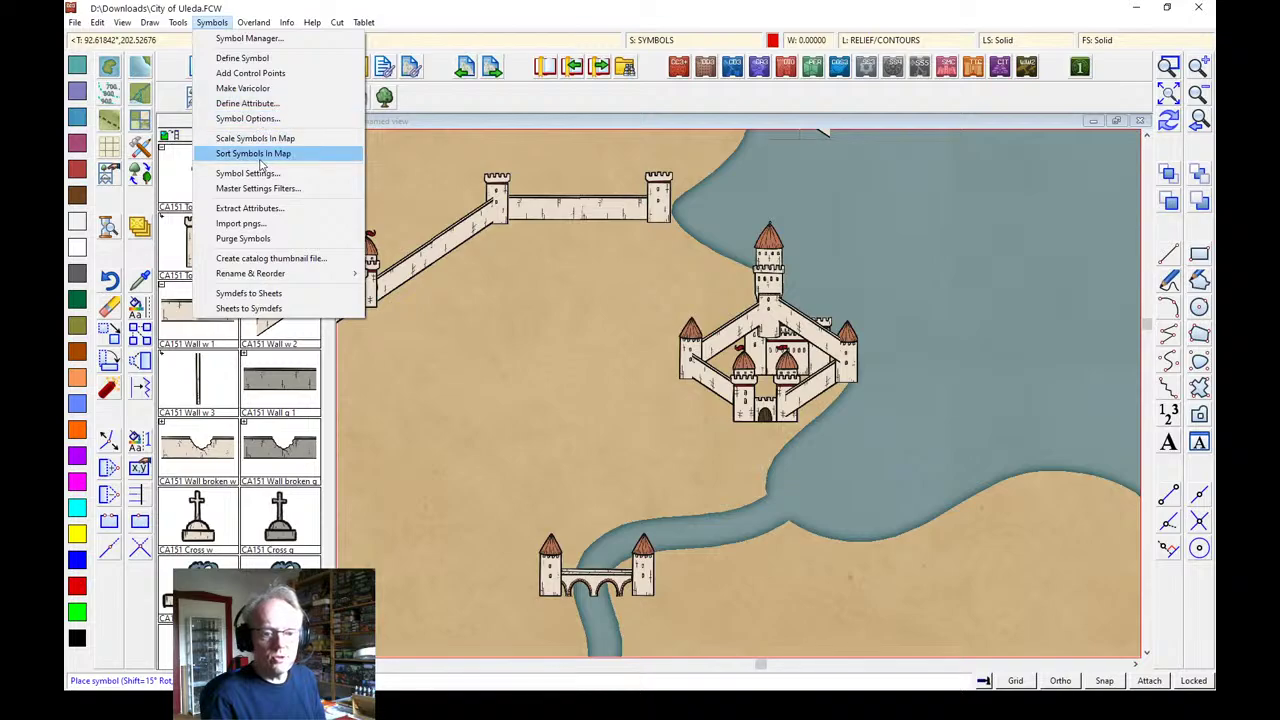
{"action": "left_click", "coordinate": [270, 152]}
{"action": "right_click", "coordinate": [527, 254]}
{"action": "left_click", "coordinate": [552, 310]}
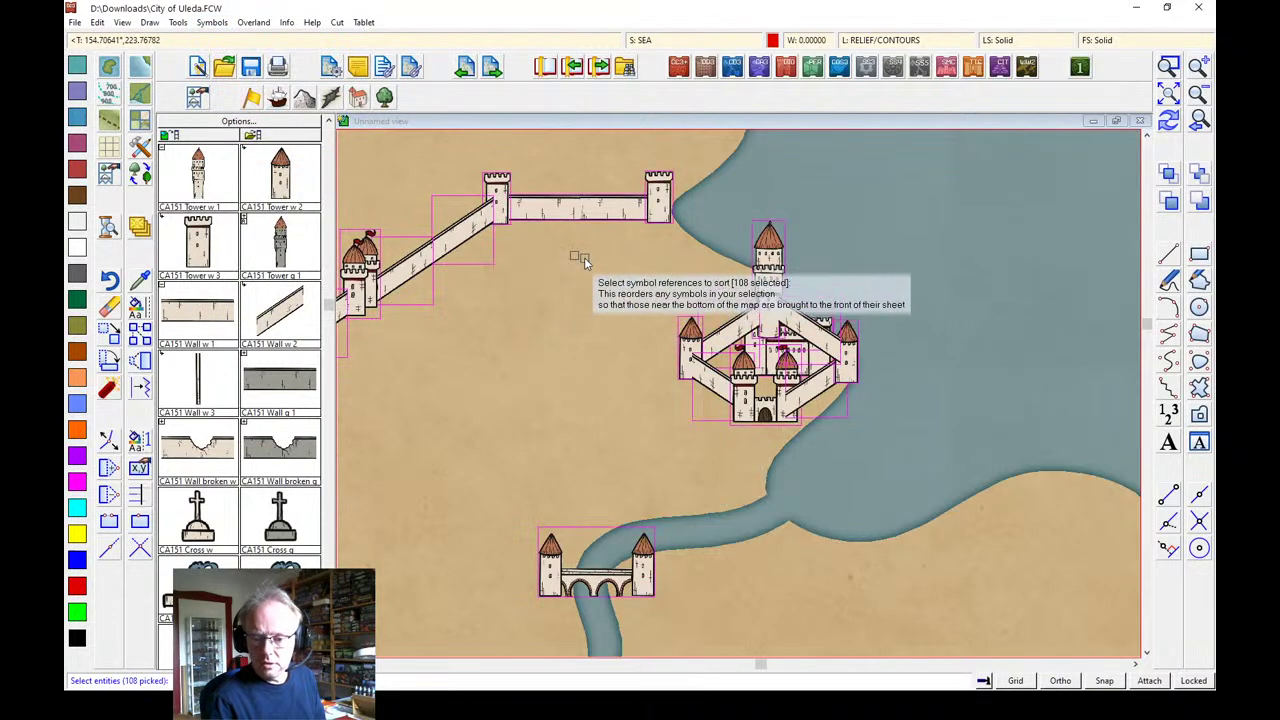
{"action": "right_click", "coordinate": [535, 253]}
{"action": "left_click", "coordinate": [558, 260]}
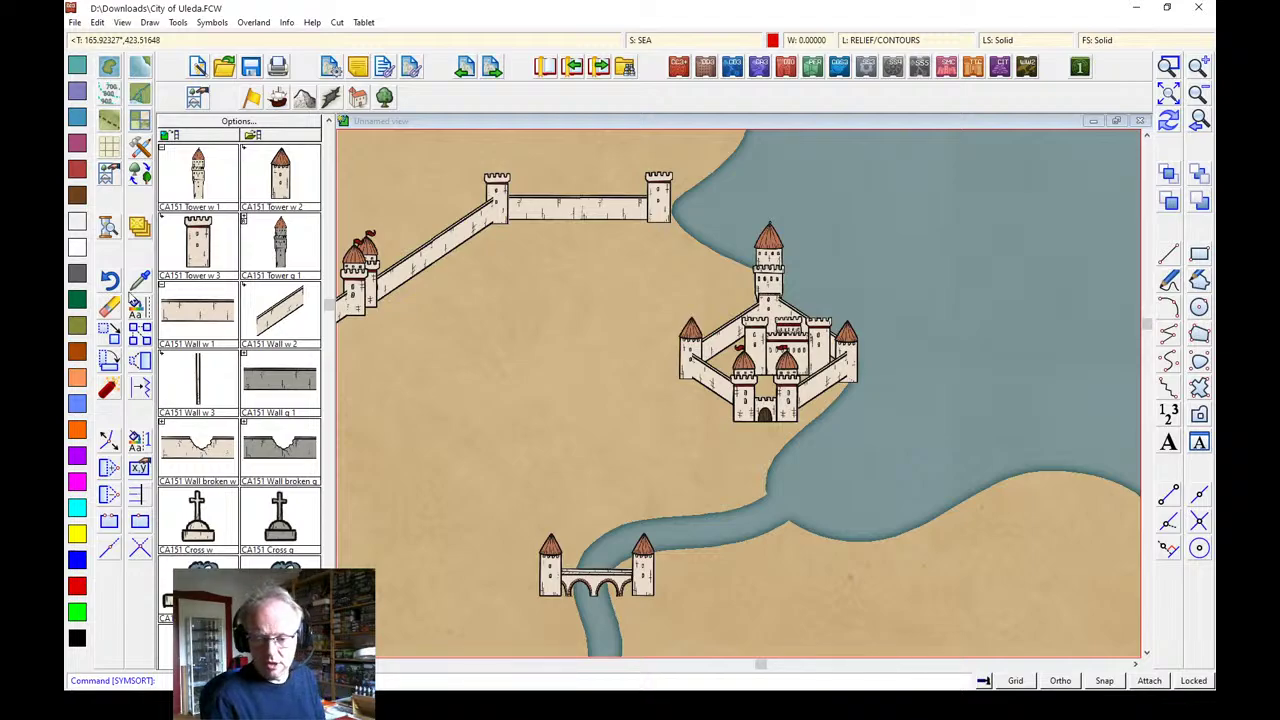
Move the castle's eastern tower slightly east so it meets the wall ends, and redraw the map
{"action": "left_click", "coordinate": [139, 336]}
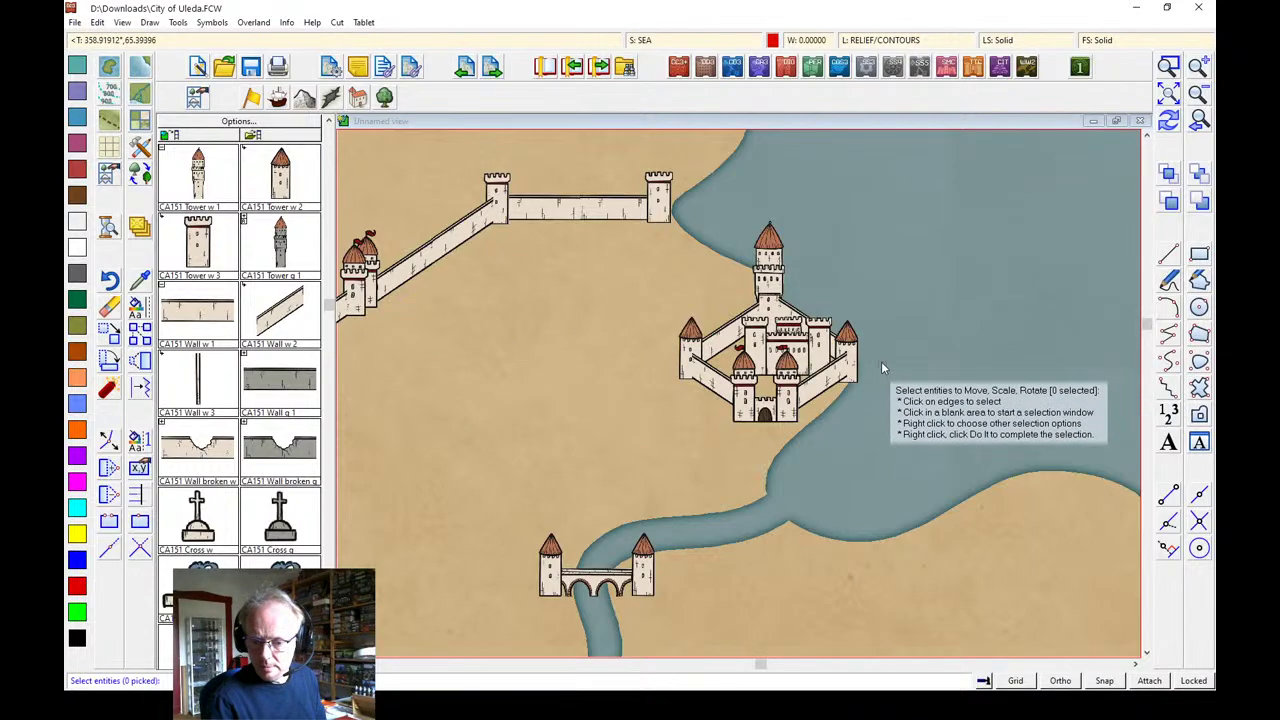
{"action": "left_click", "coordinate": [848, 330]}
{"action": "right_click", "coordinate": [898, 356]}
{"action": "left_click", "coordinate": [849, 377]}
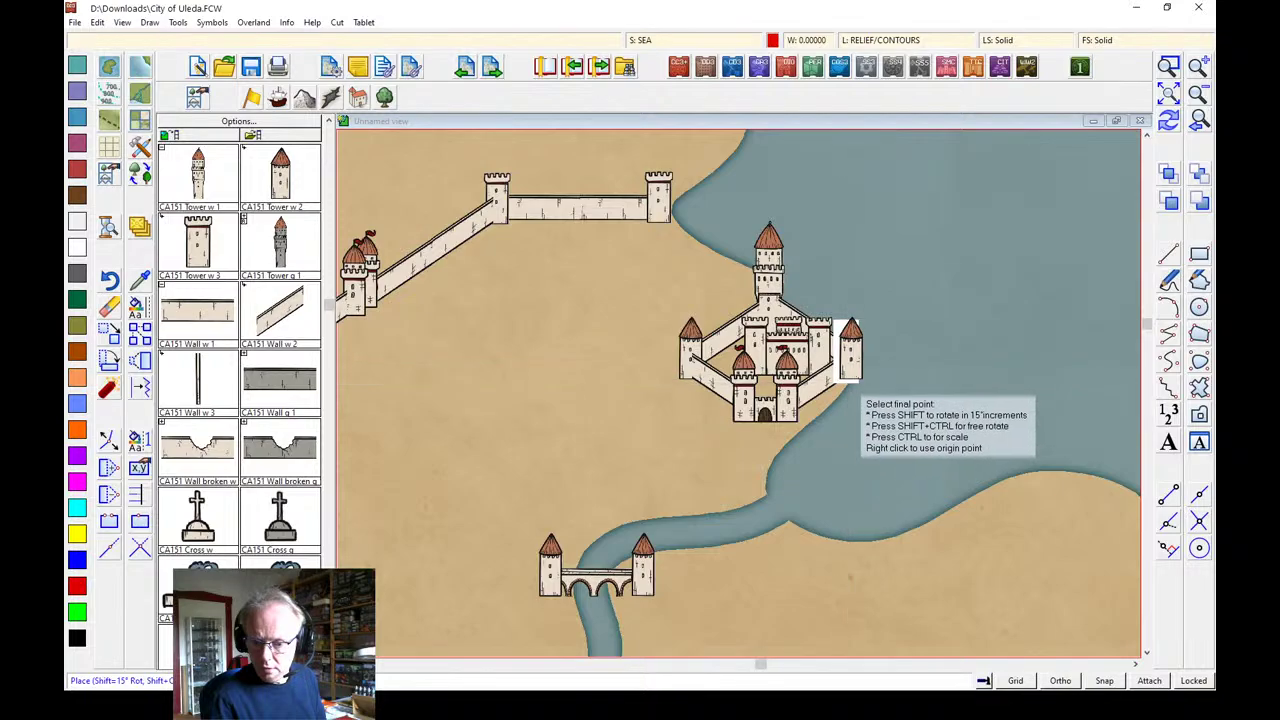
{"action": "left_click", "coordinate": [857, 381]}
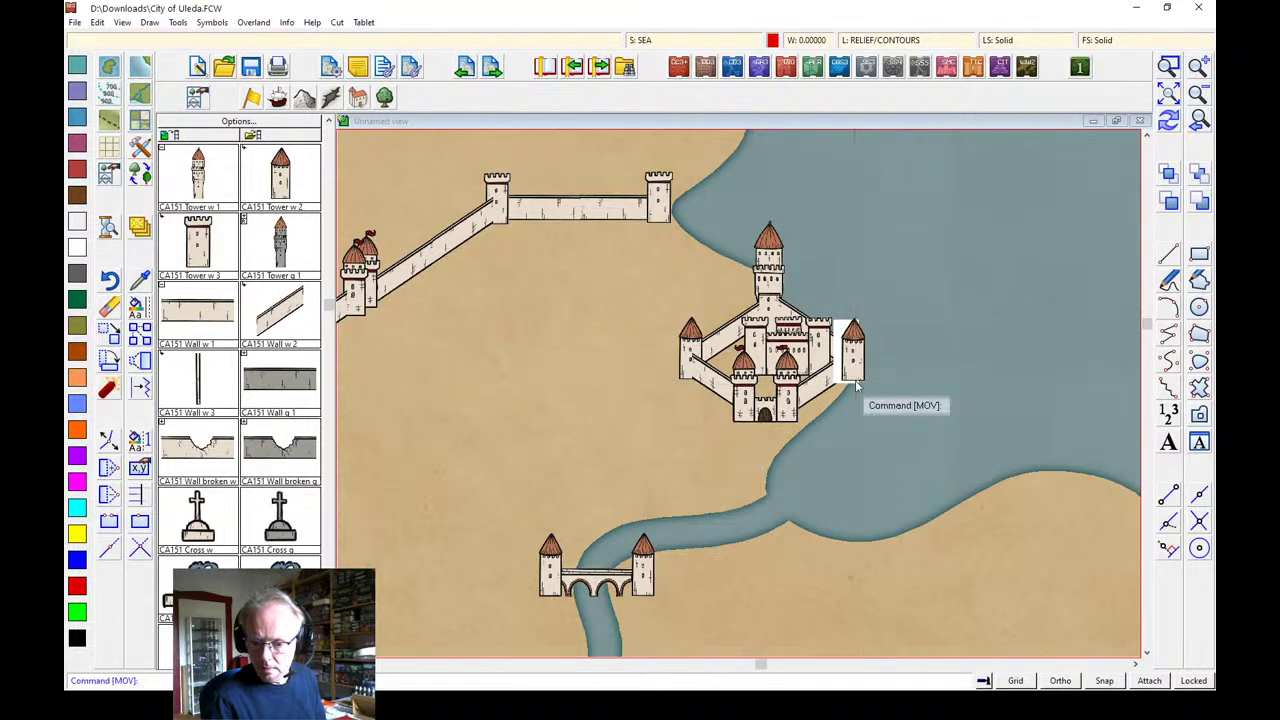
{"action": "left_click", "coordinate": [1168, 121]}
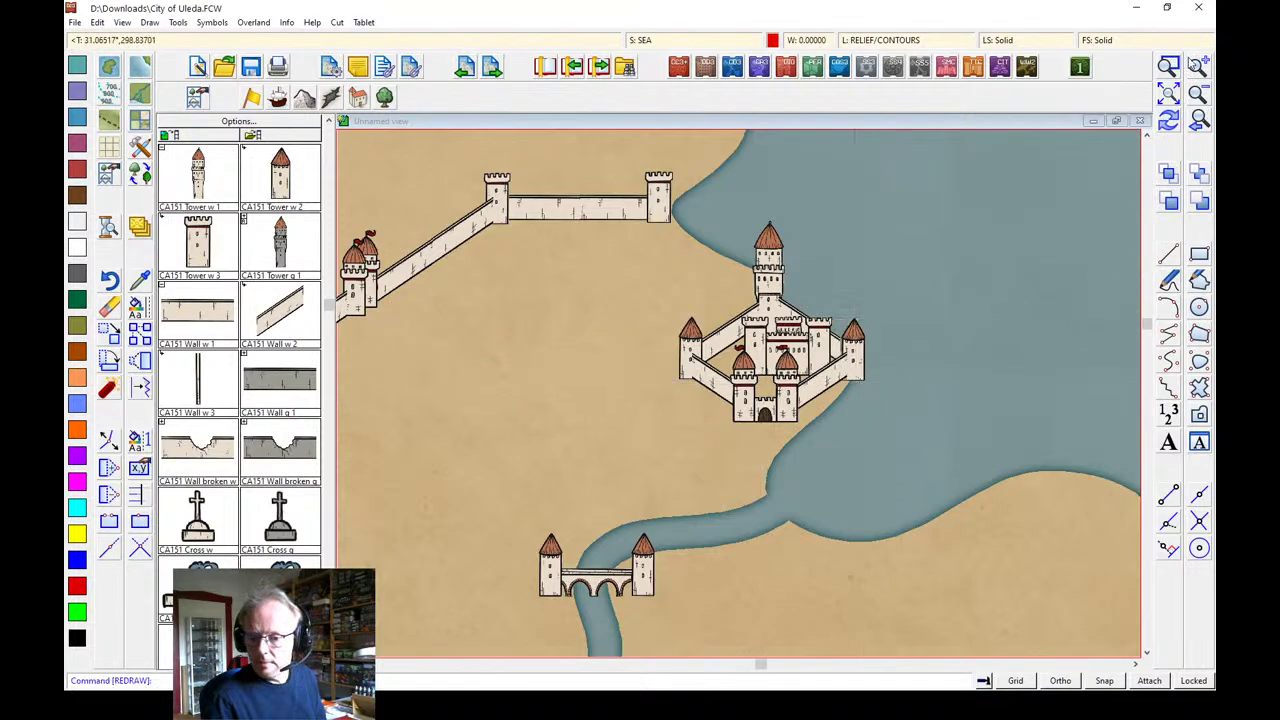
Move the castle's eastern tower slightly west toward the ends of its two walls and redraw the map
{"action": "left_click", "coordinate": [672, 281]}
{"action": "left_click", "coordinate": [830, 432]}
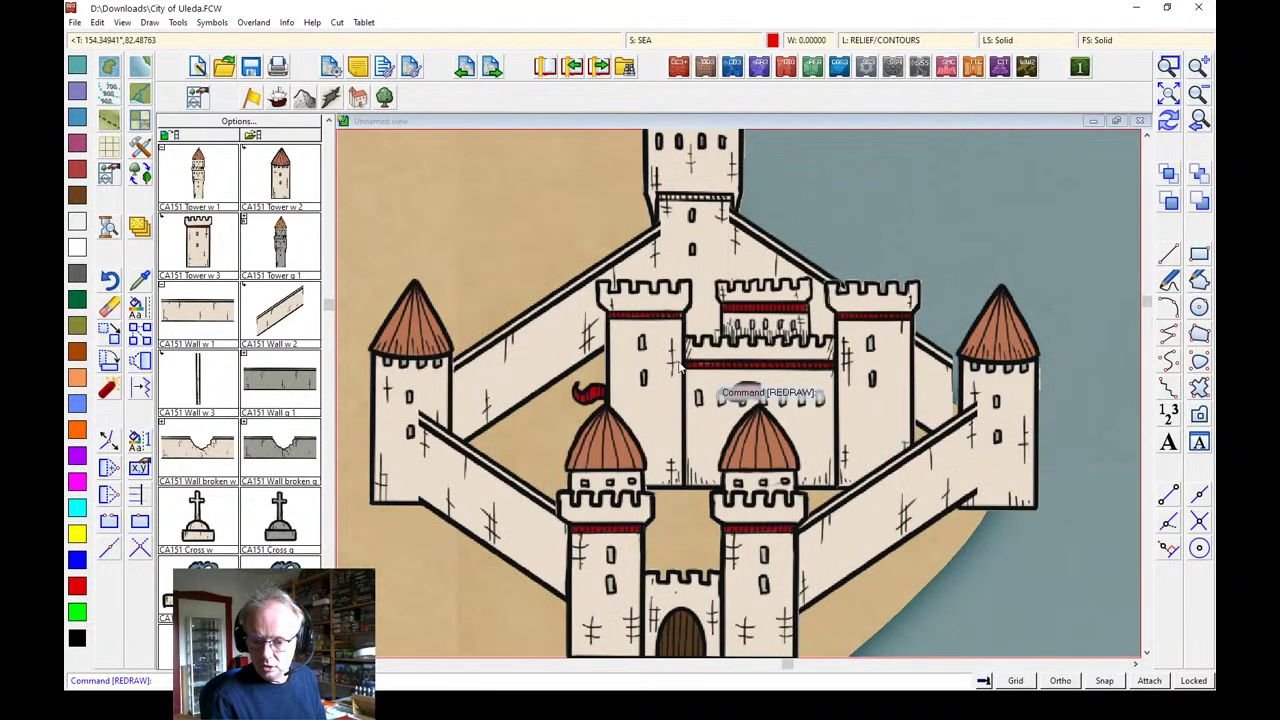
{"action": "left_click", "coordinate": [110, 333]}
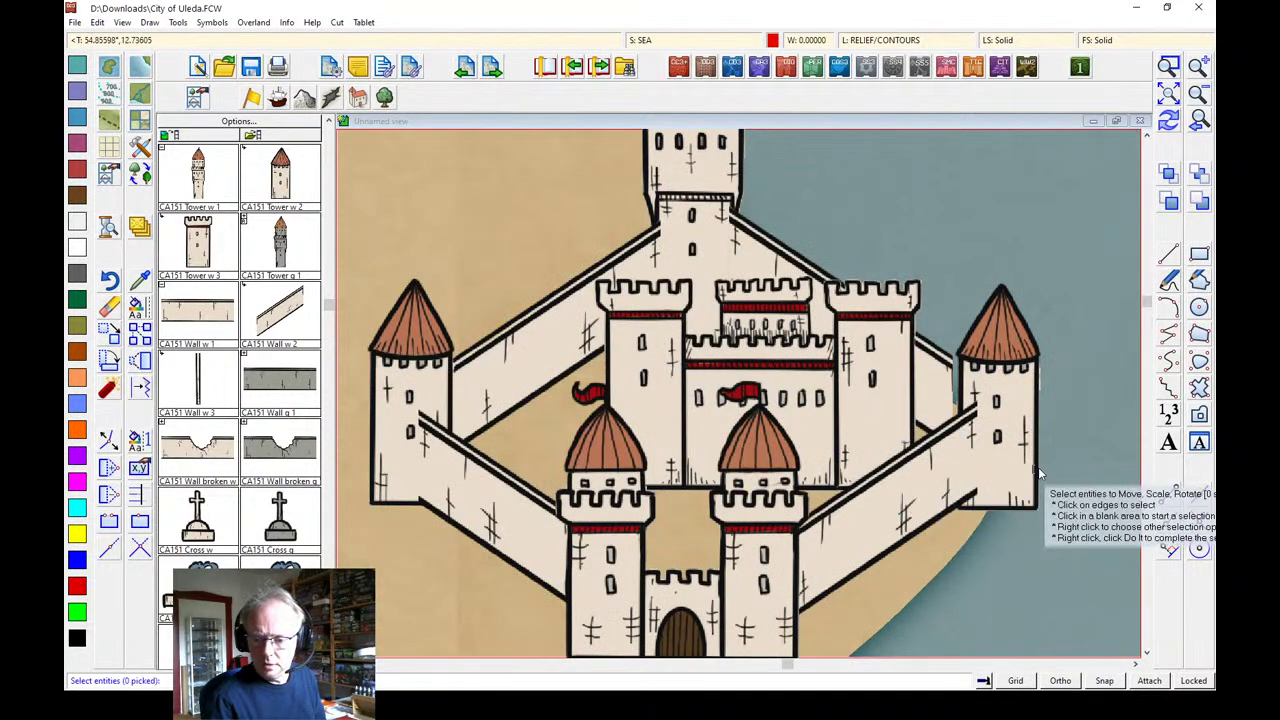
{"action": "left_click", "coordinate": [1030, 438]}
{"action": "right_click", "coordinate": [1030, 435]}
{"action": "left_click", "coordinate": [1030, 437]}
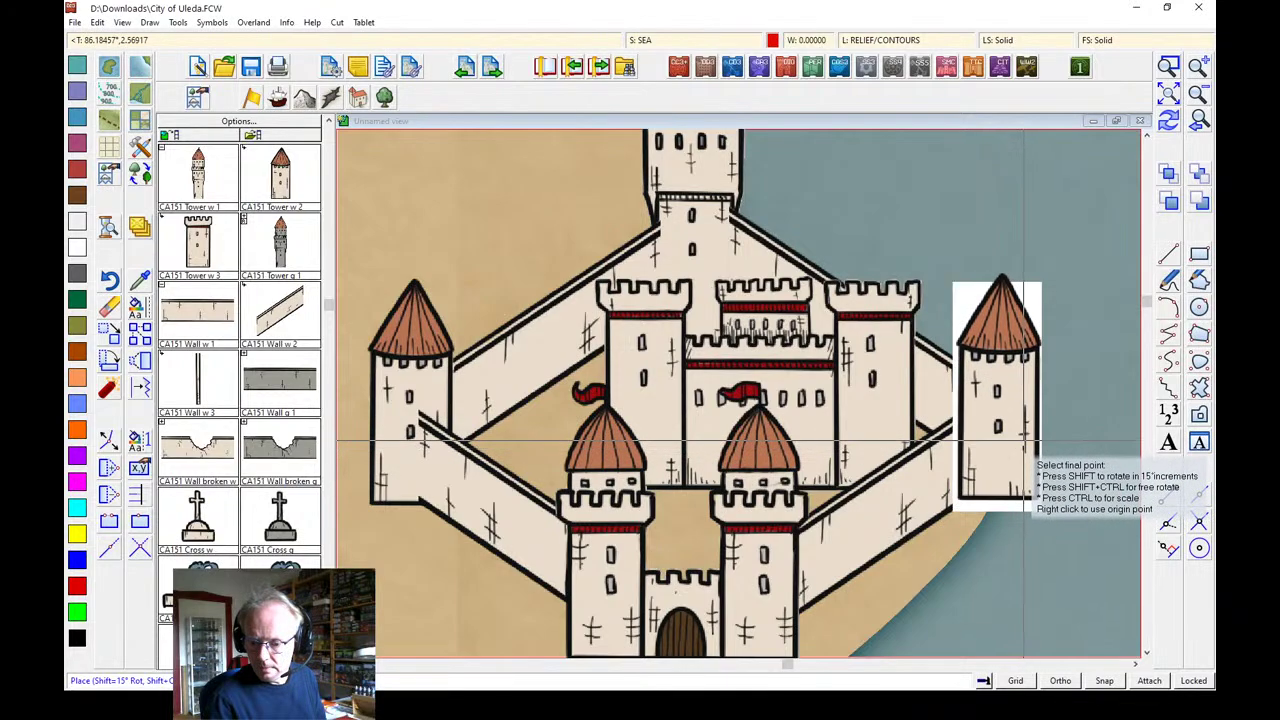
{"action": "left_click", "coordinate": [1020, 442]}
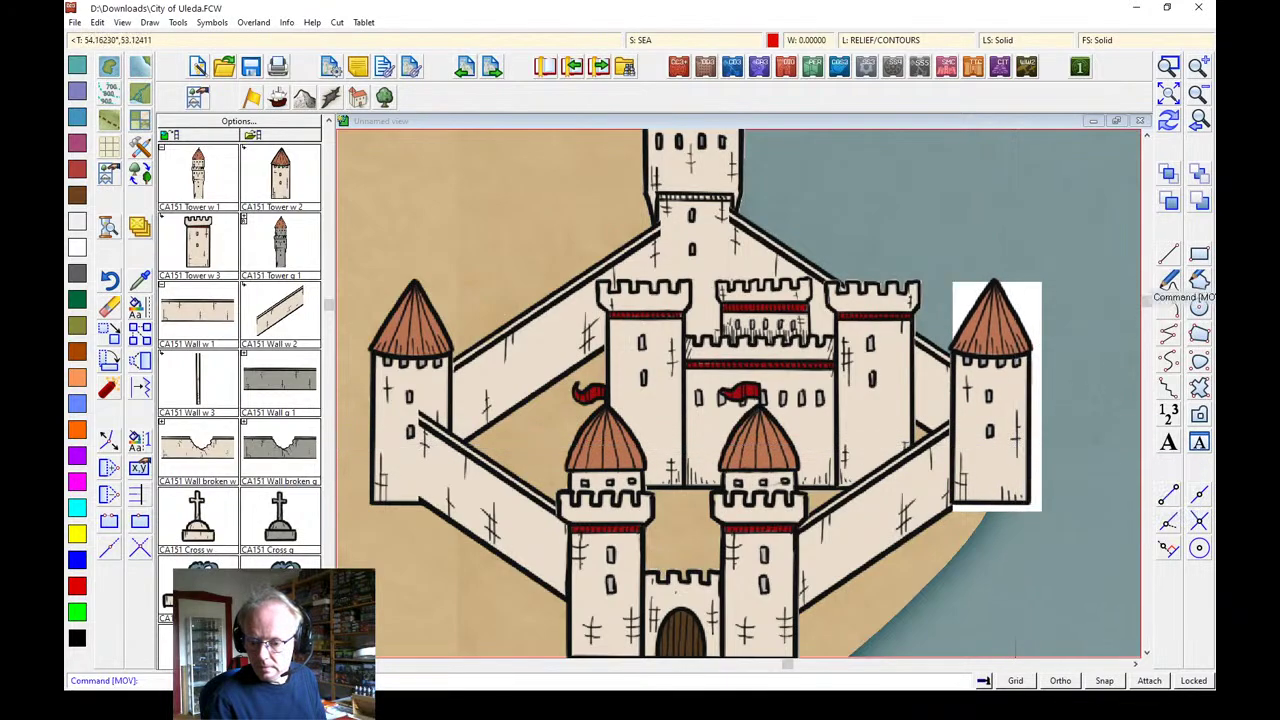
{"action": "left_click", "coordinate": [1170, 121]}
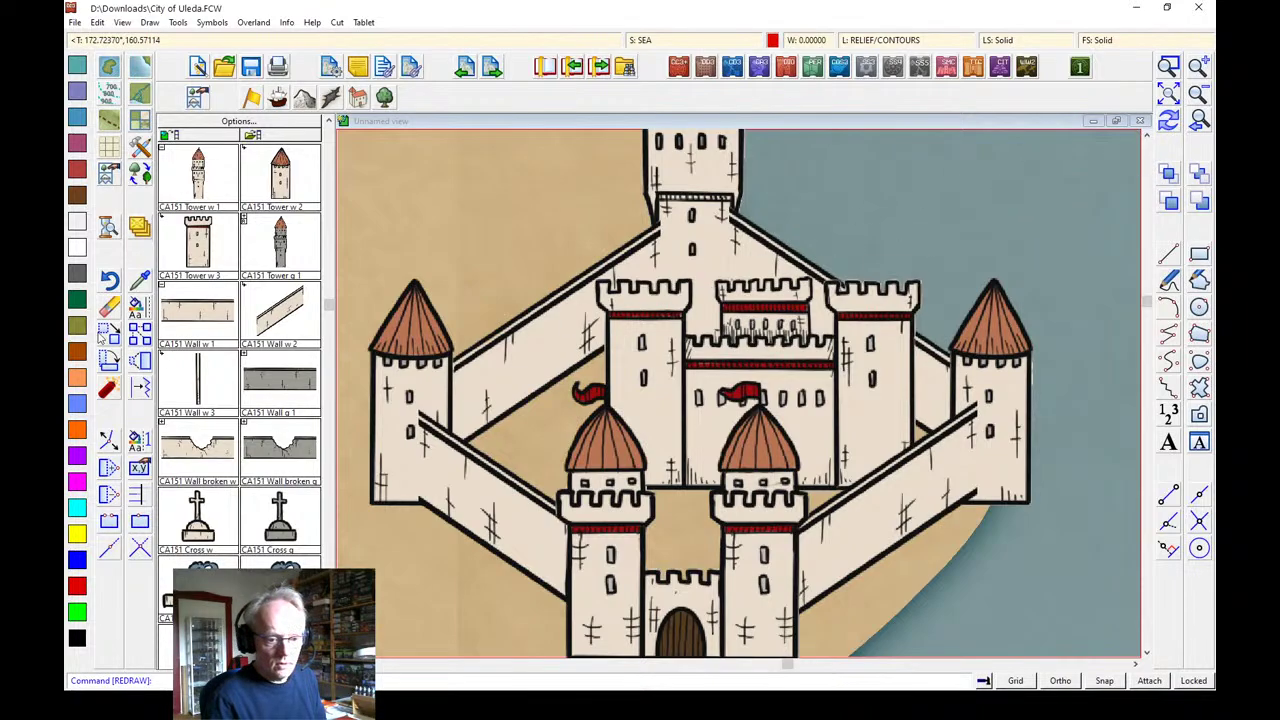
Nudge the castle's eastern tower a little further west and slightly north, and redraw the map
{"action": "left_click", "coordinate": [108, 333]}
{"action": "left_click", "coordinate": [990, 380]}
{"action": "right_click", "coordinate": [998, 362]}
{"action": "left_click", "coordinate": [1004, 367]}
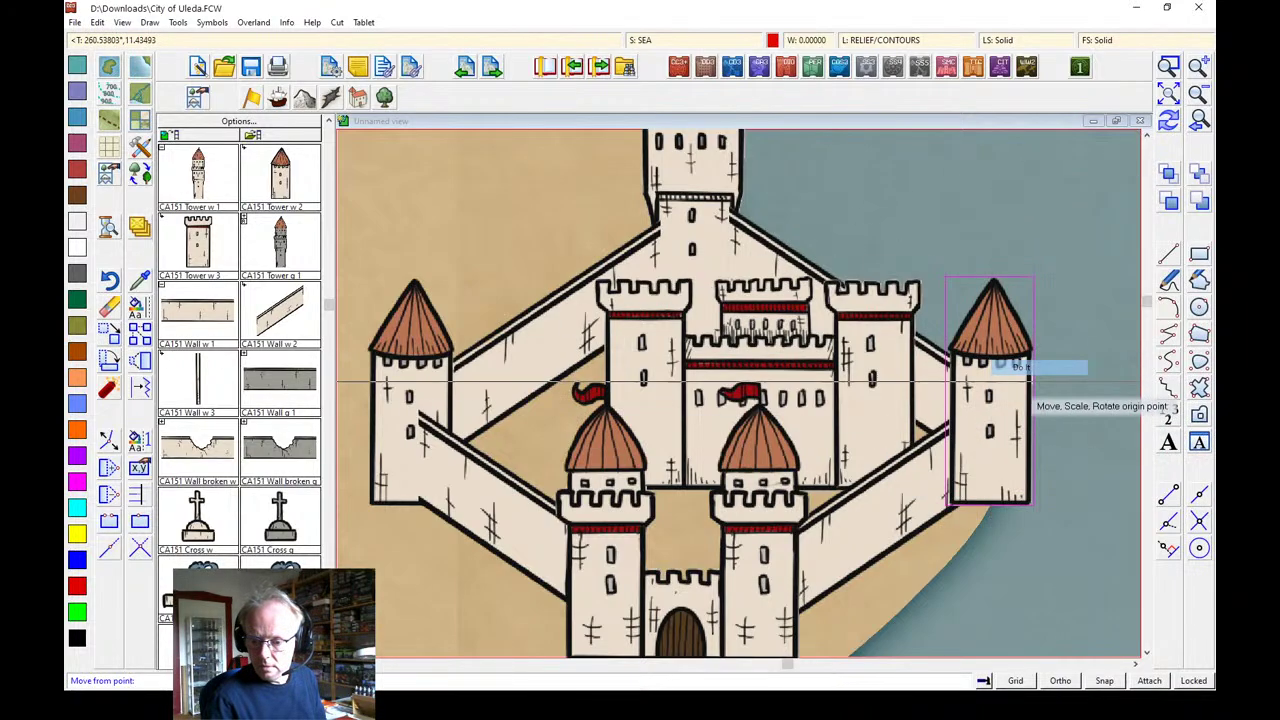
{"action": "left_click", "coordinate": [1005, 398]}
{"action": "left_click", "coordinate": [1166, 128]}
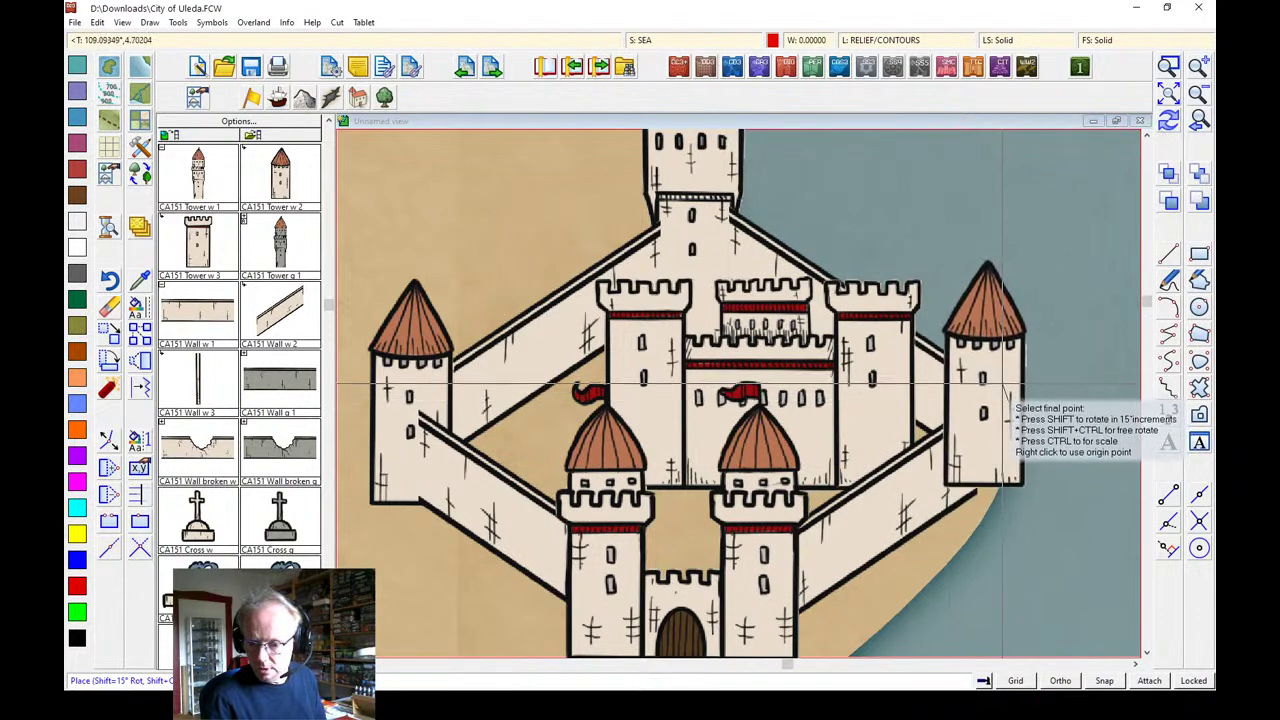
{"action": "left_click", "coordinate": [1004, 390]}
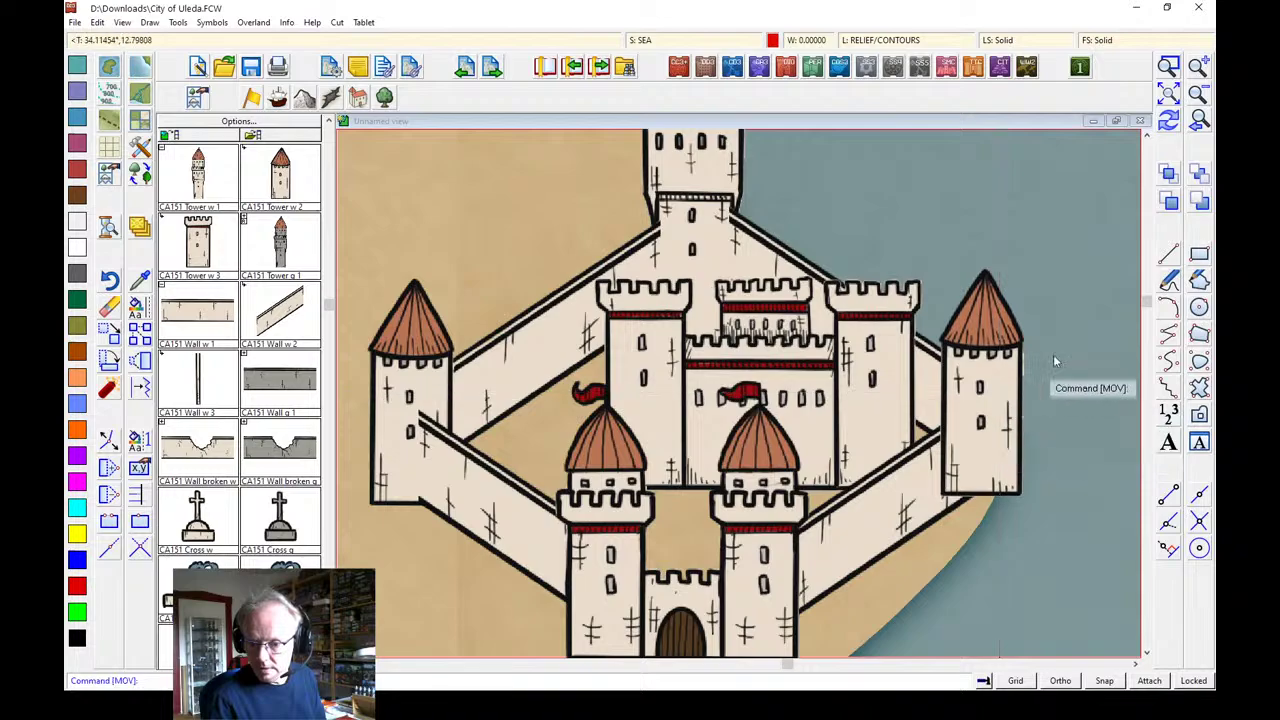
{"action": "left_click", "coordinate": [1168, 120]}
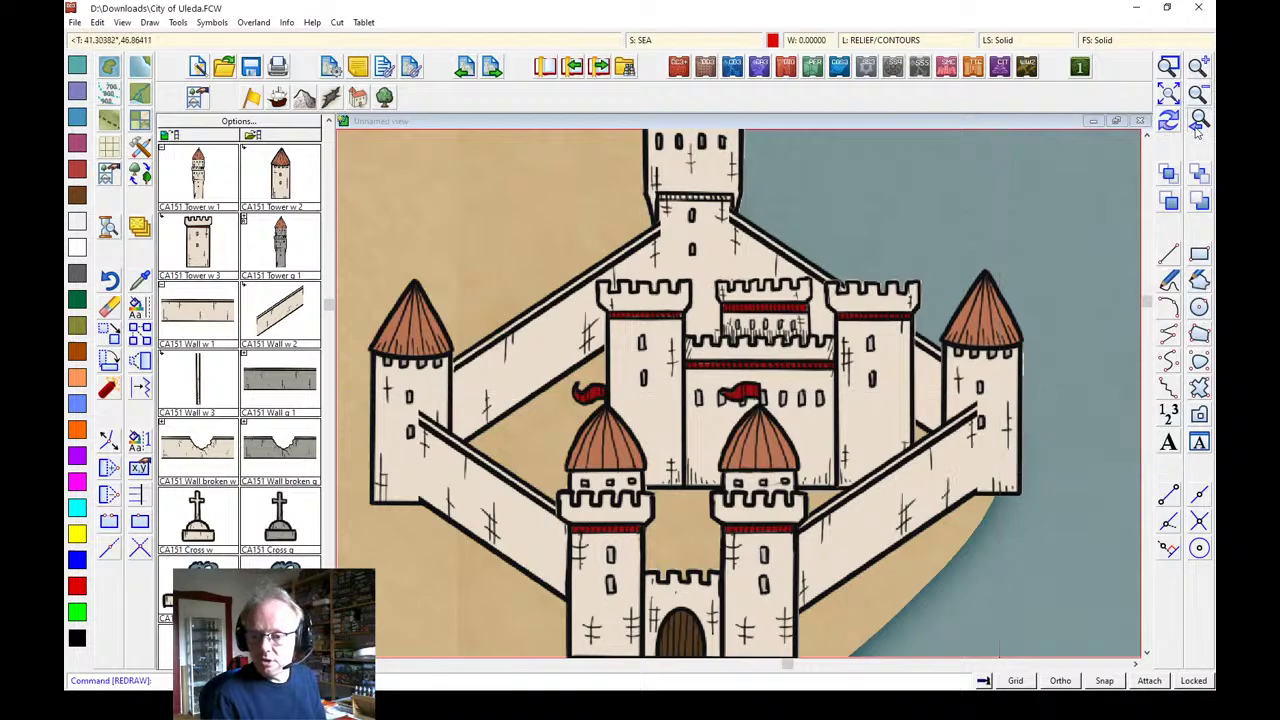
Build a cathedral west of the castle from the CA151 Temple w 1 collection, combining the twin-towered front with the domed building
{"action": "left_click", "coordinate": [1196, 126]}
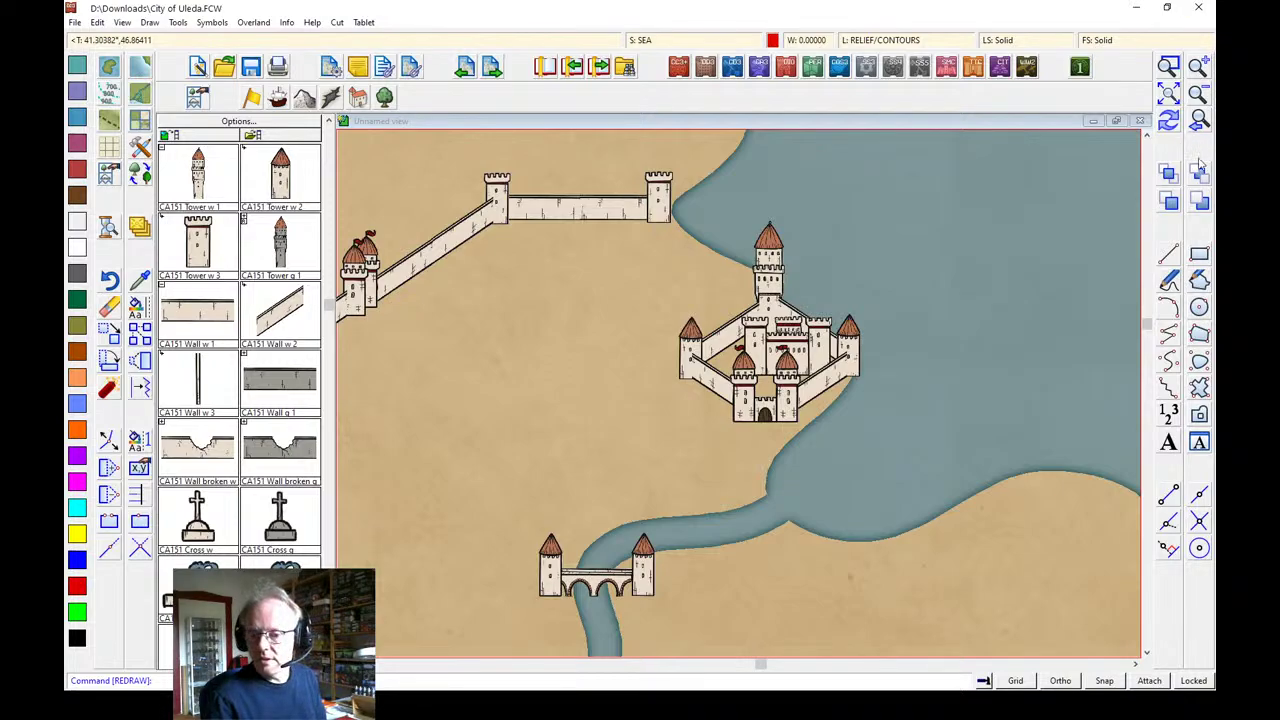
{"action": "left_click", "coordinate": [1199, 127]}
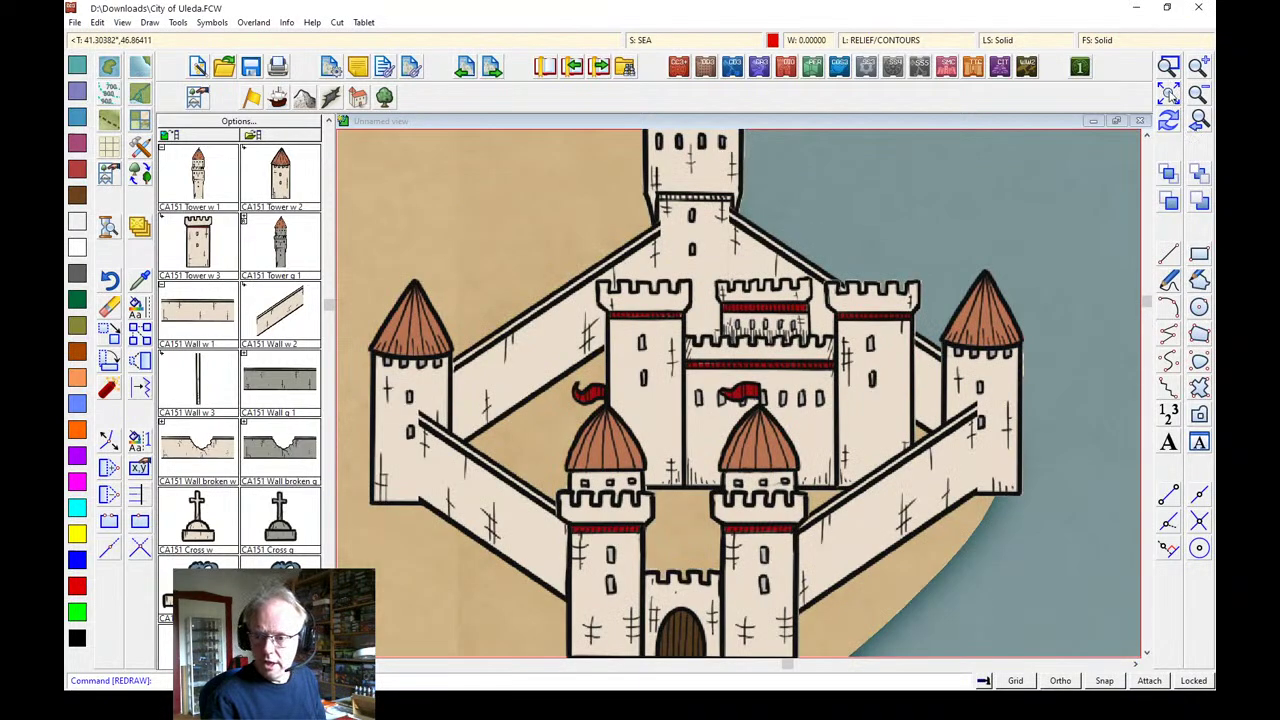
{"action": "left_click", "coordinate": [1168, 93]}
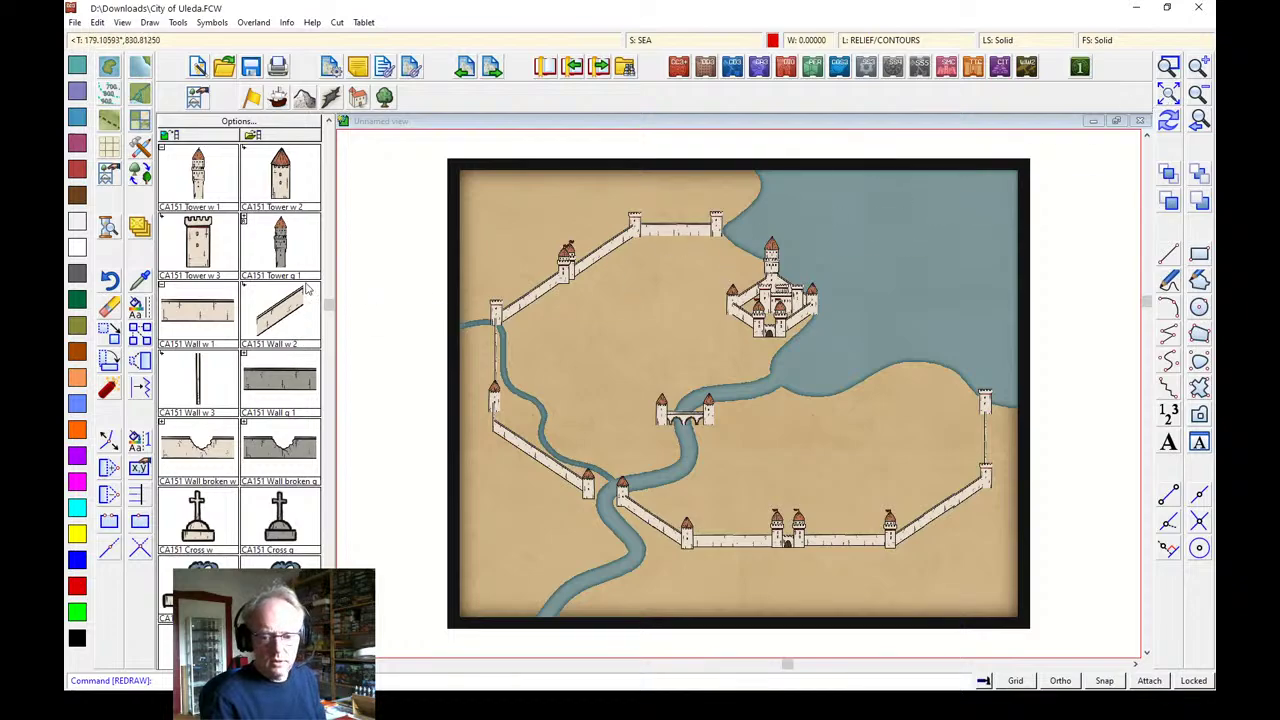
{"action": "left_click", "coordinate": [329, 170]}
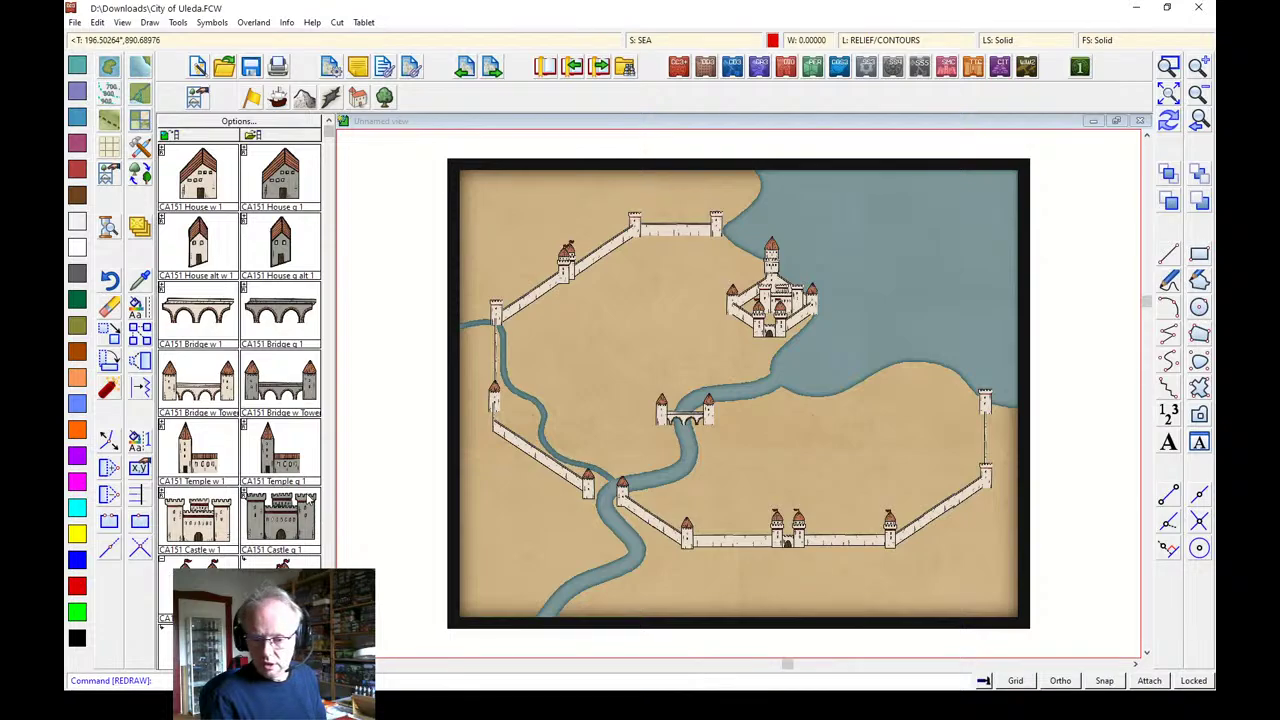
{"action": "left_click", "coordinate": [188, 440]}
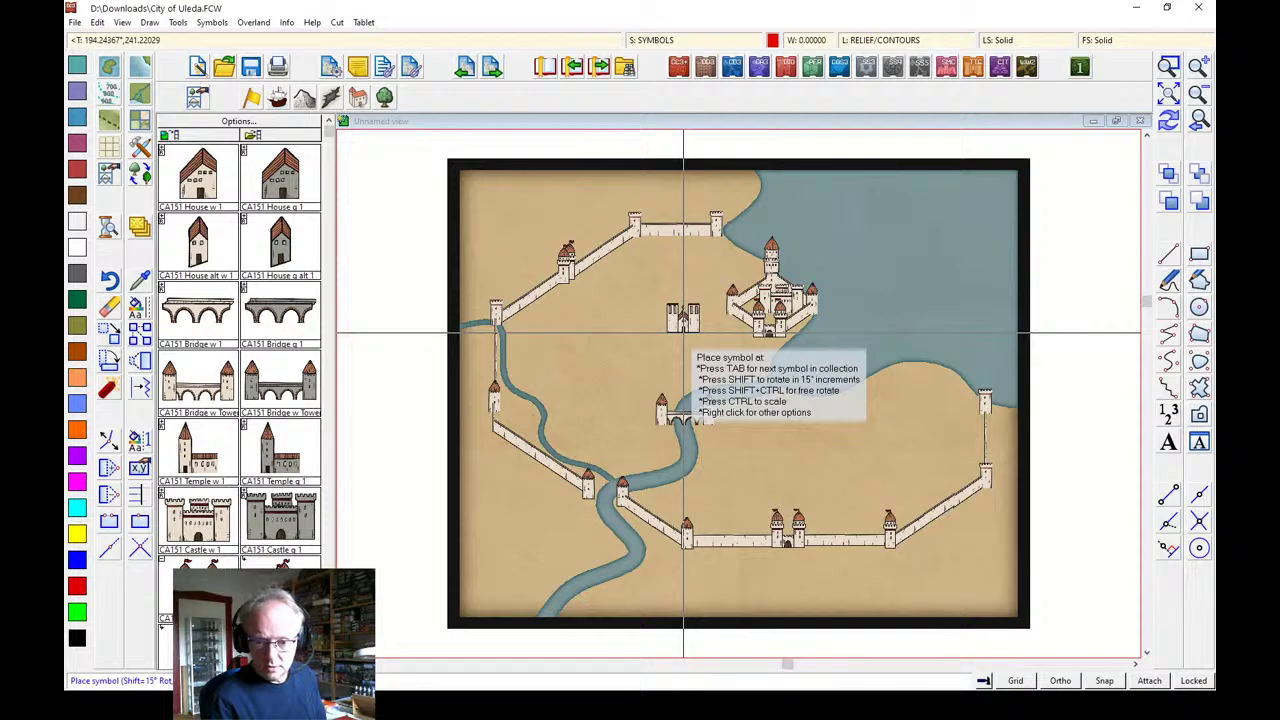
{"action": "left_click", "coordinate": [684, 331]}
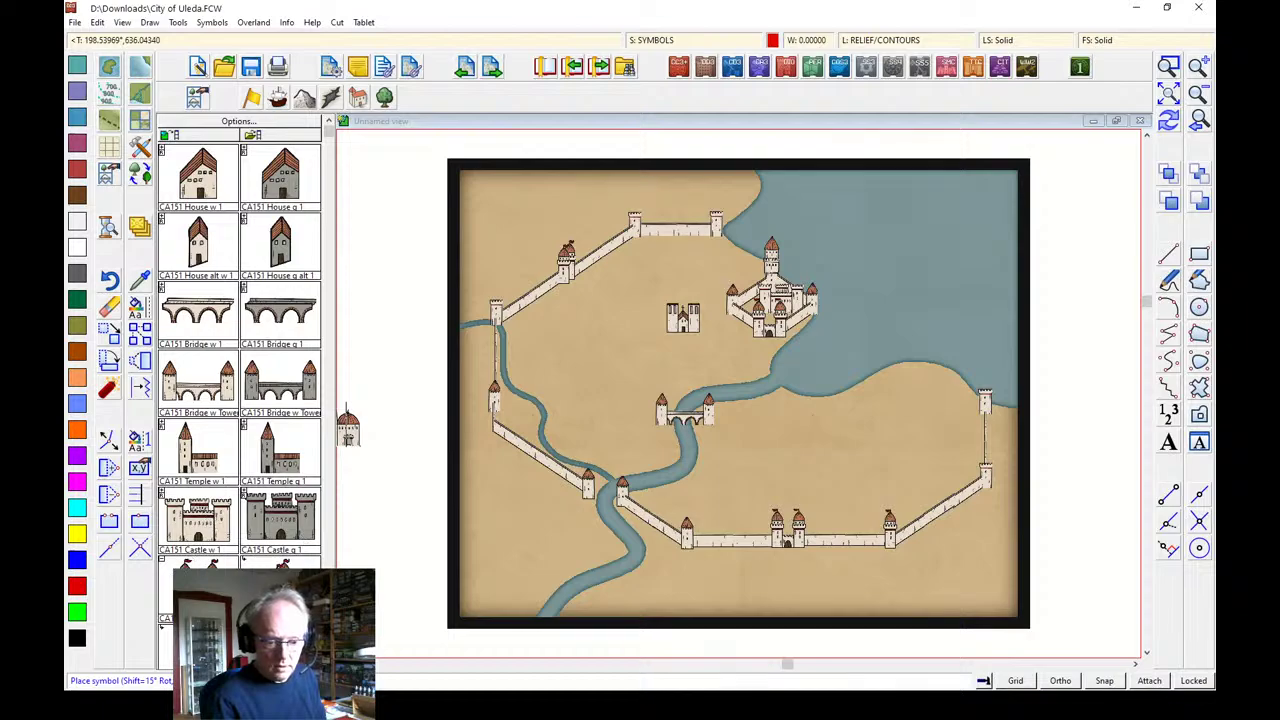
{"action": "left_click", "coordinate": [683, 318]}
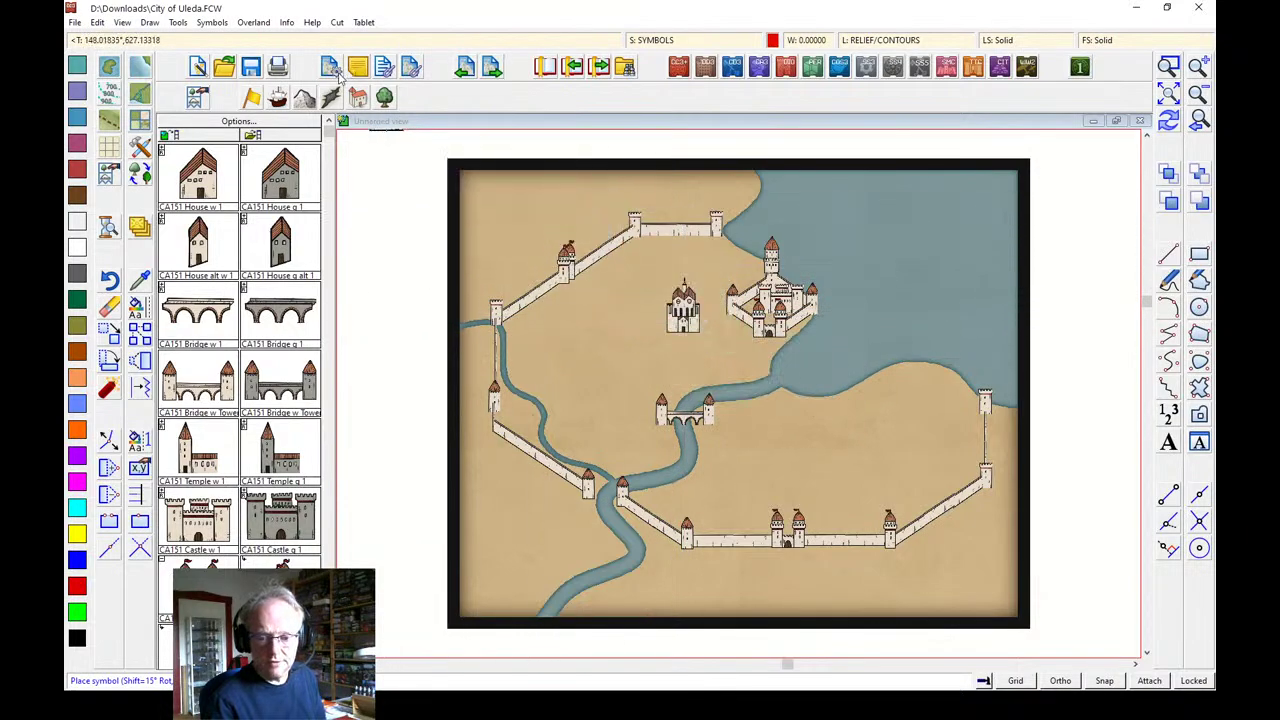
Sort all symbols in the map so the cathedral's front overlaps its domed part
{"action": "left_click", "coordinate": [211, 22]}
{"action": "left_click", "coordinate": [260, 153]}
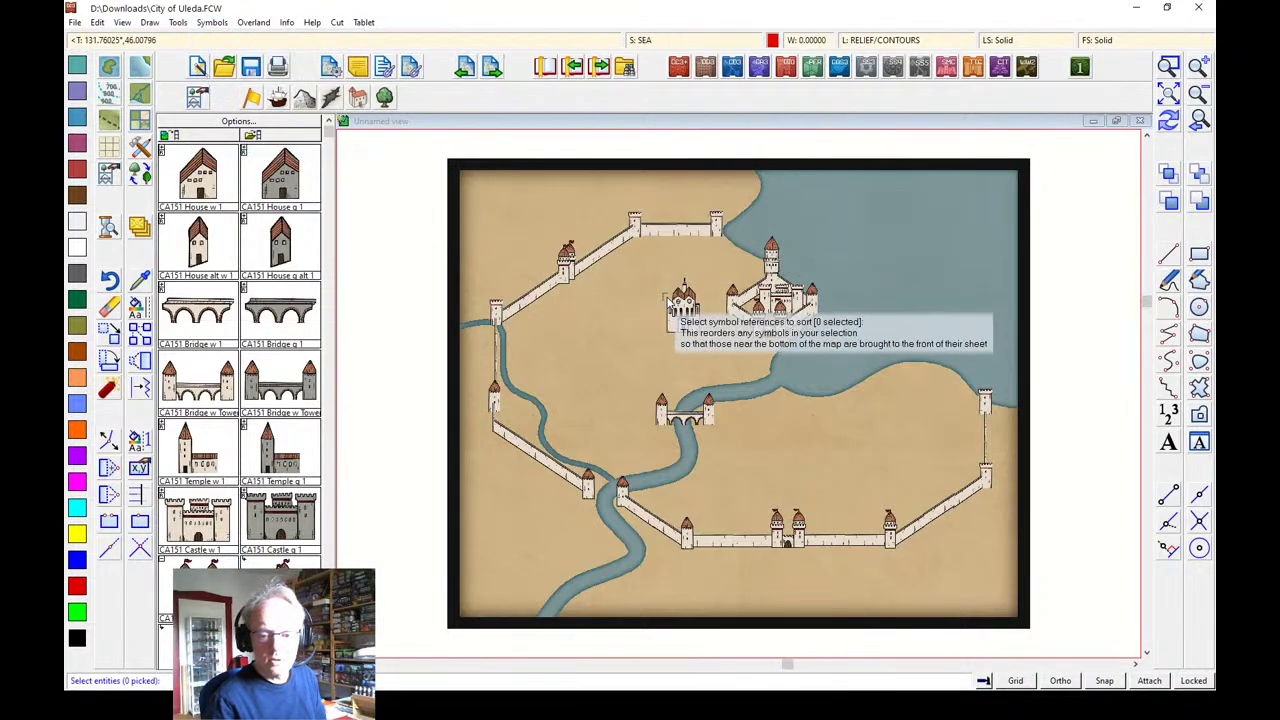
{"action": "right_click", "coordinate": [660, 300]}
{"action": "left_click", "coordinate": [660, 353]}
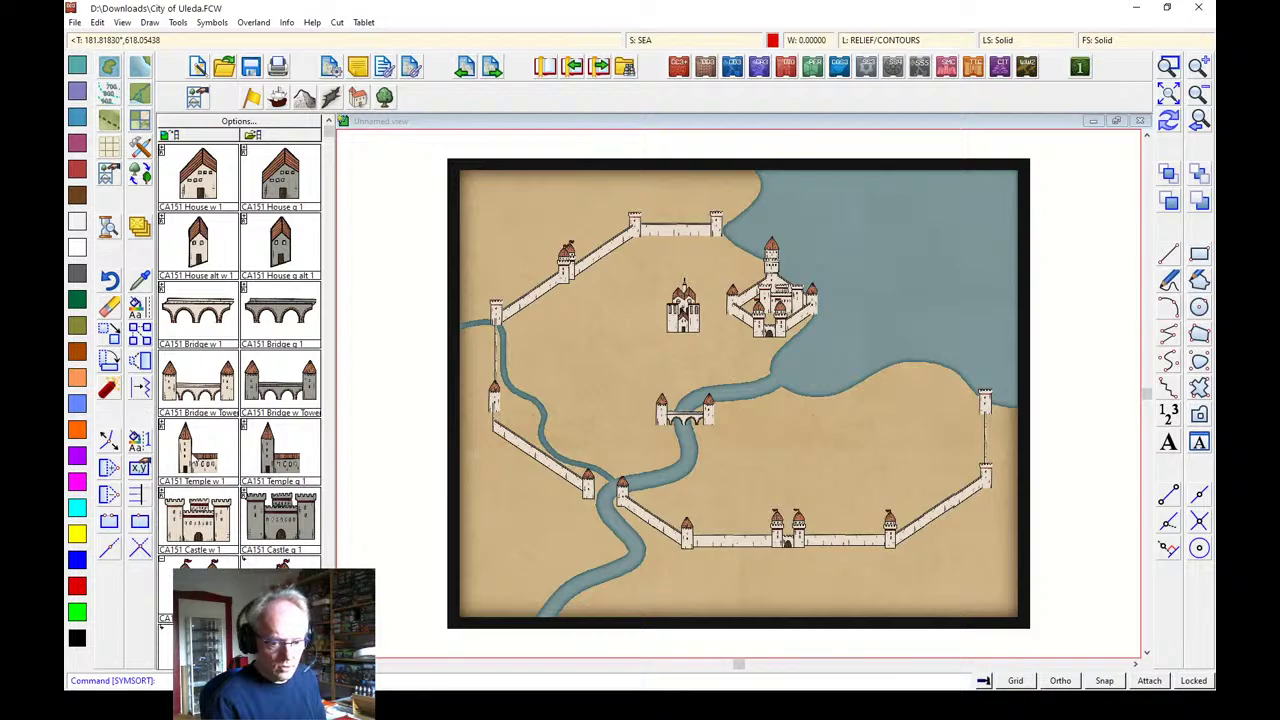
Place a CA151 Temple w 1 with its tower to the east in the city's western part, and a fountain south of the cathedral
{"action": "left_click", "coordinate": [197, 450]}
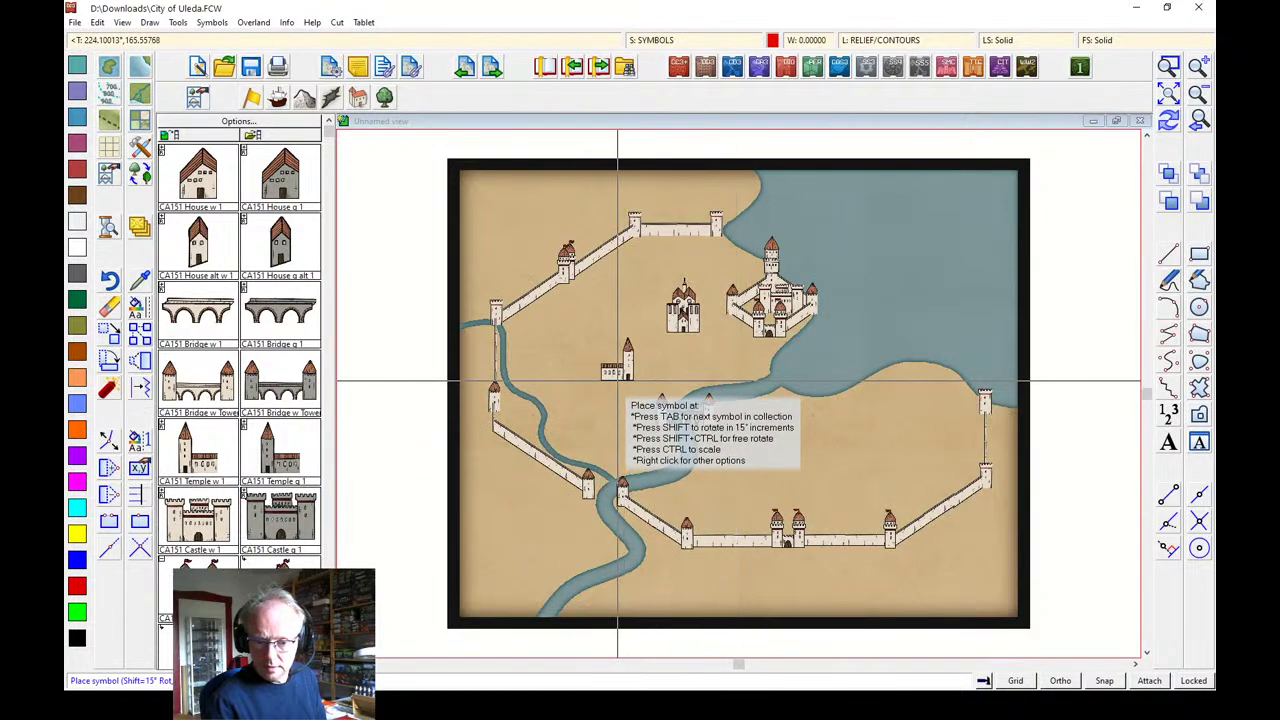
{"action": "left_click", "coordinate": [575, 372]}
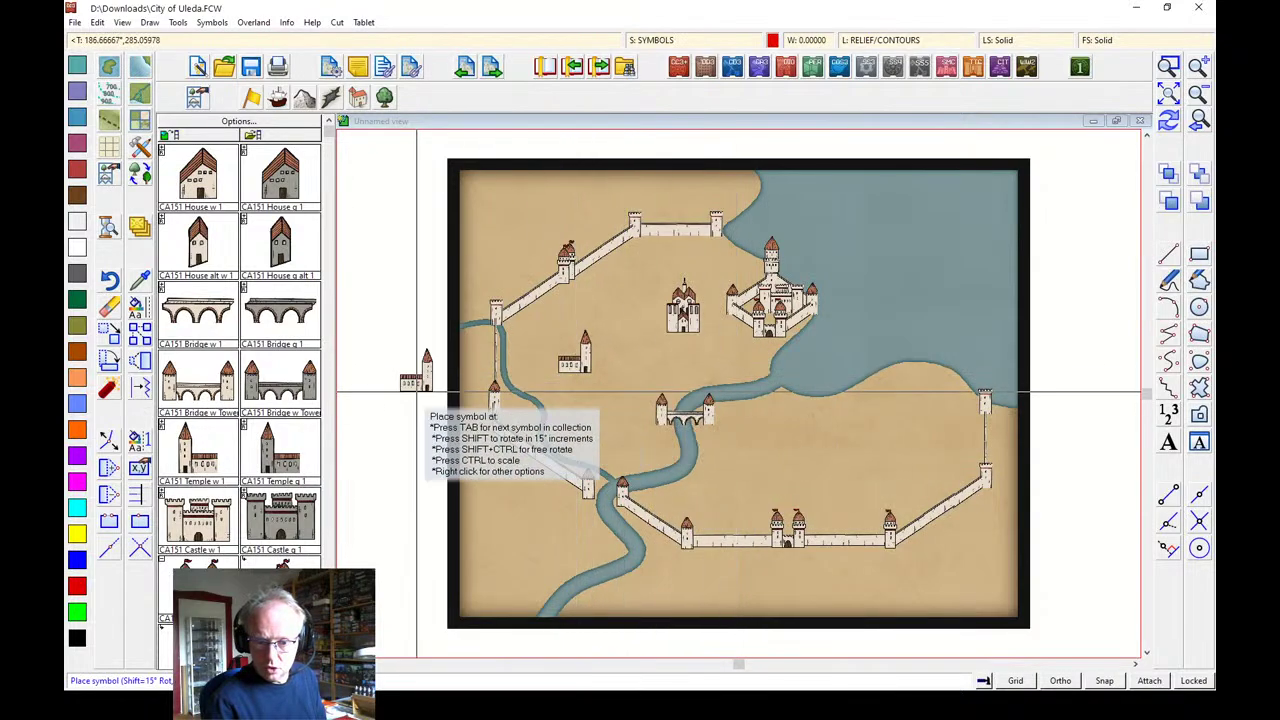
{"action": "scroll", "coordinate": [300, 628], "scroll_direction": "down", "scroll_amount": 5}
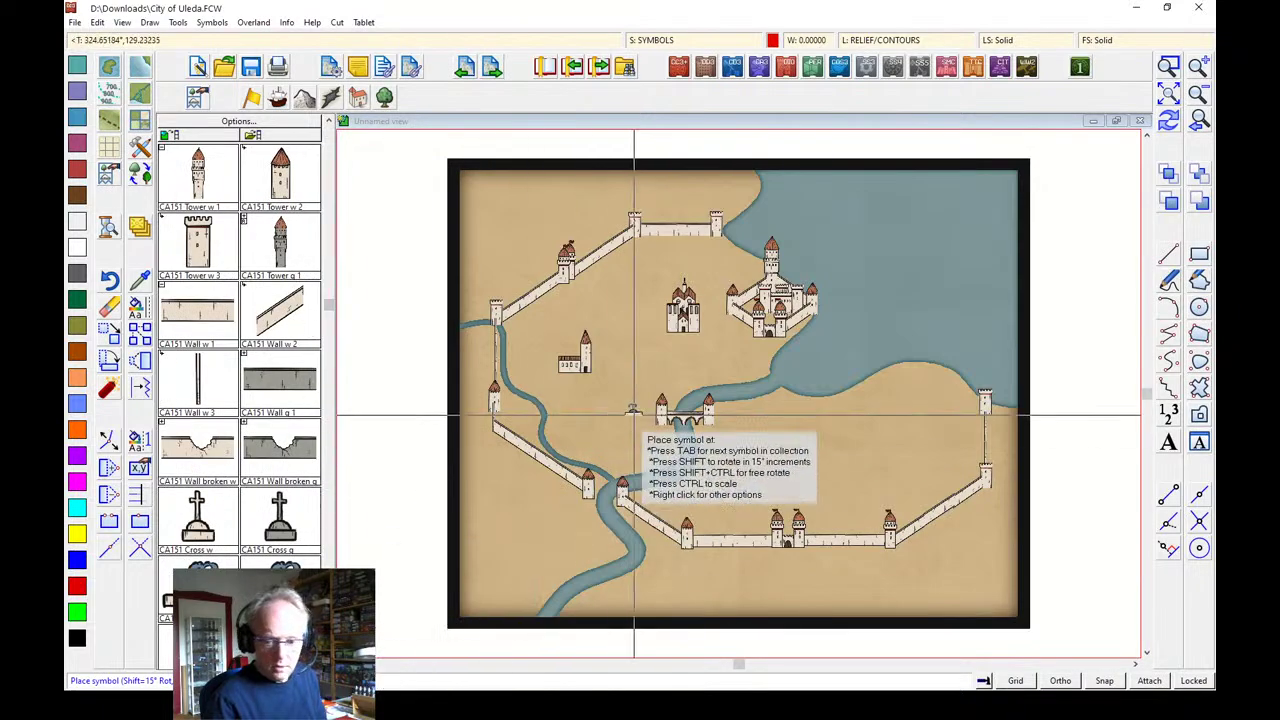
{"action": "left_click", "coordinate": [680, 355]}
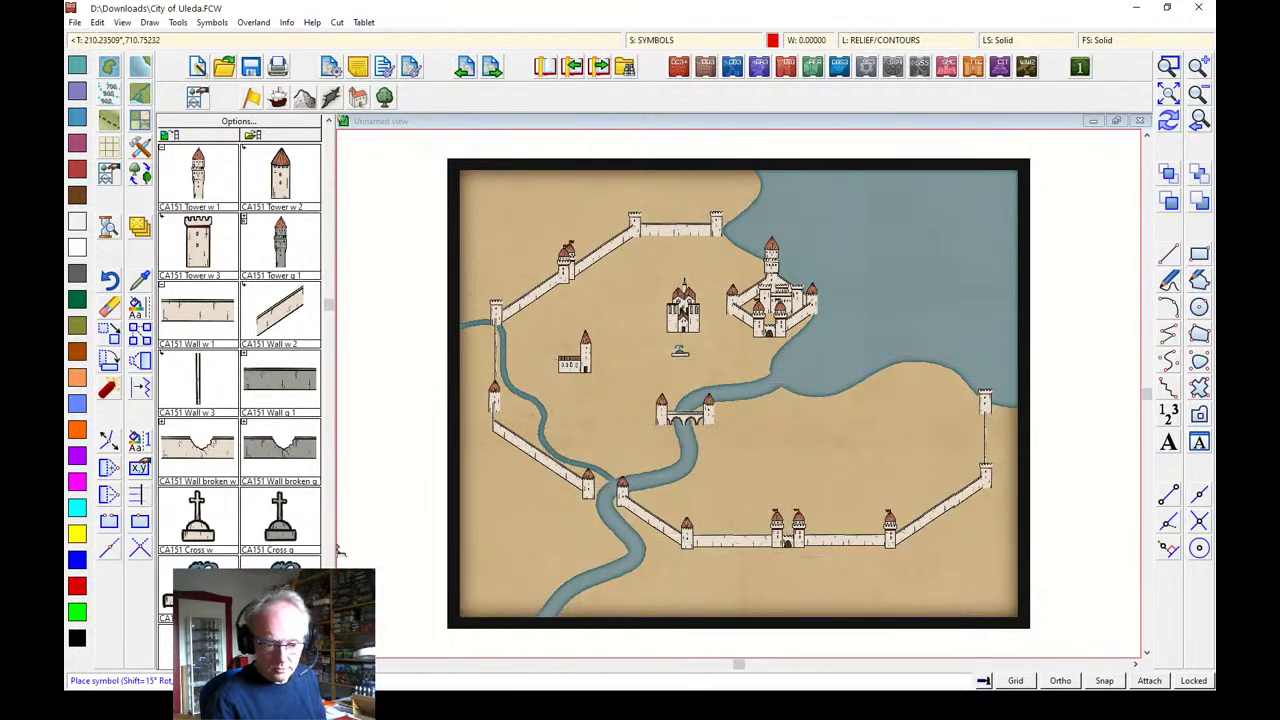
Place a CA151 Statue 1 beside the fountain in front of the cathedral
{"action": "scroll", "coordinate": [340, 550], "scroll_direction": "down", "scroll_amount": 2}
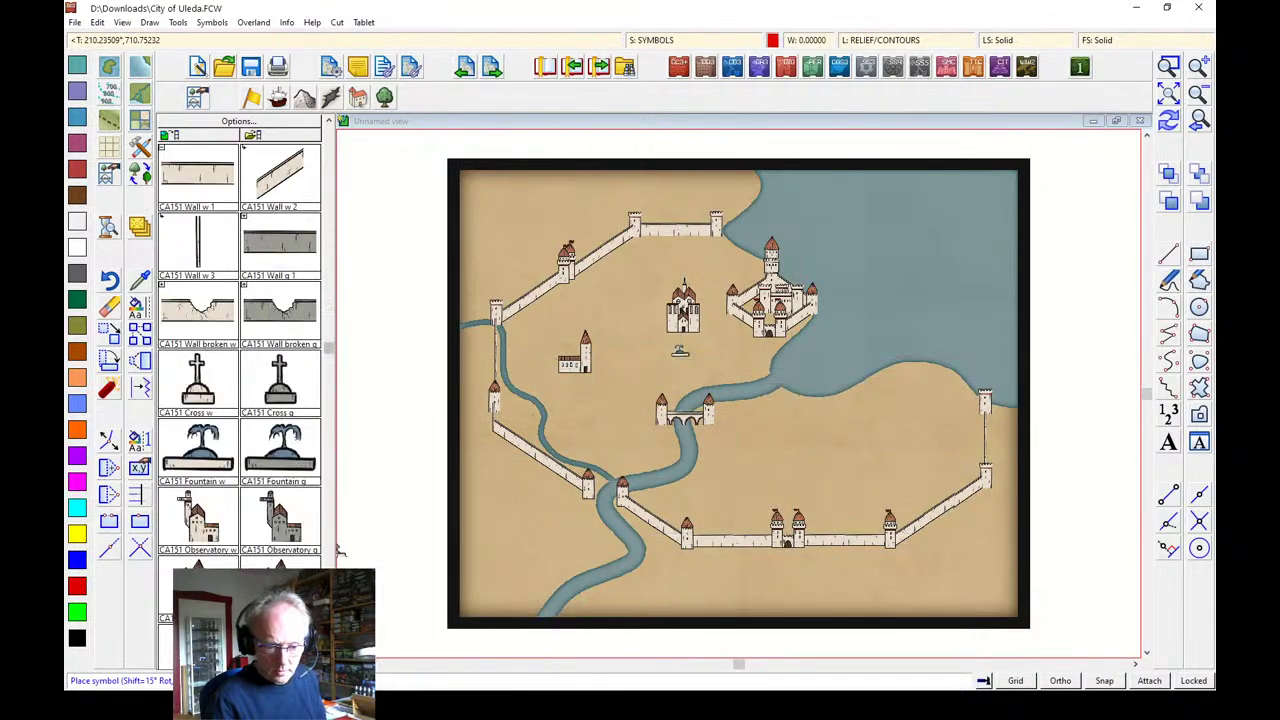
{"action": "scroll", "coordinate": [340, 550], "scroll_direction": "down", "scroll_amount": 2}
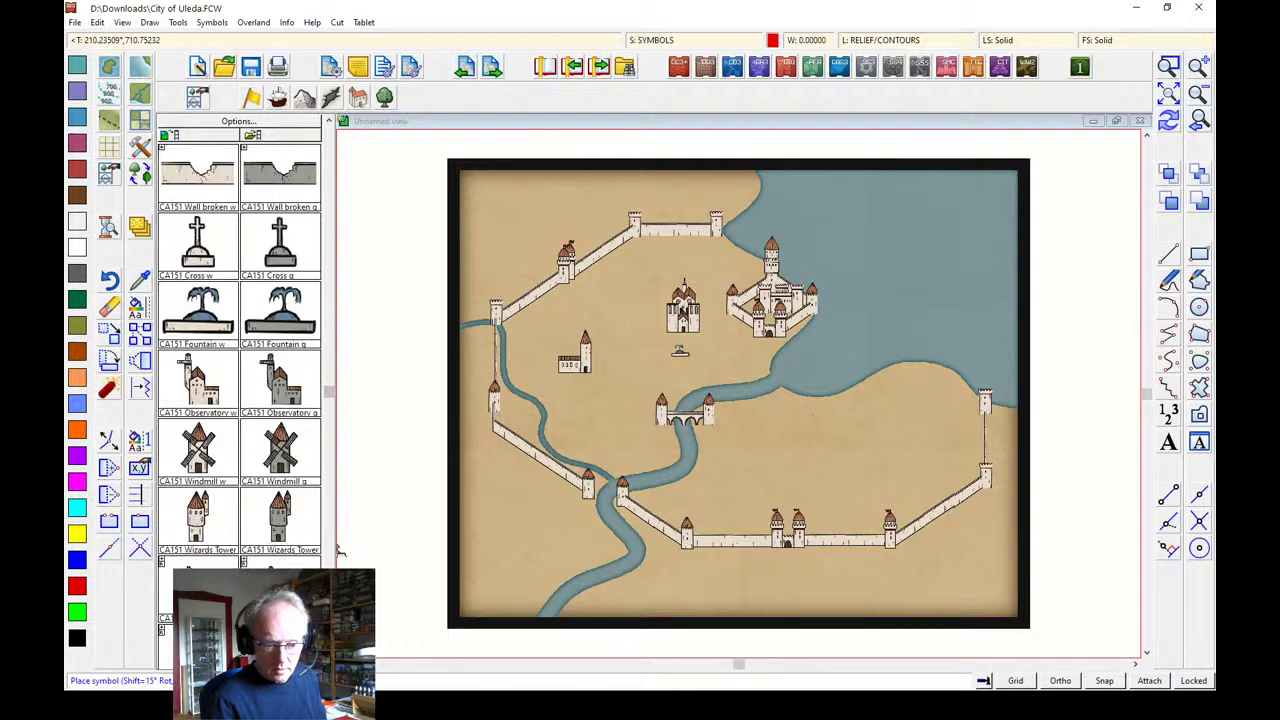
{"action": "scroll", "coordinate": [340, 550], "scroll_direction": "down", "scroll_amount": 2}
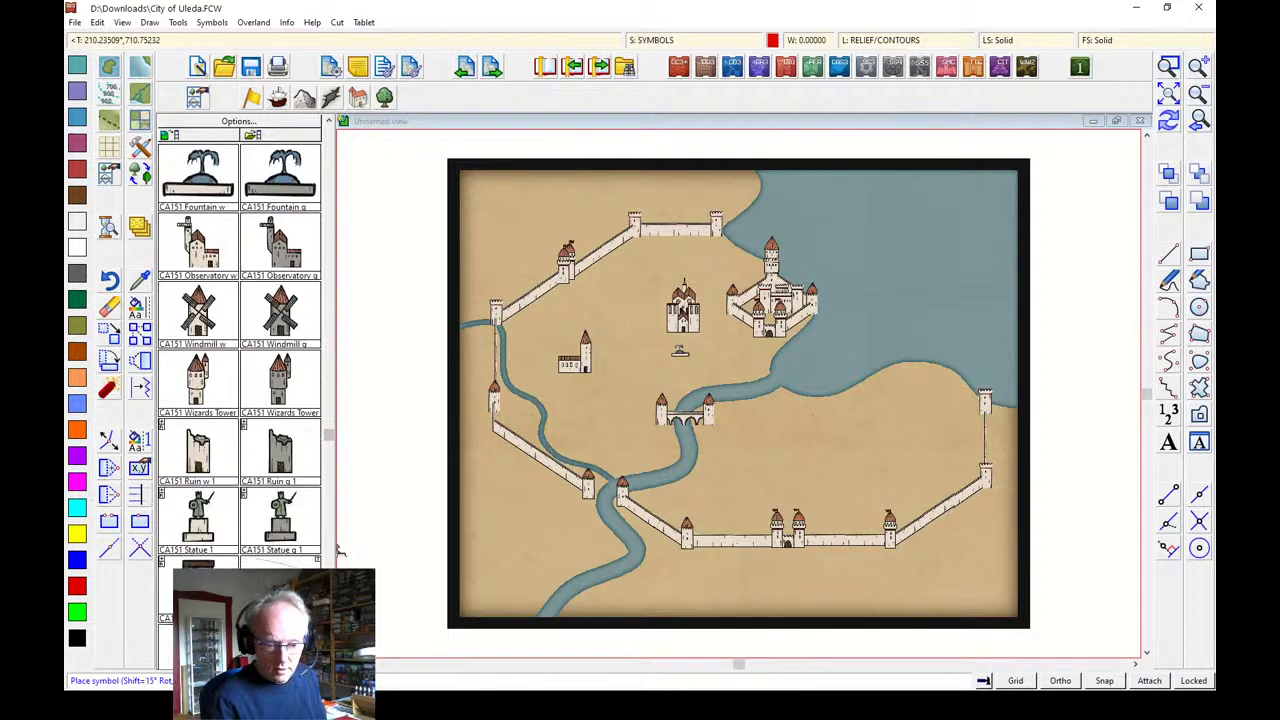
{"action": "left_click", "coordinate": [198, 518]}
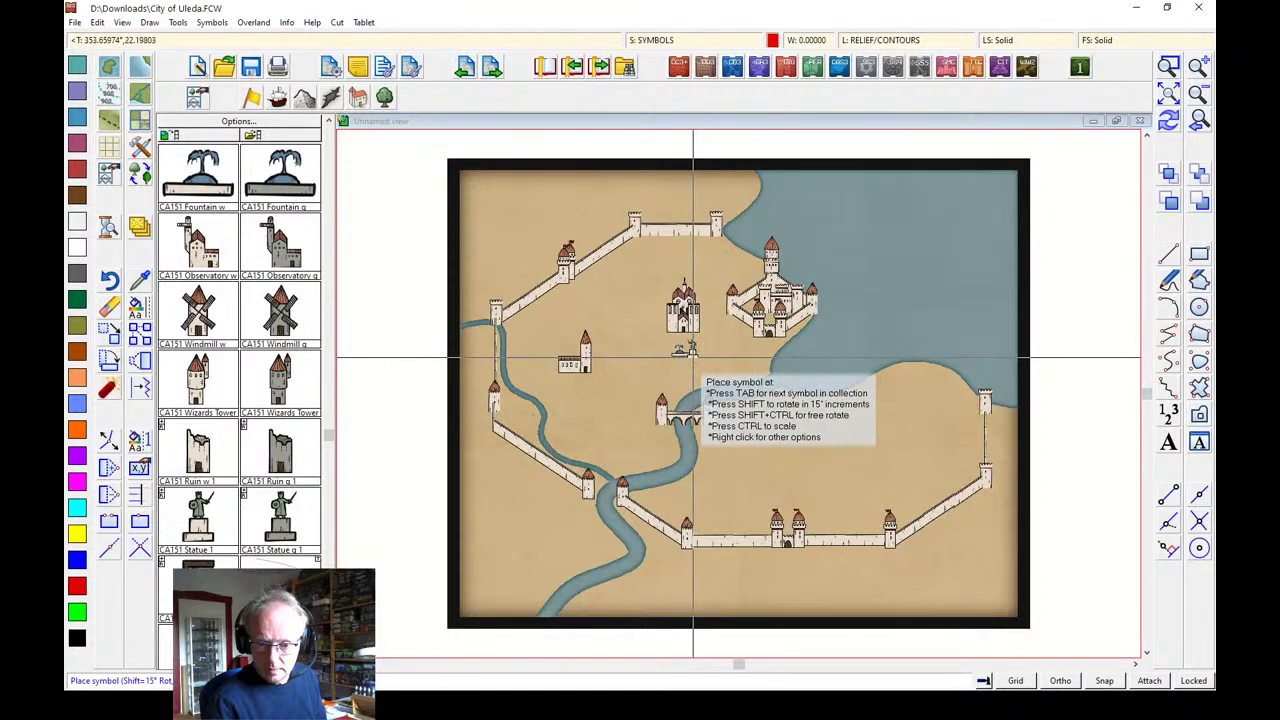
{"action": "left_click", "coordinate": [683, 350]}
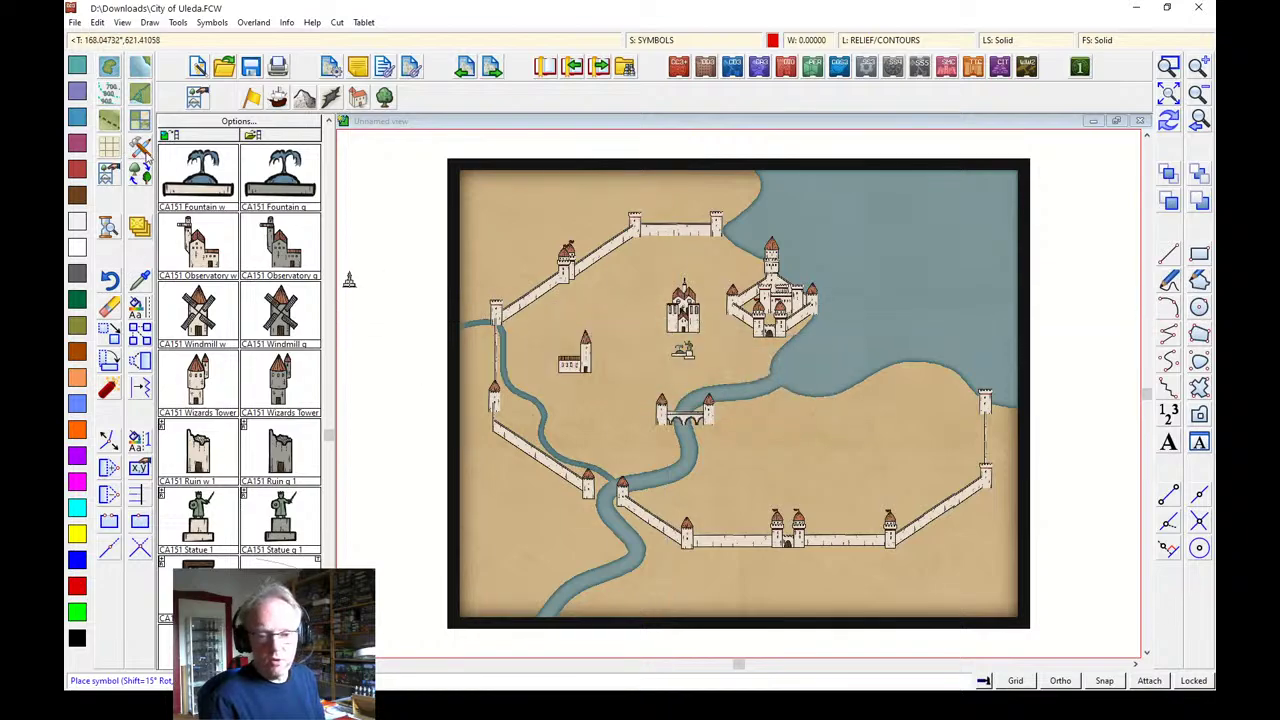
Draw a roughly square plaza around the fountain and statue with the Road Stone, Public Space drawing tool, and redraw the map
{"action": "left_click", "coordinate": [141, 150]}
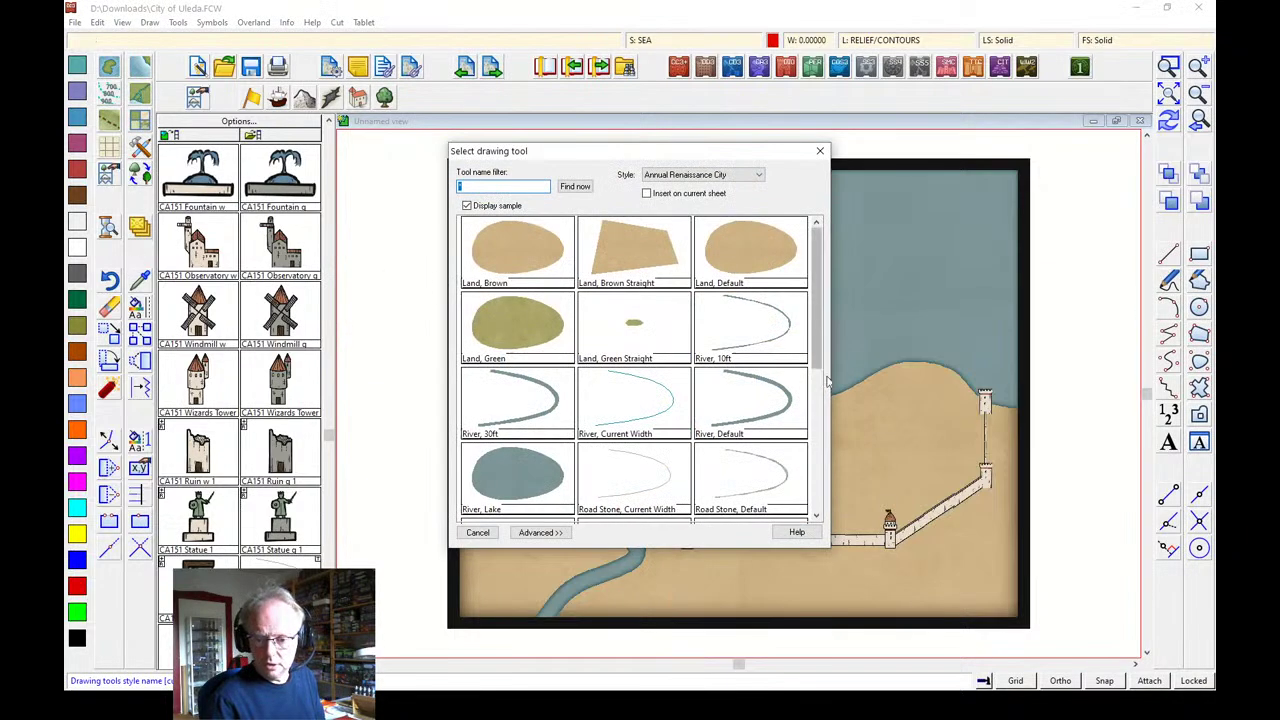
{"action": "scroll", "coordinate": [825, 385], "scroll_direction": "down", "scroll_amount": 3}
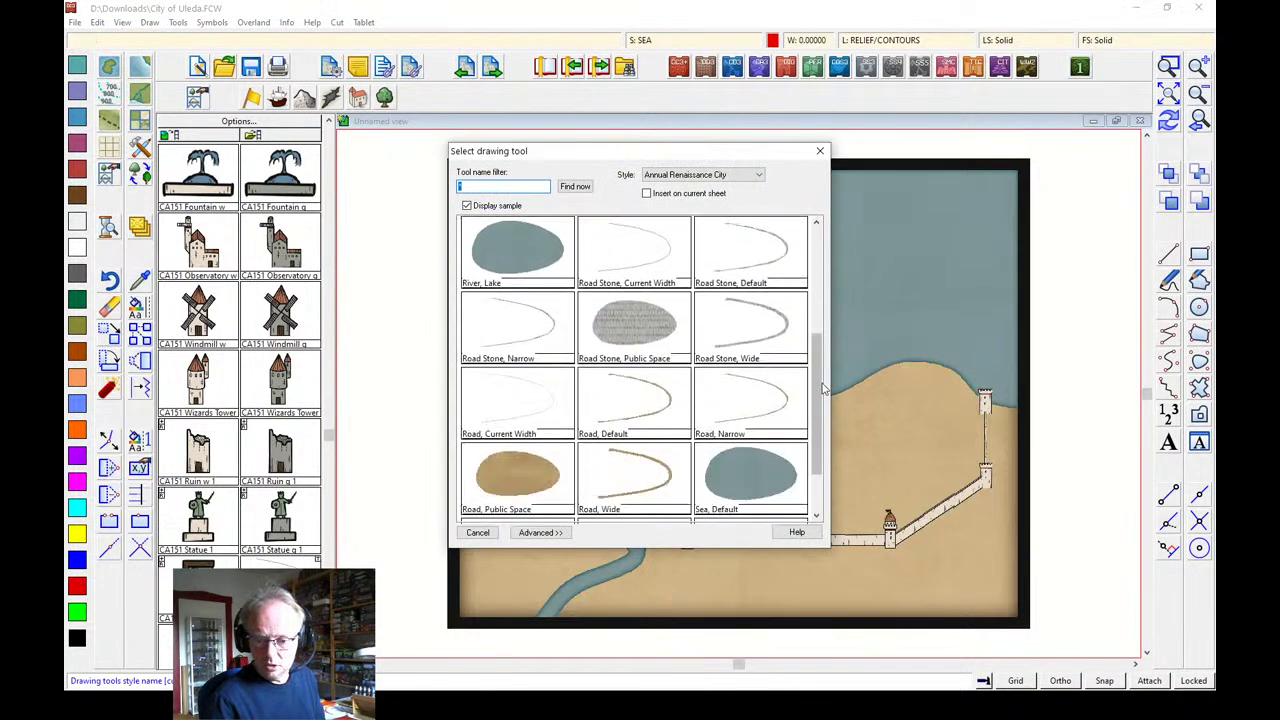
{"action": "double_click", "coordinate": [628, 325]}
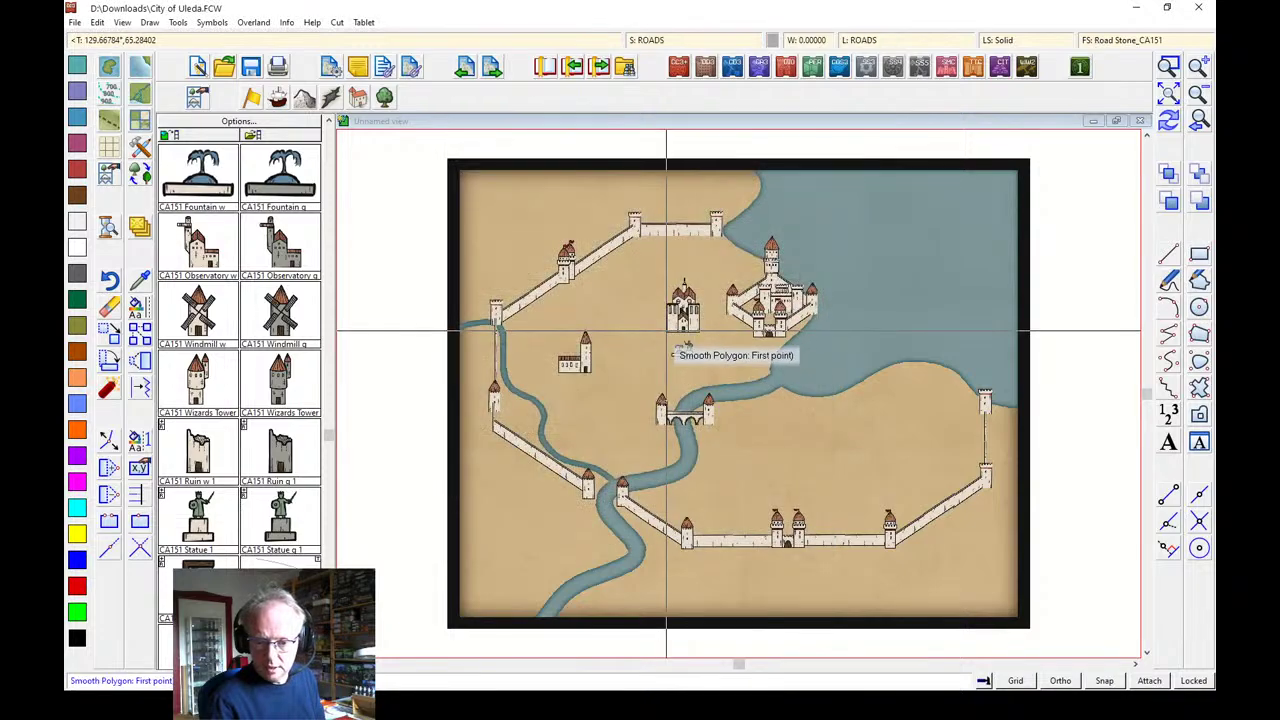
{"action": "left_click", "coordinate": [666, 328]}
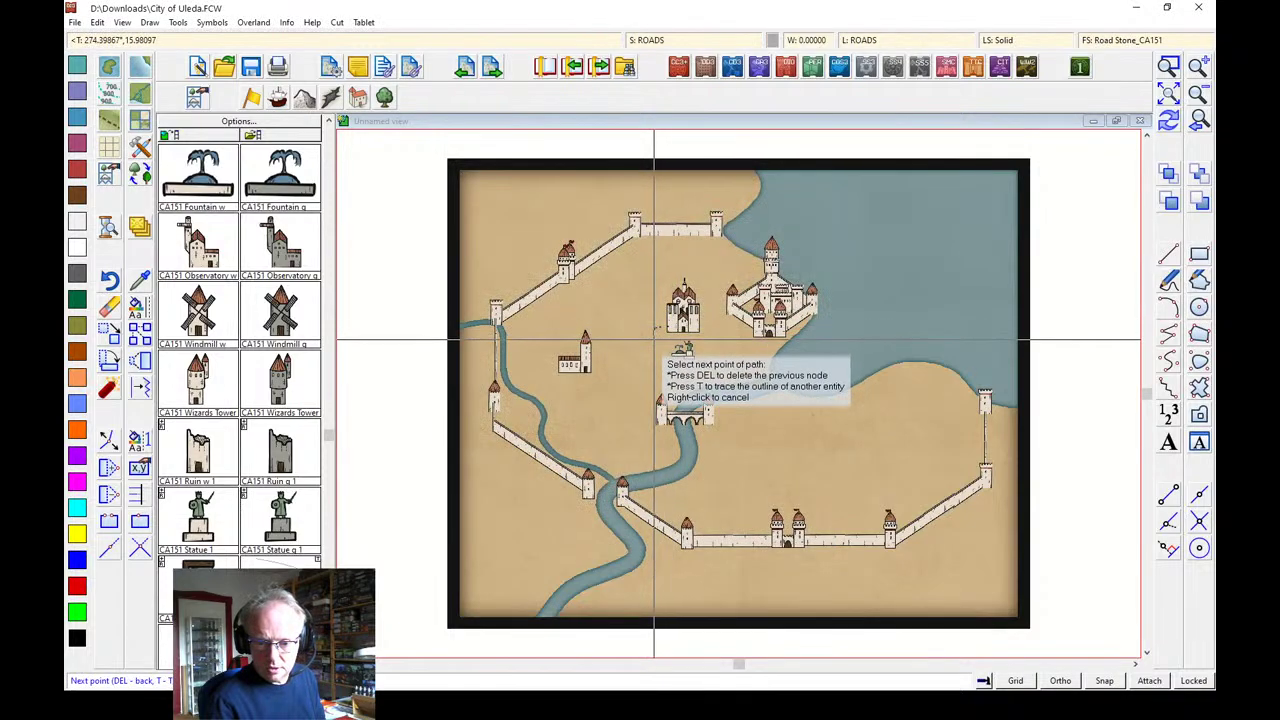
{"action": "left_click", "coordinate": [657, 378]}
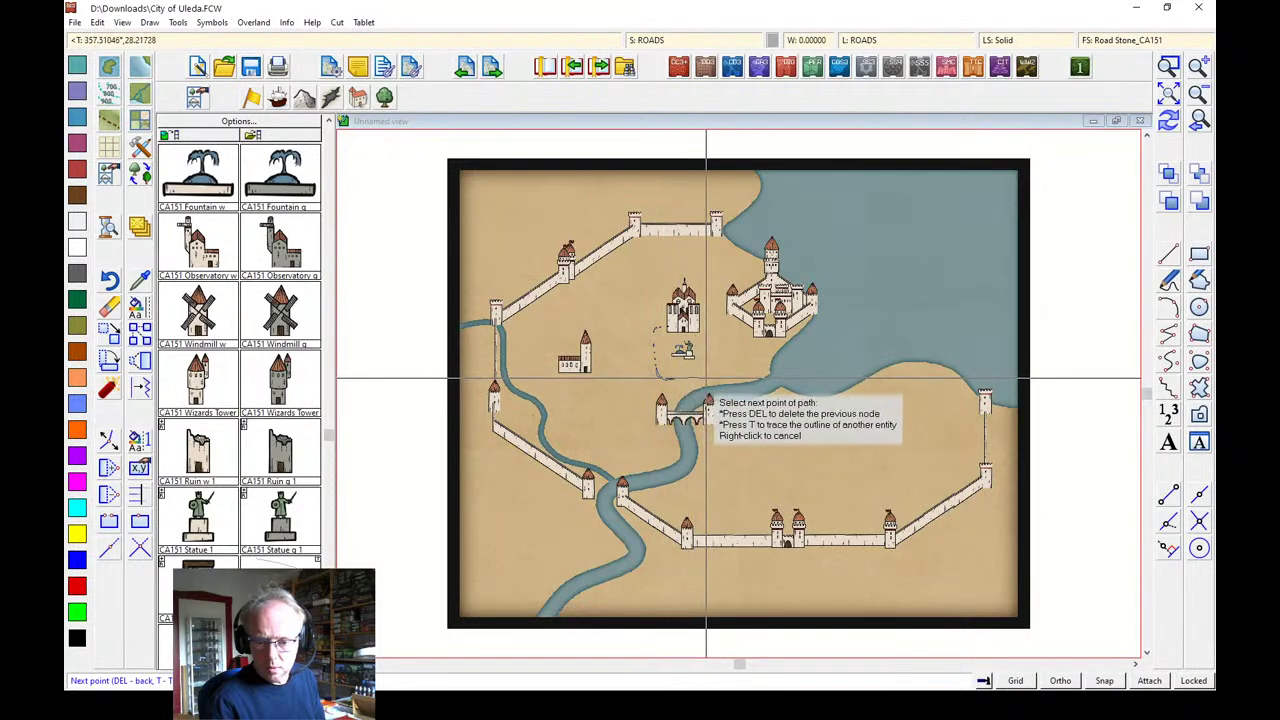
{"action": "right_click", "coordinate": [683, 323]}
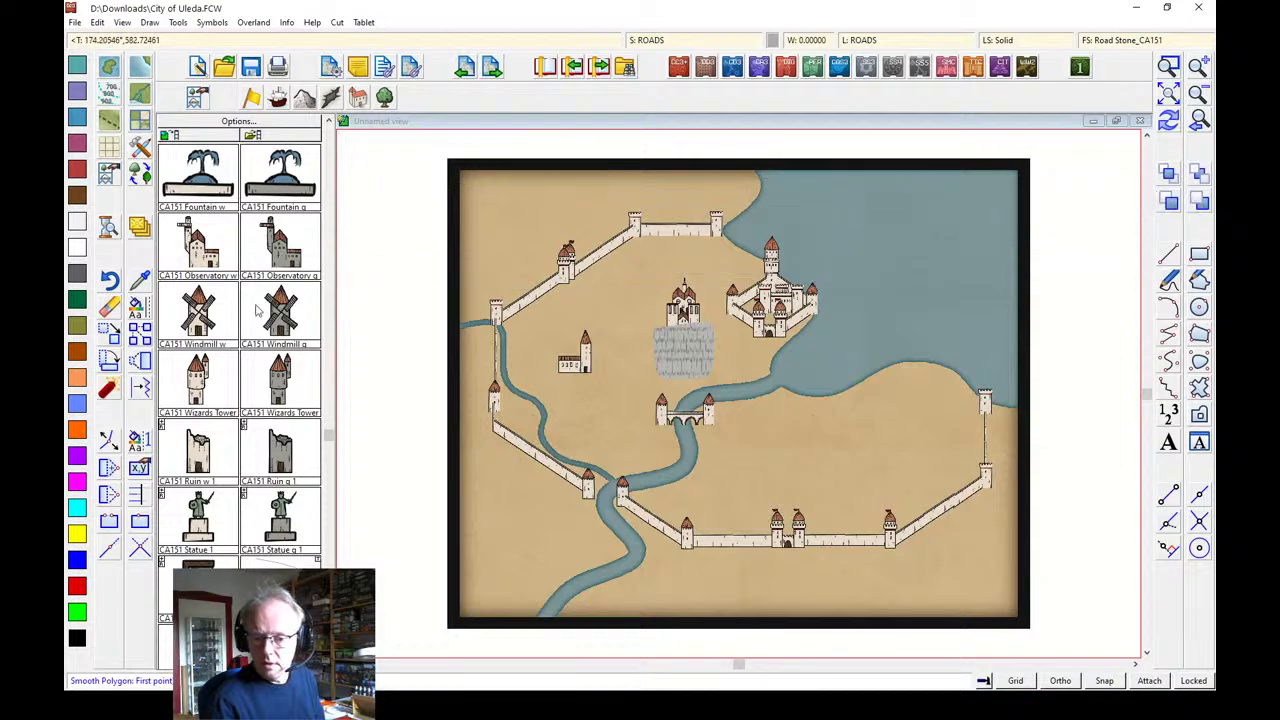
{"action": "left_click", "coordinate": [1170, 125]}
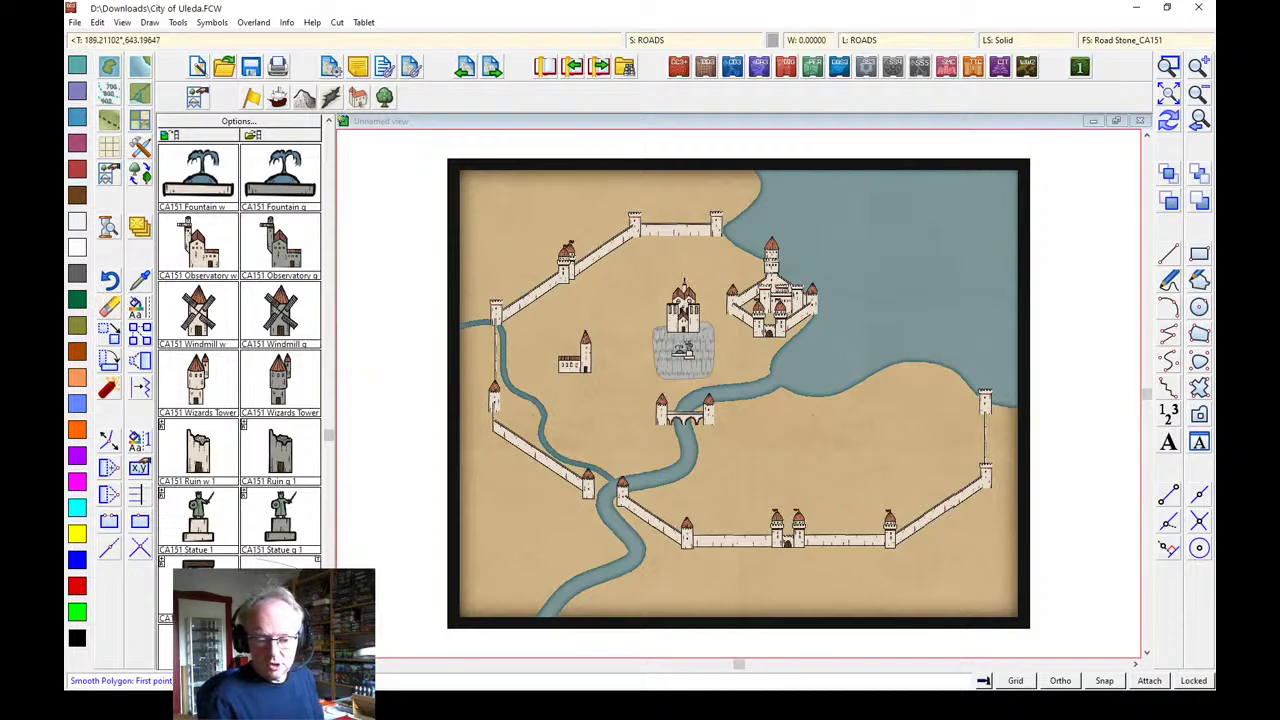
{"action": "scroll", "coordinate": [239, 380], "scroll_direction": "down", "scroll_amount": 1}
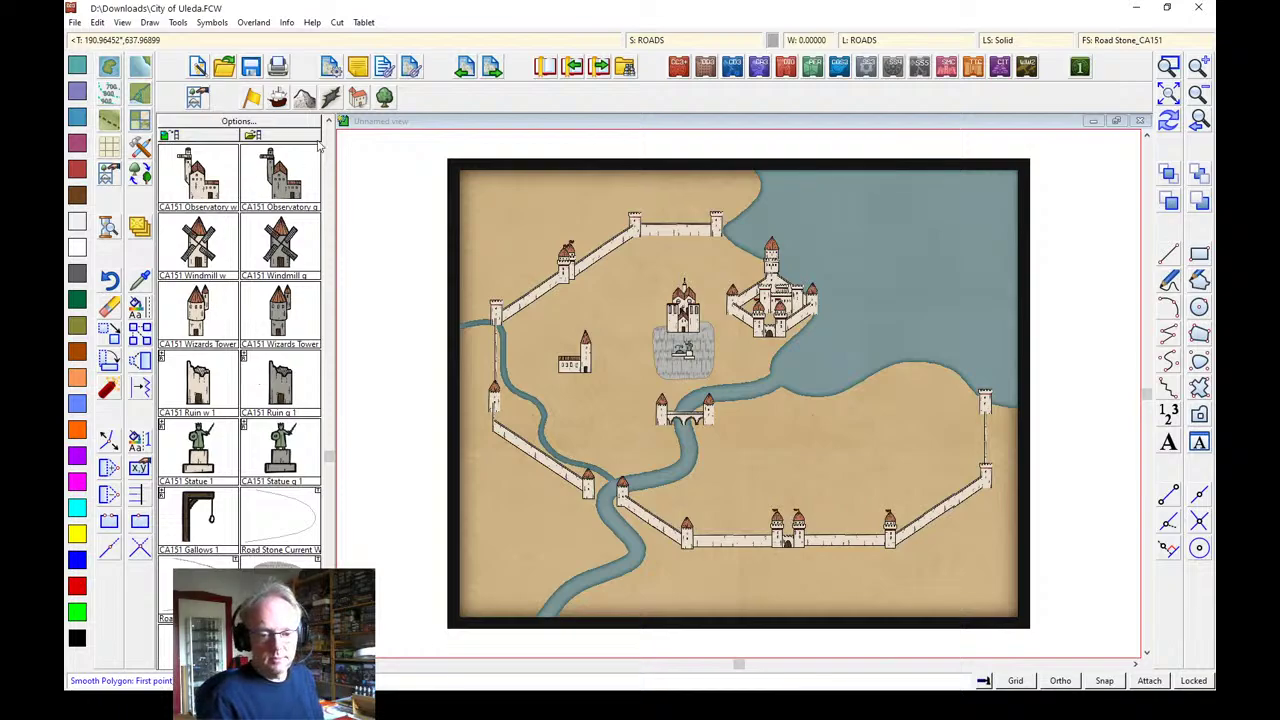
Place a row of white houses descending southeast from the double-towered northwest gate to the cathedral's west side
{"action": "scroll", "coordinate": [324, 140], "scroll_direction": "up", "scroll_amount": 5}
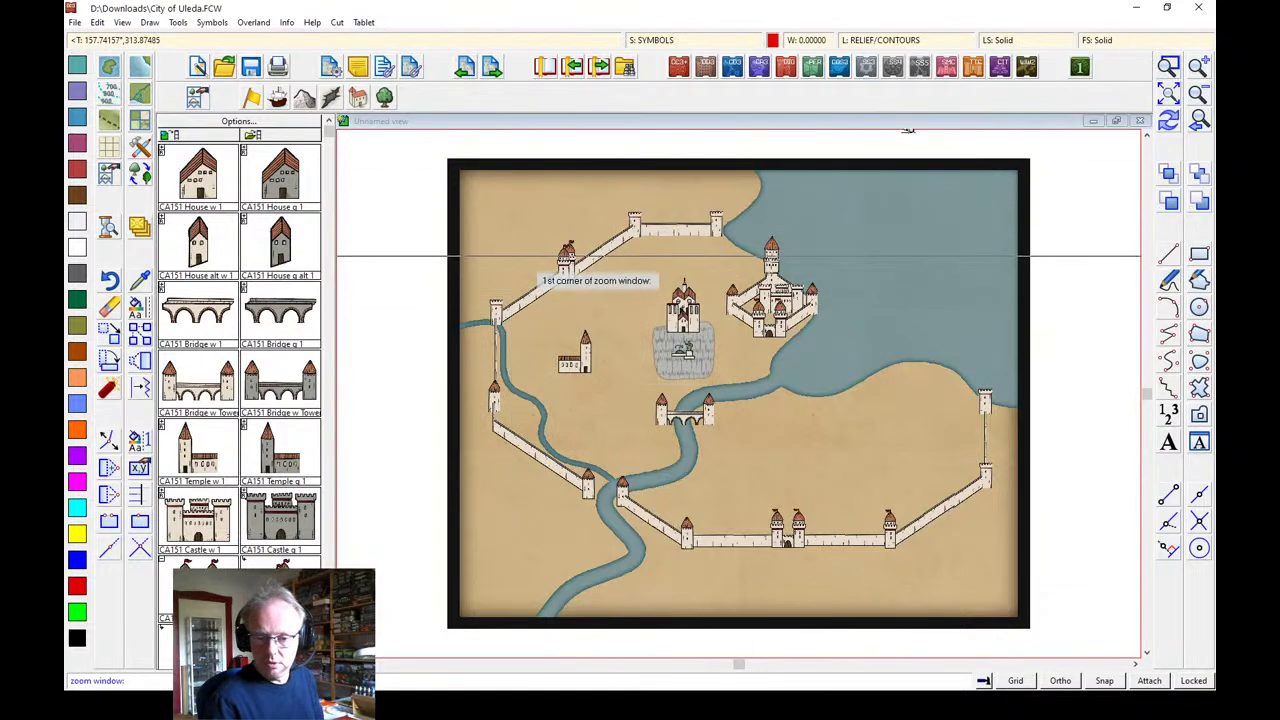
{"action": "scroll", "coordinate": [544, 316], "scroll_direction": "up", "scroll_amount": 3}
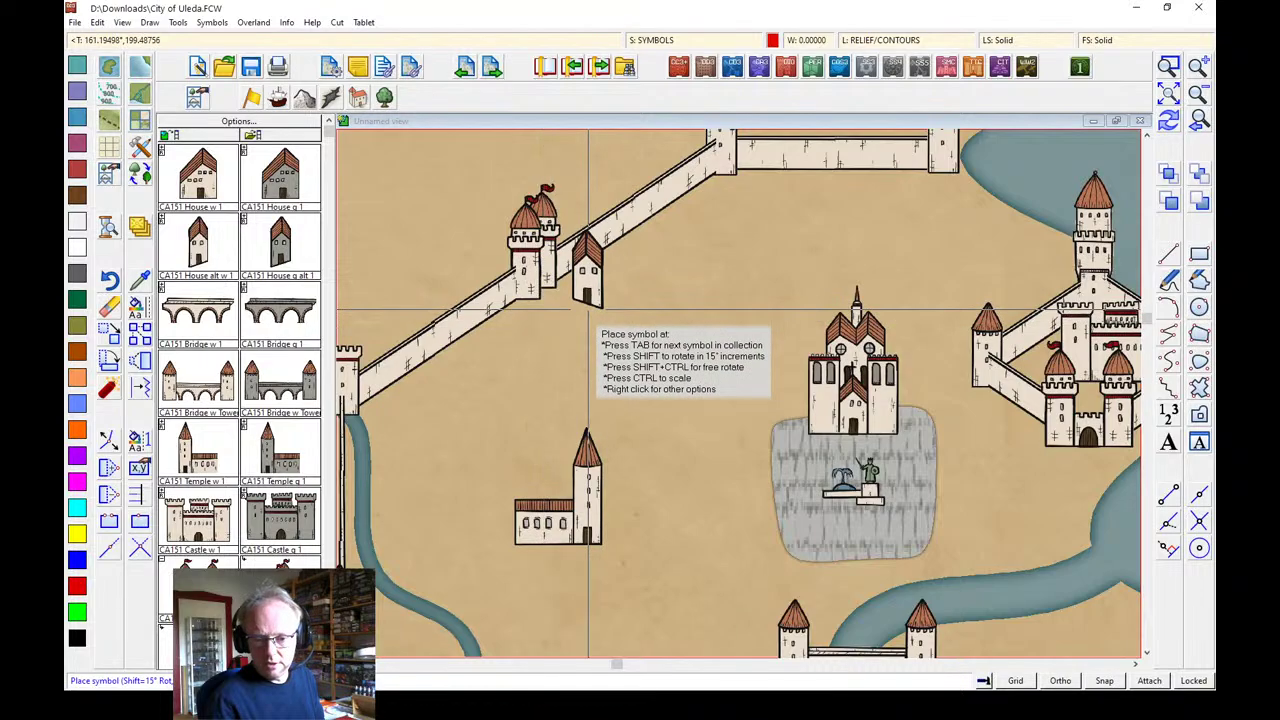
{"action": "left_click", "coordinate": [612, 330]}
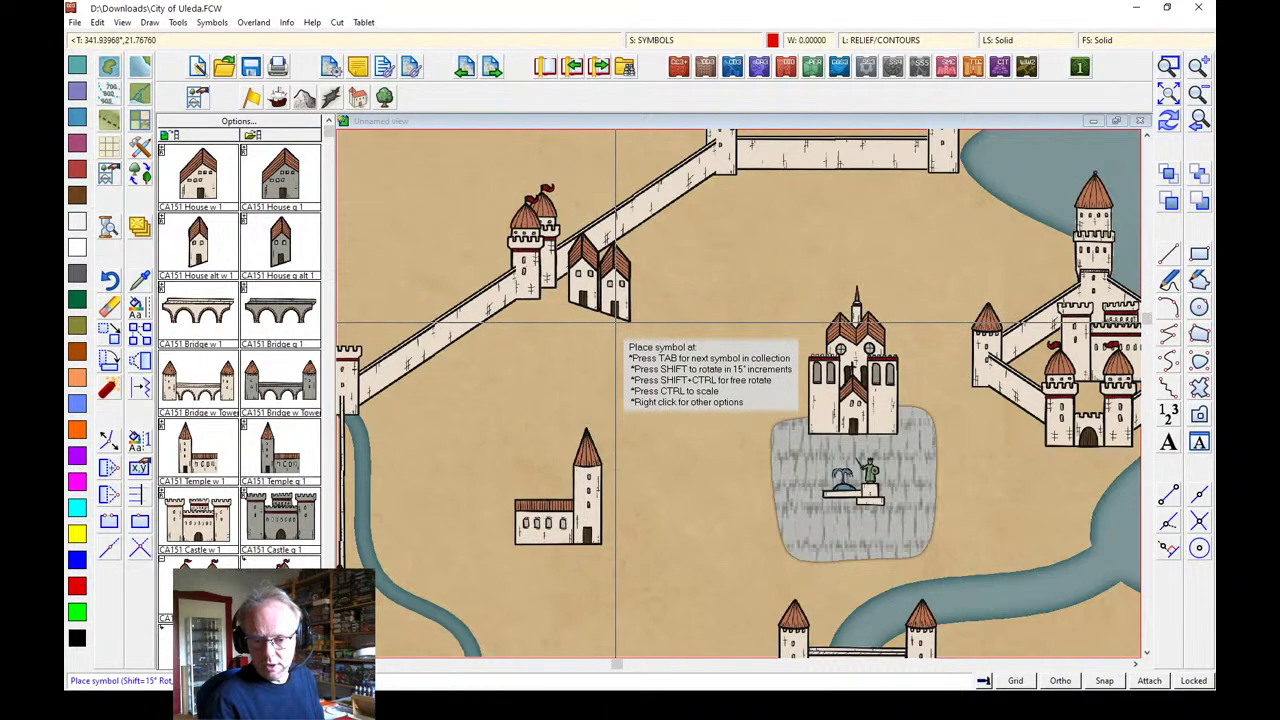
{"action": "left_click", "coordinate": [678, 342]}
{"action": "left_click", "coordinate": [710, 364]}
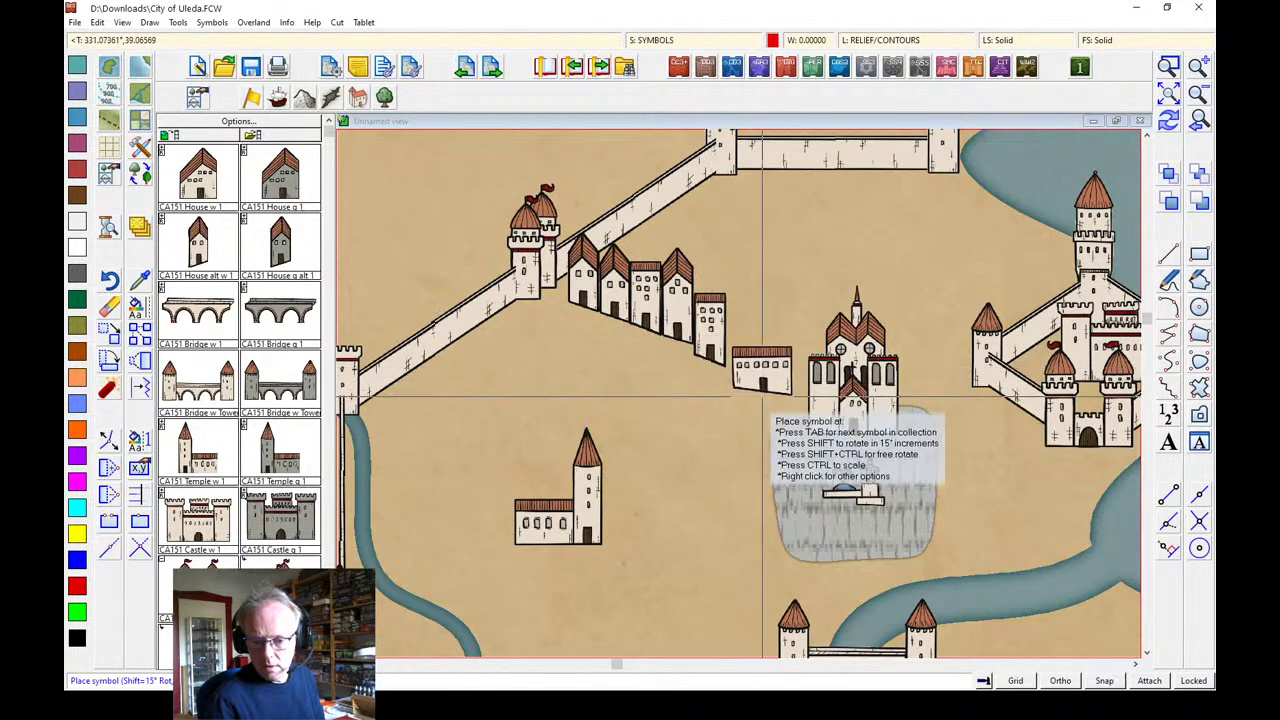
{"action": "left_click", "coordinate": [753, 372]}
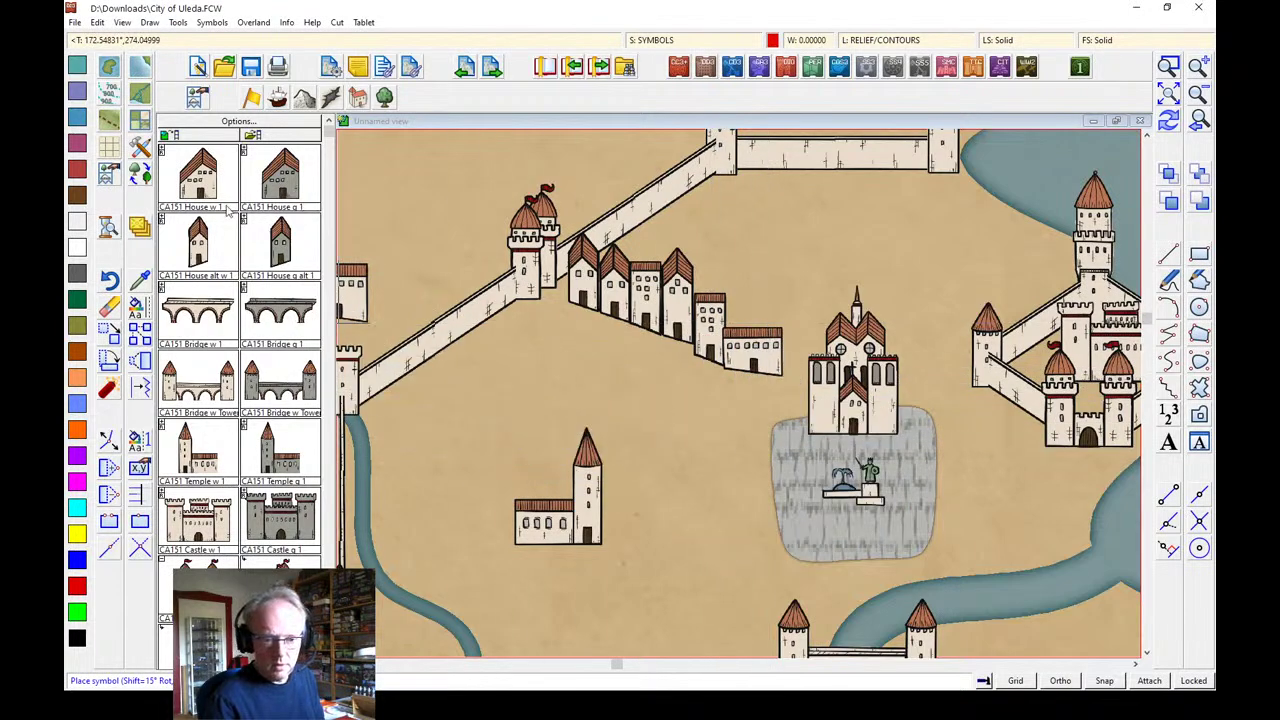
{"action": "key", "text": "Tab"}
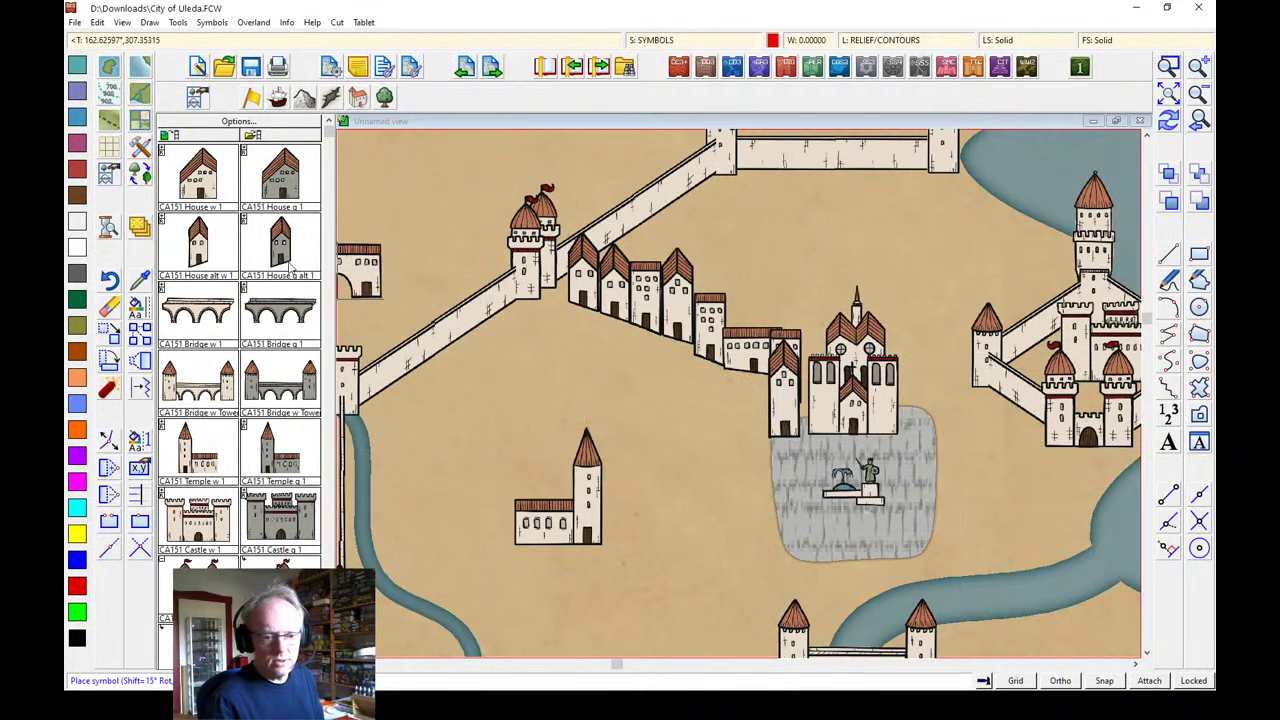
Place a second row of CA151 House alt w 1 houses parallel to the first, from the northwest gate to the plaza's west edge
{"action": "left_click", "coordinate": [222, 262]}
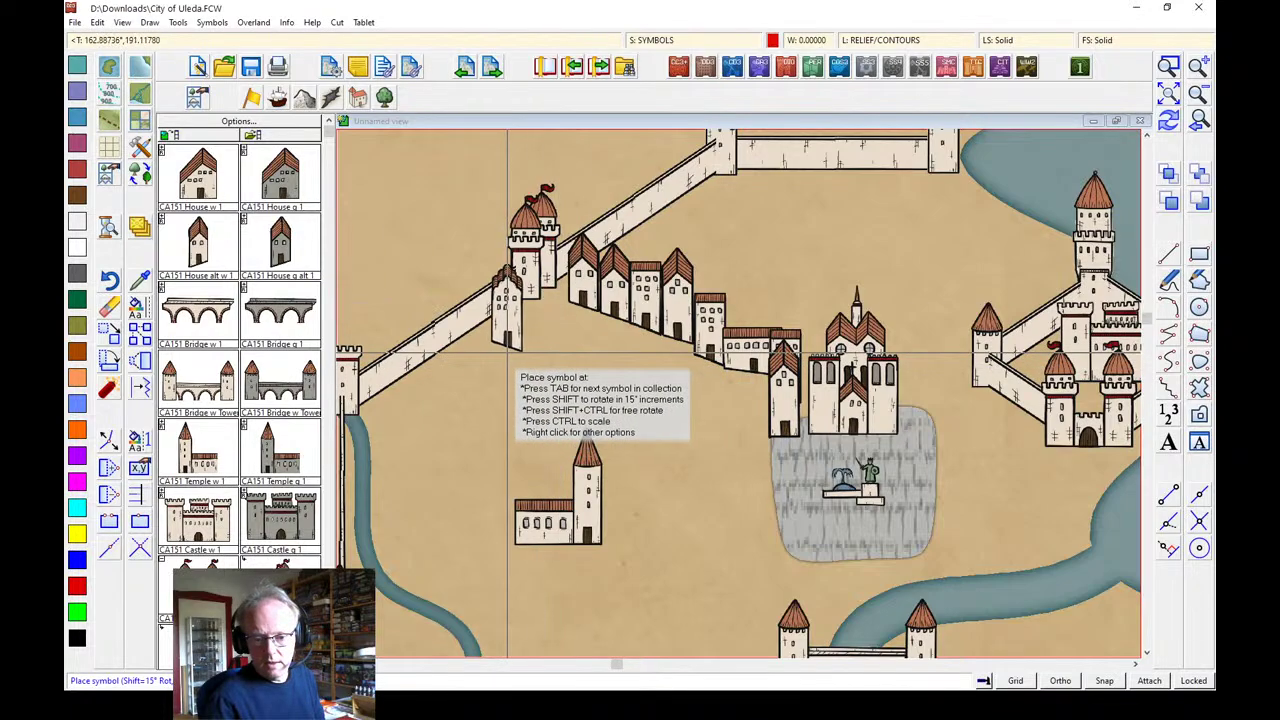
{"action": "left_click", "coordinate": [545, 358]}
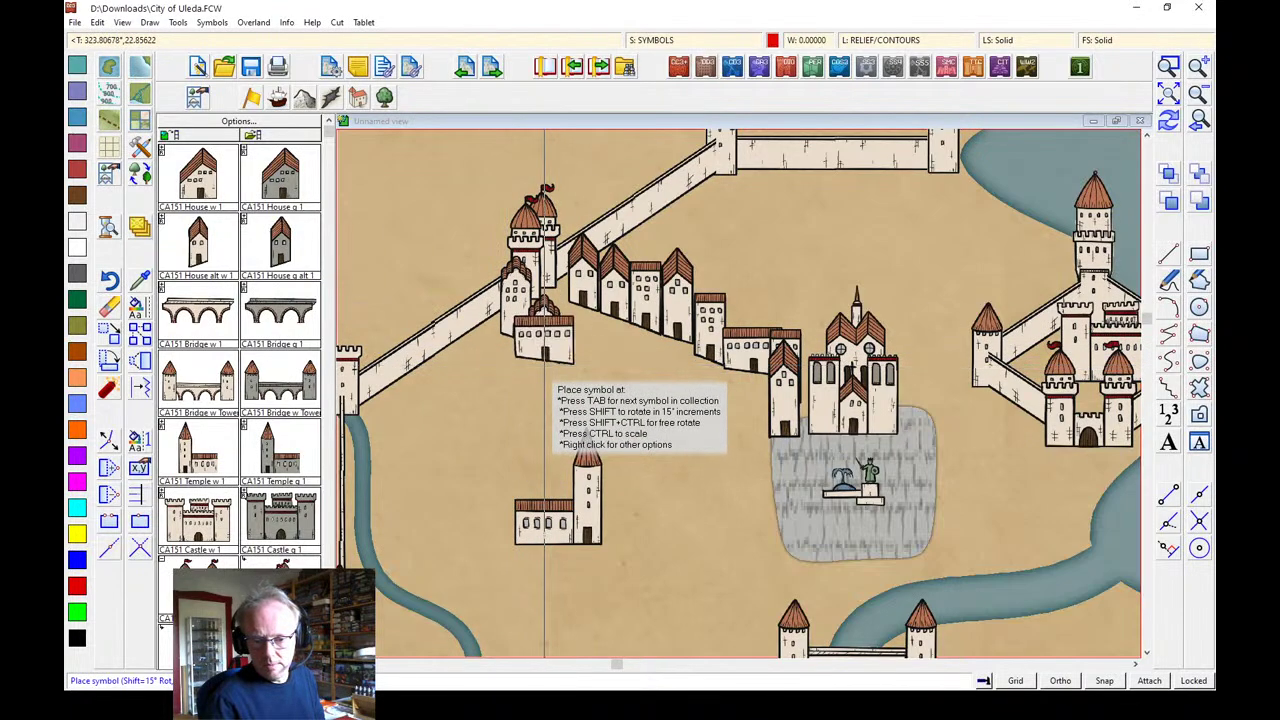
{"action": "left_click", "coordinate": [565, 380]}
{"action": "left_click", "coordinate": [582, 390]}
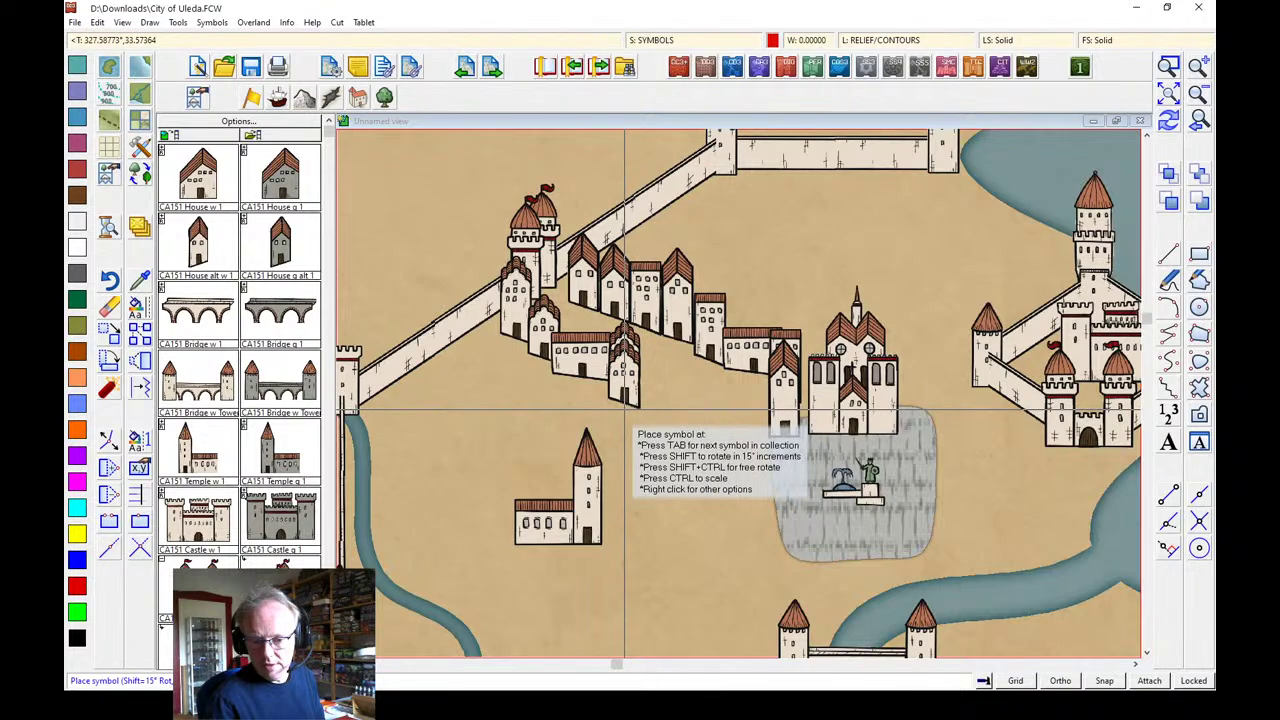
{"action": "left_click", "coordinate": [624, 408]}
{"action": "left_click", "coordinate": [654, 426]}
{"action": "left_click", "coordinate": [698, 452]}
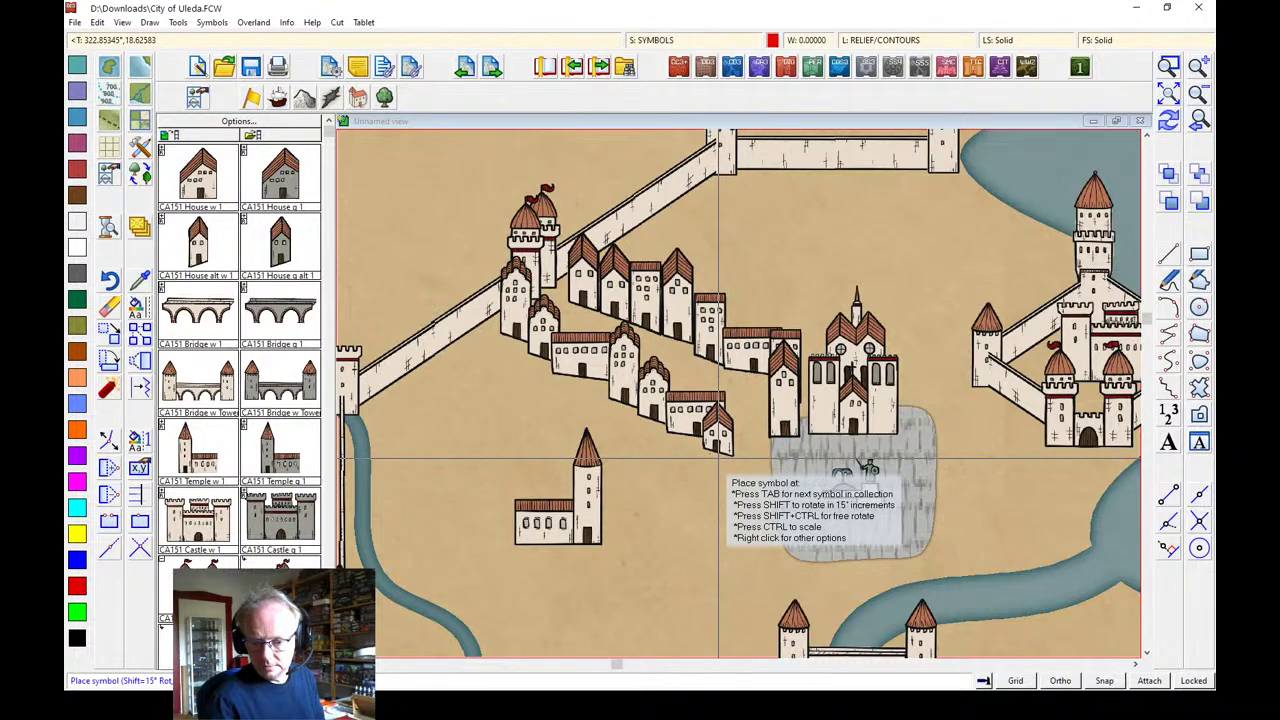
{"action": "left_click", "coordinate": [711, 460]}
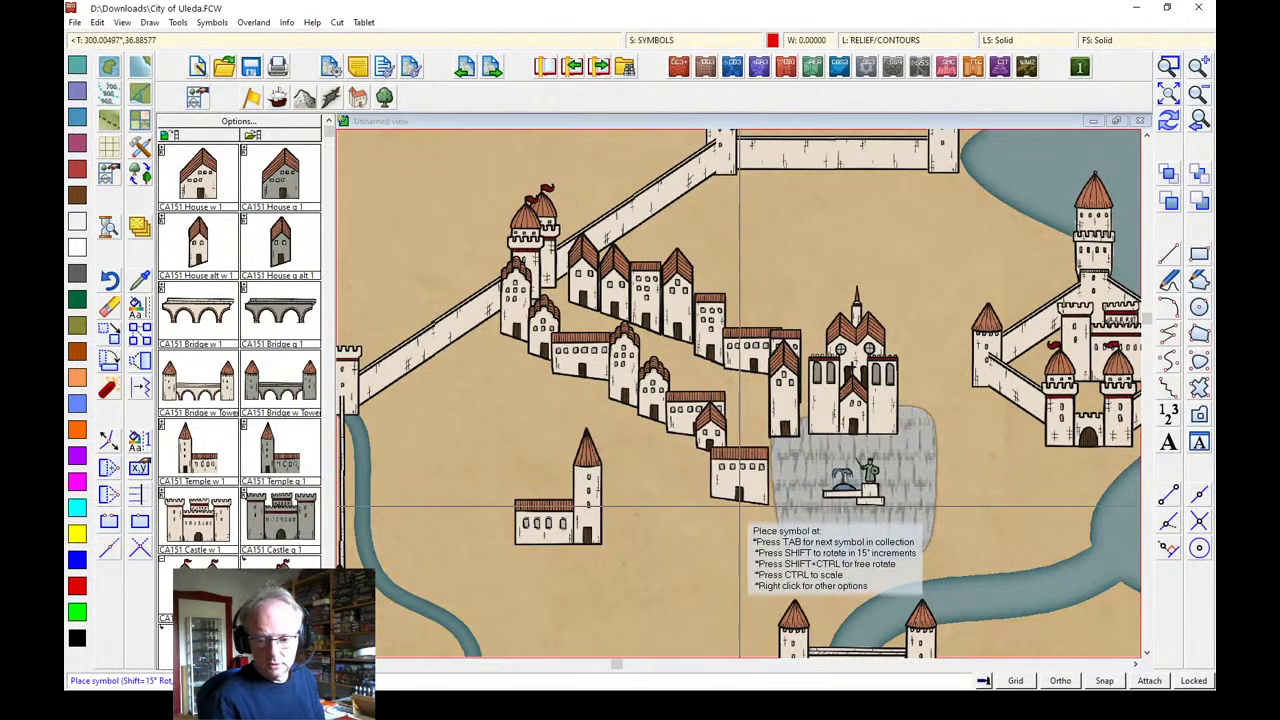
{"action": "left_click", "coordinate": [747, 492]}
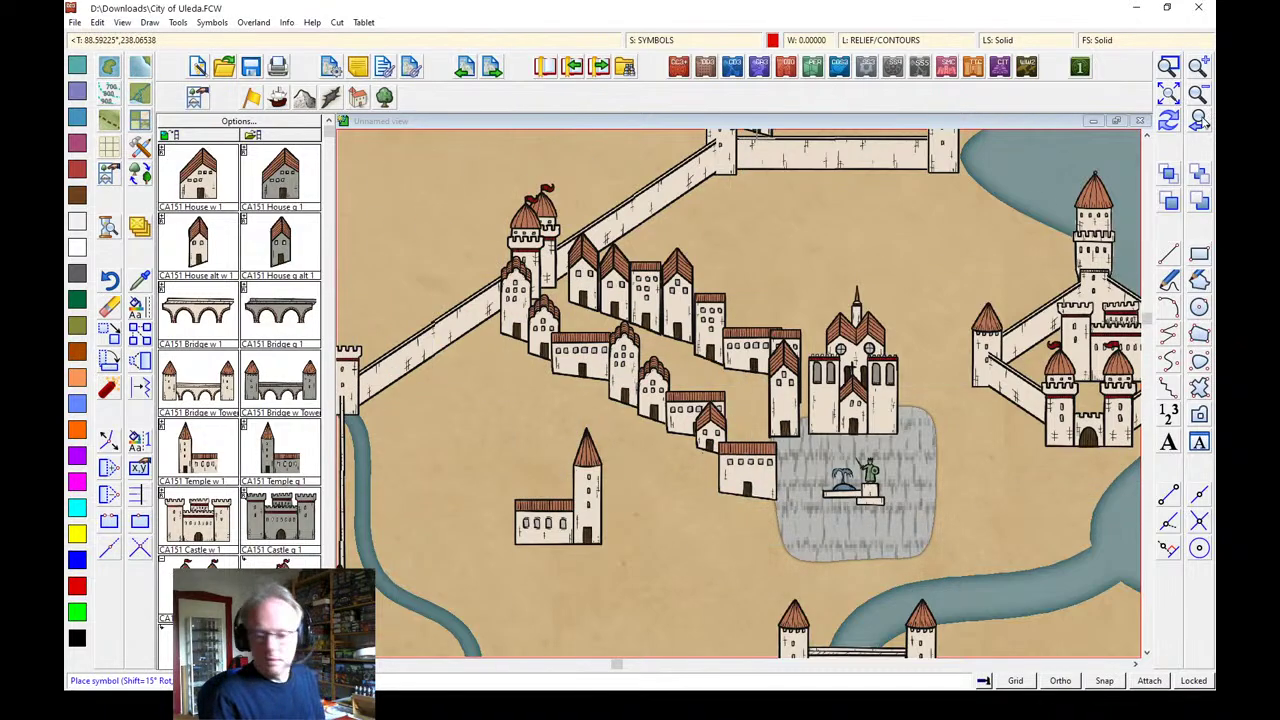
Draw a smooth Road Stone street between the two house rows, from the northwest gate to the plaza
{"action": "left_click", "coordinate": [1199, 120]}
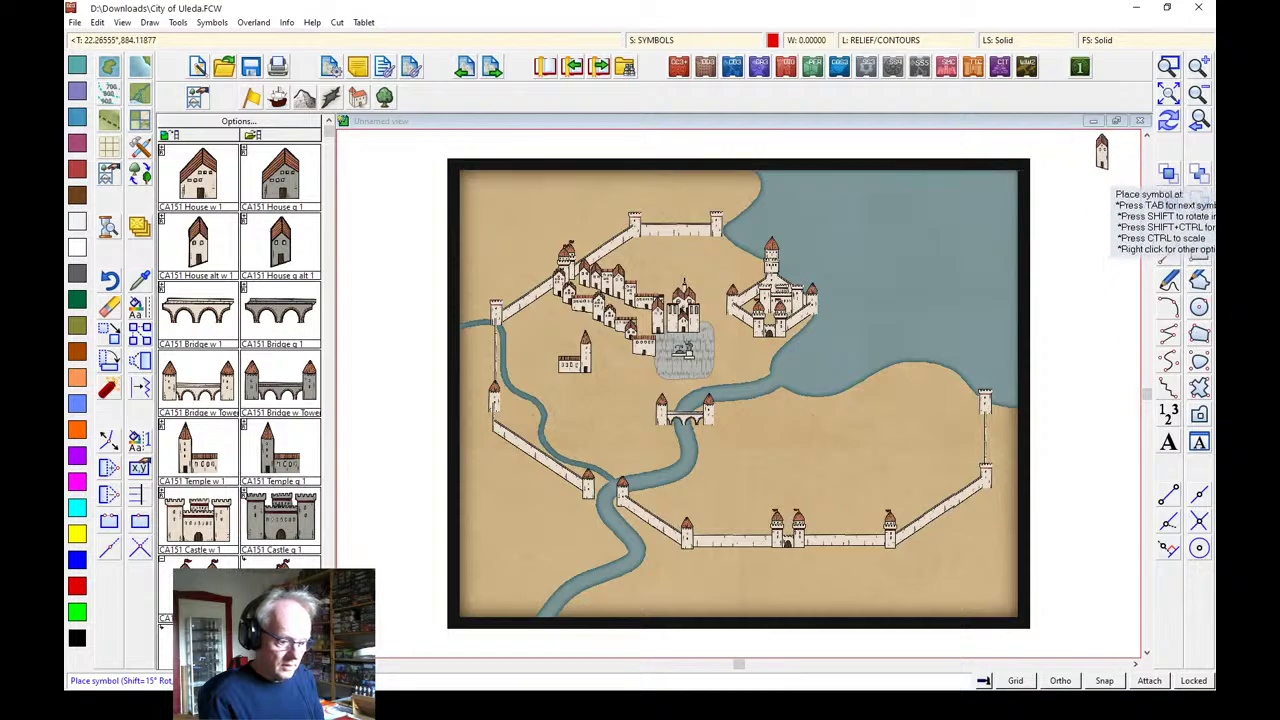
{"action": "left_click", "coordinate": [445, 255]}
{"action": "left_click", "coordinate": [812, 509]}
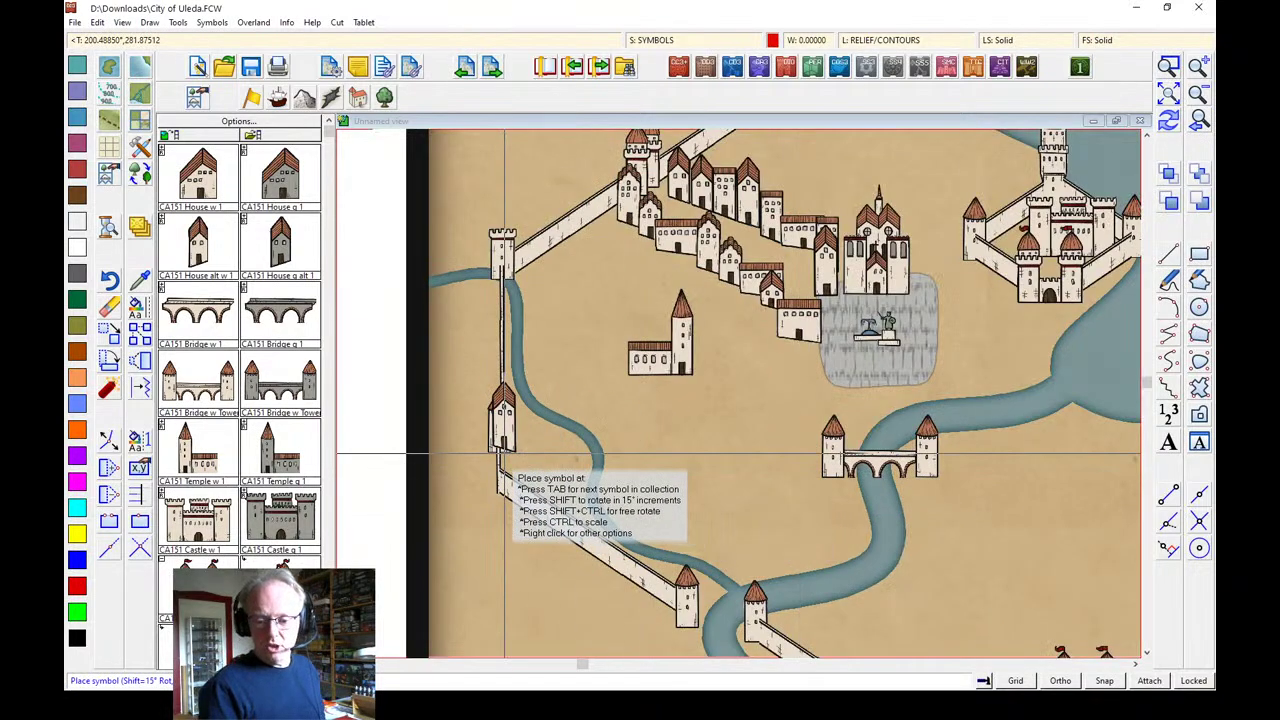
{"action": "left_click", "coordinate": [504, 455]}
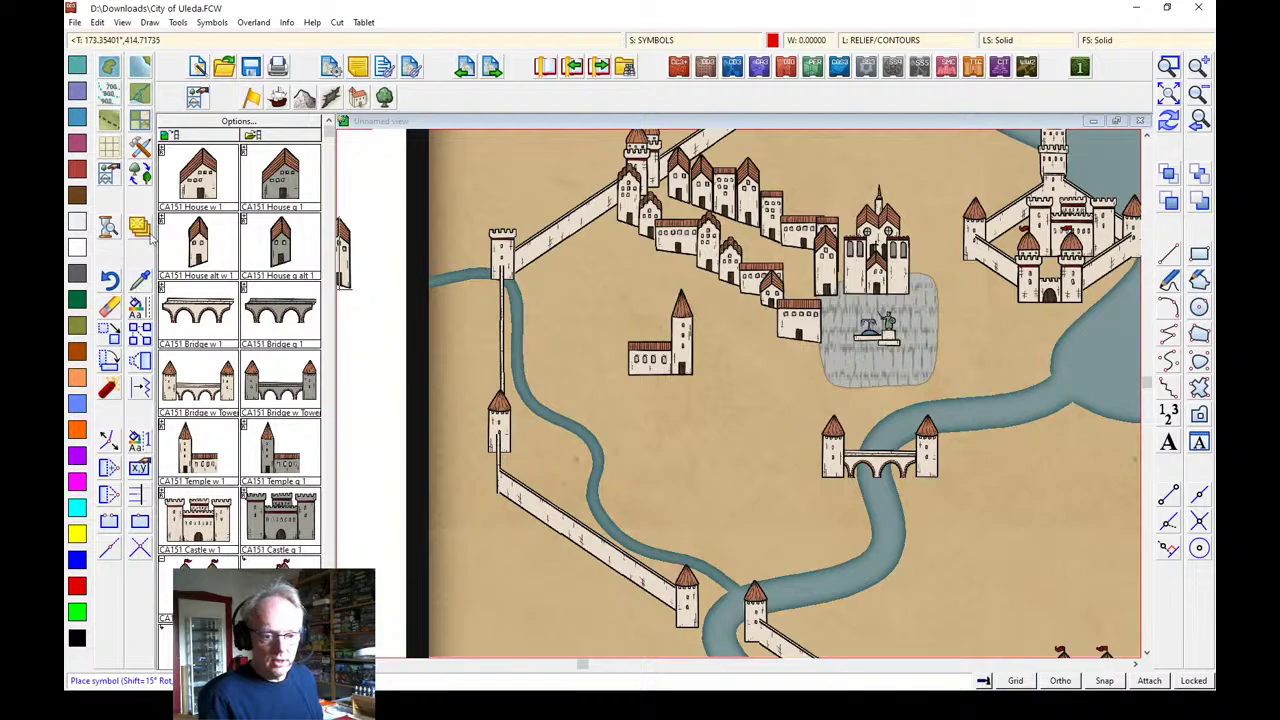
{"action": "left_click", "coordinate": [142, 152]}
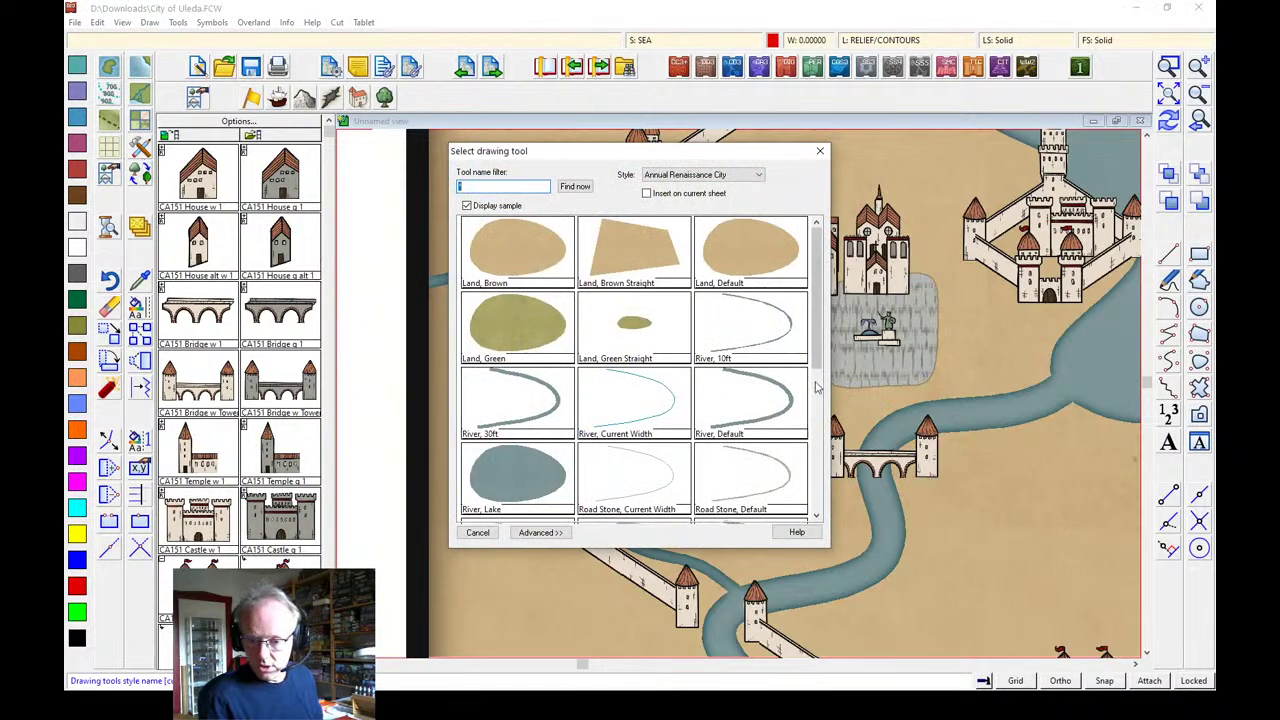
{"action": "left_click", "coordinate": [816, 388]}
{"action": "left_click", "coordinate": [766, 323]}
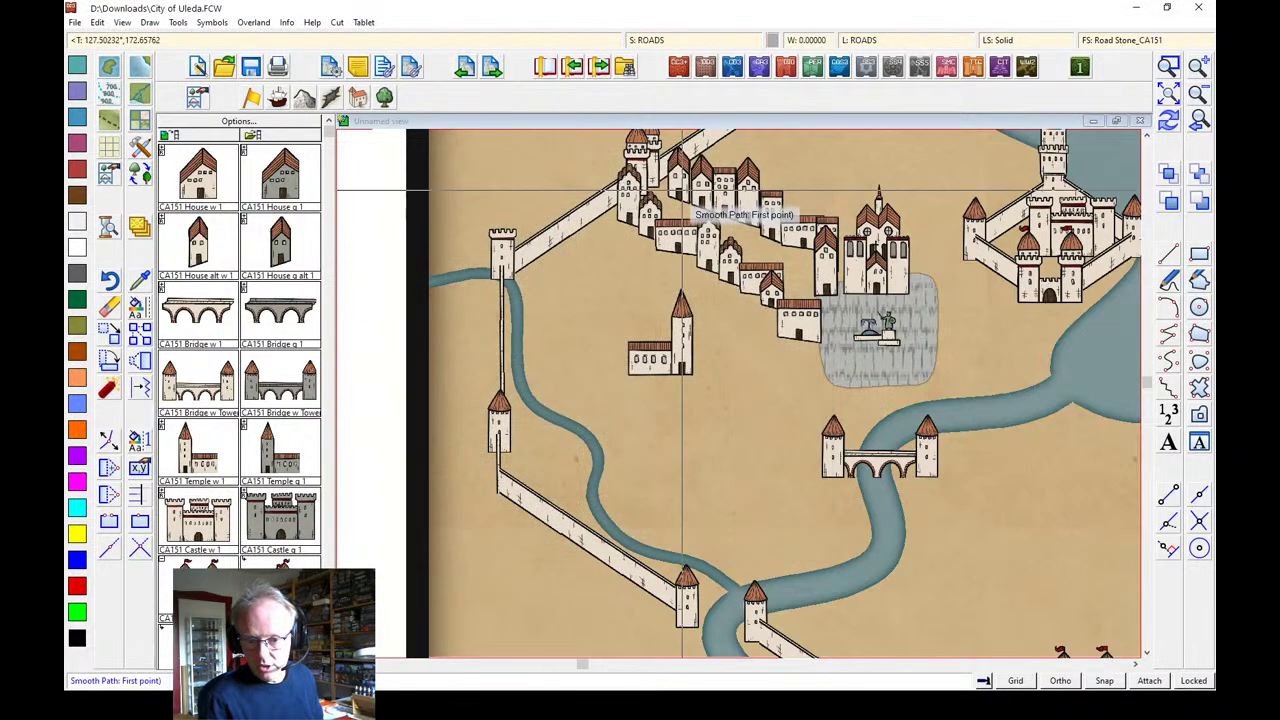
{"action": "left_click", "coordinate": [652, 205]}
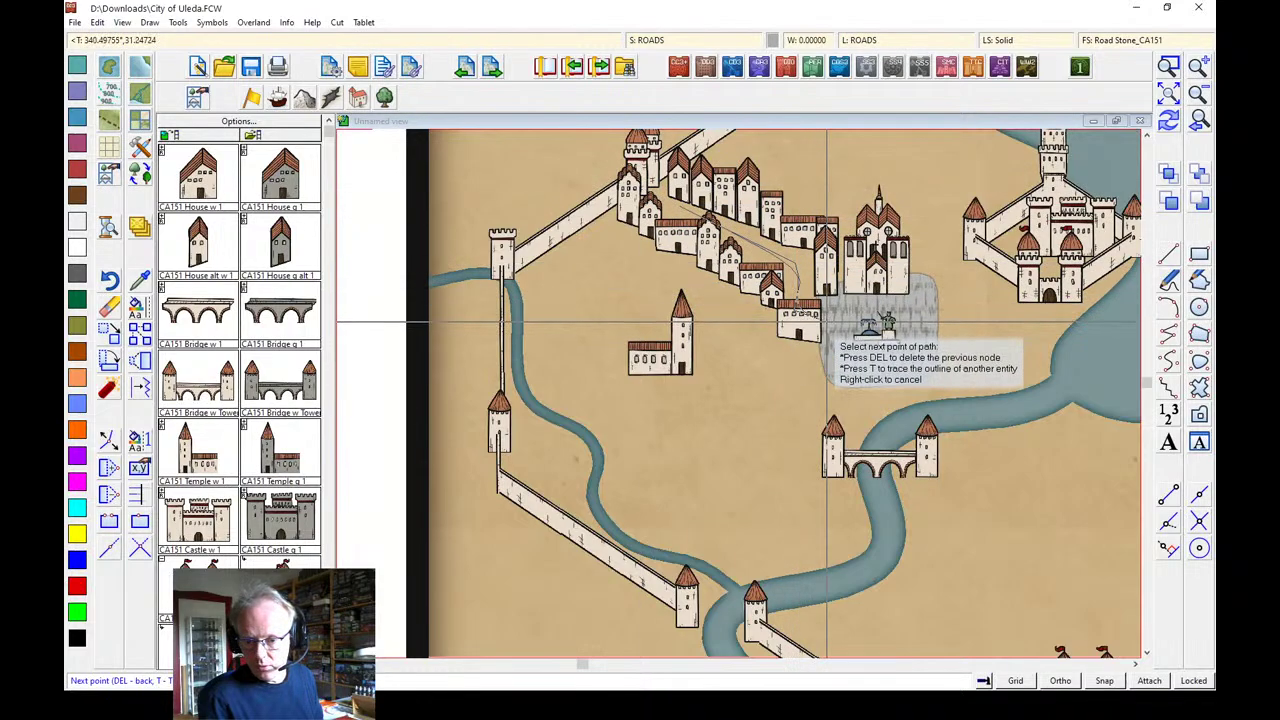
{"action": "right_click", "coordinate": [886, 316]}
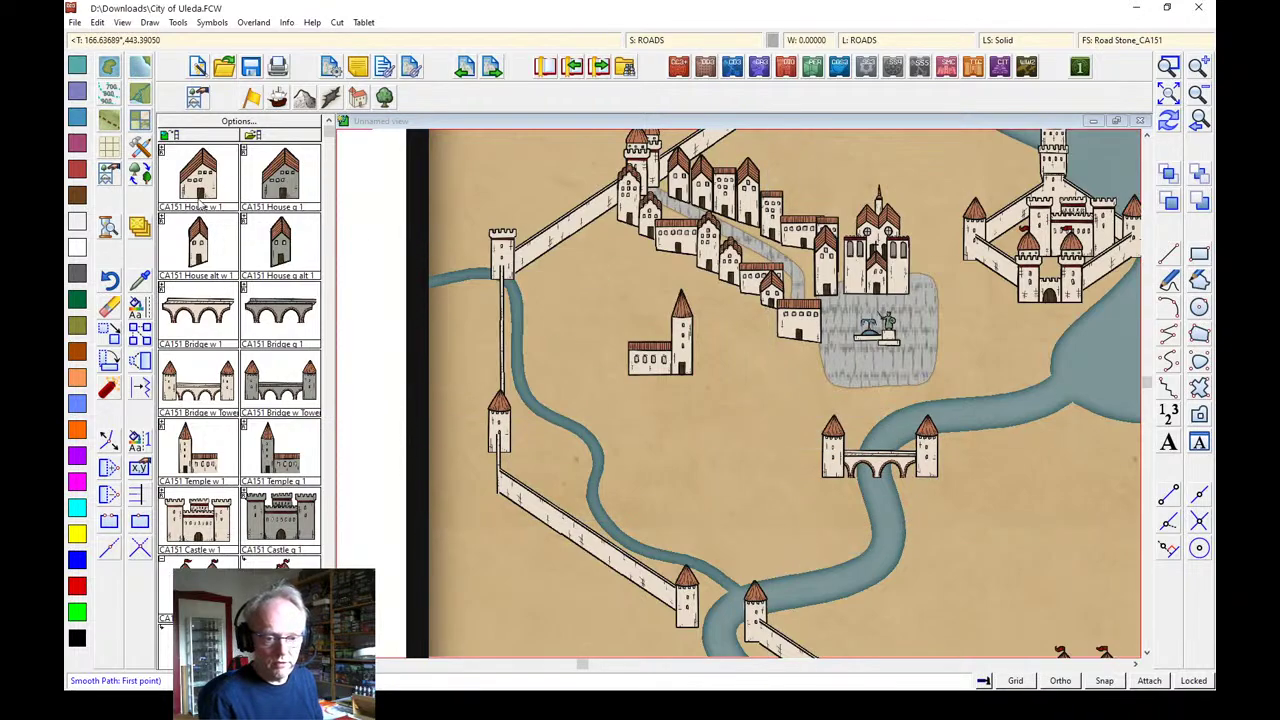
Place mirrored CA151 House alt w 1 houses in a short row running southwest from the plaza's southwest corner
{"action": "left_click", "coordinate": [203, 258]}
{"action": "right_click", "coordinate": [808, 374]}
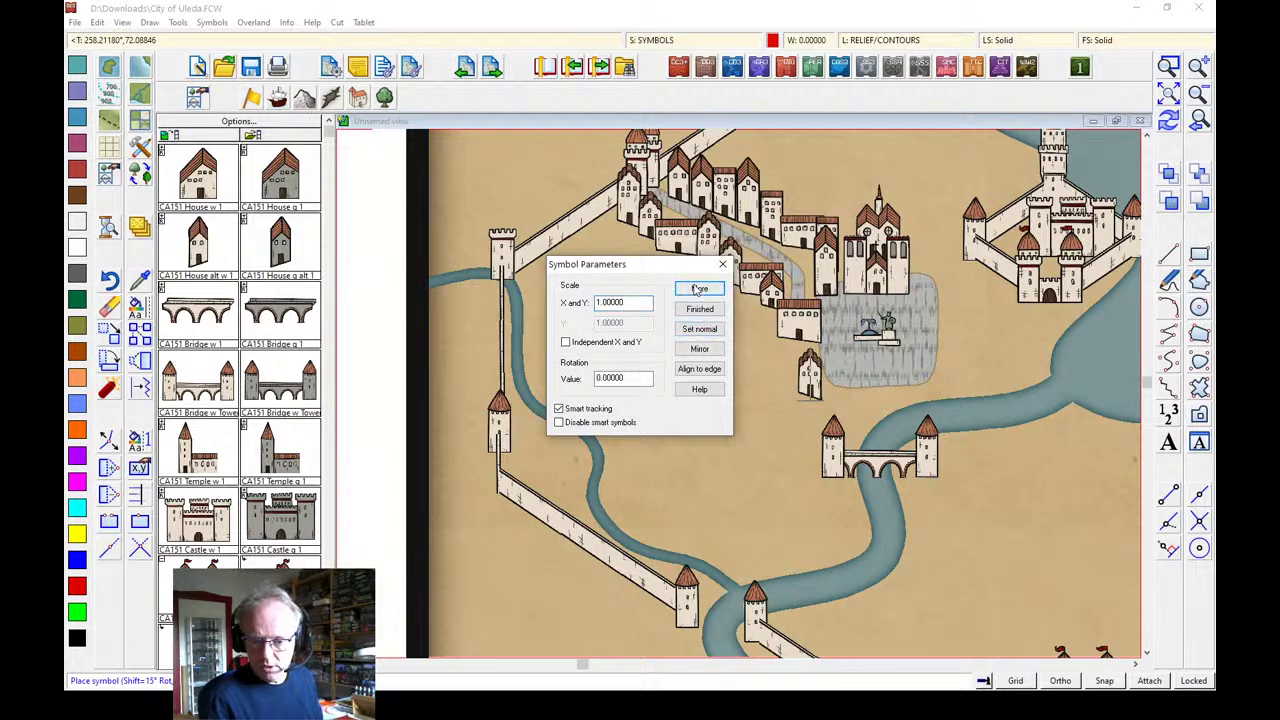
{"action": "left_click", "coordinate": [699, 289]}
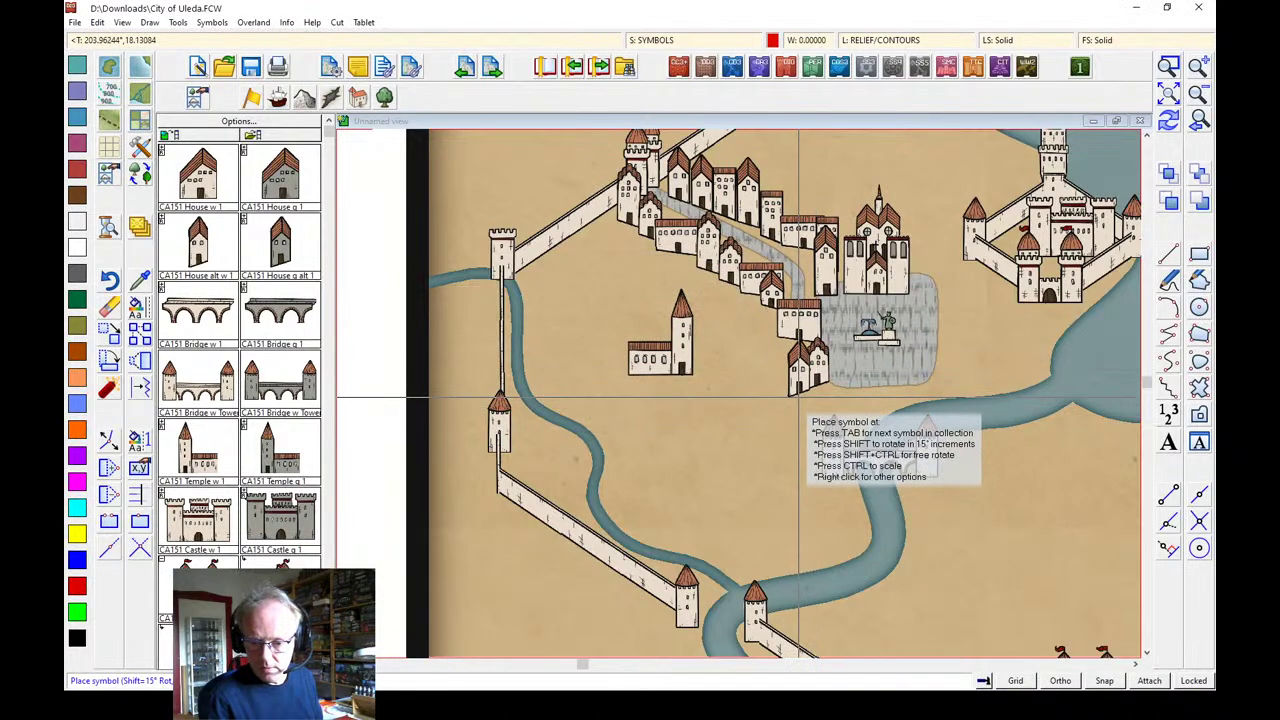
{"action": "left_click", "coordinate": [780, 412]}
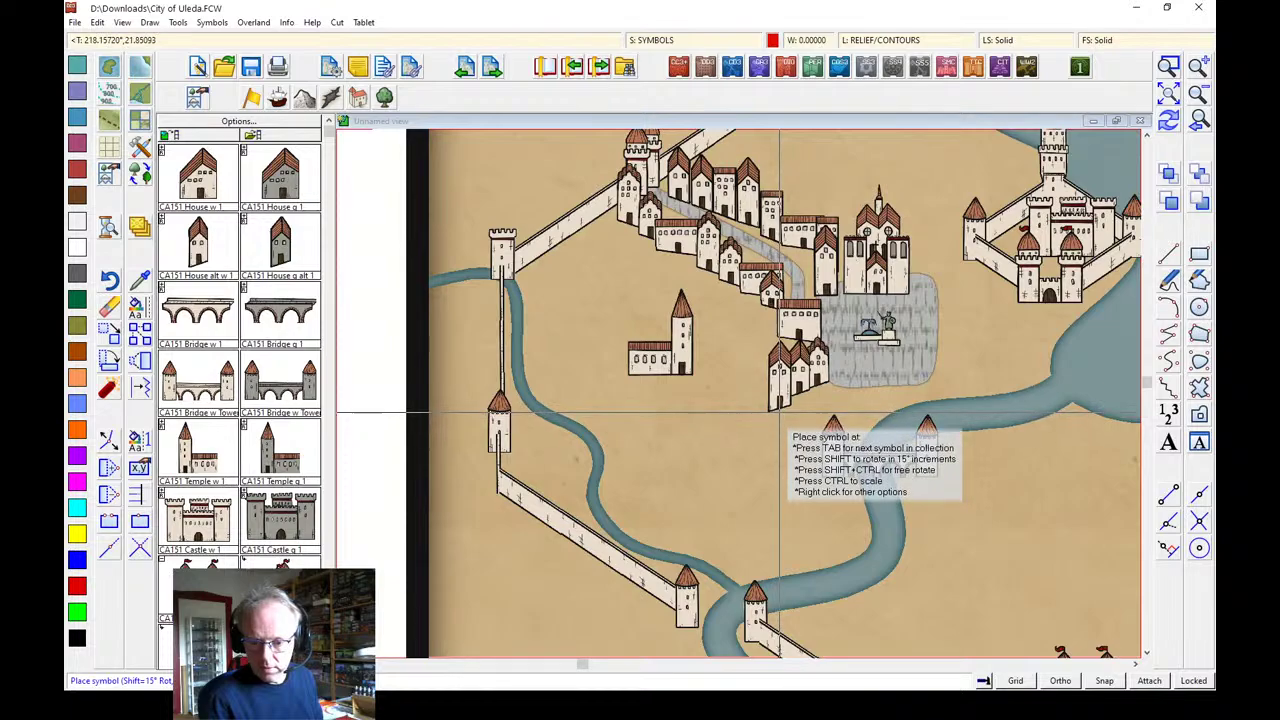
Place CA151 House w 1 houses from the end of the mirrored row, curving south and then east toward the bridge's west tower
{"action": "left_click", "coordinate": [181, 195]}
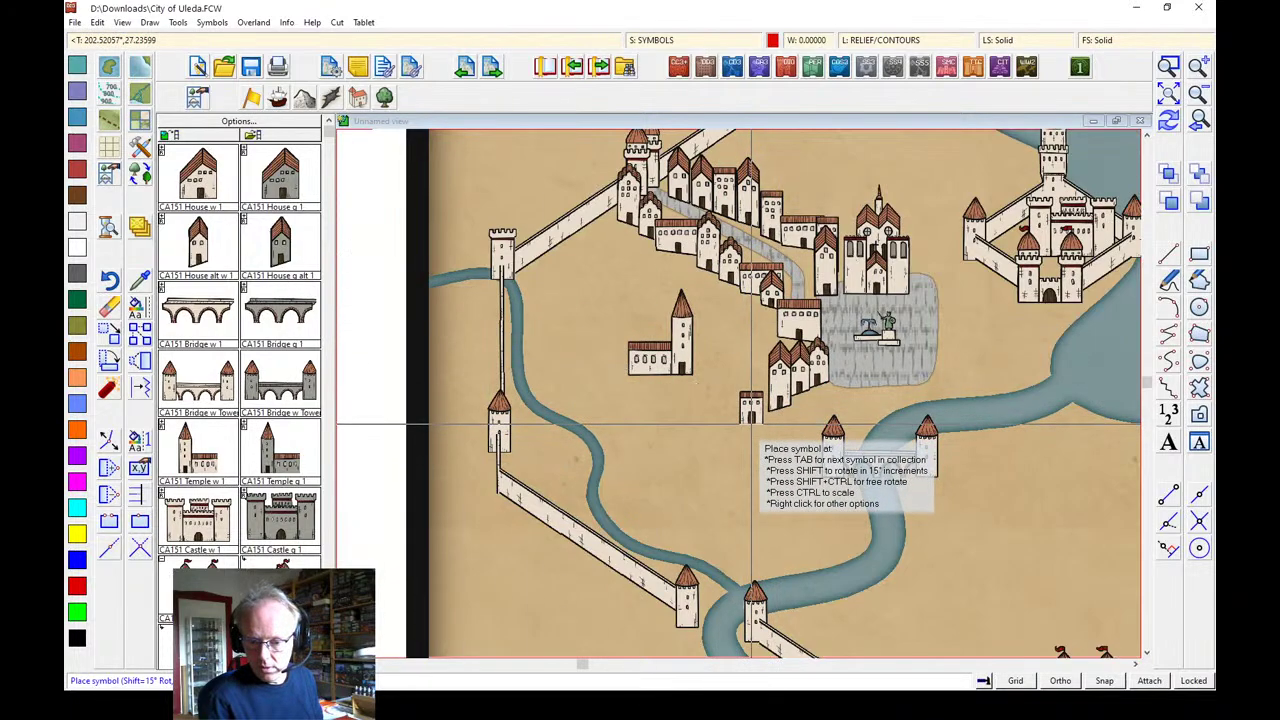
{"action": "left_click", "coordinate": [757, 424]}
{"action": "left_click", "coordinate": [728, 444]}
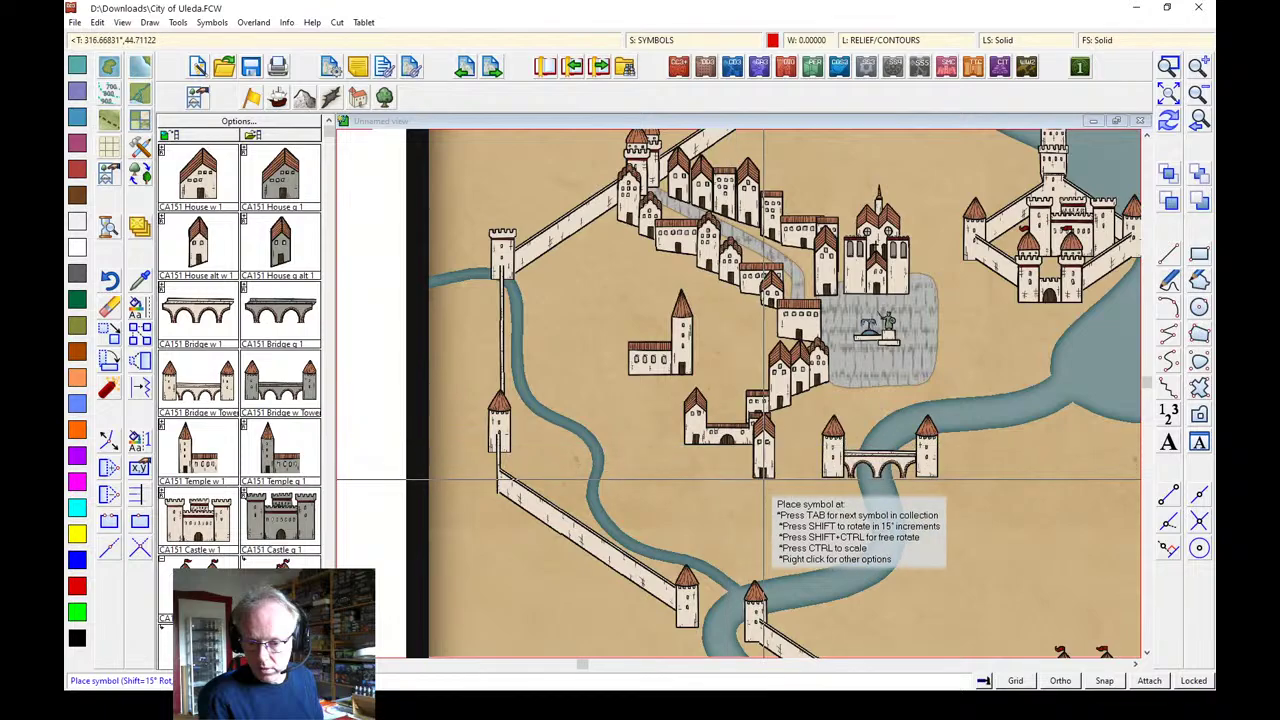
{"action": "left_click", "coordinate": [757, 462]}
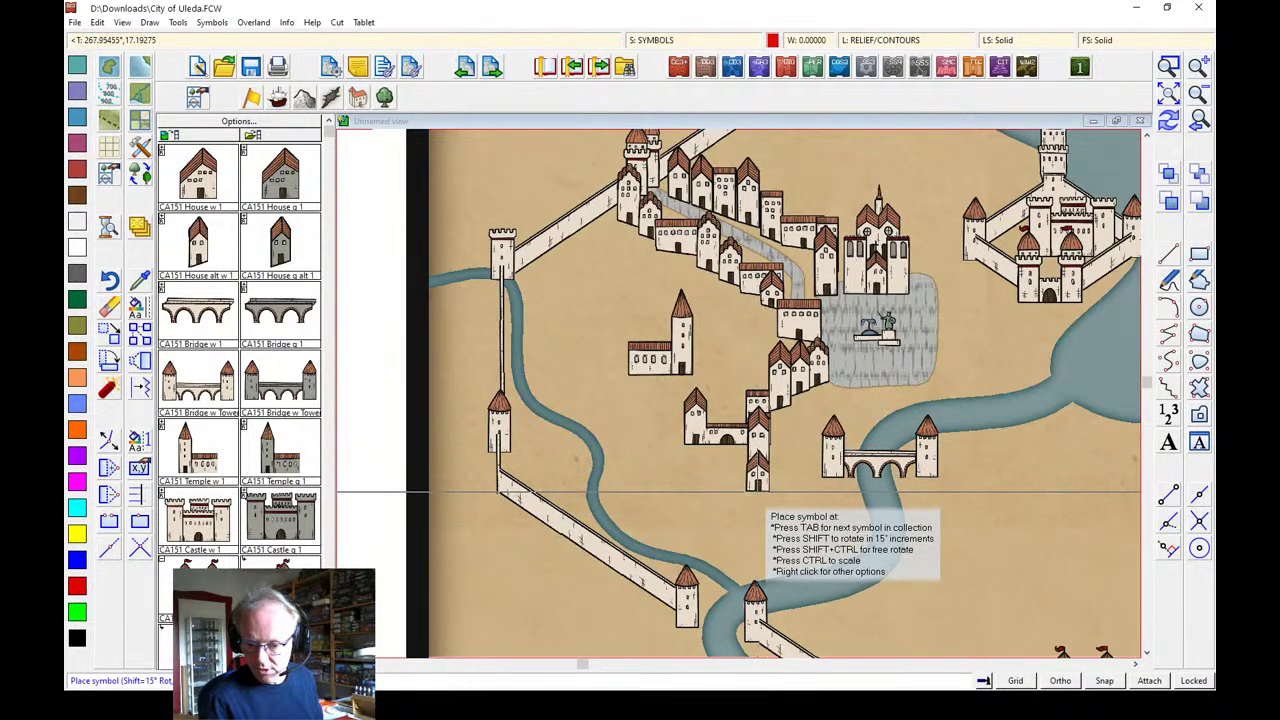
{"action": "left_click", "coordinate": [757, 492]}
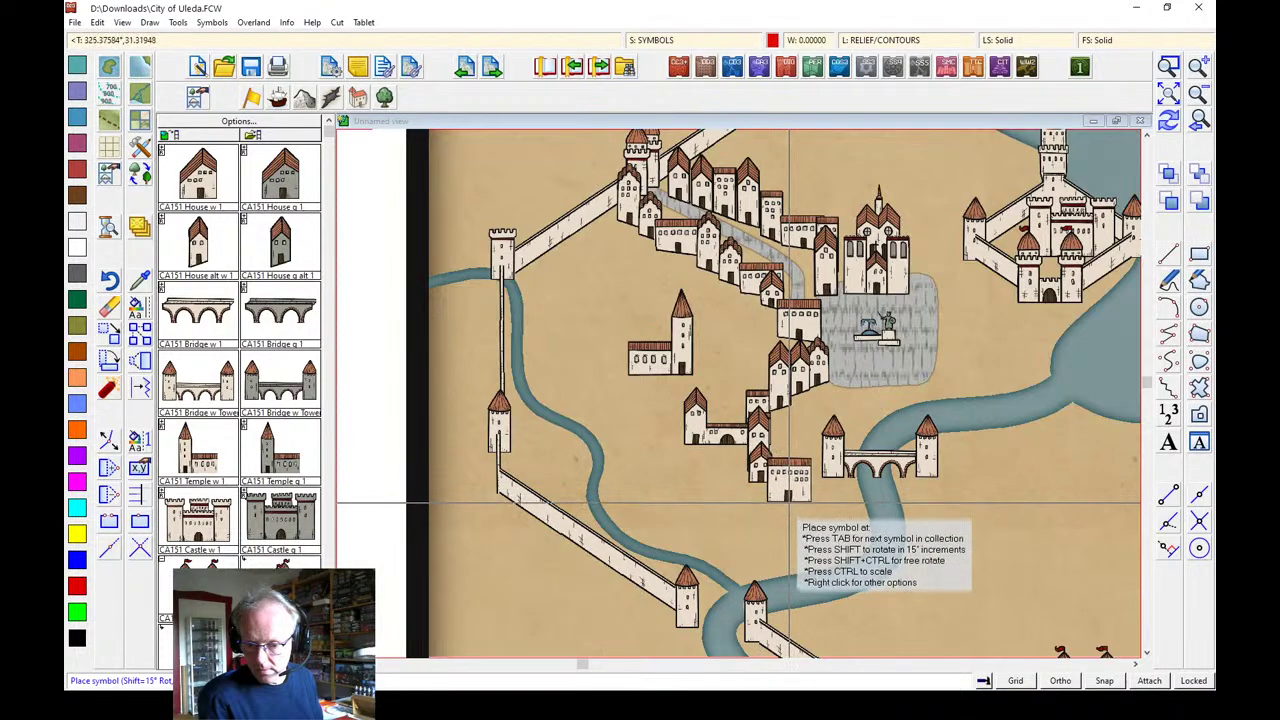
{"action": "left_click", "coordinate": [790, 505]}
{"action": "left_click", "coordinate": [818, 500]}
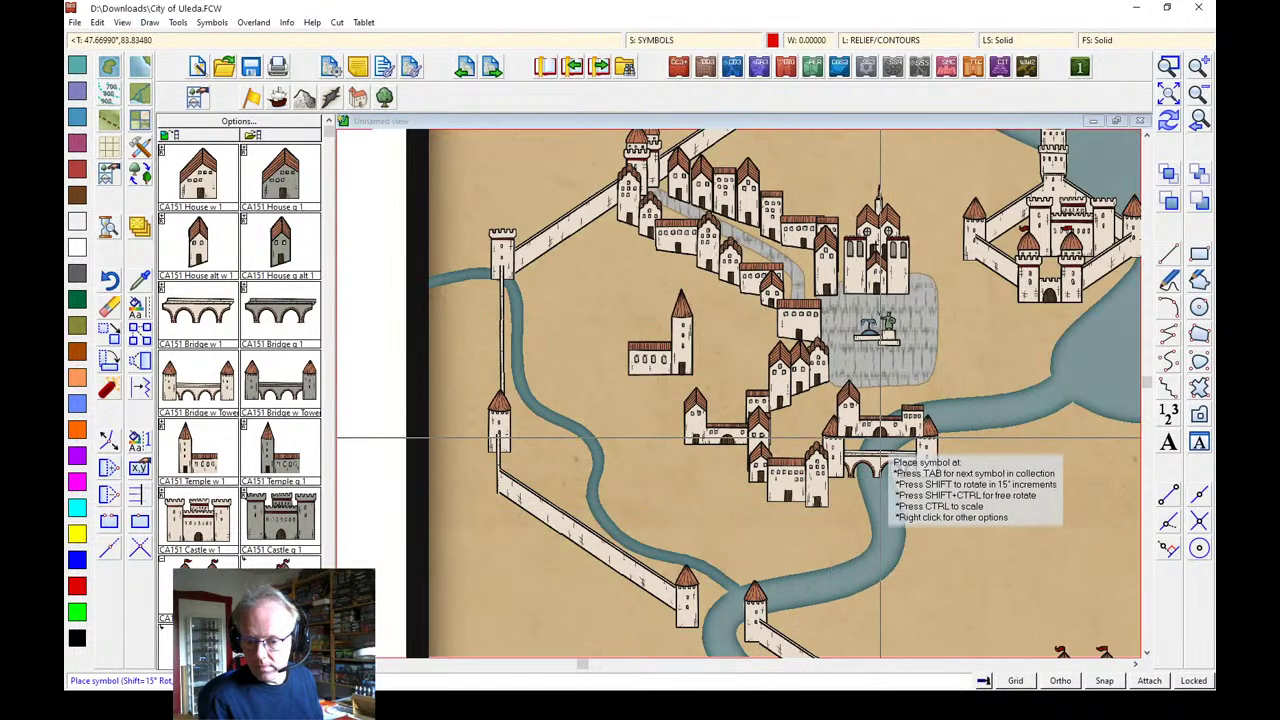
Place more houses along the plaza's south edge and down to the bridge's north side
{"action": "left_click", "coordinate": [885, 405]}
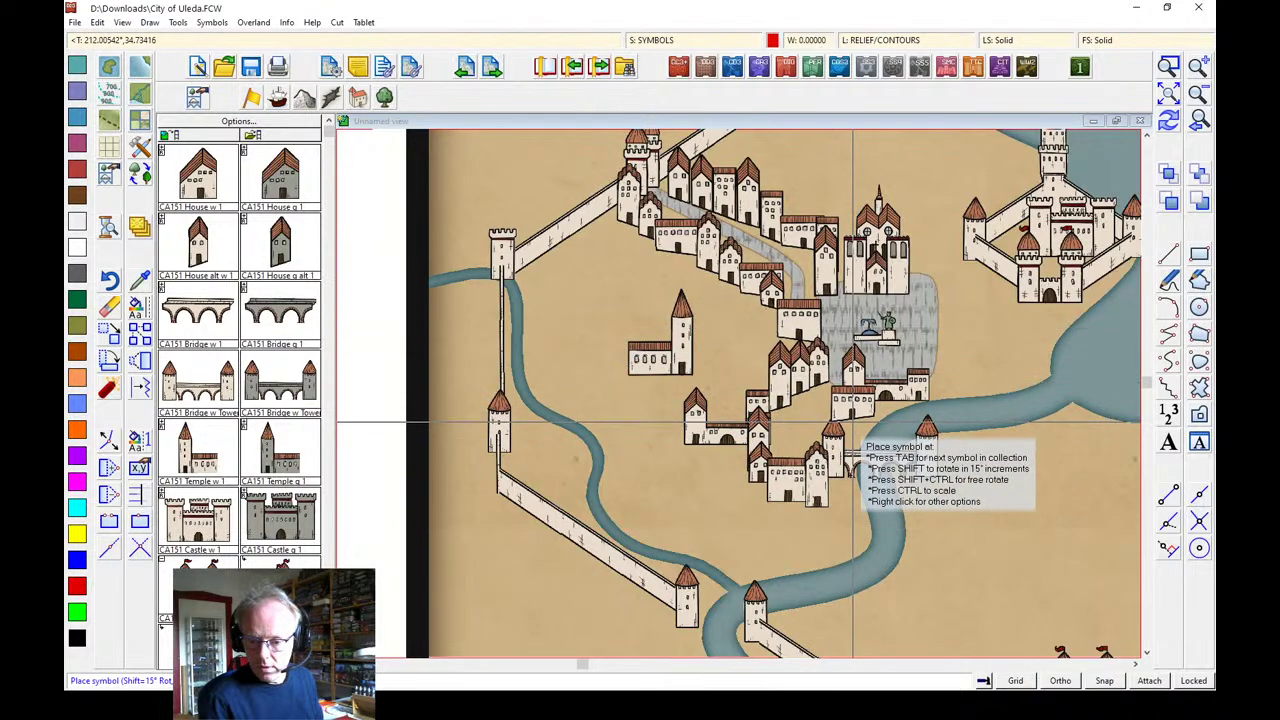
{"action": "left_click", "coordinate": [853, 421]}
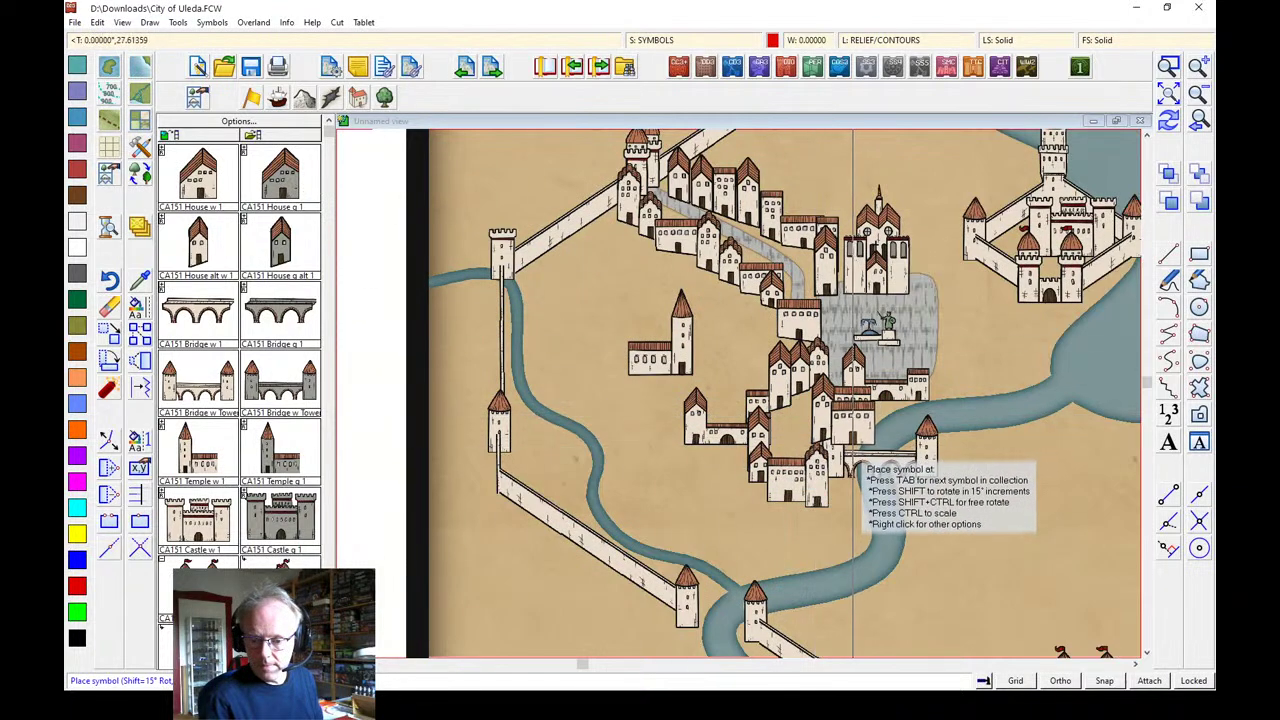
{"action": "left_click", "coordinate": [822, 448]}
Draw a curved street from the plaza's southwest corner between the houses to the bridge's west end with Road Stone, Wide
{"action": "left_click", "coordinate": [197, 97]}
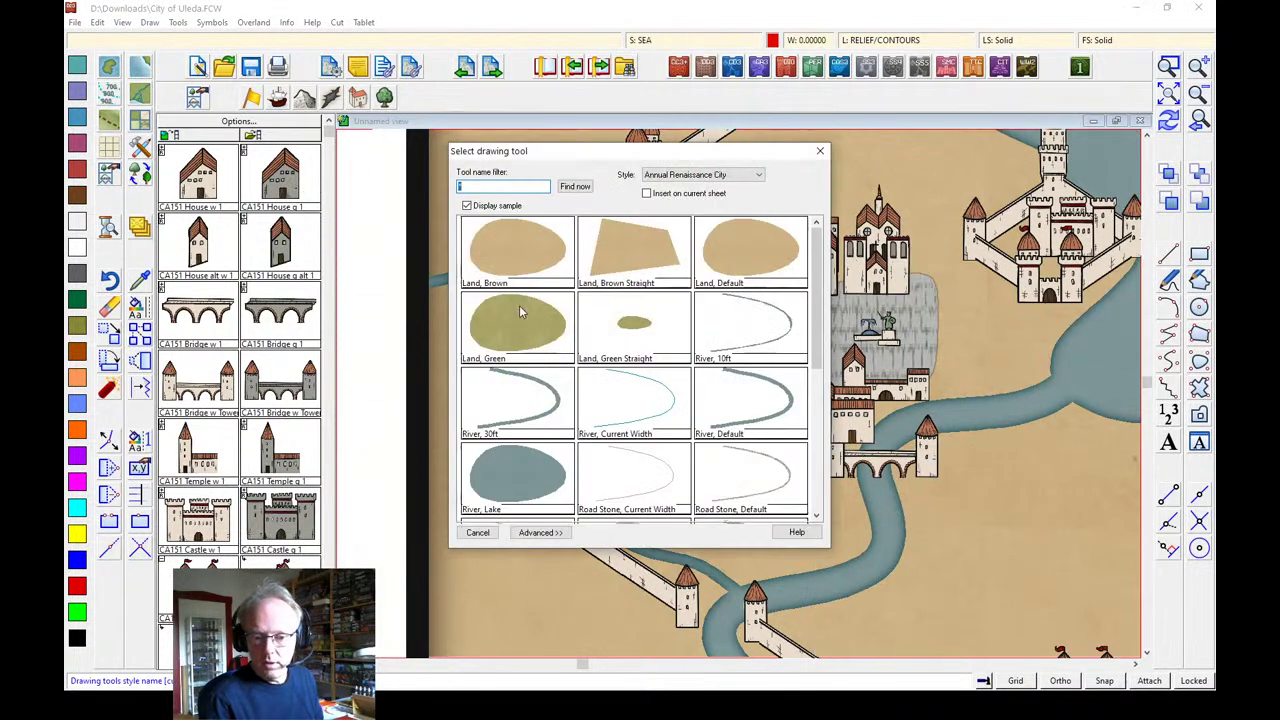
{"action": "scroll", "coordinate": [765, 453], "scroll_direction": "down", "scroll_amount": 3}
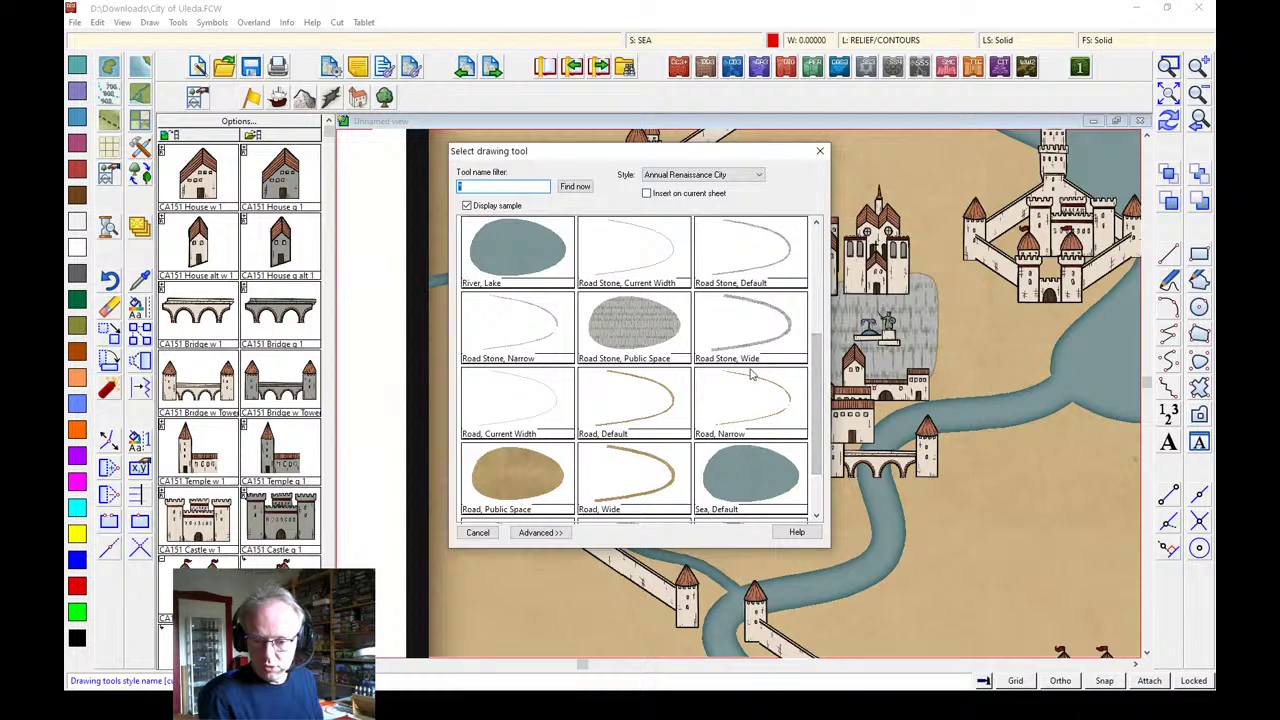
{"action": "double_click", "coordinate": [738, 328]}
{"action": "left_click", "coordinate": [824, 380]}
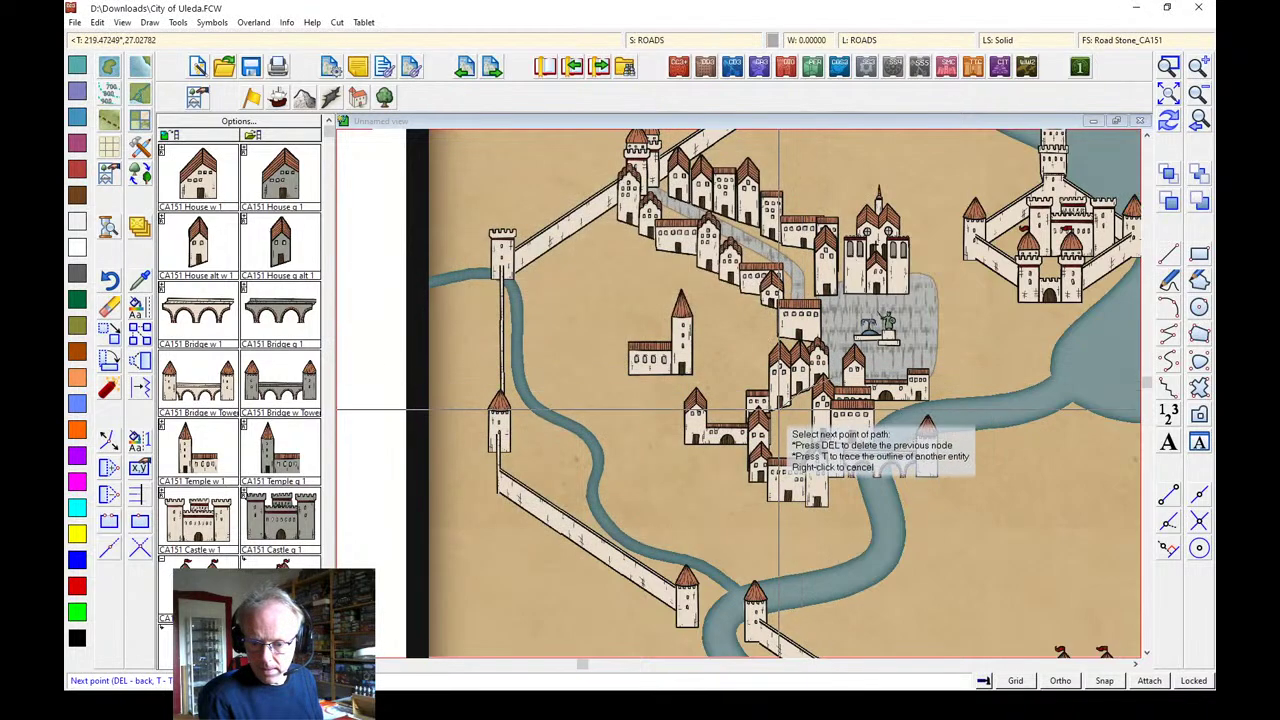
{"action": "left_click", "coordinate": [778, 440]}
{"action": "left_click", "coordinate": [818, 452]}
{"action": "right_click", "coordinate": [818, 452]}
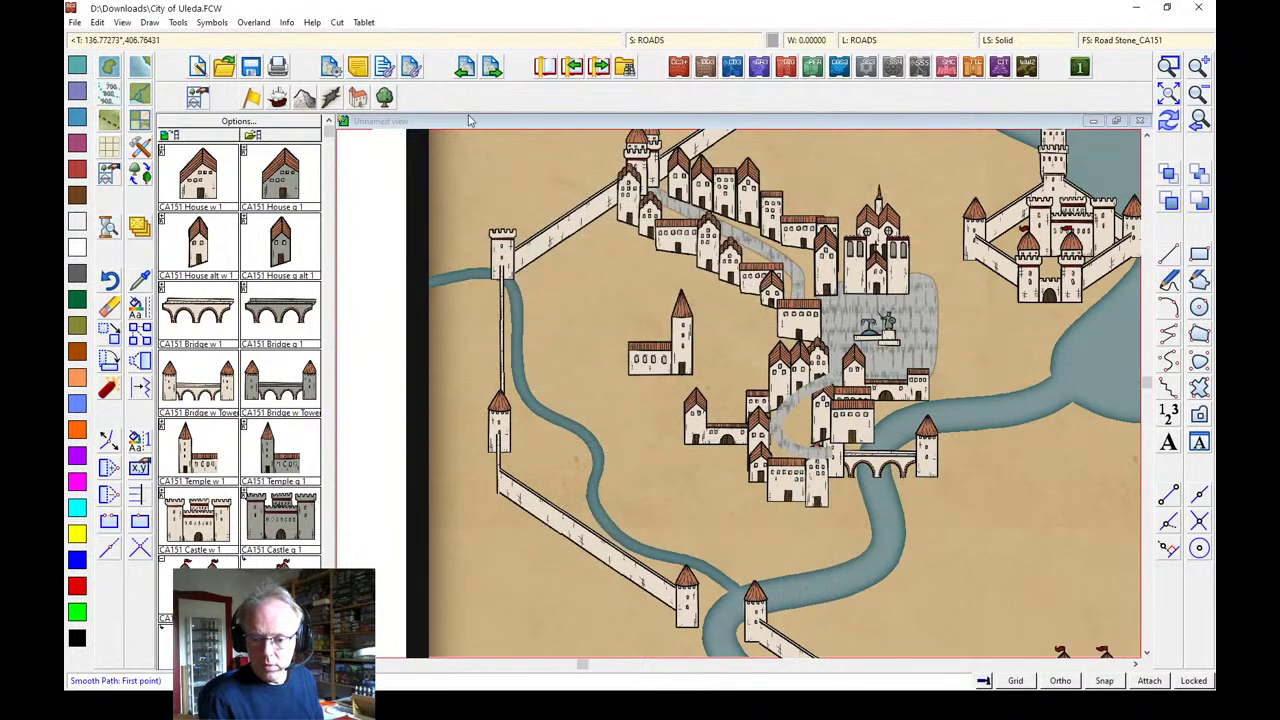
Sort all the symbols in the map so that those nearer the map's southern edge stand in front
{"action": "left_click", "coordinate": [228, 24]}
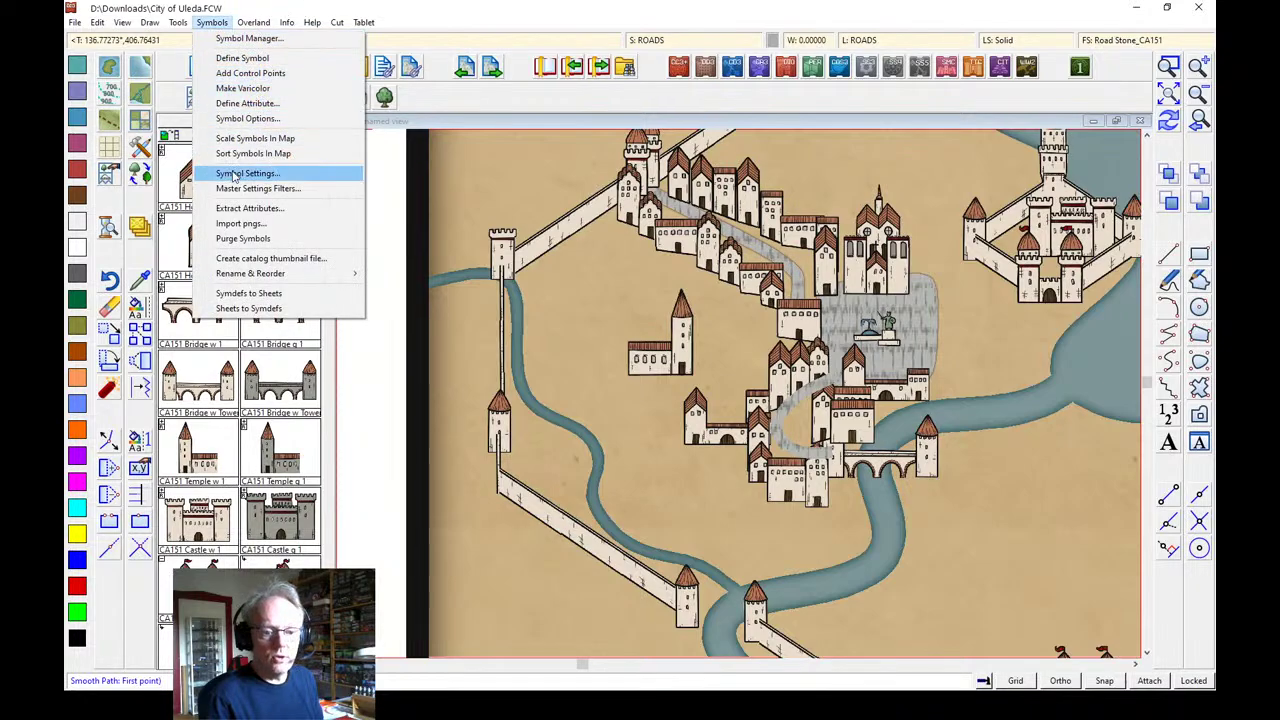
{"action": "left_click", "coordinate": [280, 152]}
{"action": "right_click", "coordinate": [584, 255]}
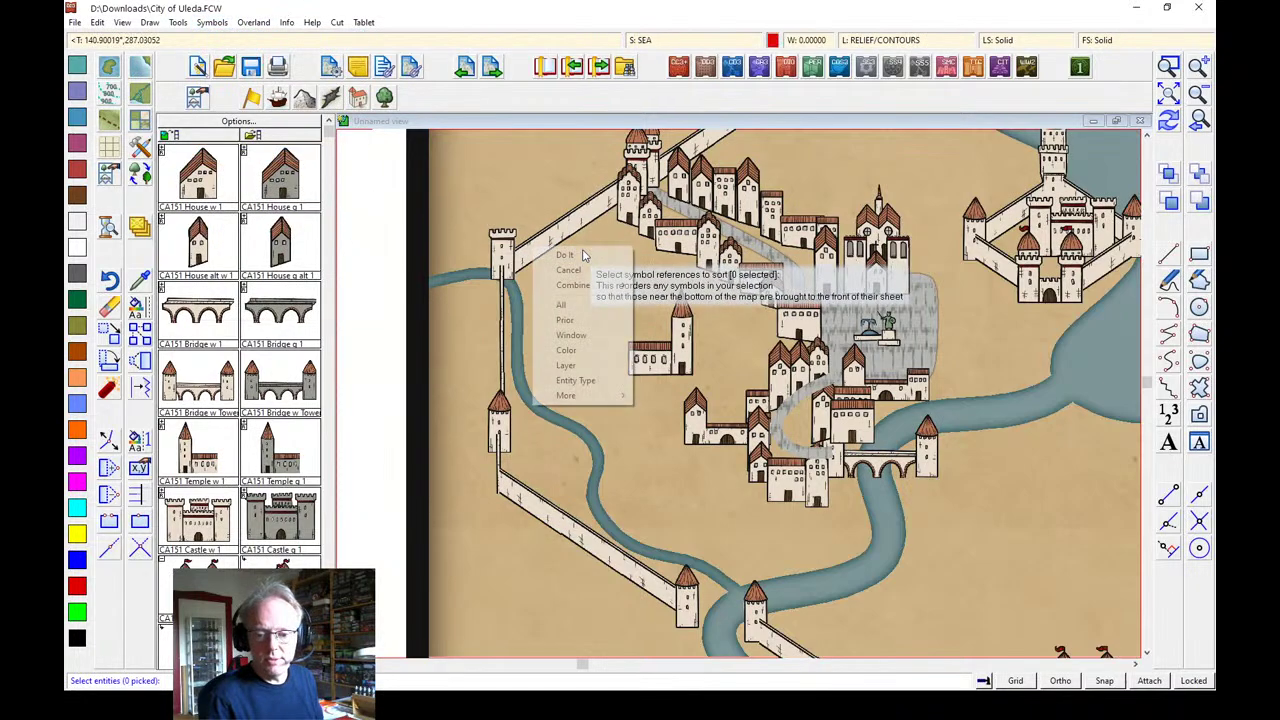
{"action": "left_click", "coordinate": [576, 307]}
{"action": "right_click", "coordinate": [597, 304]}
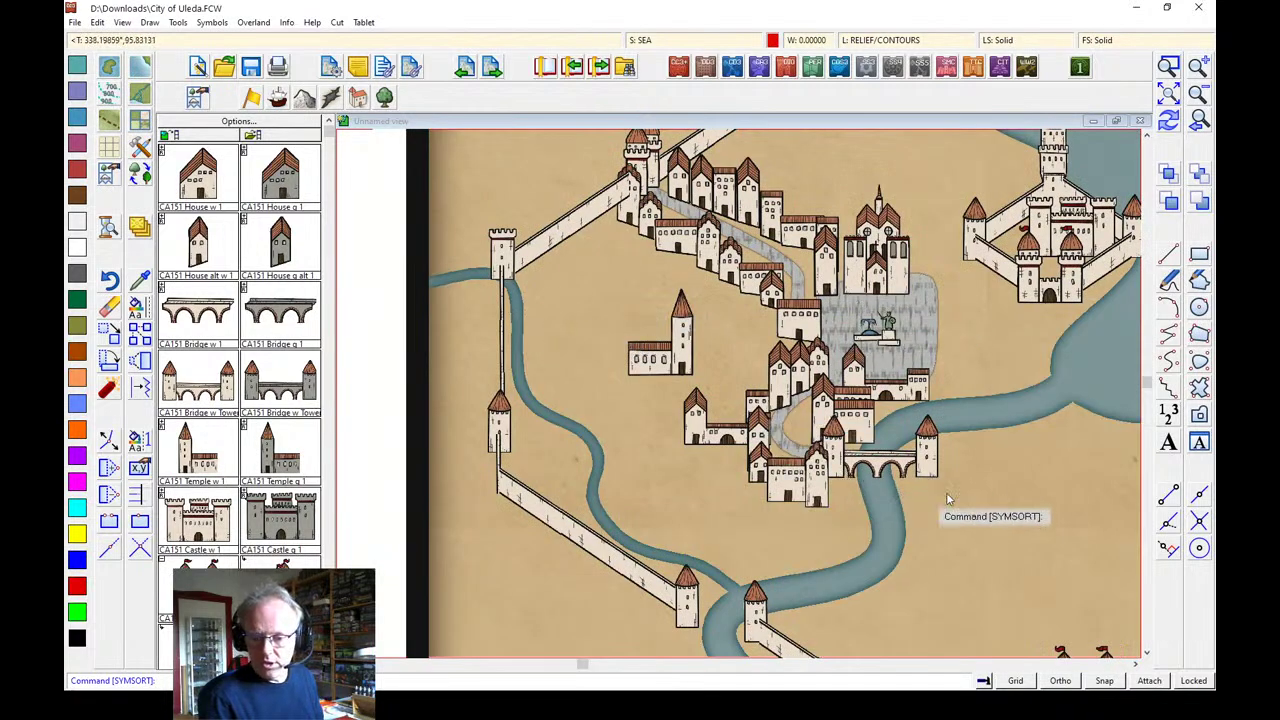
Draw a curved street from the bridge's east tower to the south wall's twin-towered gate with Road Stone, Wide
{"action": "left_click", "coordinate": [1168, 93]}
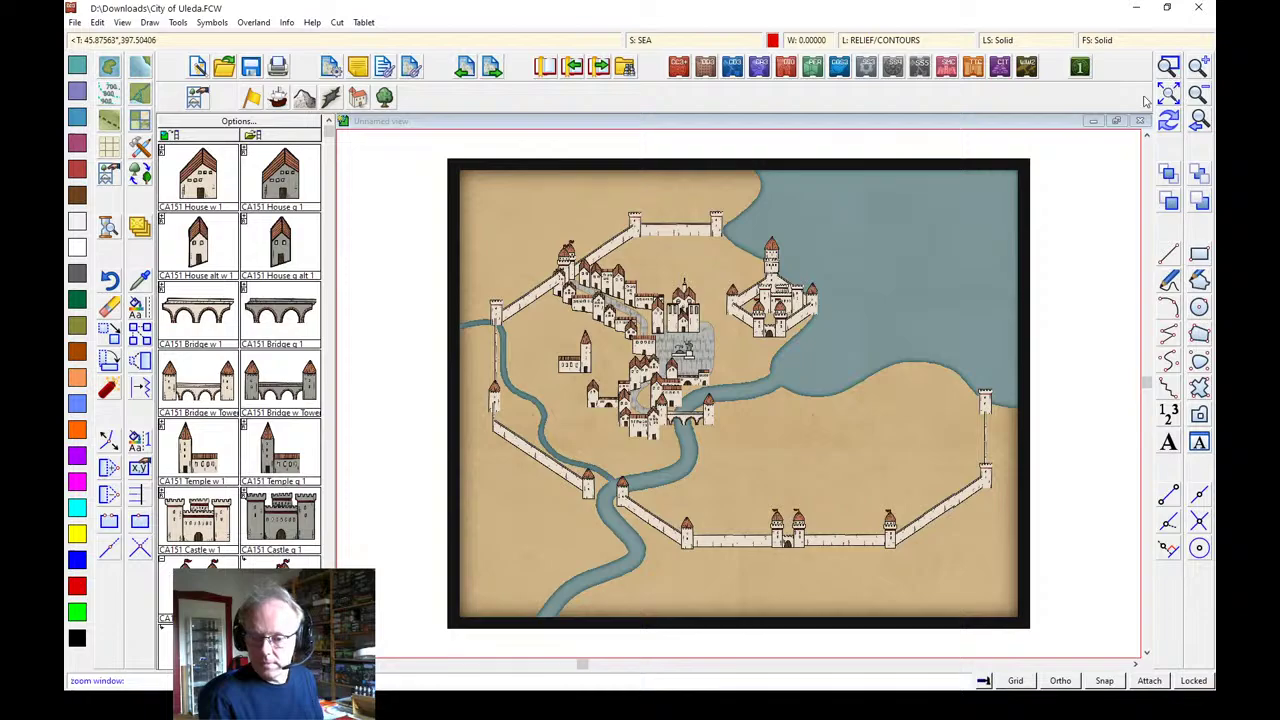
{"action": "left_click", "coordinate": [522, 337]}
{"action": "left_click", "coordinate": [1010, 568]}
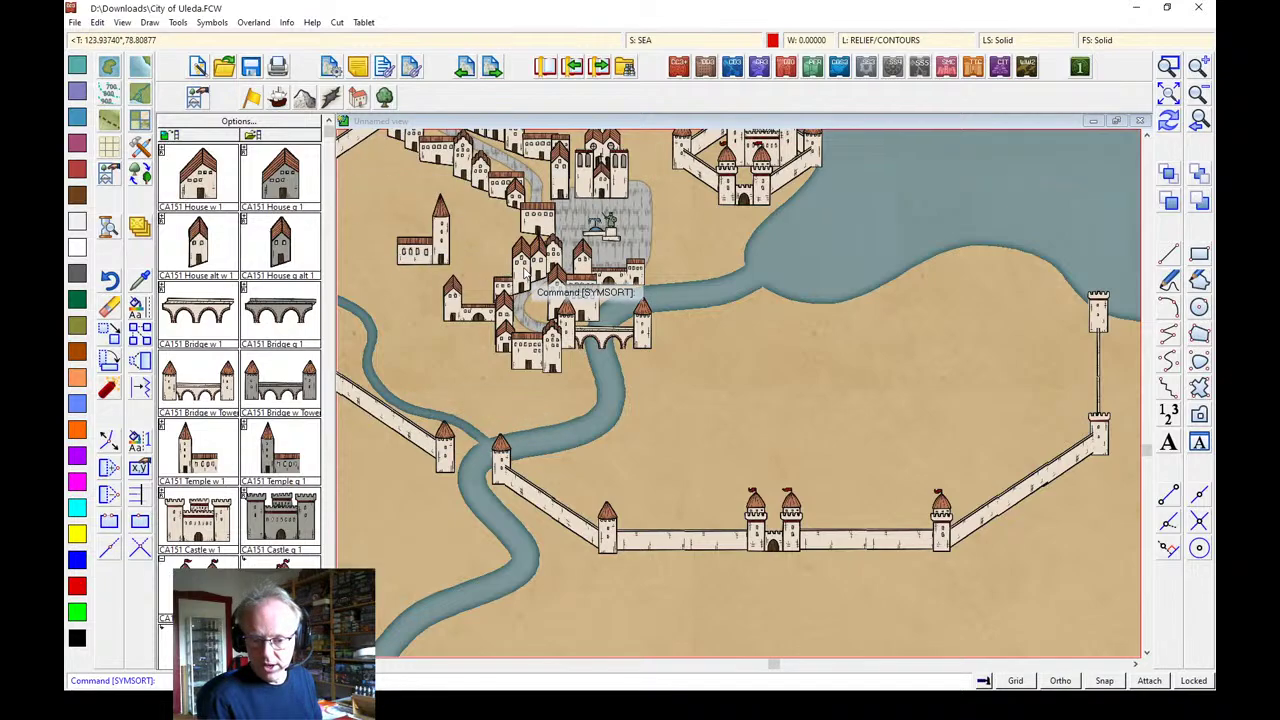
{"action": "left_click", "coordinate": [140, 150]}
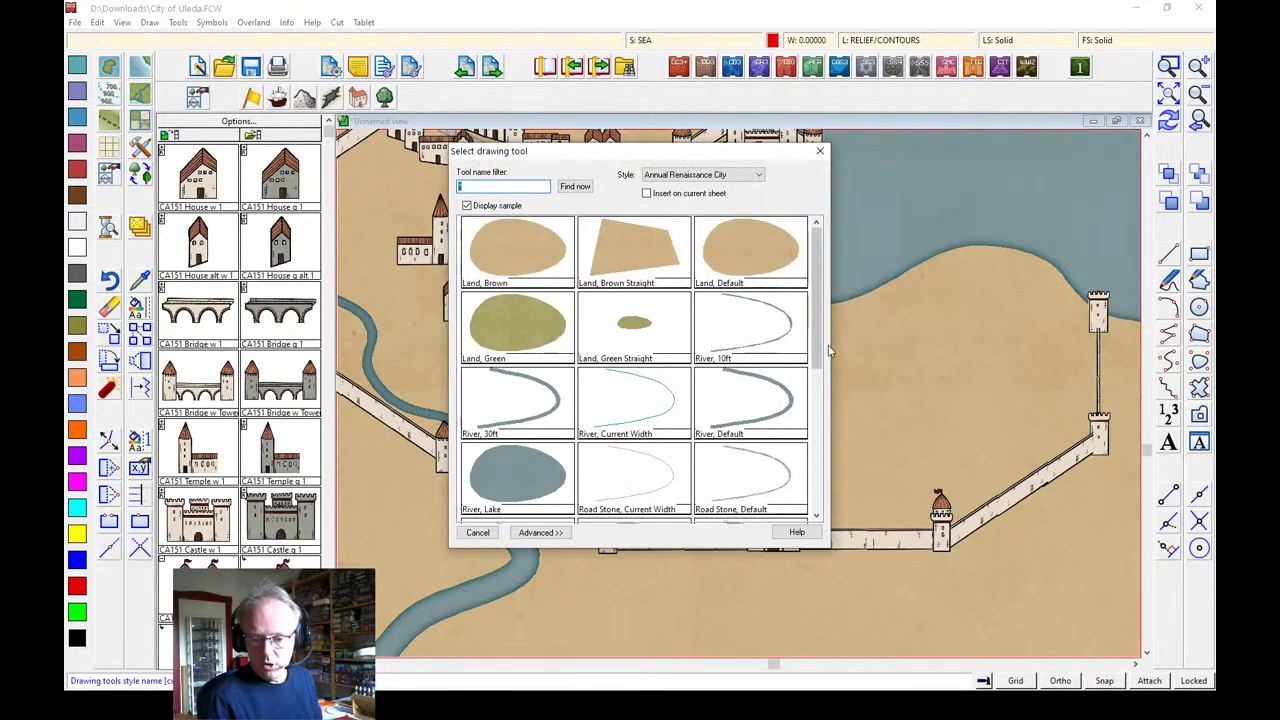
{"action": "scroll", "coordinate": [824, 419], "scroll_direction": "down", "scroll_amount": 3}
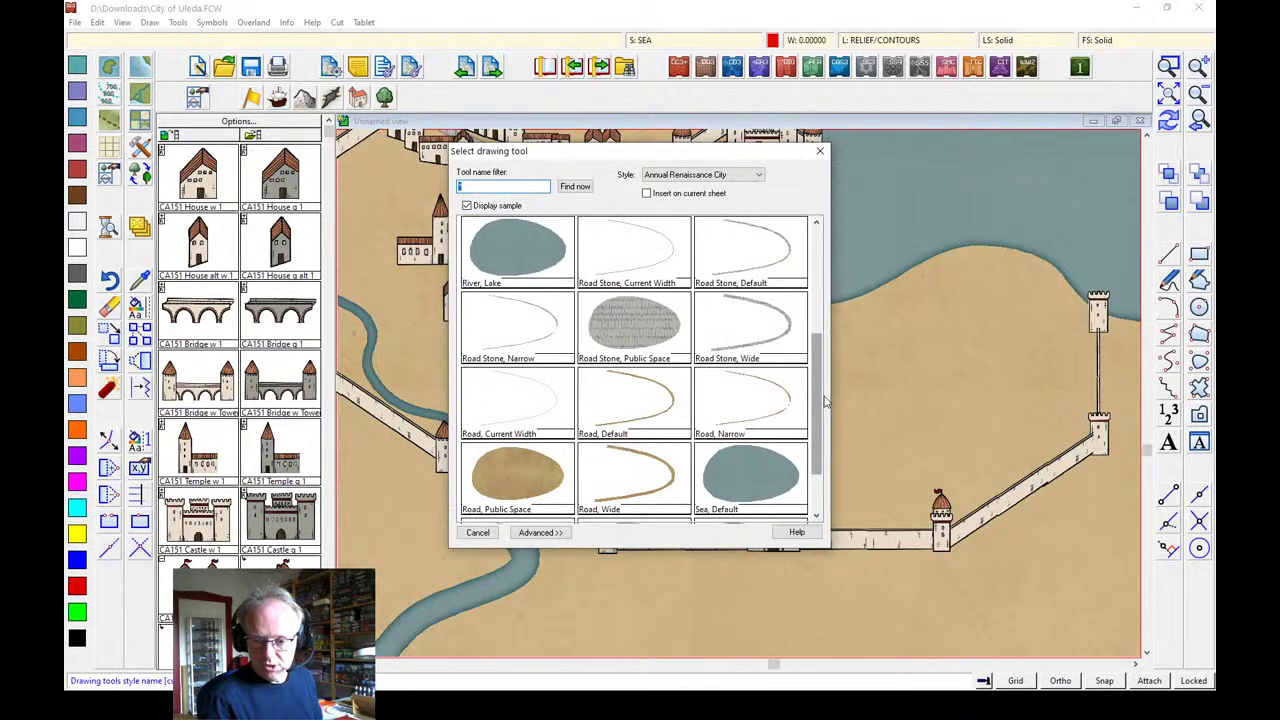
{"action": "double_click", "coordinate": [745, 338]}
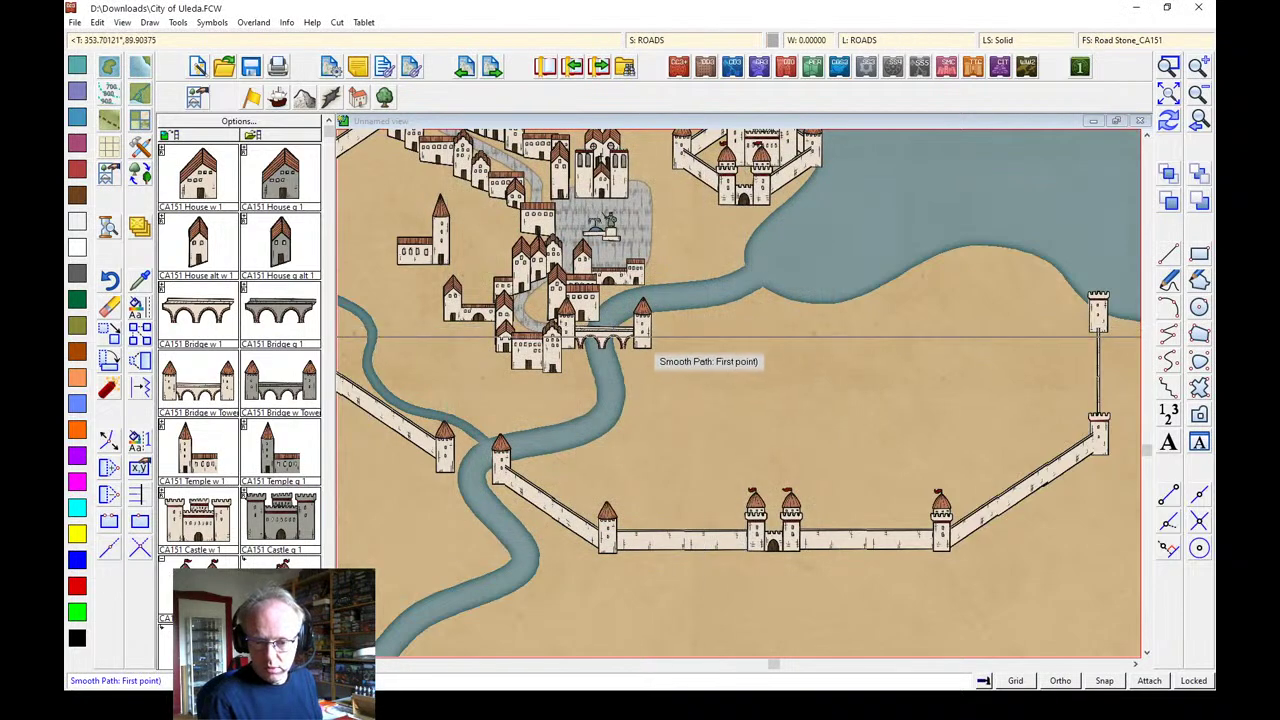
{"action": "left_click", "coordinate": [646, 332]}
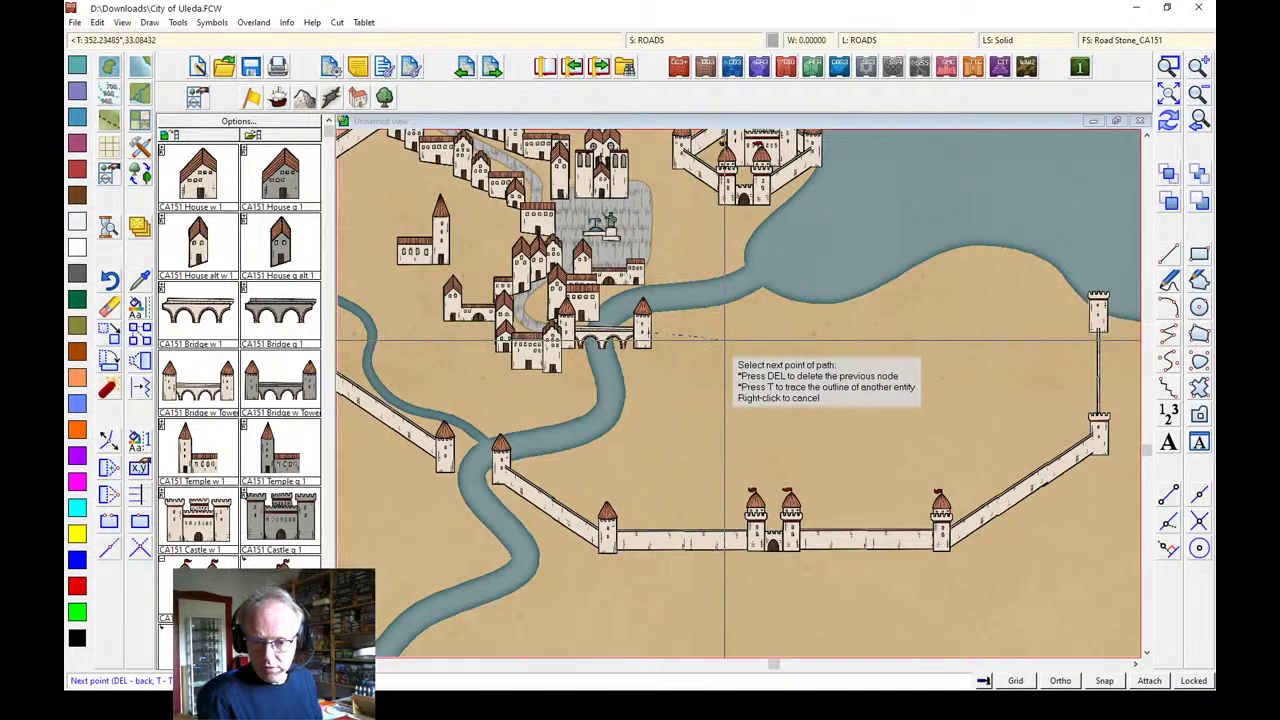
{"action": "left_click", "coordinate": [770, 395]}
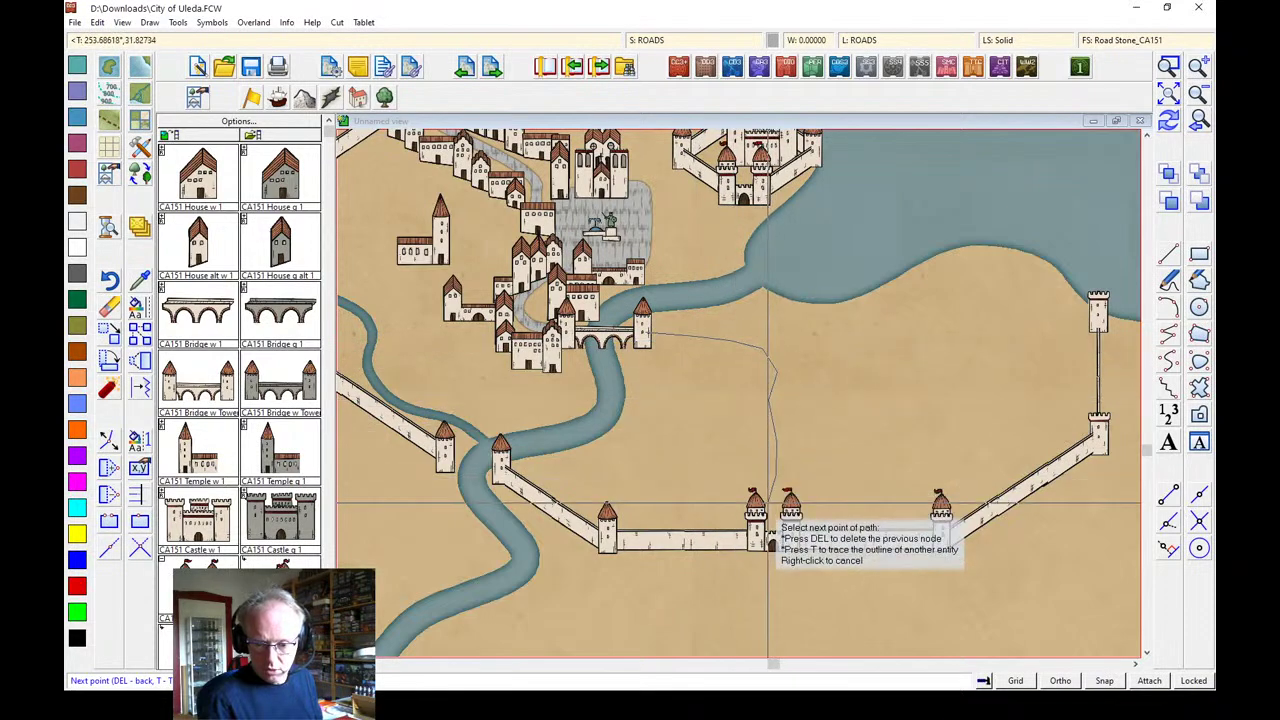
{"action": "left_click", "coordinate": [773, 543]}
{"action": "right_click", "coordinate": [773, 543]}
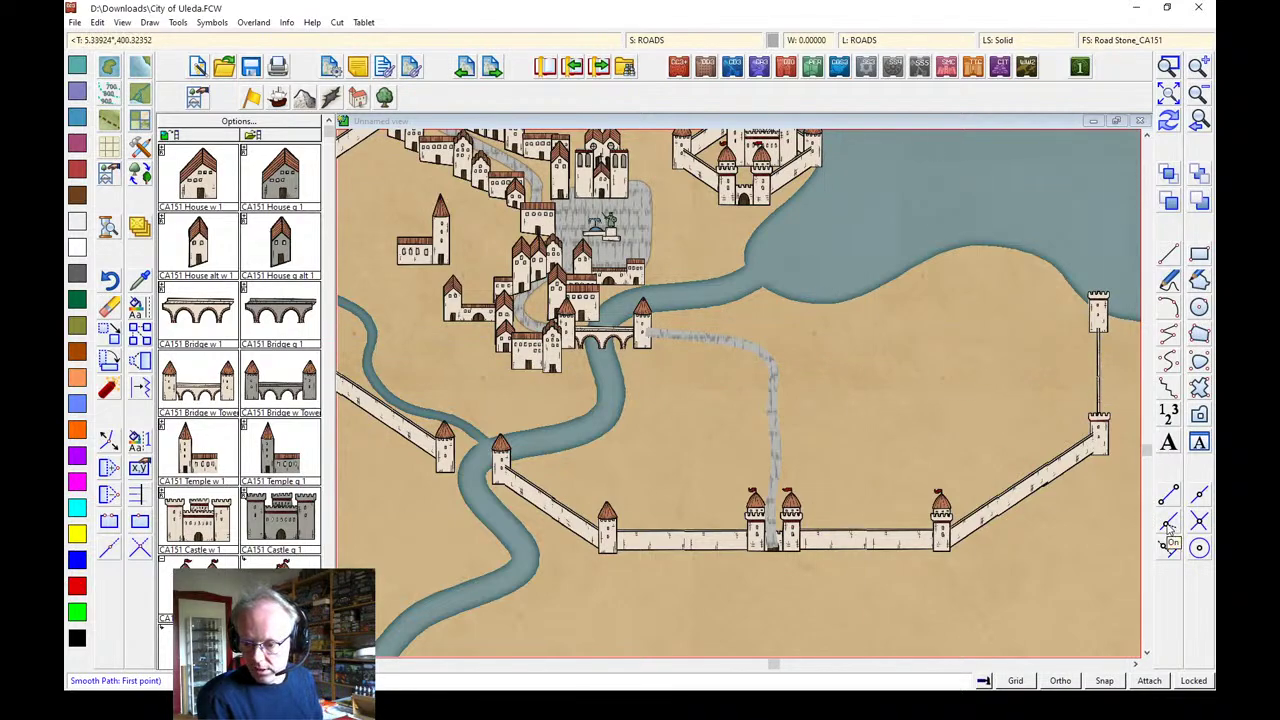
Draw a branch street attached to the new street near its bend and running east to the city's east wall
{"action": "left_click", "coordinate": [1170, 540]}
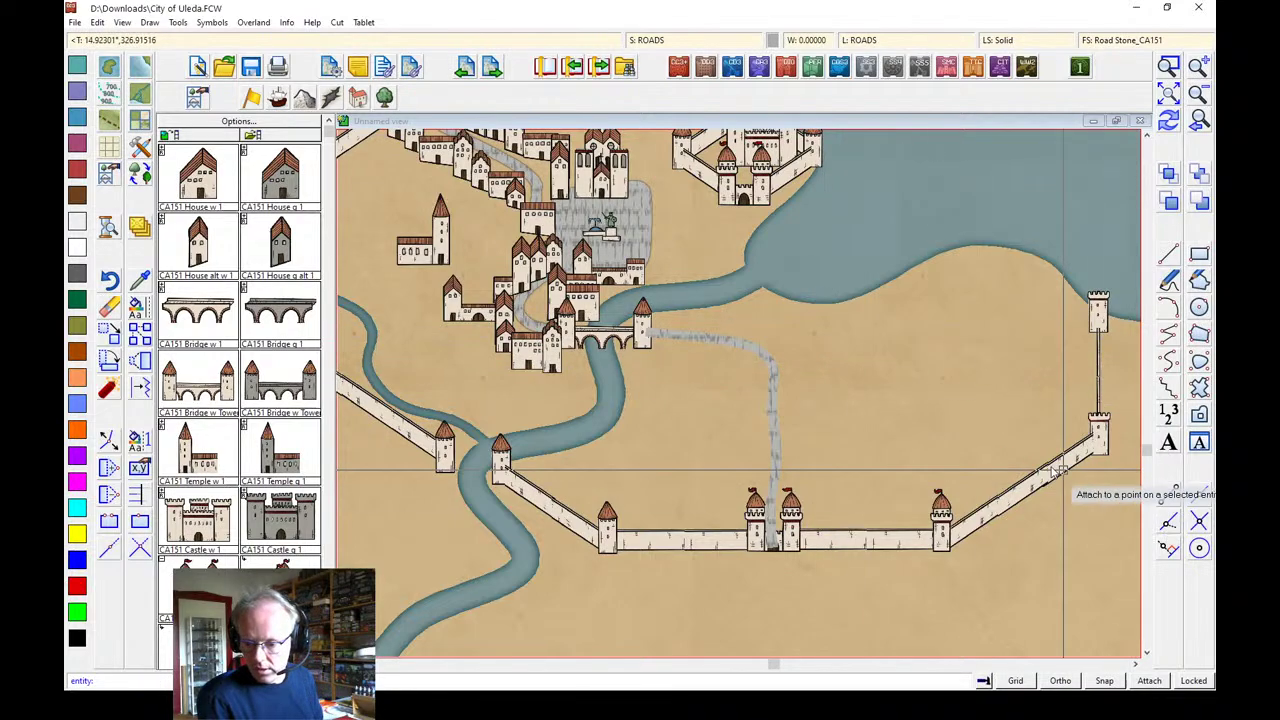
{"action": "left_click", "coordinate": [773, 375]}
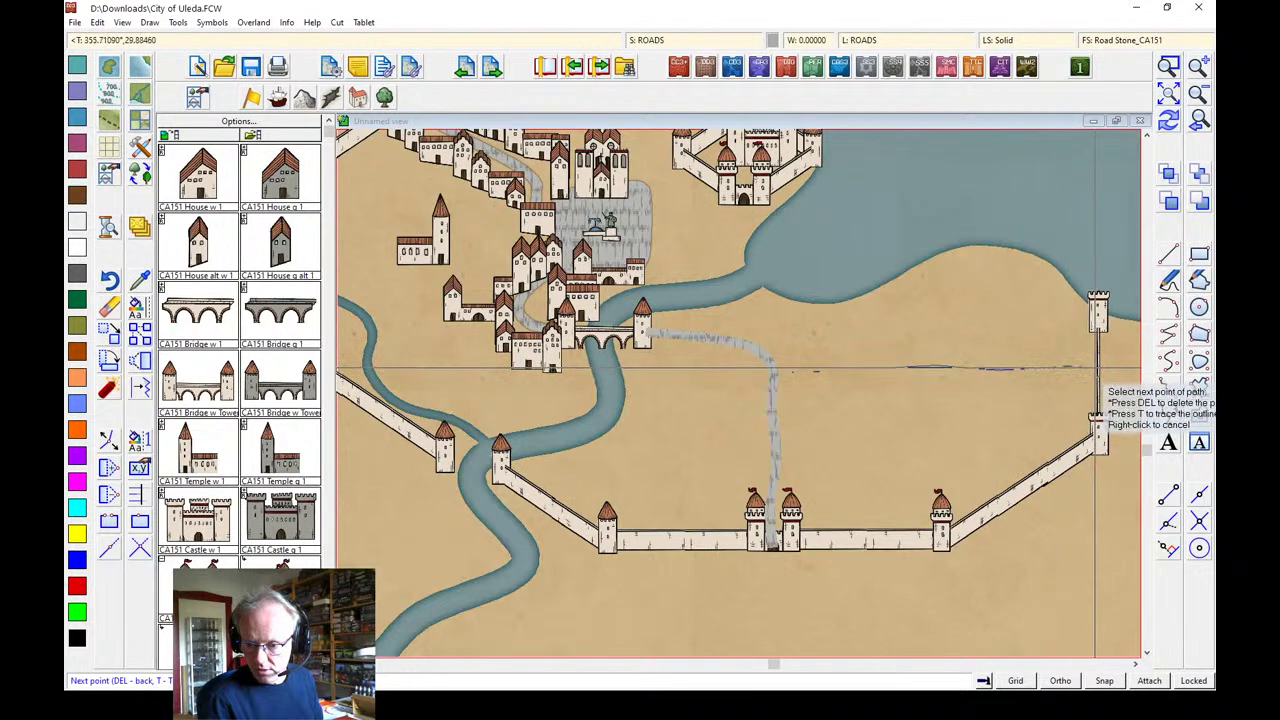
{"action": "left_click", "coordinate": [1097, 370]}
{"action": "right_click", "coordinate": [1097, 370]}
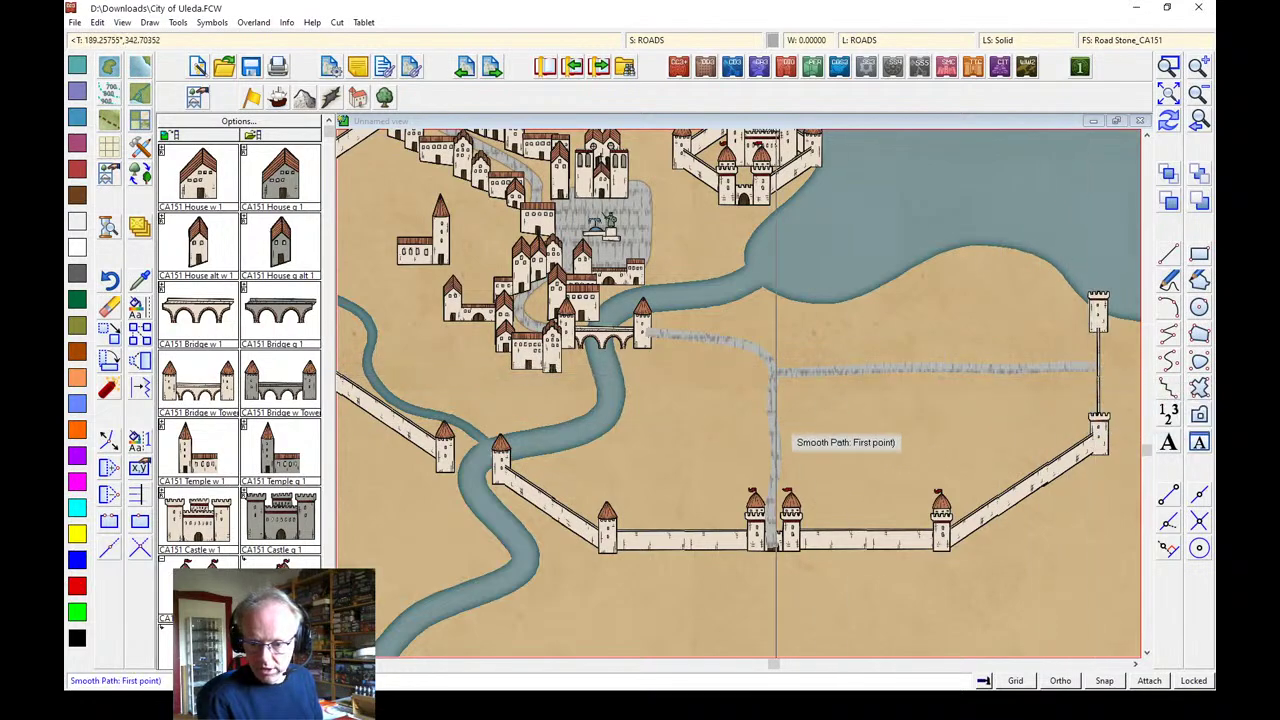
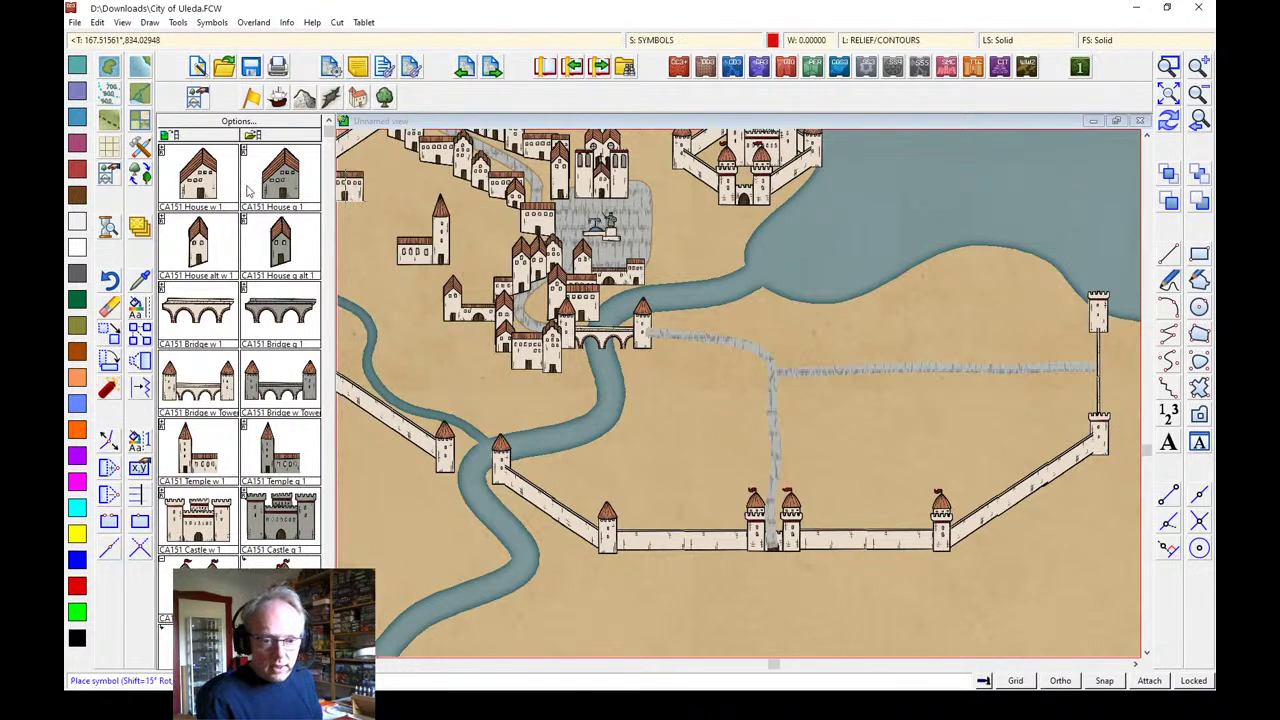
Place CA151 House w 1 houses along the street's north side just east of the bridge and undo the last one
{"action": "left_click", "coordinate": [677, 330]}
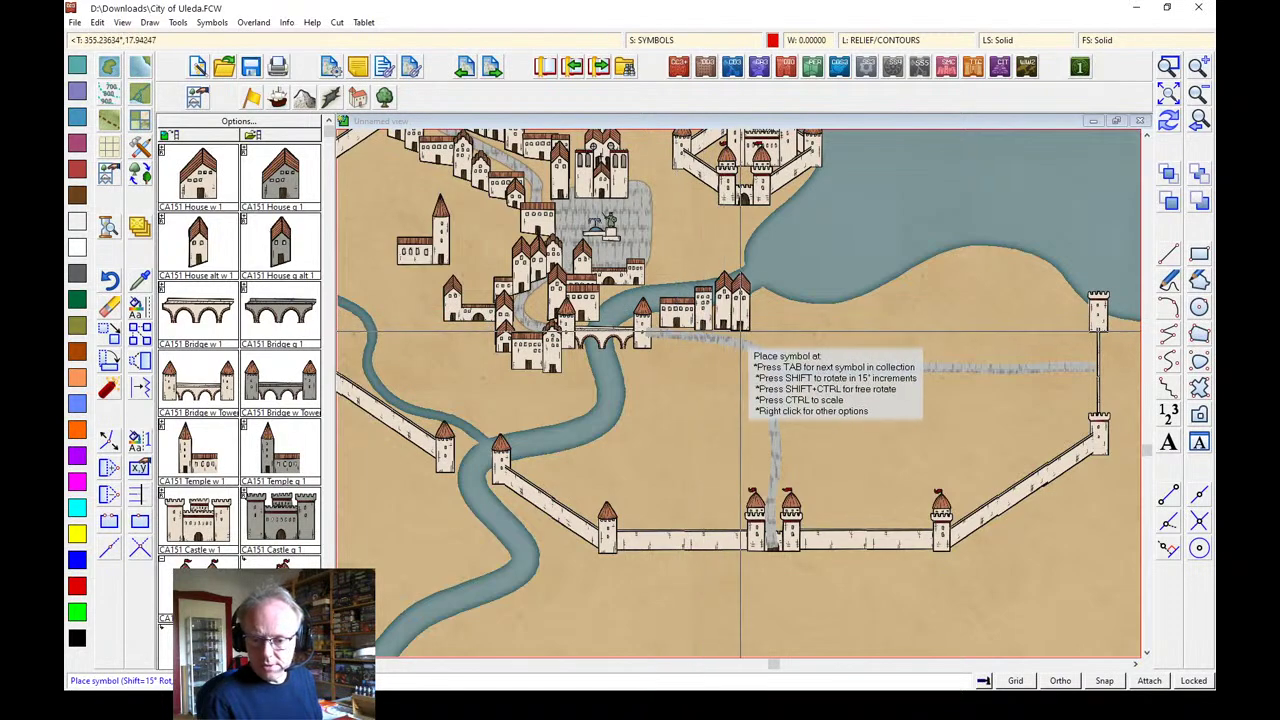
{"action": "left_click", "coordinate": [740, 330]}
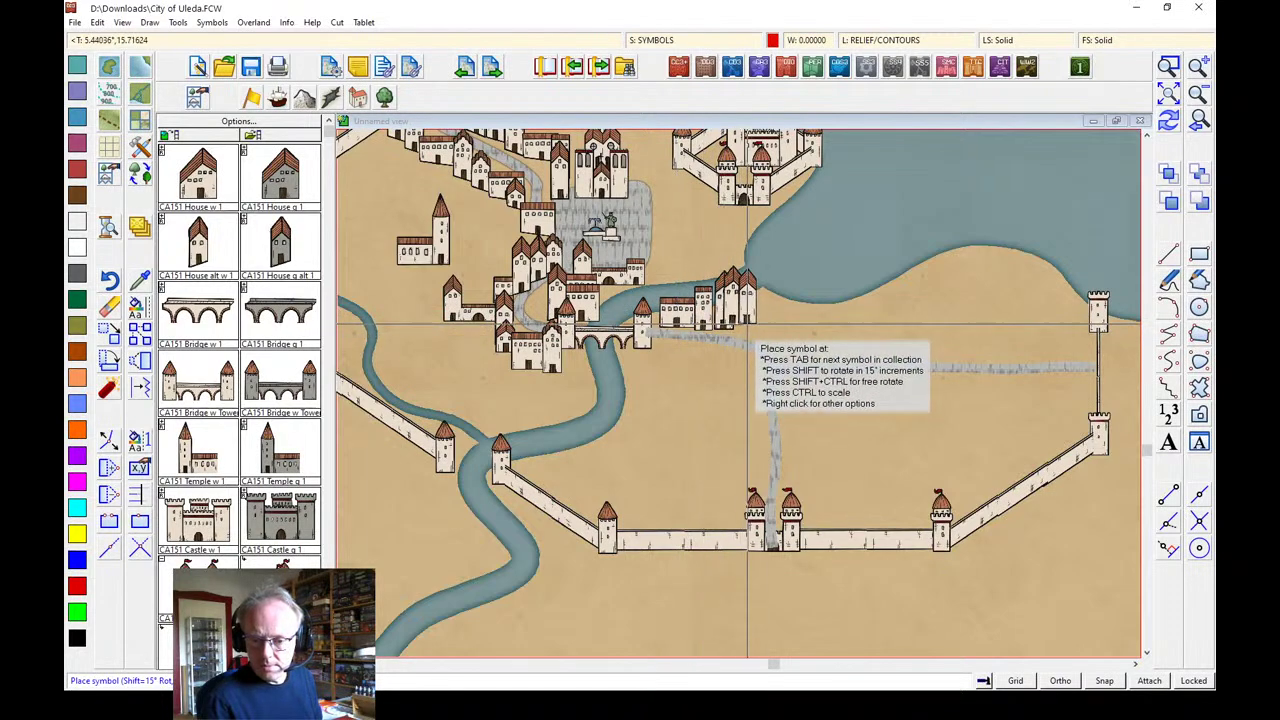
{"action": "left_click", "coordinate": [97, 22]}
{"action": "key", "text": "Escape"}
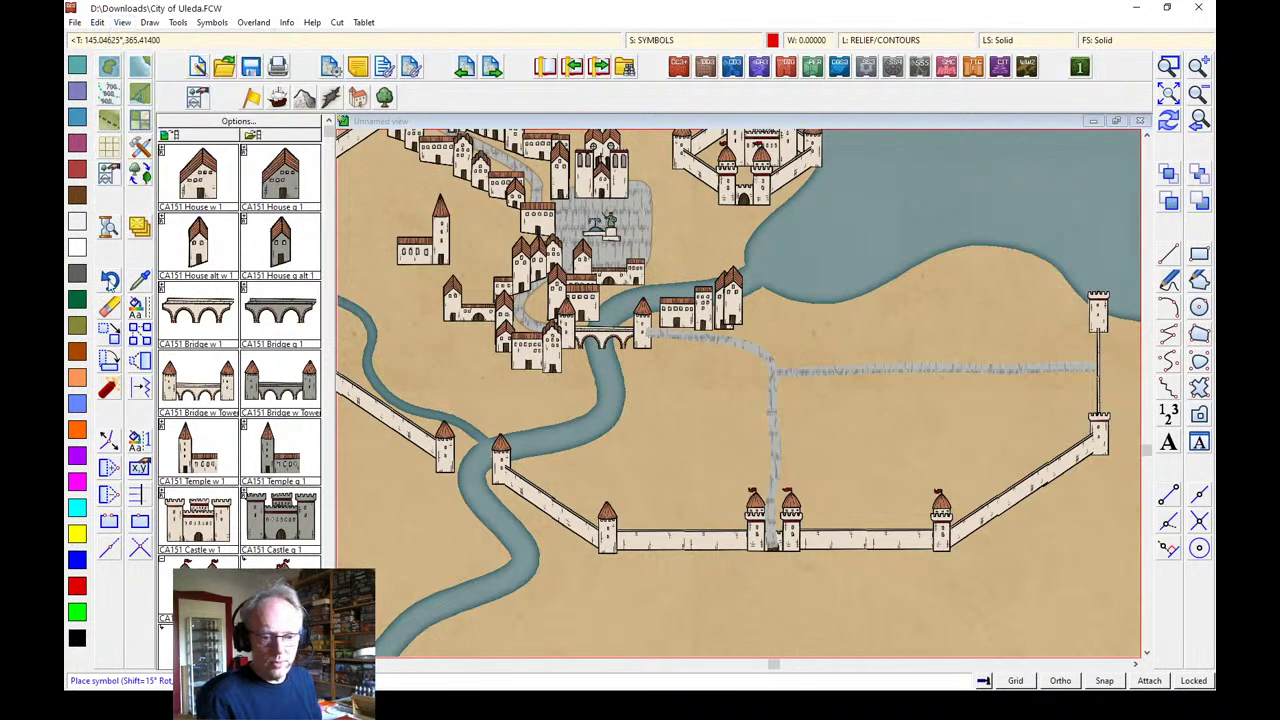
{"action": "left_click", "coordinate": [109, 282]}
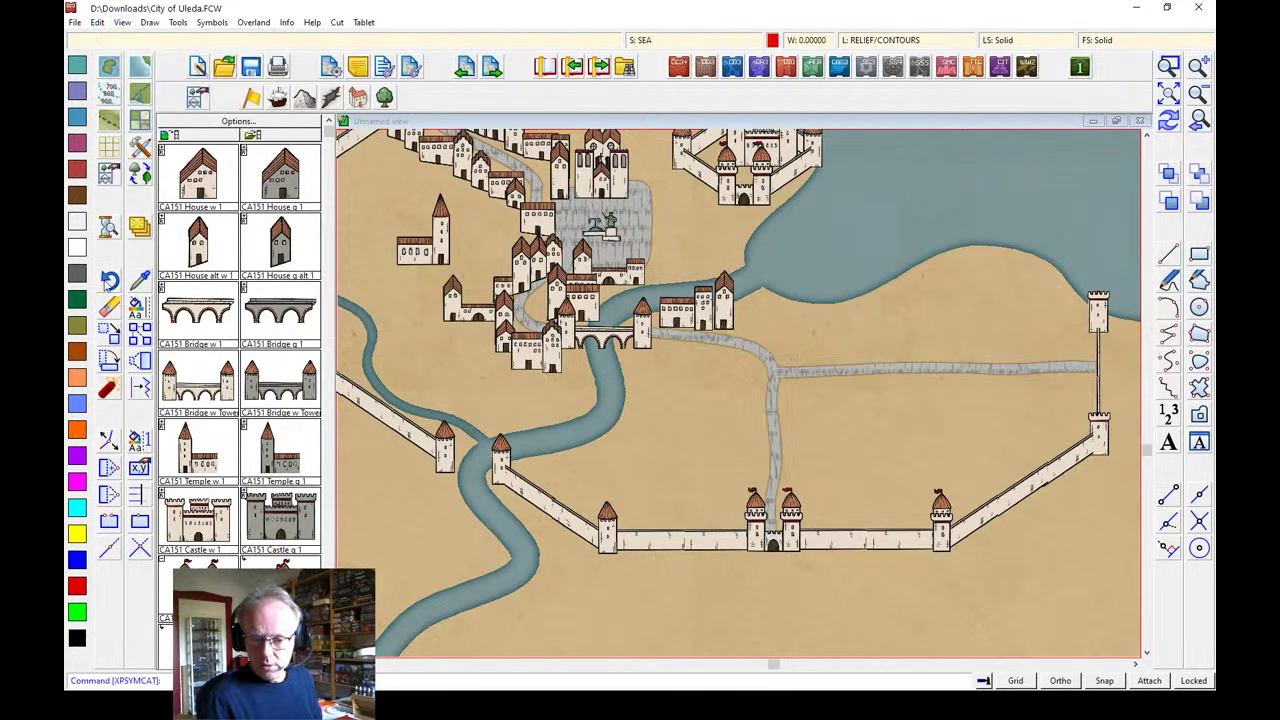
Continue the CA151 House w 1 row around the street's bend and along the branch street's north side to the east wall
{"action": "left_click", "coordinate": [217, 197]}
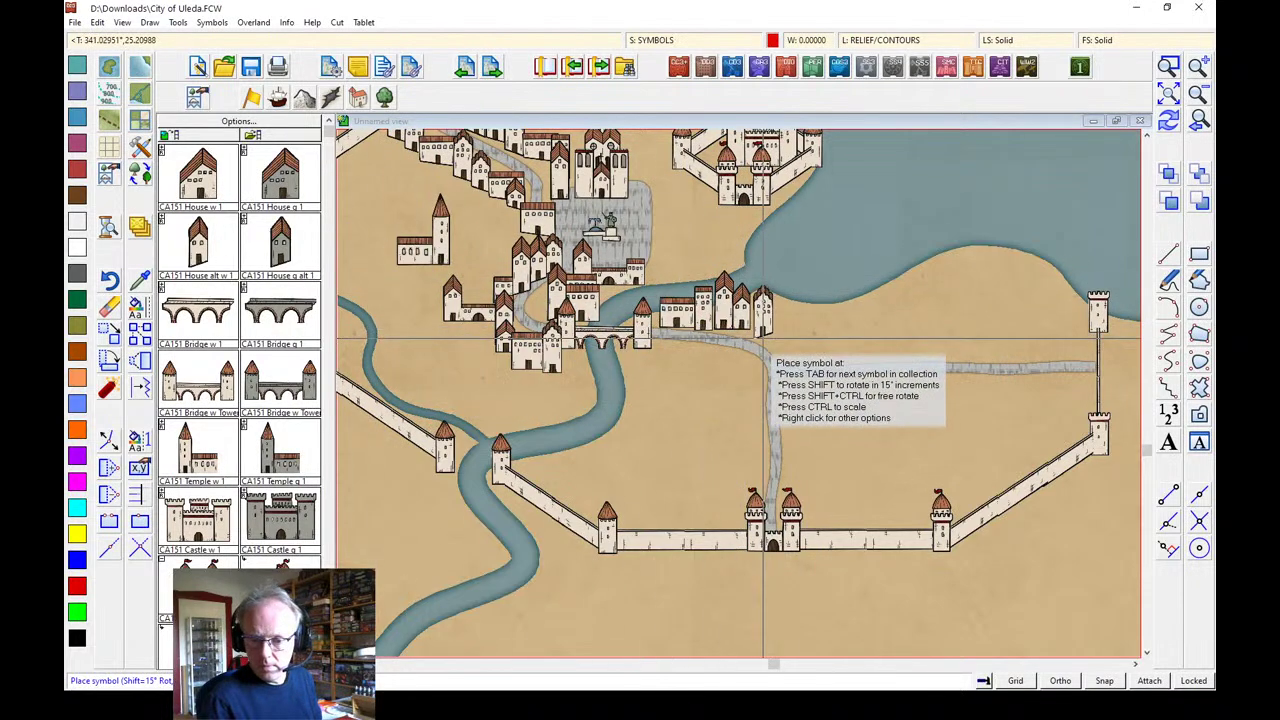
{"action": "right_click", "coordinate": [745, 340]}
{"action": "left_click", "coordinate": [704, 308]}
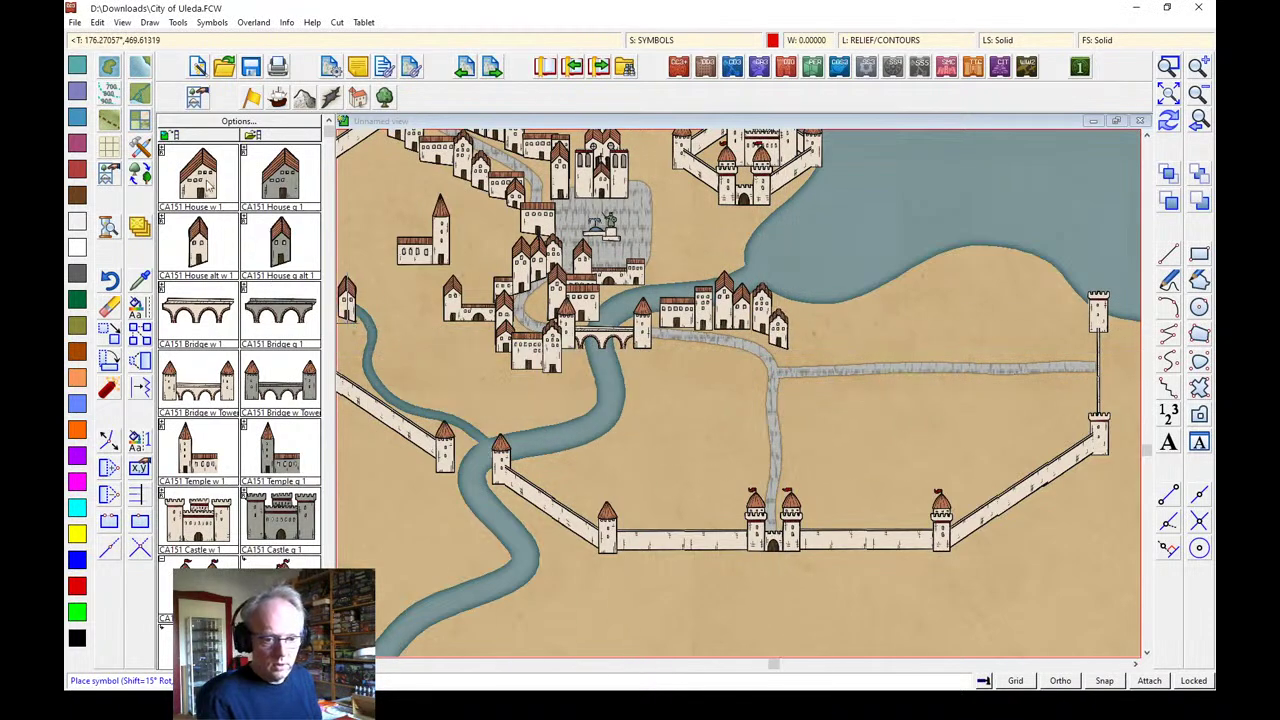
{"action": "left_click", "coordinate": [796, 362]}
{"action": "left_click", "coordinate": [815, 360]}
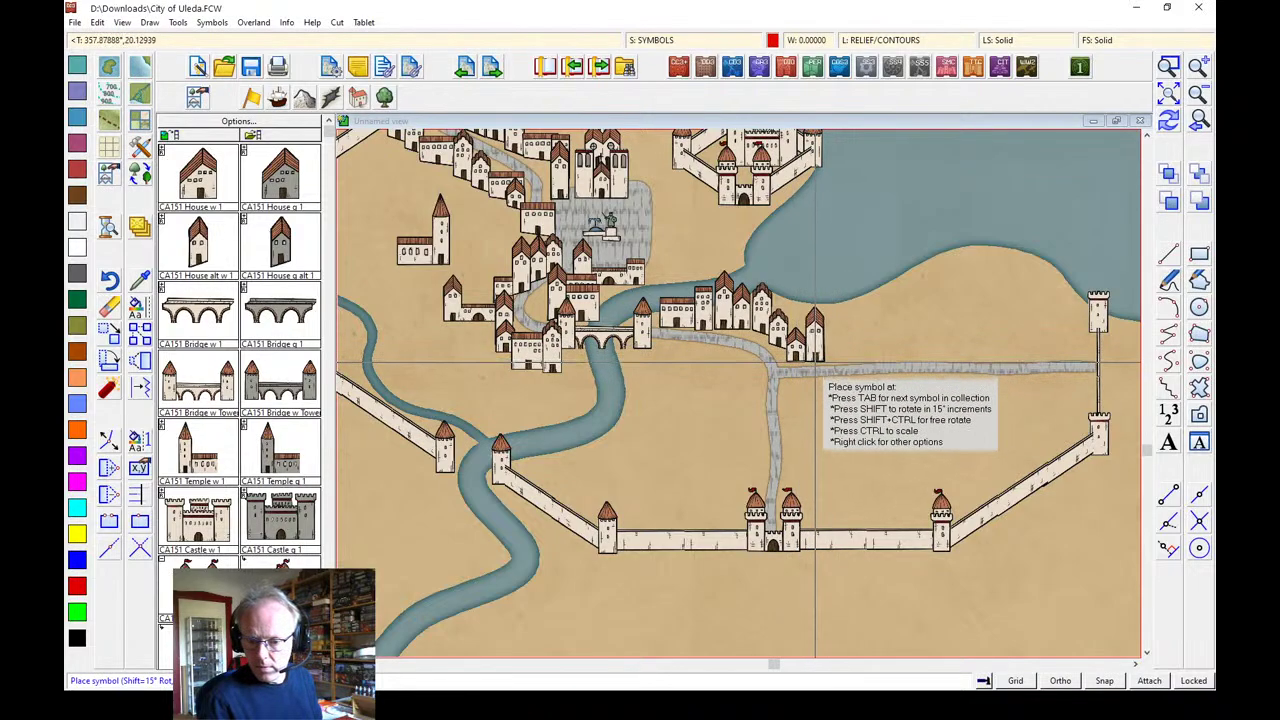
{"action": "left_click", "coordinate": [834, 363]}
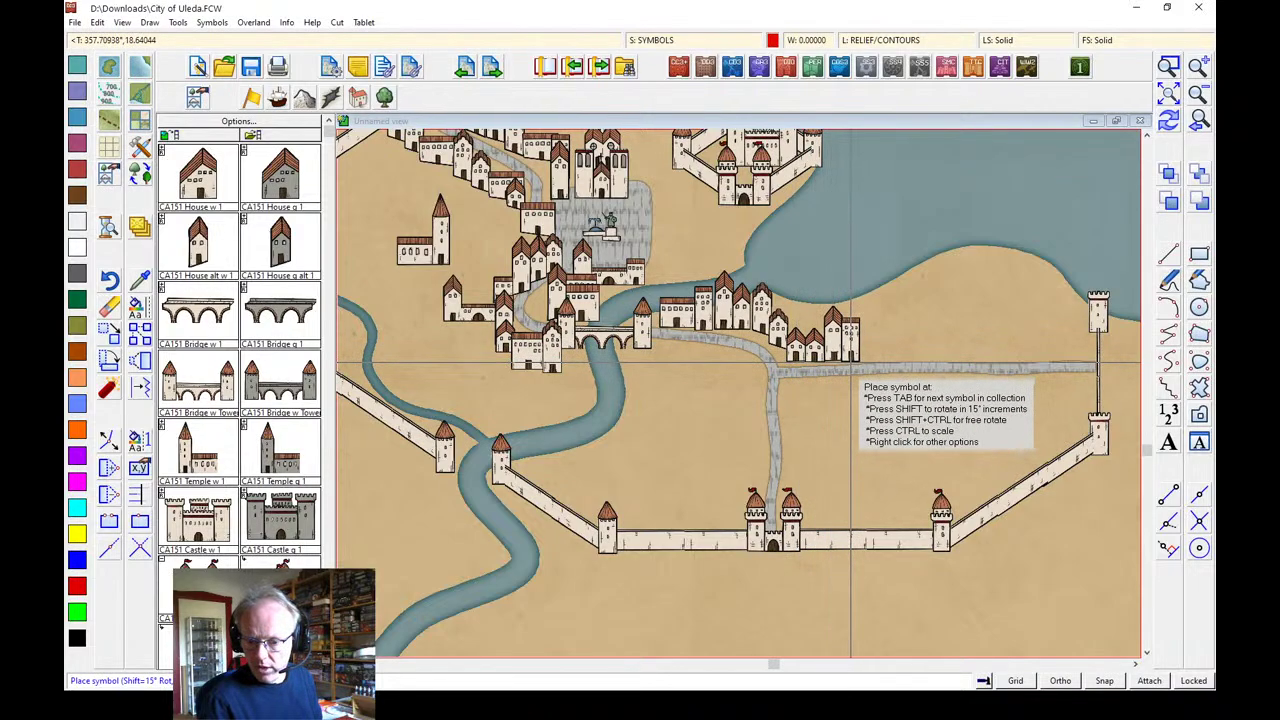
{"action": "left_click", "coordinate": [851, 363]}
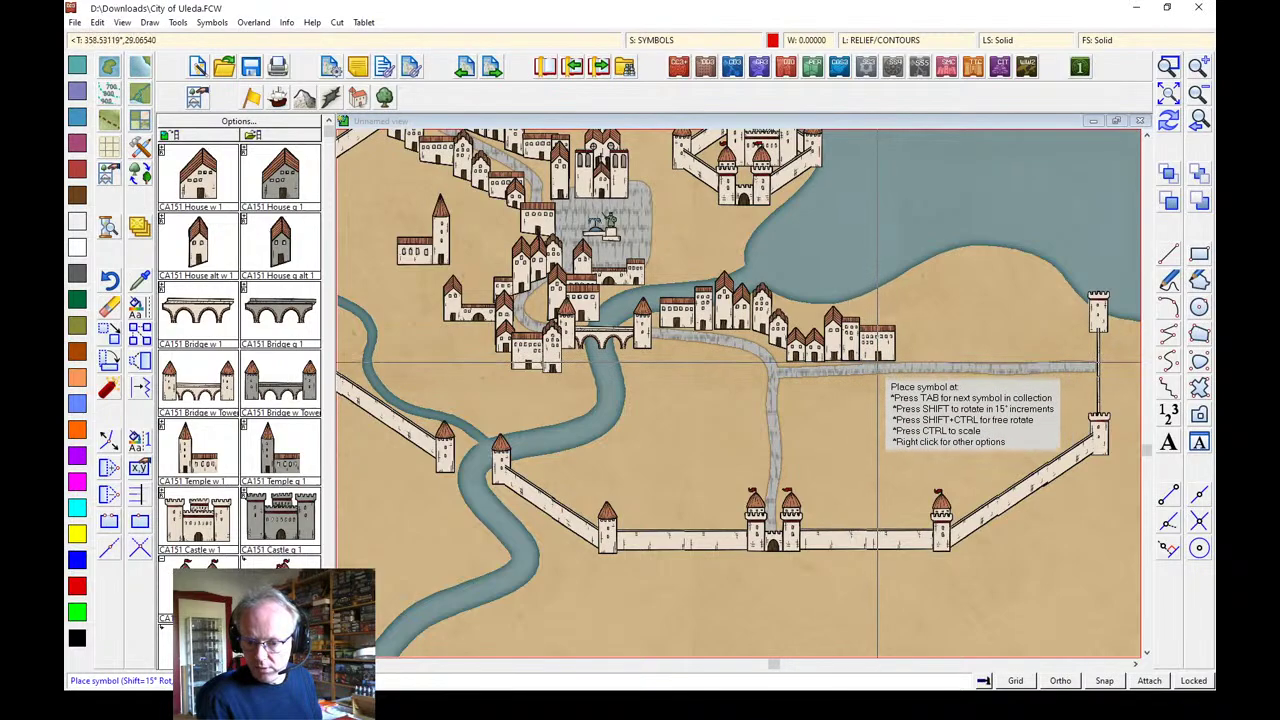
{"action": "left_click", "coordinate": [878, 361]}
{"action": "left_click", "coordinate": [914, 358]}
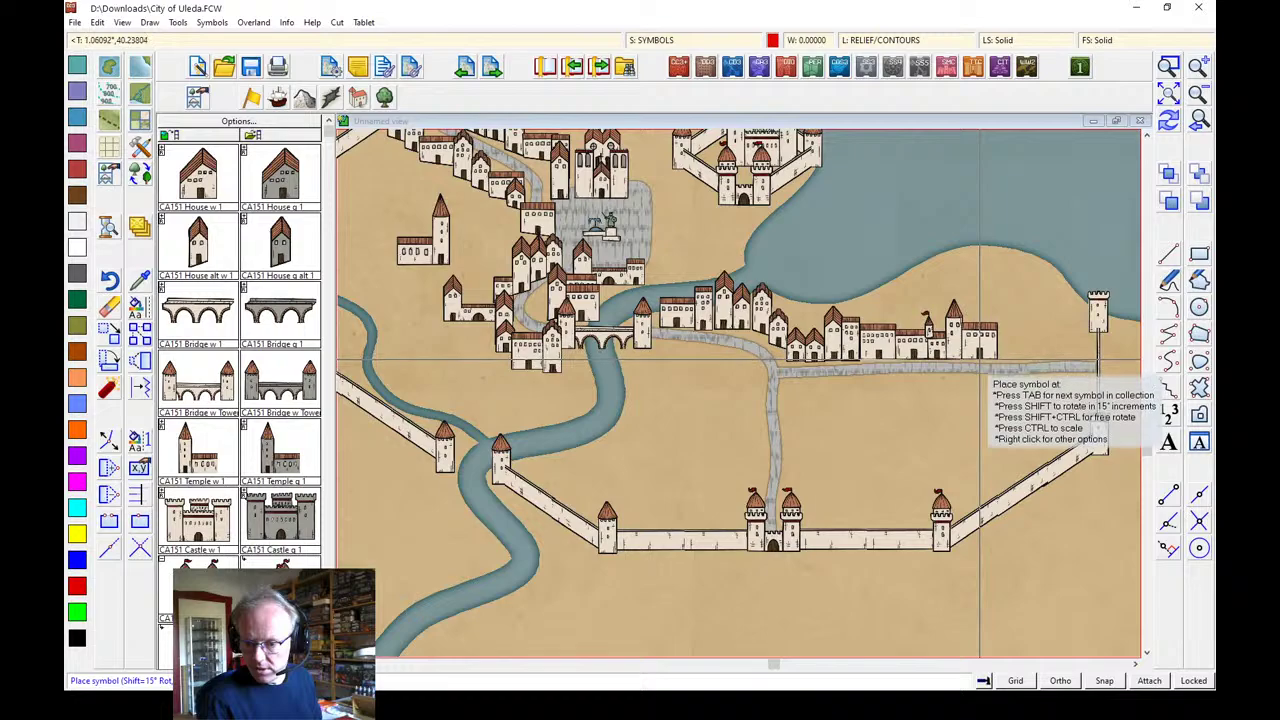
{"action": "left_click", "coordinate": [981, 357]}
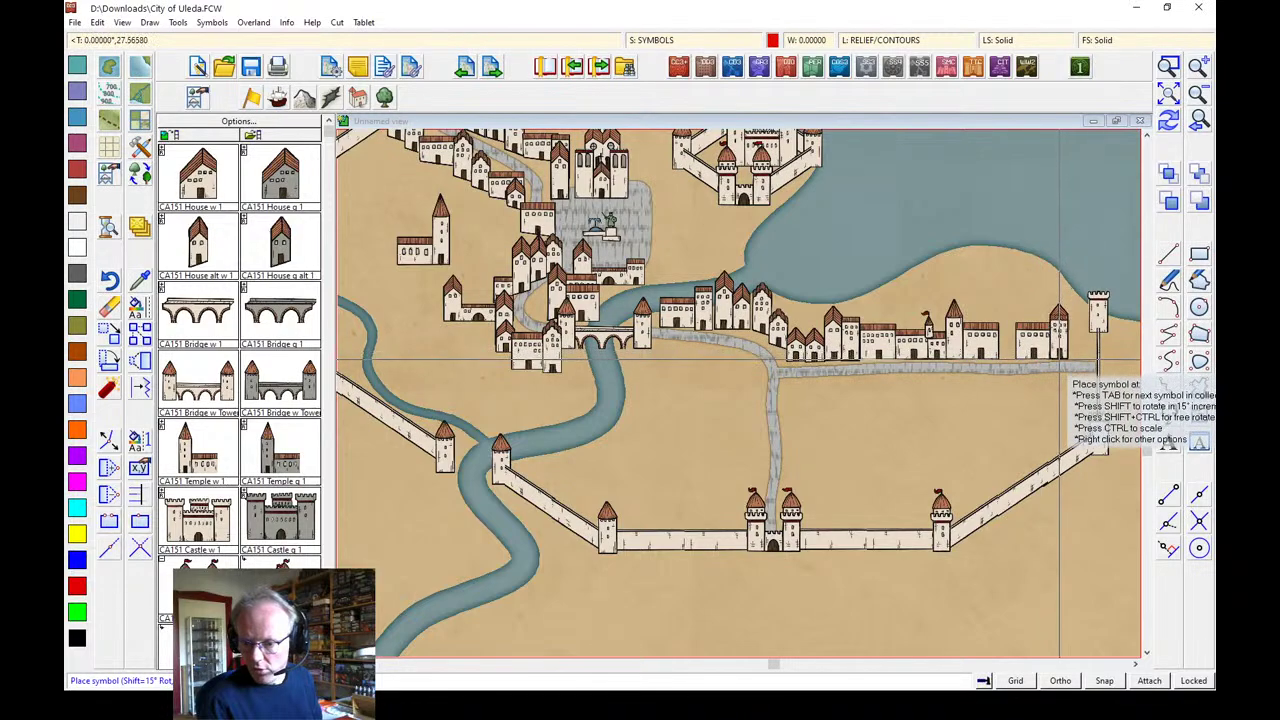
{"action": "left_click", "coordinate": [1060, 358]}
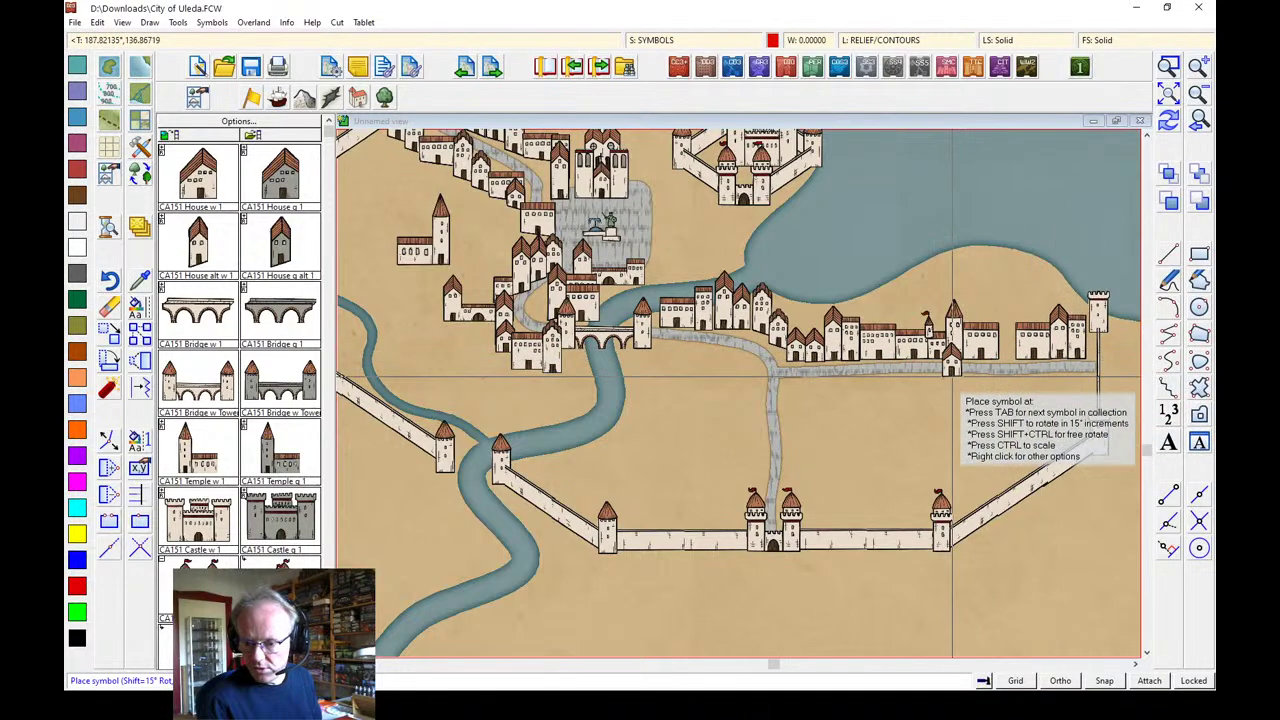
{"action": "left_click", "coordinate": [1077, 360]}
Place CA151 House w 1 houses along the branch street's south side, from the east wall westward to the street junction
{"action": "left_click", "coordinate": [1083, 397]}
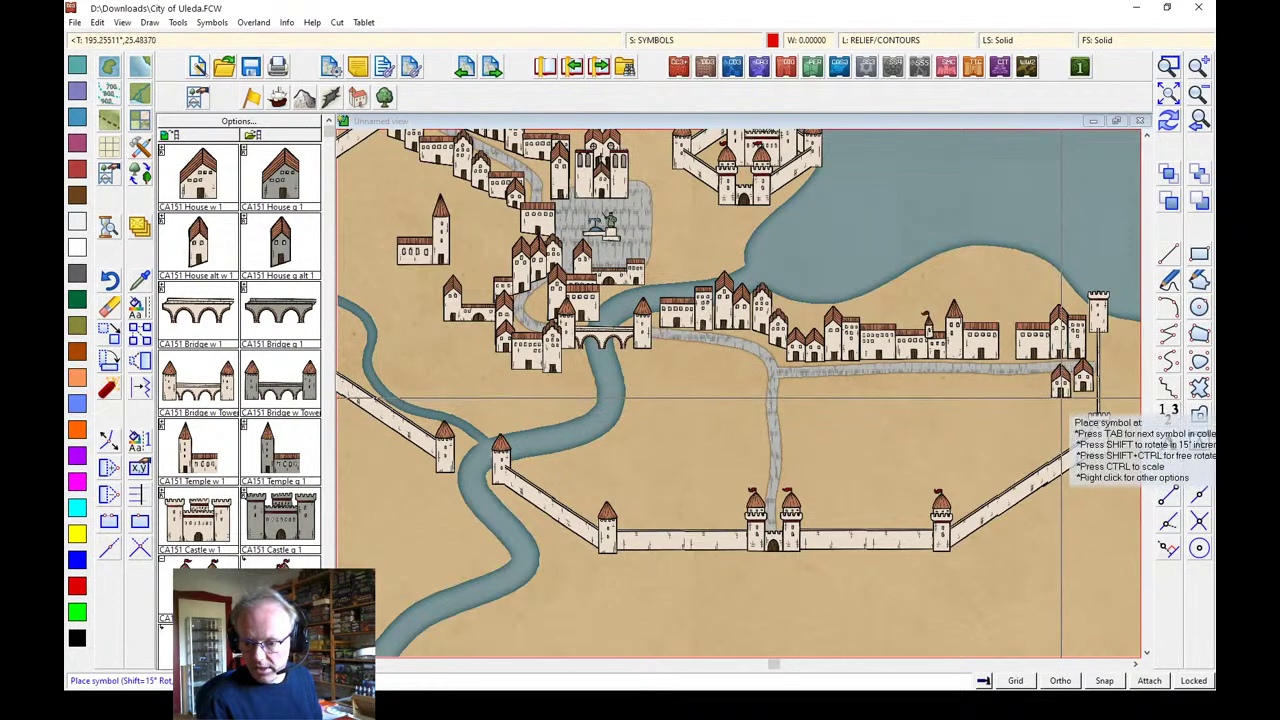
{"action": "left_click", "coordinate": [1066, 397]}
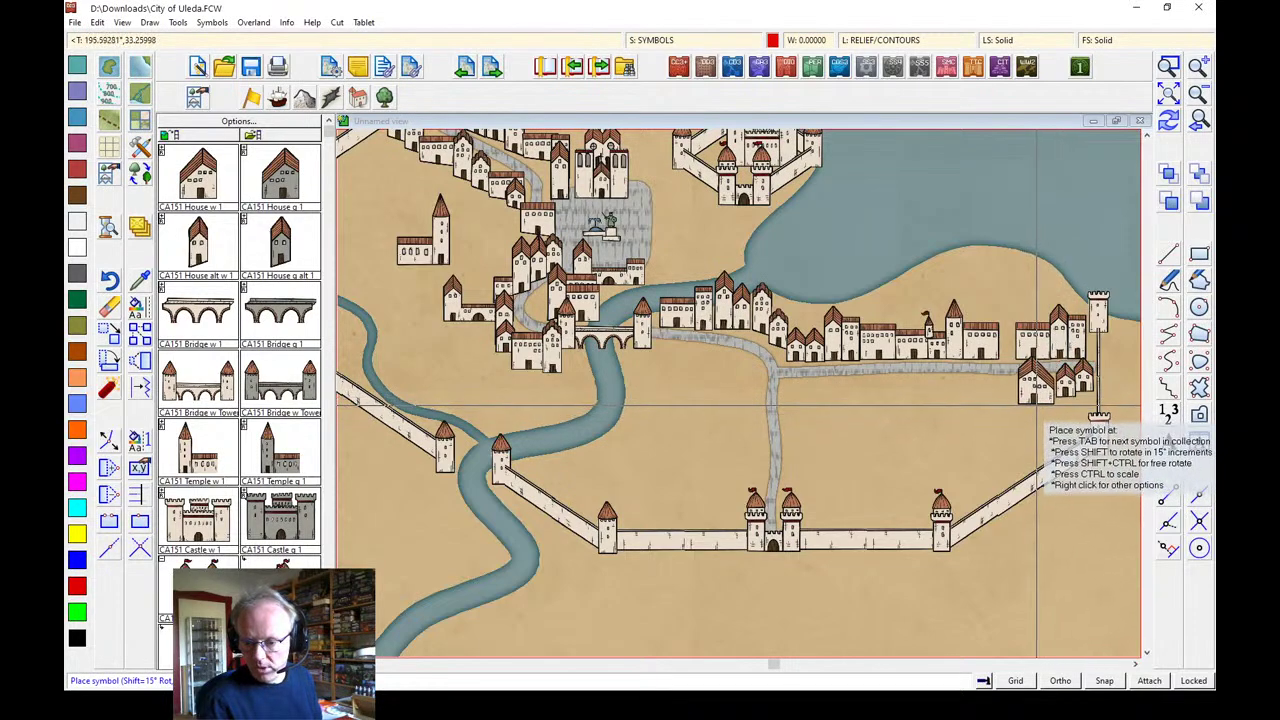
{"action": "left_click", "coordinate": [1011, 408]}
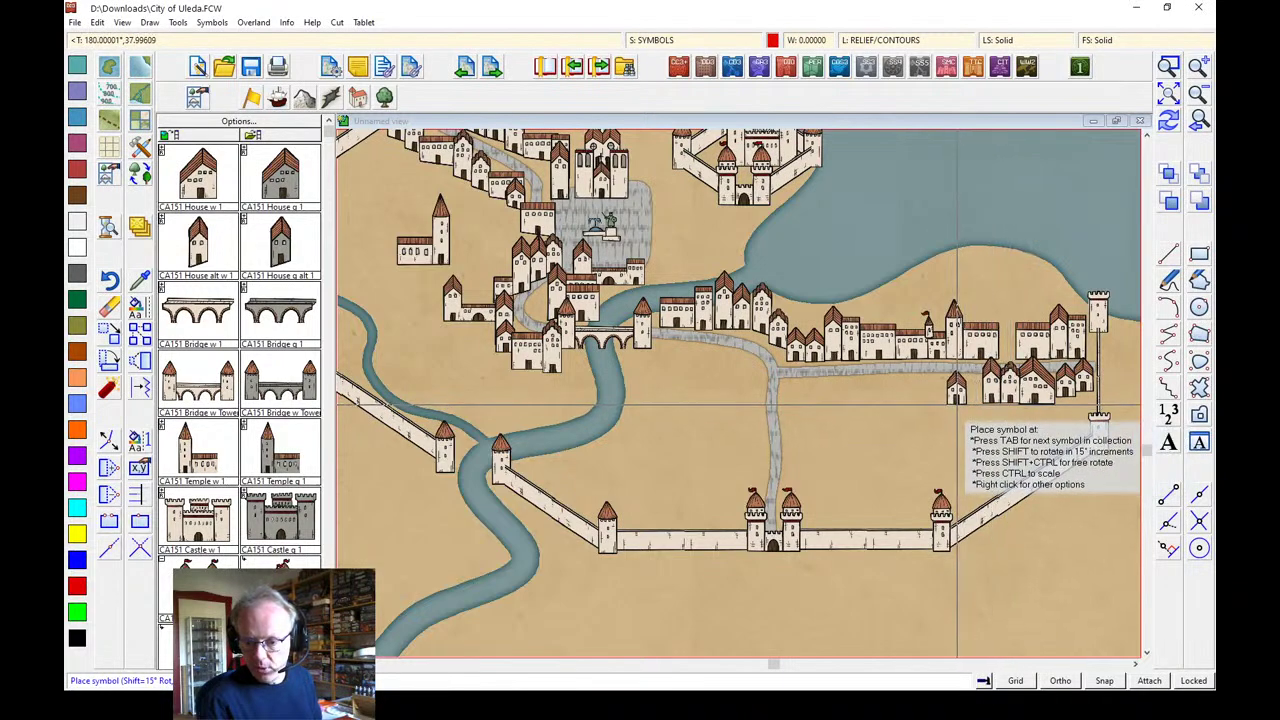
{"action": "left_click", "coordinate": [960, 408]}
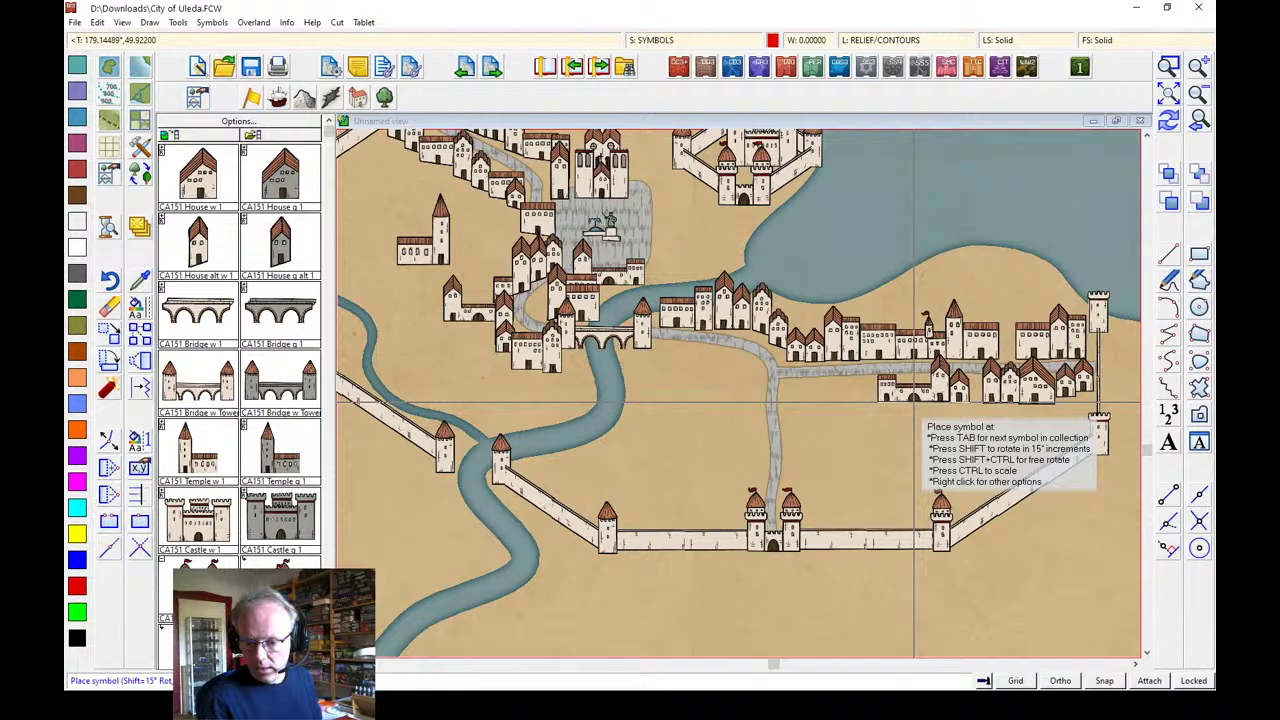
{"action": "left_click", "coordinate": [894, 408]}
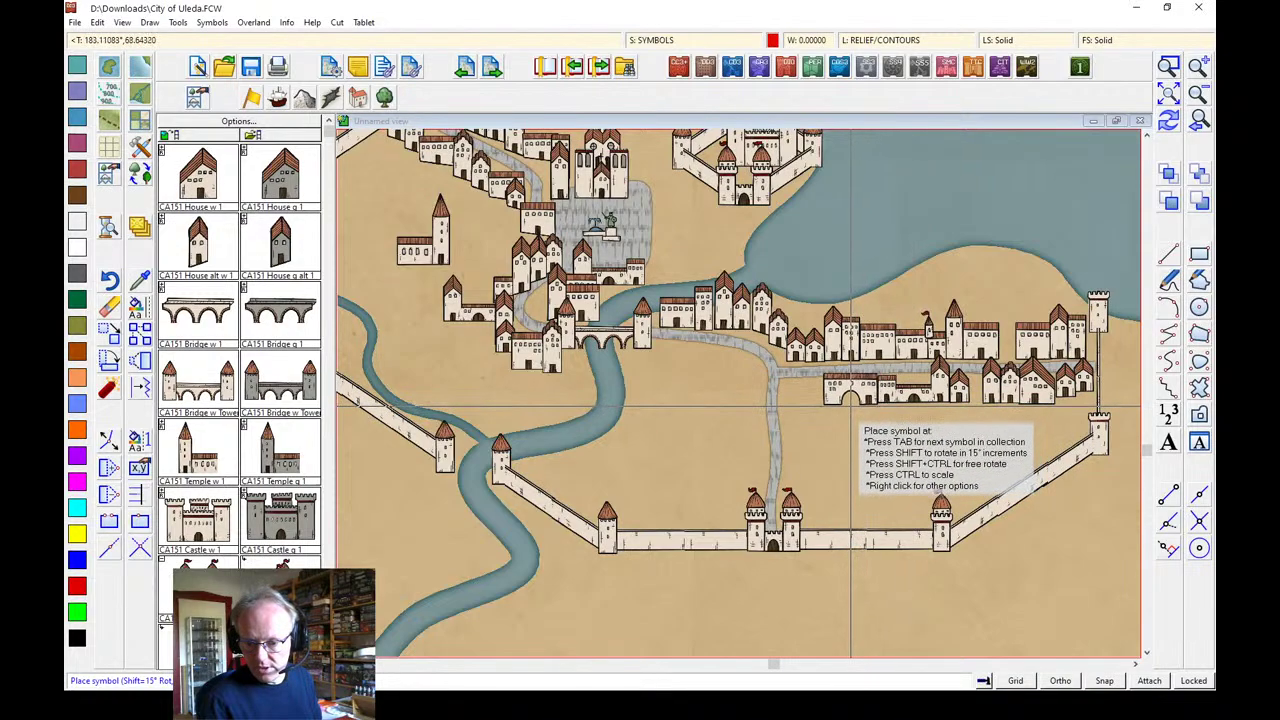
{"action": "left_click", "coordinate": [852, 408]}
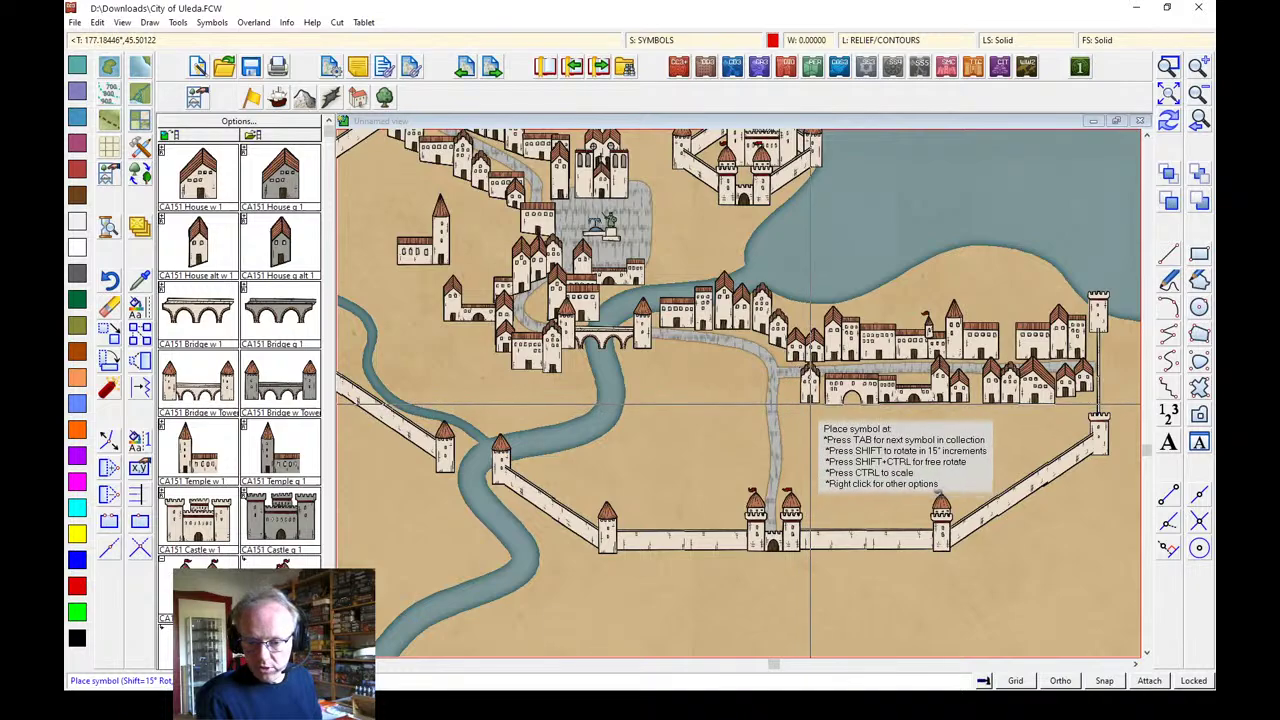
{"action": "left_click", "coordinate": [804, 414]}
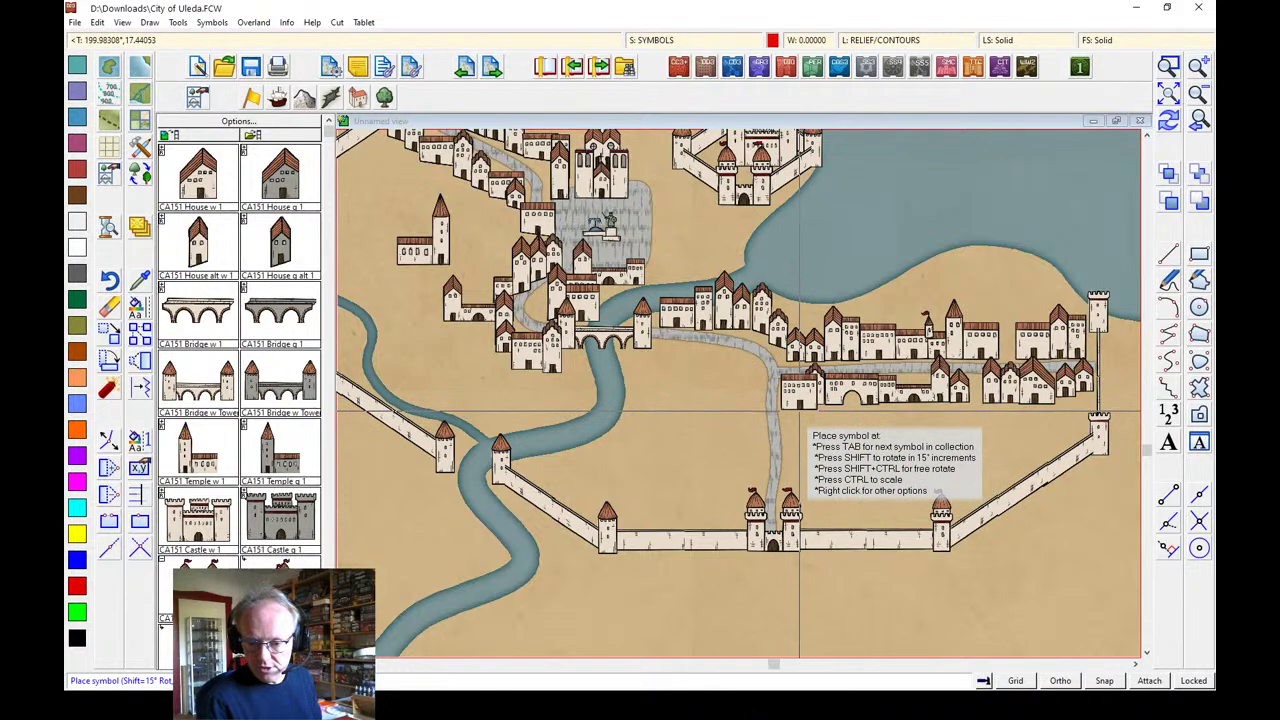
{"action": "key", "text": "Tab"}
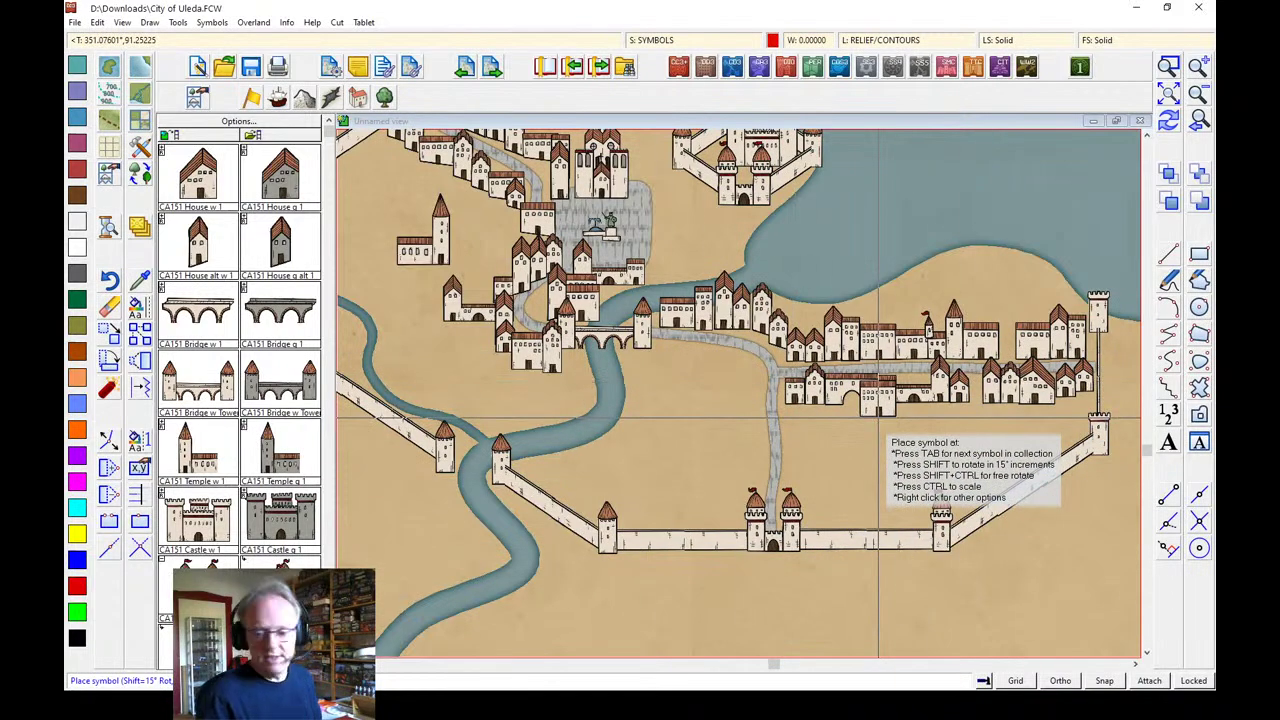
Place CA151 House w 1 houses along both sides of the street down to the south gate and along the bridge street's south side
{"action": "left_click", "coordinate": [802, 477]}
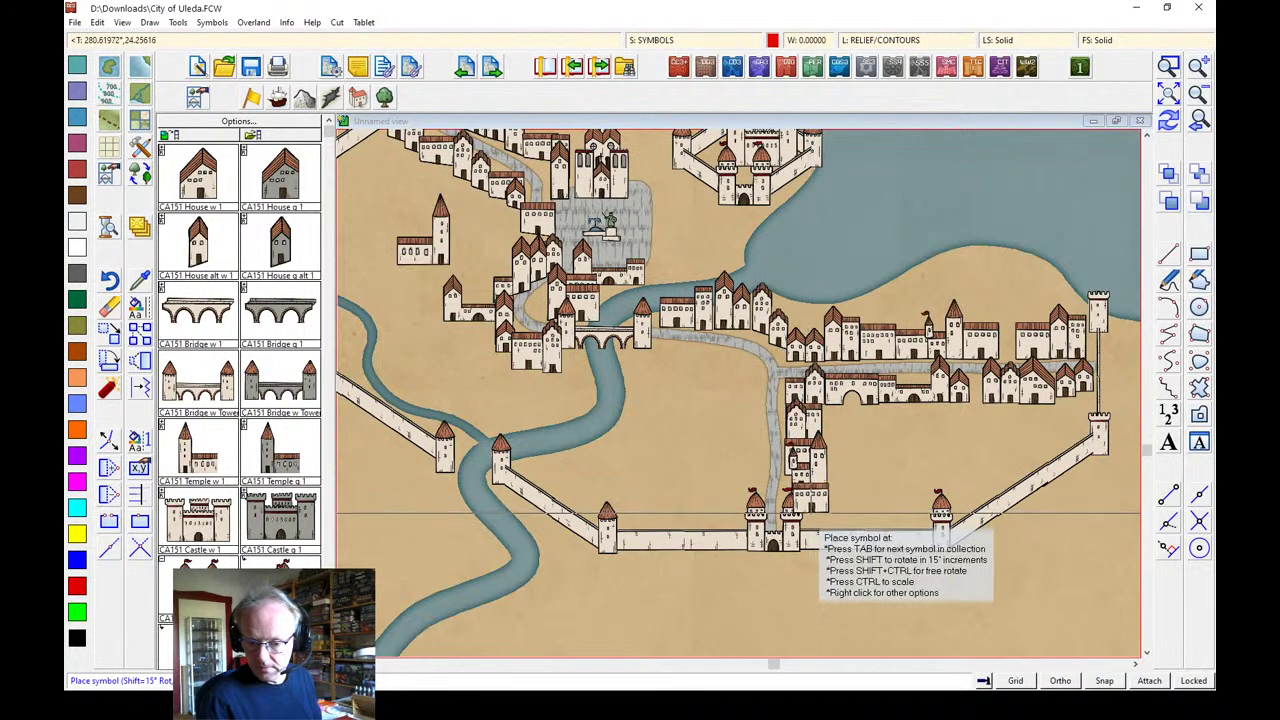
{"action": "key", "text": "Tab"}
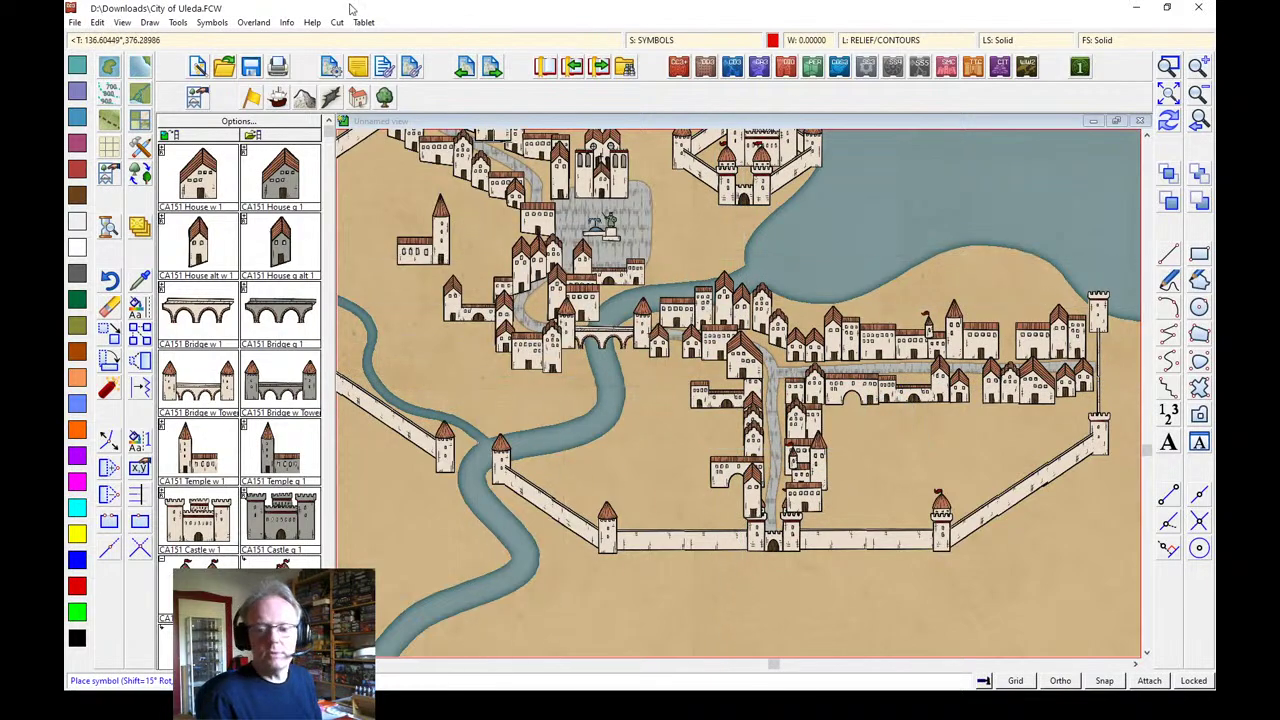
Sort all symbols in the map so that those nearer the south edge are drawn in front
{"action": "left_click", "coordinate": [212, 22]}
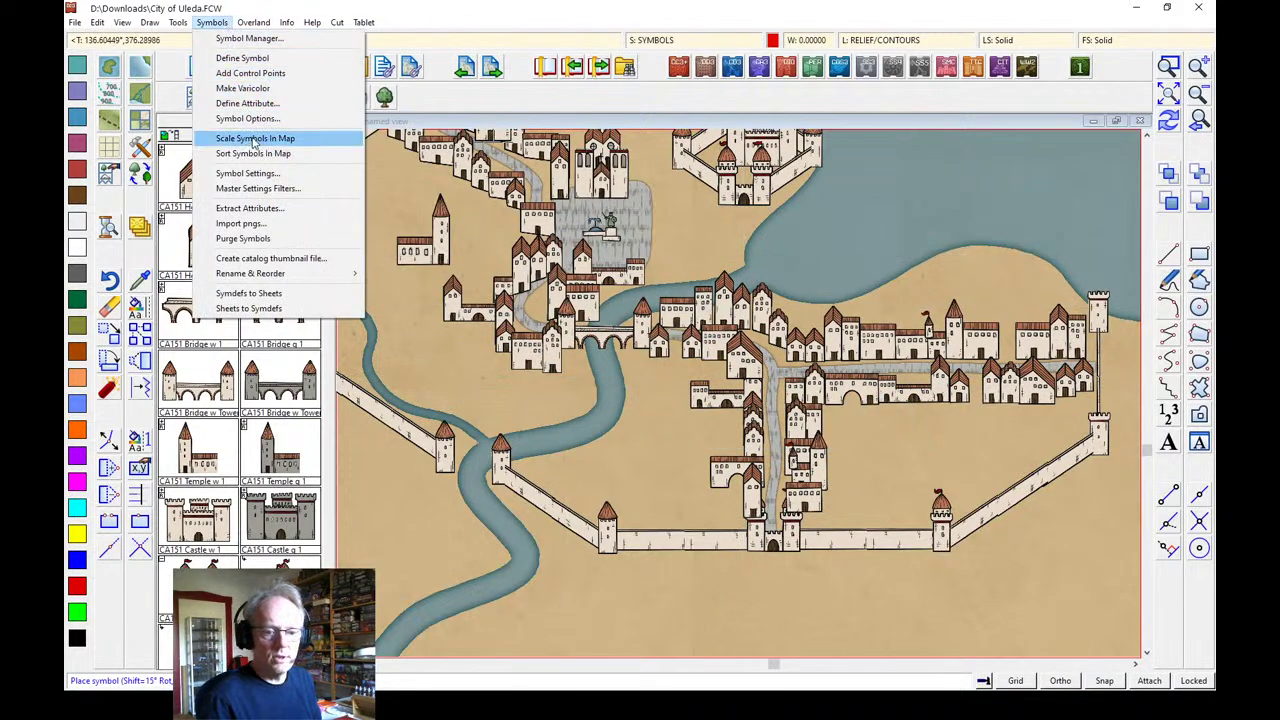
{"action": "left_click", "coordinate": [250, 154]}
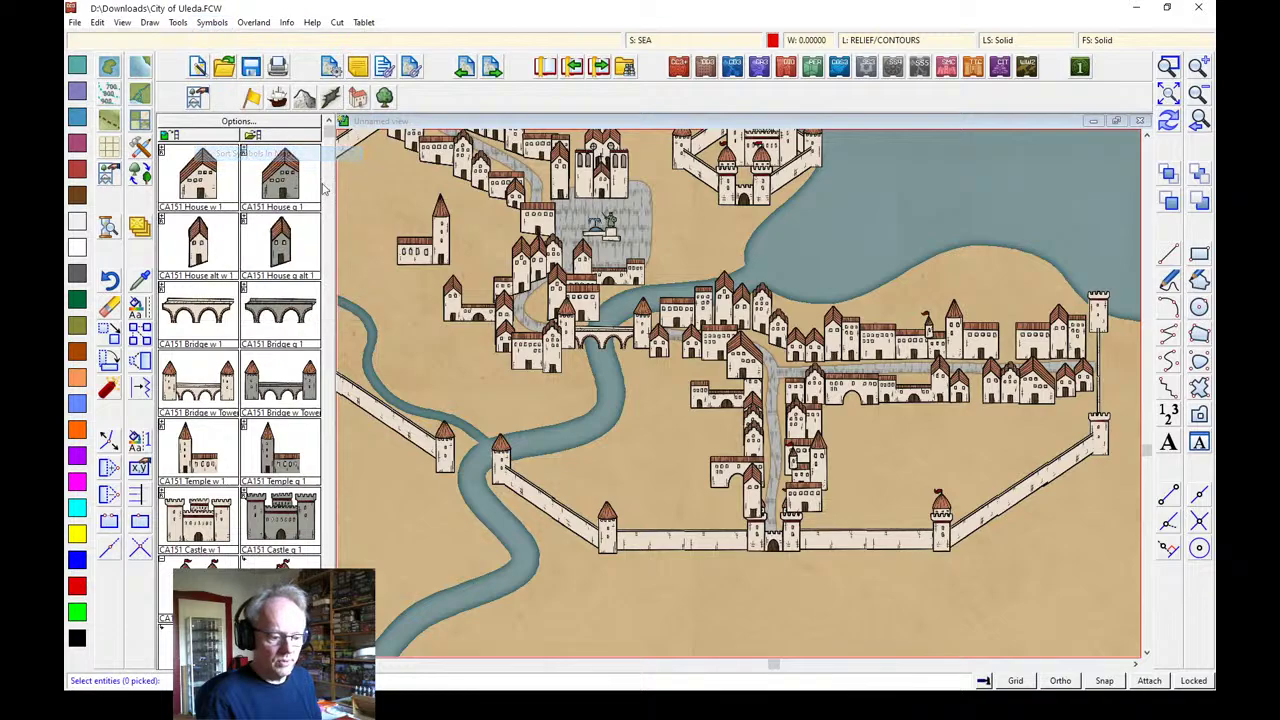
{"action": "right_click", "coordinate": [490, 240]}
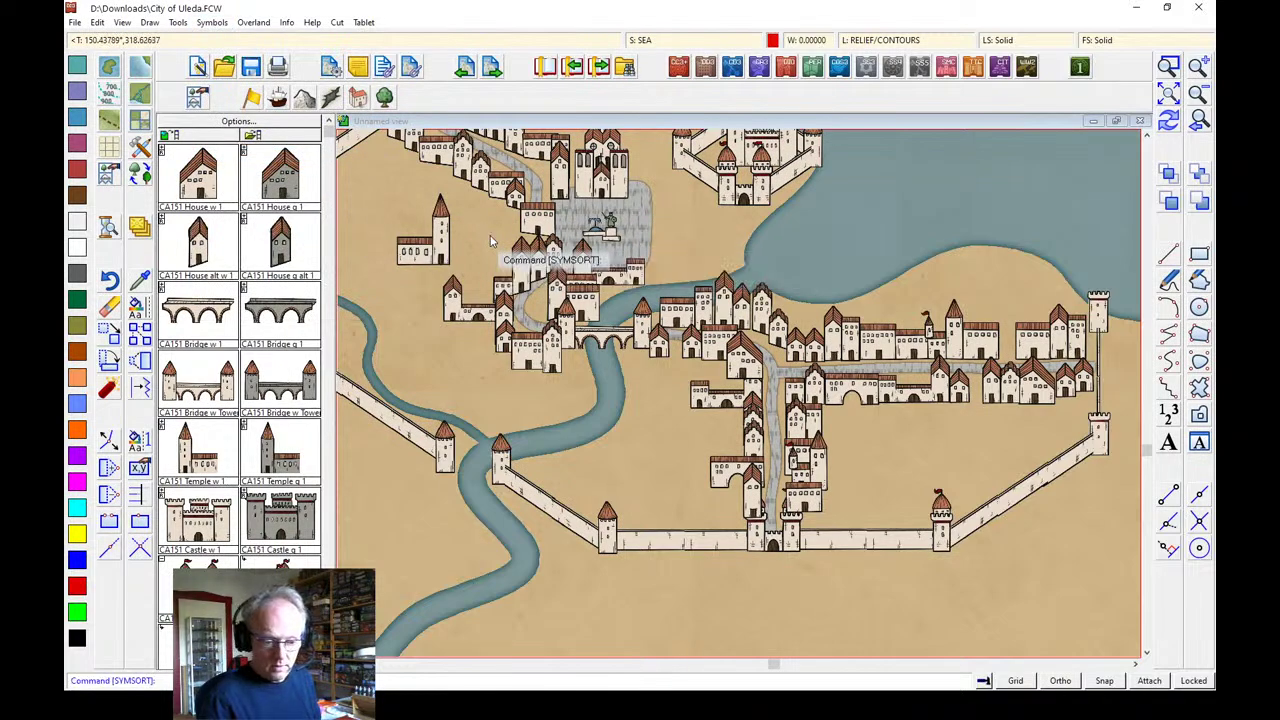
{"action": "right_click", "coordinate": [428, 198]}
{"action": "right_click", "coordinate": [428, 200]}
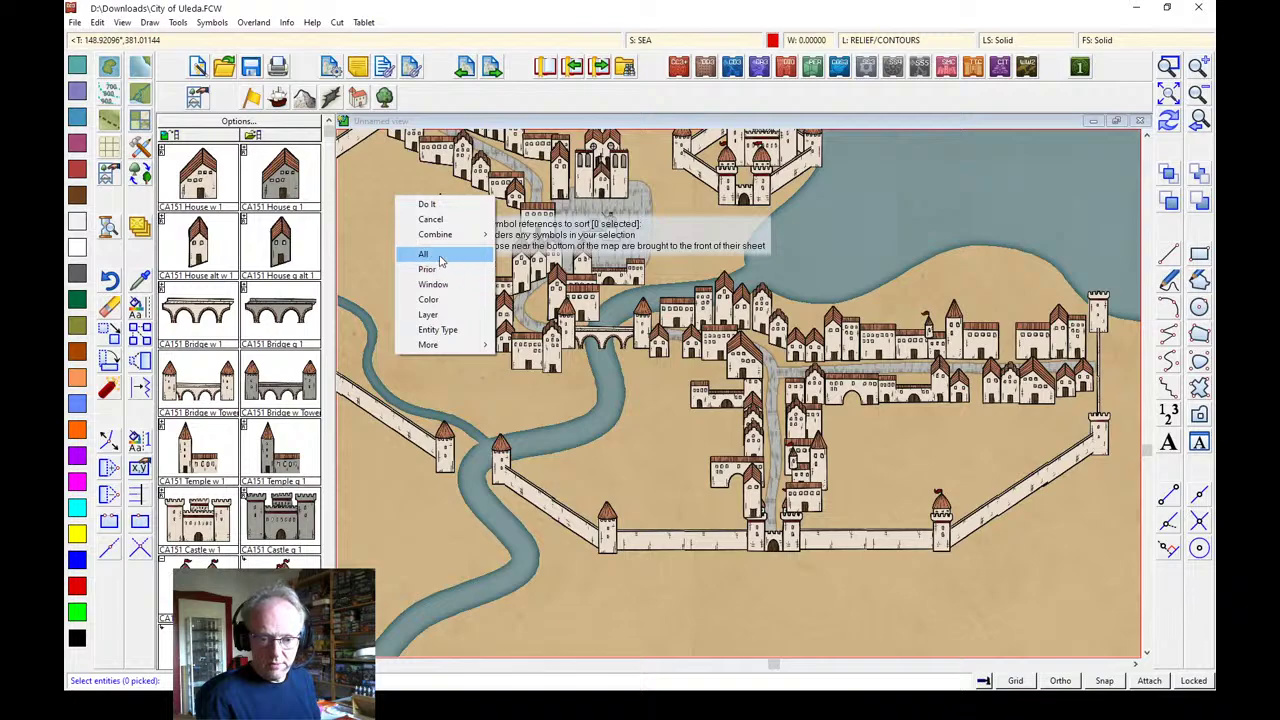
{"action": "left_click", "coordinate": [424, 254]}
{"action": "right_click", "coordinate": [483, 260]}
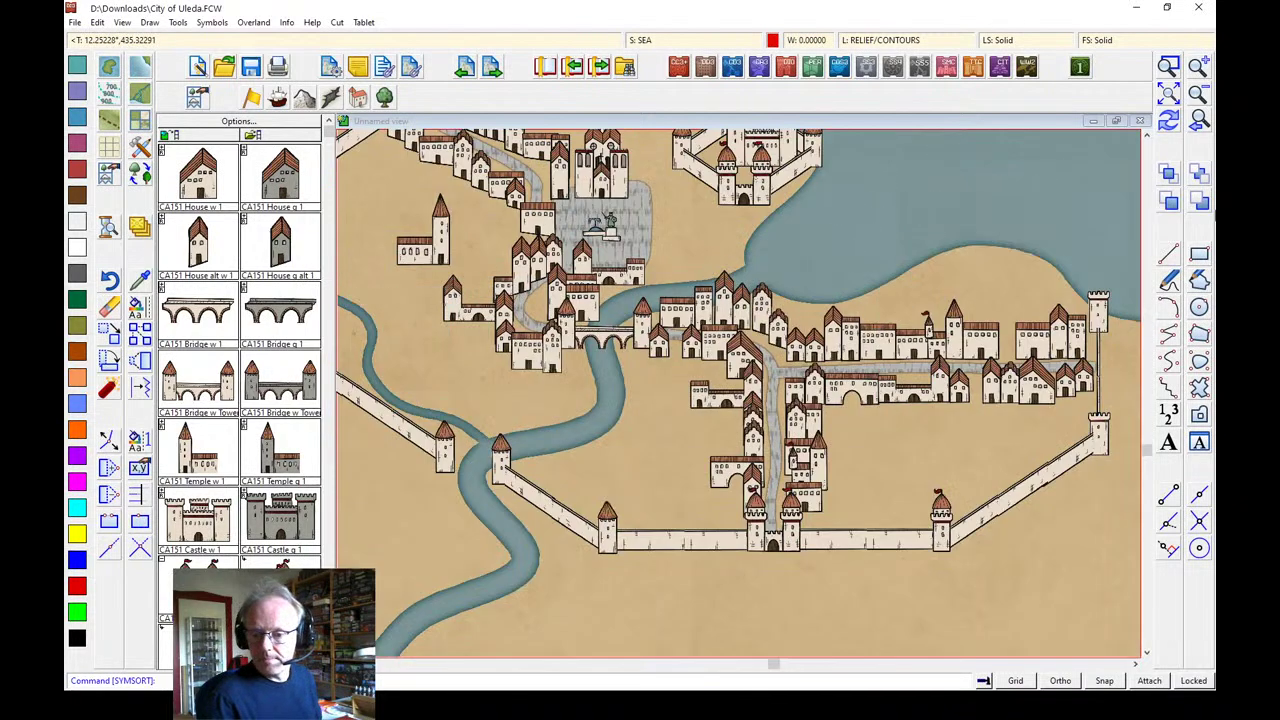
Draw a Road Stone, Wide street from the castle gate curving west to the east side of the cathedral square
{"action": "left_click", "coordinate": [1168, 93]}
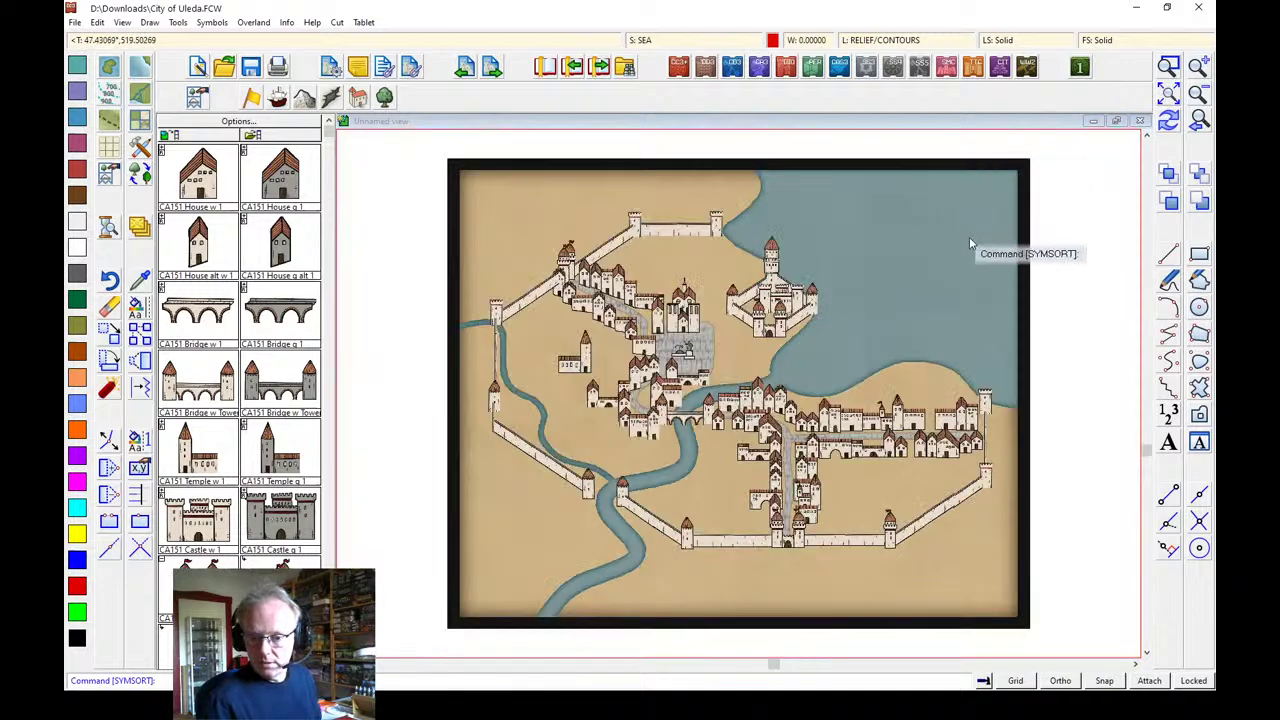
{"action": "left_click", "coordinate": [1168, 64]}
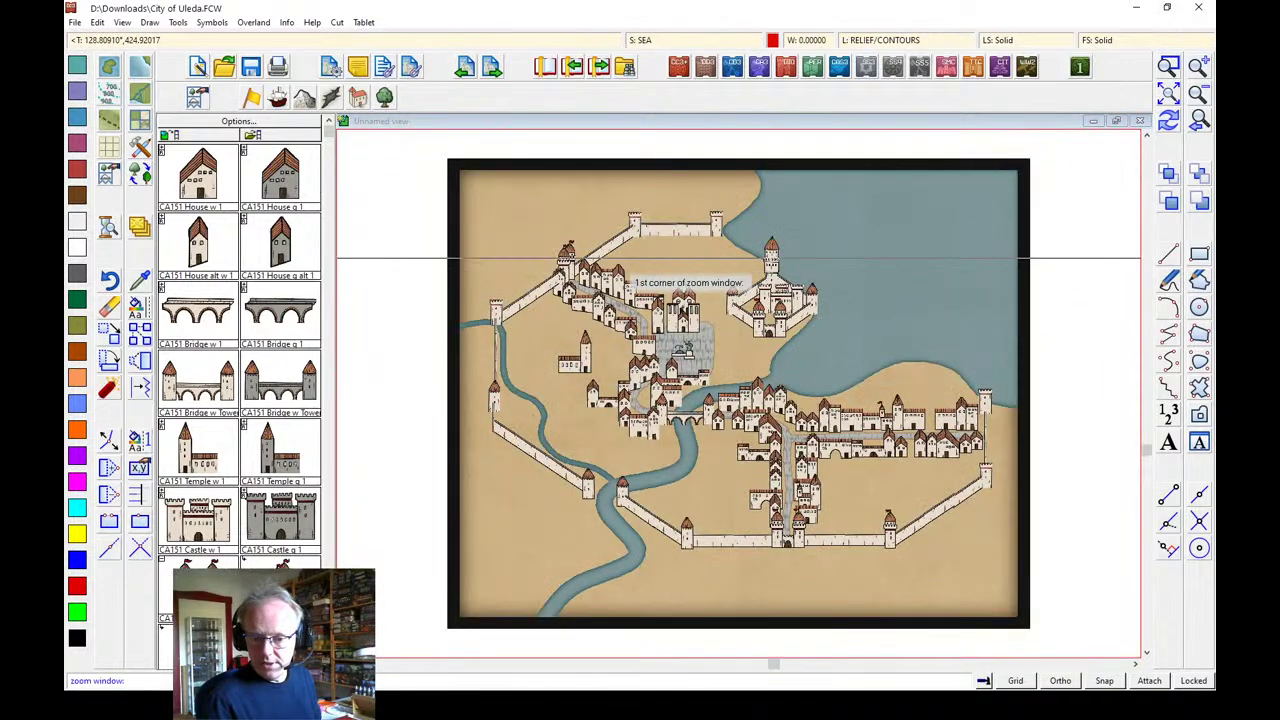
{"action": "left_click", "coordinate": [565, 265]}
{"action": "left_click", "coordinate": [838, 441]}
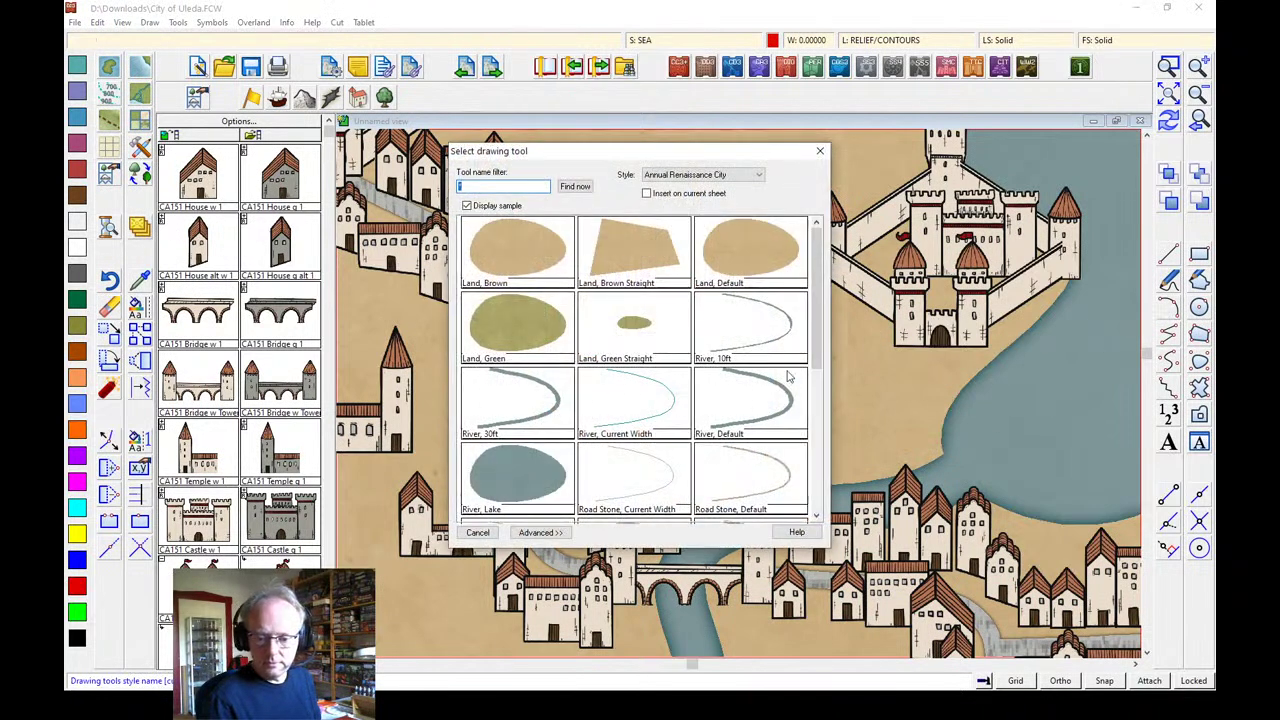
{"action": "scroll", "coordinate": [815, 428], "scroll_direction": "down", "scroll_amount": 3}
{"action": "left_click", "coordinate": [742, 343]}
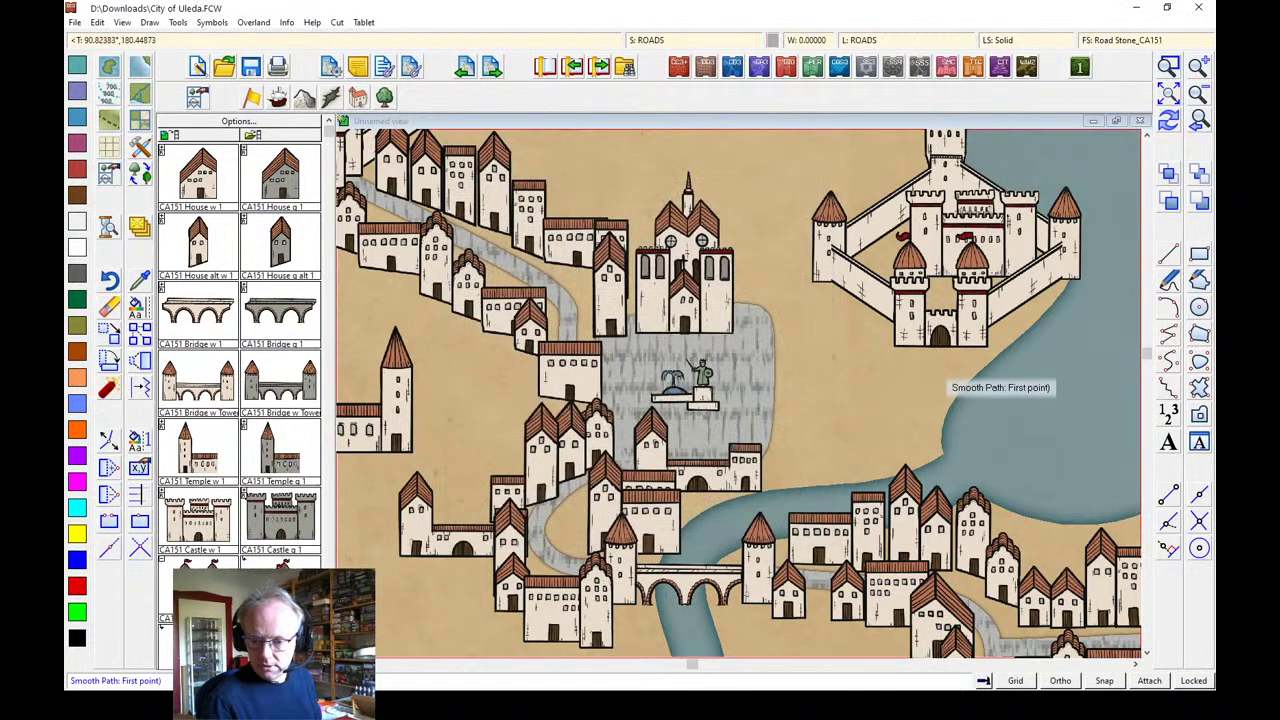
{"action": "left_click", "coordinate": [940, 368]}
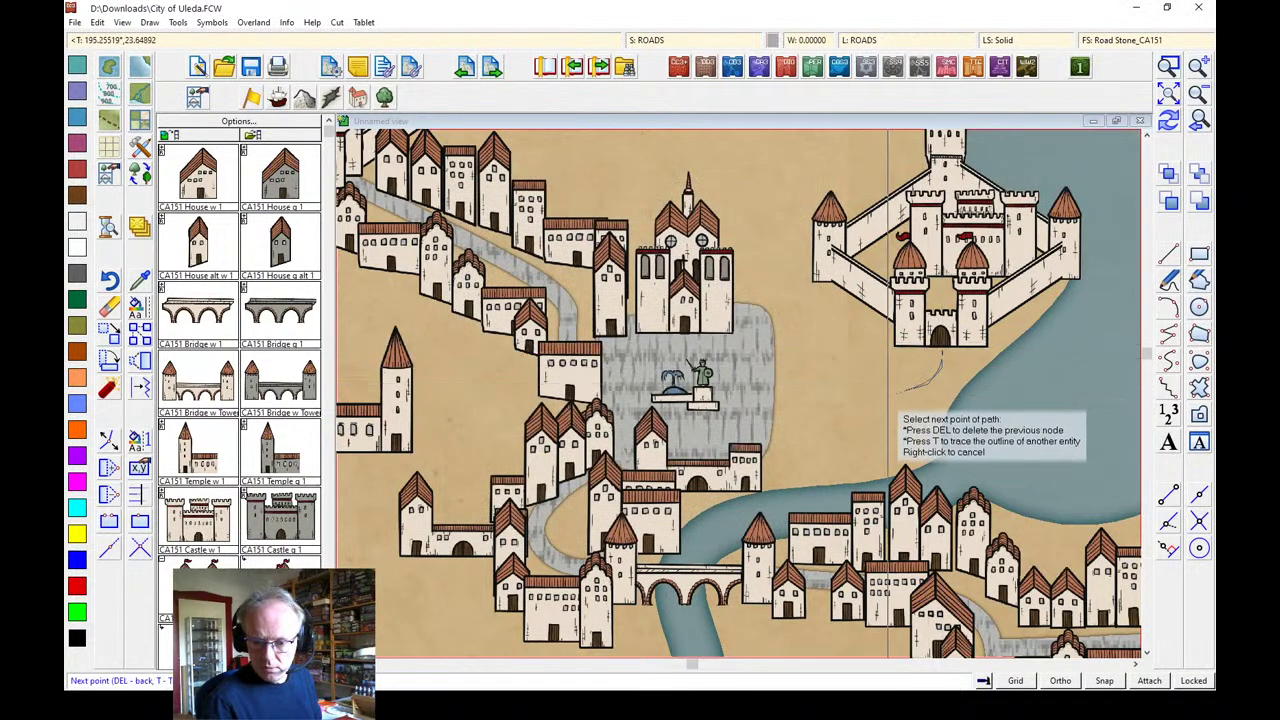
{"action": "left_click", "coordinate": [755, 393]}
{"action": "right_click", "coordinate": [755, 393]}
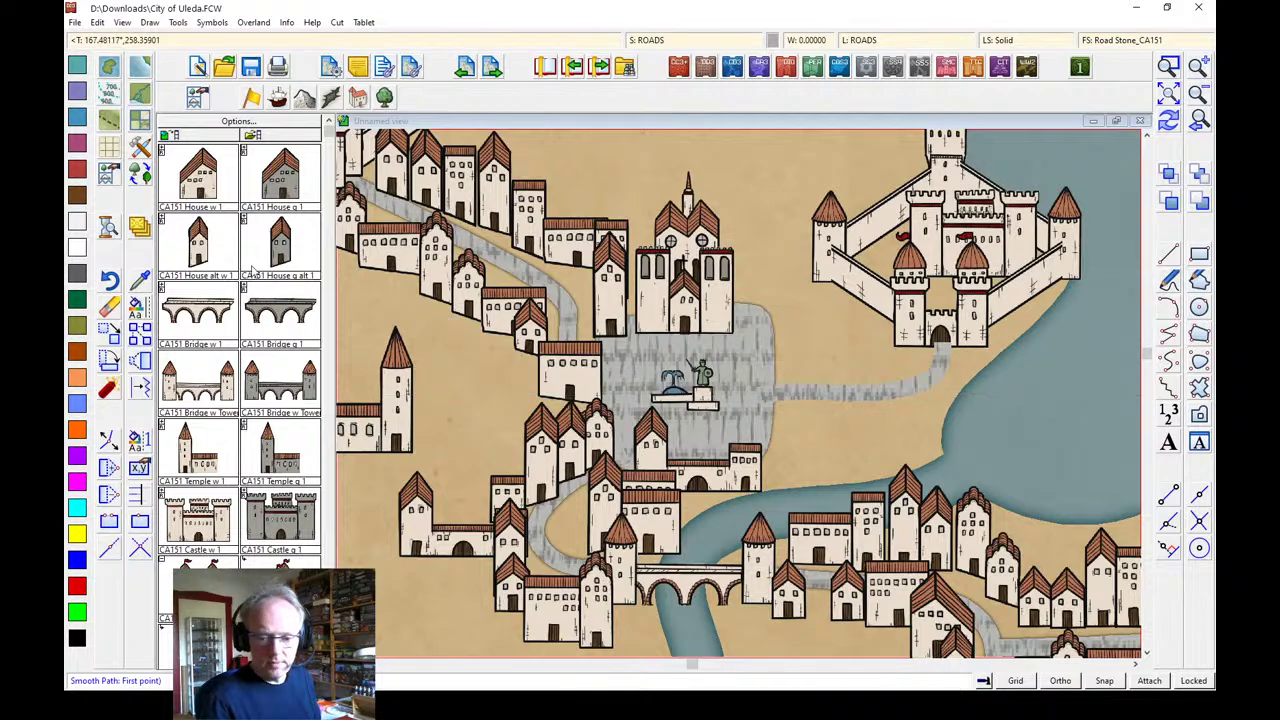
Place CA151 House w 1 houses on both sides of the castle street and fill the ground down to the river
{"action": "left_click", "coordinate": [215, 170]}
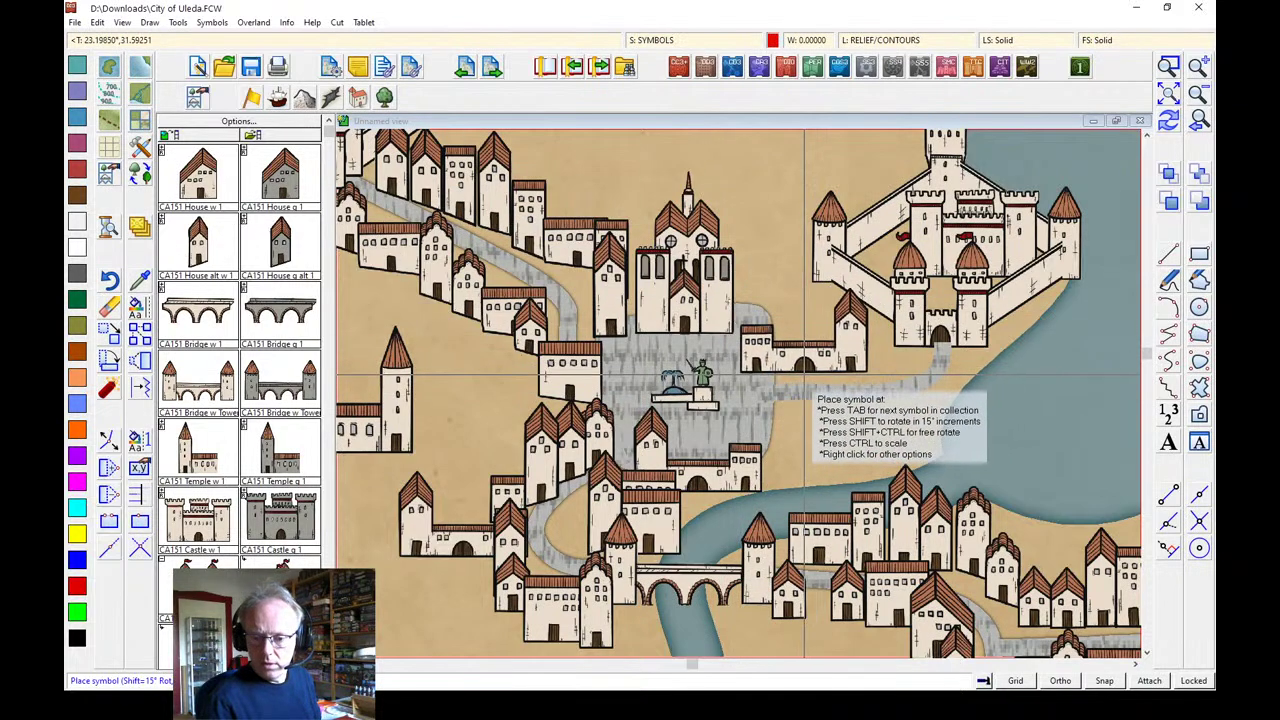
{"action": "key", "text": "Tab"}
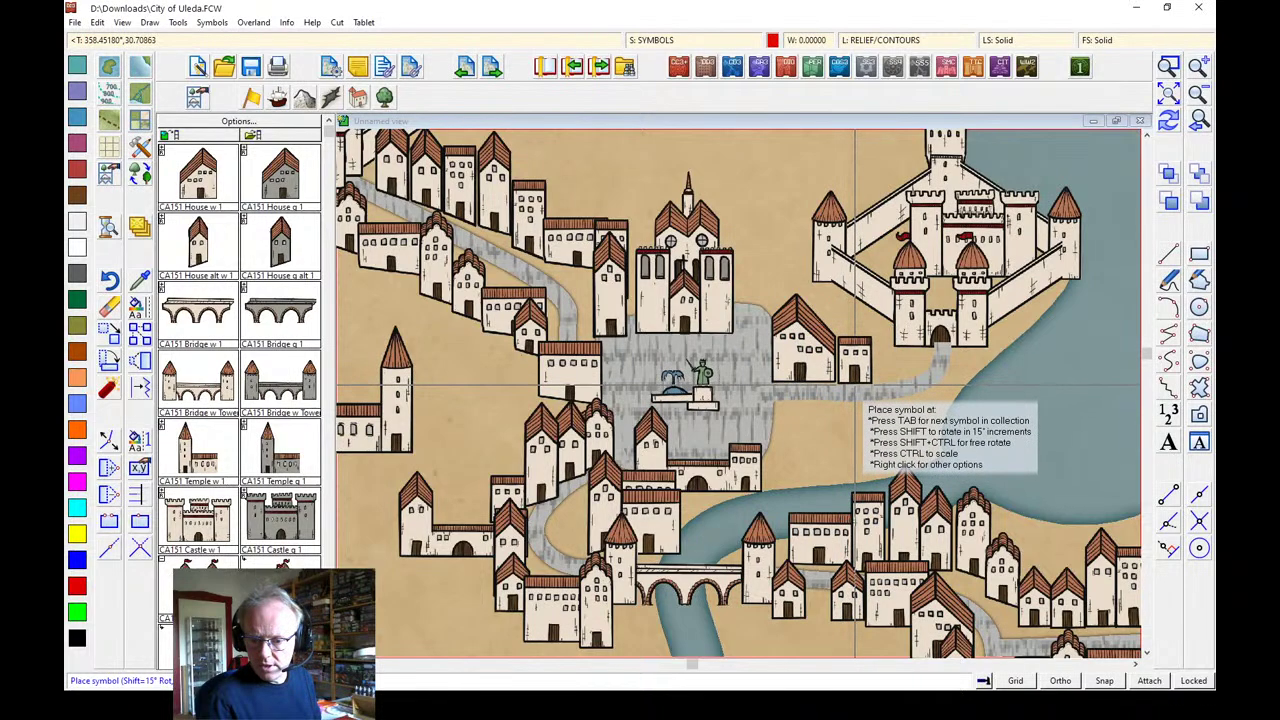
{"action": "key", "text": "Tab"}
{"action": "key", "text": "Tab"}
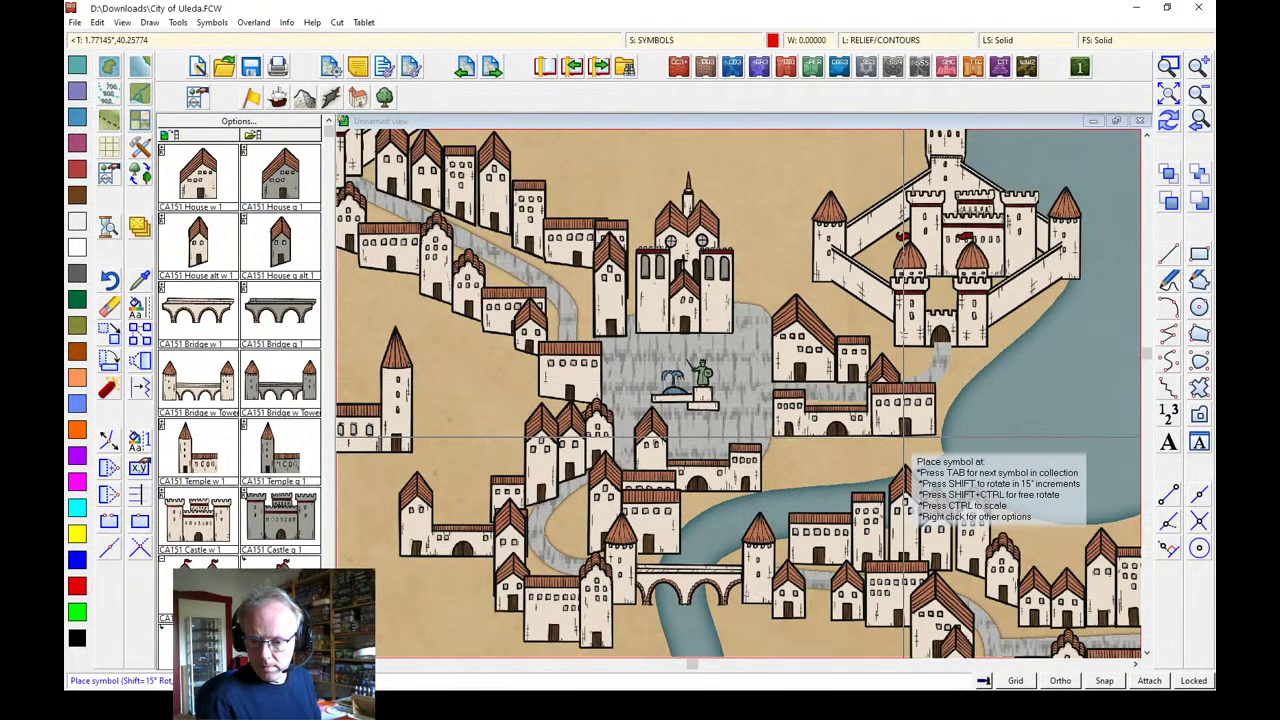
{"action": "key", "text": "Tab"}
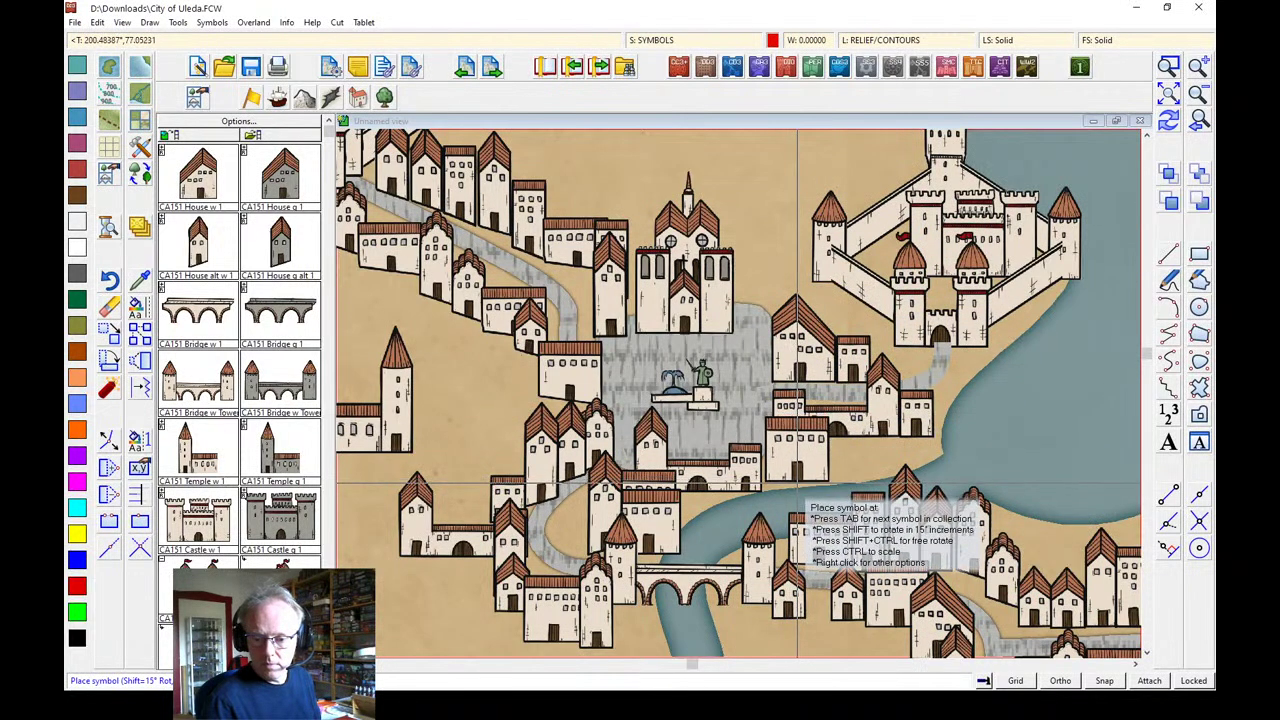
{"action": "left_click", "coordinate": [848, 468]}
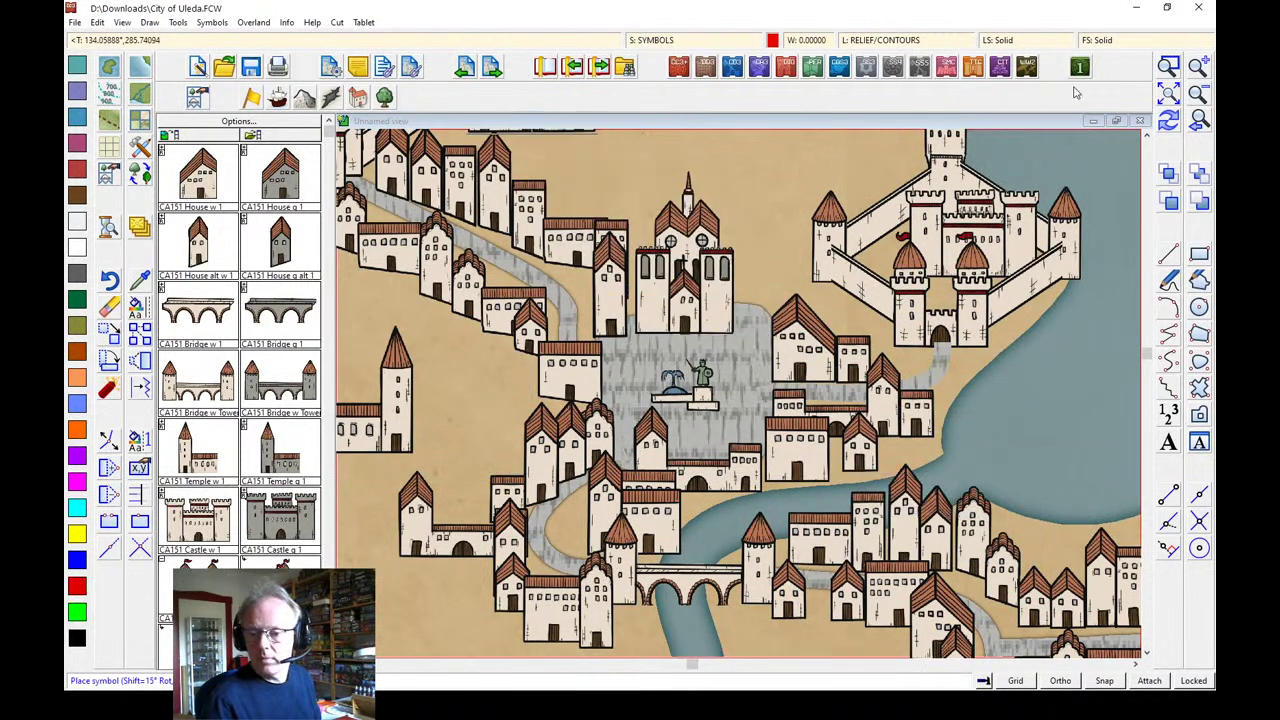
Move the tall gabled house overlapped by the city wall beside the northwest gate slightly south, clear of the wall
{"action": "left_click", "coordinate": [1199, 121]}
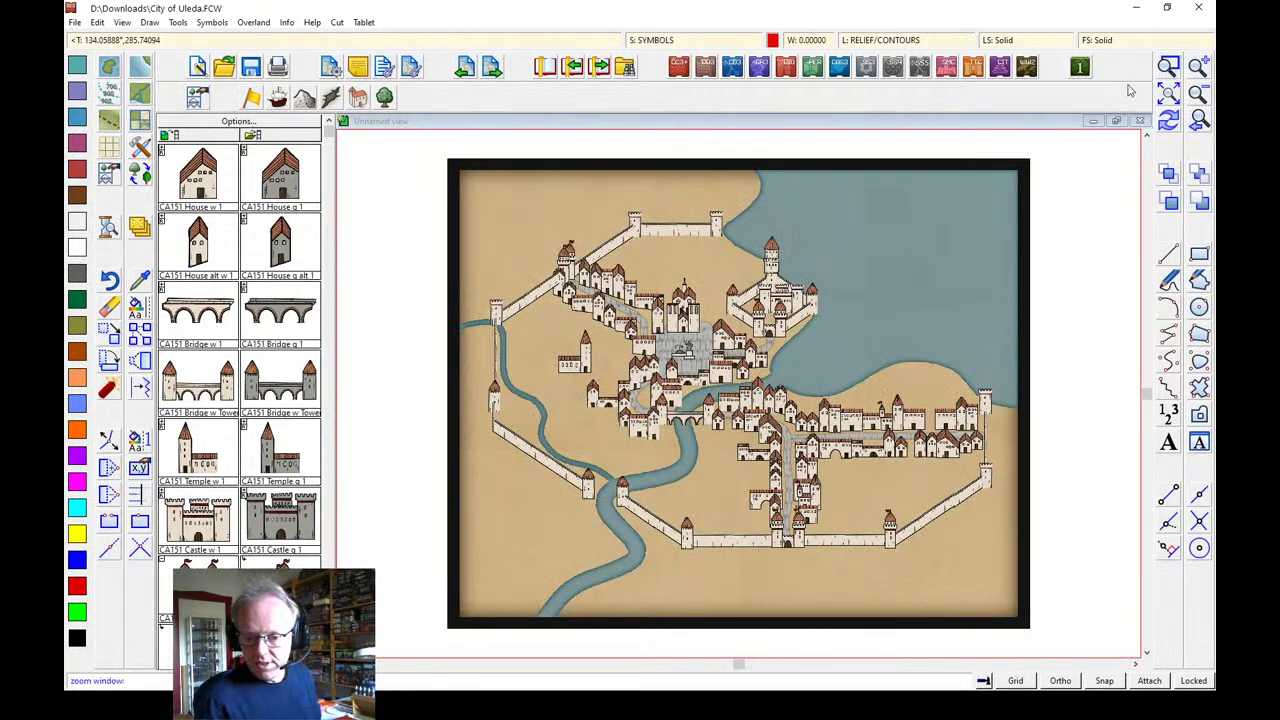
{"action": "left_click", "coordinate": [469, 257]}
{"action": "left_click", "coordinate": [894, 549]}
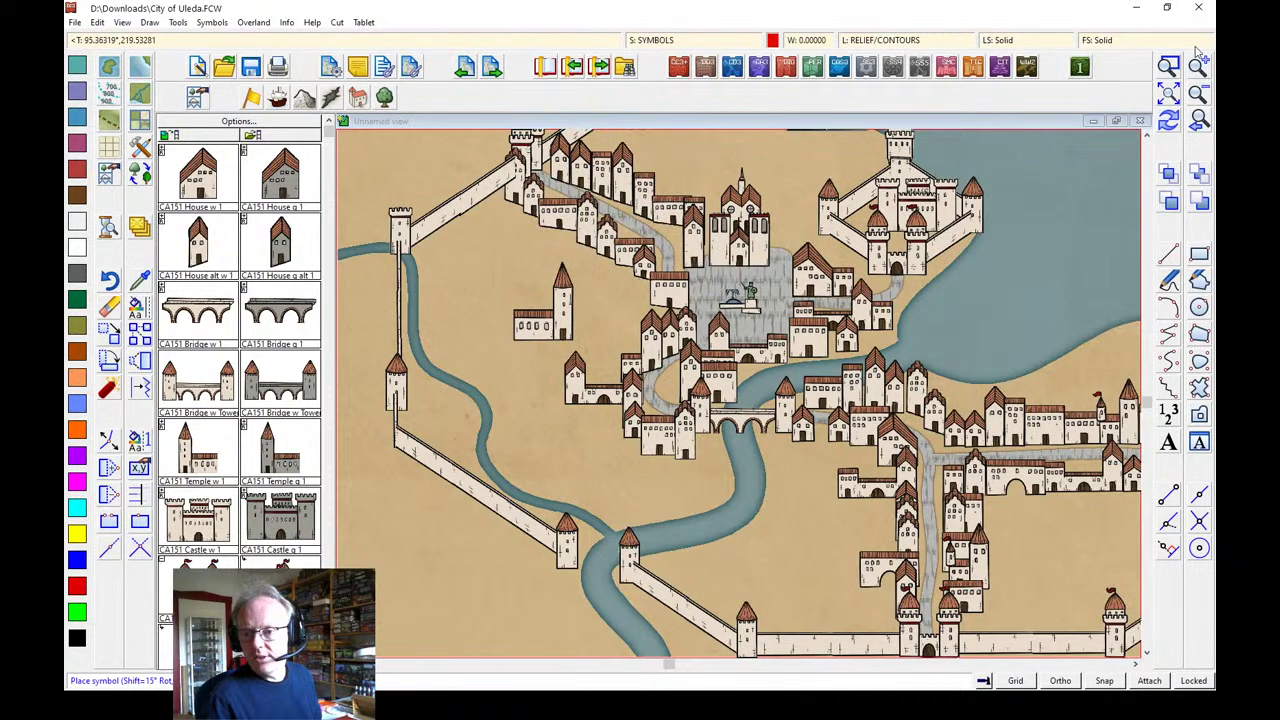
{"action": "left_click", "coordinate": [449, 160]}
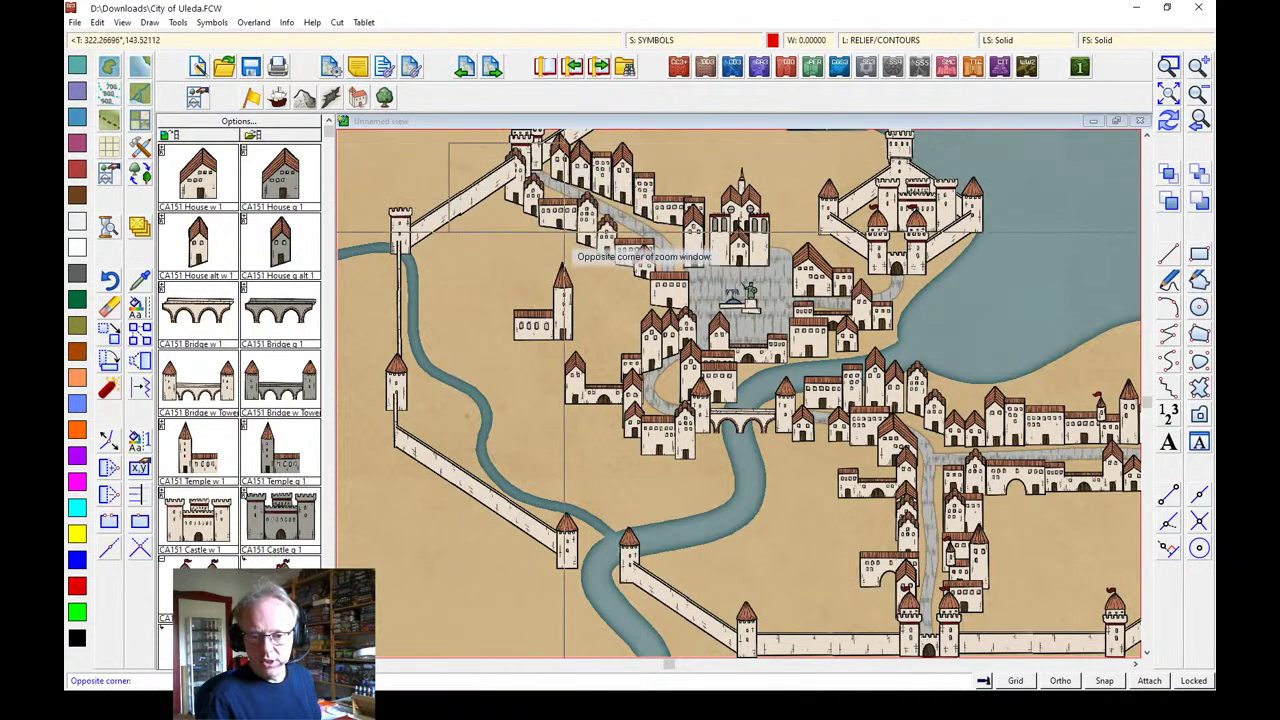
{"action": "left_click", "coordinate": [600, 265]}
{"action": "right_click", "coordinate": [716, 605]}
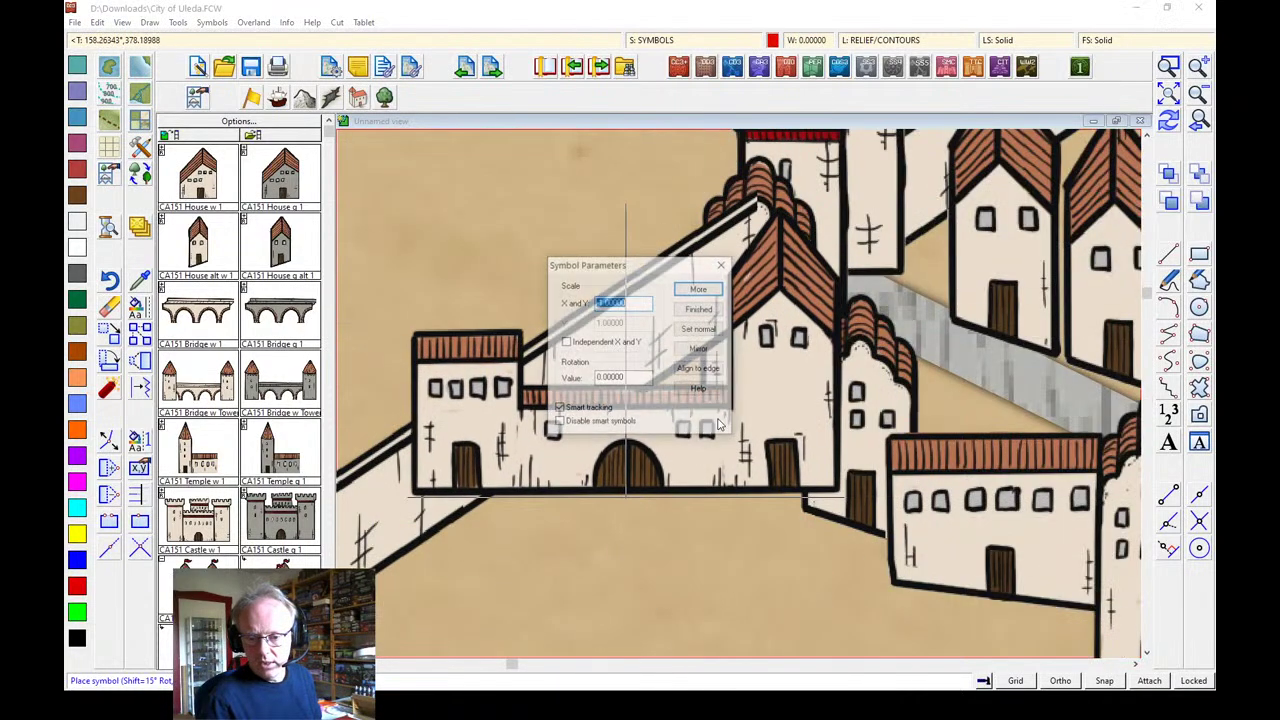
{"action": "left_click", "coordinate": [697, 312]}
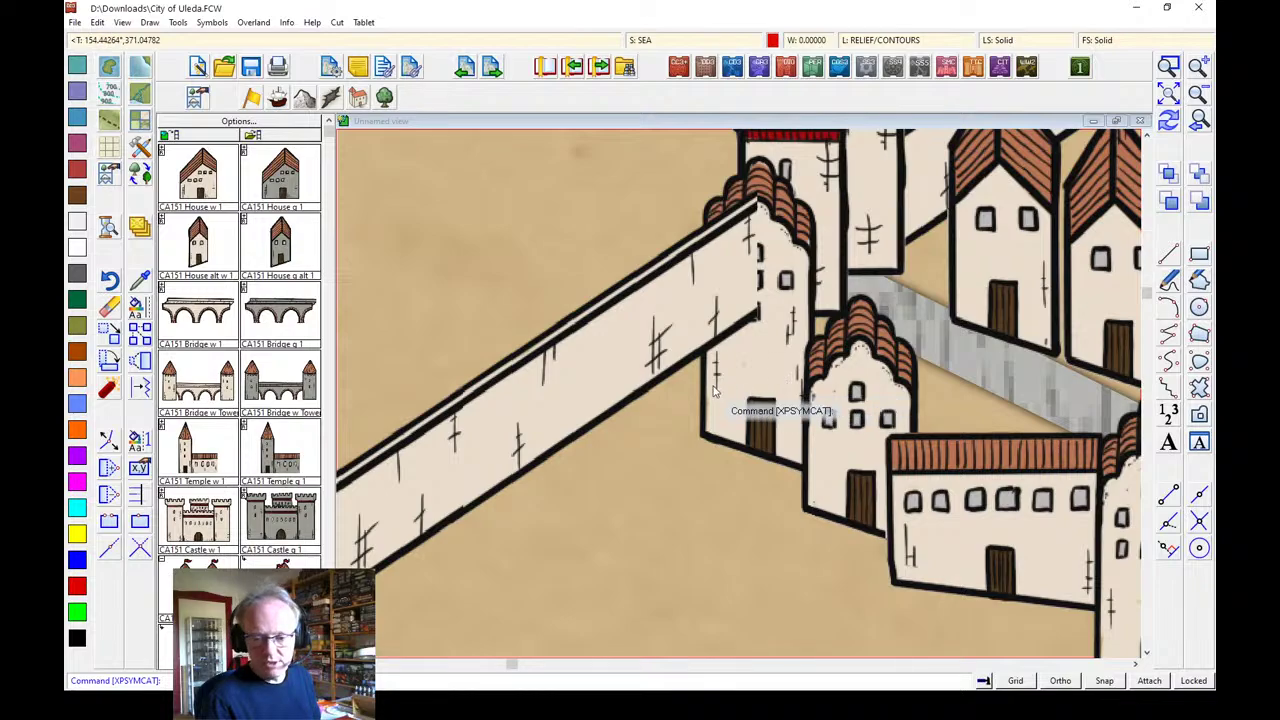
{"action": "left_click", "coordinate": [108, 332]}
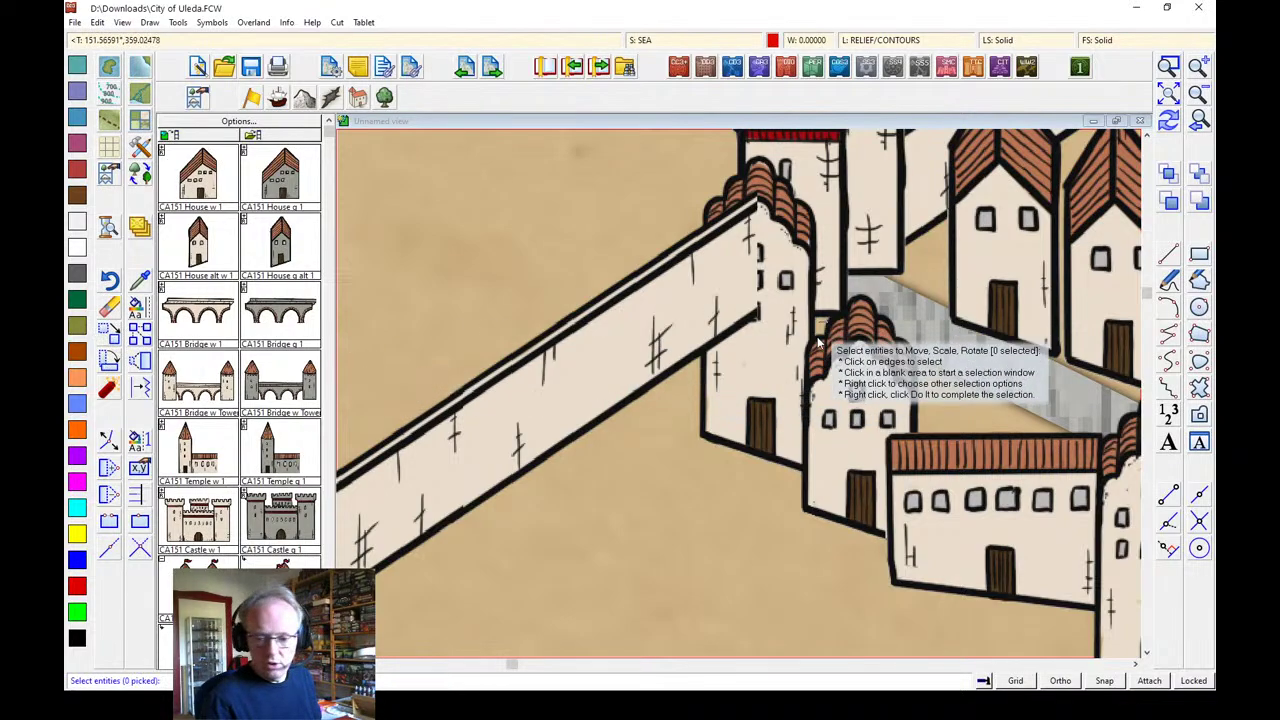
{"action": "left_click", "coordinate": [706, 440]}
{"action": "right_click", "coordinate": [714, 454]}
{"action": "left_click", "coordinate": [714, 454]}
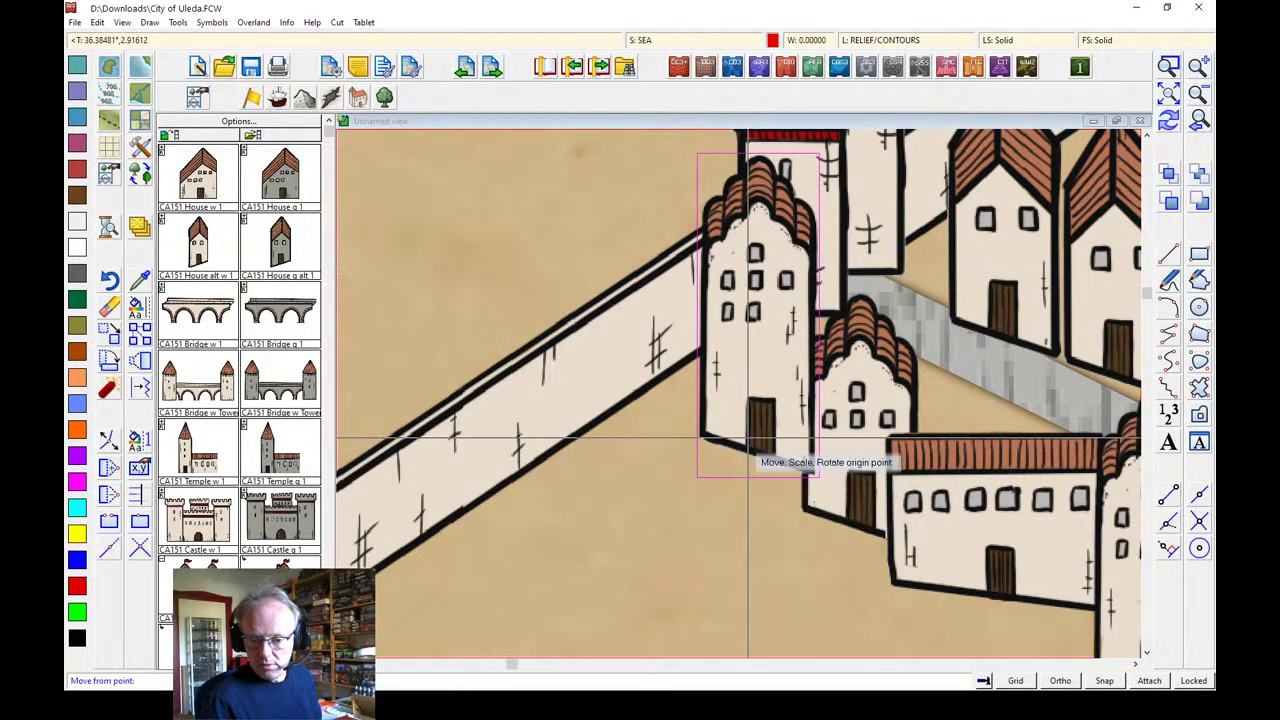
{"action": "left_click", "coordinate": [734, 380]}
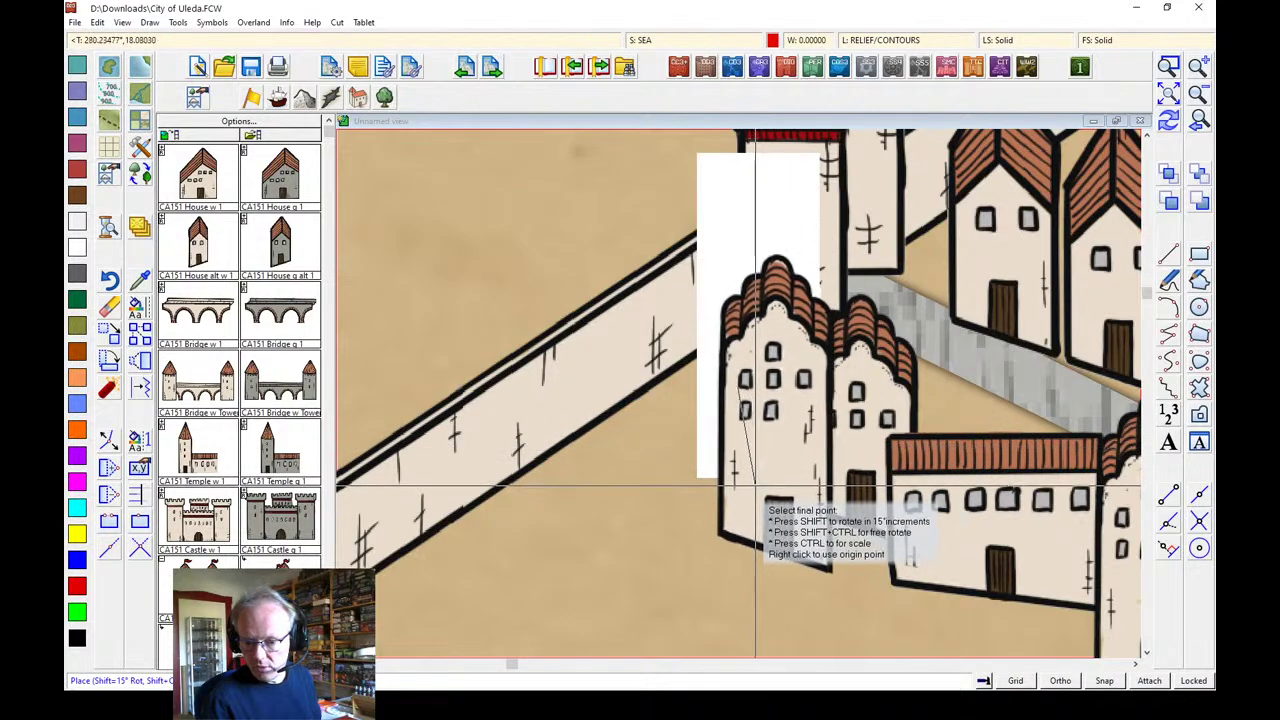
{"action": "left_click", "coordinate": [755, 487]}
Re-sort all map symbols to correct the overlap between the moved house and the city wall
{"action": "left_click", "coordinate": [211, 22]}
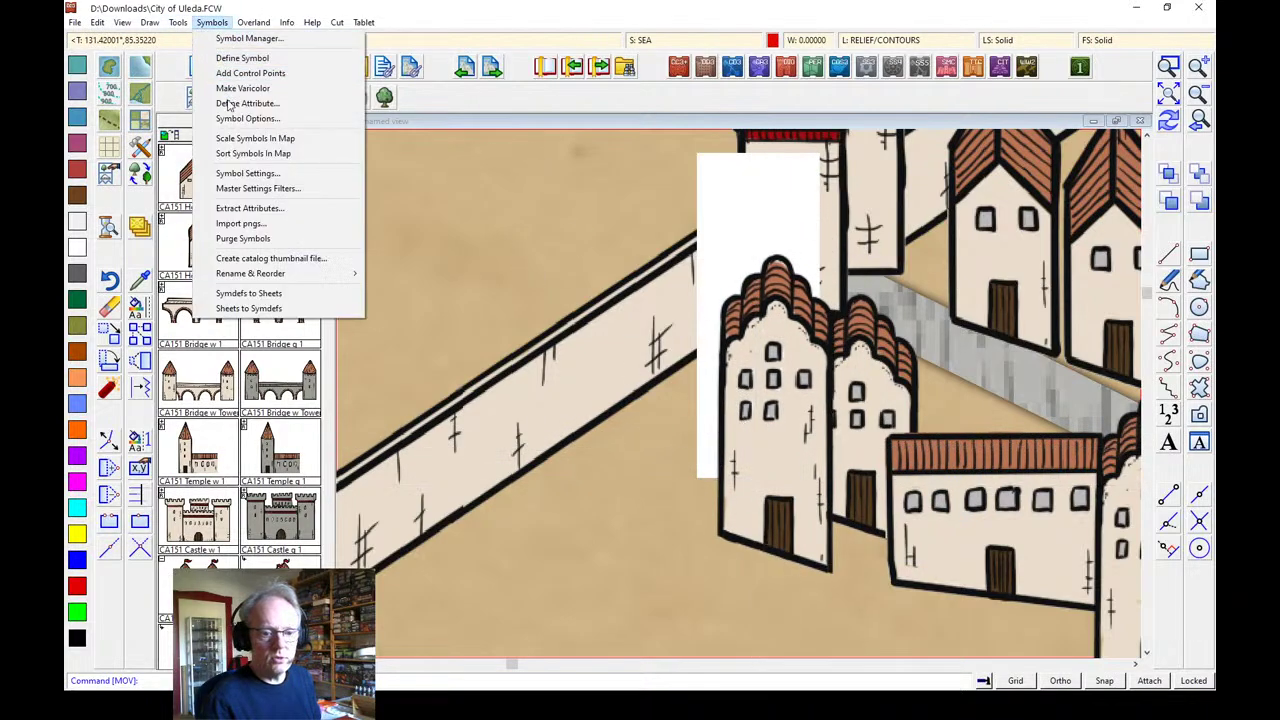
{"action": "left_click", "coordinate": [240, 153]}
{"action": "right_click", "coordinate": [374, 182]}
{"action": "left_click", "coordinate": [400, 237]}
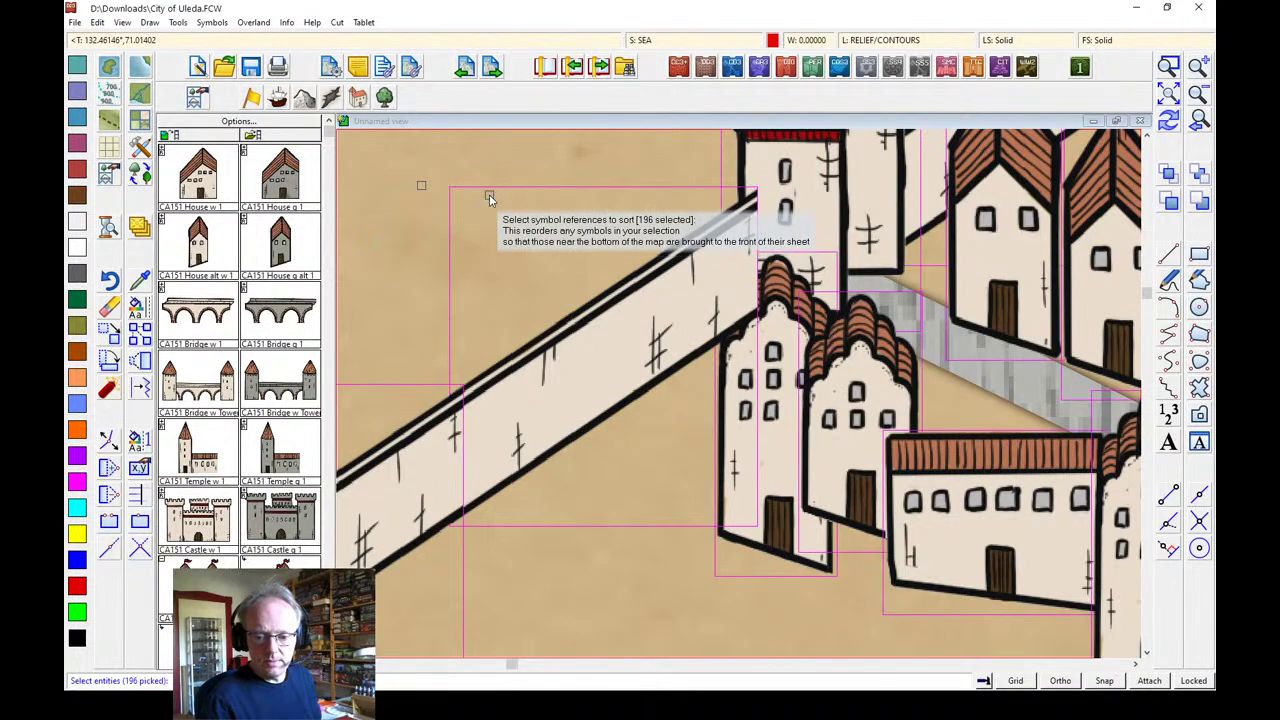
{"action": "key", "text": "Return"}
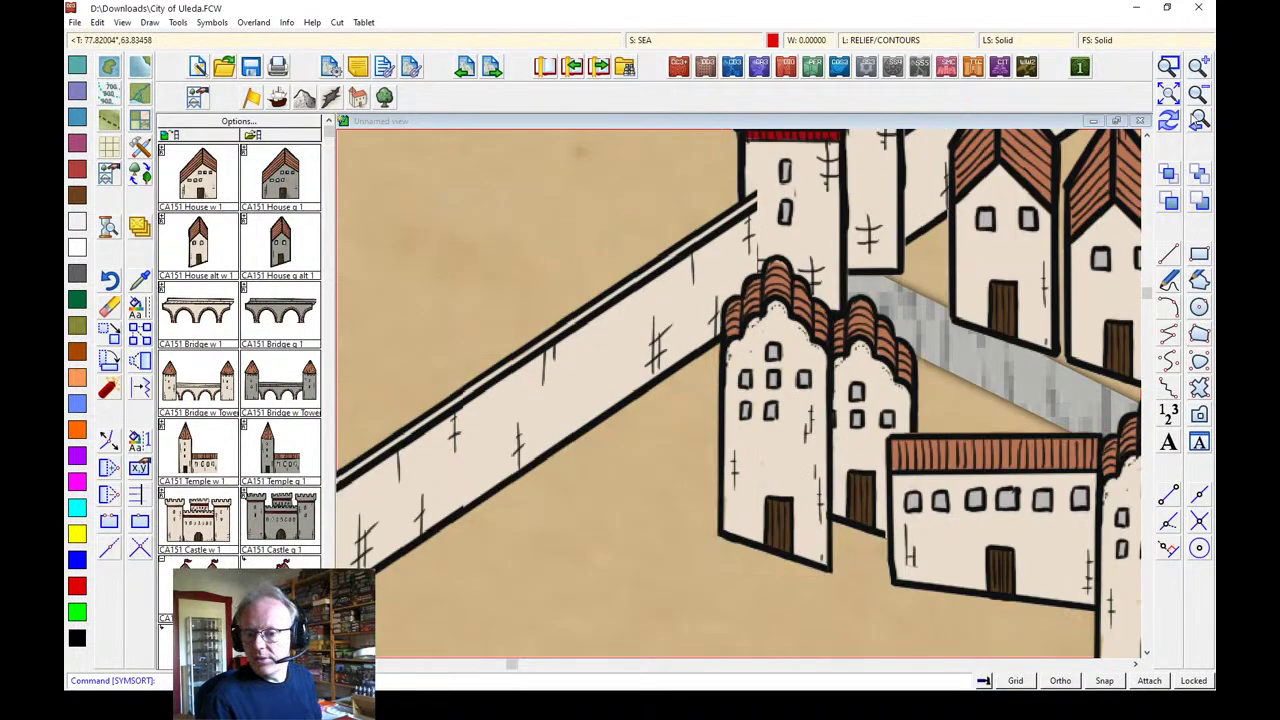
Draw a Road, Wide dirt road from the northwest gate south along the west wall and riverbank around to the bridge's west end
{"action": "scroll", "coordinate": [1050, 180], "scroll_direction": "down", "scroll_amount": 5}
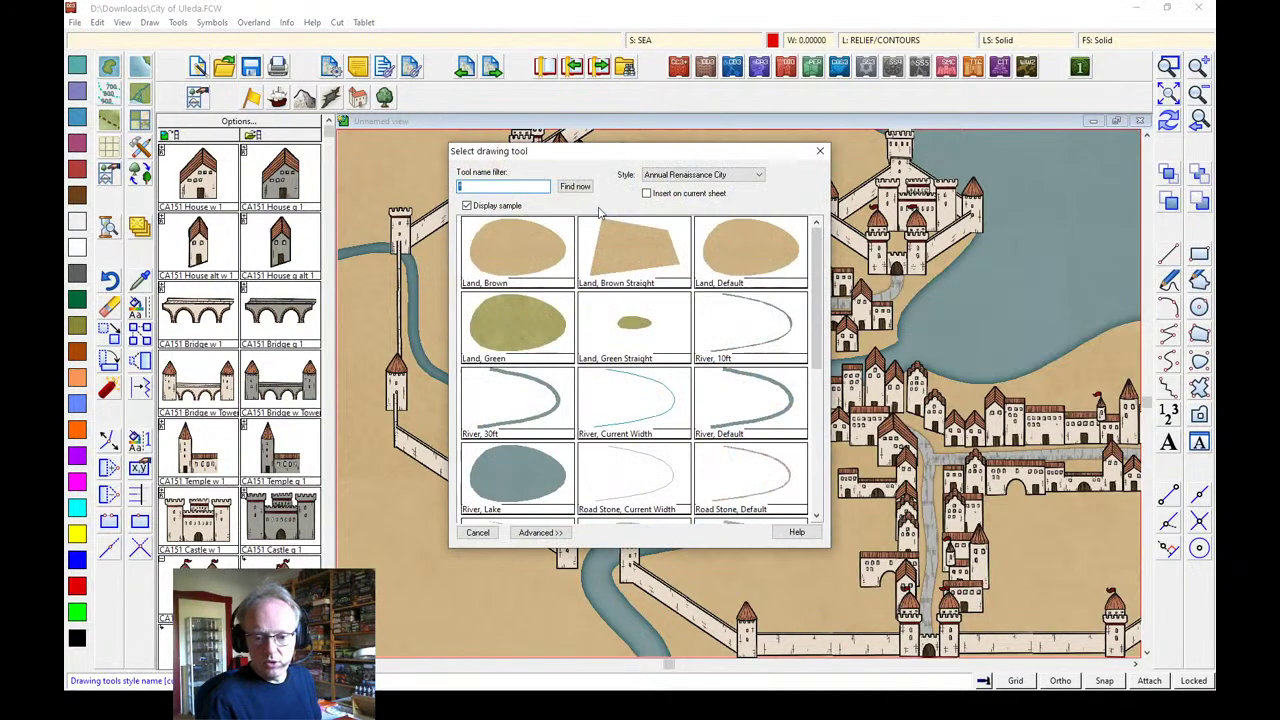
{"action": "scroll", "coordinate": [818, 403], "scroll_direction": "down", "scroll_amount": 3}
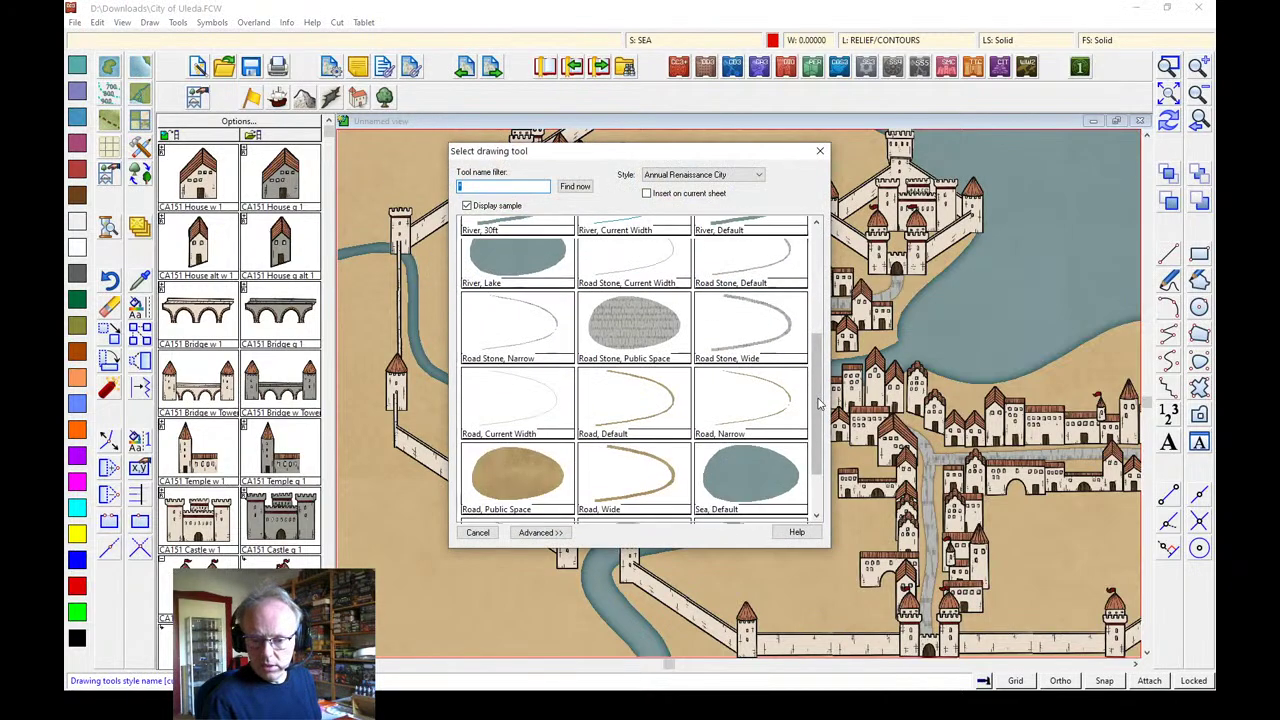
{"action": "double_click", "coordinate": [657, 473]}
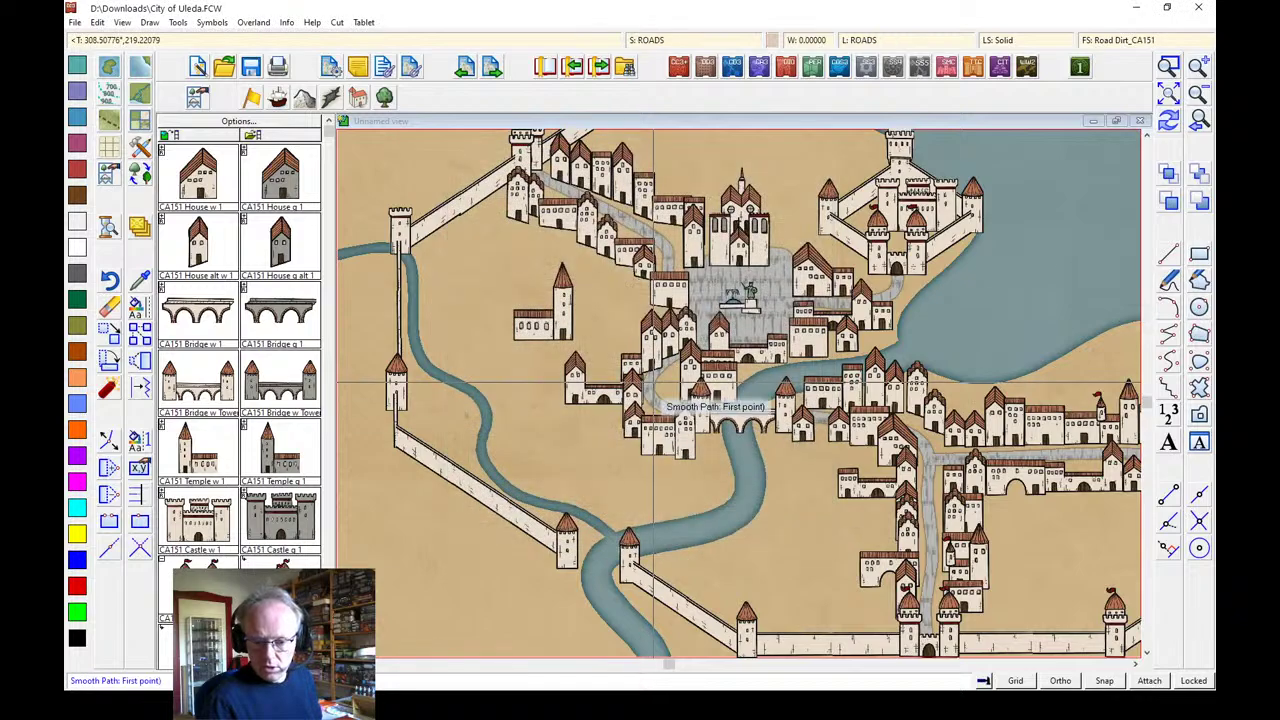
{"action": "left_click", "coordinate": [528, 176]}
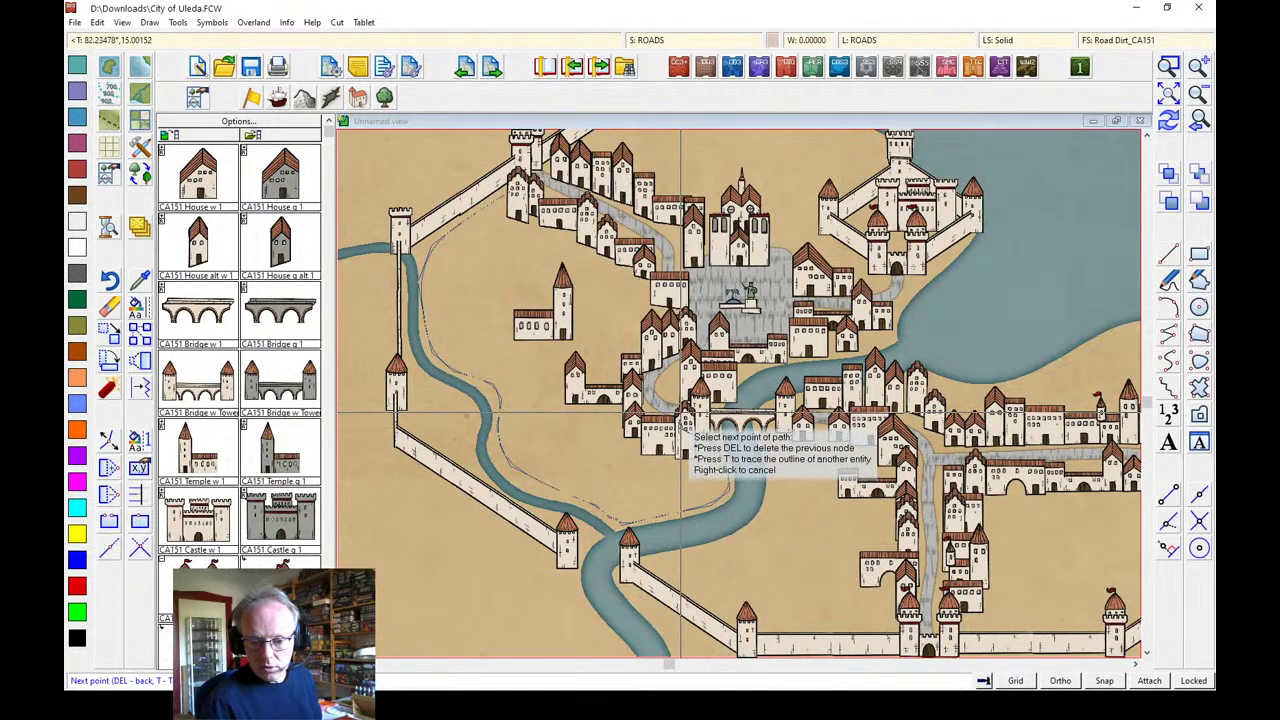
{"action": "right_click", "coordinate": [848, 337]}
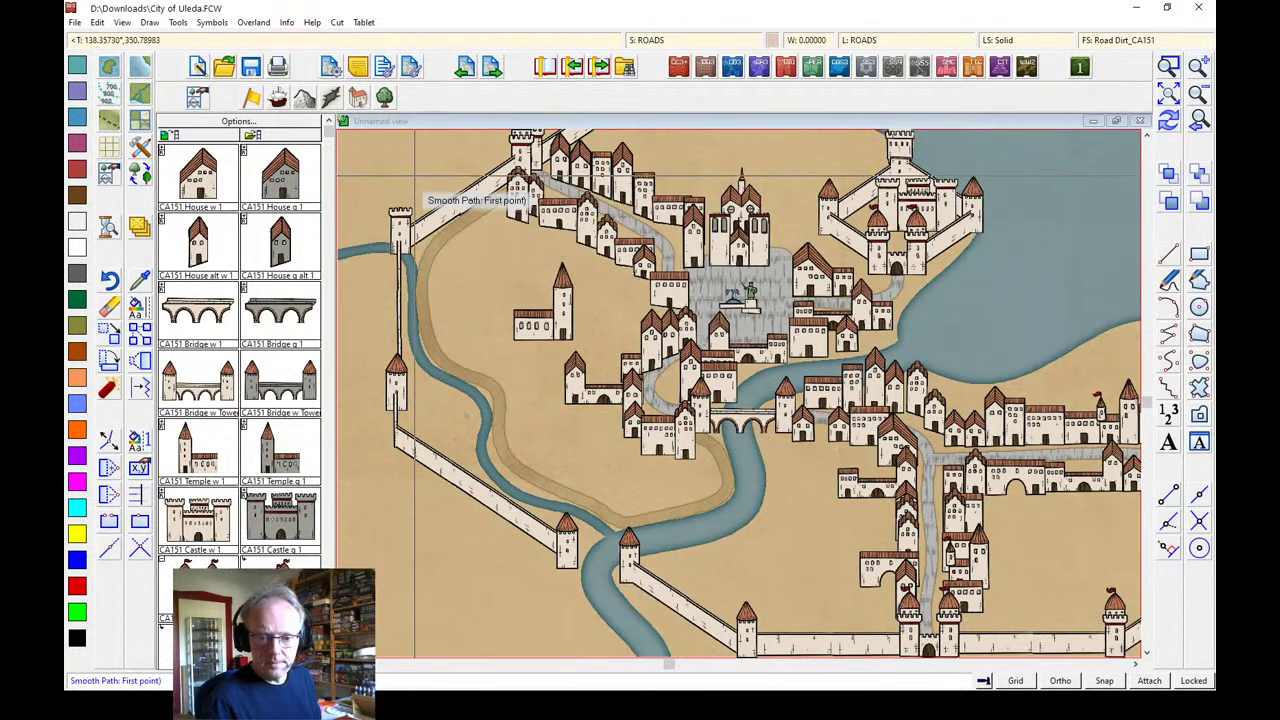
Place CA151 House w 1 houses from the northwest gate along the inner side of the dirt road down to the ground below the temple
{"action": "left_click", "coordinate": [198, 178]}
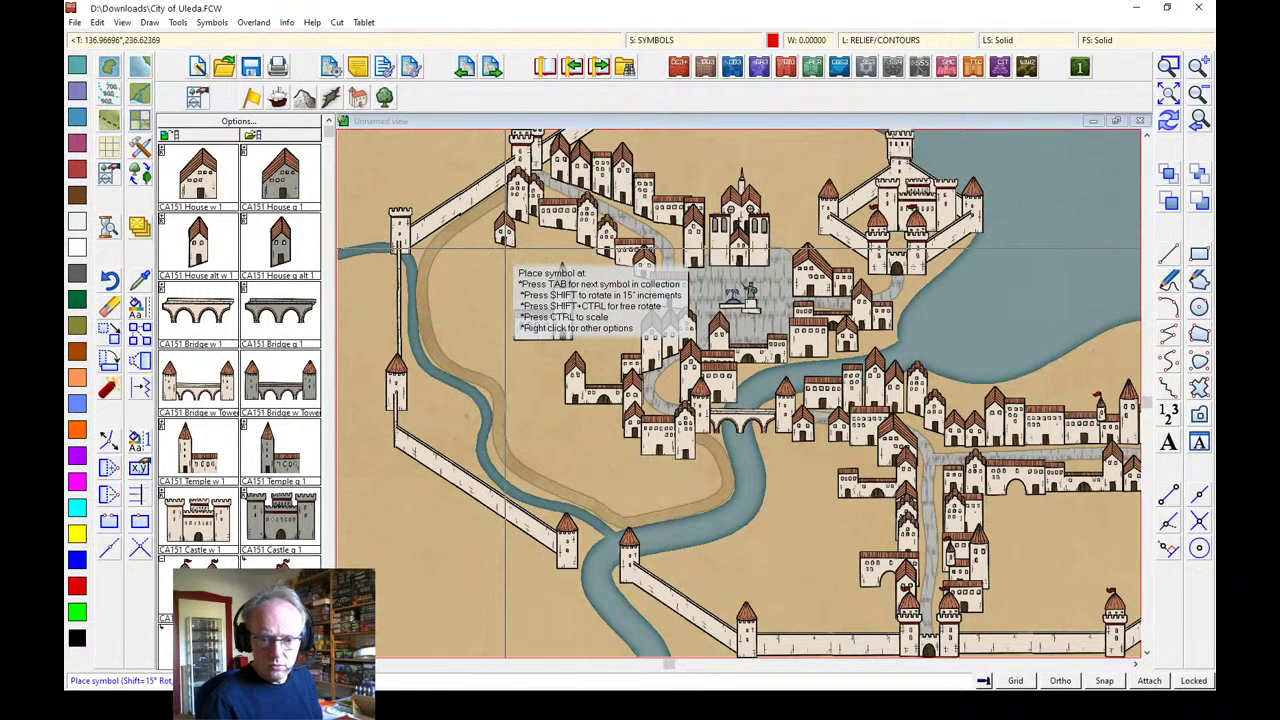
{"action": "right_click", "coordinate": [502, 240]}
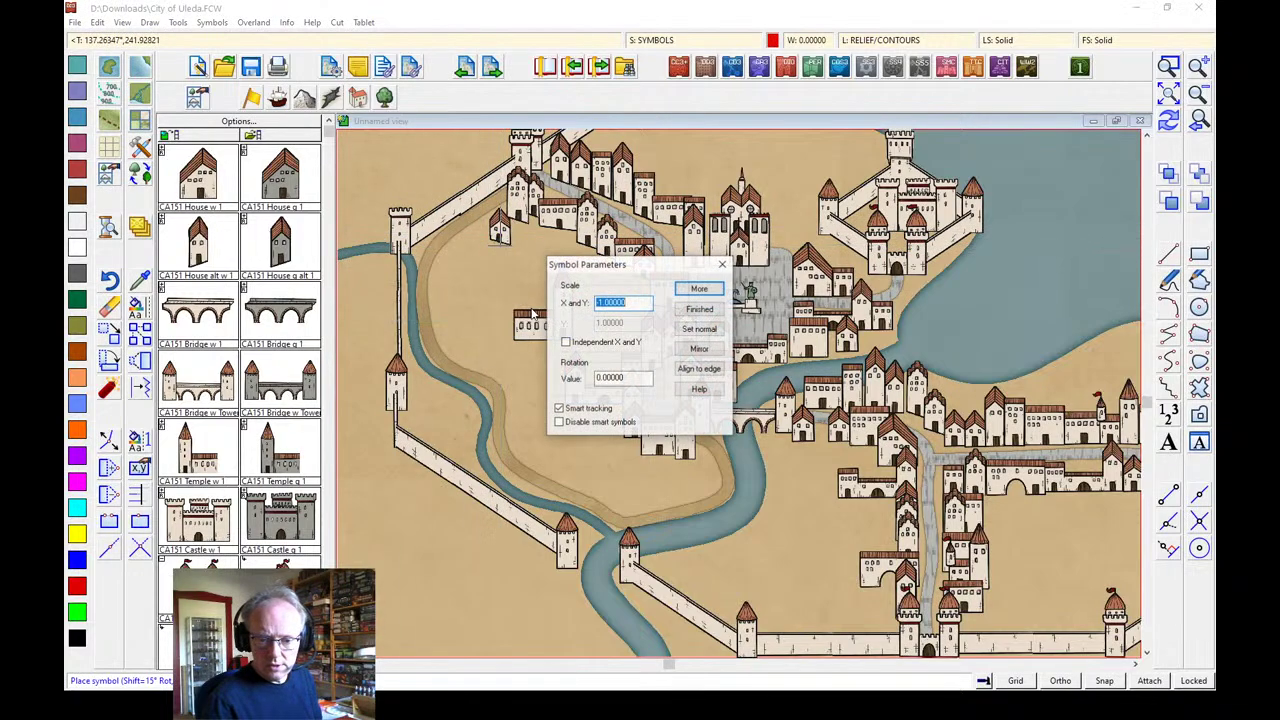
{"action": "left_click", "coordinate": [699, 309]}
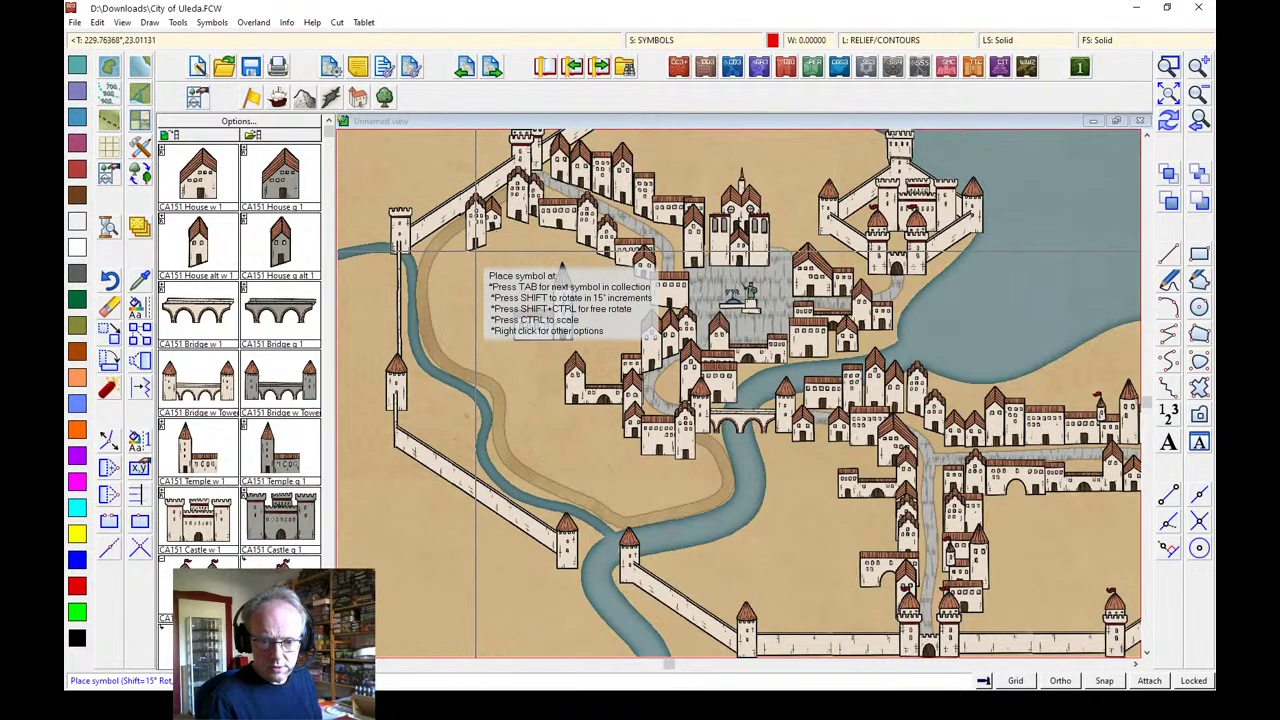
{"action": "left_click", "coordinate": [478, 262]}
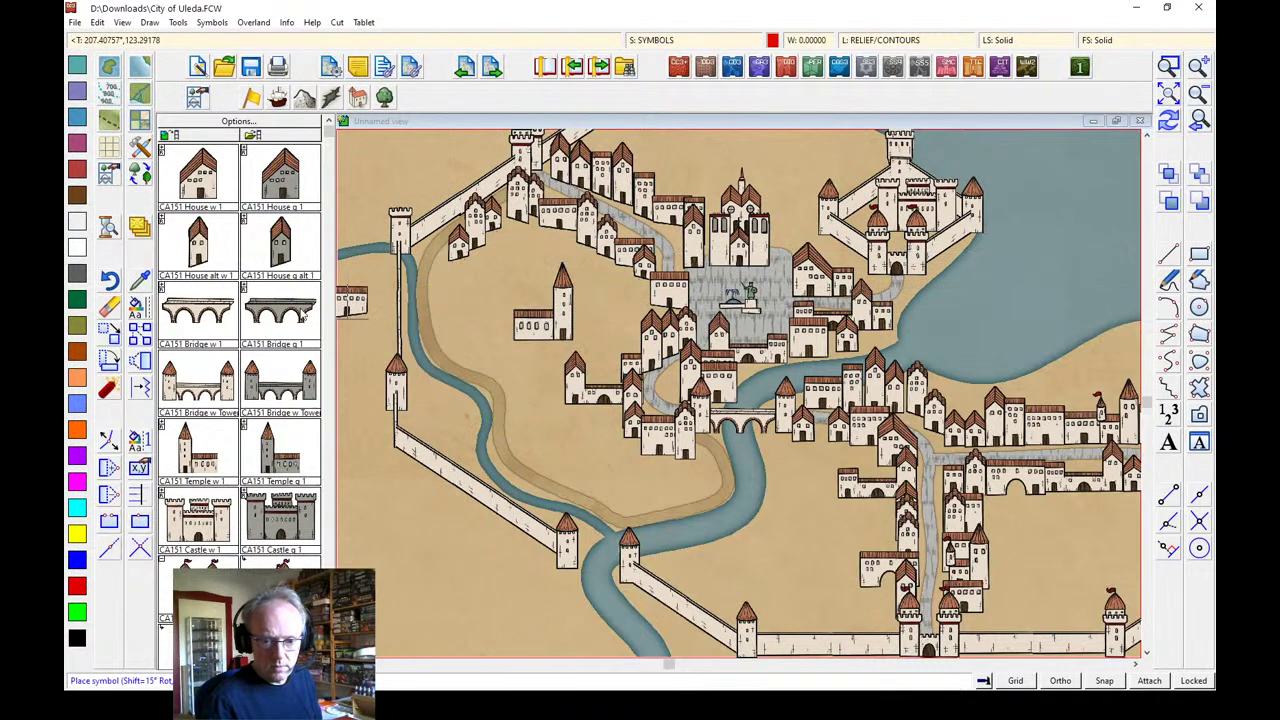
{"action": "left_click", "coordinate": [207, 200]}
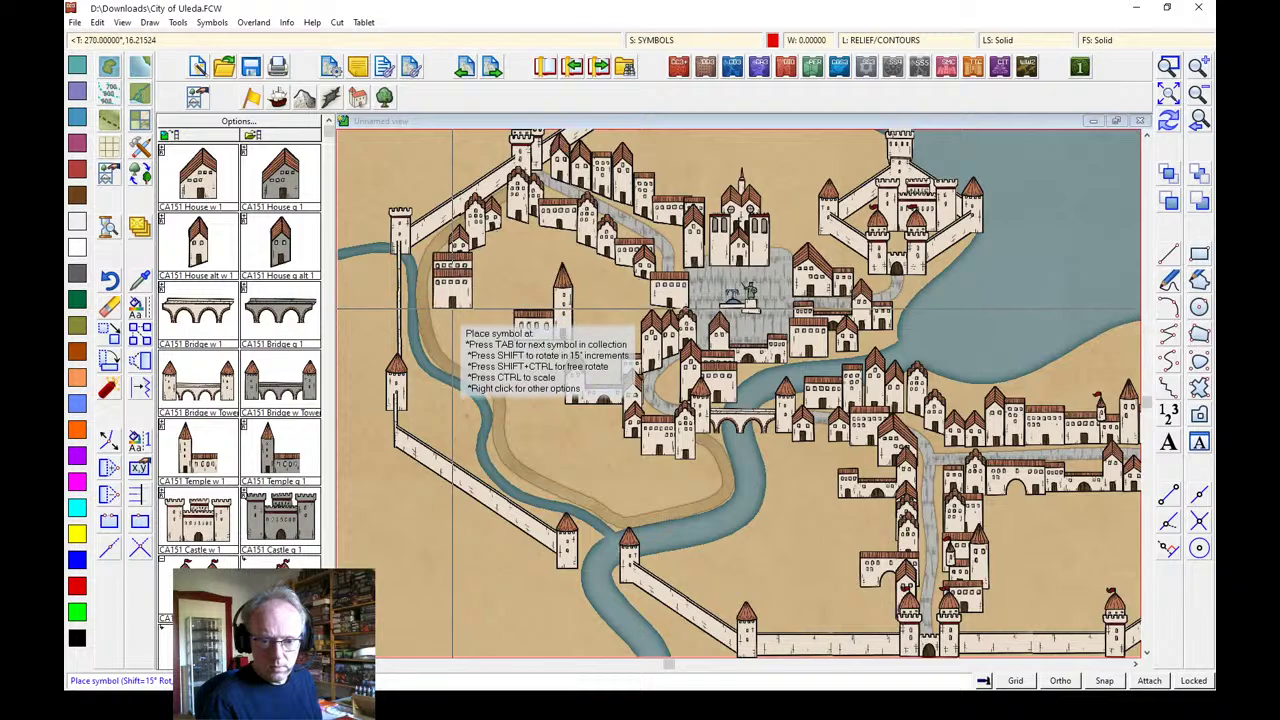
{"action": "left_click", "coordinate": [451, 311]}
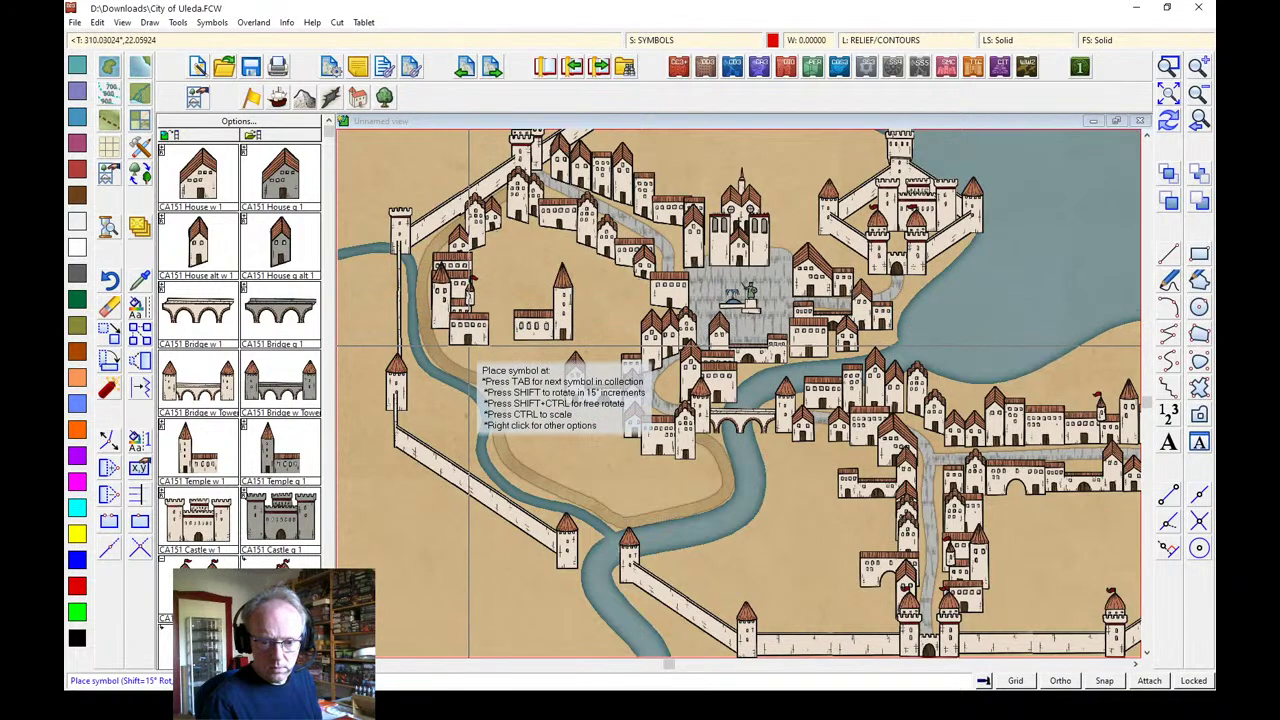
{"action": "left_click", "coordinate": [487, 367]}
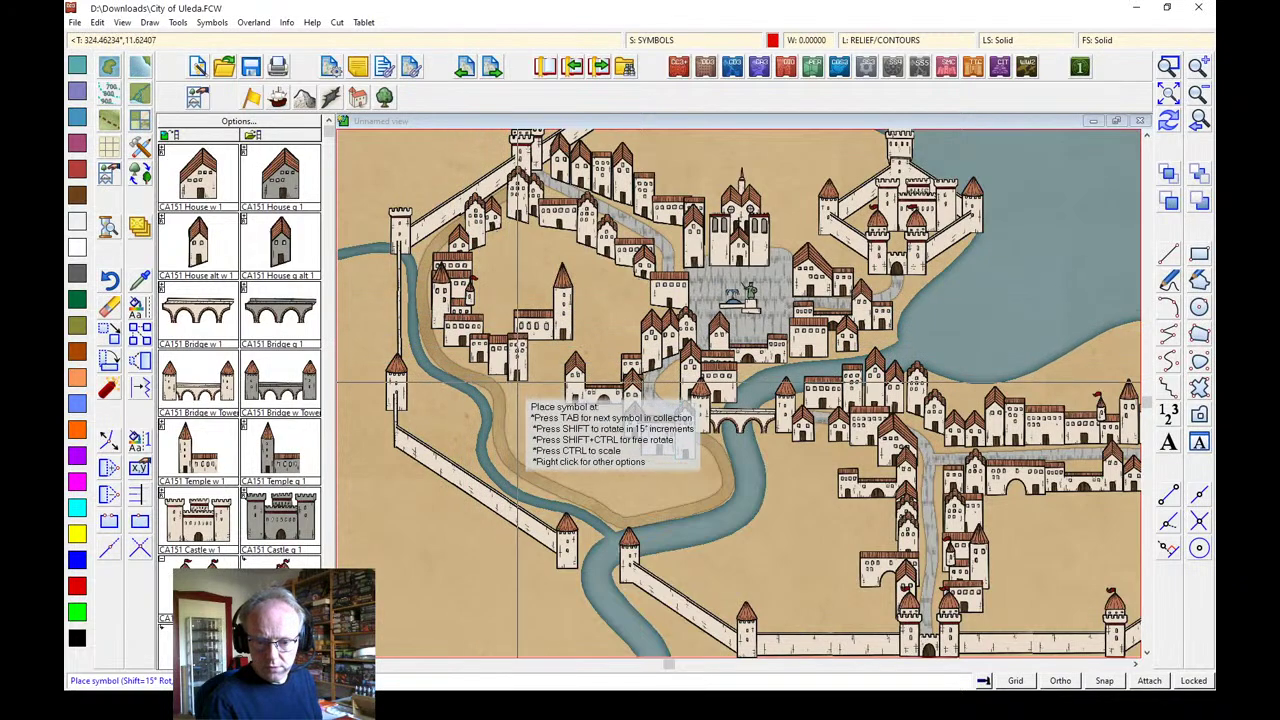
{"action": "left_click", "coordinate": [528, 381]}
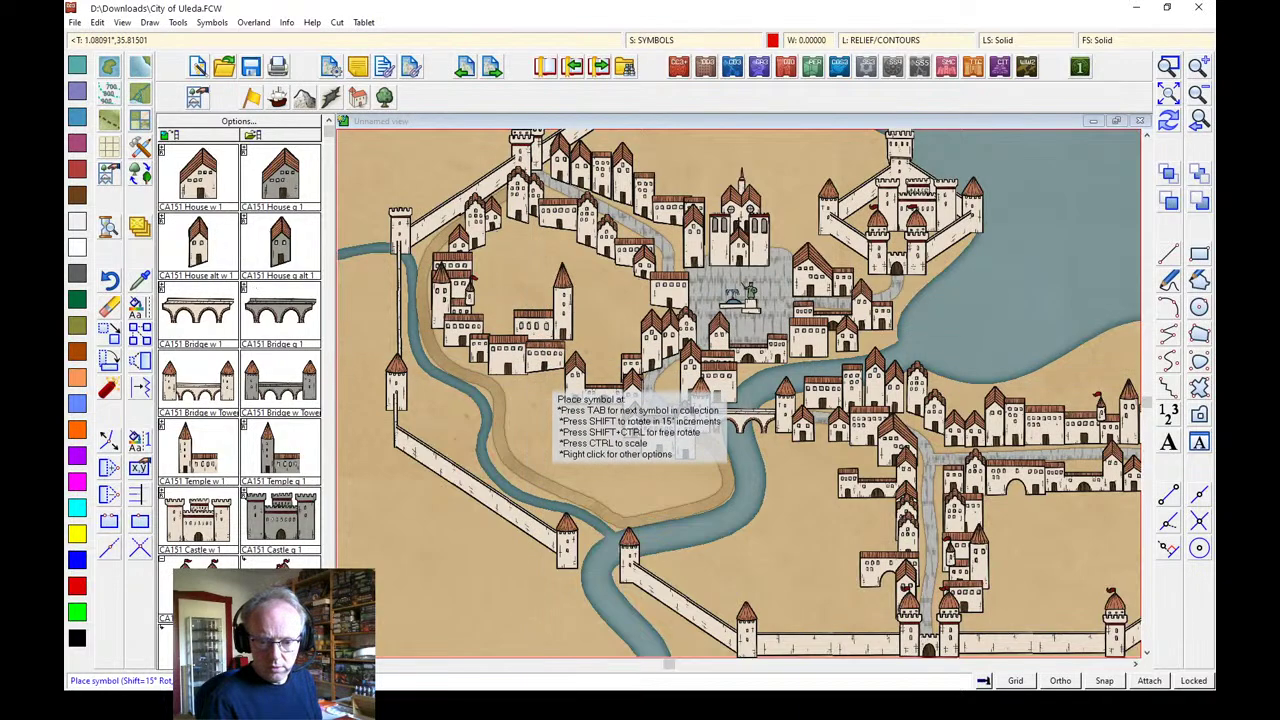
Continue the row of houses south along the inner side of the riverbank dirt road to the river junction, mirroring symbols where needed
{"action": "right_click", "coordinate": [563, 313]}
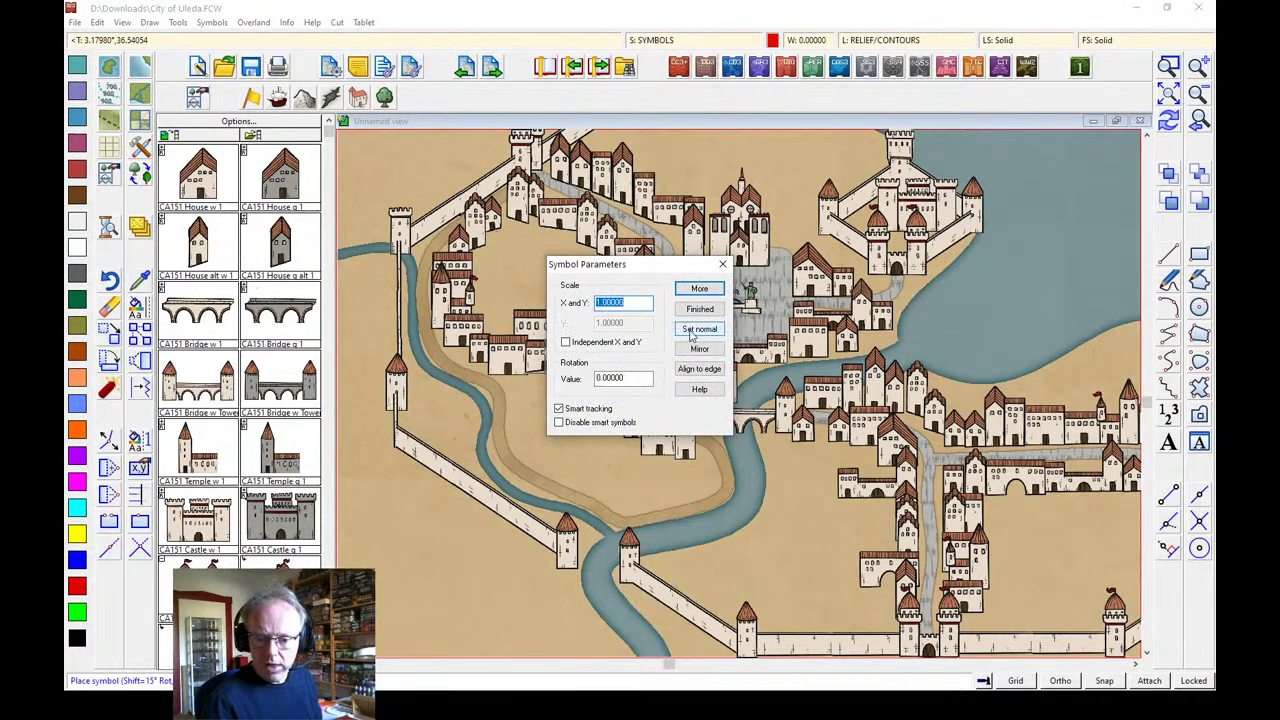
{"action": "left_click", "coordinate": [699, 290]}
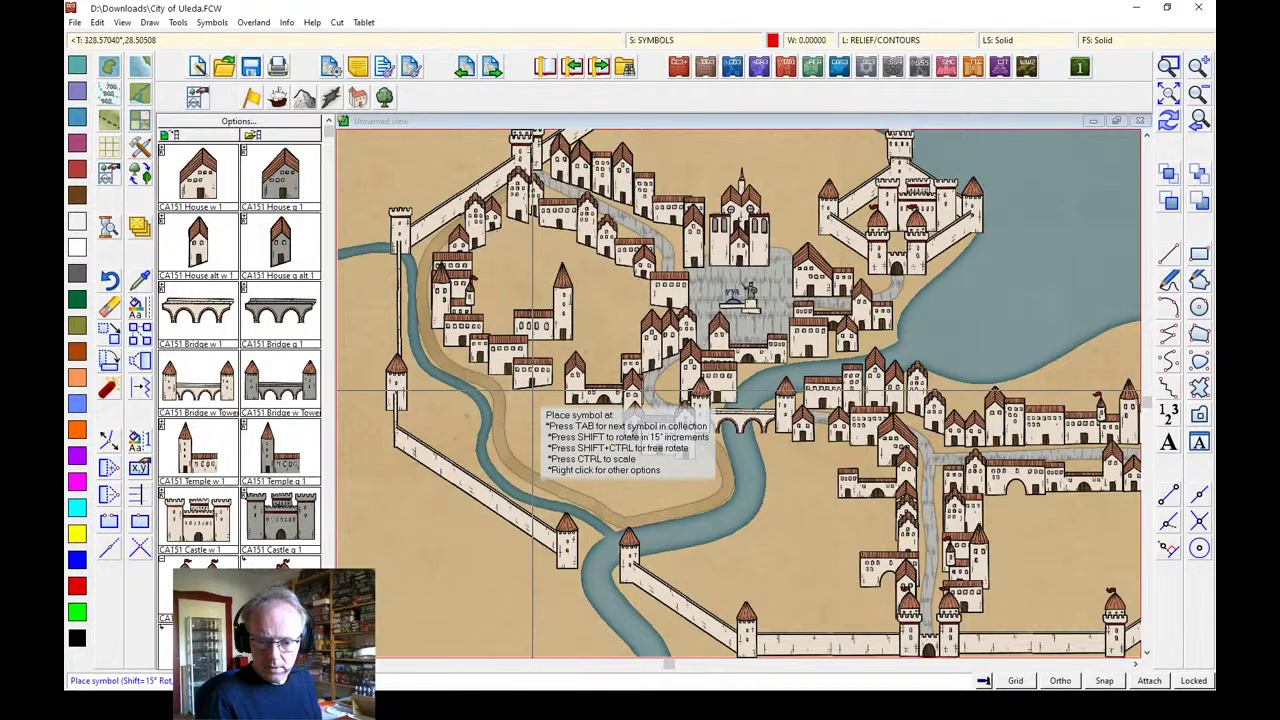
{"action": "right_click", "coordinate": [648, 360]}
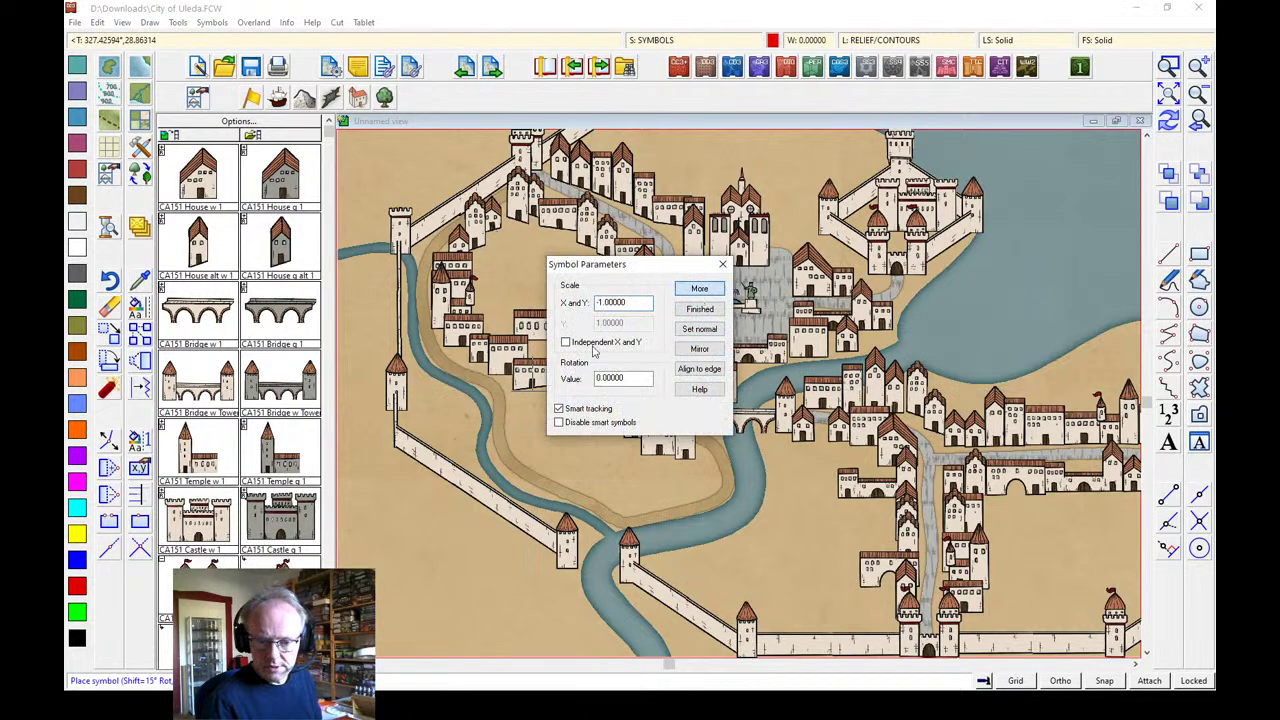
{"action": "left_click", "coordinate": [699, 288]}
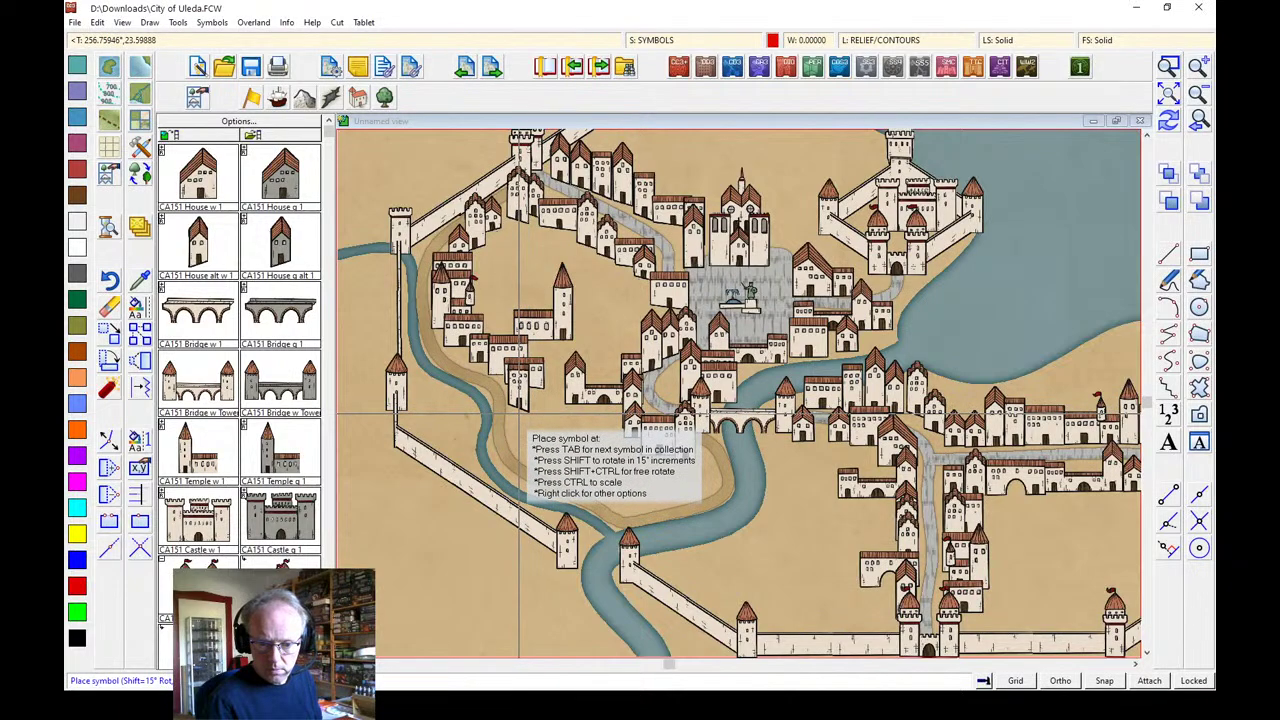
{"action": "left_click", "coordinate": [518, 437]}
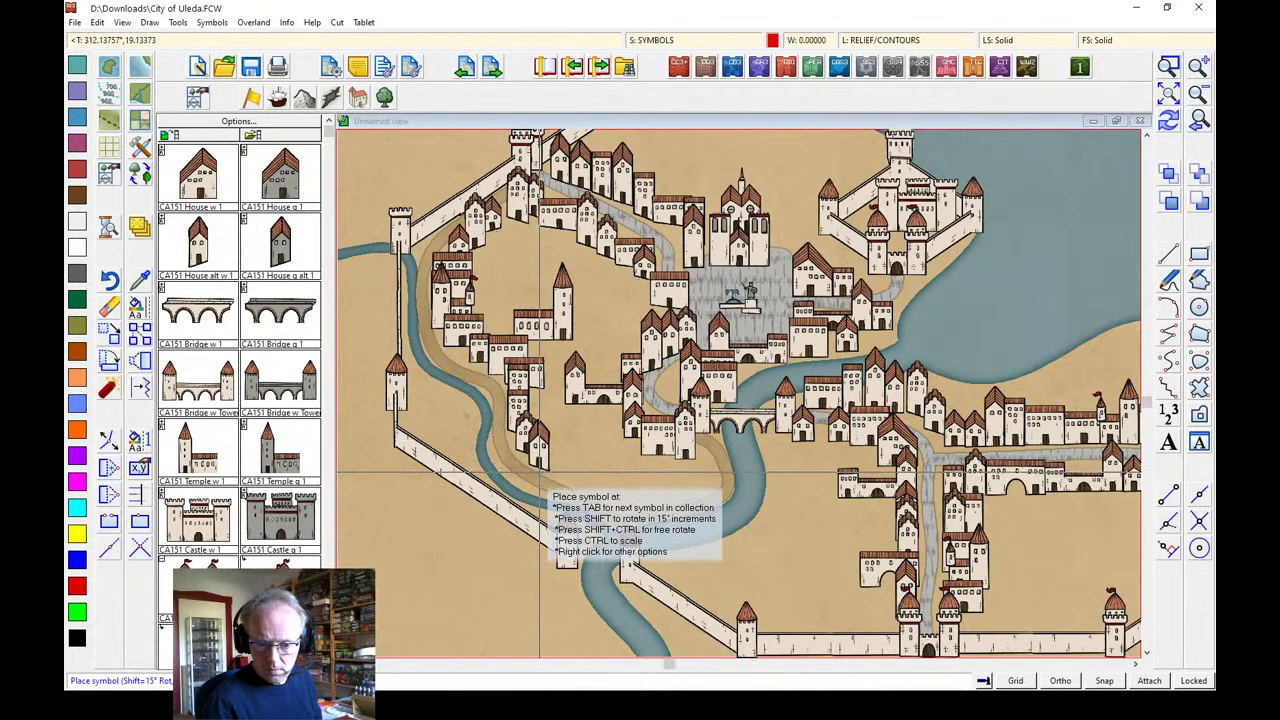
{"action": "left_click", "coordinate": [537, 460]}
{"action": "left_click", "coordinate": [555, 487]}
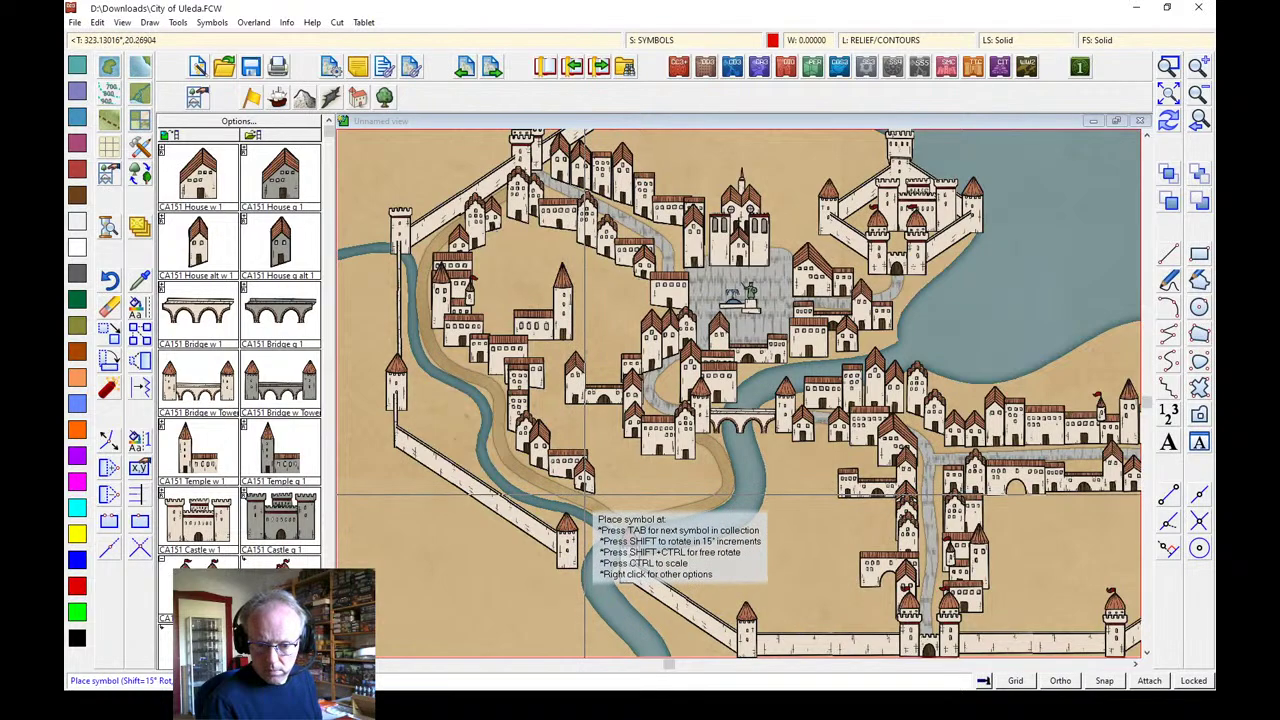
{"action": "left_click", "coordinate": [585, 497]}
{"action": "left_click", "coordinate": [604, 517]}
{"action": "left_click", "coordinate": [624, 515]}
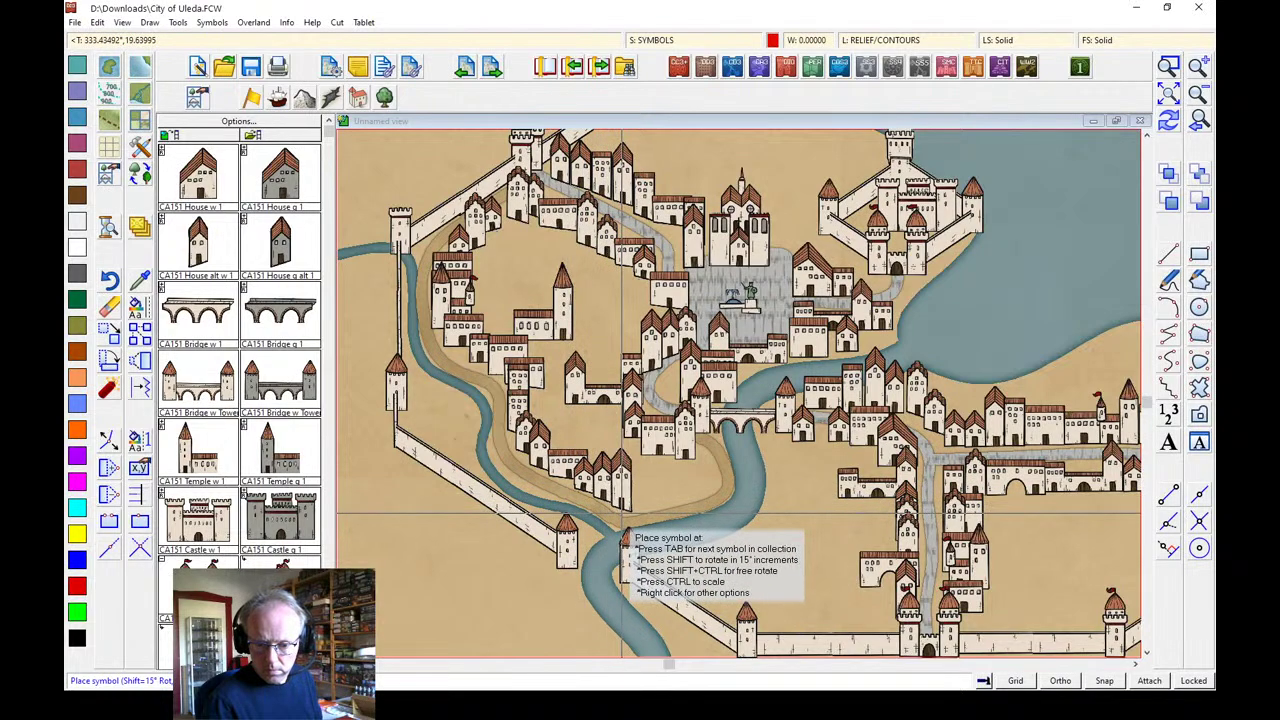
Extend the riverbank house row from the river junction northeast to the bridge's west end, mirroring the symbol to follow the road
{"action": "right_click", "coordinate": [654, 490]}
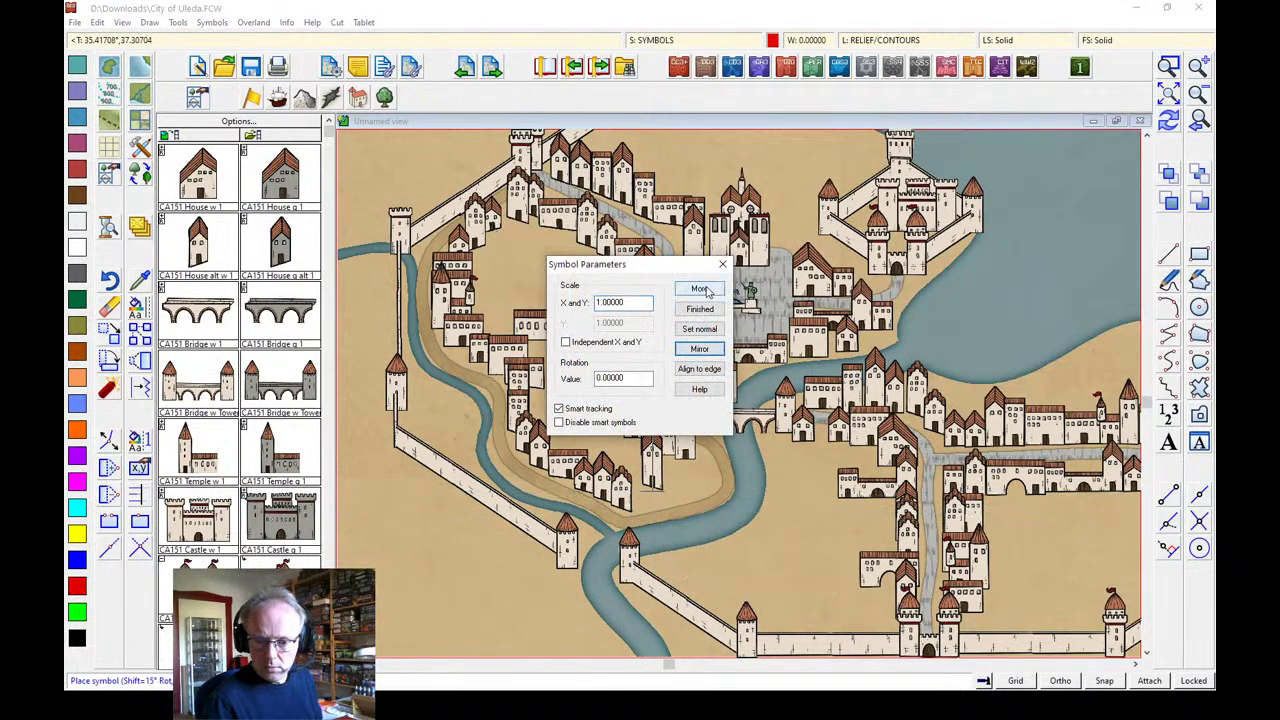
{"action": "left_click", "coordinate": [701, 289]}
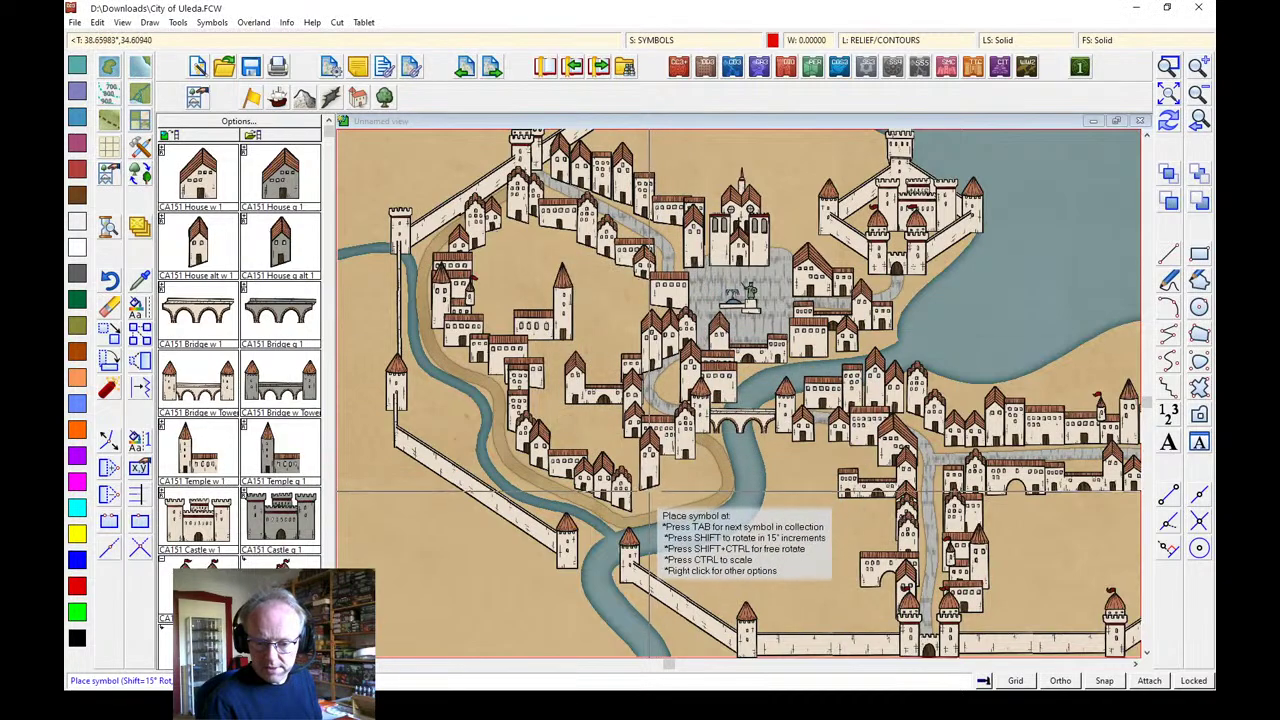
{"action": "left_click", "coordinate": [640, 515]}
{"action": "left_click", "coordinate": [668, 506]}
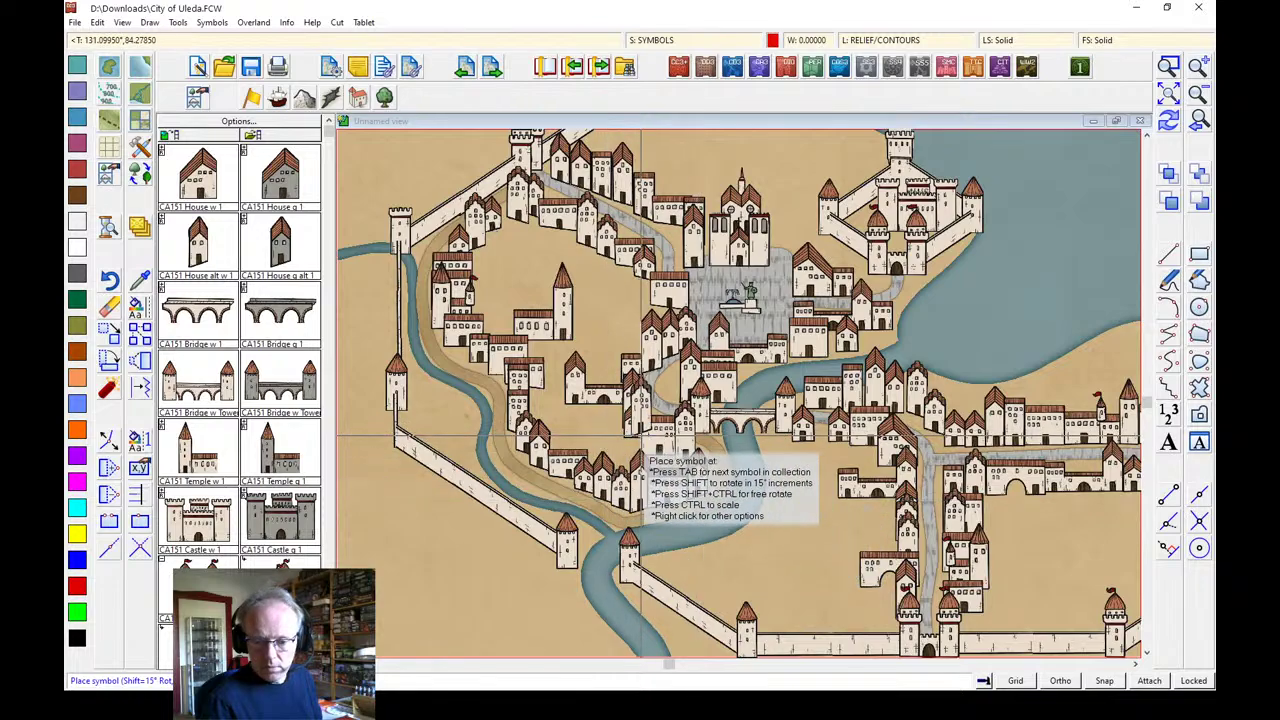
{"action": "left_click", "coordinate": [795, 514]}
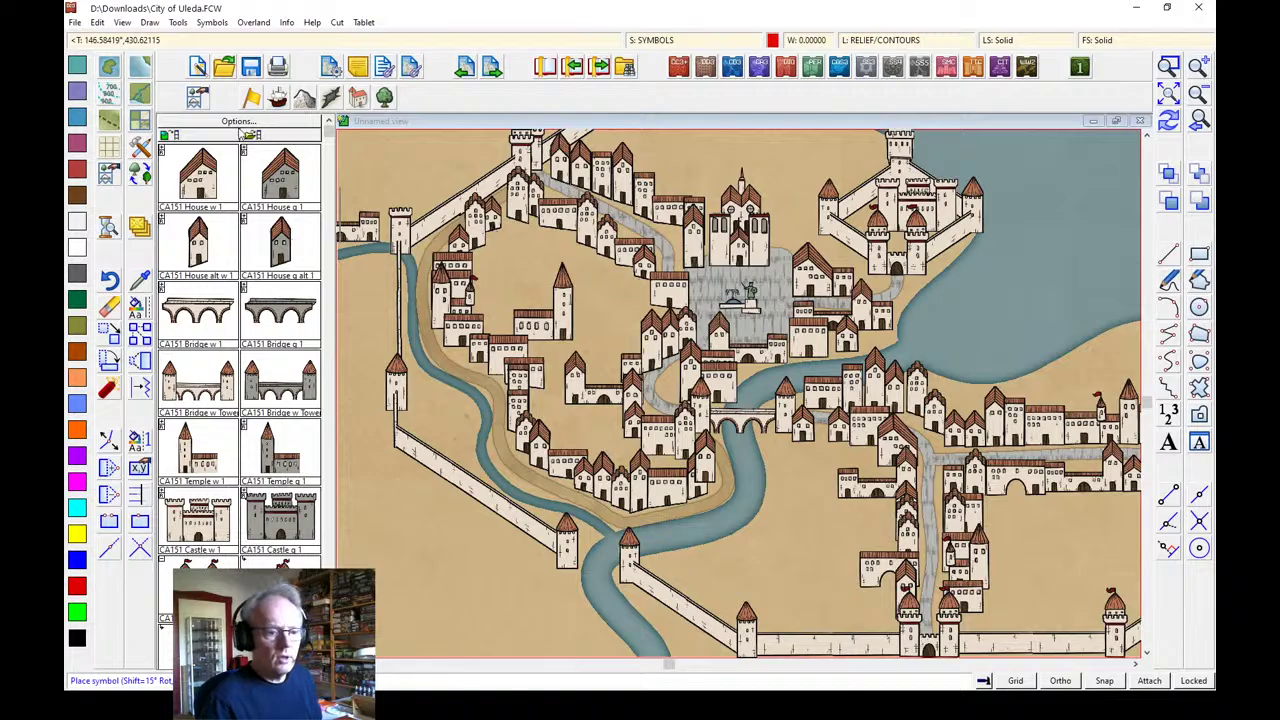
Draw a rounded Road, Public Space dirt area around the temple inside the west quarter
{"action": "left_click", "coordinate": [141, 145]}
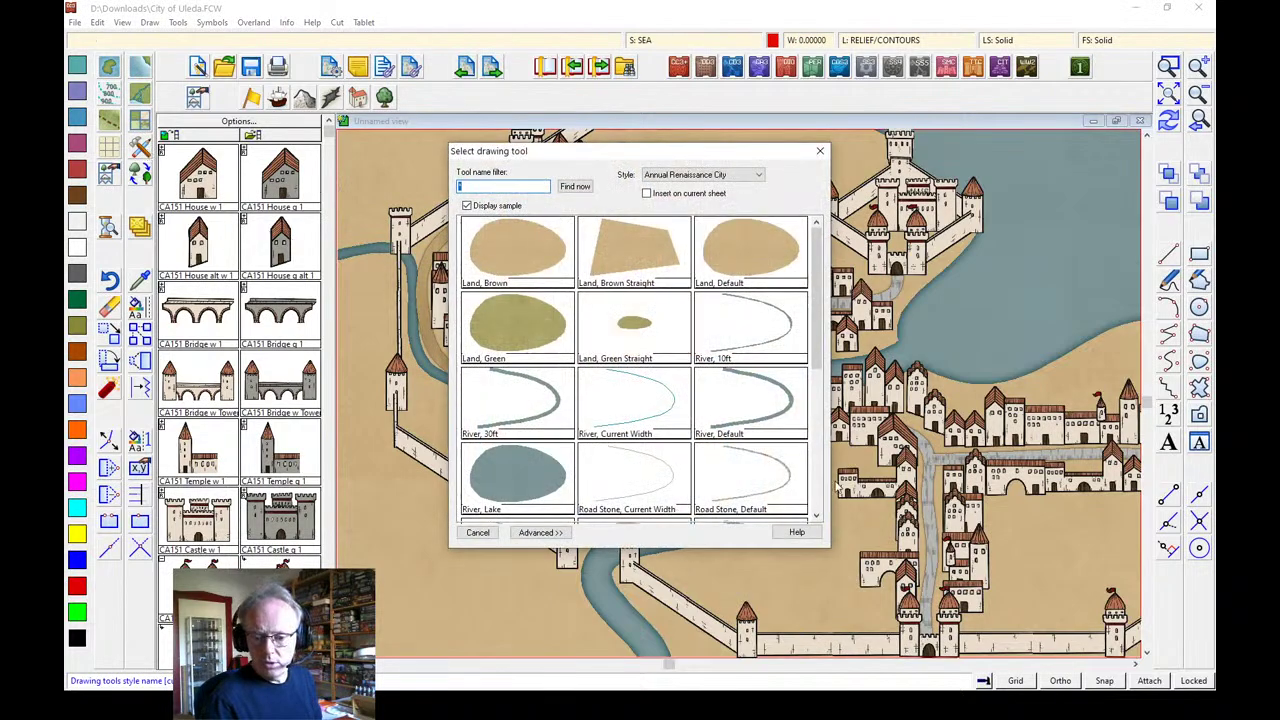
{"action": "scroll", "coordinate": [822, 491], "scroll_direction": "down", "scroll_amount": 3}
{"action": "double_click", "coordinate": [556, 485]}
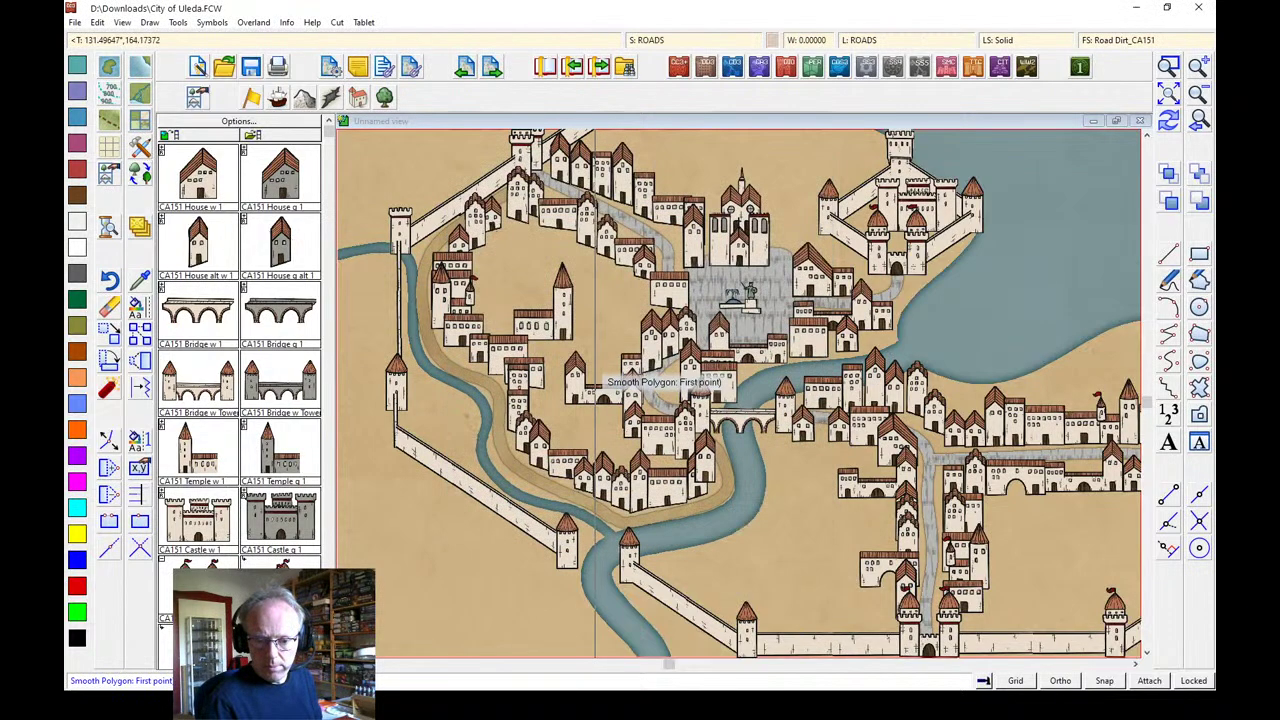
{"action": "left_click", "coordinate": [572, 300]}
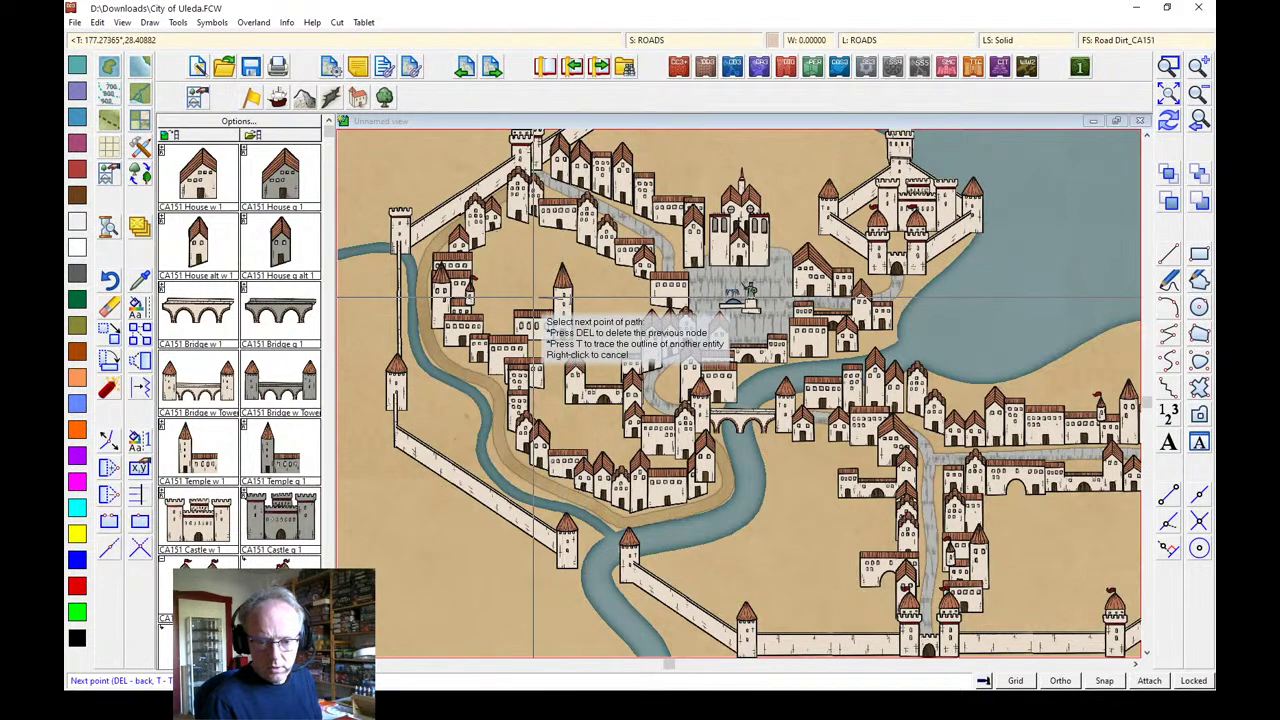
{"action": "left_click", "coordinate": [533, 353]}
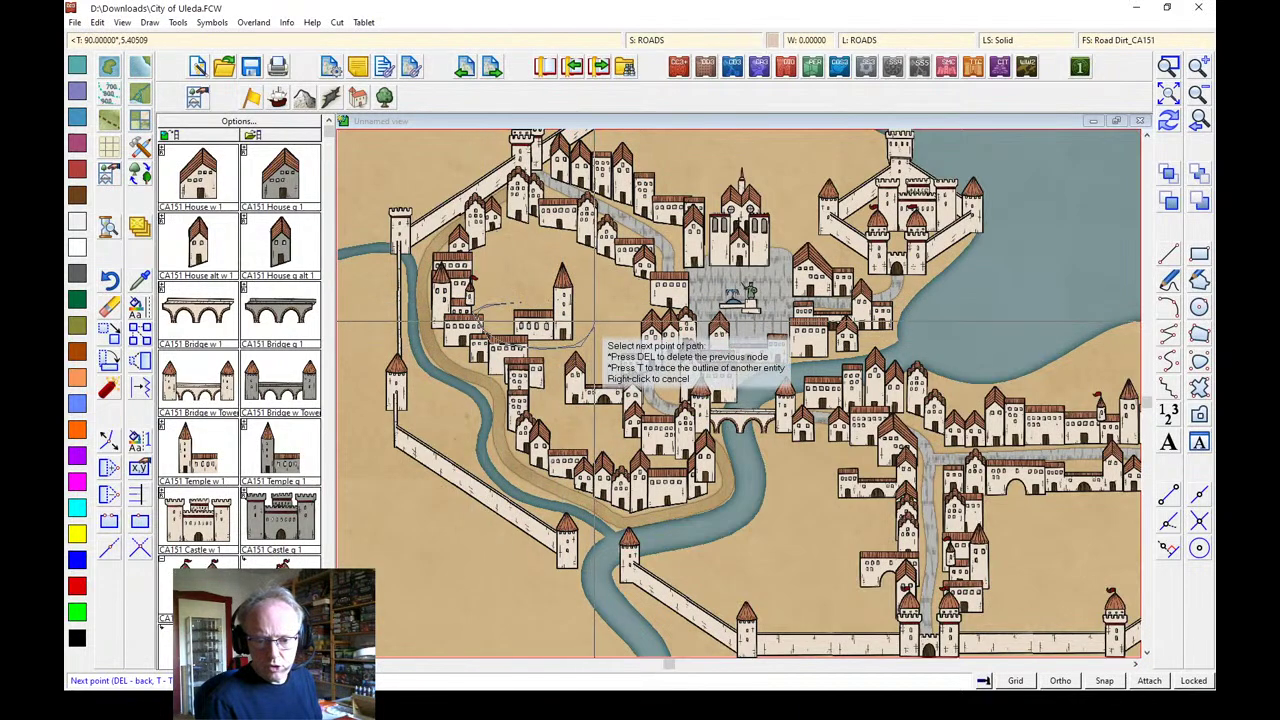
{"action": "right_click", "coordinate": [555, 303]}
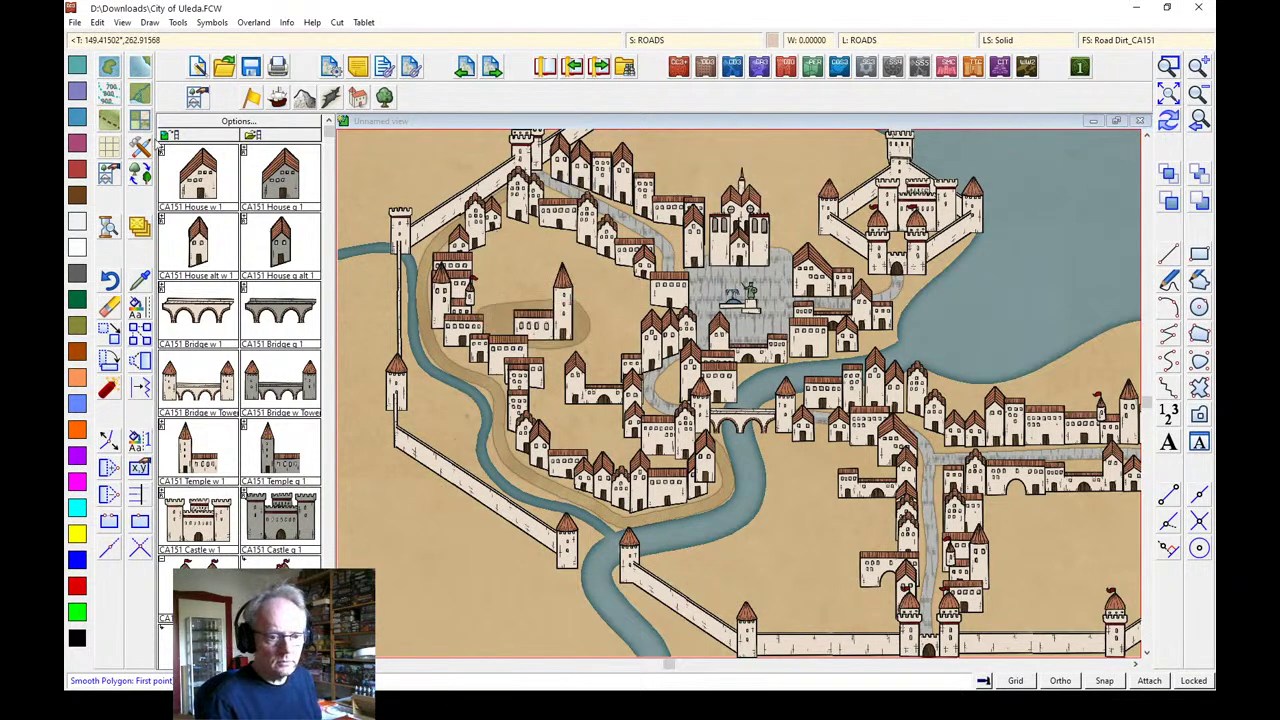
Draw Road, Default dirt roads from the temple's public space west to the riverbank road and east toward the stone square
{"action": "left_click", "coordinate": [156, 147]}
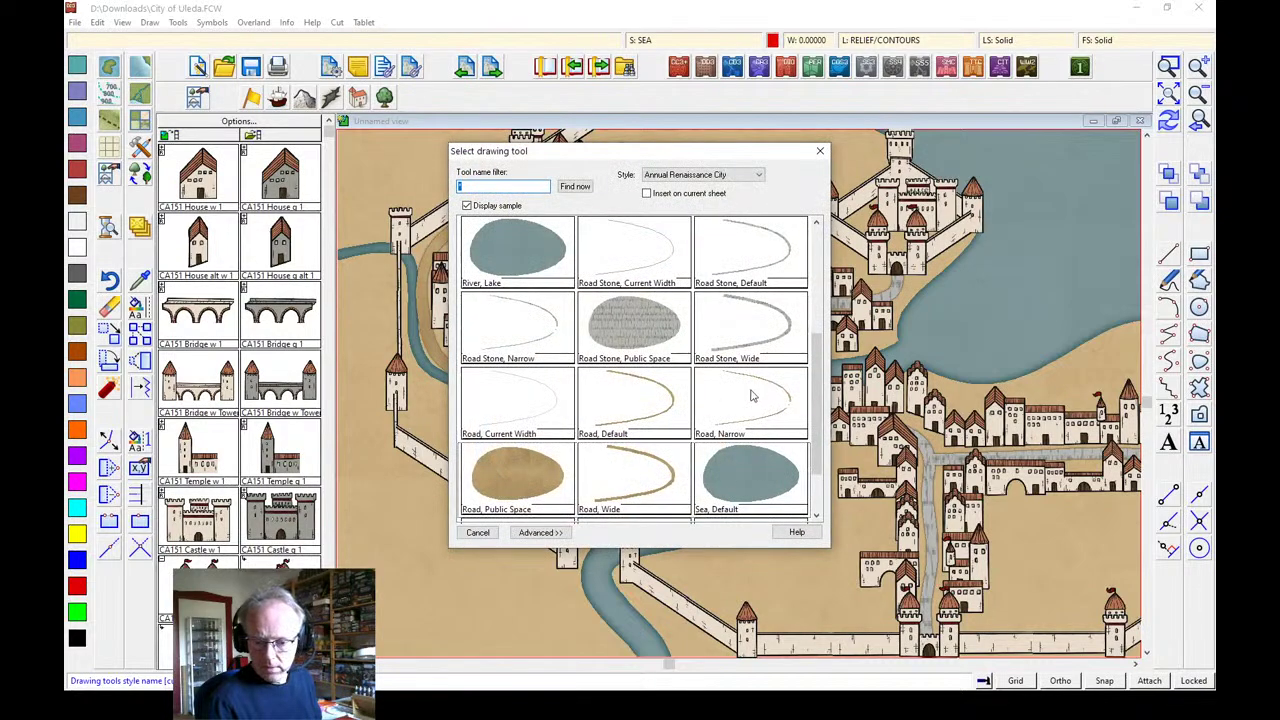
{"action": "double_click", "coordinate": [663, 413]}
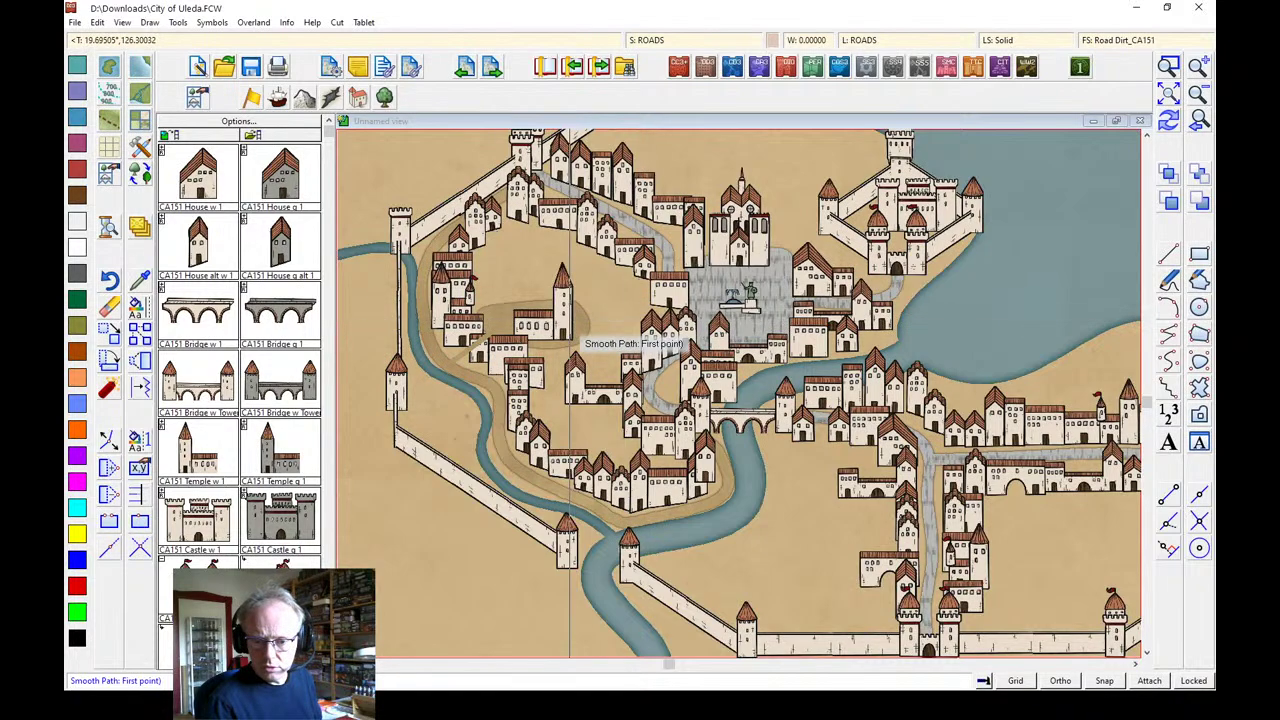
{"action": "left_click", "coordinate": [585, 320]}
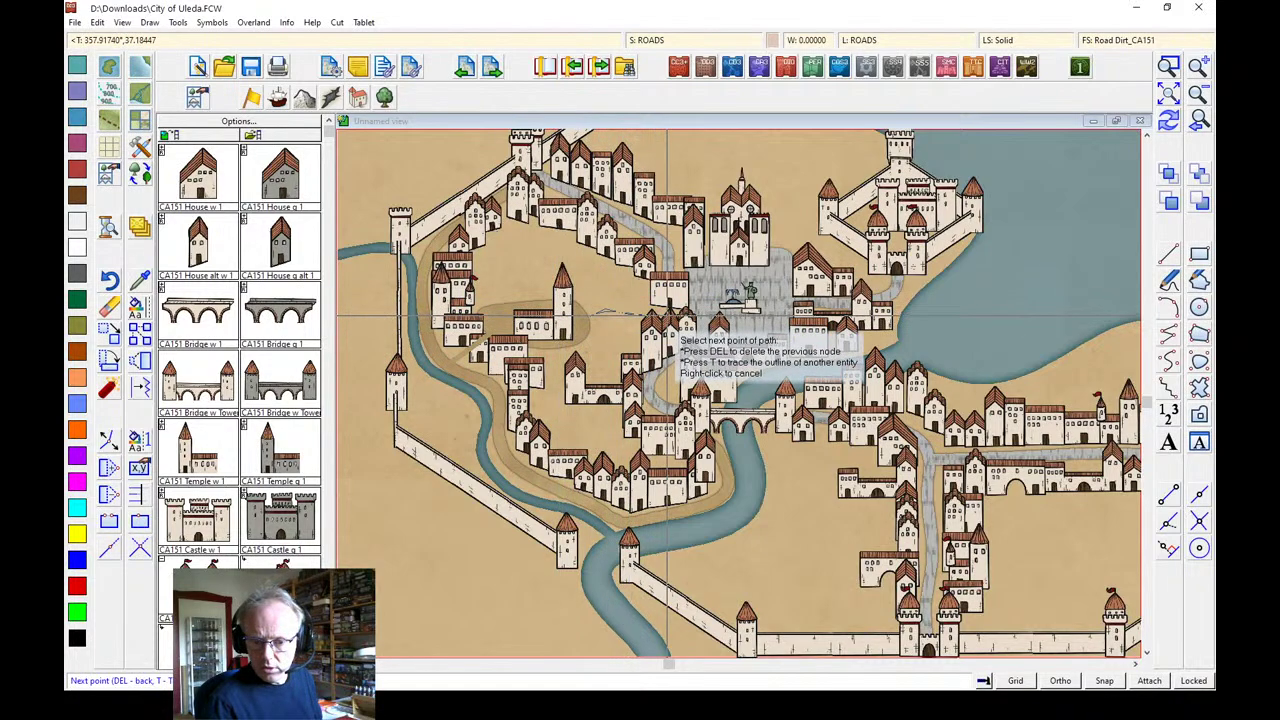
{"action": "right_click", "coordinate": [686, 320]}
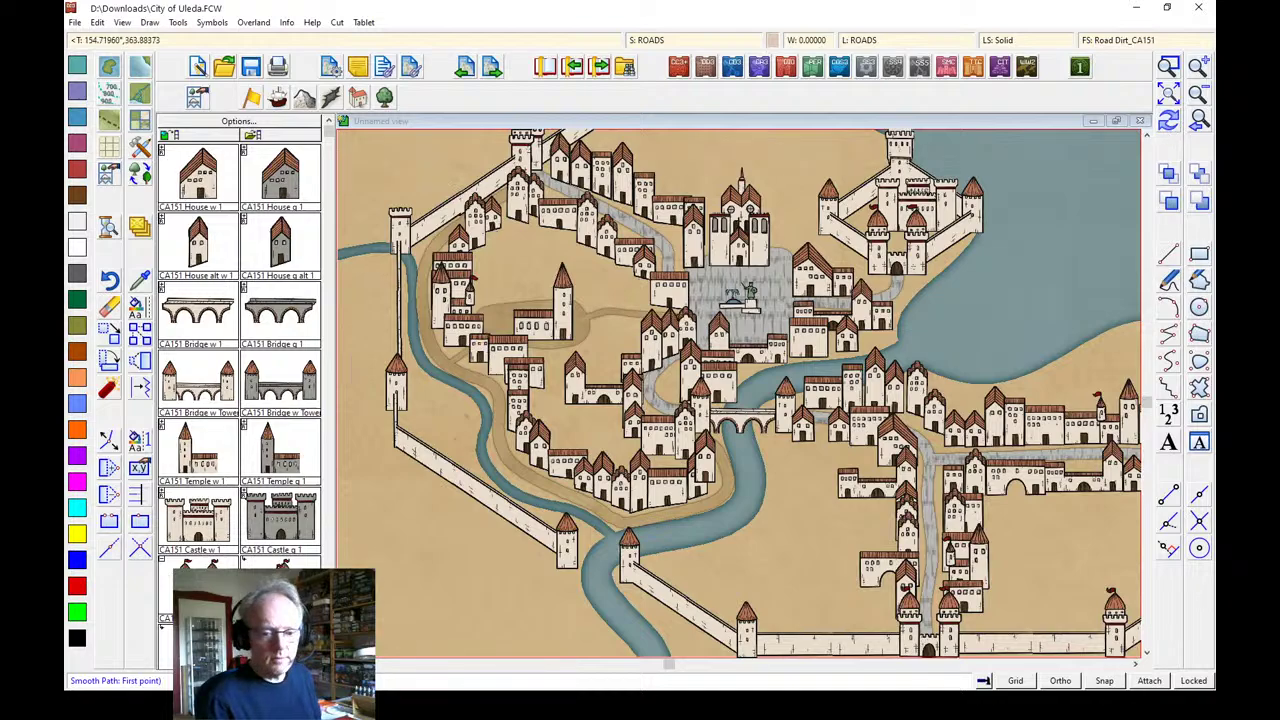
Fill the open ground around the temple and inside the riverbank house row with more houses
{"action": "left_click", "coordinate": [205, 255]}
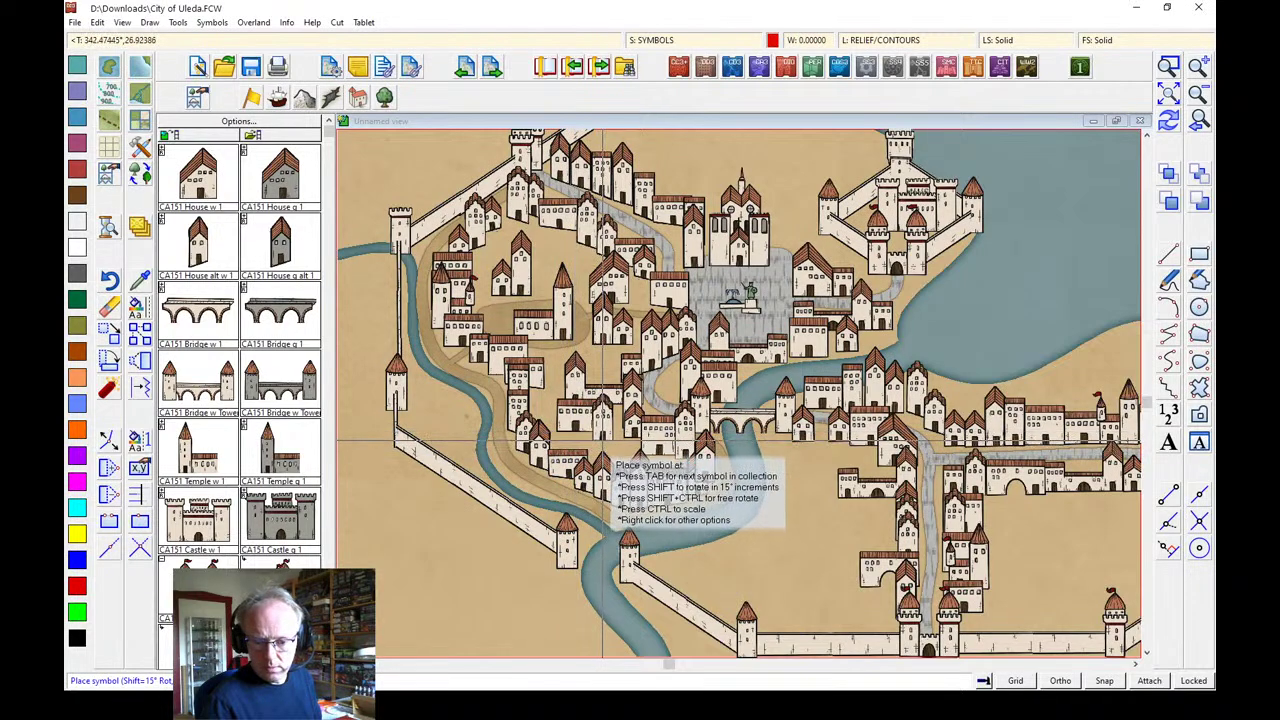
{"action": "left_click", "coordinate": [600, 466]}
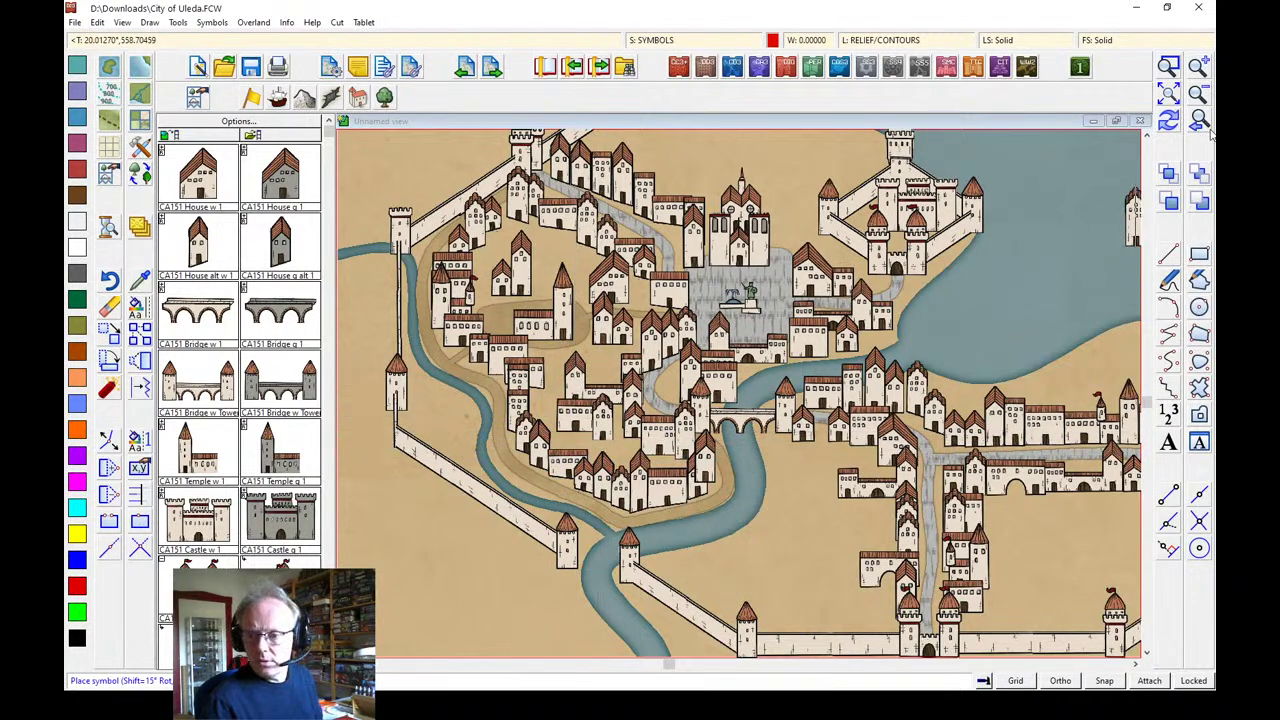
Fill the open ground between the river's east bank and the stone street to the south gate with clusters of houses
{"action": "left_click", "coordinate": [1172, 120]}
{"action": "left_click", "coordinate": [1180, 69]}
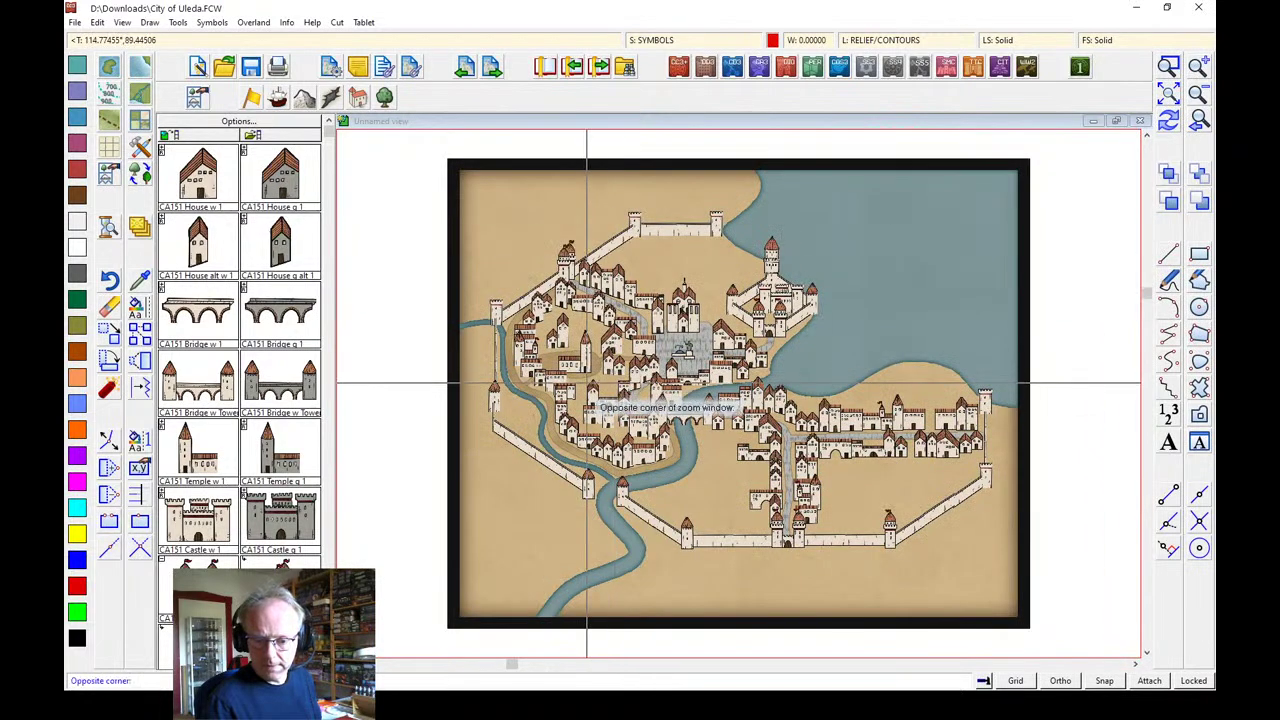
{"action": "left_click", "coordinate": [758, 565]}
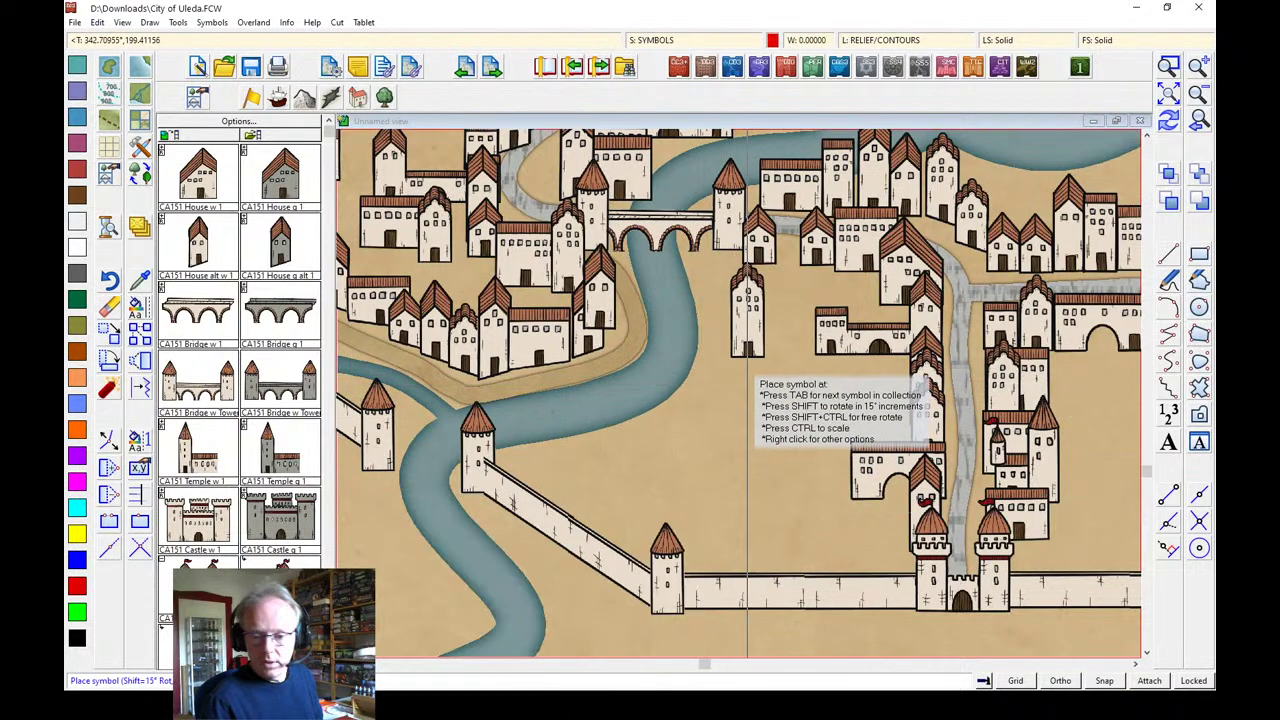
{"action": "left_click", "coordinate": [806, 356]}
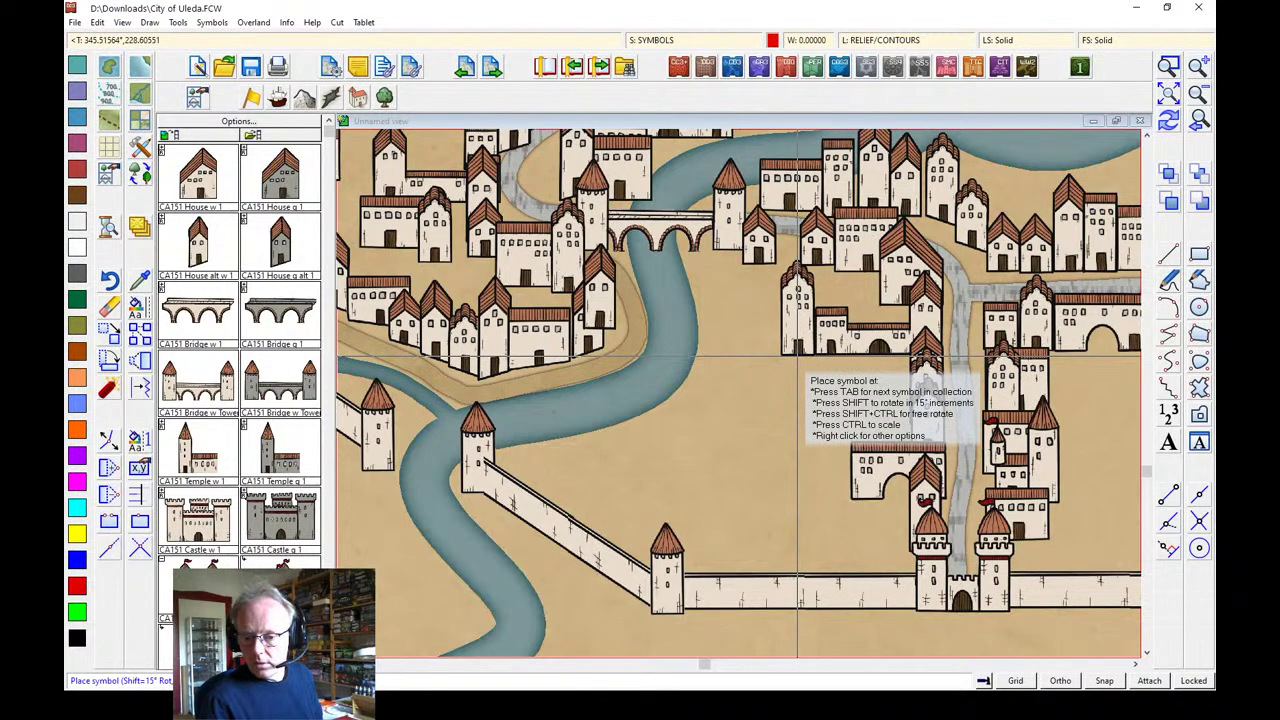
{"action": "left_click", "coordinate": [750, 355]}
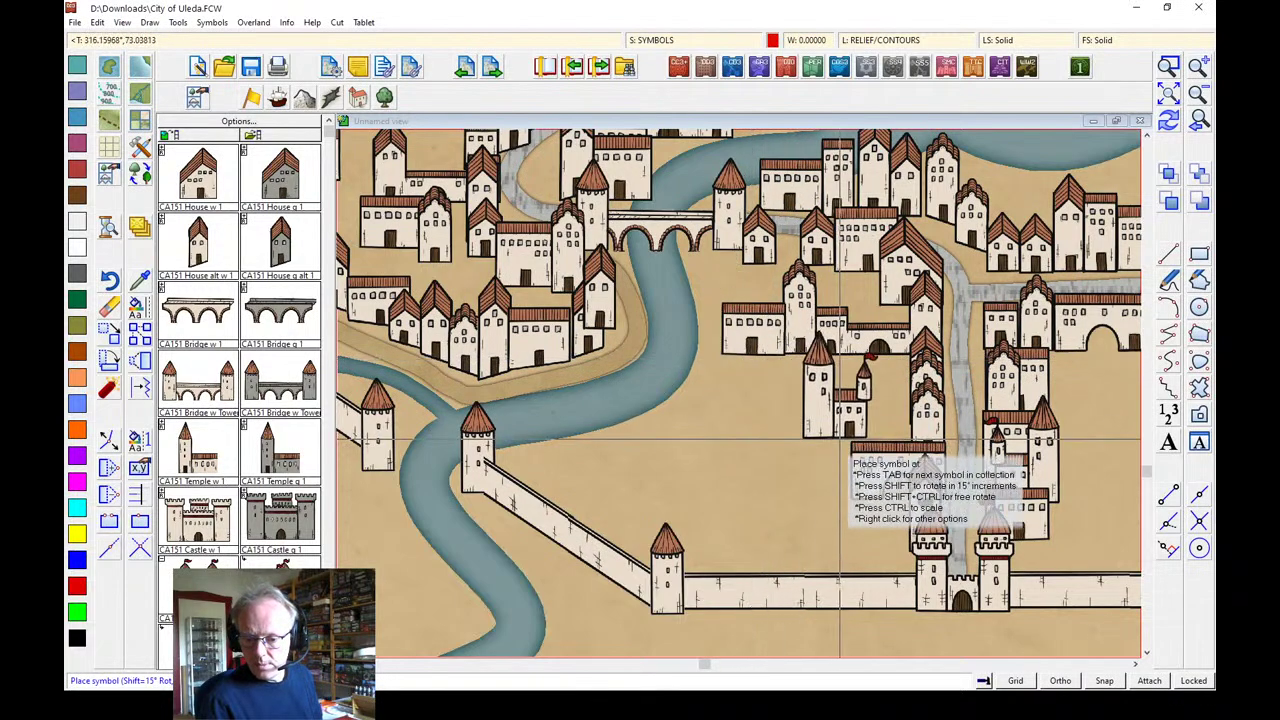
{"action": "left_click", "coordinate": [720, 462]}
{"action": "left_click", "coordinate": [836, 548]}
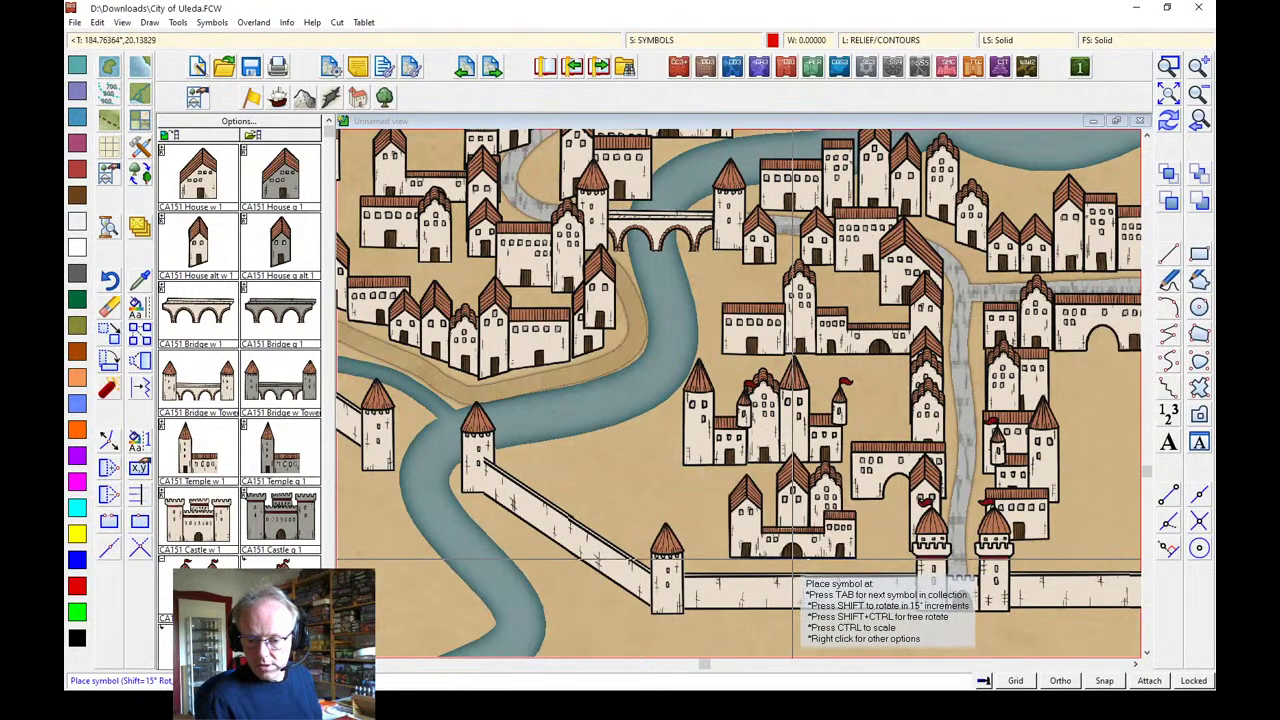
Extend the houses in a row along the sloping south wall up to the riverside tower, mirroring the symbol to follow the wall
{"action": "left_click", "coordinate": [714, 568]}
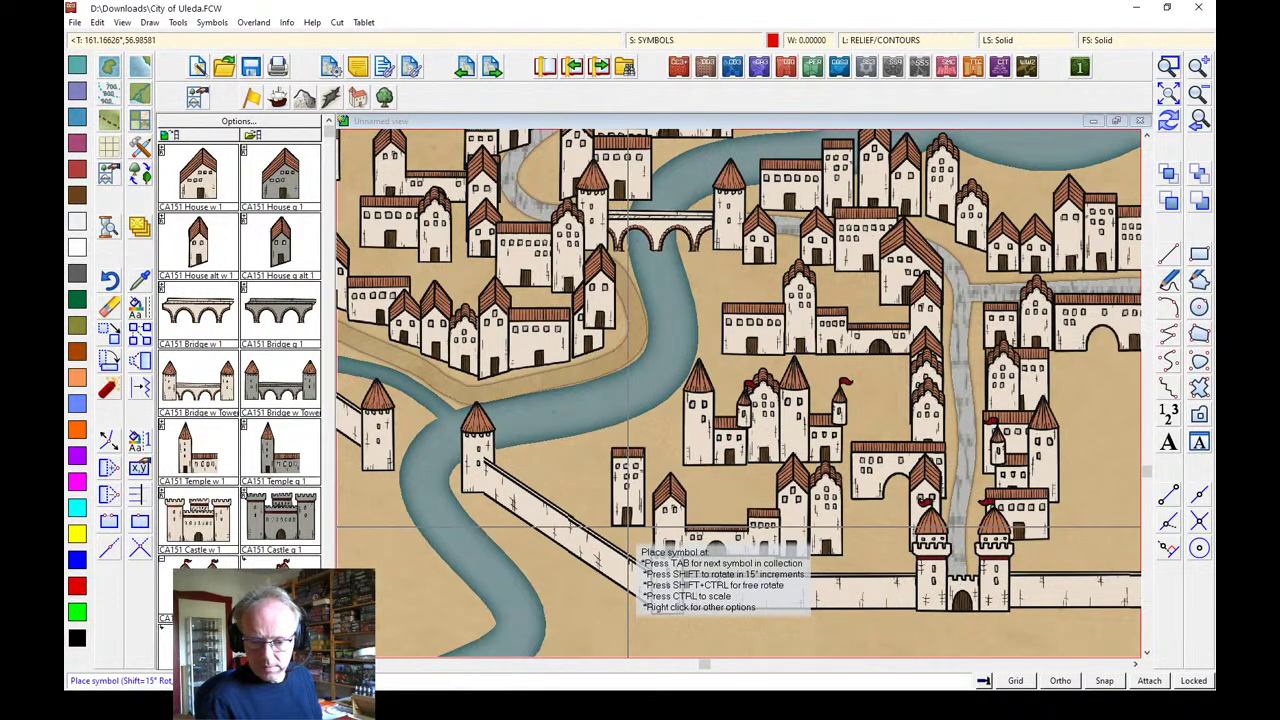
{"action": "left_click", "coordinate": [258, 272]}
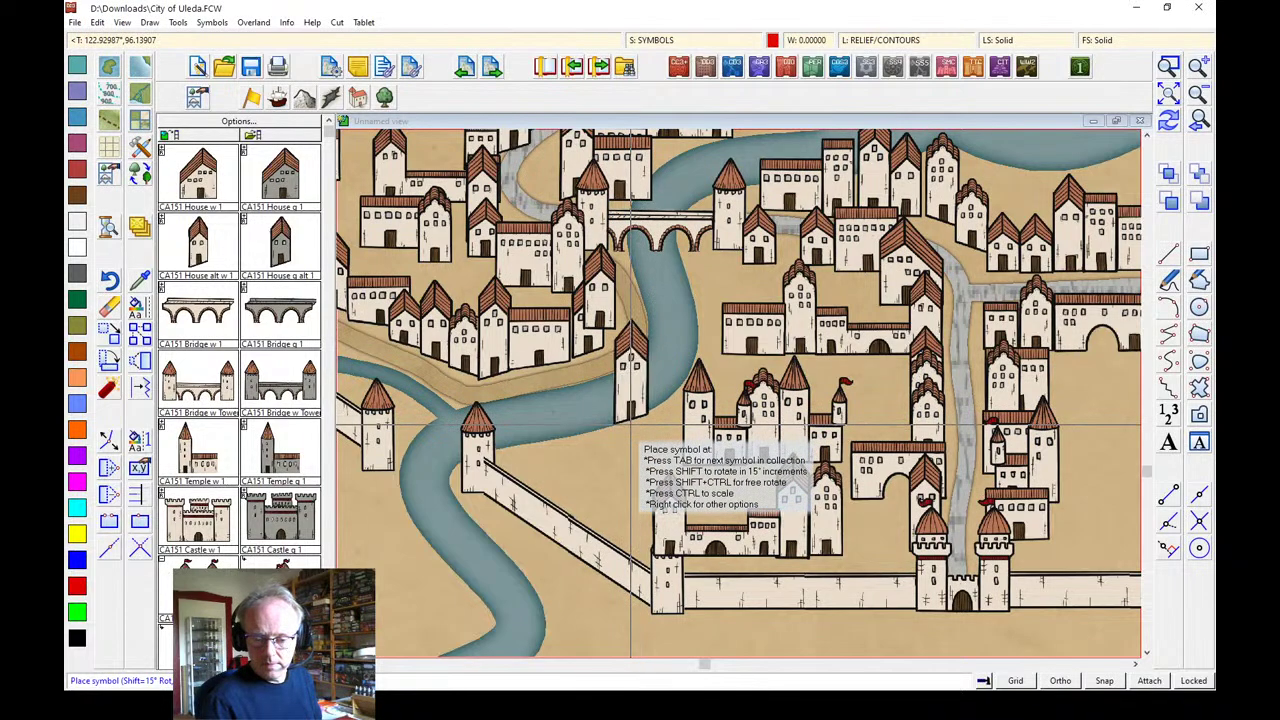
{"action": "right_click", "coordinate": [625, 430]}
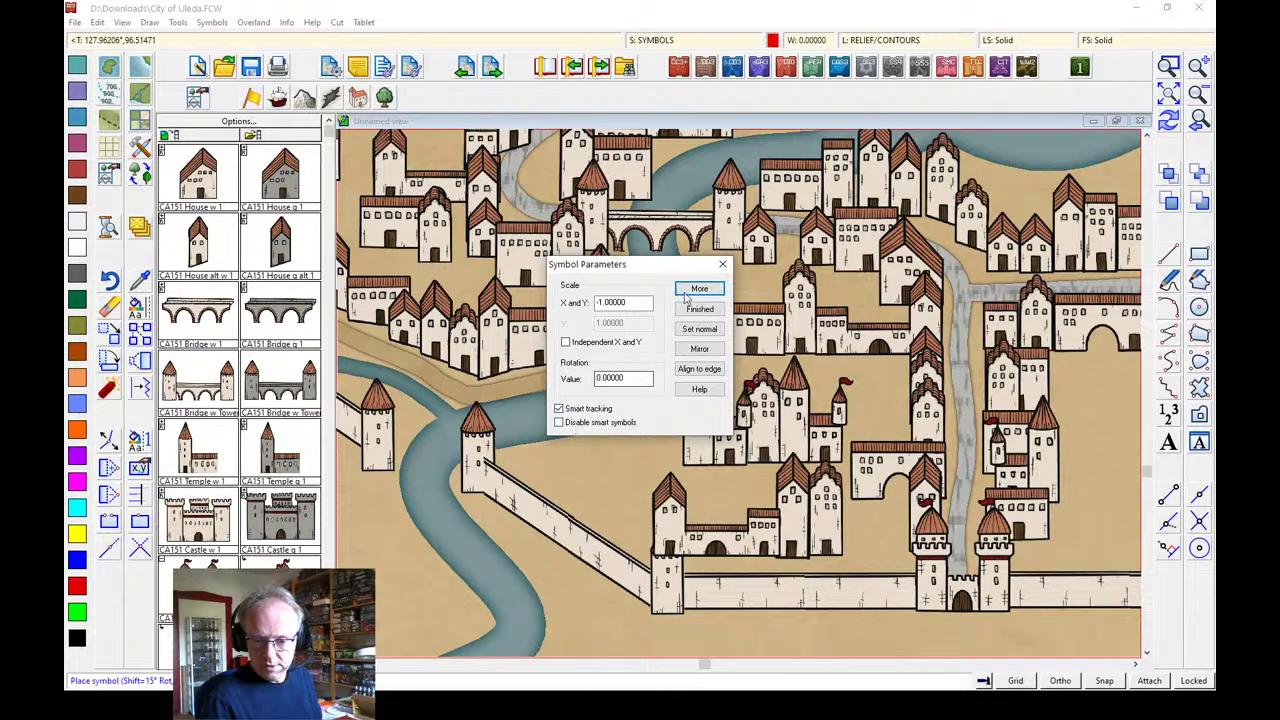
{"action": "left_click", "coordinate": [699, 309]}
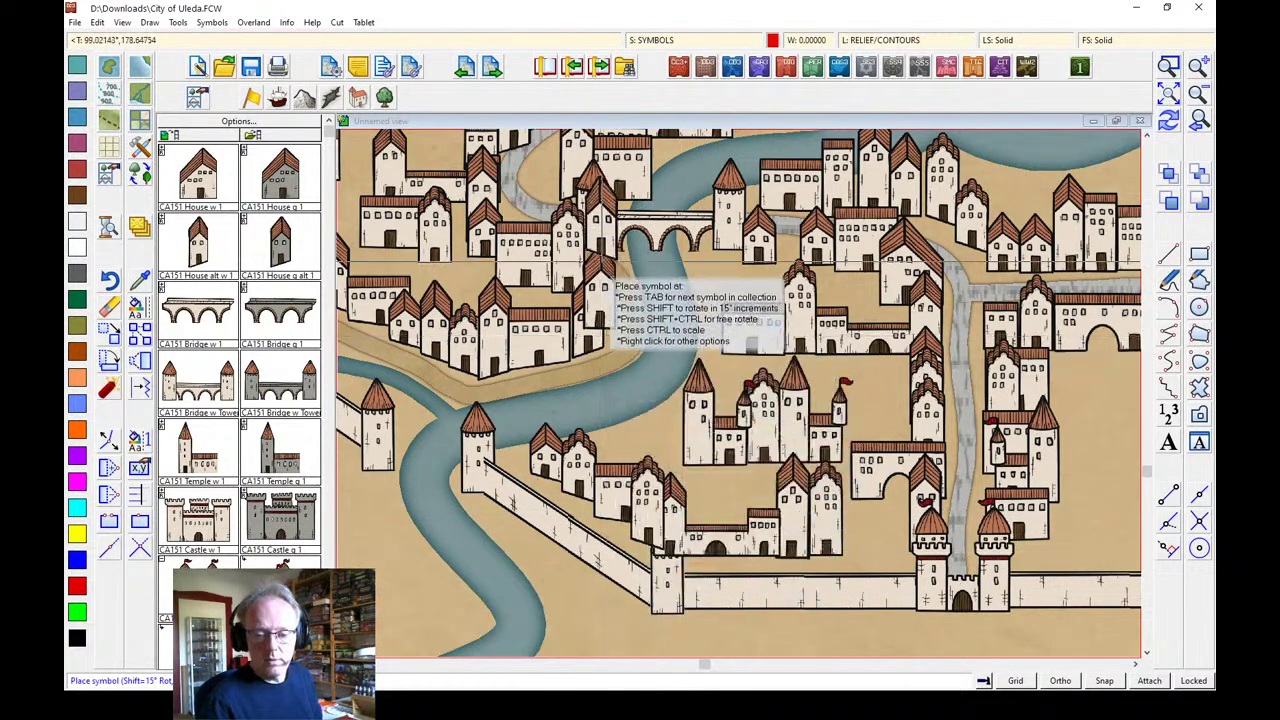
{"action": "right_click", "coordinate": [628, 291]}
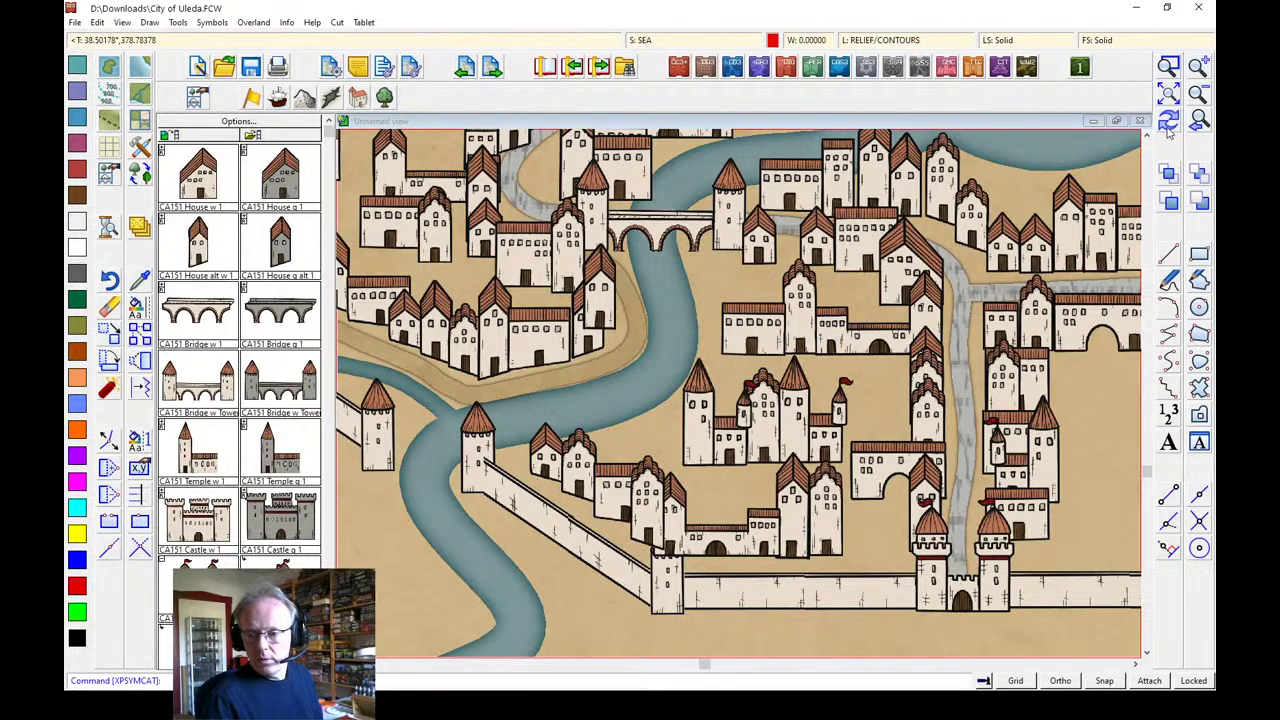
Run Sort Symbols in Map on all symbols so those nearer the map's bottom edge come to the front
{"action": "left_click", "coordinate": [211, 22]}
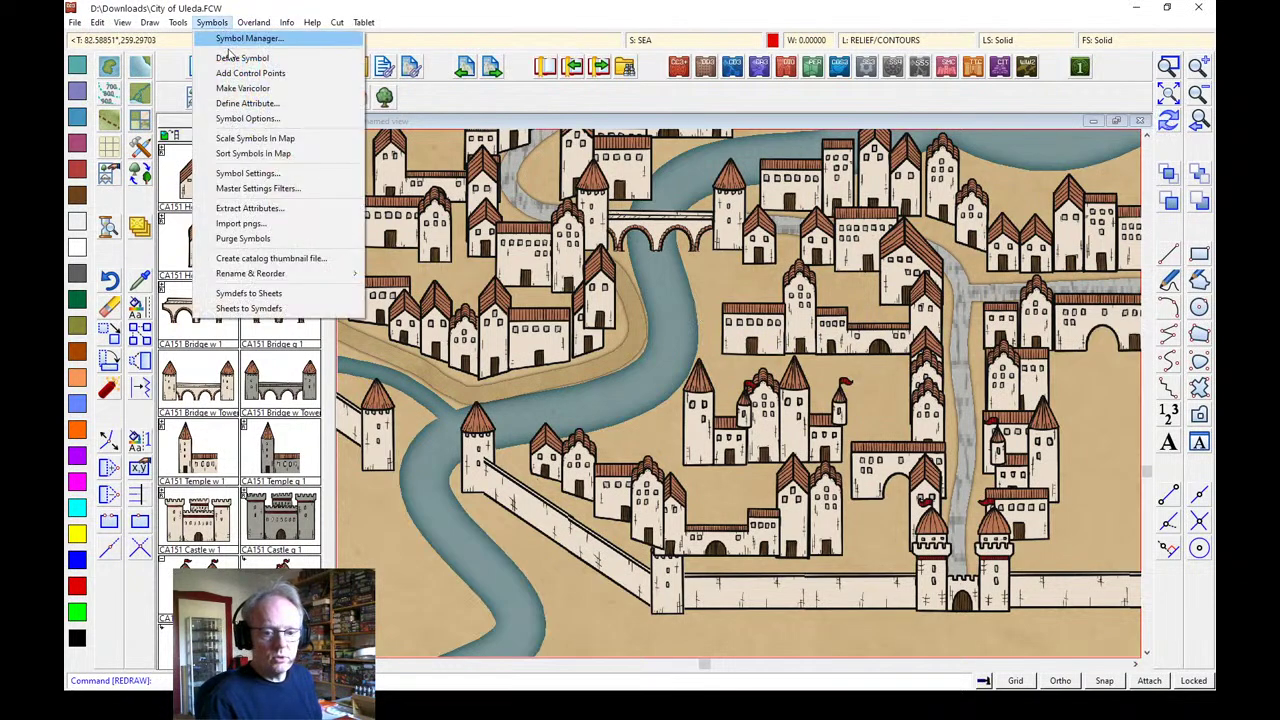
{"action": "left_click", "coordinate": [245, 154]}
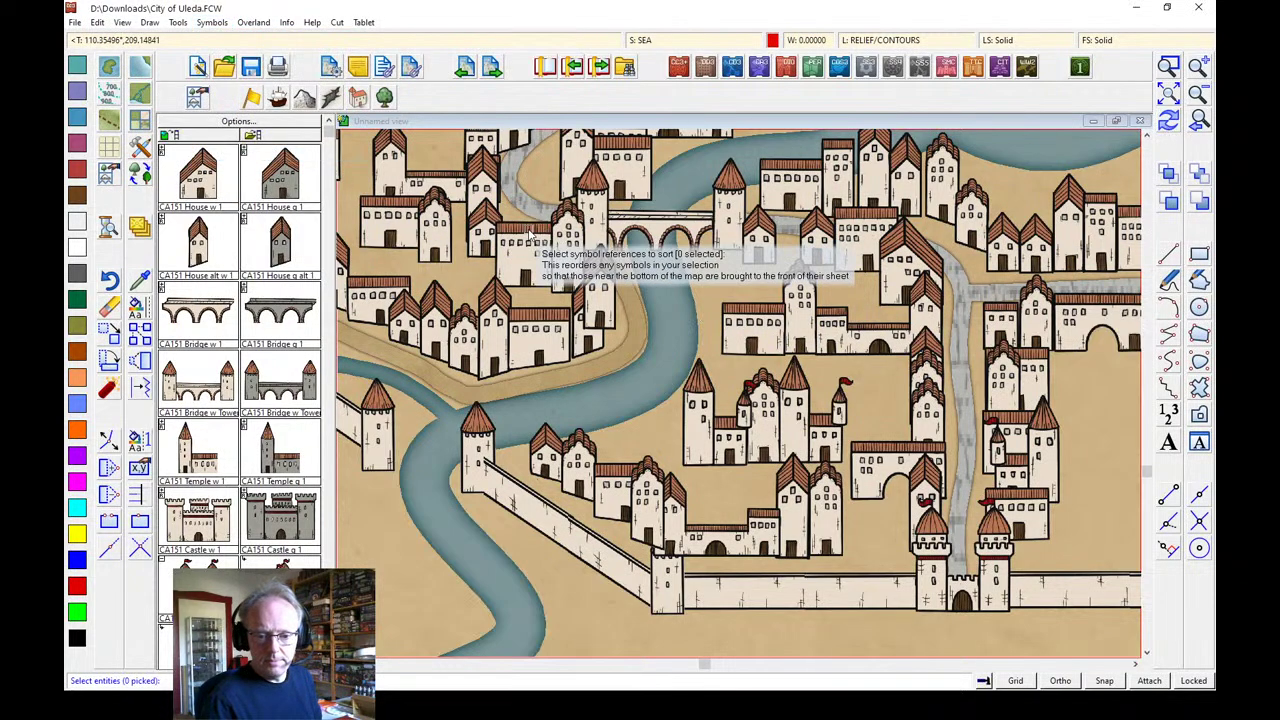
{"action": "right_click", "coordinate": [478, 226]}
{"action": "left_click", "coordinate": [523, 277]}
{"action": "key", "text": "Return"}
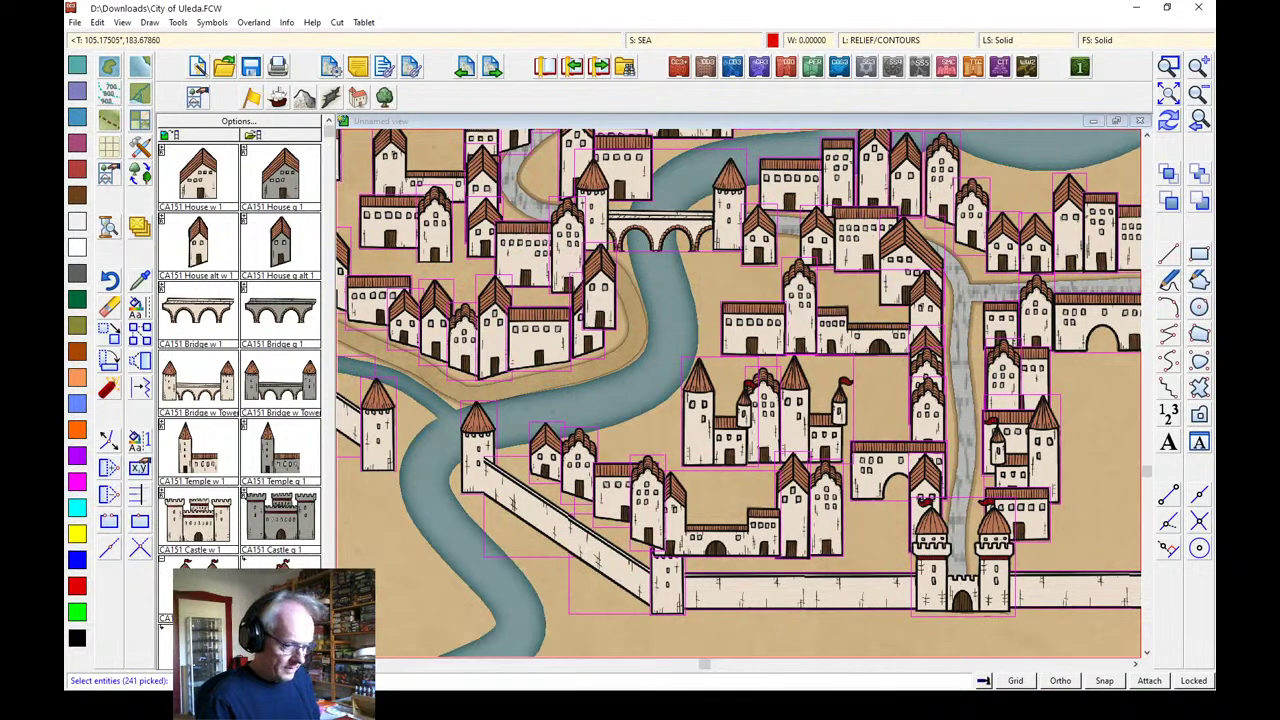
{"action": "left_click", "coordinate": [1168, 93]}
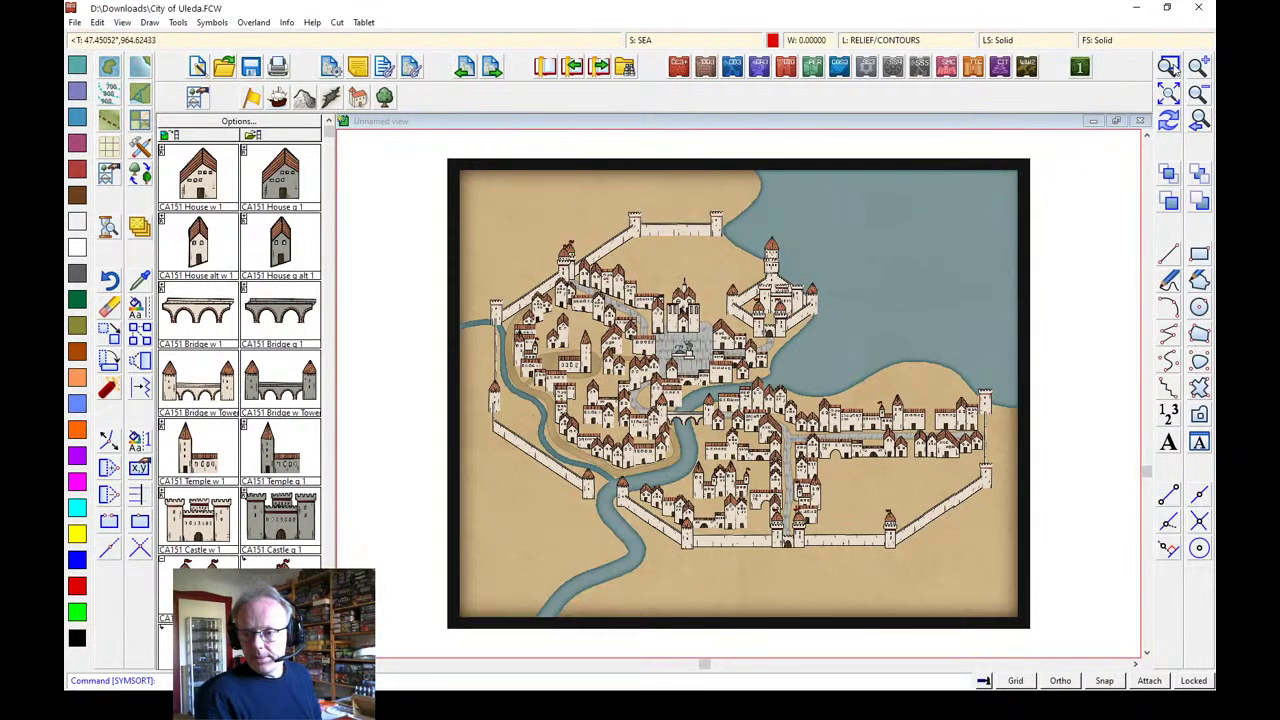
Examine the symbol overlaps around the northwest gate and the nearby city wall up close
{"action": "left_click", "coordinate": [1169, 66]}
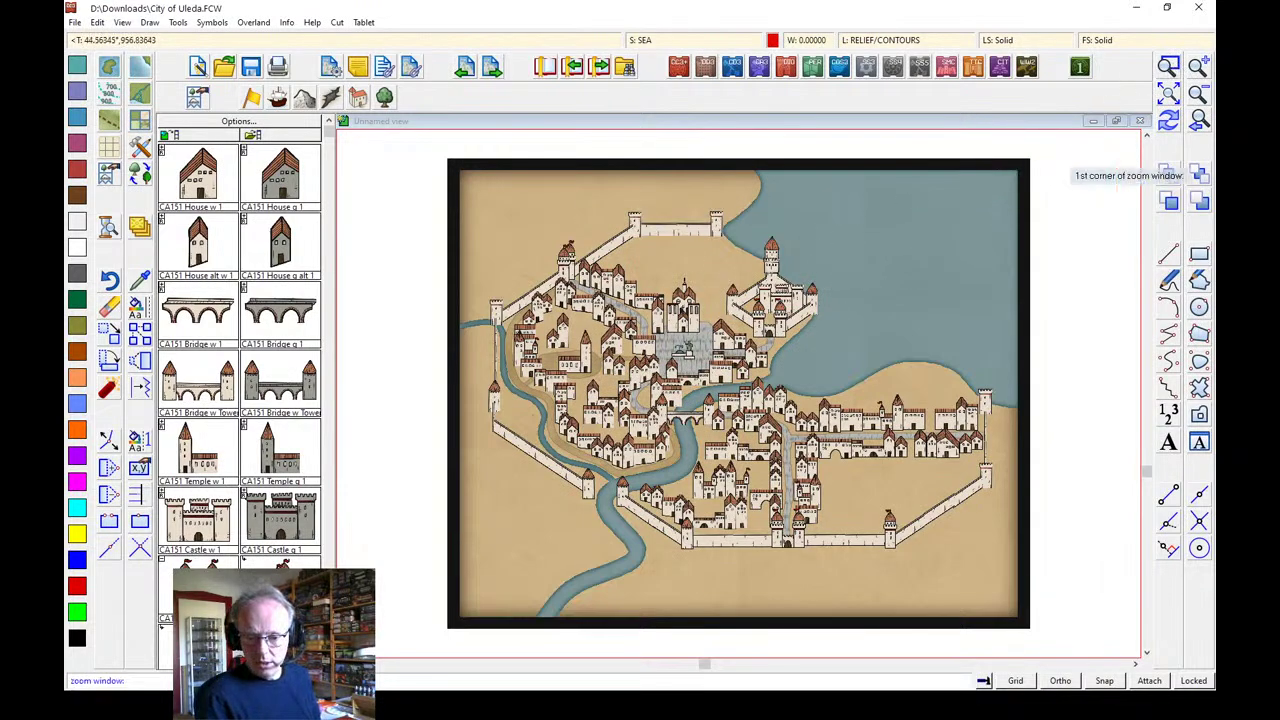
{"action": "left_click", "coordinate": [488, 242]}
{"action": "left_click", "coordinate": [610, 354]}
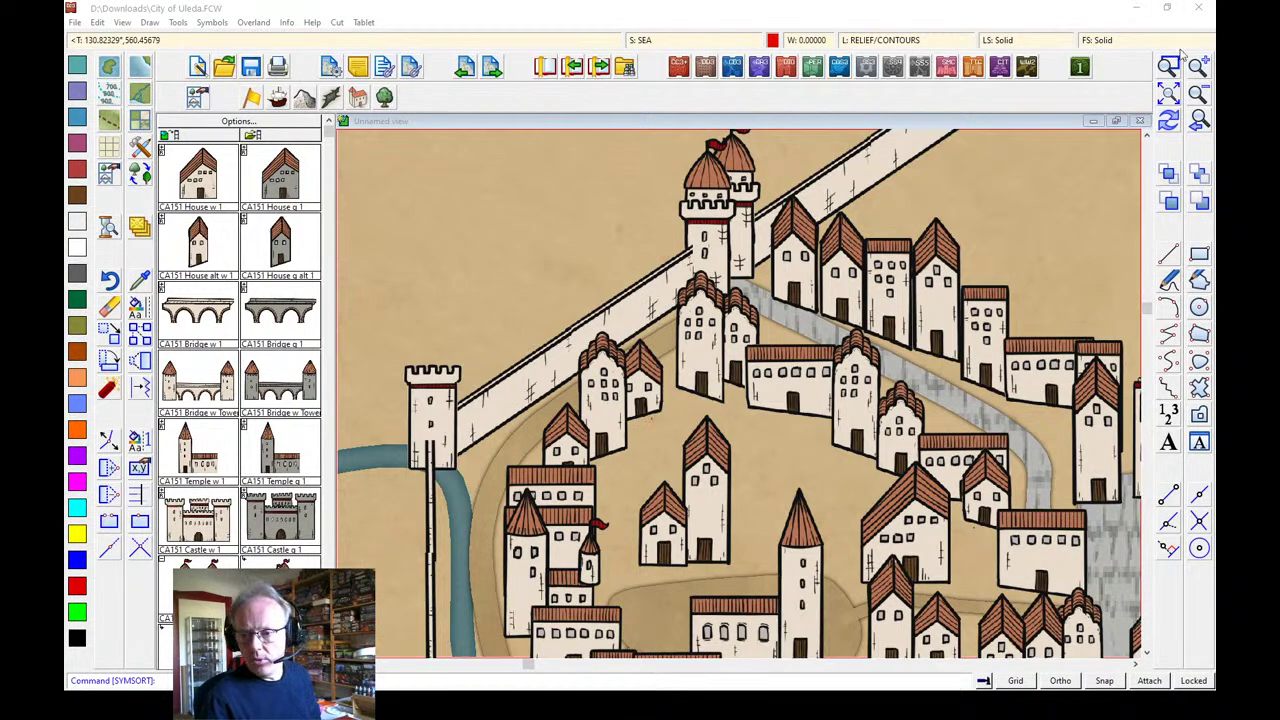
Move the tall curved-gable house beside the northwest double-tower gate upward so it overlaps the city wall, and refresh the drawing
{"action": "left_click", "coordinate": [585, 237]}
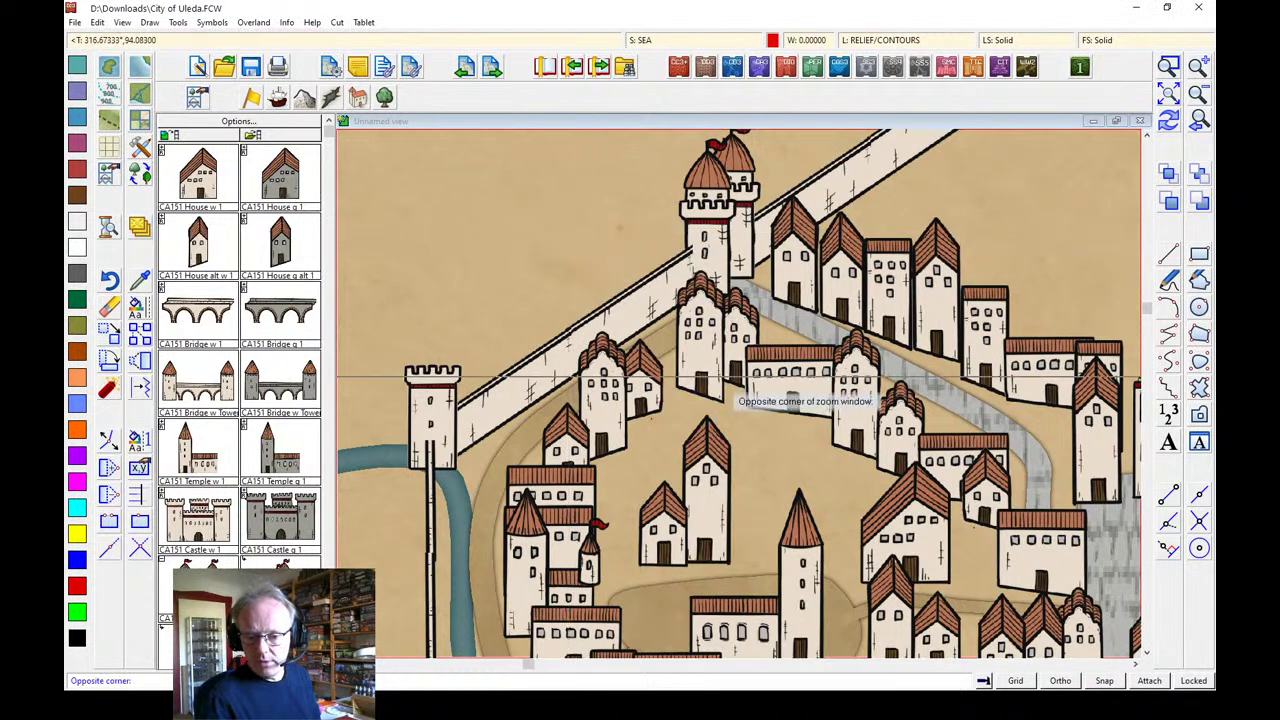
{"action": "left_click", "coordinate": [757, 392]}
{"action": "left_click", "coordinate": [110, 335]}
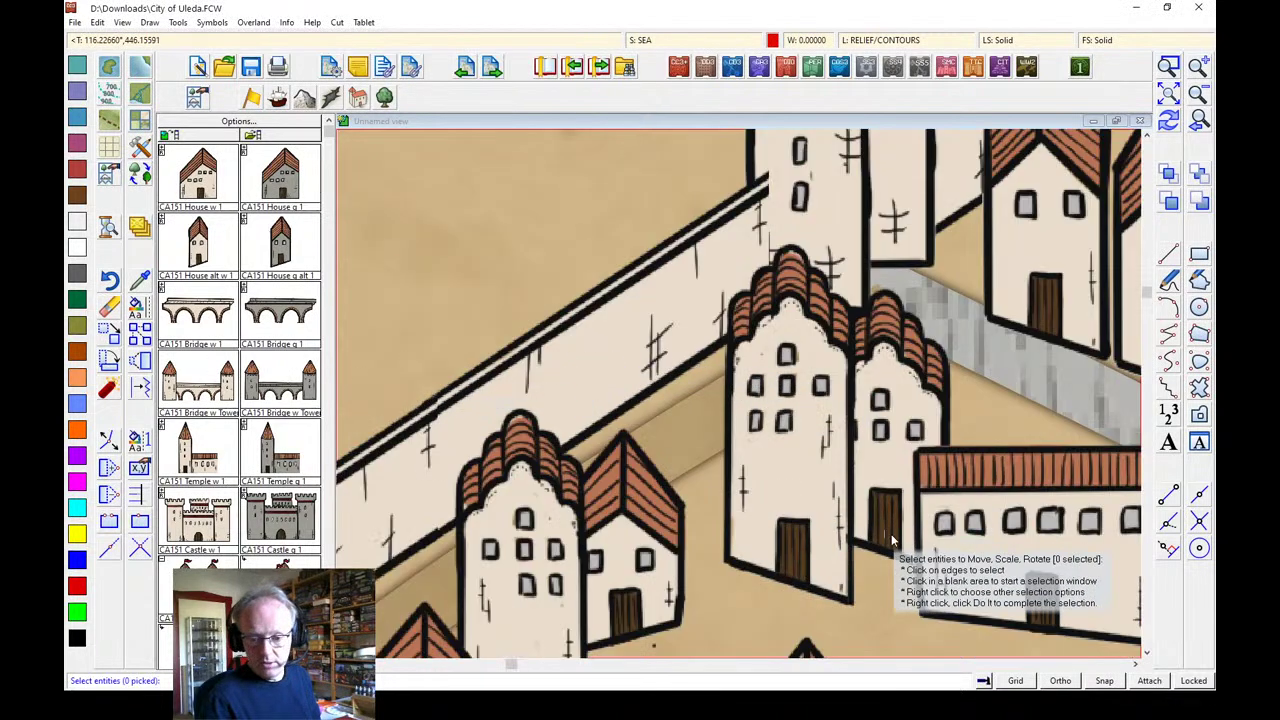
{"action": "left_click", "coordinate": [790, 550]}
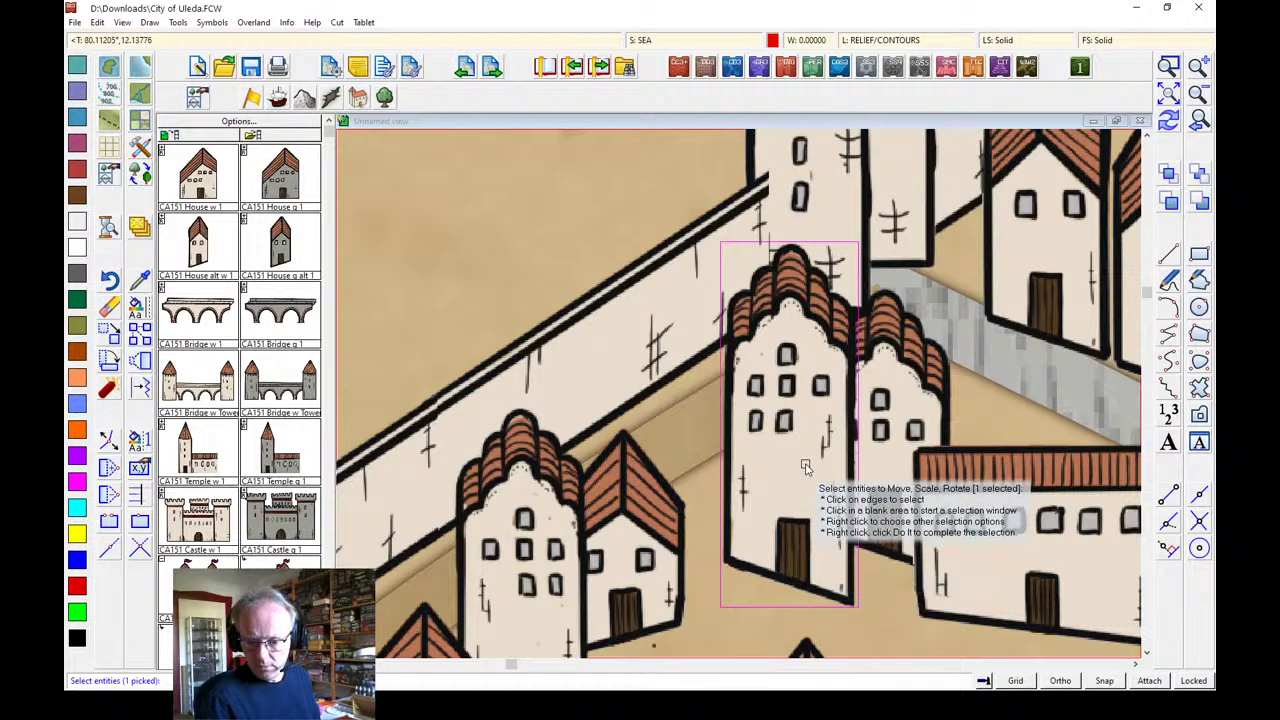
{"action": "right_click", "coordinate": [768, 460]}
{"action": "left_click", "coordinate": [780, 466]}
{"action": "left_click", "coordinate": [786, 560]}
{"action": "left_click", "coordinate": [775, 420]}
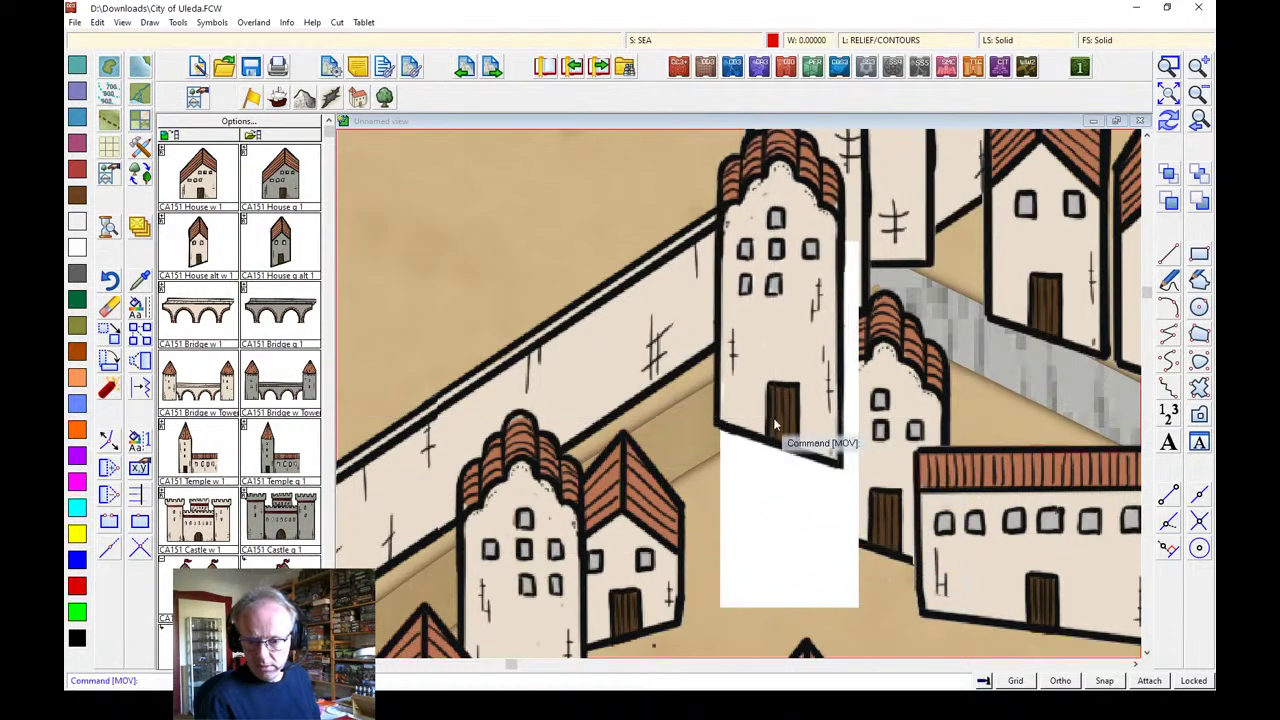
{"action": "left_click", "coordinate": [1168, 120]}
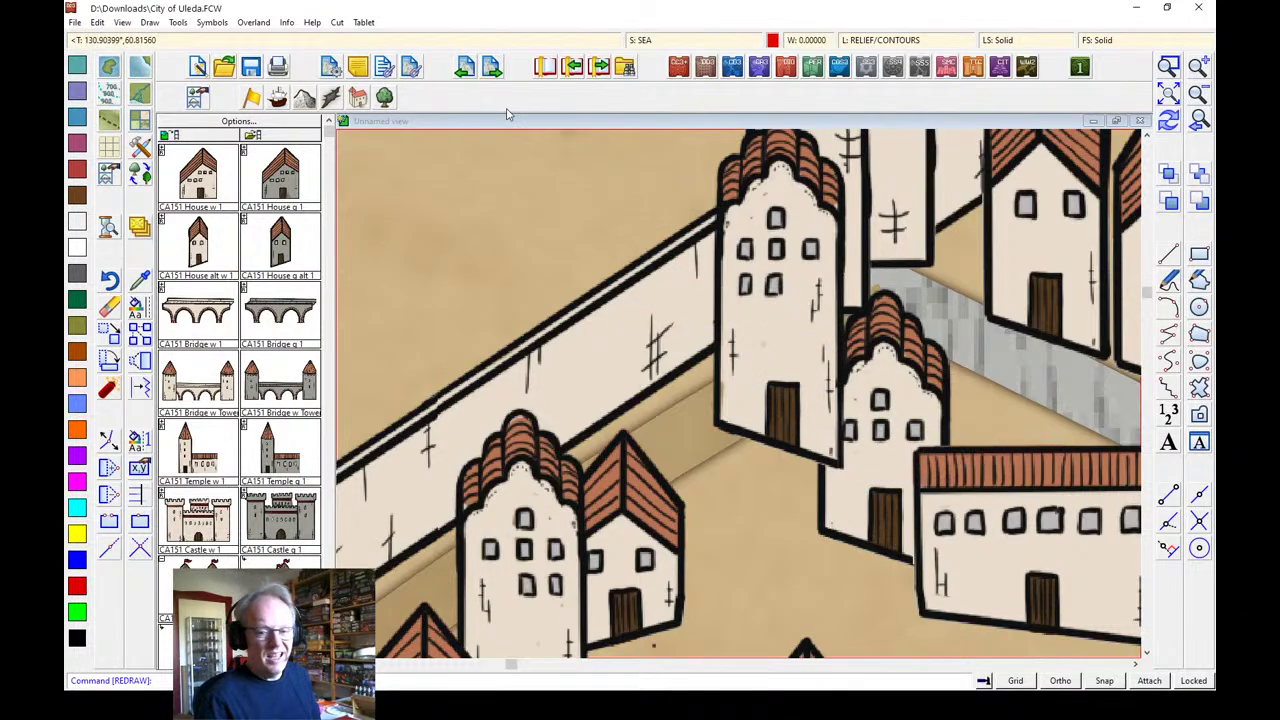
Sort all the symbols in the map by their vertical position
{"action": "left_click", "coordinate": [212, 22]}
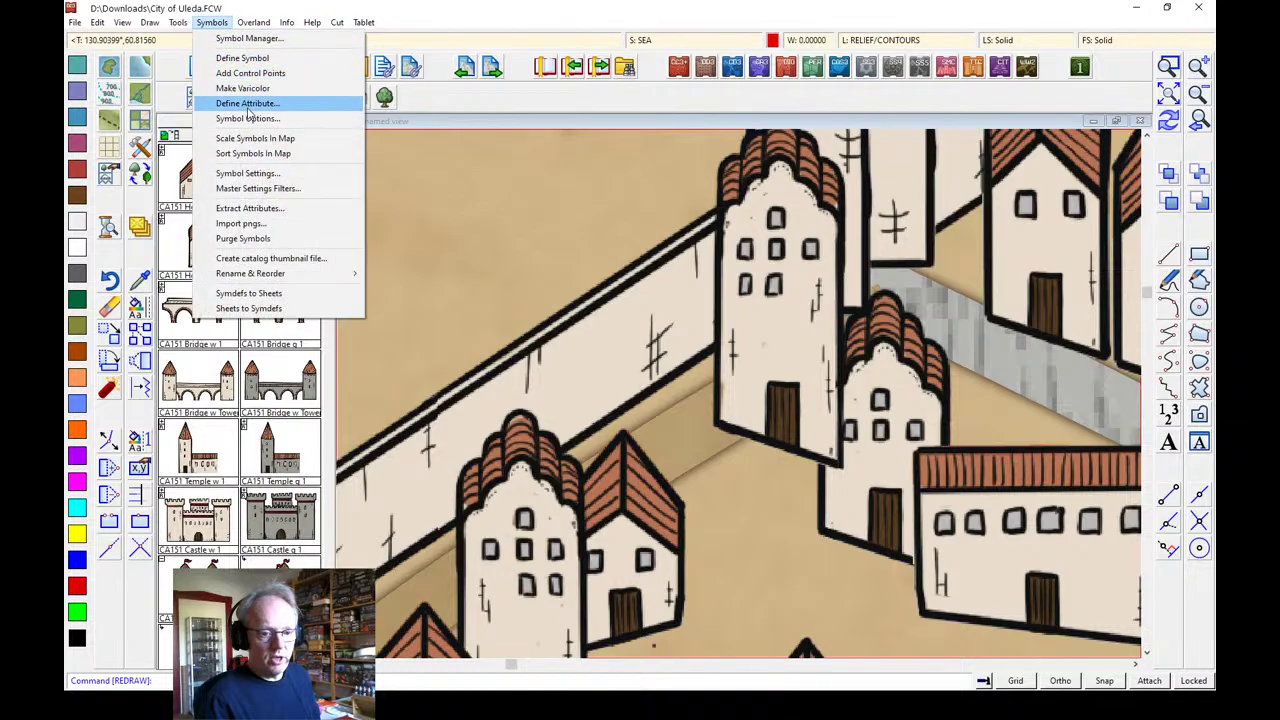
{"action": "left_click", "coordinate": [270, 153]}
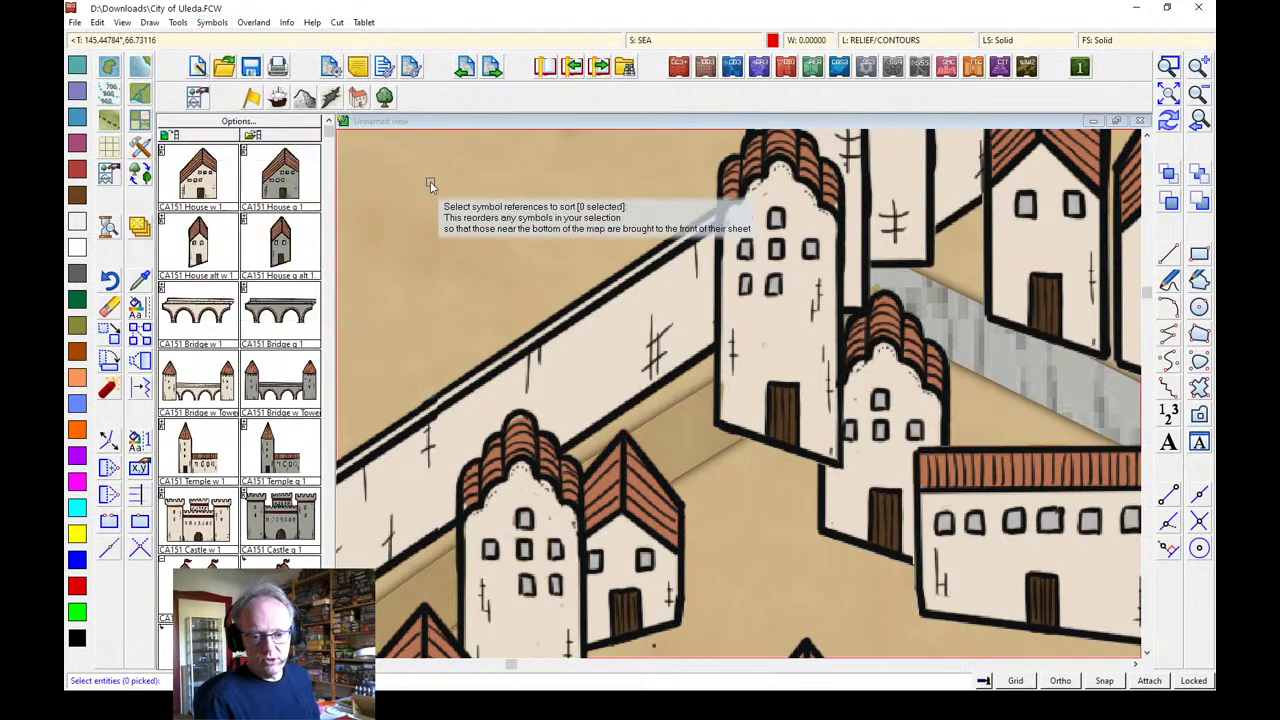
{"action": "right_click", "coordinate": [381, 181]}
{"action": "left_click", "coordinate": [440, 237]}
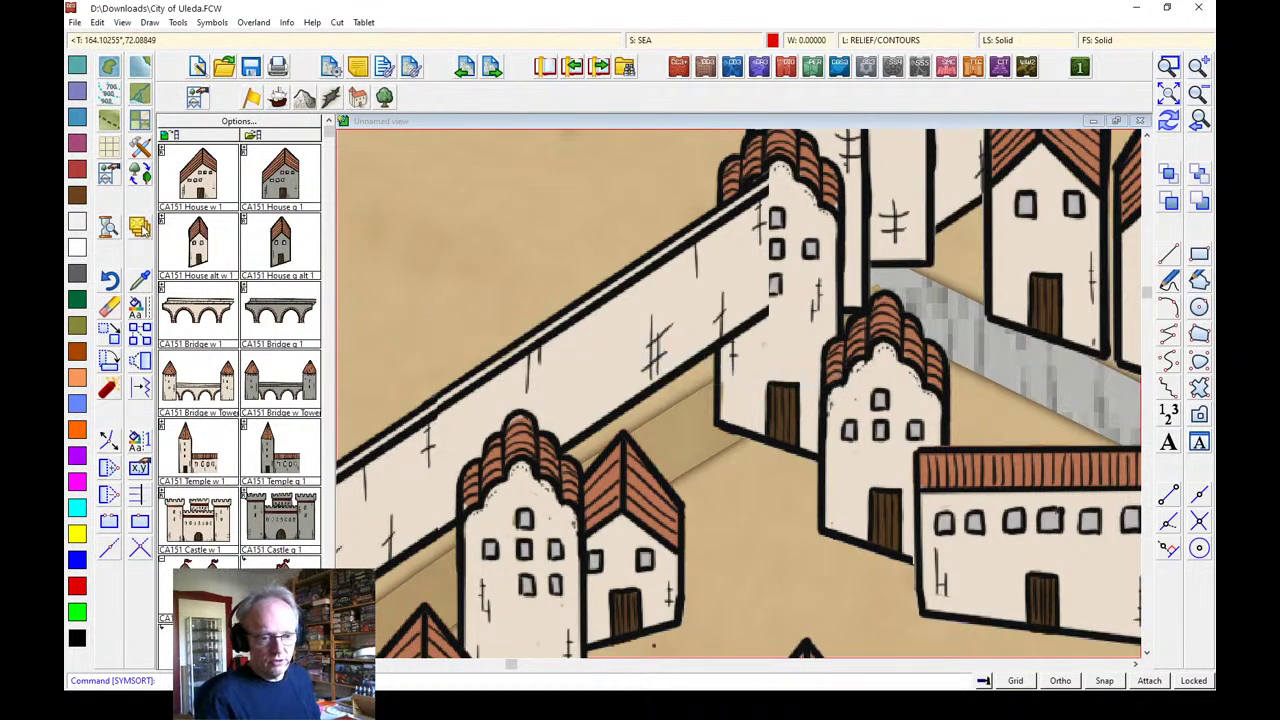
Move only the tall house overlapping the wall to the SYMBOLS FRONT sheet, excluding the wall segment from the selection, and refresh the drawing
{"action": "right_click", "coordinate": [141, 229]}
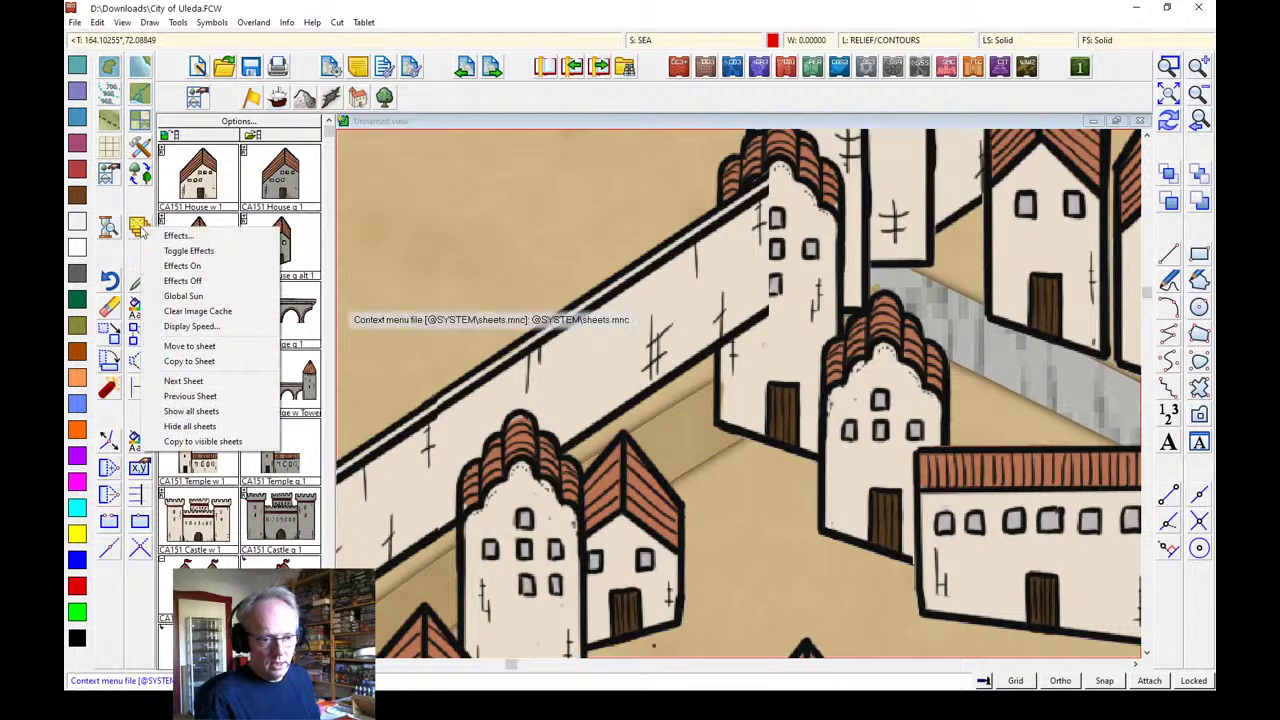
{"action": "left_click", "coordinate": [190, 346]}
{"action": "left_click", "coordinate": [718, 160]}
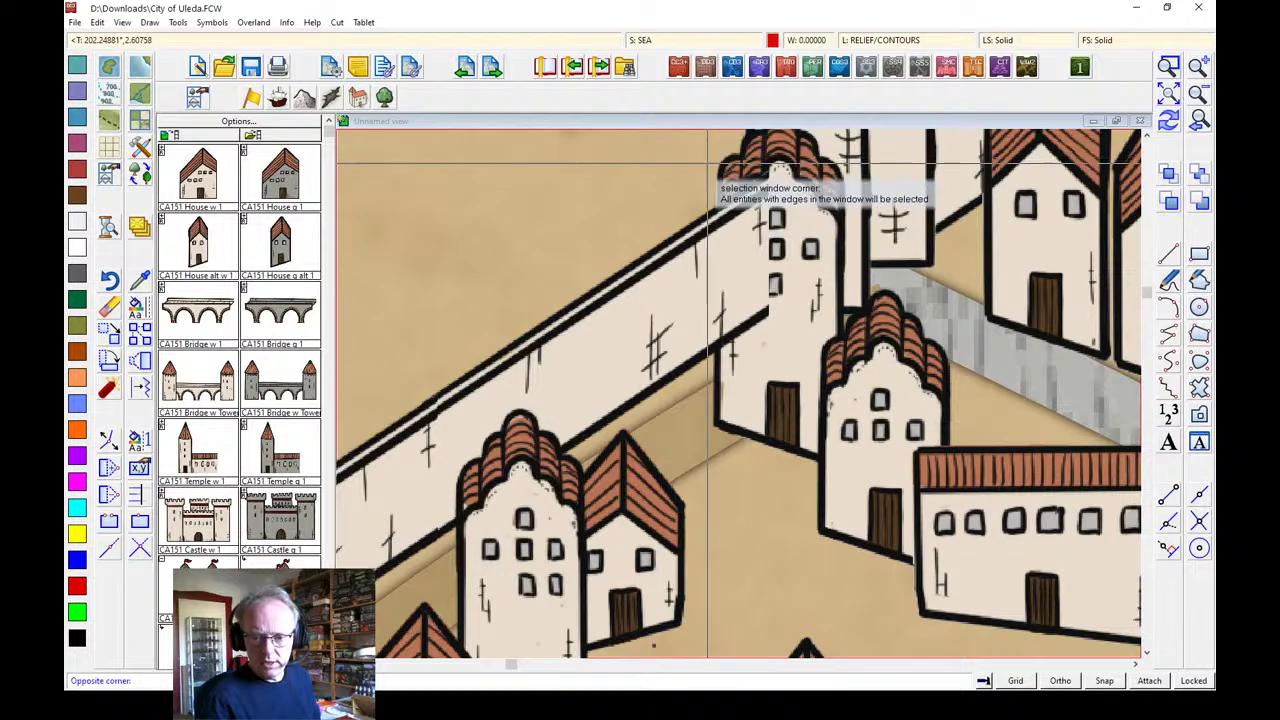
{"action": "left_click", "coordinate": [692, 180]}
{"action": "right_click", "coordinate": [518, 200]}
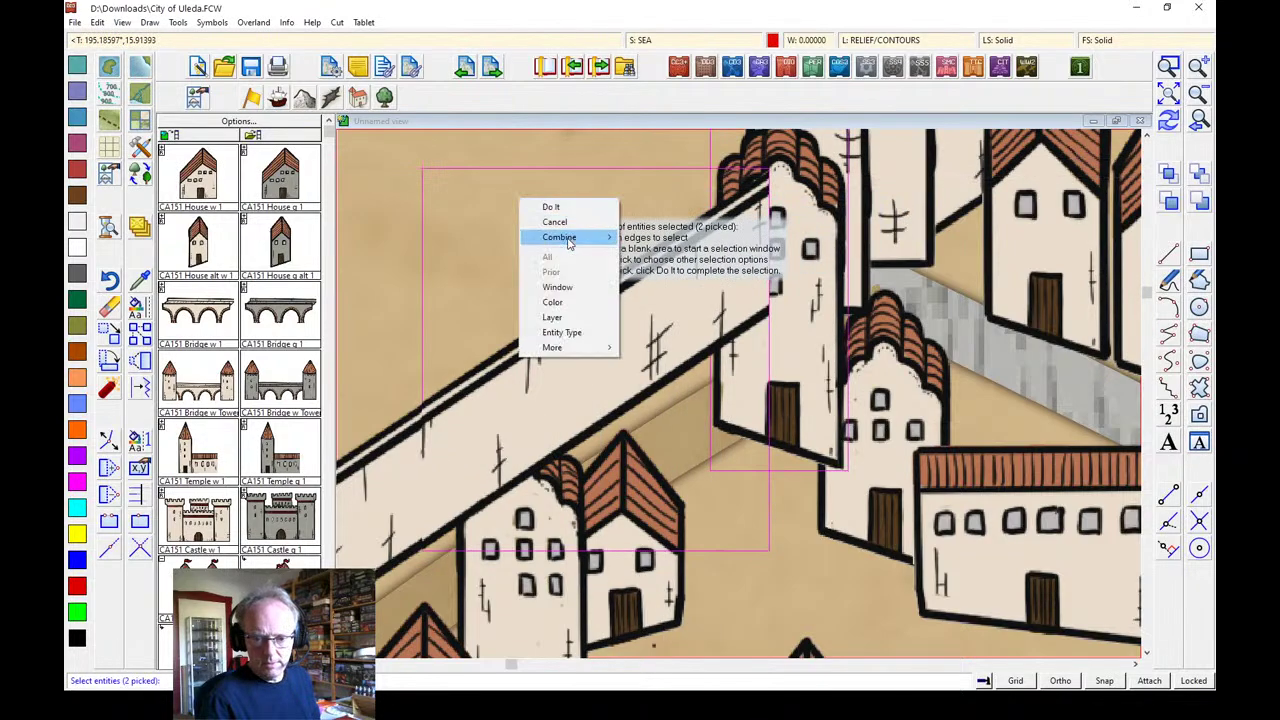
{"action": "mouse_move", "coordinate": [575, 237]}
{"action": "left_click", "coordinate": [632, 253]}
{"action": "left_click", "coordinate": [563, 273]}
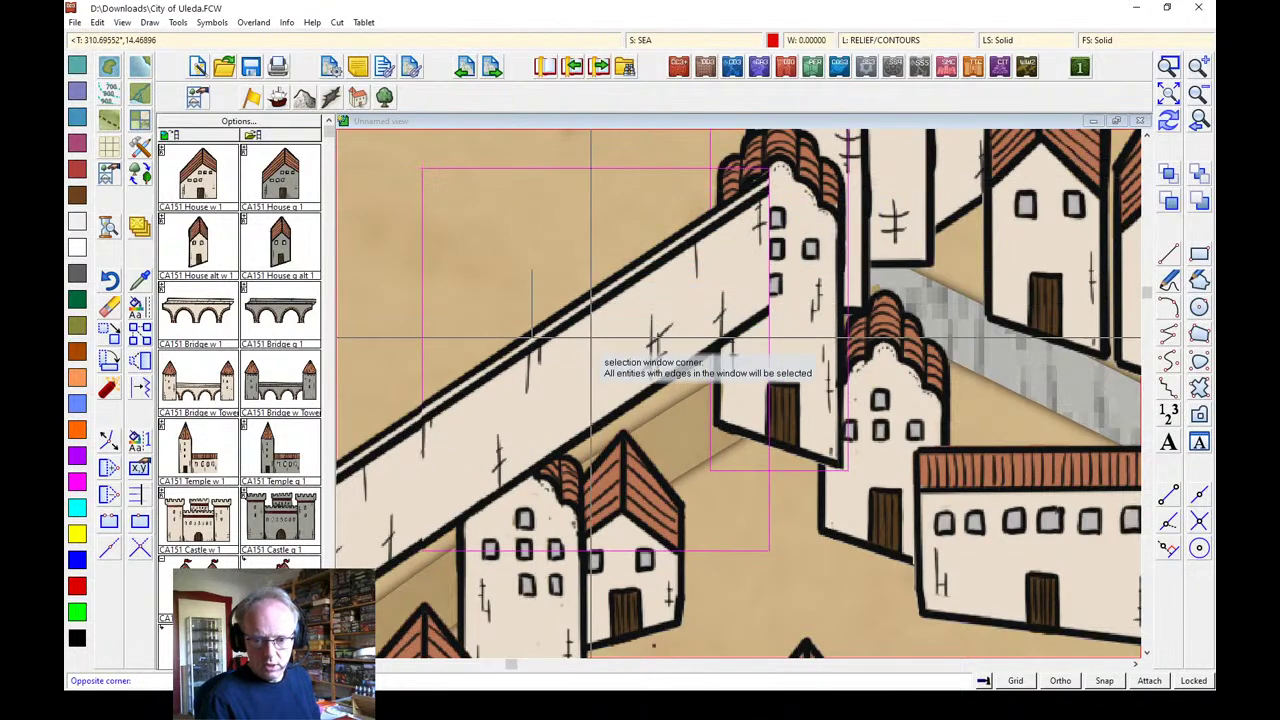
{"action": "left_click", "coordinate": [575, 293]}
{"action": "right_click", "coordinate": [552, 236]}
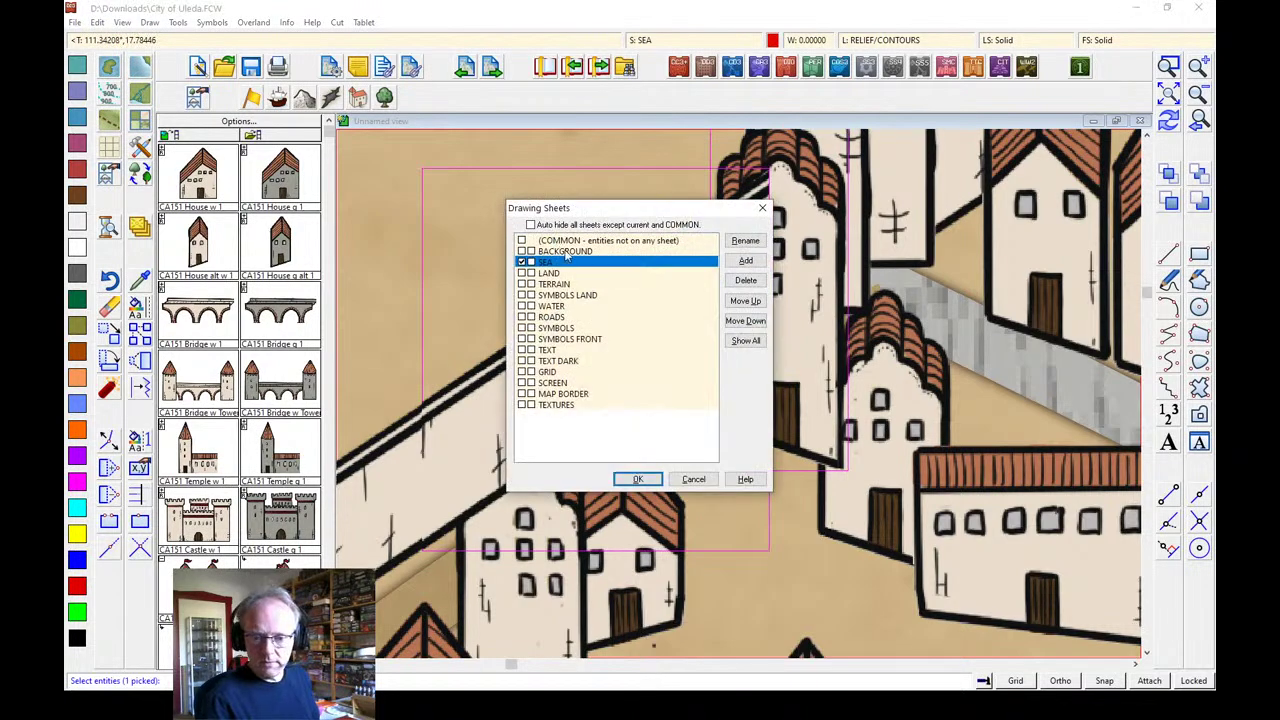
{"action": "left_click", "coordinate": [551, 340]}
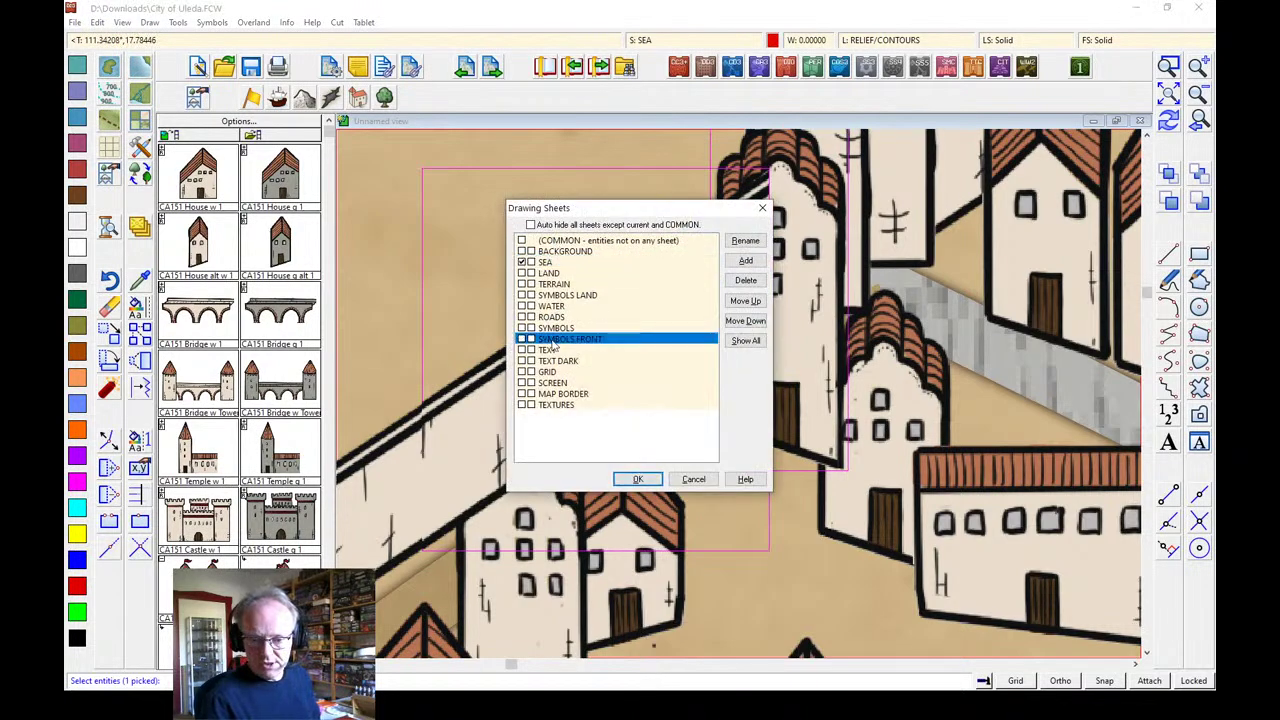
{"action": "left_click", "coordinate": [637, 480]}
{"action": "left_click", "coordinate": [1167, 121]}
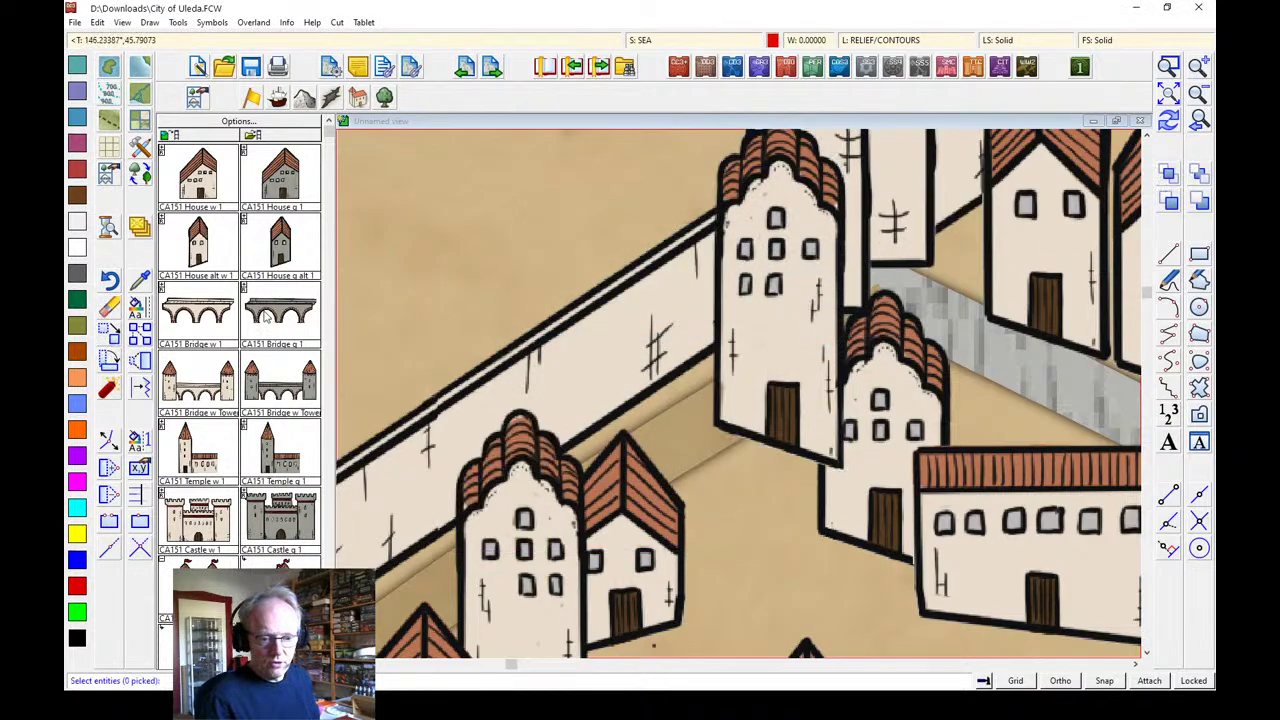
Move the tall house slightly down and left along the wall, clear of the smaller house beside it, and refresh the drawing
{"action": "left_click", "coordinate": [720, 172]}
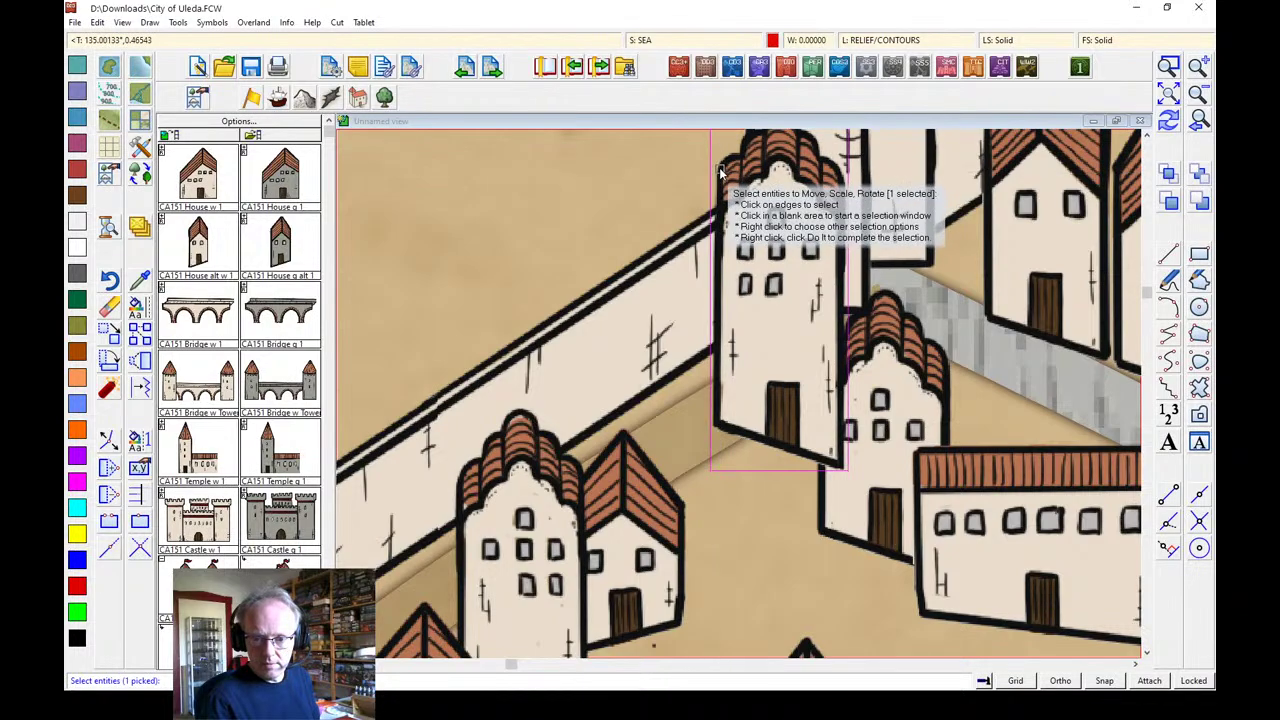
{"action": "right_click", "coordinate": [758, 200]}
{"action": "left_click", "coordinate": [764, 246]}
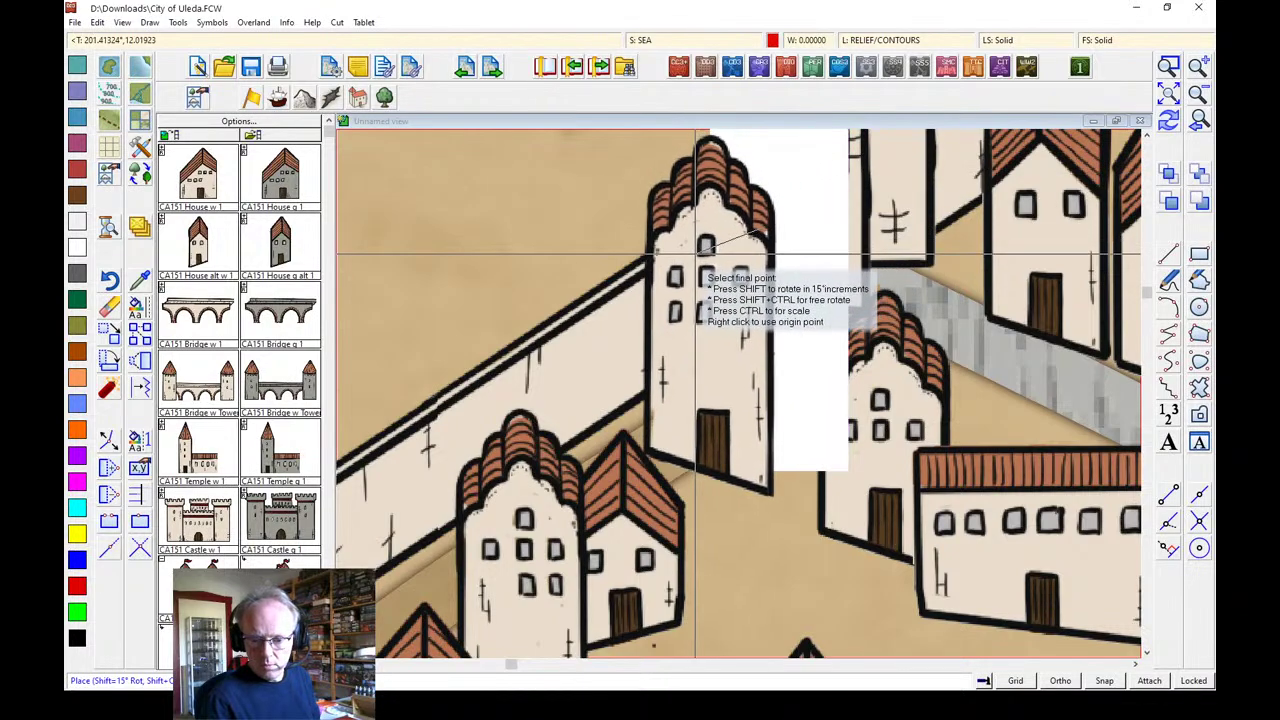
{"action": "left_click", "coordinate": [731, 263]}
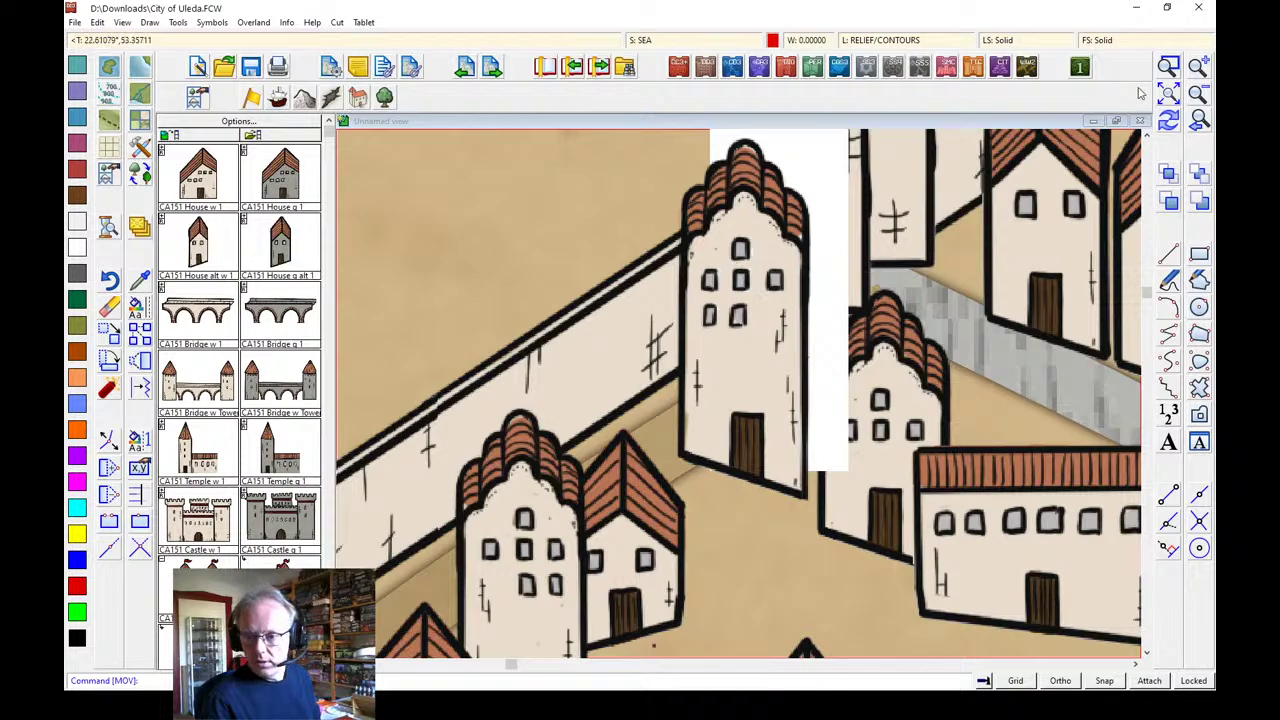
{"action": "left_click", "coordinate": [1166, 124]}
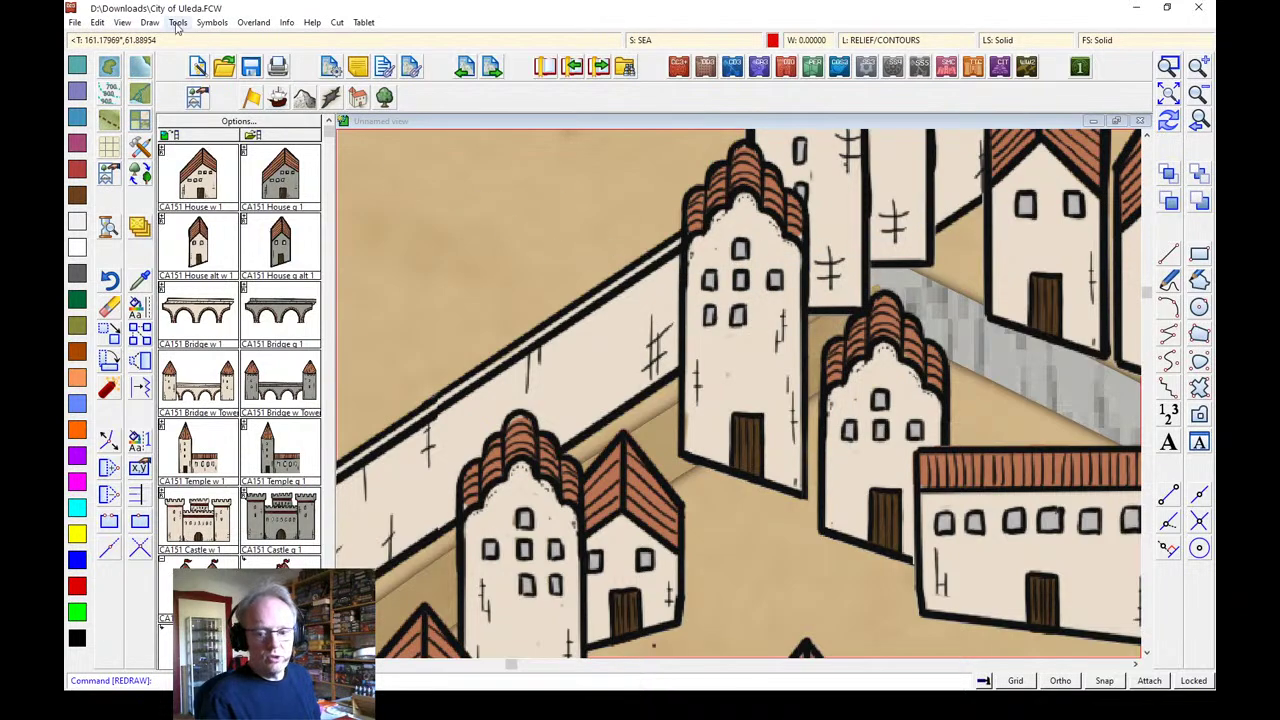
Sort all the map symbols again after repositioning the tall house
{"action": "left_click", "coordinate": [211, 22]}
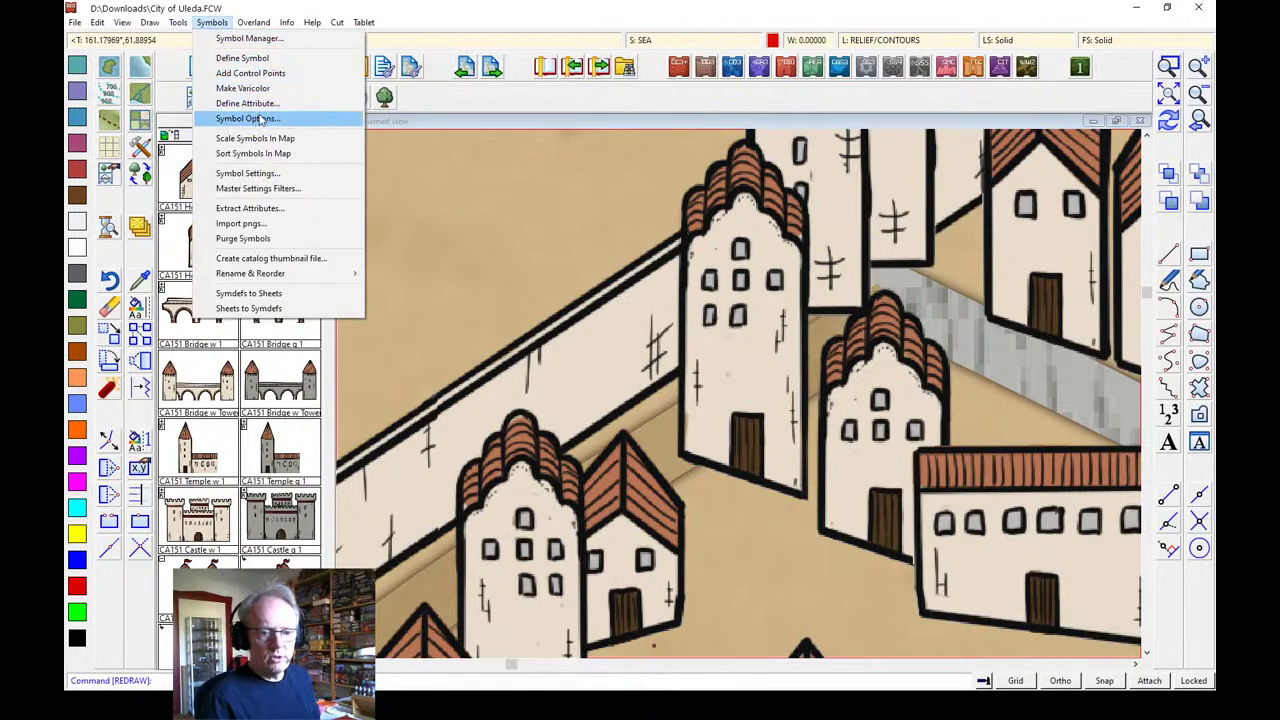
{"action": "left_click", "coordinate": [275, 153]}
{"action": "right_click", "coordinate": [423, 199]}
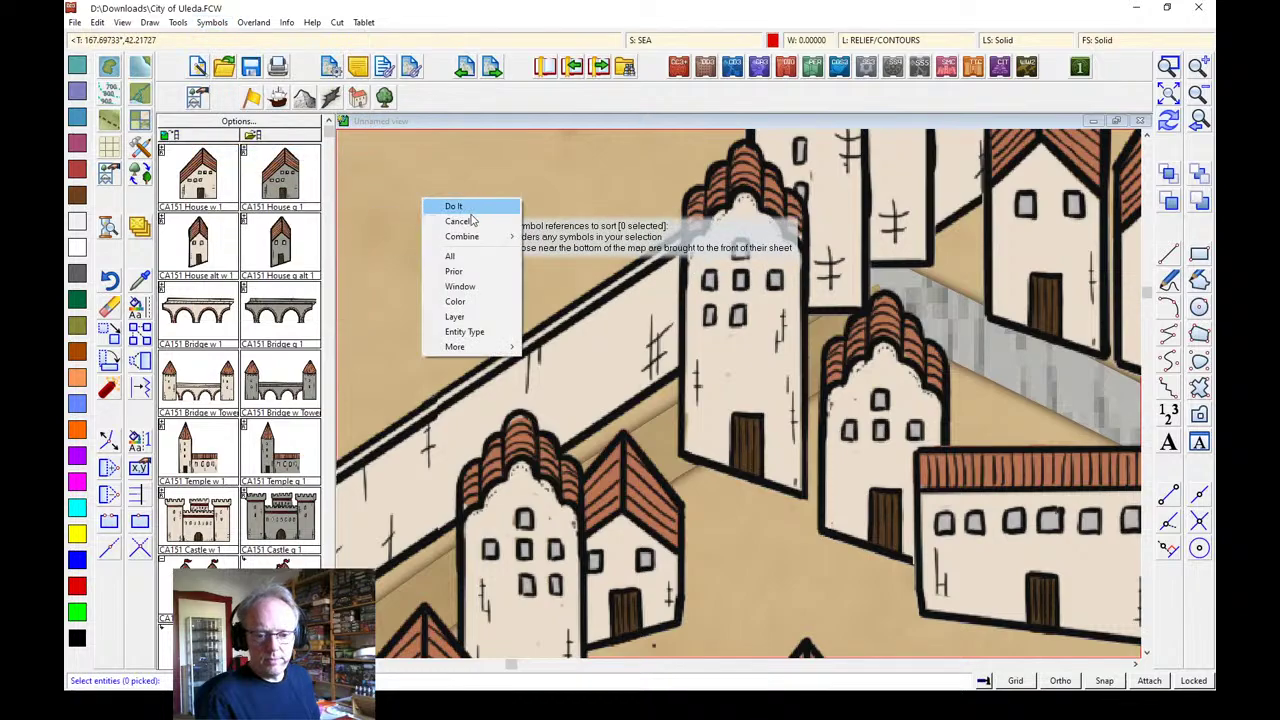
{"action": "left_click", "coordinate": [451, 256]}
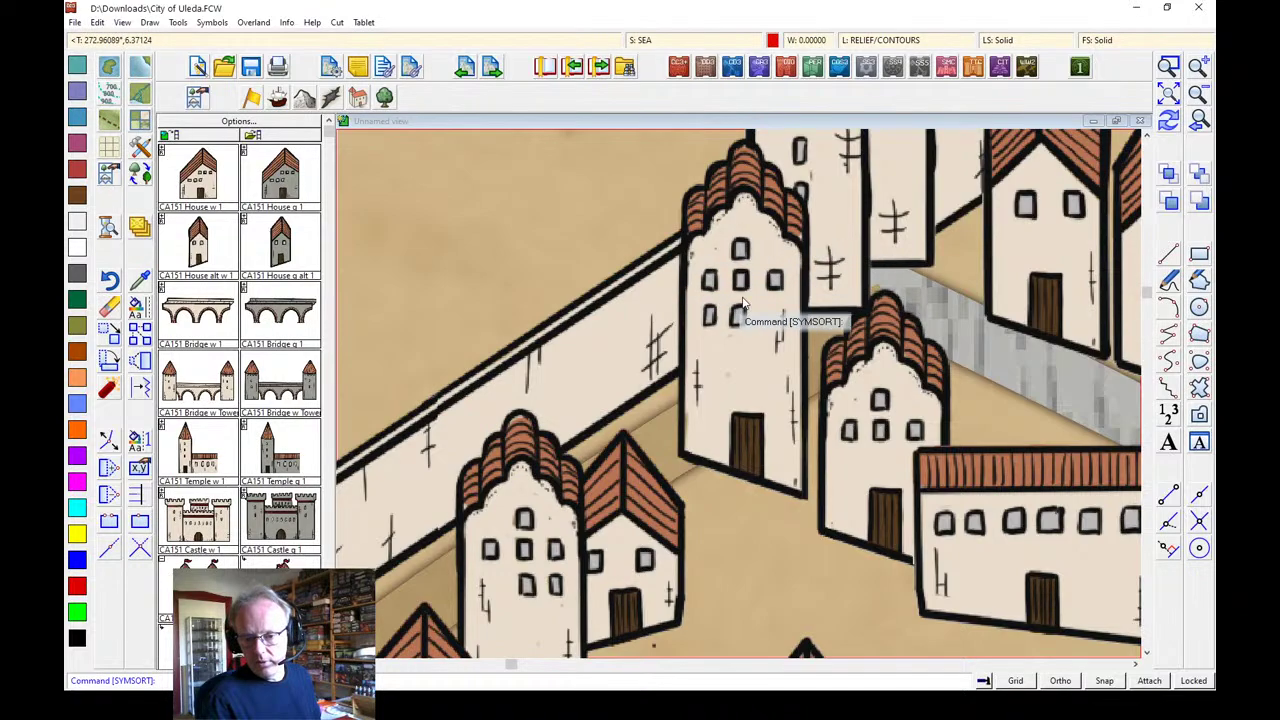
Examine the whole city map, then the district around the river bridge and the southern gate
{"action": "left_click", "coordinate": [1168, 93]}
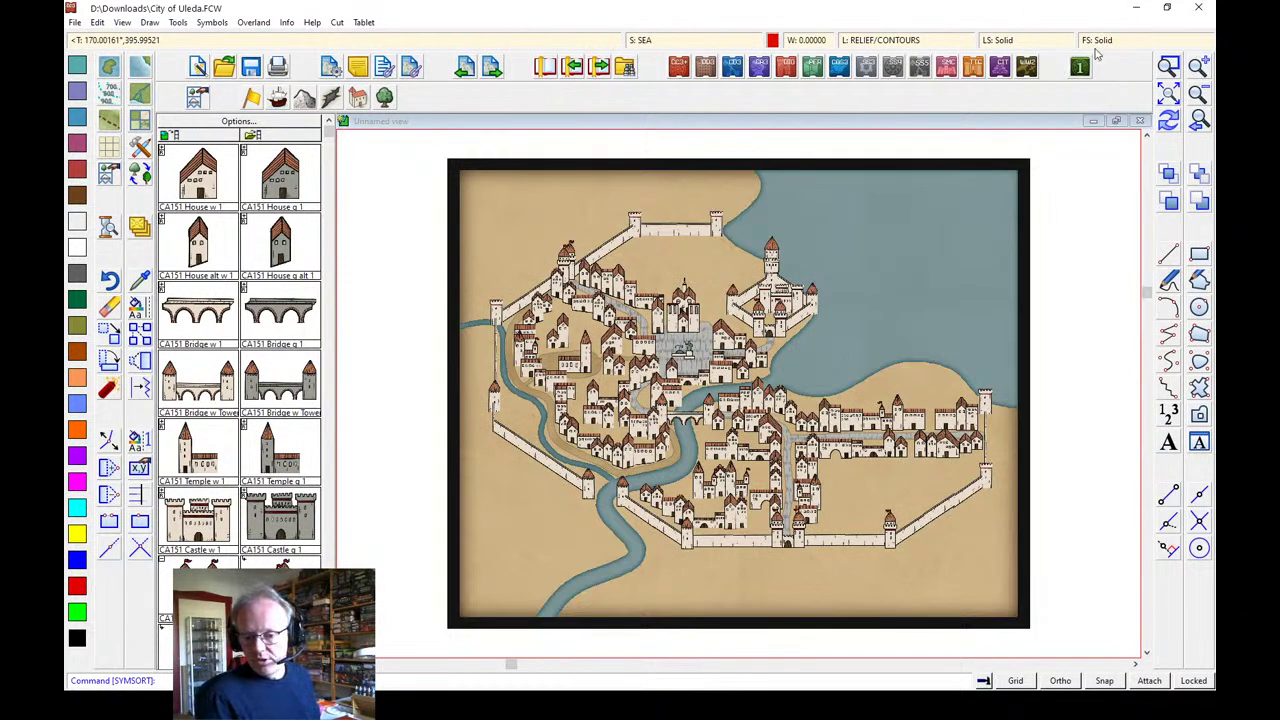
{"action": "left_click", "coordinate": [1168, 66]}
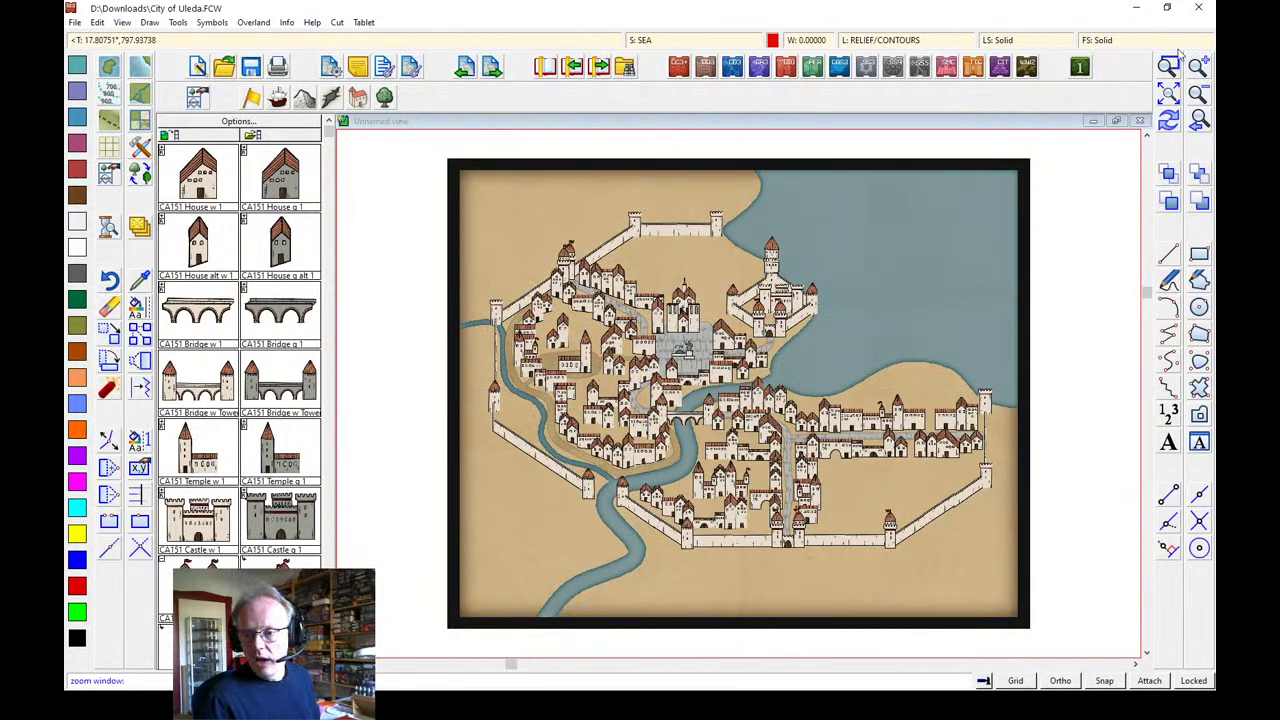
{"action": "left_click", "coordinate": [667, 455]}
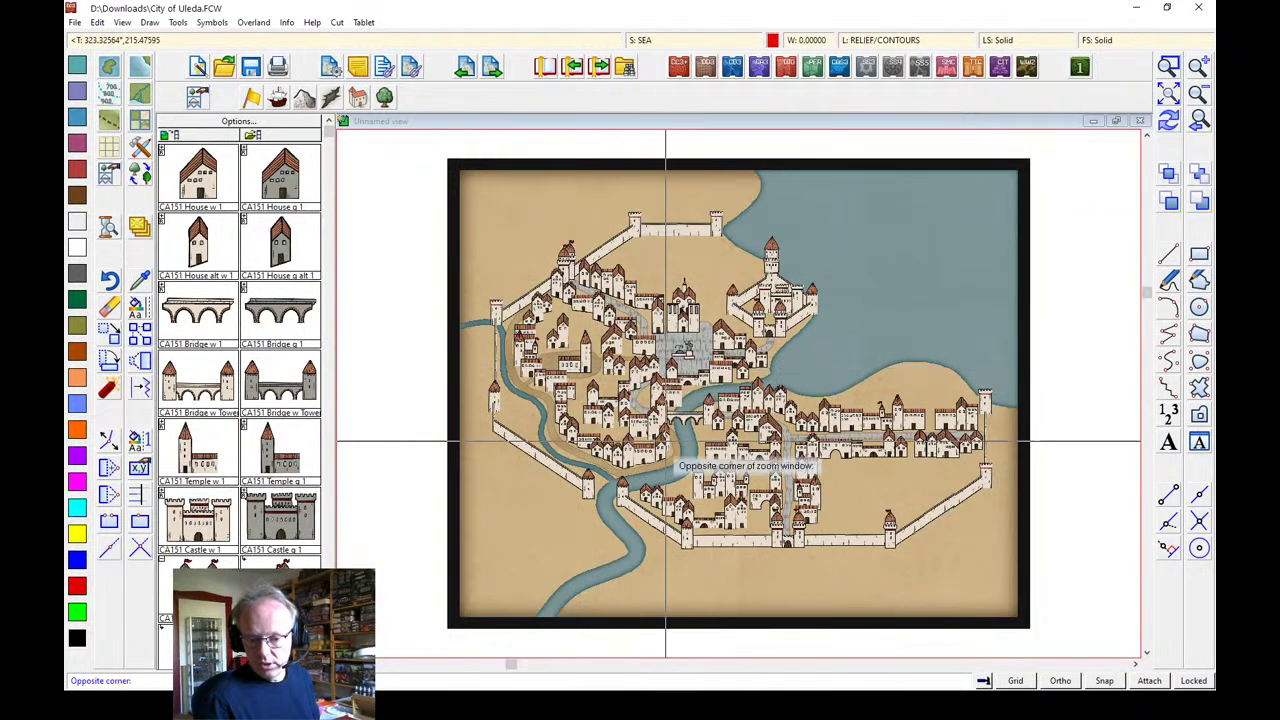
{"action": "left_click", "coordinate": [852, 560]}
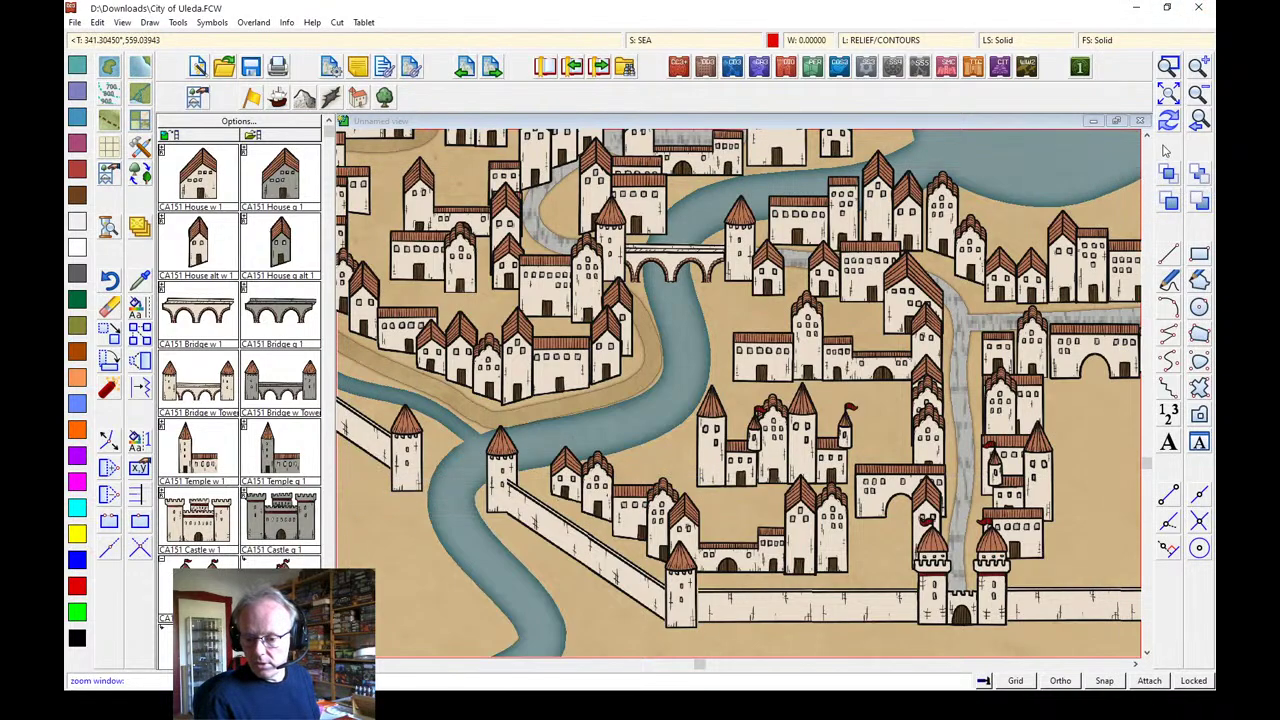
Draw a Road, Default dirt road from the northwest gate along the northern wall, curving past the castle to the stone square
{"action": "left_click", "coordinate": [1169, 66]}
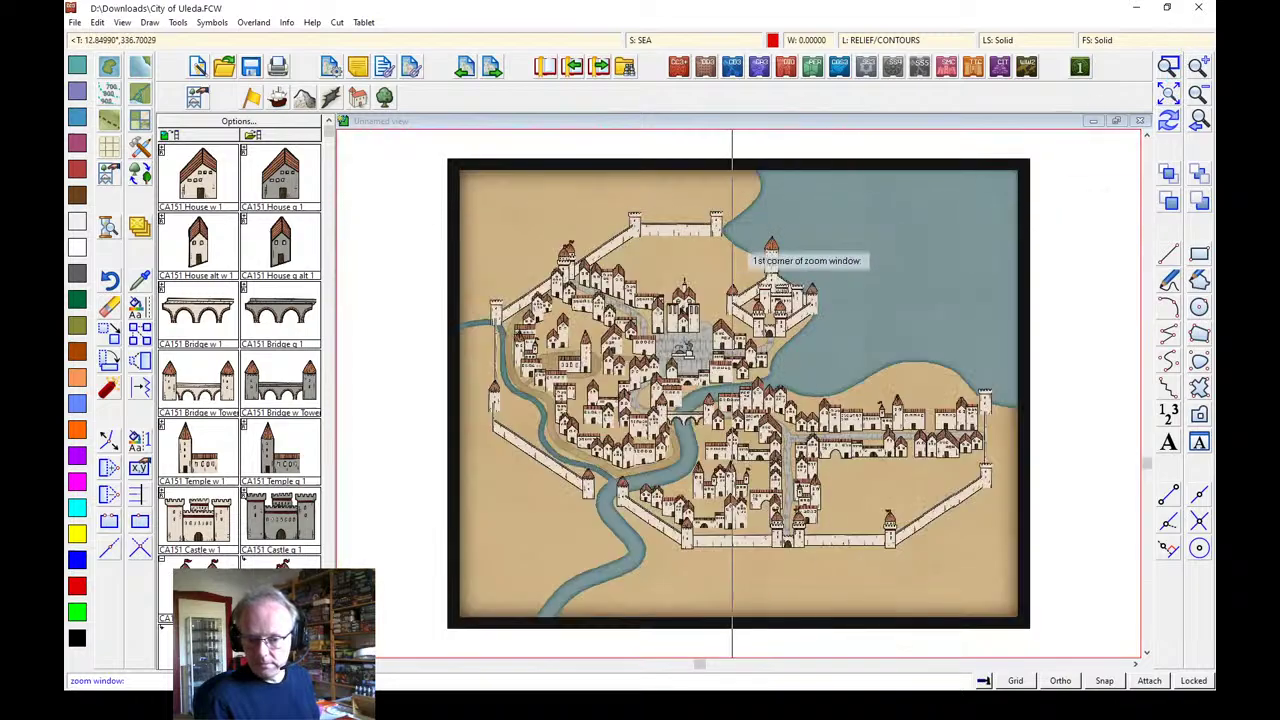
{"action": "left_click", "coordinate": [545, 197]}
{"action": "left_click", "coordinate": [842, 385]}
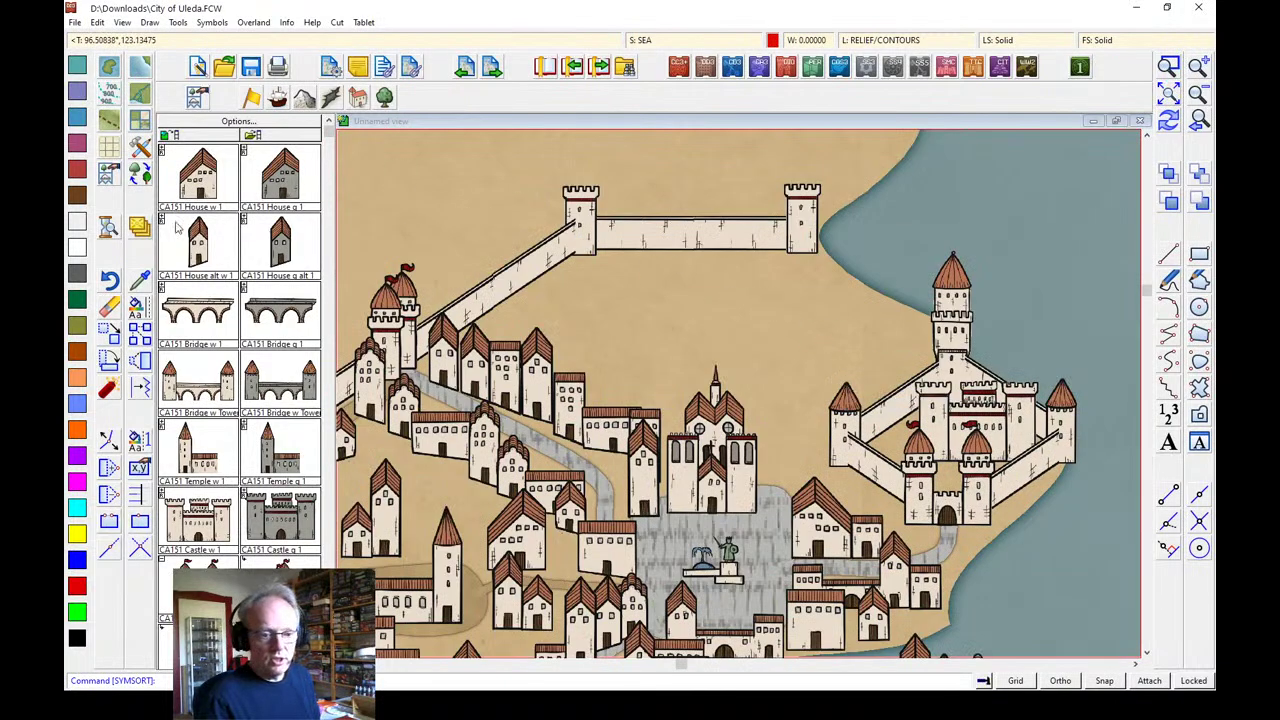
{"action": "left_click", "coordinate": [143, 148]}
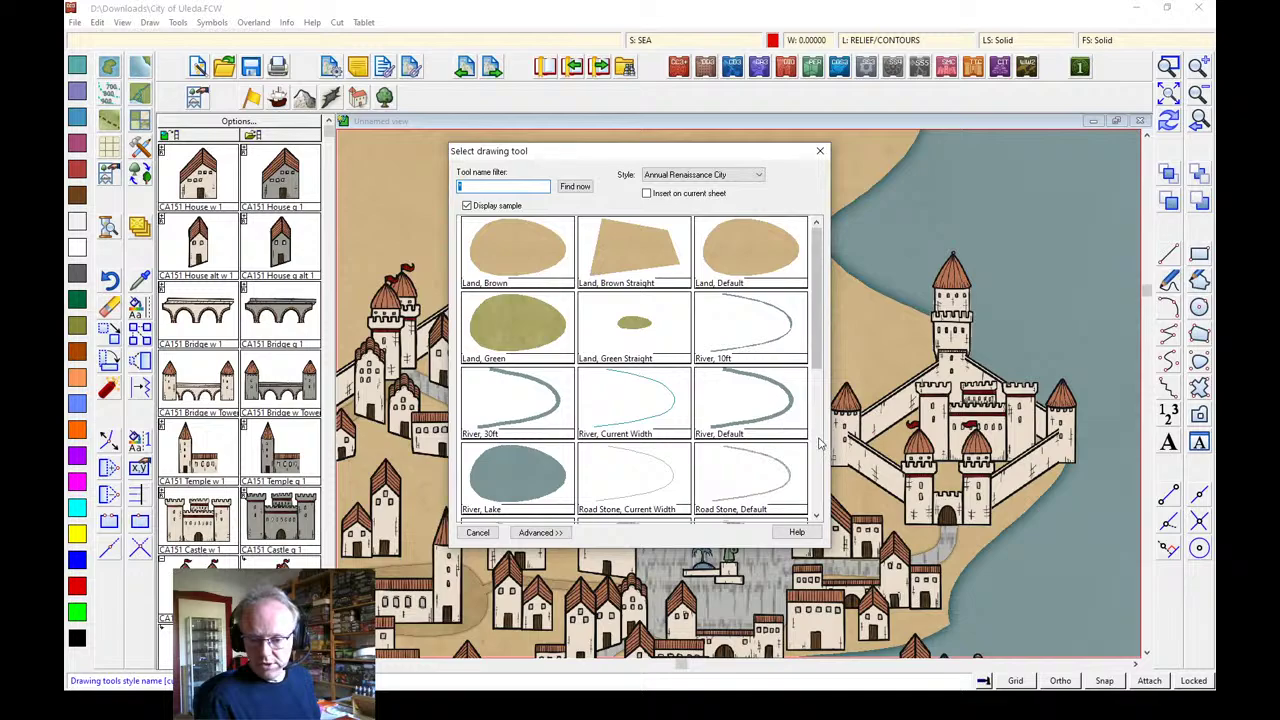
{"action": "scroll", "coordinate": [820, 443], "scroll_direction": "down", "scroll_amount": 3}
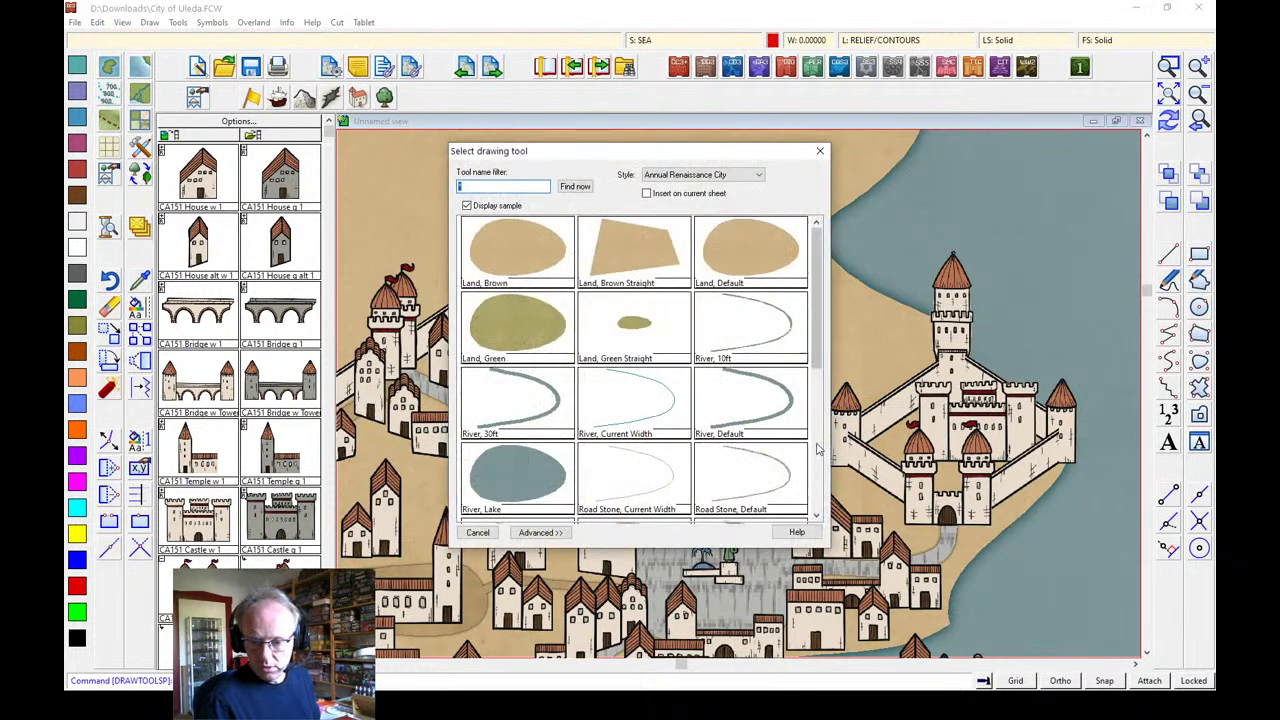
{"action": "scroll", "coordinate": [817, 449], "scroll_direction": "down", "scroll_amount": 3}
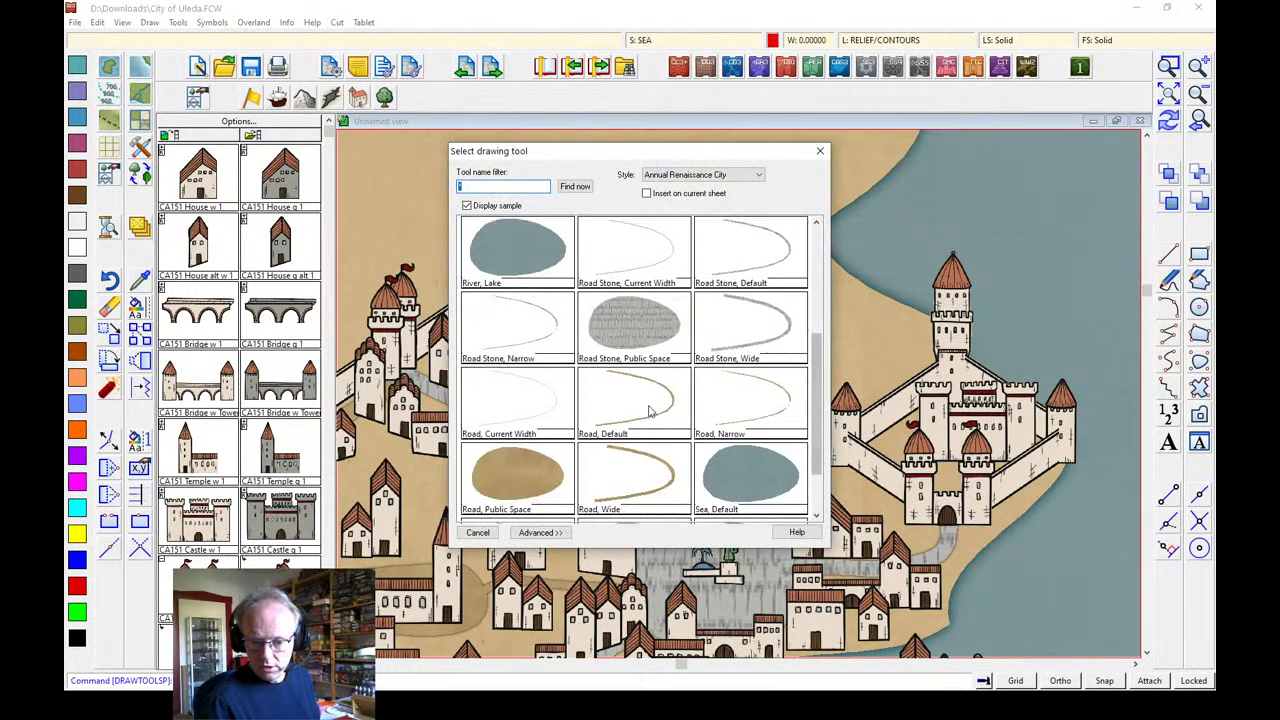
{"action": "double_click", "coordinate": [633, 400]}
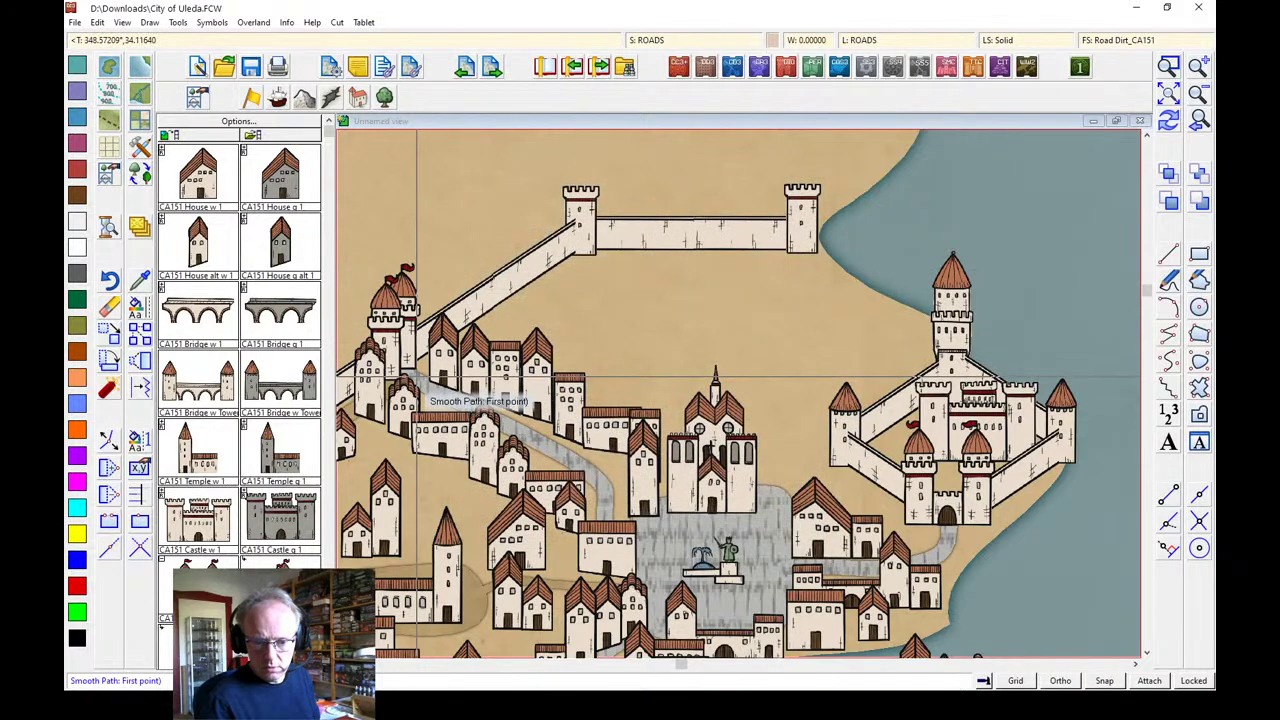
{"action": "left_click", "coordinate": [450, 335]}
{"action": "left_click", "coordinate": [574, 272]}
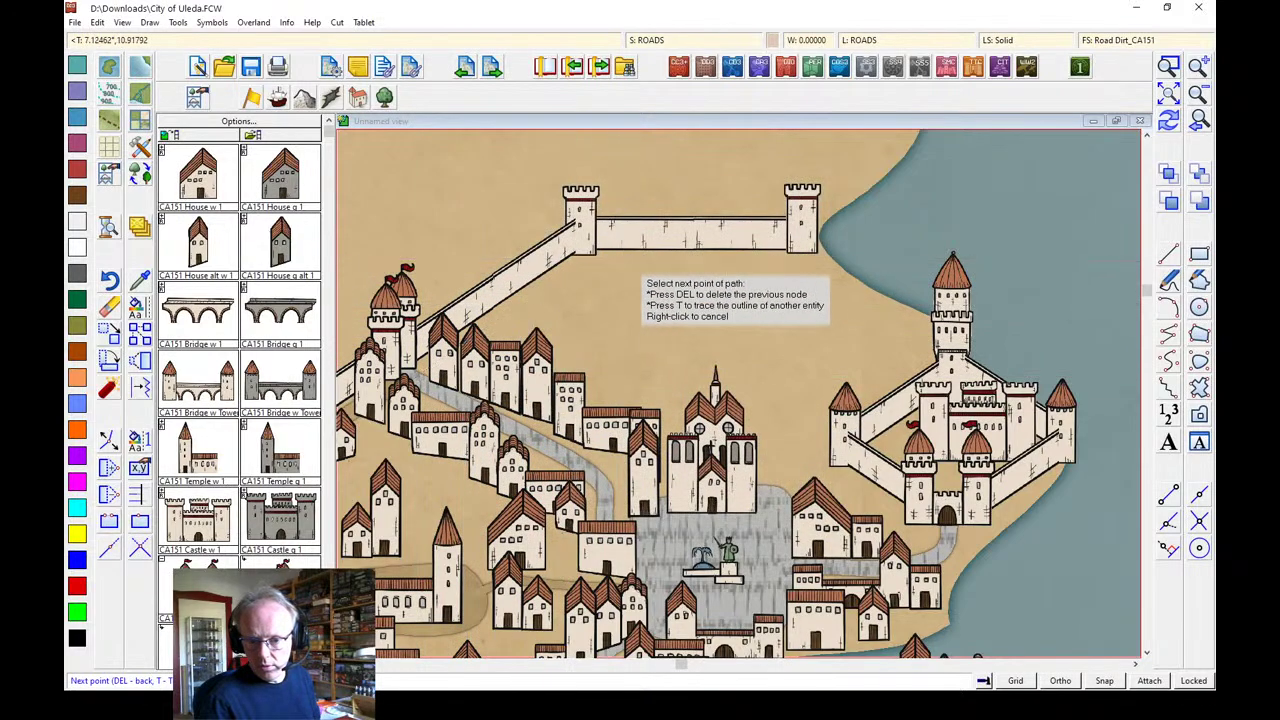
{"action": "left_click", "coordinate": [828, 268]}
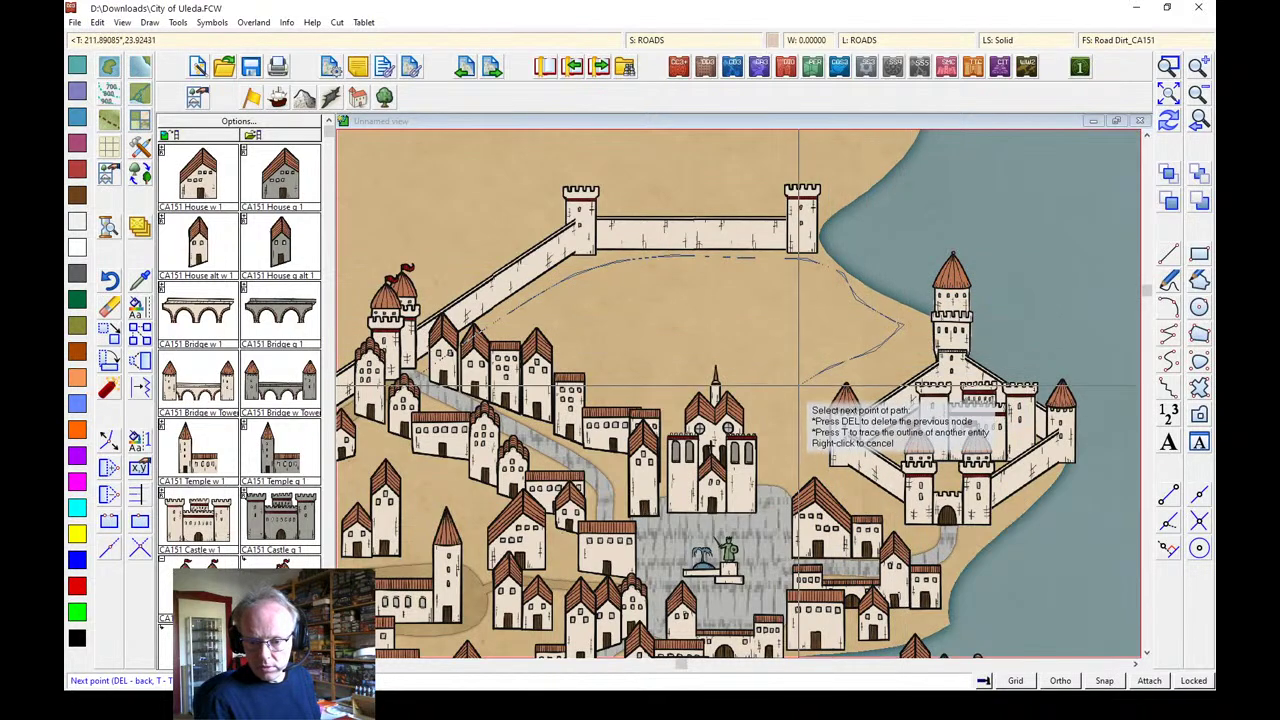
{"action": "left_click", "coordinate": [792, 398]}
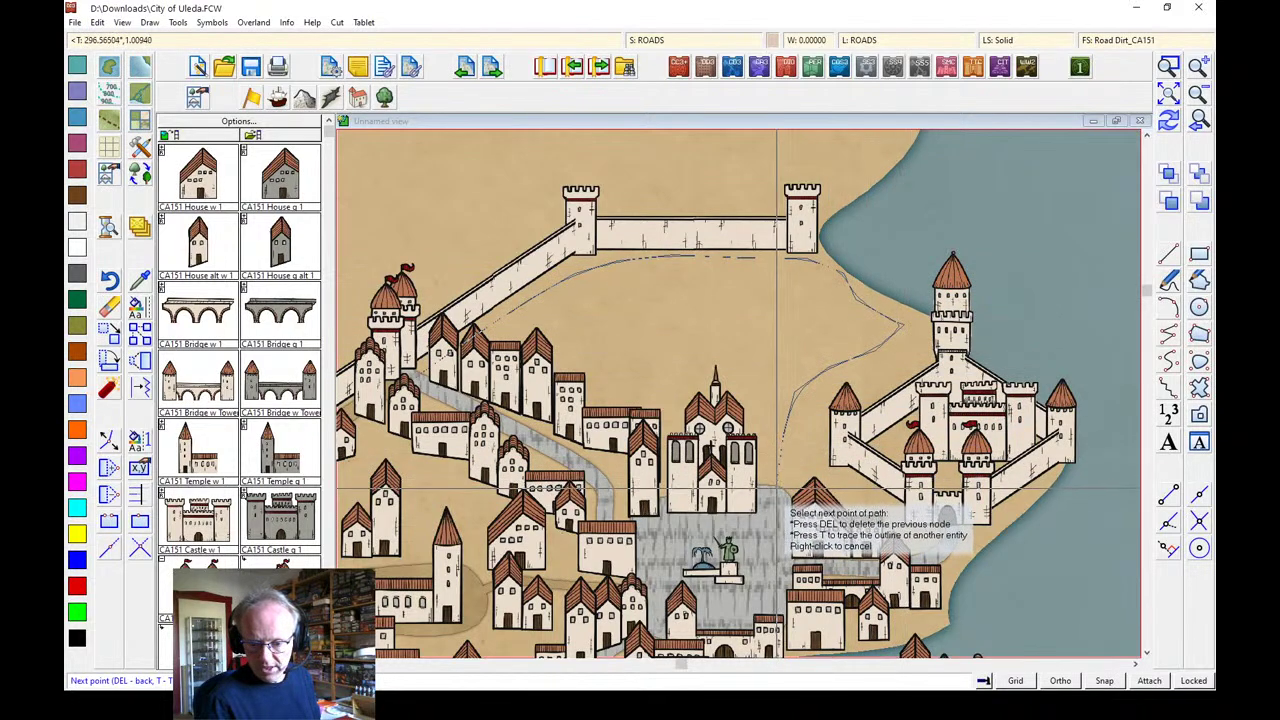
{"action": "right_click", "coordinate": [775, 490]}
Place a row of white CA151 House w 1 symbols along the inside of the northern city wall
{"action": "left_click", "coordinate": [221, 168]}
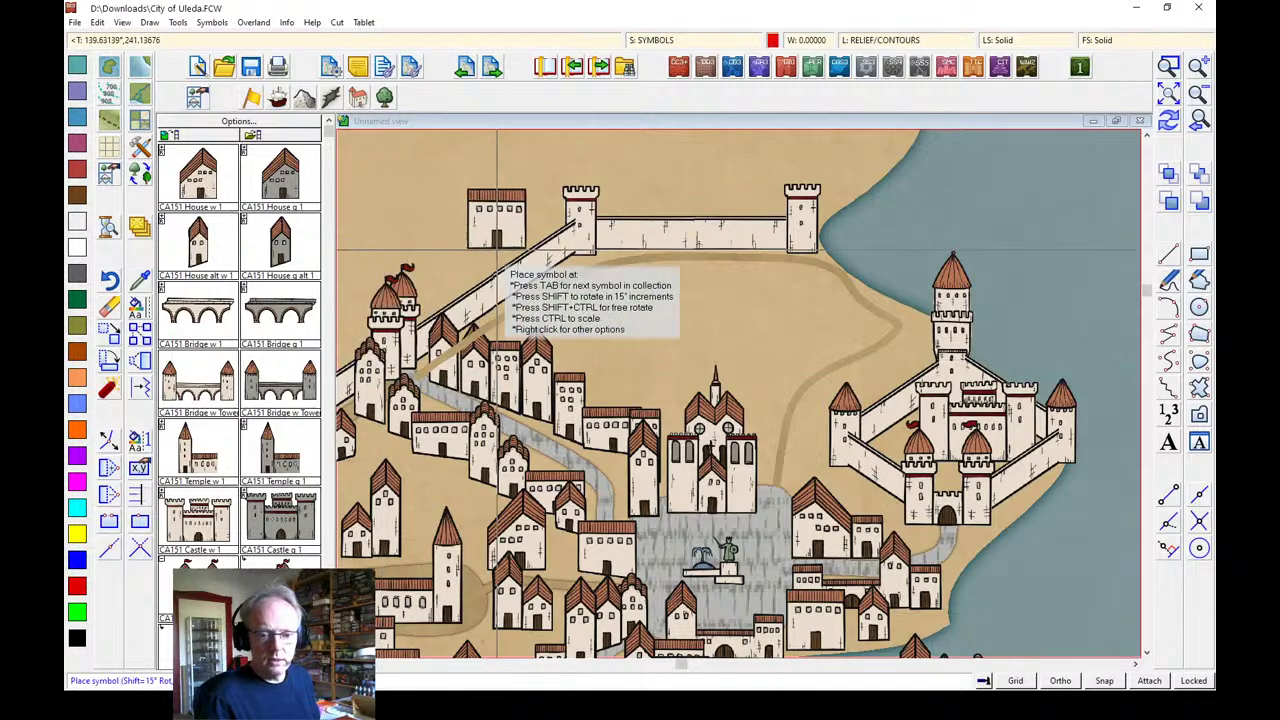
{"action": "left_click", "coordinate": [664, 271]}
{"action": "left_click", "coordinate": [710, 271]}
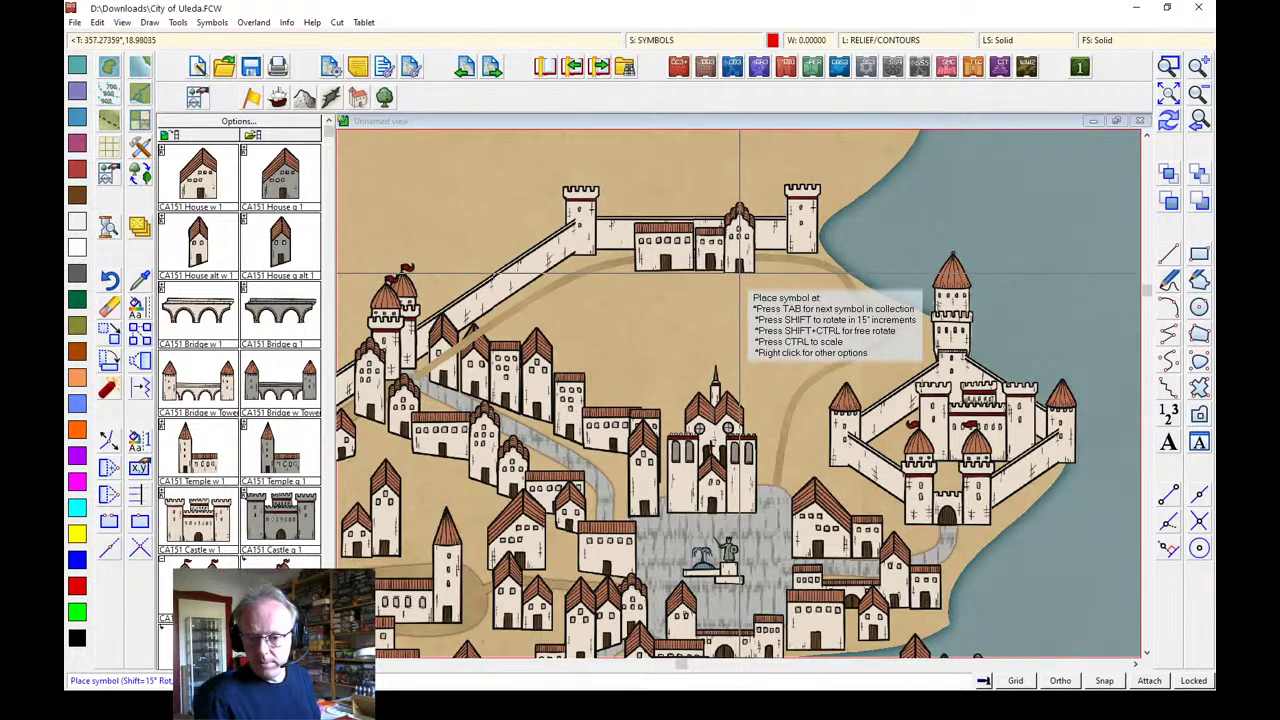
{"action": "left_click", "coordinate": [743, 271]}
{"action": "left_click", "coordinate": [772, 271]}
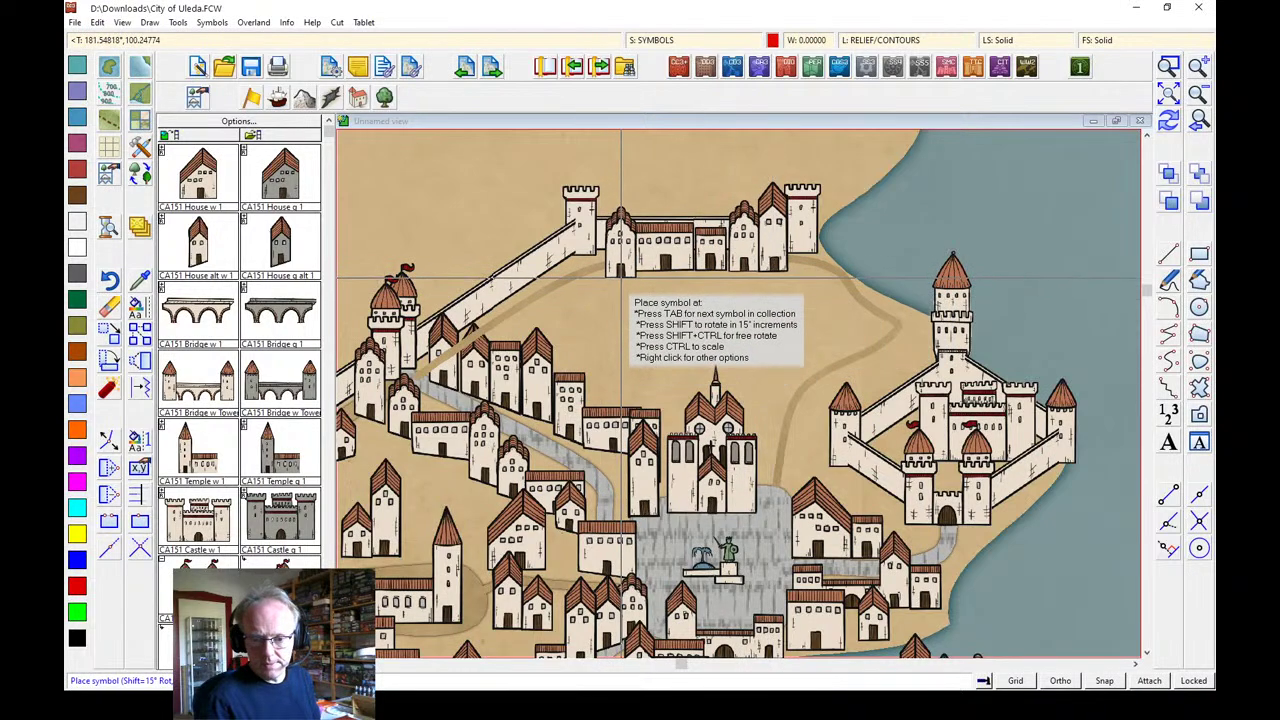
{"action": "left_click", "coordinate": [600, 297]}
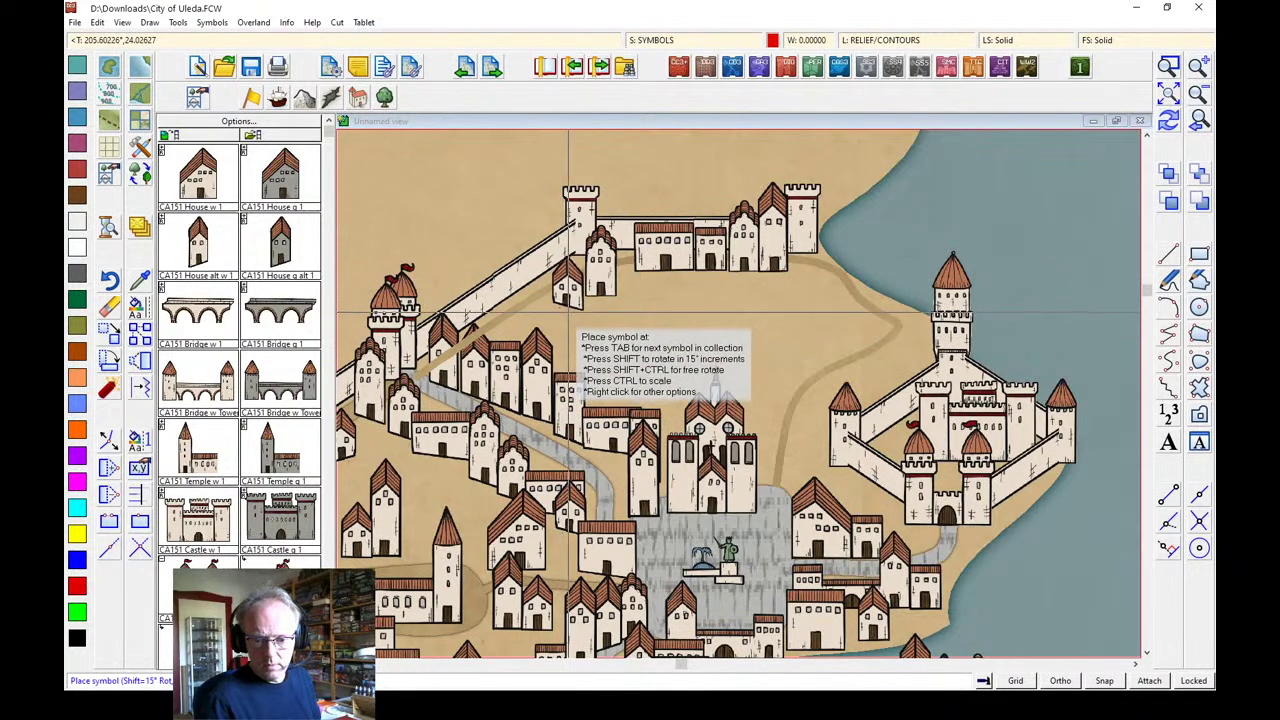
Place mirrored houses down the slanting northwest wall and unmirrored ones from the northeast tower along the coast
{"action": "right_click", "coordinate": [568, 311]}
{"action": "left_click", "coordinate": [699, 288]}
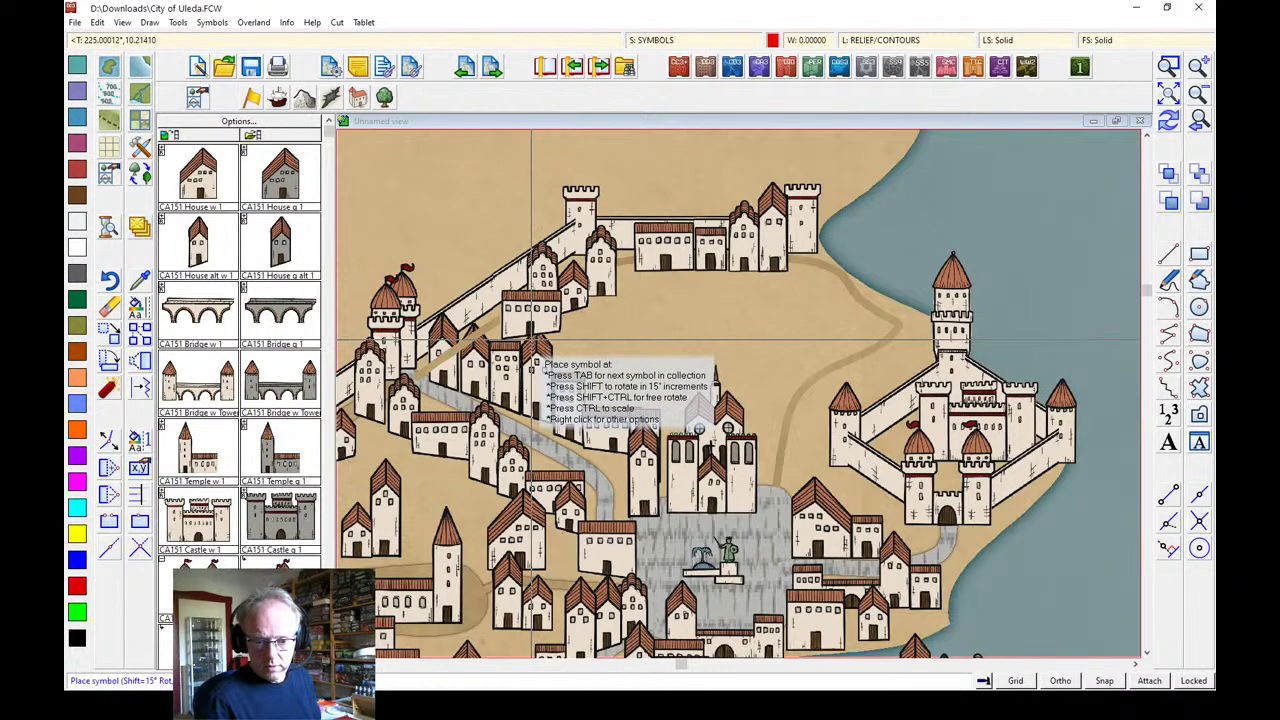
{"action": "right_click", "coordinate": [779, 309]}
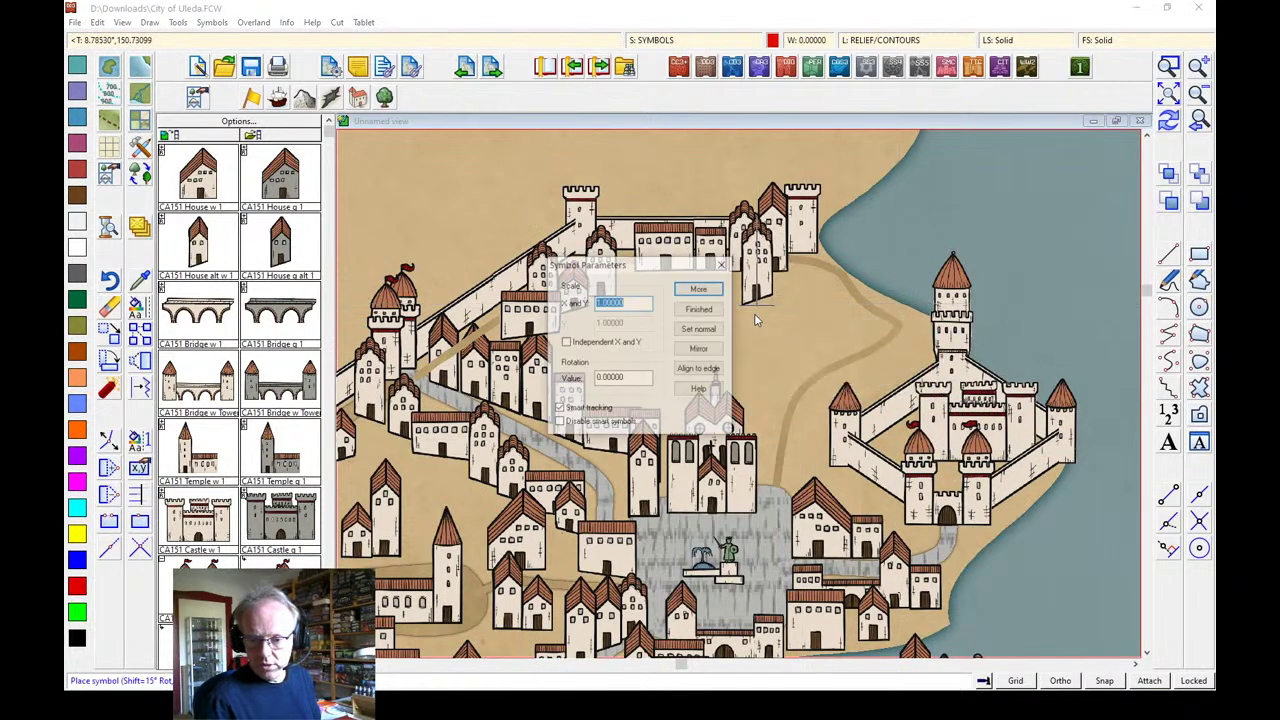
{"action": "left_click", "coordinate": [712, 291]}
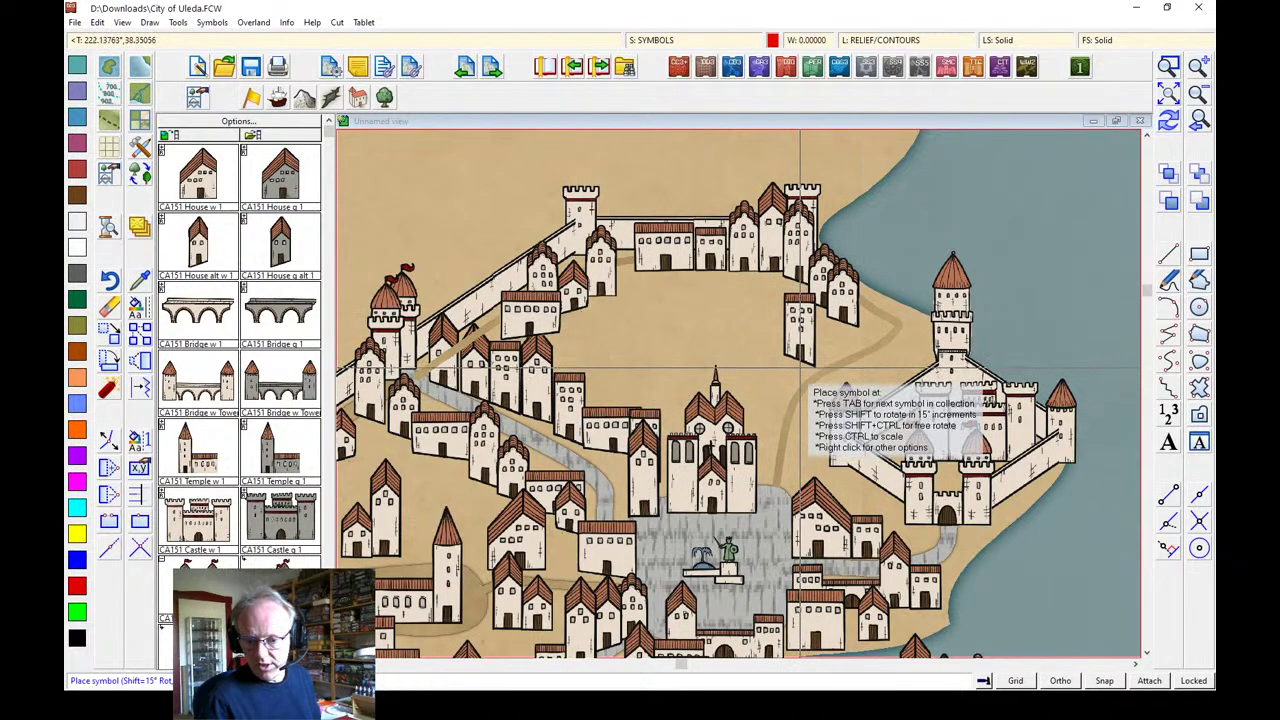
Mirror the house symbol and place a stepped row of houses along the inner side of the curved dirt road
{"action": "right_click", "coordinate": [700, 295]}
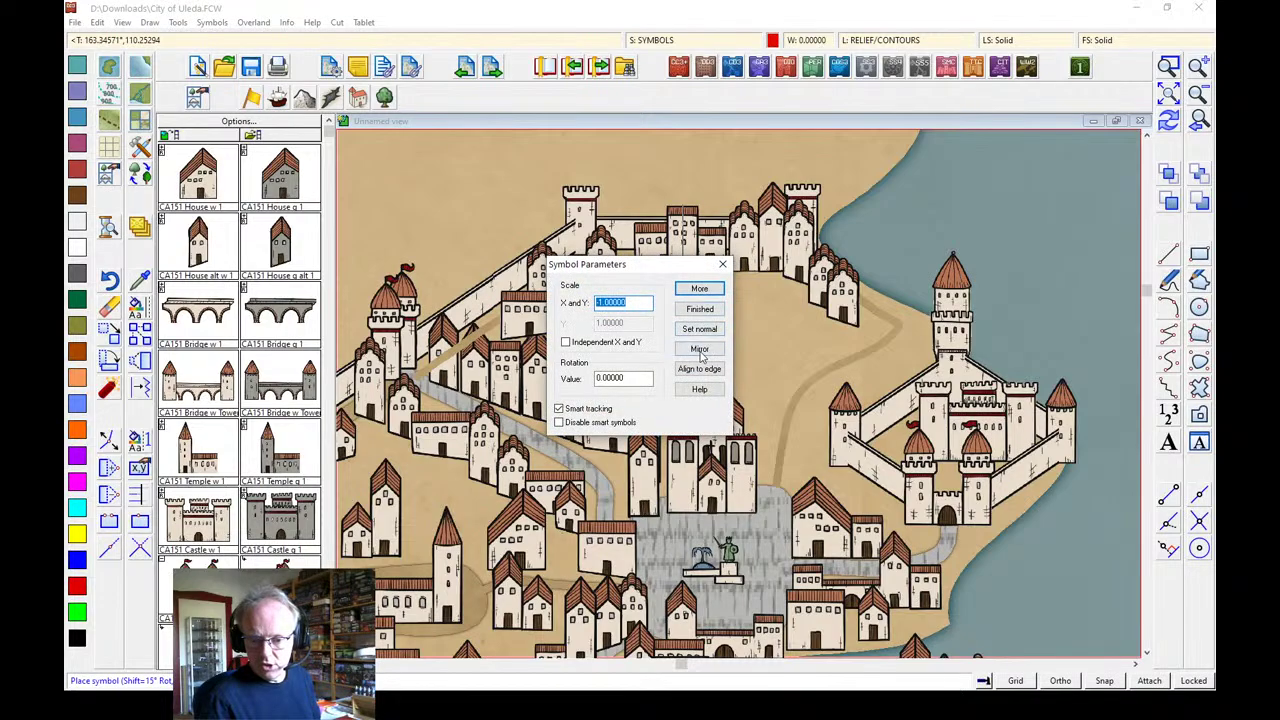
{"action": "left_click", "coordinate": [700, 308]}
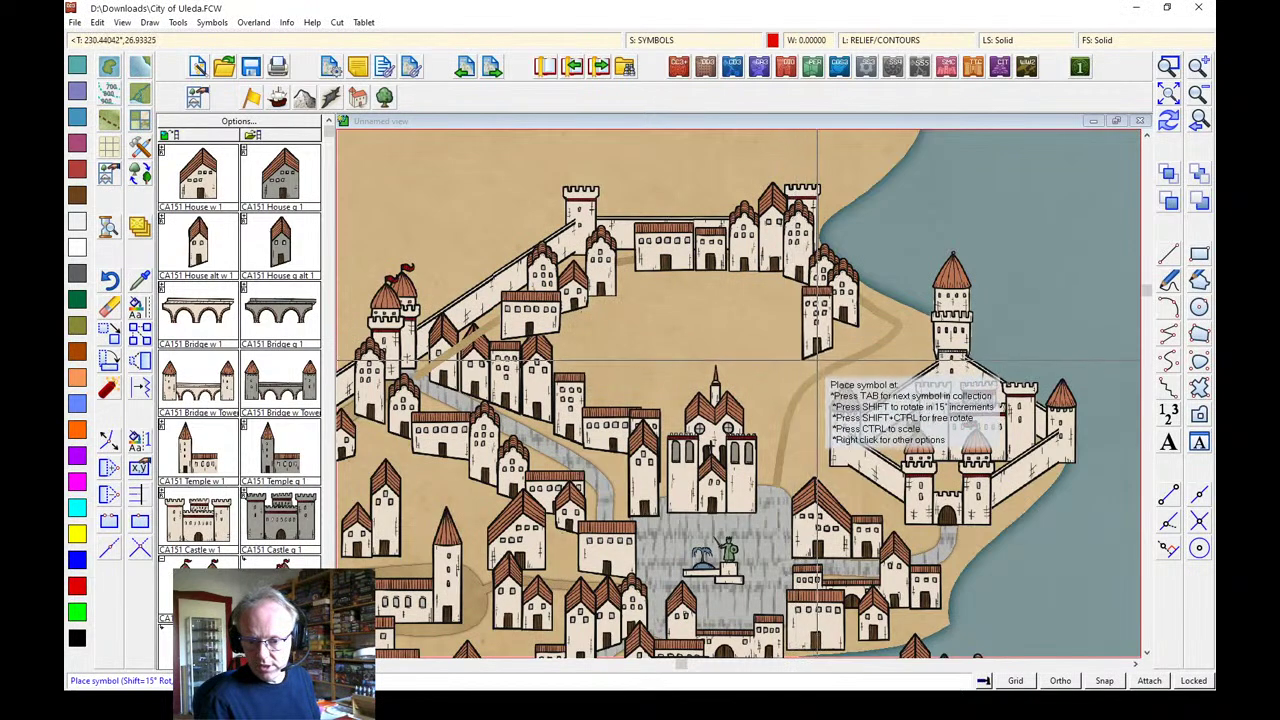
{"action": "left_click", "coordinate": [814, 370]}
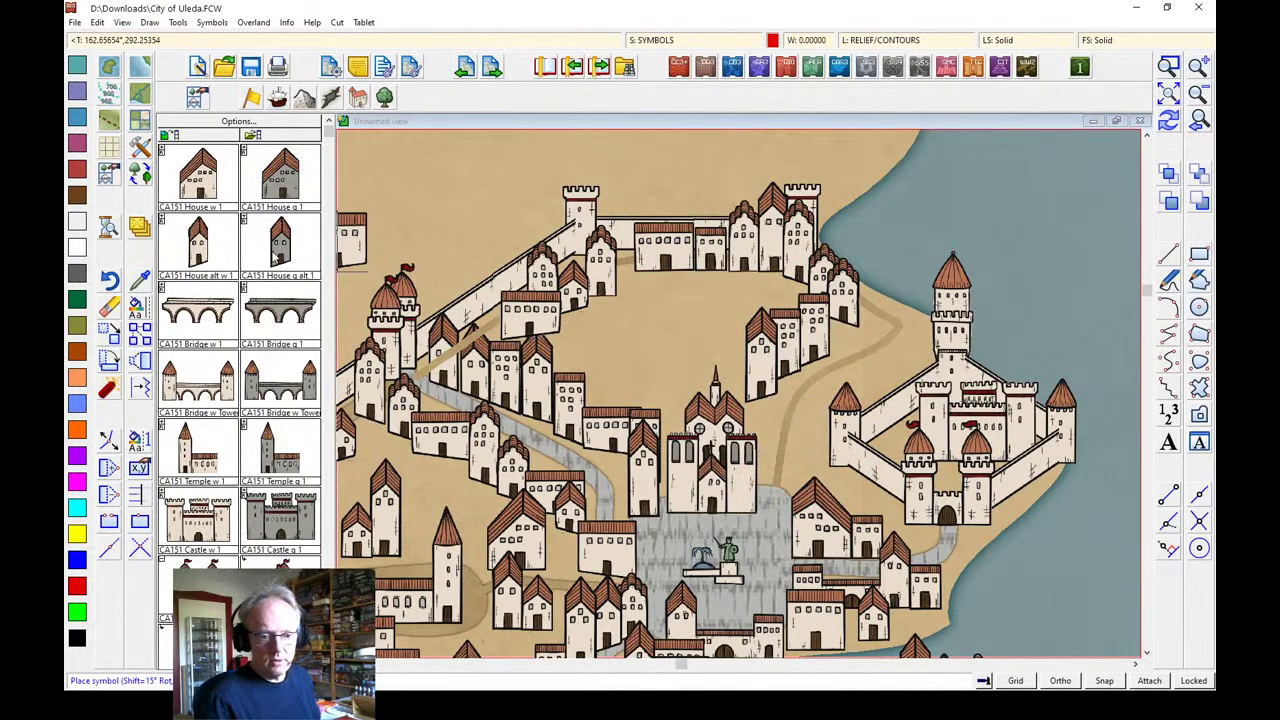
Return the house symbol to normal orientation and add a row of houses with an arched building behind the cathedral
{"action": "right_click", "coordinate": [530, 278]}
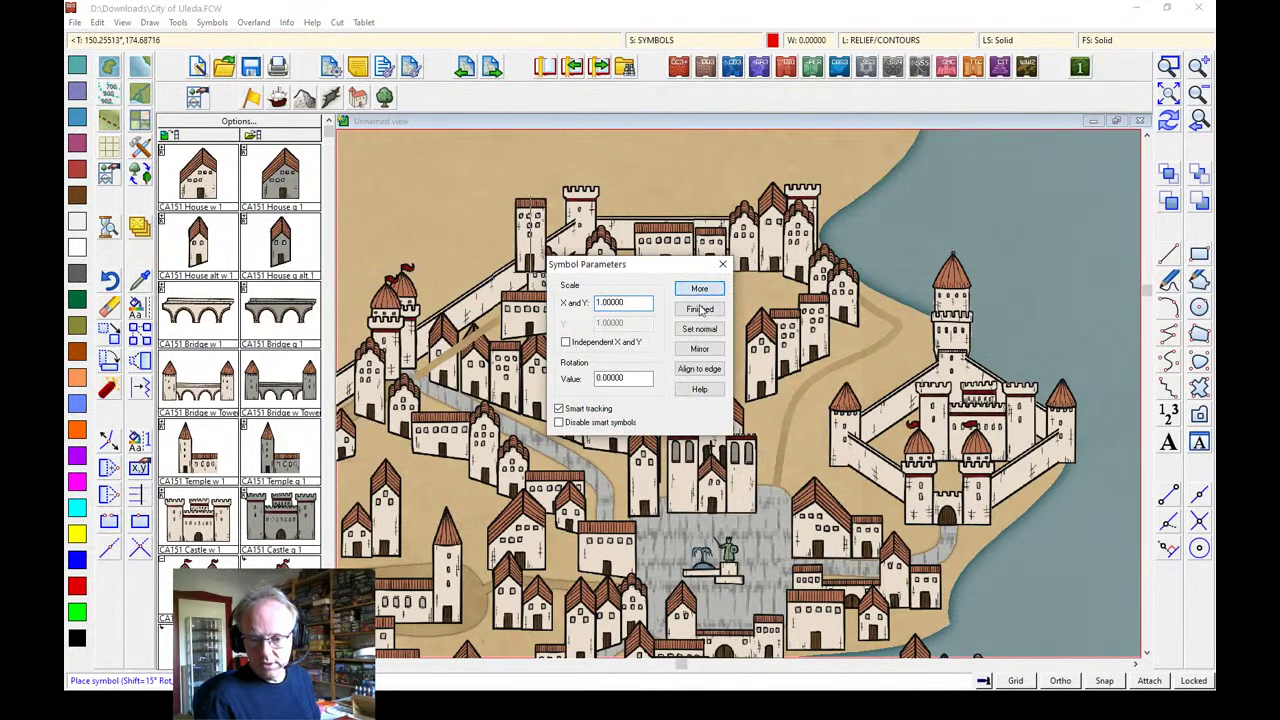
{"action": "left_click", "coordinate": [699, 309]}
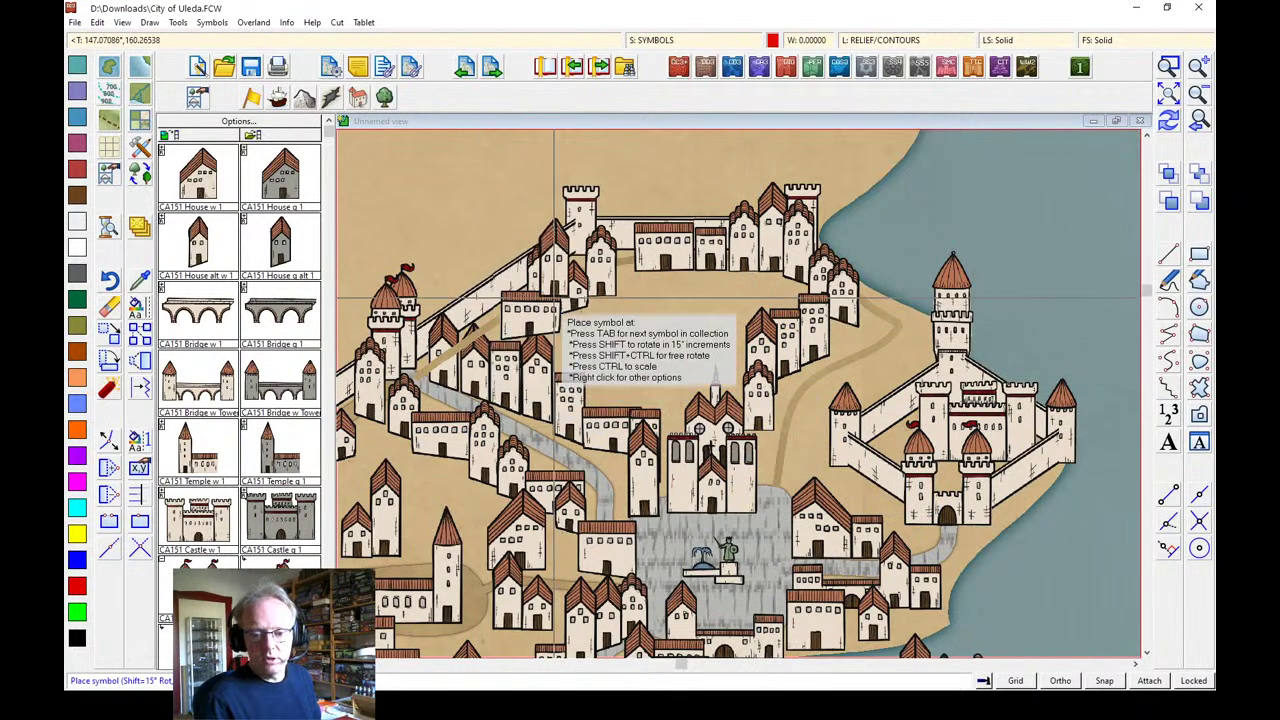
{"action": "left_click", "coordinate": [623, 362]}
{"action": "key", "text": "Tab"}
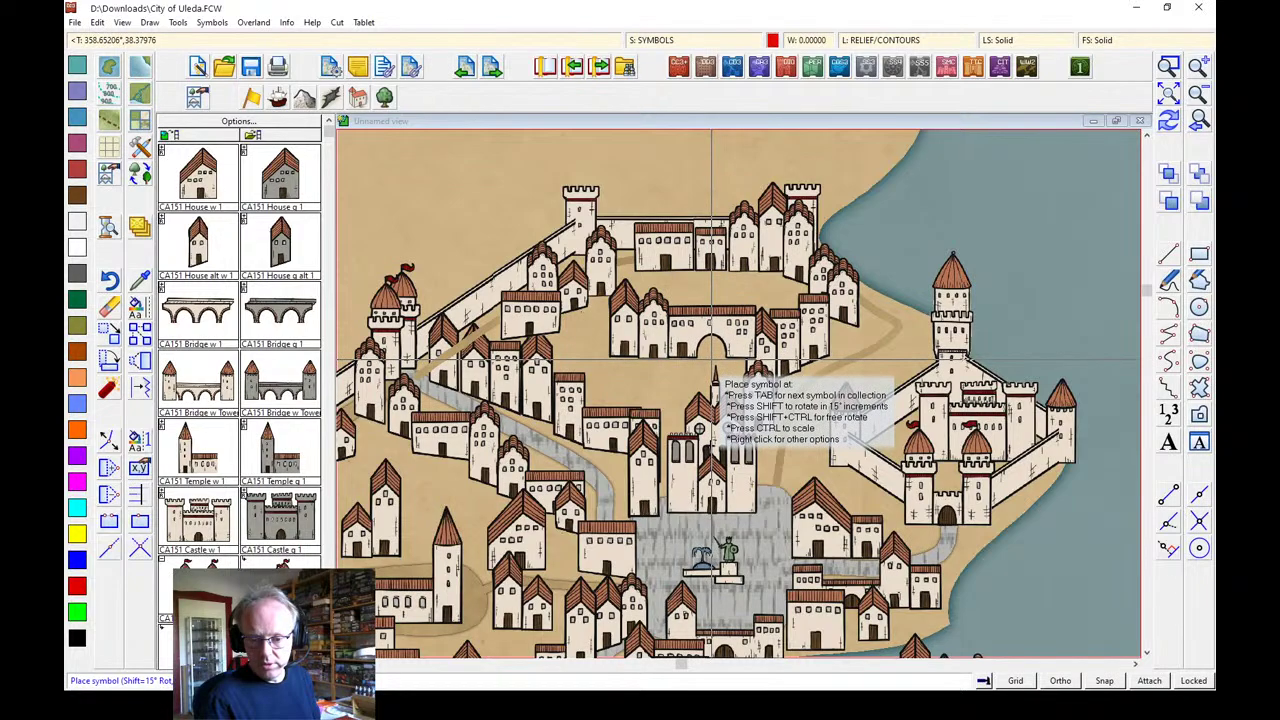
{"action": "left_click", "coordinate": [714, 362]}
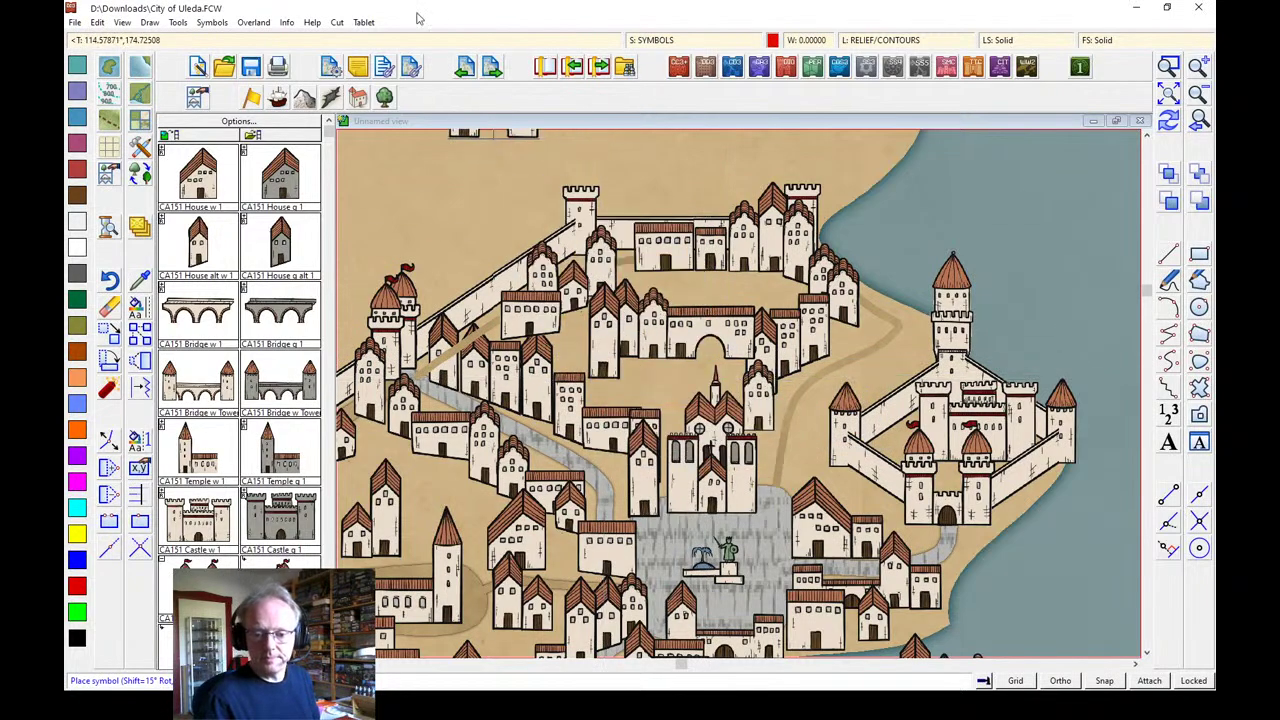
Sort all the symbols in the map
{"action": "left_click", "coordinate": [212, 22]}
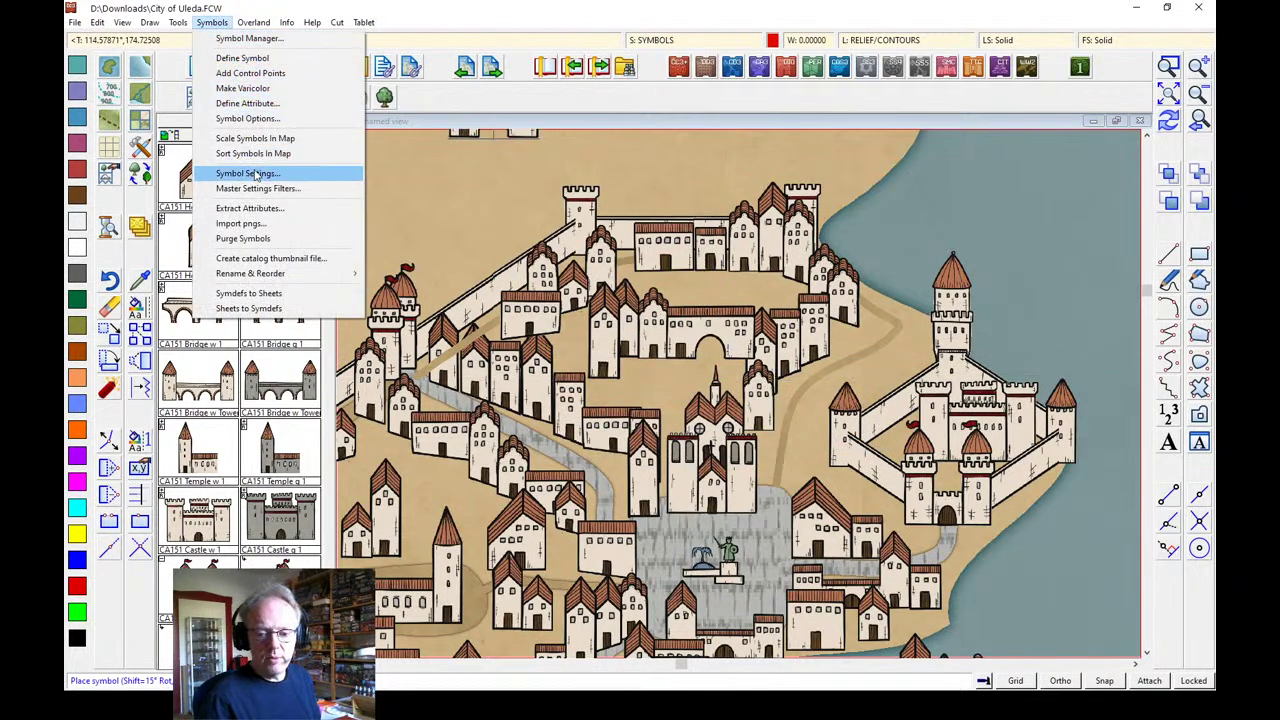
{"action": "mouse_move", "coordinate": [255, 278]}
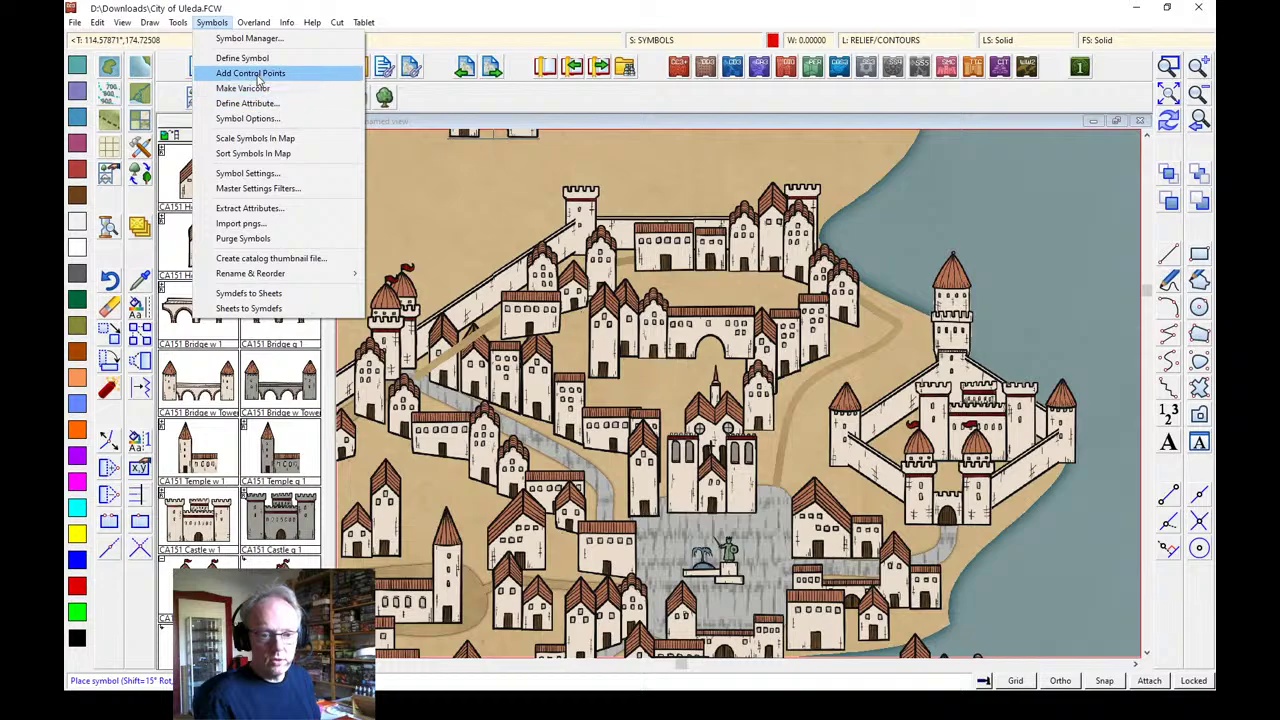
{"action": "left_click", "coordinate": [255, 153]}
{"action": "right_click", "coordinate": [457, 200]}
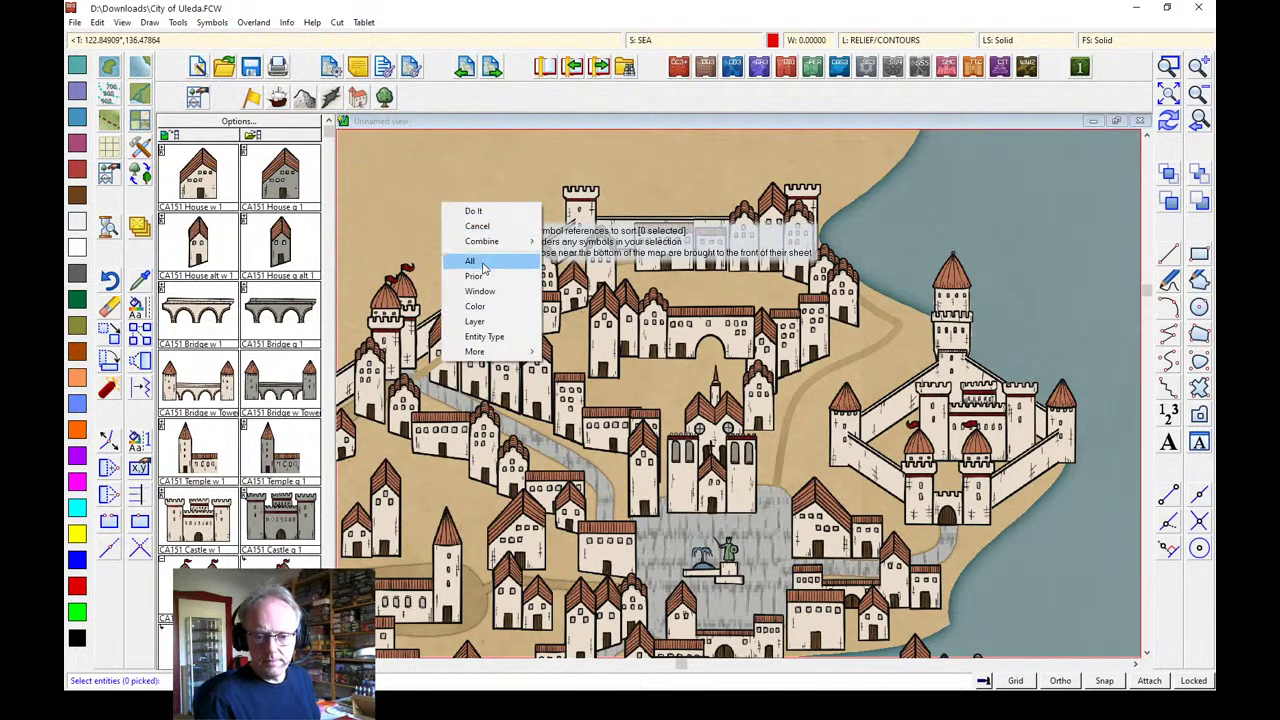
{"action": "left_click", "coordinate": [510, 208]}
{"action": "key", "text": "Return"}
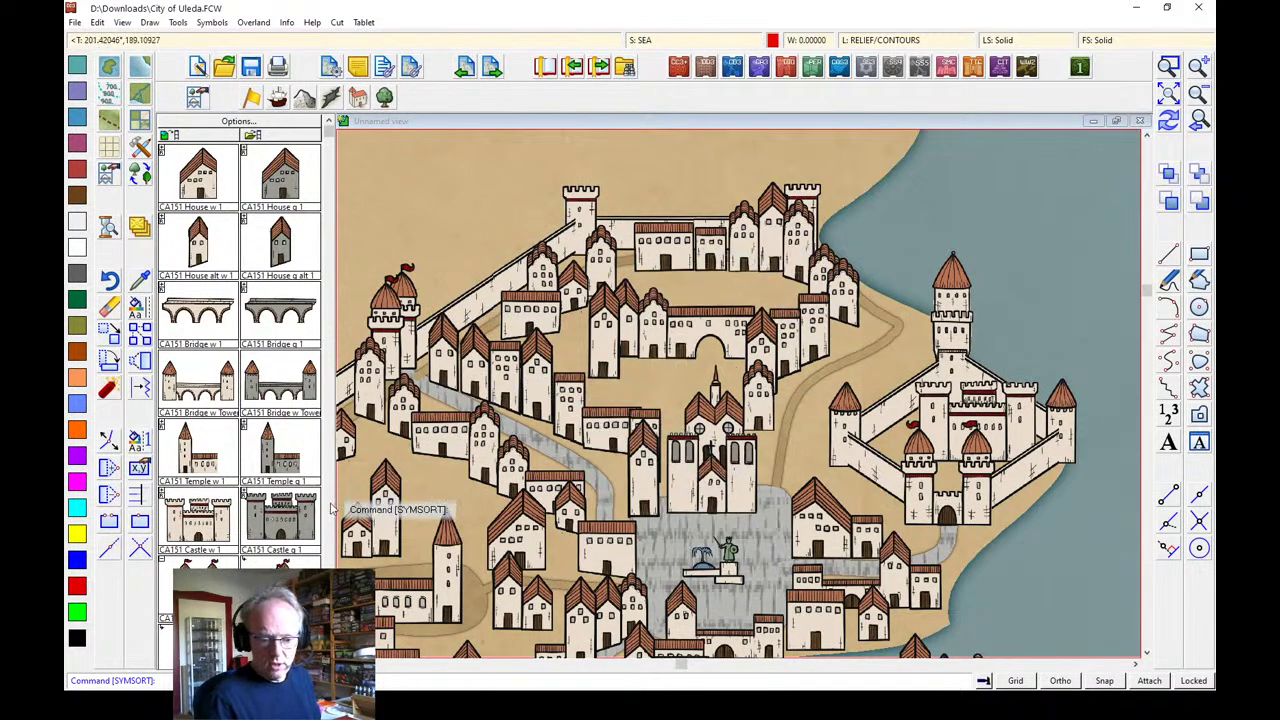
Place a white cross behind the cathedral and a fountain between the arched building and the northern row of houses
{"action": "scroll", "coordinate": [331, 509], "scroll_direction": "down", "scroll_amount": 5}
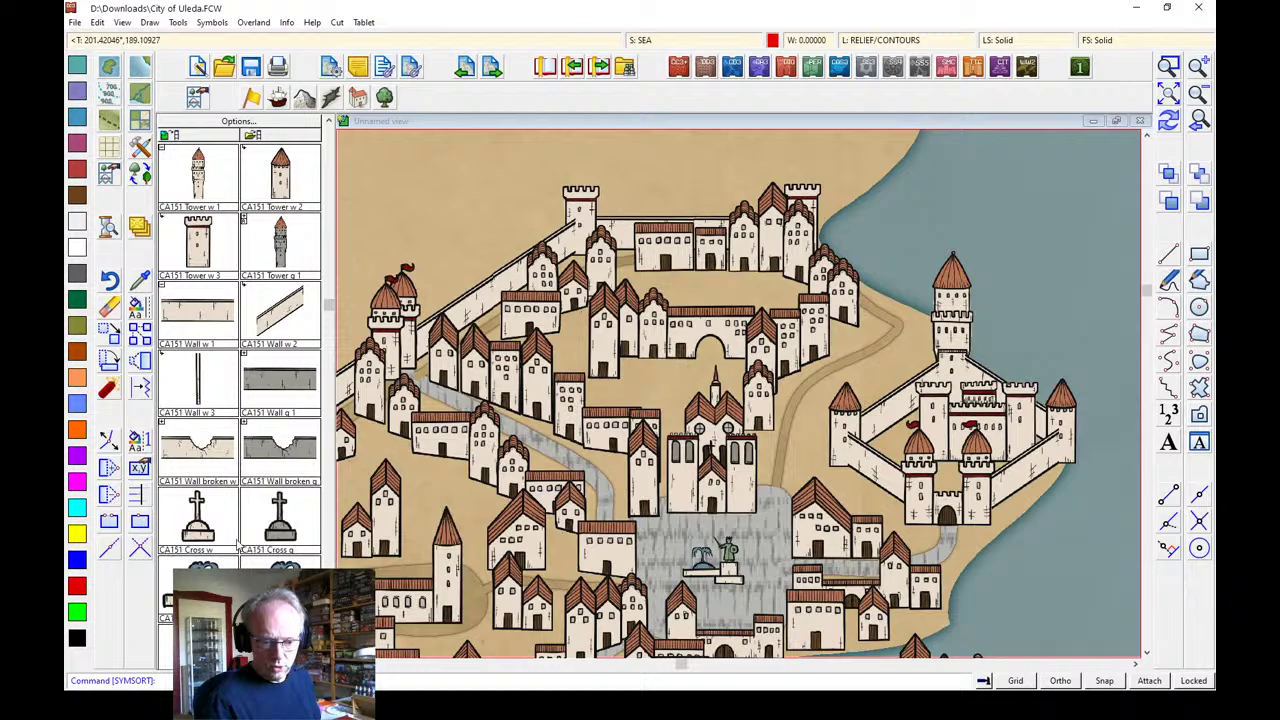
{"action": "left_click", "coordinate": [238, 540]}
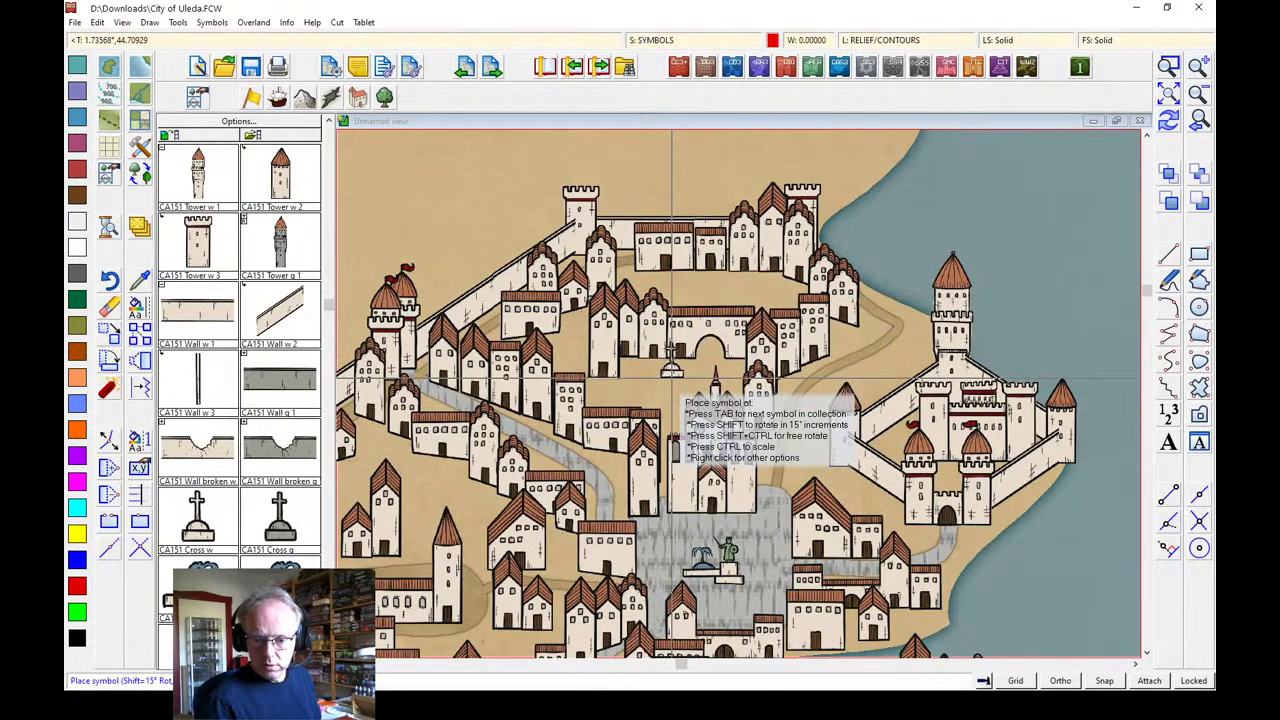
{"action": "left_click", "coordinate": [665, 375]}
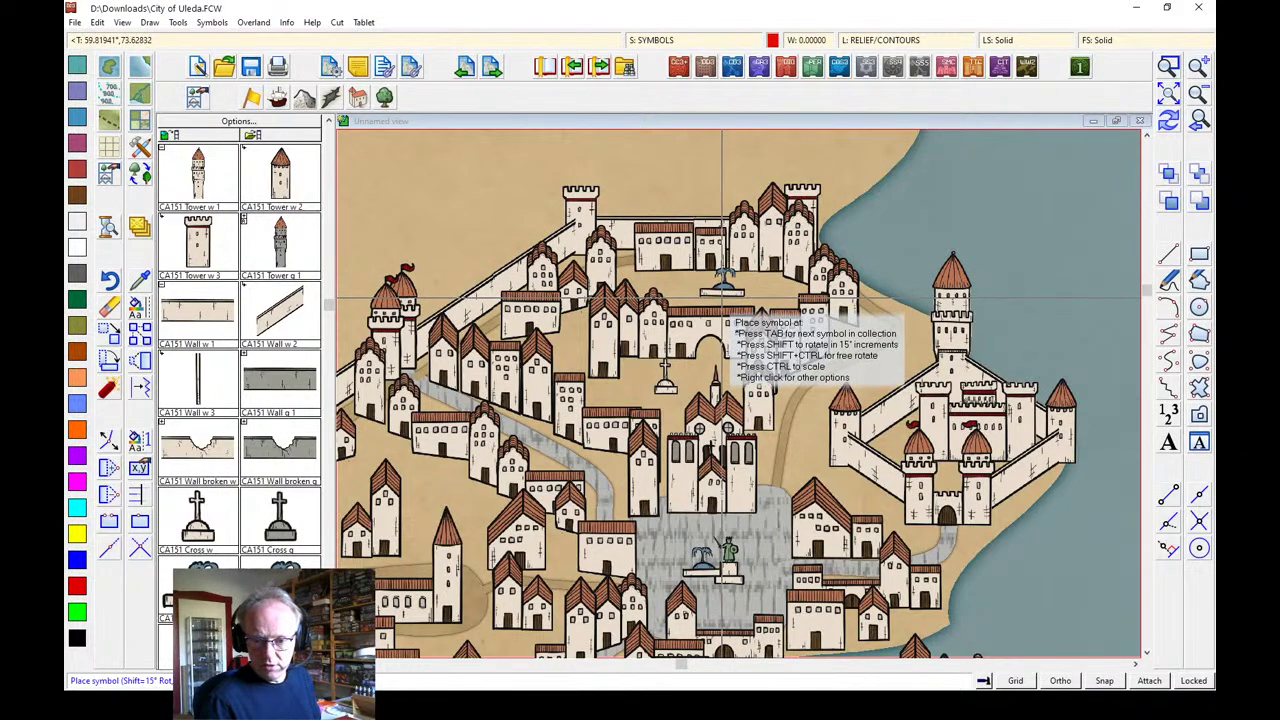
{"action": "left_click", "coordinate": [725, 285]}
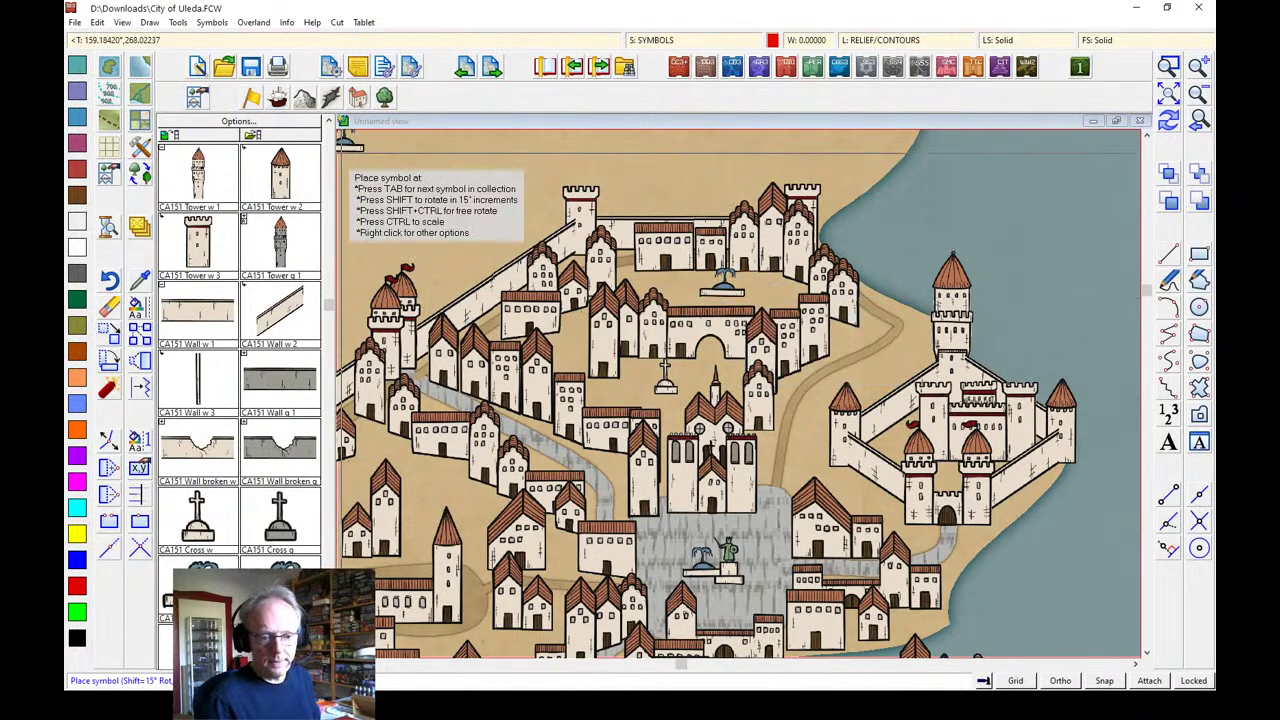
Place the CA151 Gallows 1 symbol on the open ground between the curved dirt road and the castle
{"action": "scroll", "coordinate": [240, 400], "scroll_direction": "down", "scroll_amount": 5}
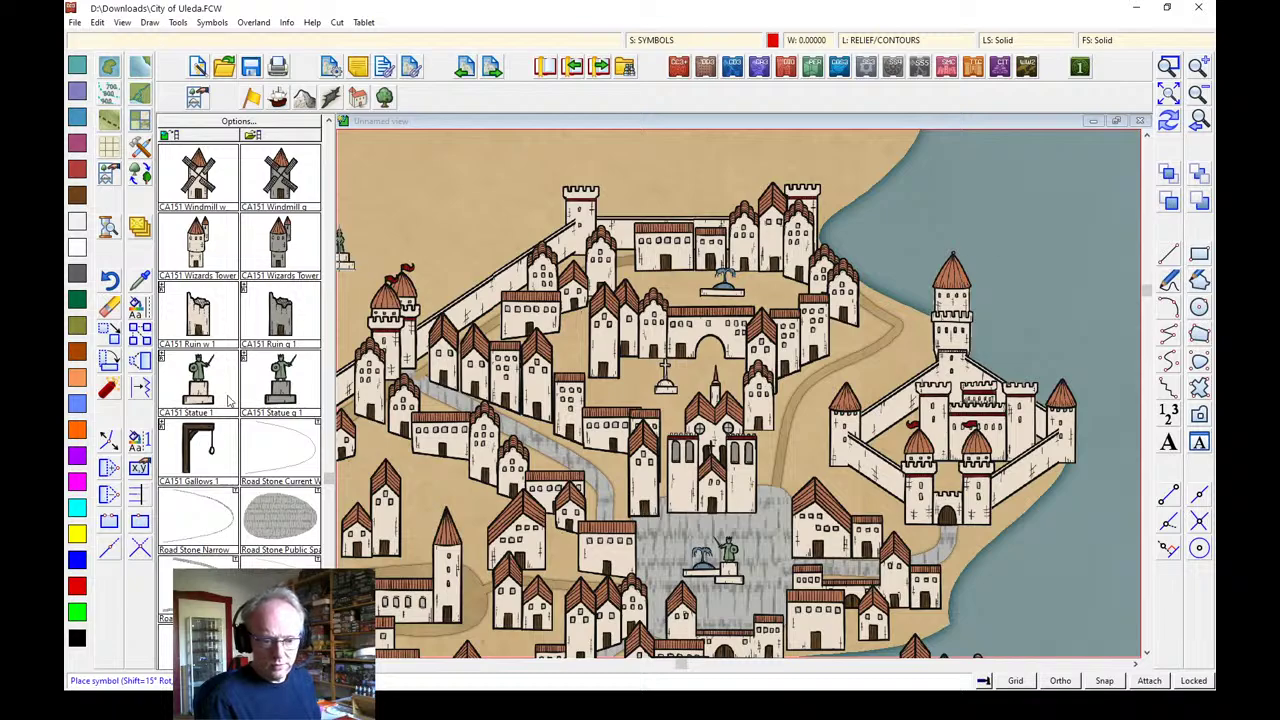
{"action": "left_click", "coordinate": [197, 455]}
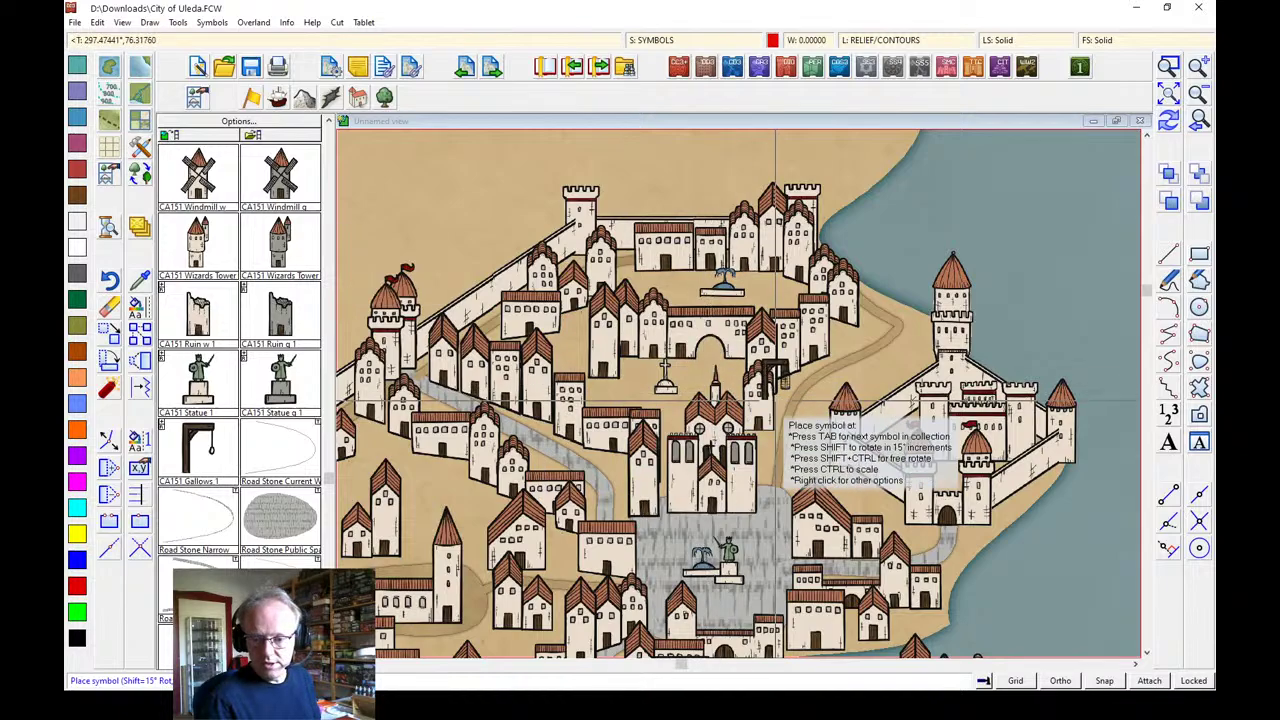
{"action": "left_click", "coordinate": [887, 370]}
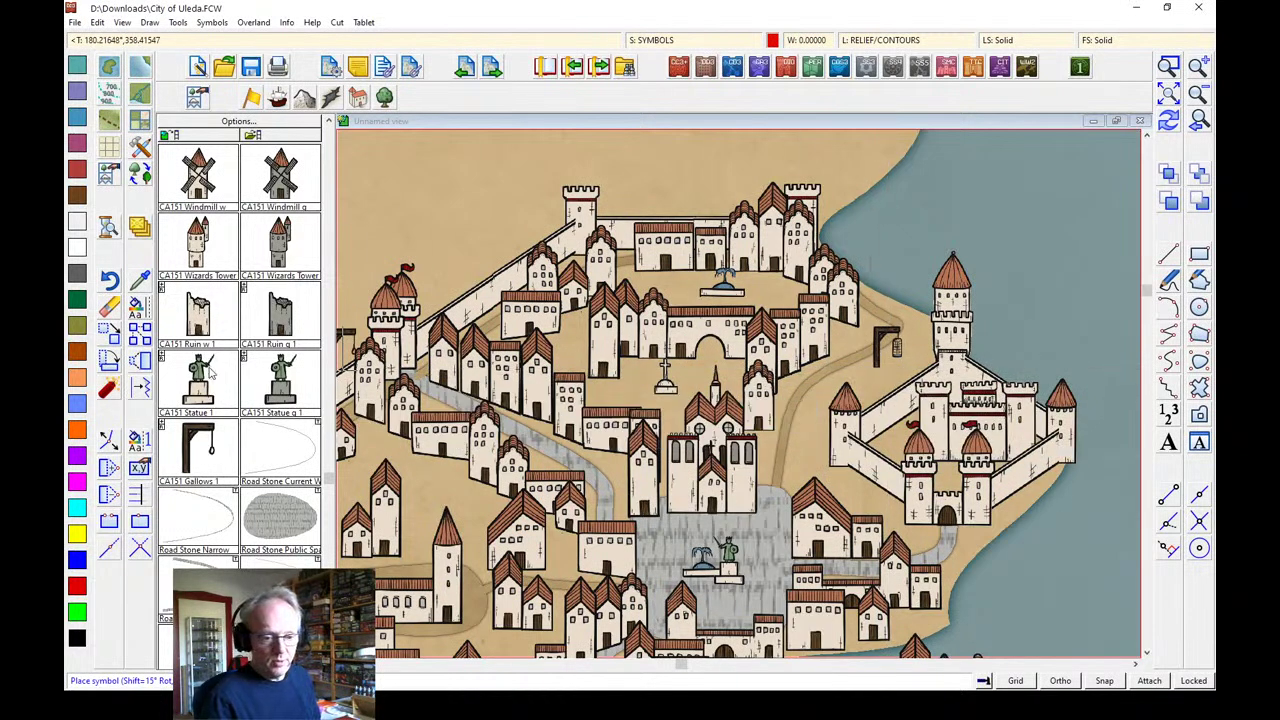
{"action": "scroll", "coordinate": [326, 190], "scroll_direction": "up", "scroll_amount": 5}
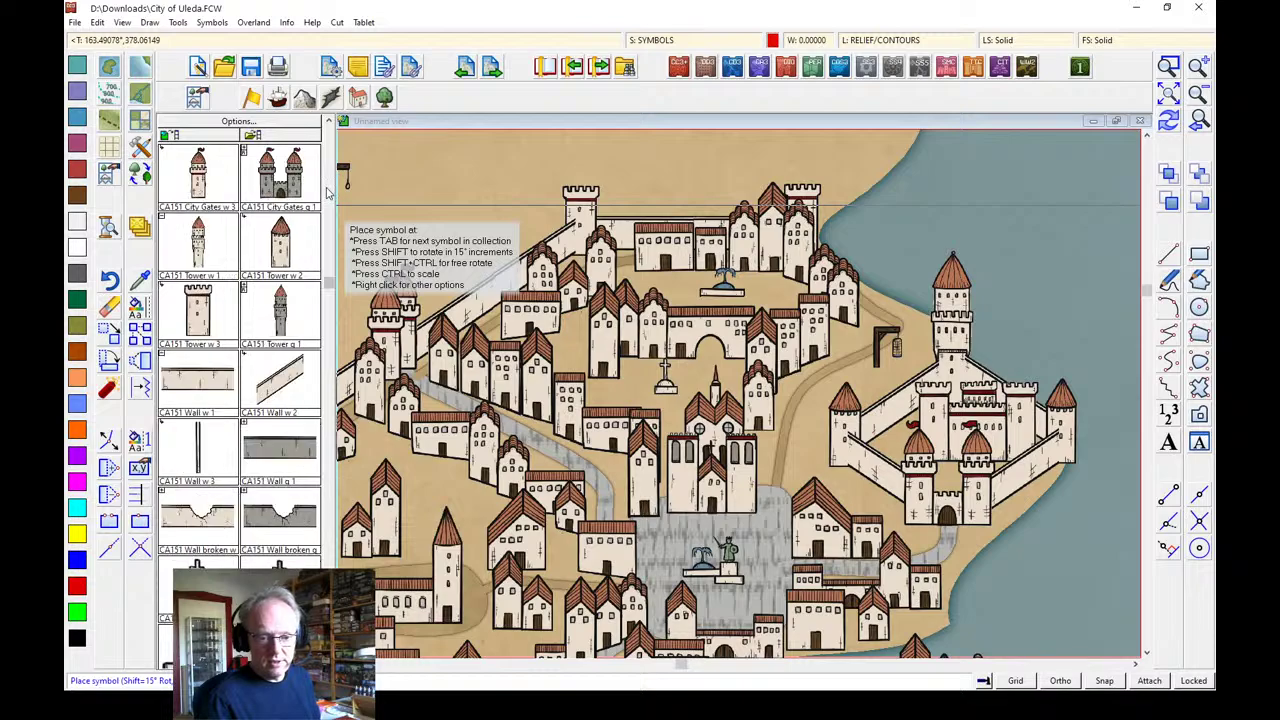
Place a small house between the curved dirt road and the castle wall
{"action": "scroll", "coordinate": [328, 173], "scroll_direction": "up", "scroll_amount": 5}
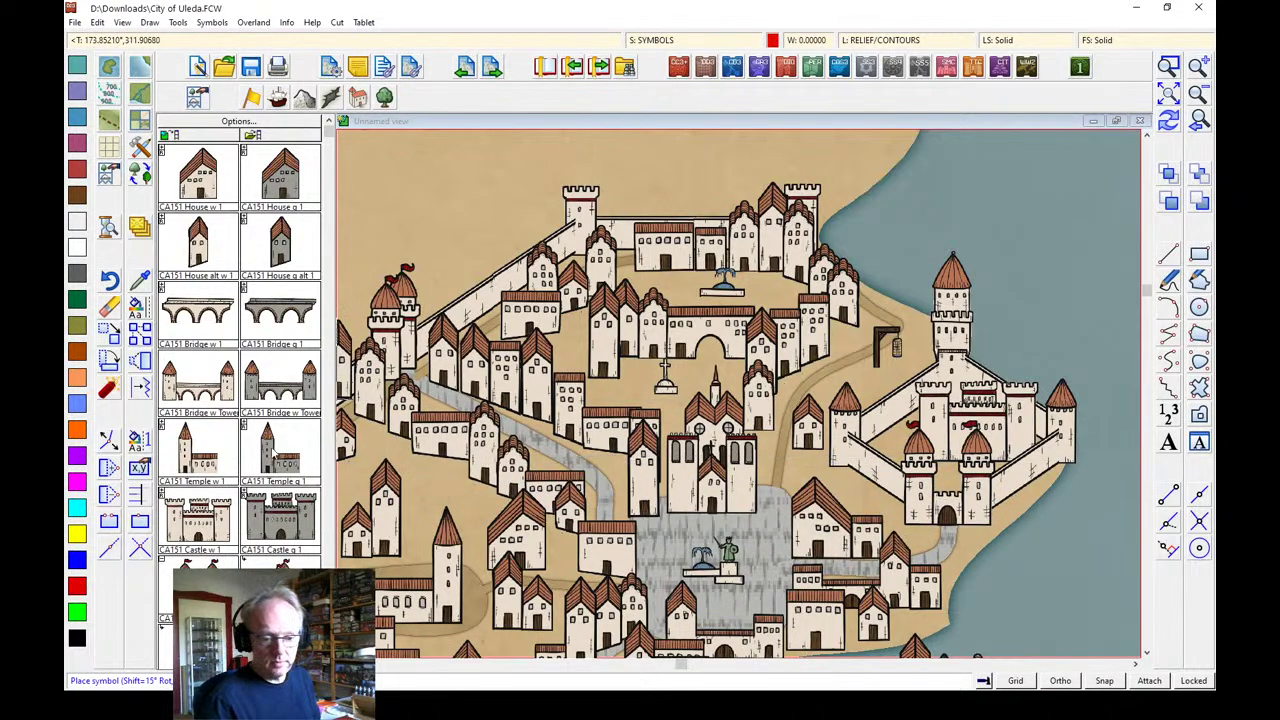
{"action": "scroll", "coordinate": [318, 562], "scroll_direction": "down", "scroll_amount": 5}
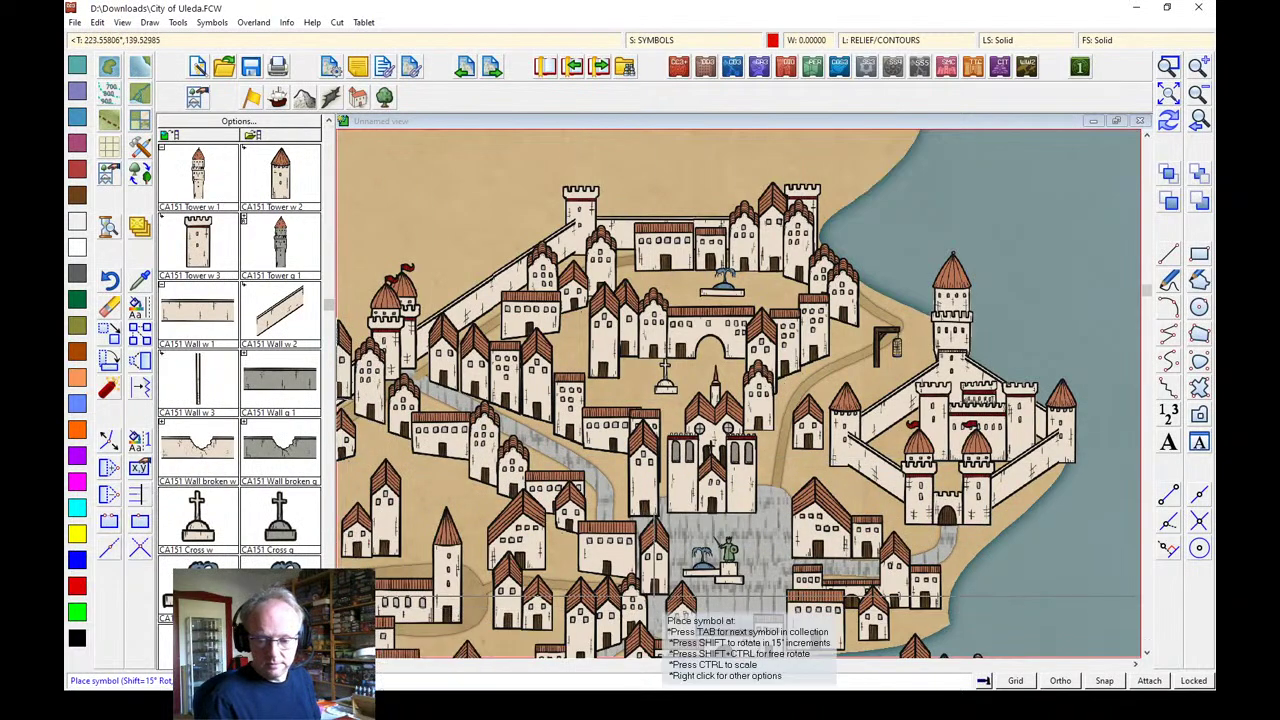
Draw a curved dirt road in the southeast district from the stone street down to the southern city gate
{"action": "left_click", "coordinate": [1170, 93]}
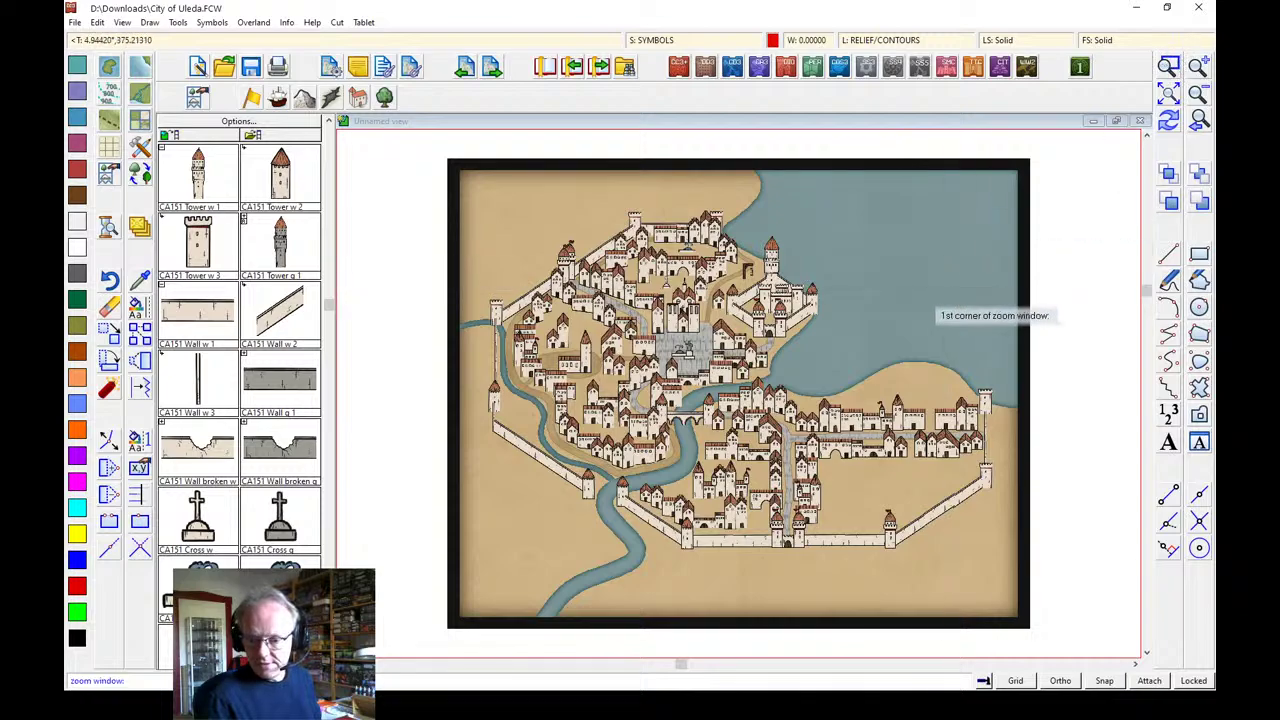
{"action": "left_click", "coordinate": [730, 350]}
{"action": "left_click", "coordinate": [1002, 569]}
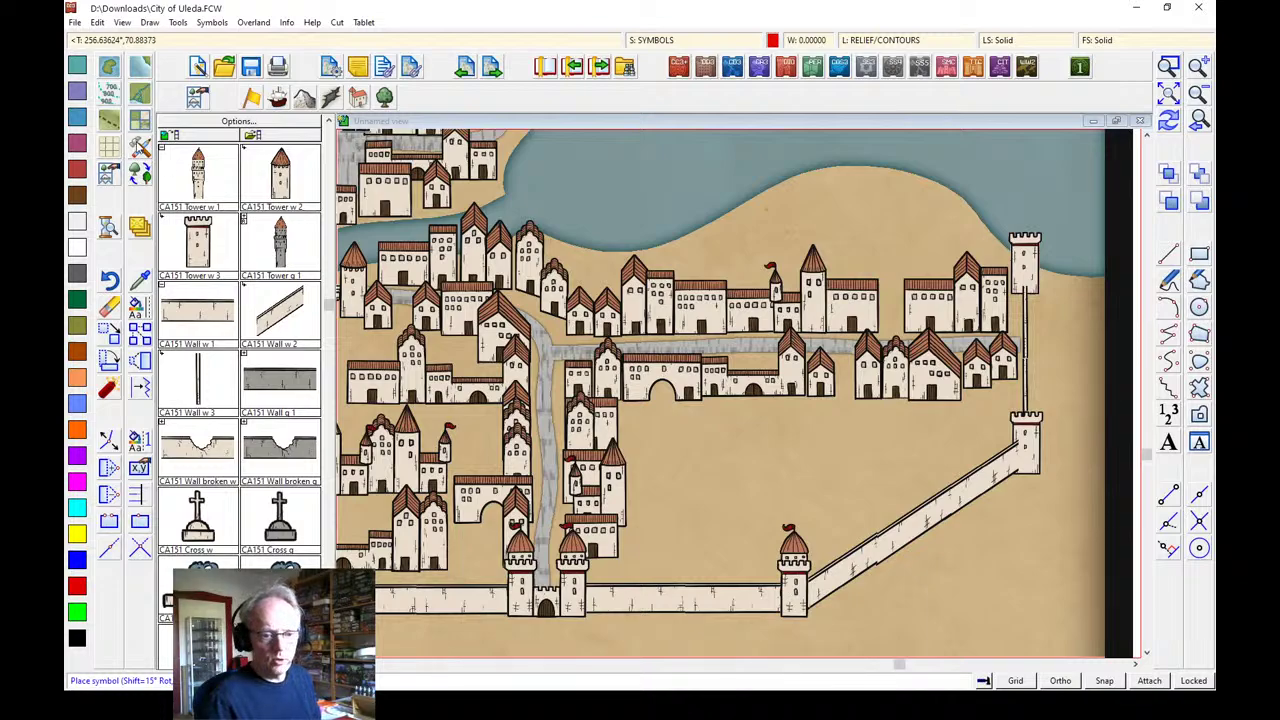
{"action": "left_click", "coordinate": [140, 148]}
{"action": "left_click", "coordinate": [818, 470]}
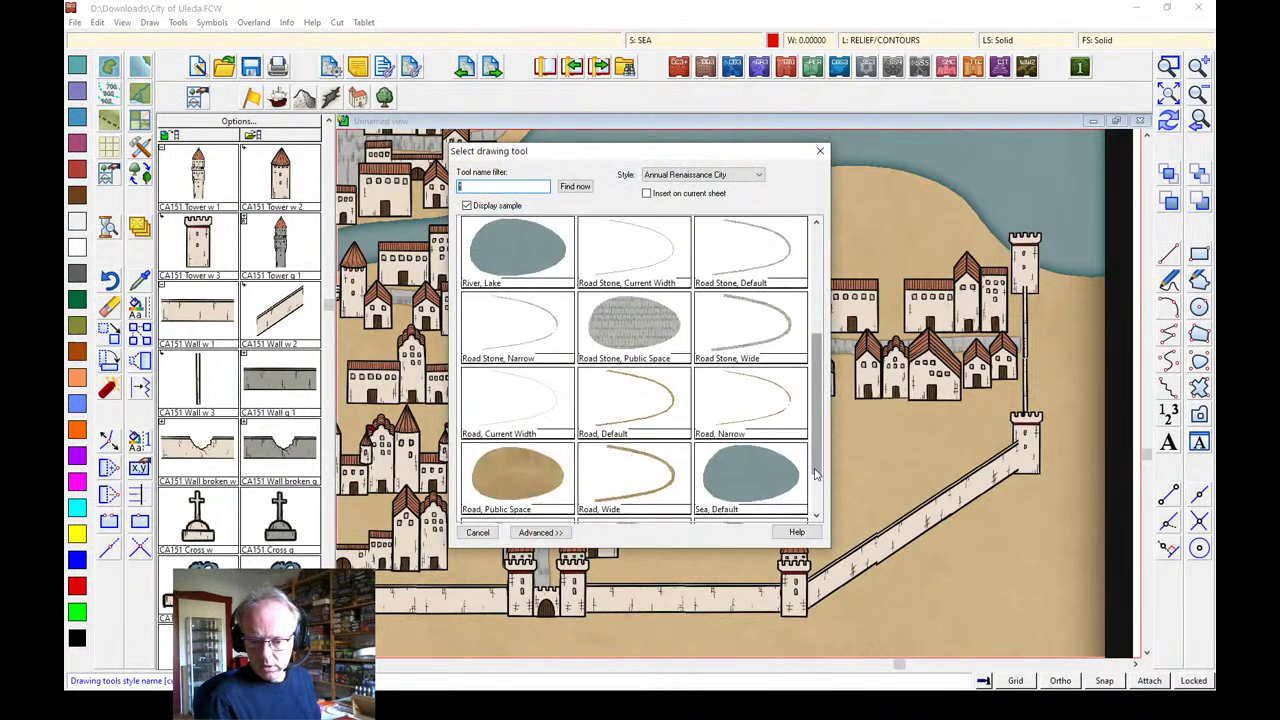
{"action": "left_click", "coordinate": [818, 475]}
{"action": "left_click", "coordinate": [633, 343]}
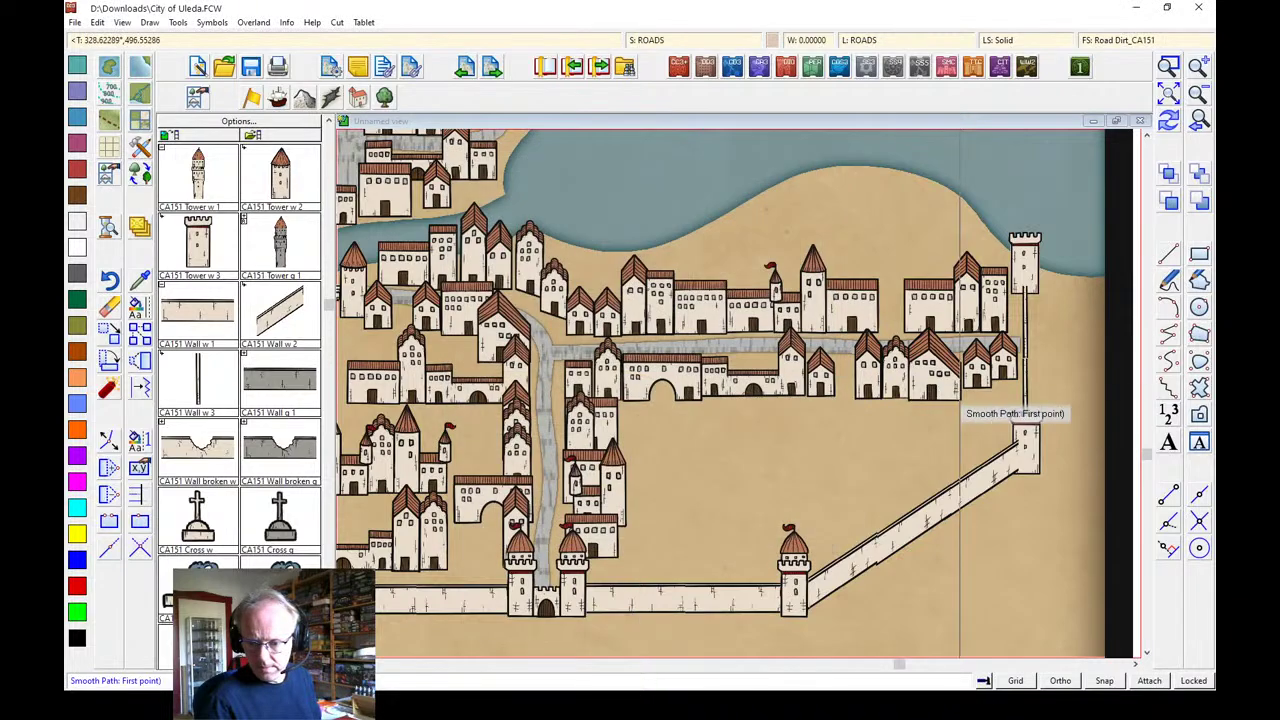
{"action": "left_click", "coordinate": [843, 350]}
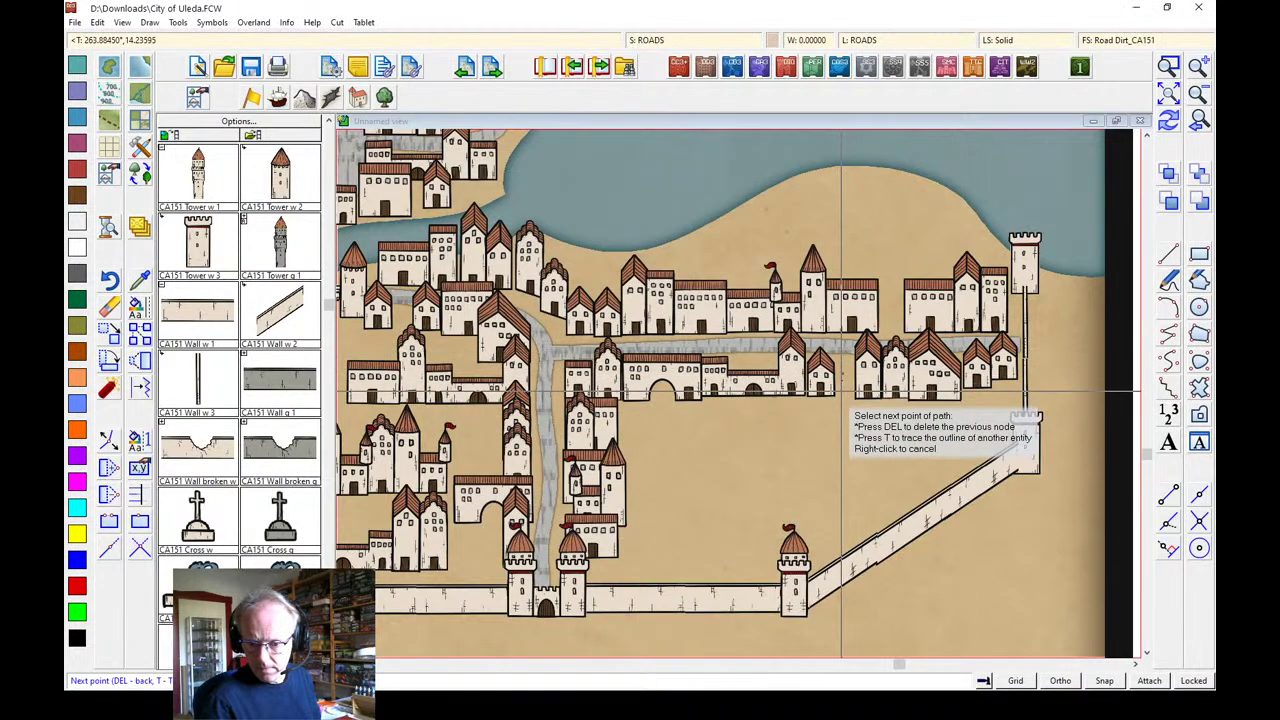
{"action": "left_click", "coordinate": [746, 510]}
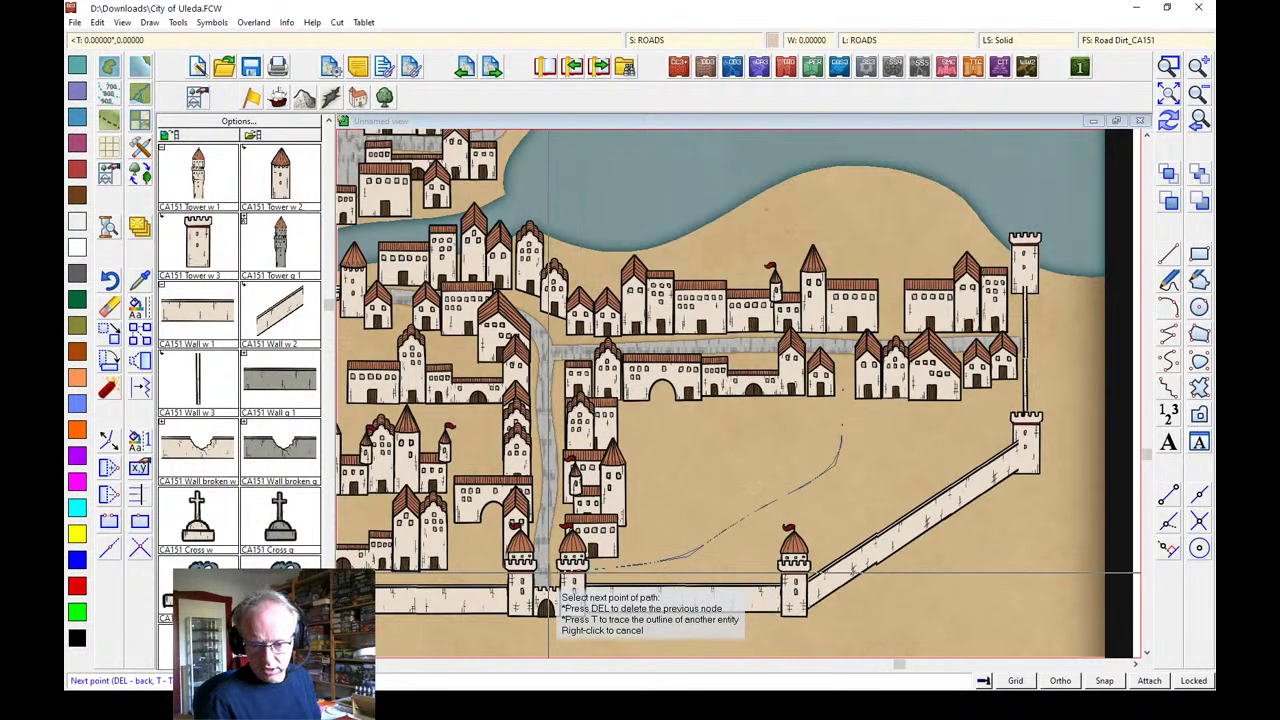
{"action": "left_click", "coordinate": [547, 572]}
{"action": "right_click", "coordinate": [547, 572]}
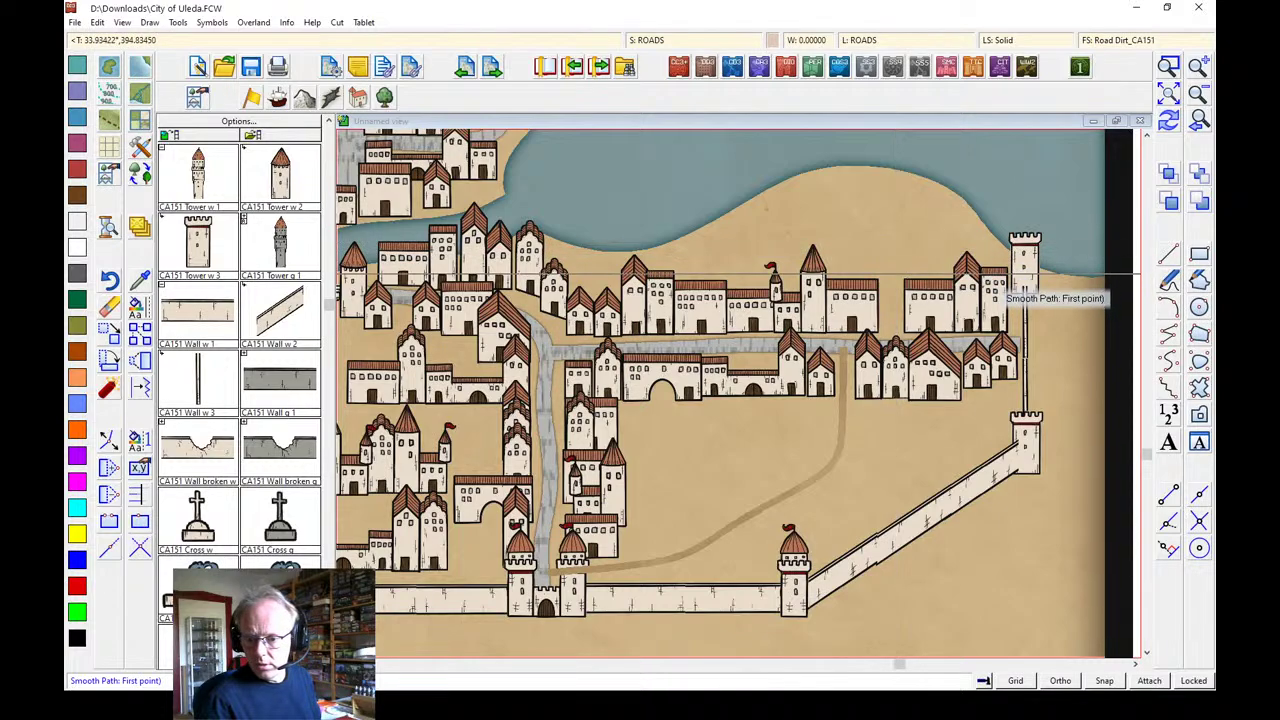
Draw a dirt road from the eastern stone street north around the headland and back west to the waterfront houses
{"action": "left_click", "coordinate": [896, 280]}
{"action": "left_click", "coordinate": [914, 242]}
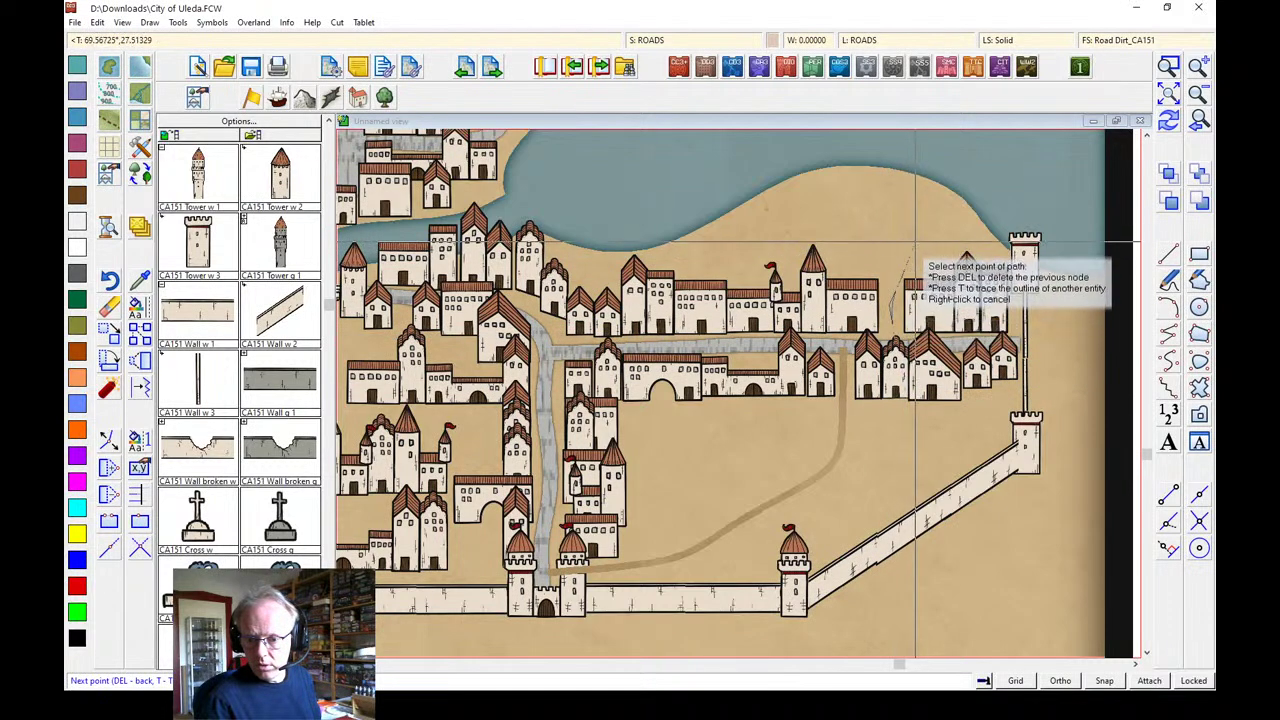
{"action": "left_click", "coordinate": [904, 204]}
{"action": "left_click", "coordinate": [869, 187]}
{"action": "left_click", "coordinate": [766, 209]}
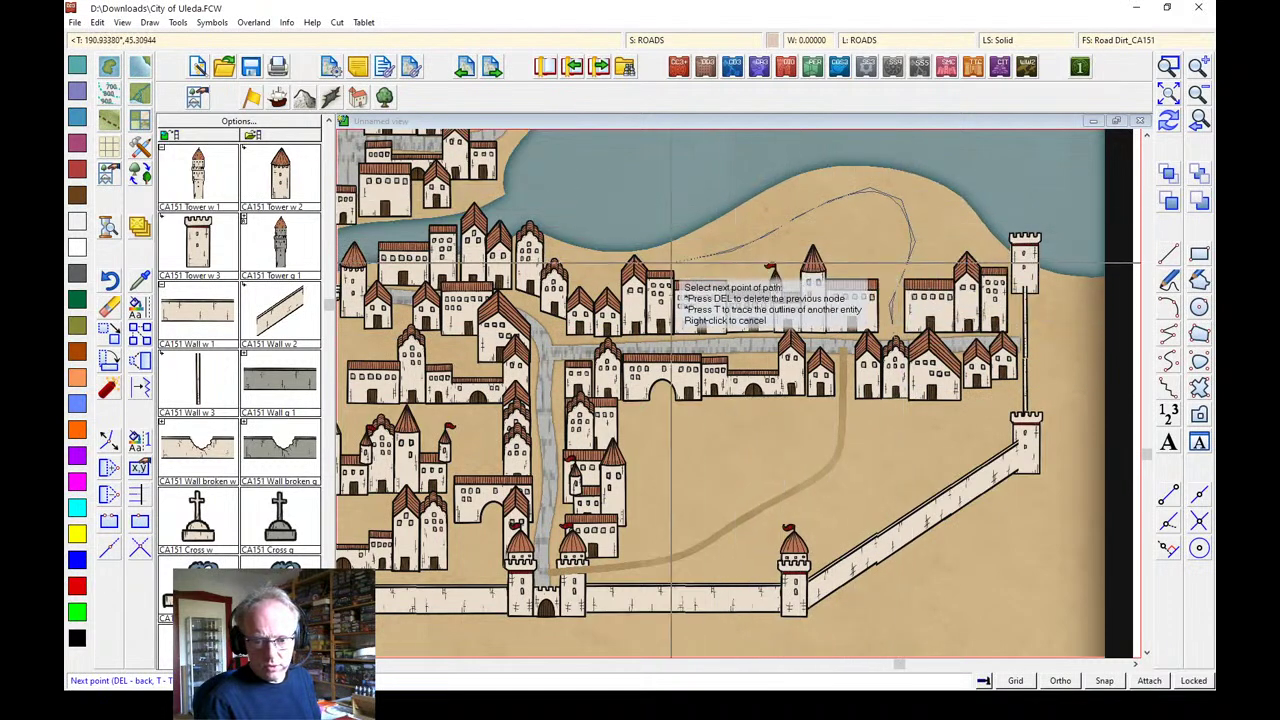
{"action": "left_click", "coordinate": [530, 248]}
{"action": "right_click", "coordinate": [536, 262]}
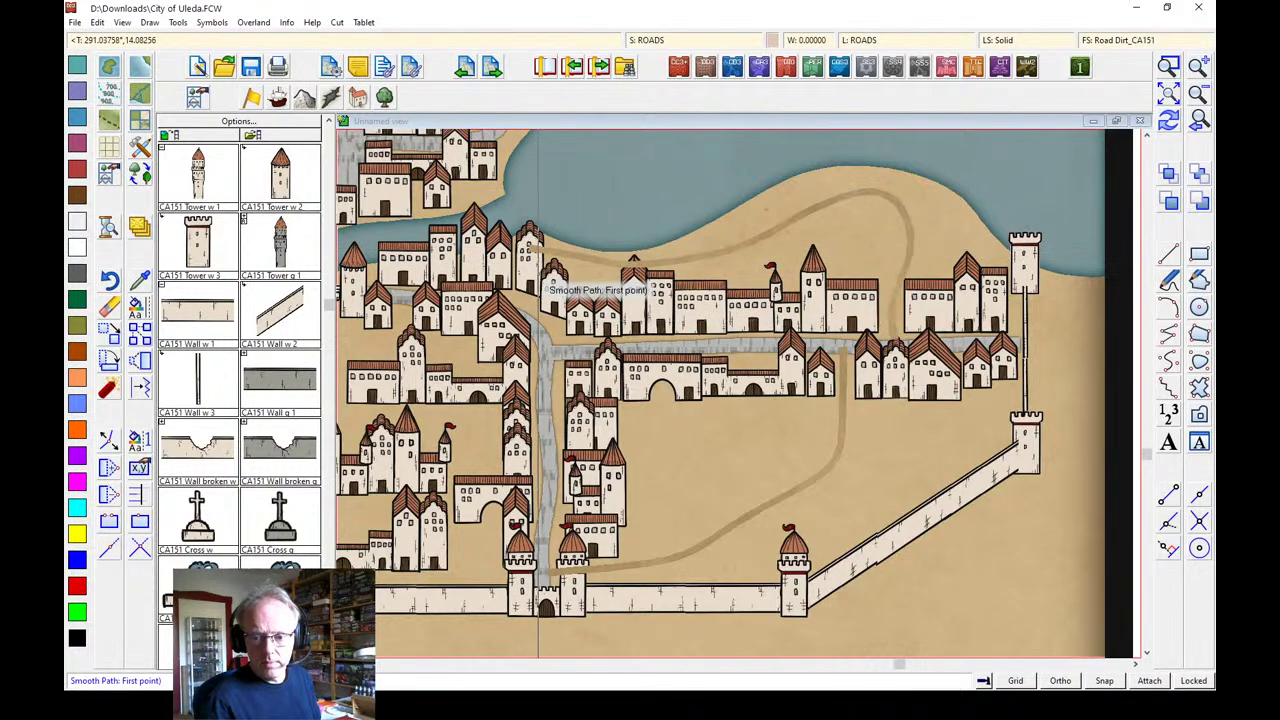
Use CA151 House w 1 to add buildings on both sides of the southeast dirt road, including an arched building and a towered house by the south wall
{"action": "scroll", "coordinate": [240, 300], "scroll_direction": "up", "scroll_amount": 3}
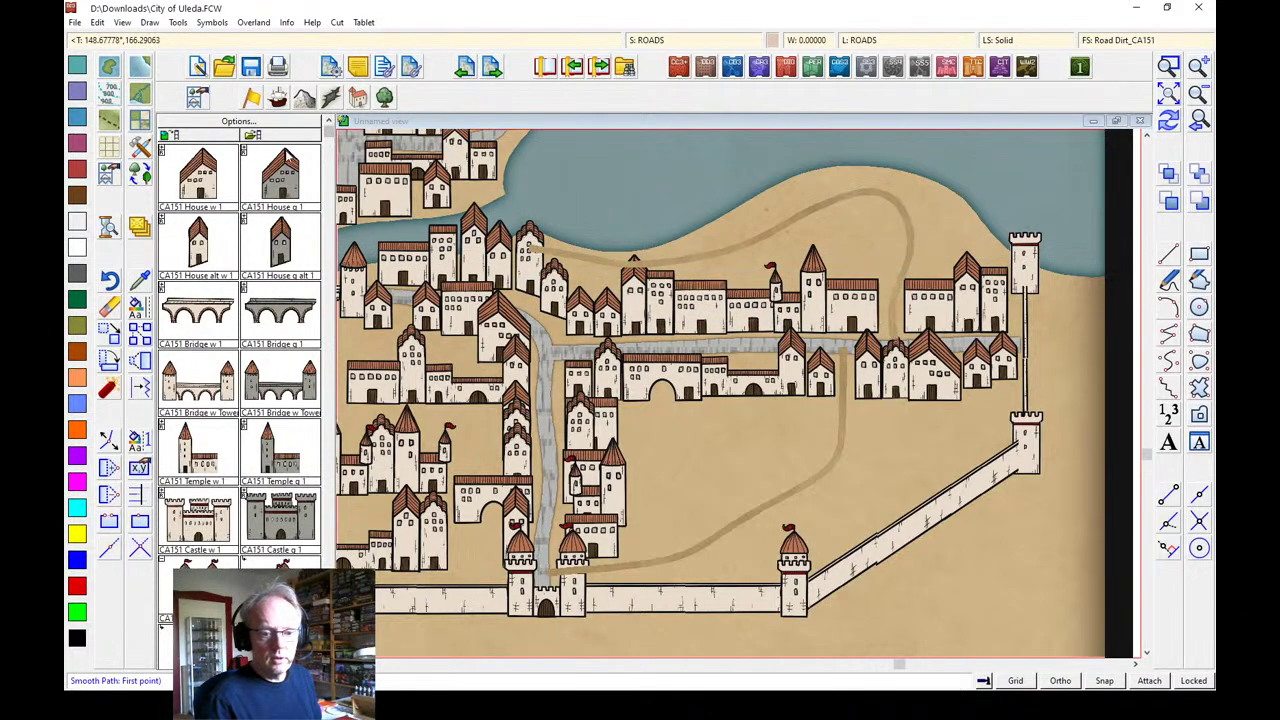
{"action": "left_click", "coordinate": [198, 175]}
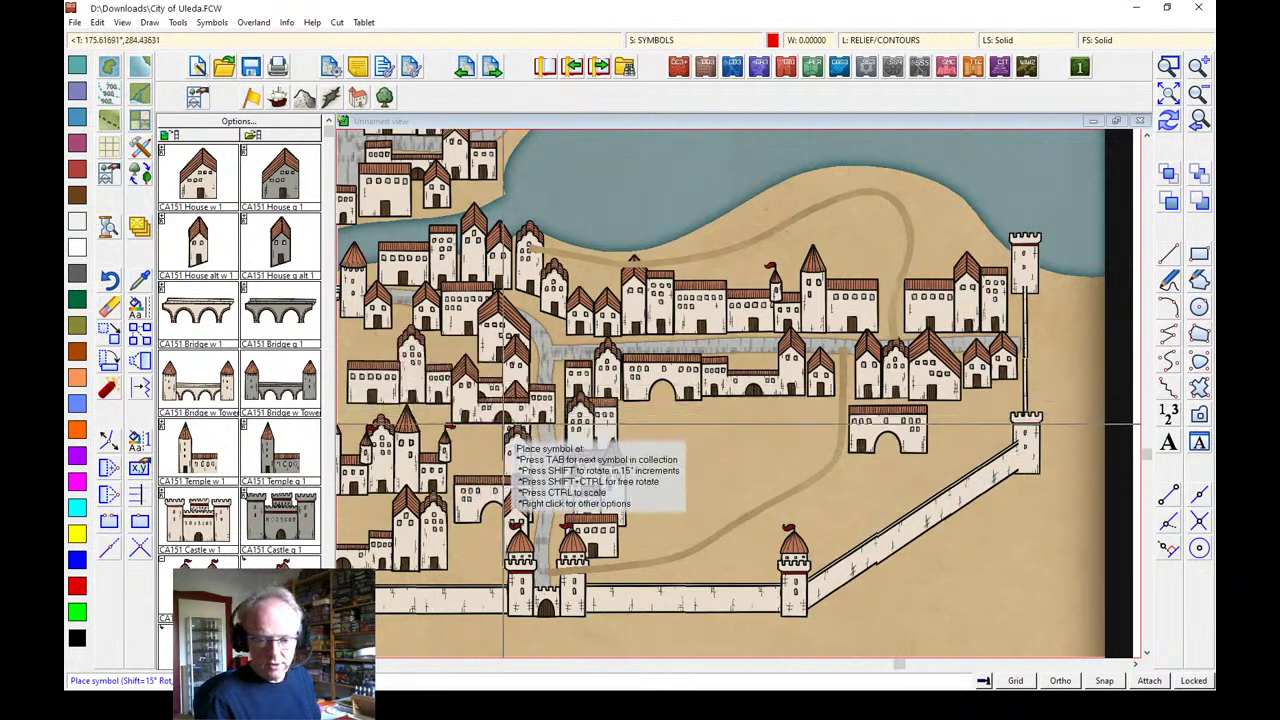
{"action": "left_click", "coordinate": [778, 453]}
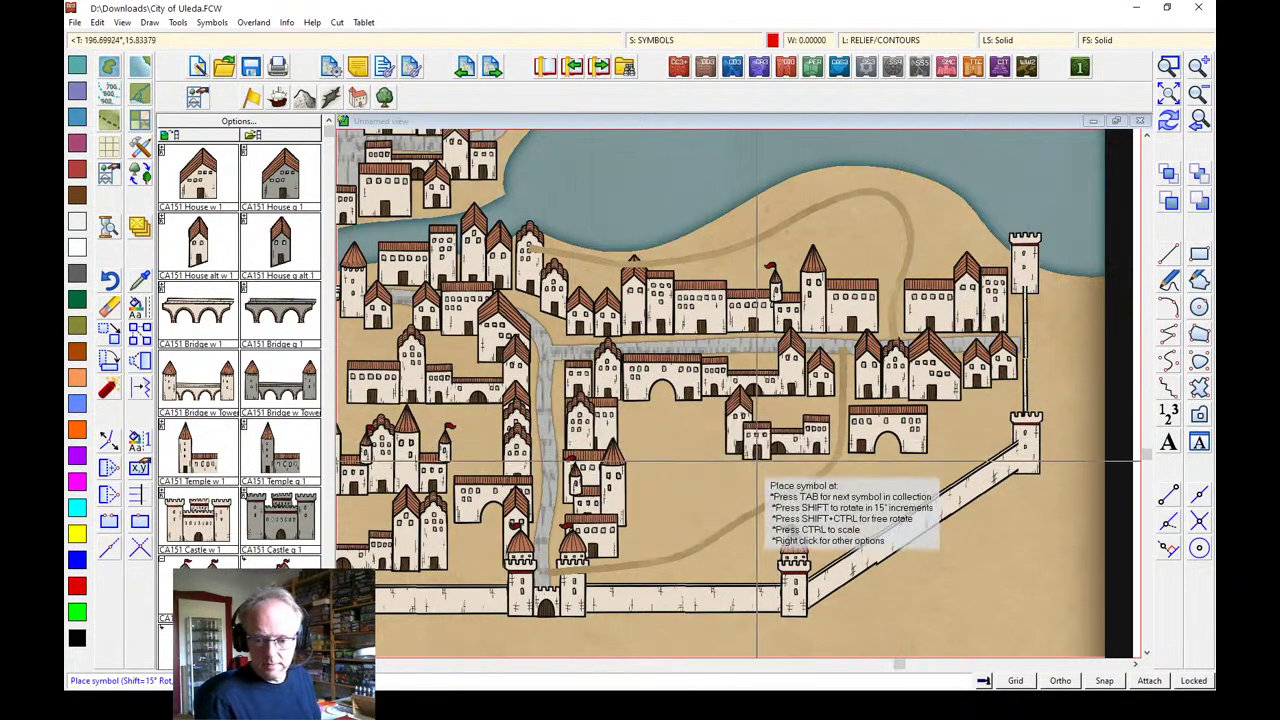
{"action": "left_click", "coordinate": [755, 492]}
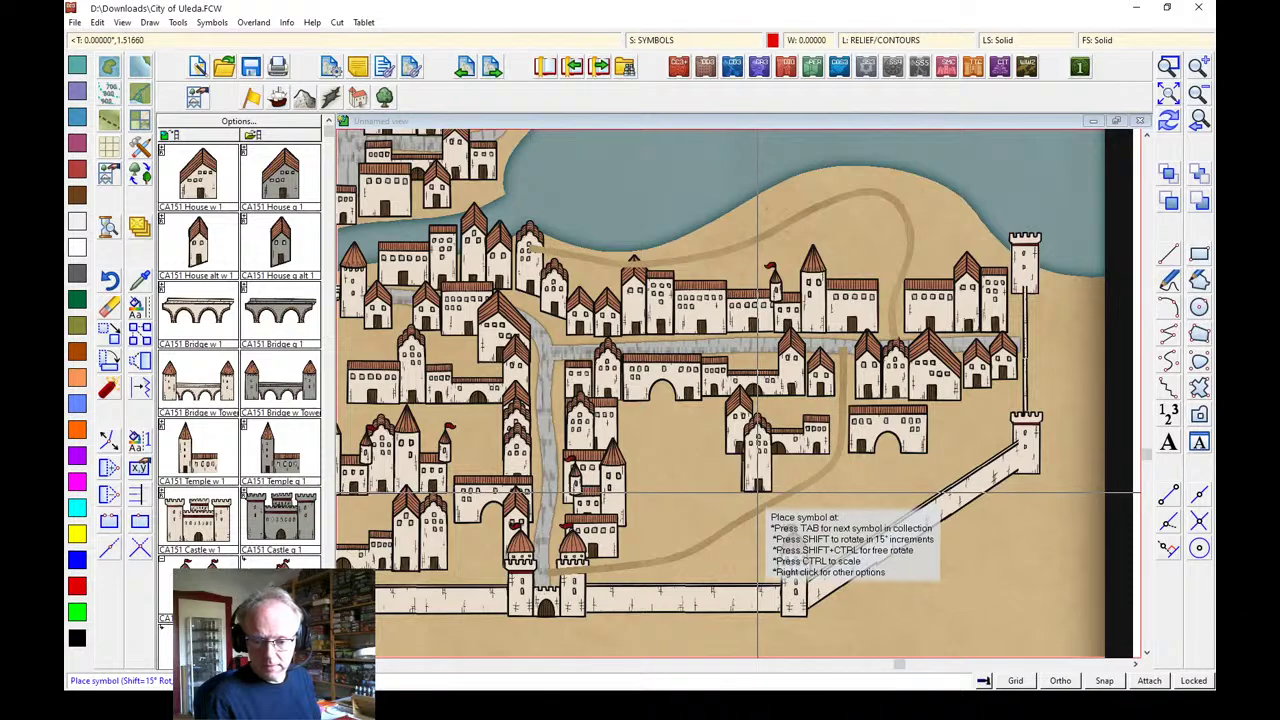
{"action": "left_click", "coordinate": [697, 492]}
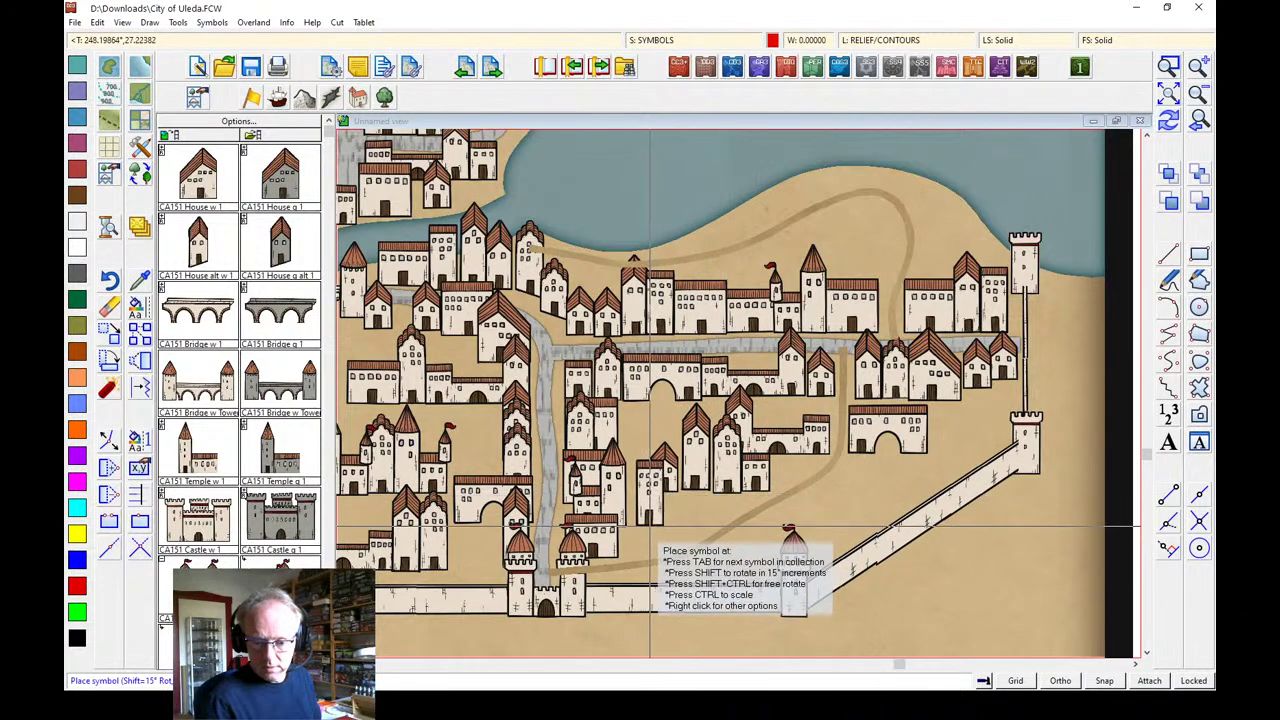
{"action": "left_click", "coordinate": [650, 516]}
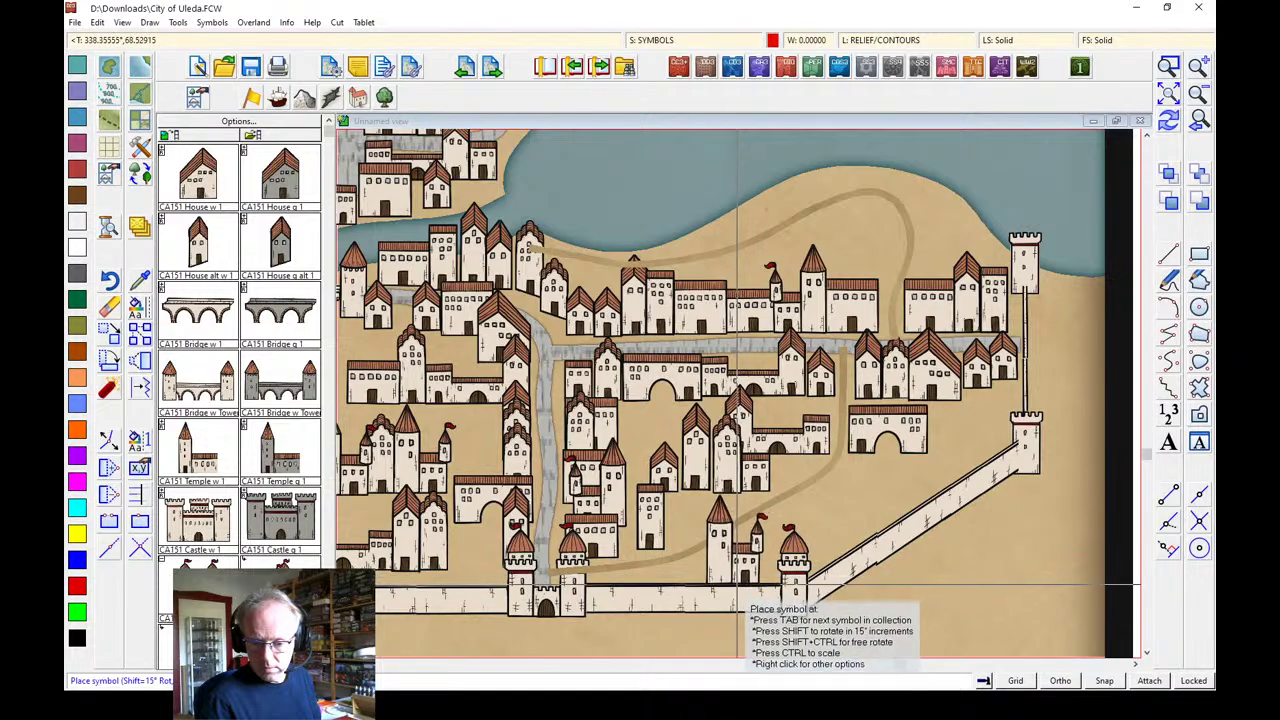
{"action": "left_click", "coordinate": [742, 594]}
Line the inside of the diagonal southeast wall with houses, using CA151 House w 1 and CA151 House alt w 1
{"action": "left_click", "coordinate": [919, 508]}
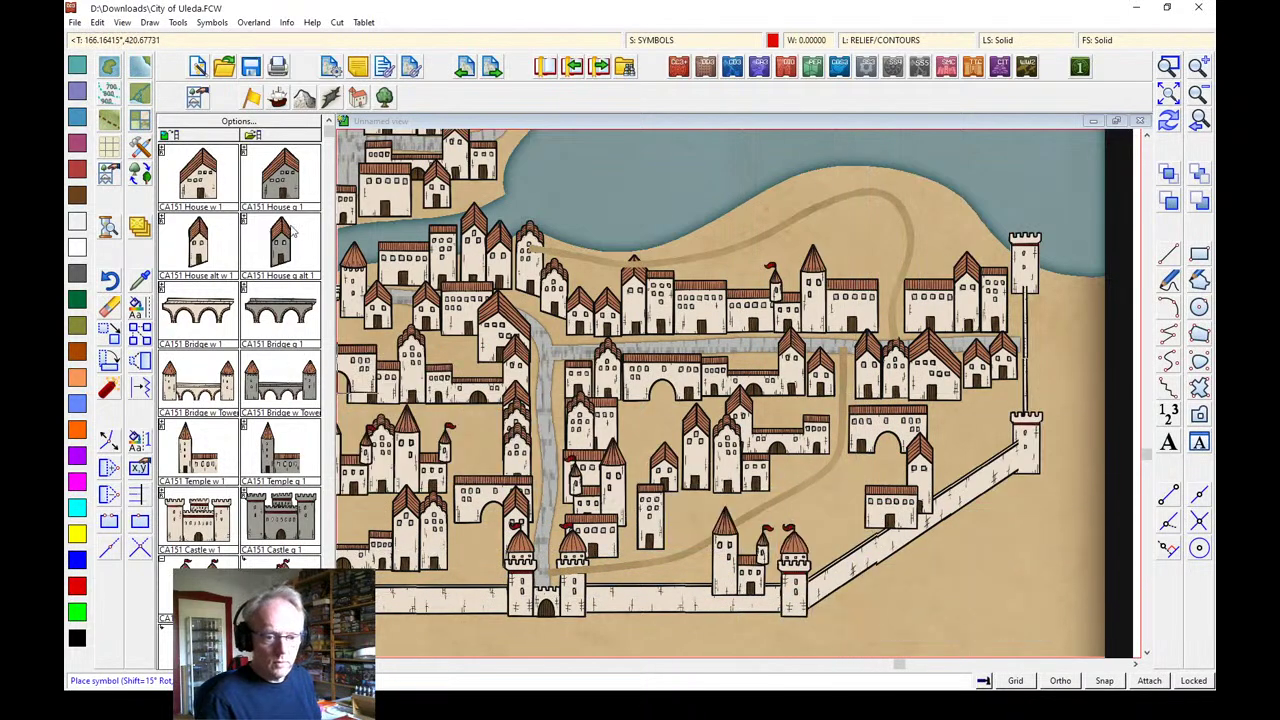
{"action": "left_click", "coordinate": [200, 258]}
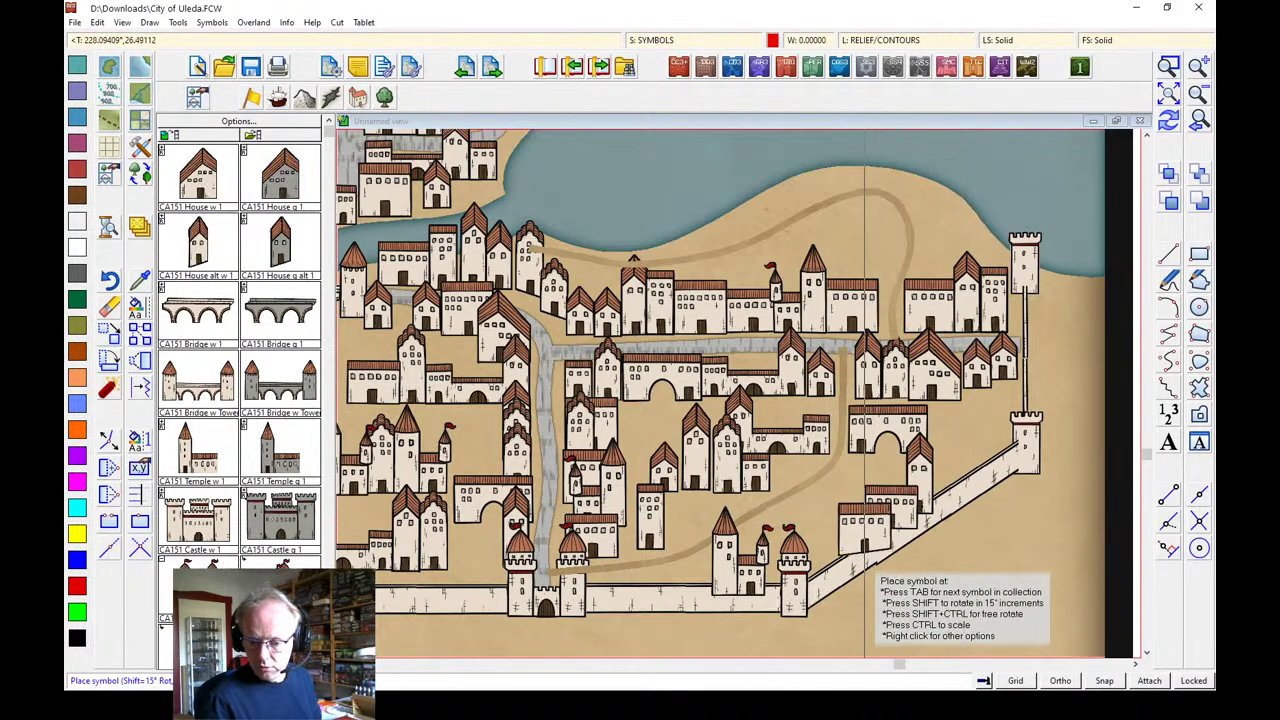
{"action": "left_click", "coordinate": [835, 576]}
{"action": "left_click", "coordinate": [817, 590]}
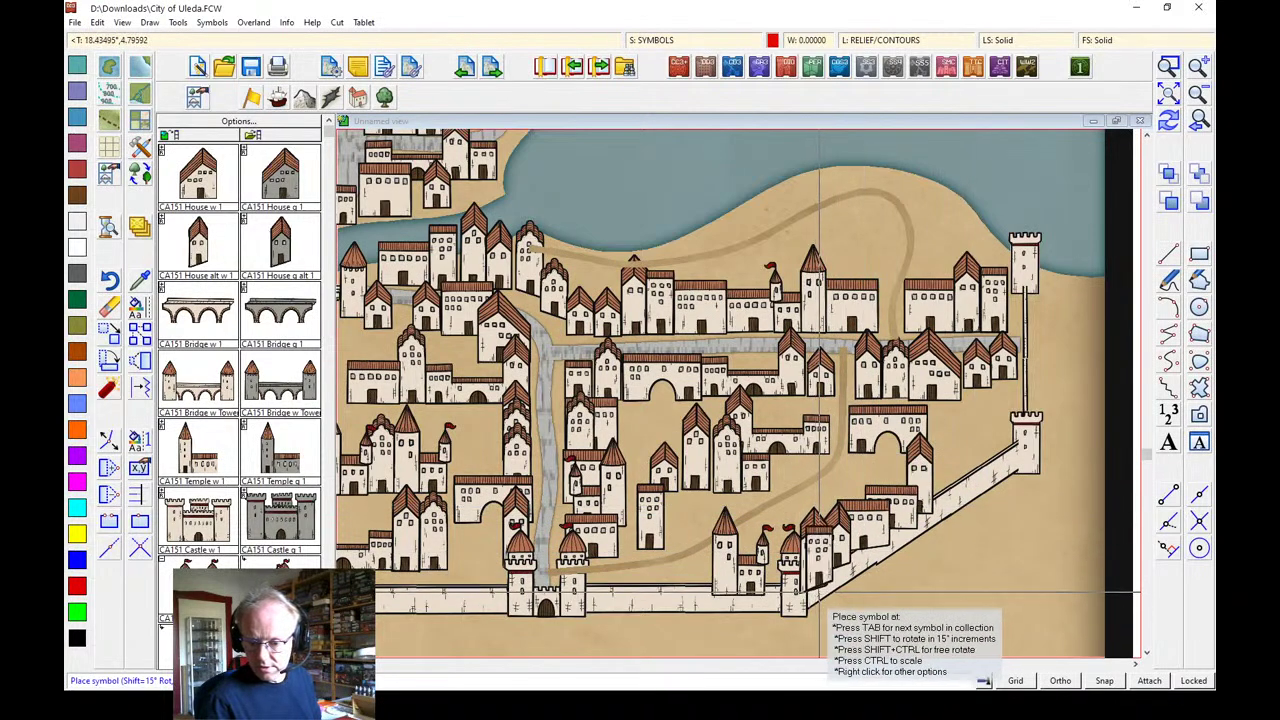
{"action": "left_click", "coordinate": [971, 472]}
{"action": "left_click", "coordinate": [946, 484]}
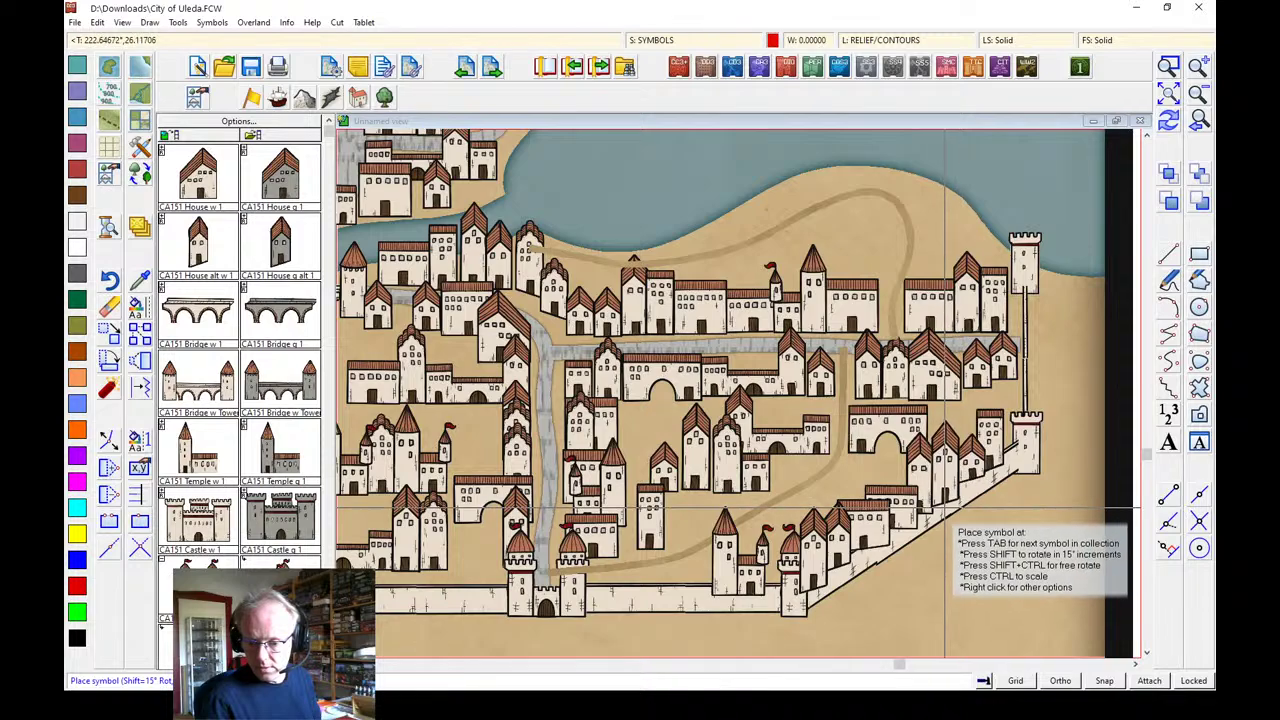
Try to sort all the map's symbols
{"action": "left_click", "coordinate": [211, 22]}
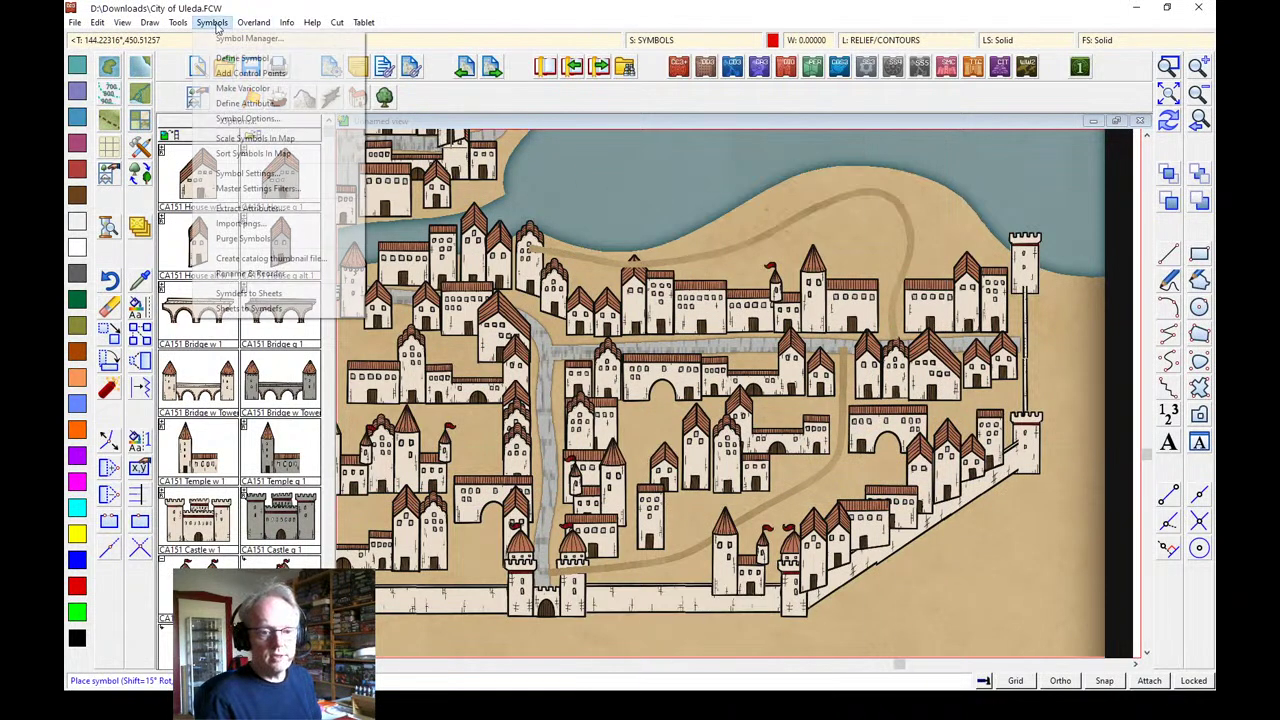
{"action": "left_click", "coordinate": [232, 158]}
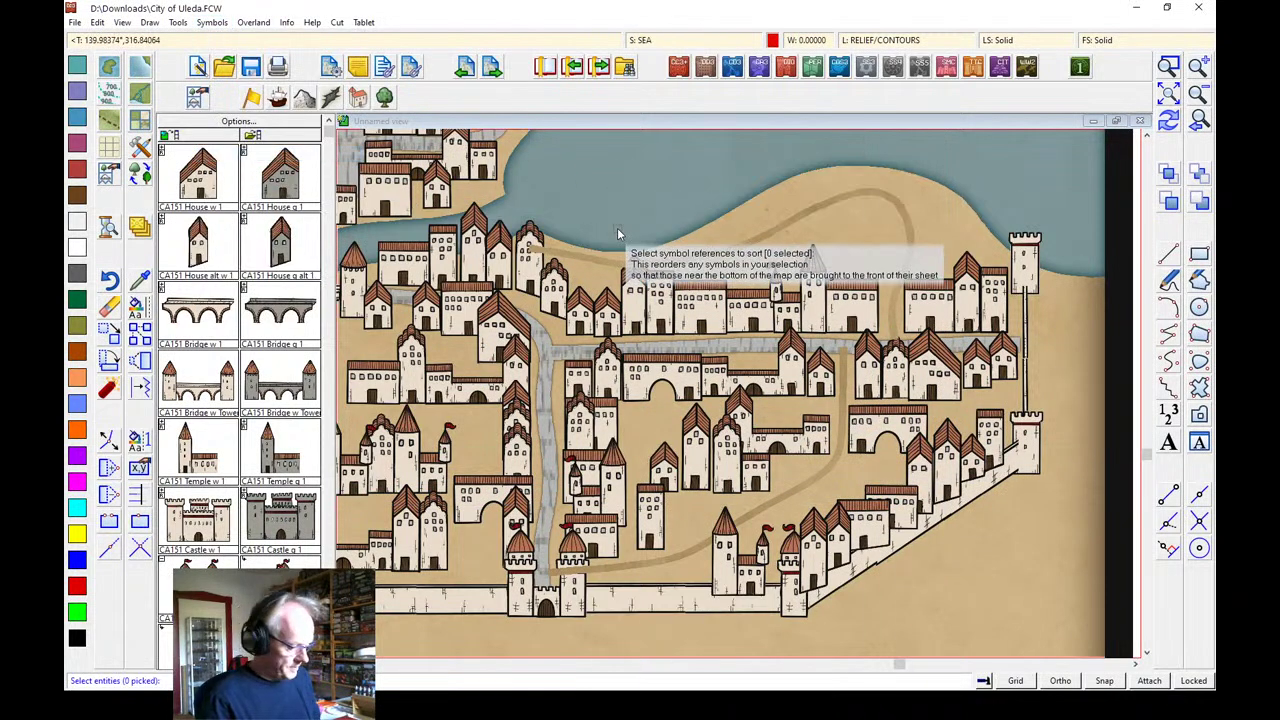
{"action": "right_click", "coordinate": [617, 228]}
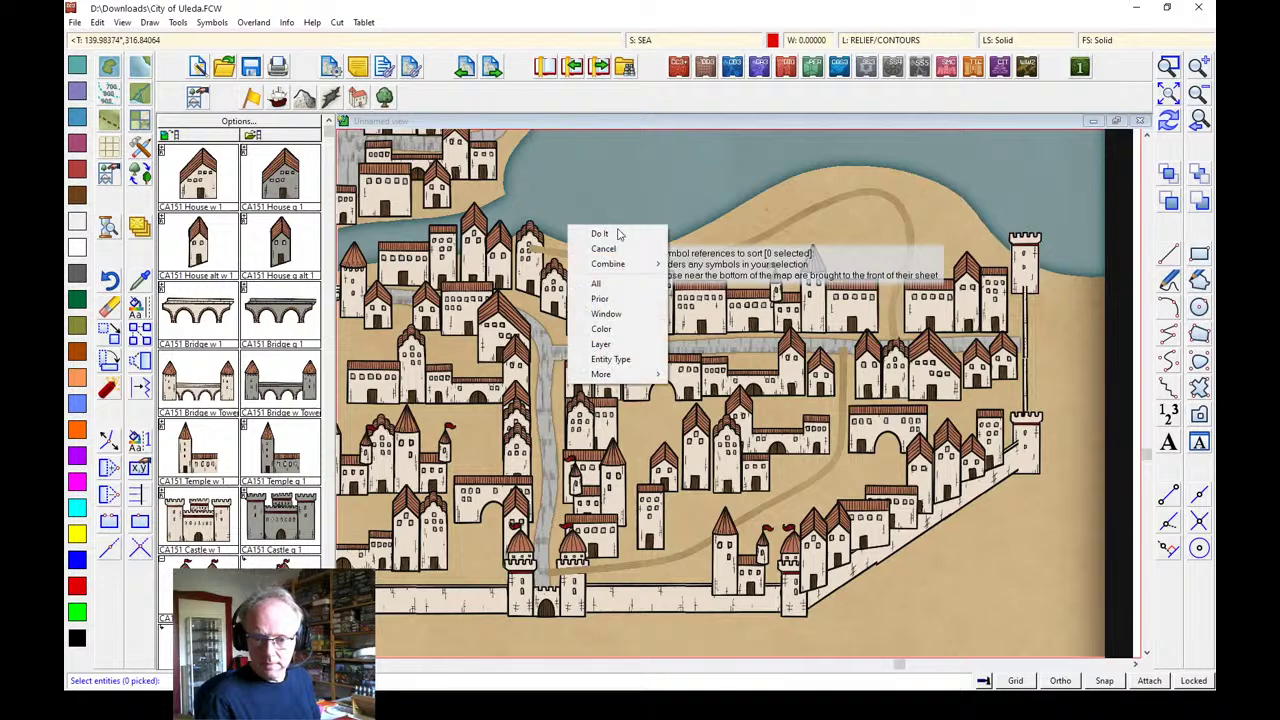
{"action": "left_click", "coordinate": [622, 285]}
{"action": "key", "text": "Return"}
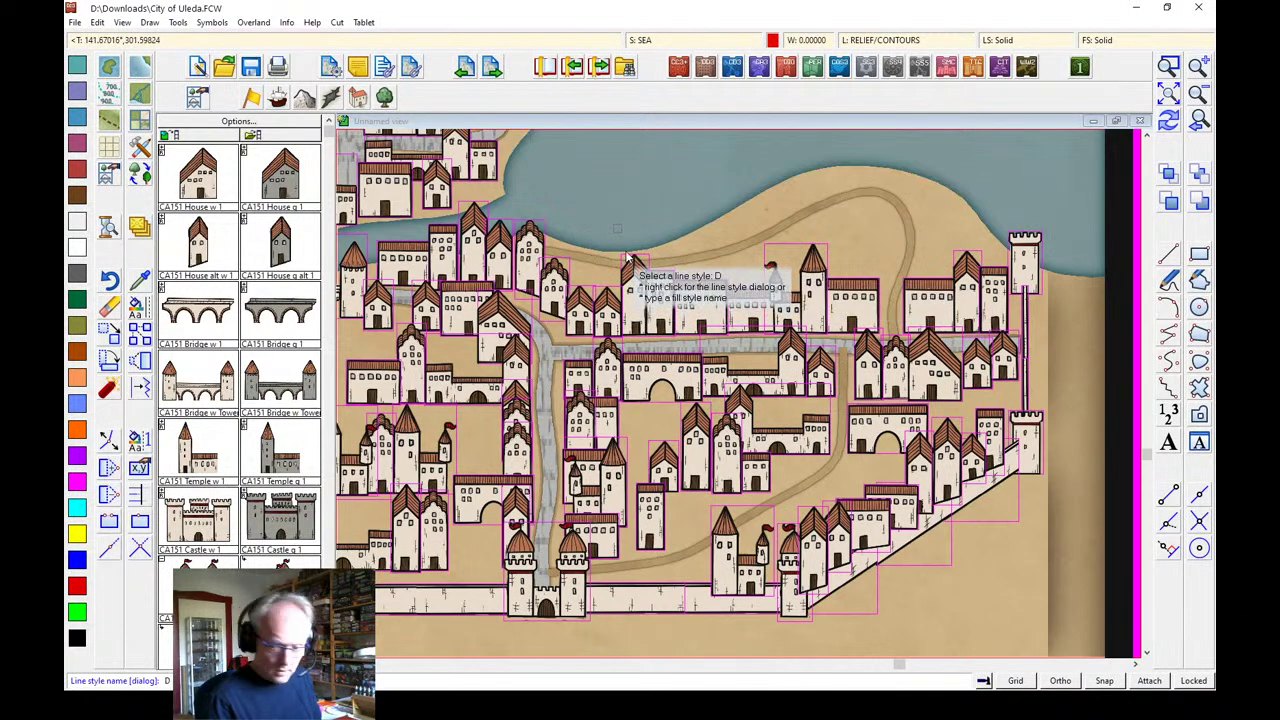
{"action": "key", "text": "Return"}
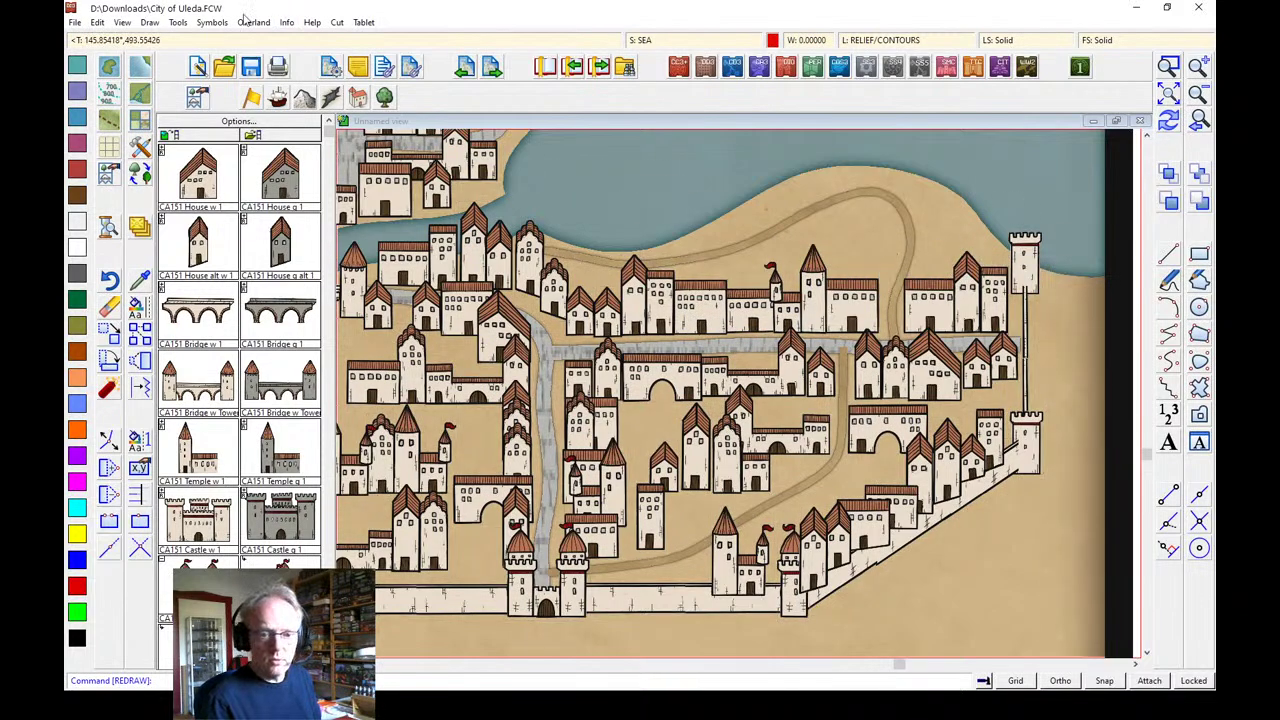
Run Sort Symbols in Map on every entity so the wall stands in front of the houses behind it
{"action": "left_click", "coordinate": [212, 22]}
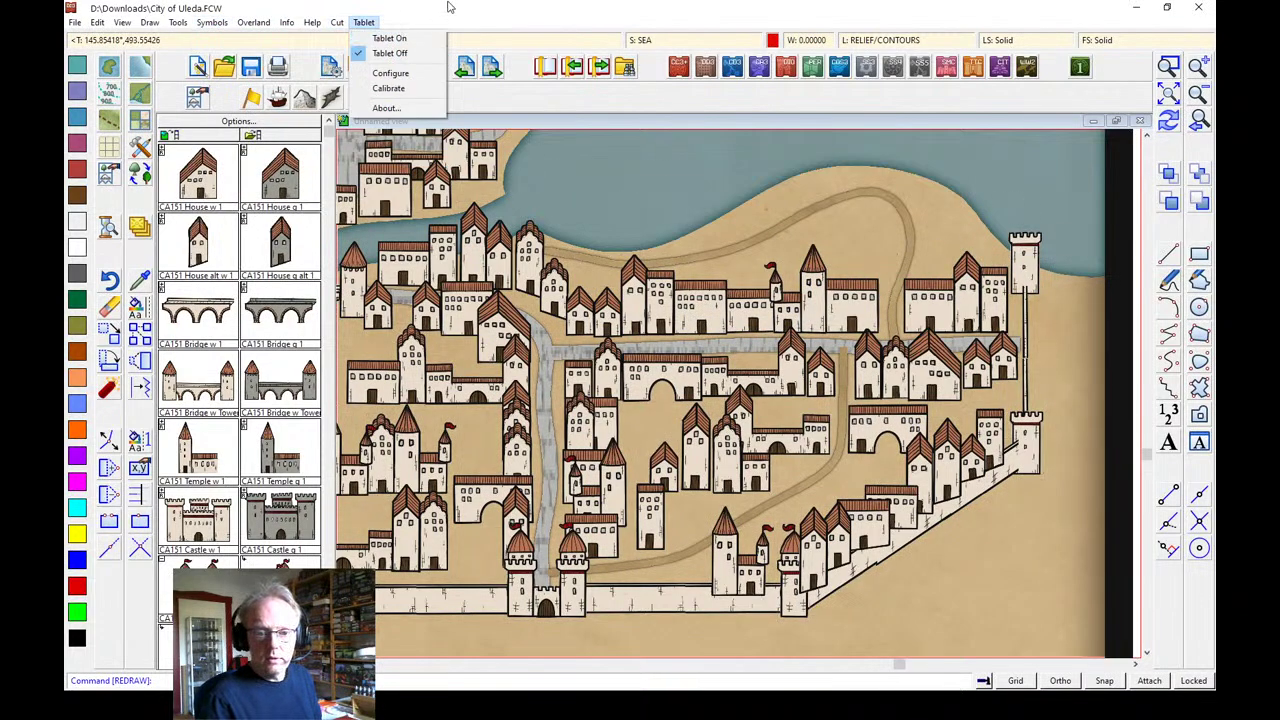
{"action": "mouse_move", "coordinate": [212, 28]}
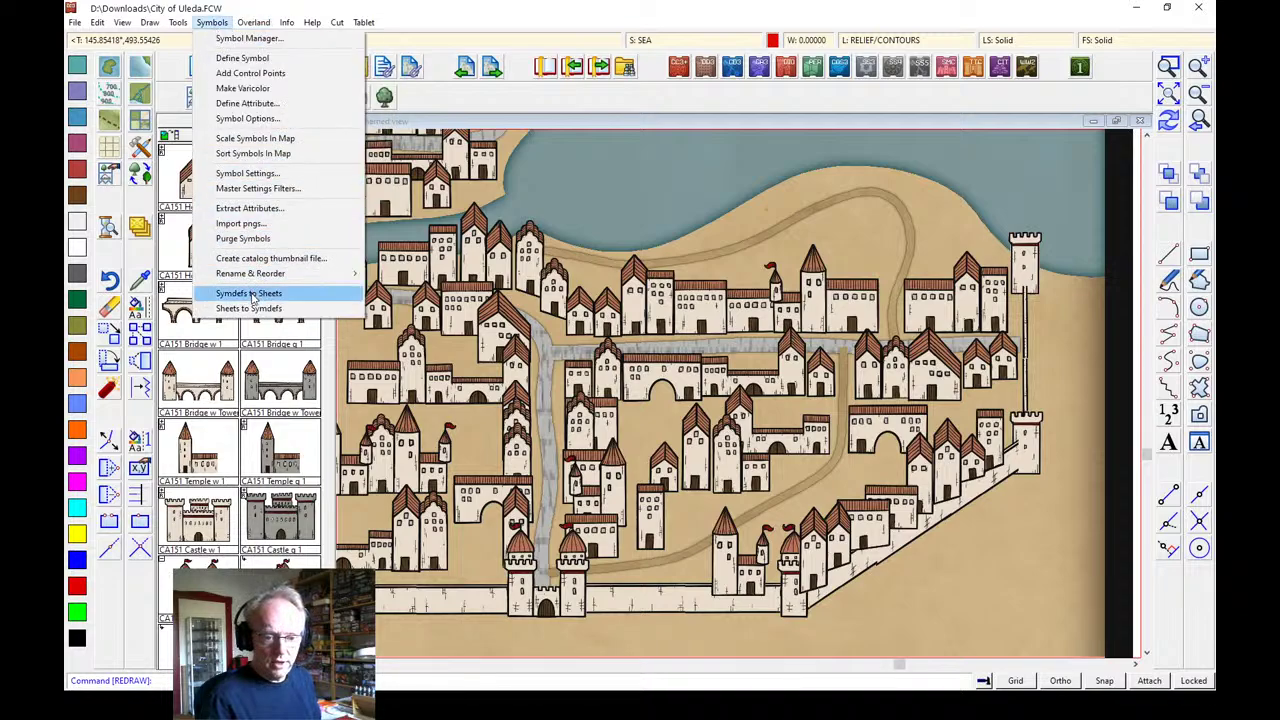
{"action": "left_click", "coordinate": [240, 153]}
{"action": "right_click", "coordinate": [537, 238]}
{"action": "left_click", "coordinate": [562, 298]}
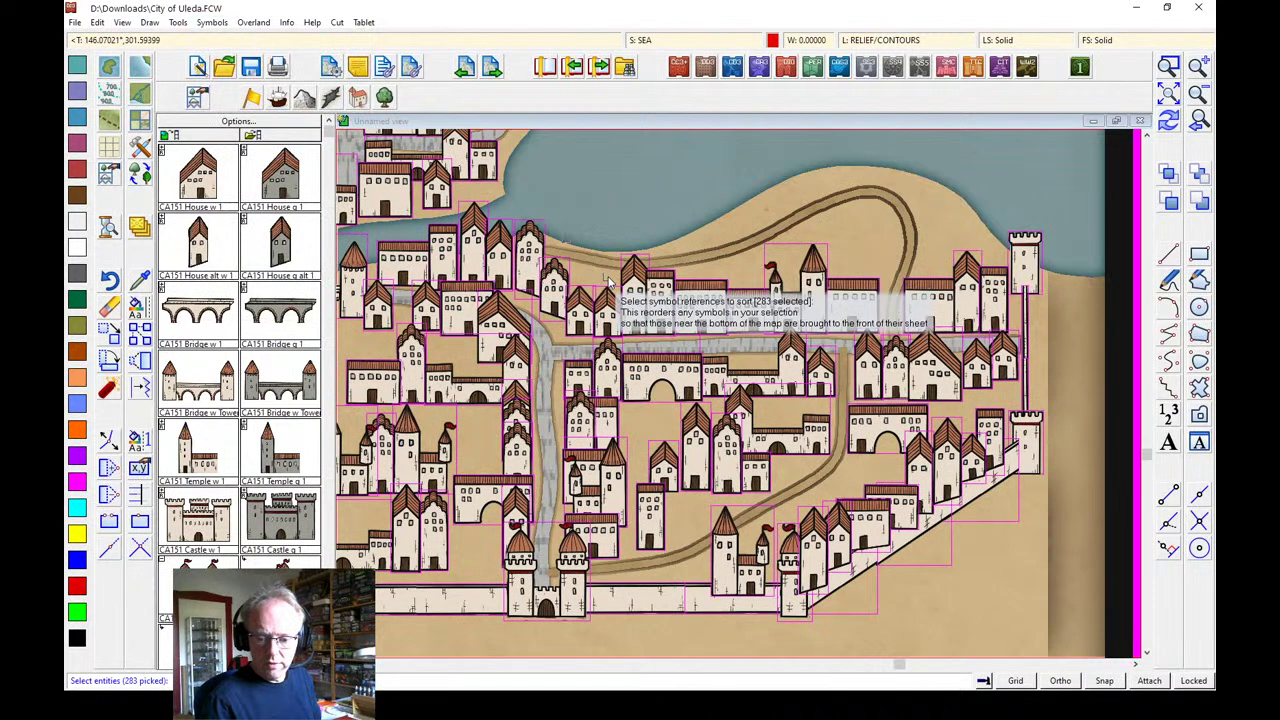
{"action": "right_click", "coordinate": [640, 201]}
{"action": "left_click", "coordinate": [632, 208]}
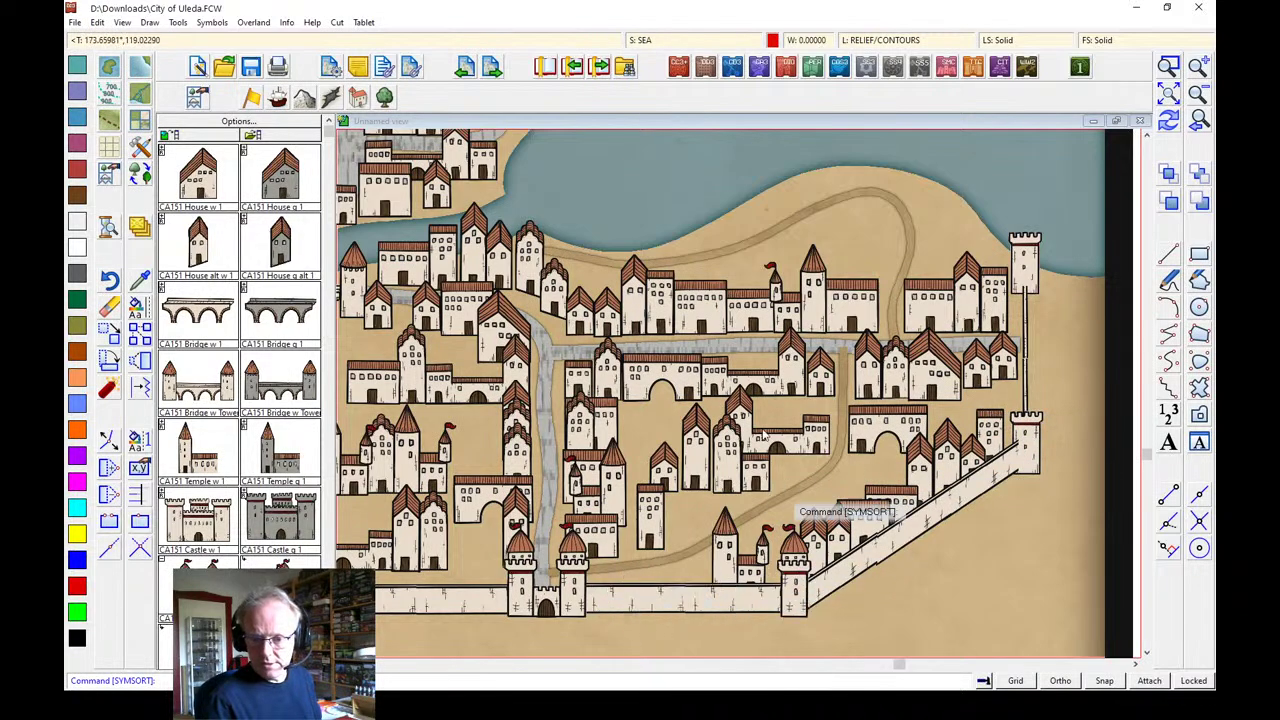
Line the northeastern shore west of the looping dirt road's crest with varied houses, using CA151 House w 1
{"action": "left_click", "coordinate": [190, 190]}
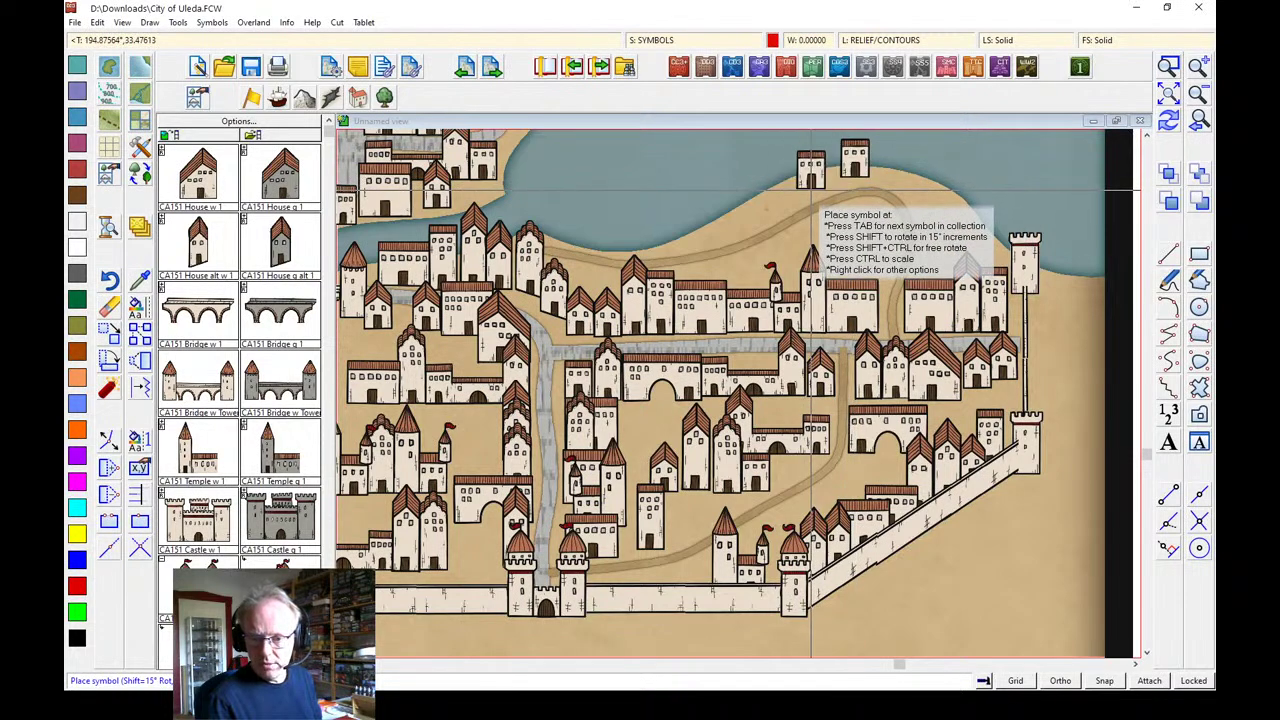
{"action": "left_click", "coordinate": [825, 187]}
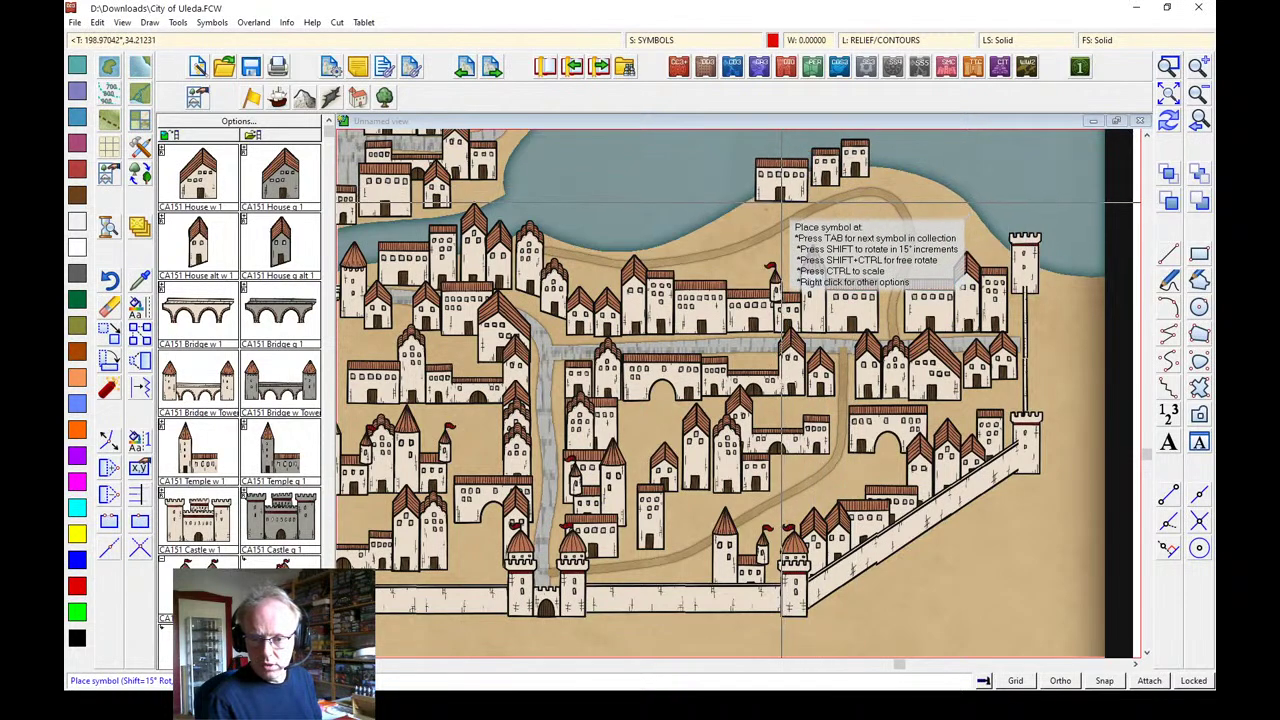
{"action": "key", "text": "Tab"}
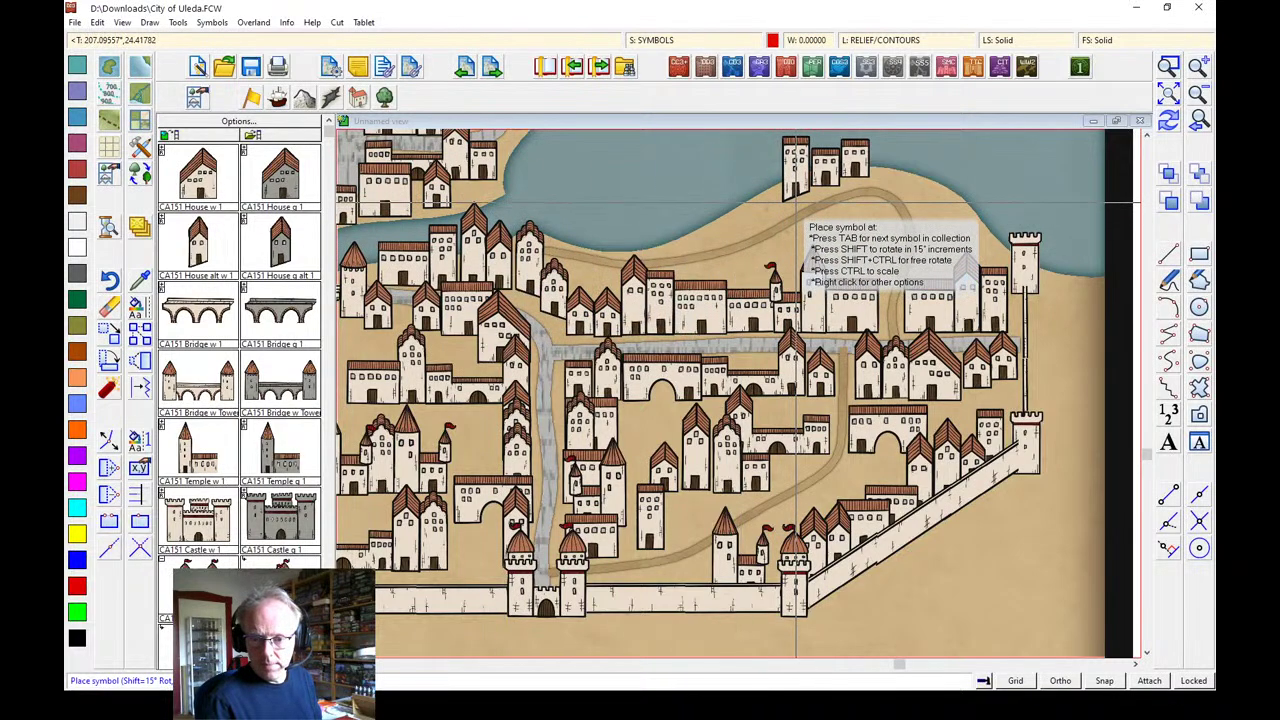
{"action": "left_click", "coordinate": [797, 205]}
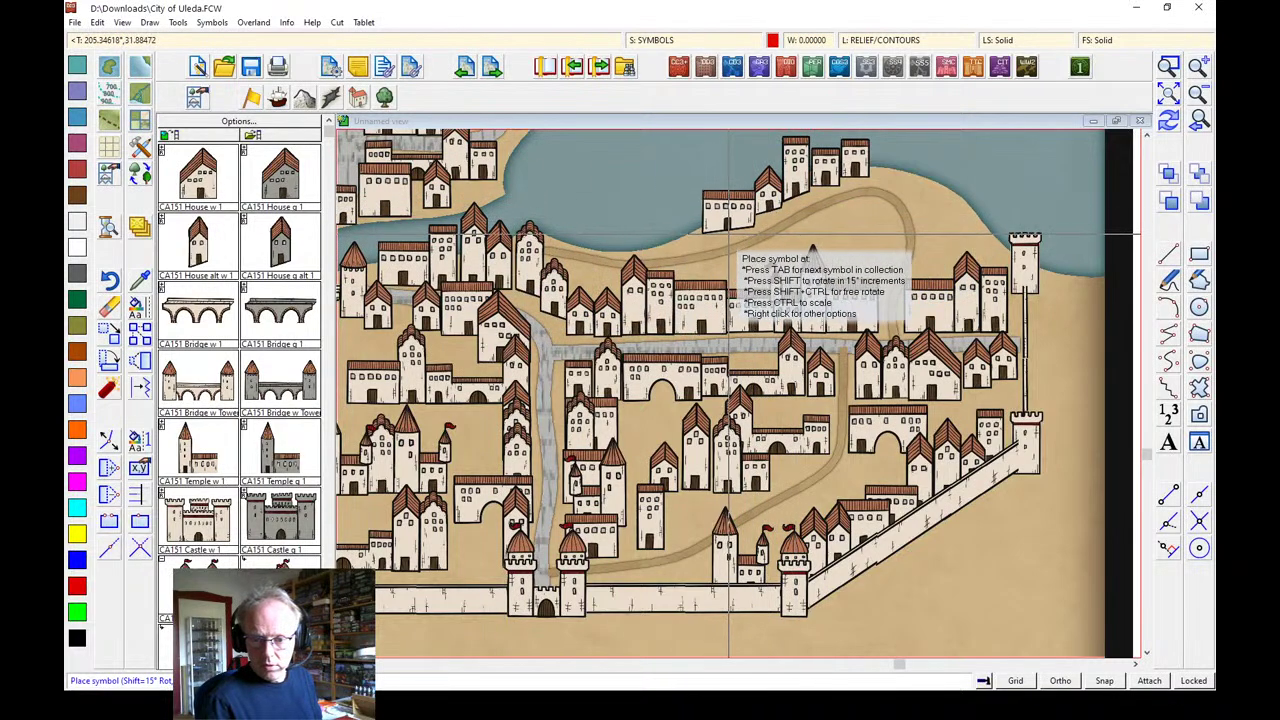
{"action": "key", "text": "Tab"}
{"action": "left_click", "coordinate": [743, 235]}
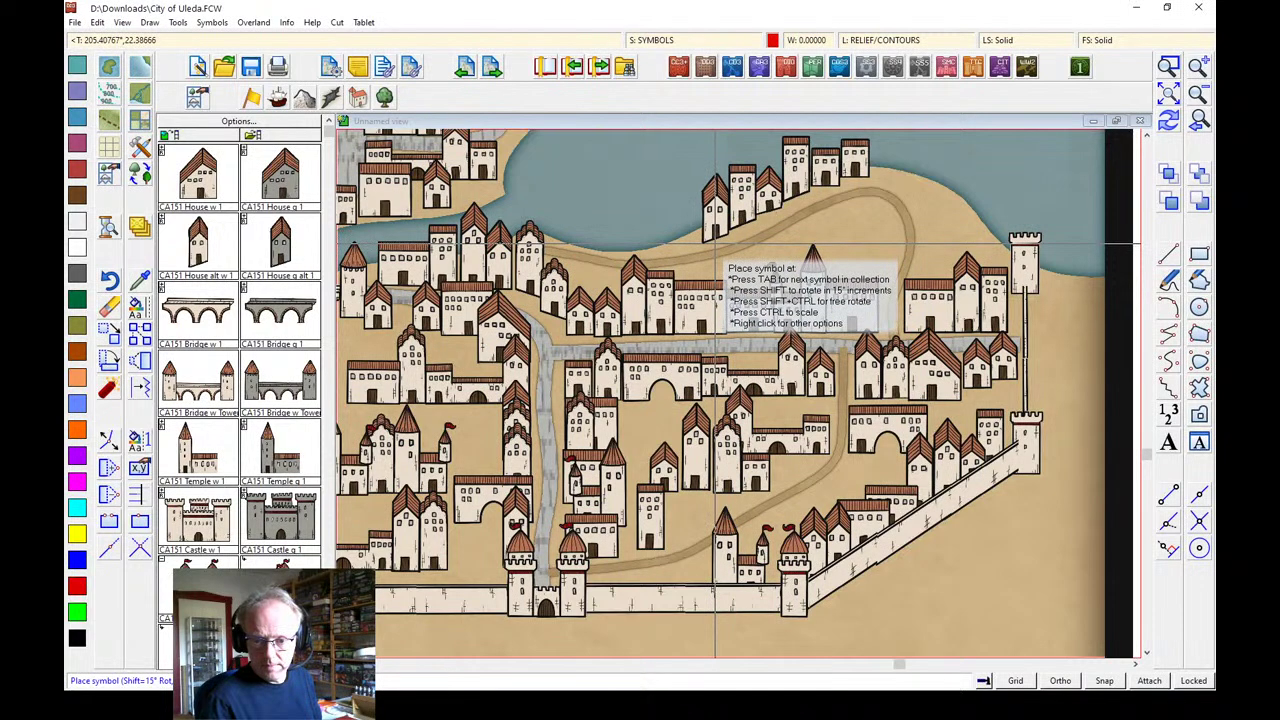
{"action": "left_click", "coordinate": [715, 243]}
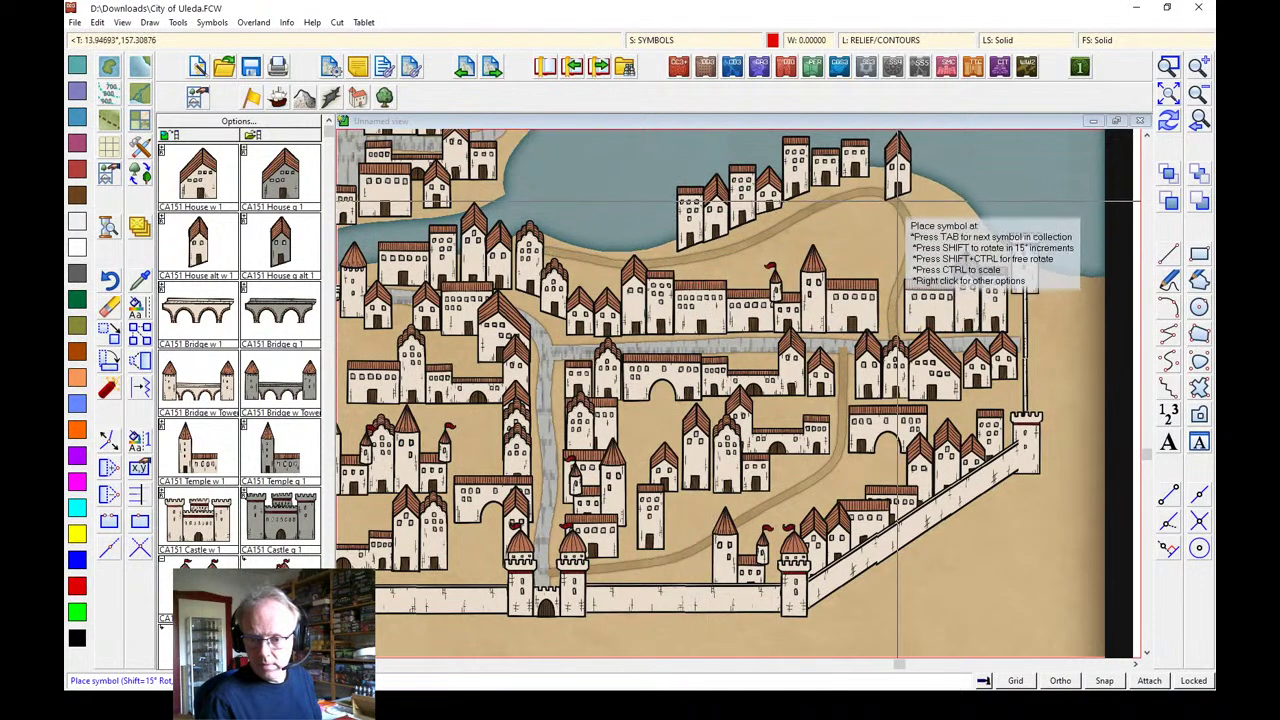
Continue the shoreline row eastward to the corner wall tower, using mirrored CA151 House w 1 symbols along the downhill stretch
{"action": "left_click", "coordinate": [893, 198]}
{"action": "right_click", "coordinate": [893, 200]}
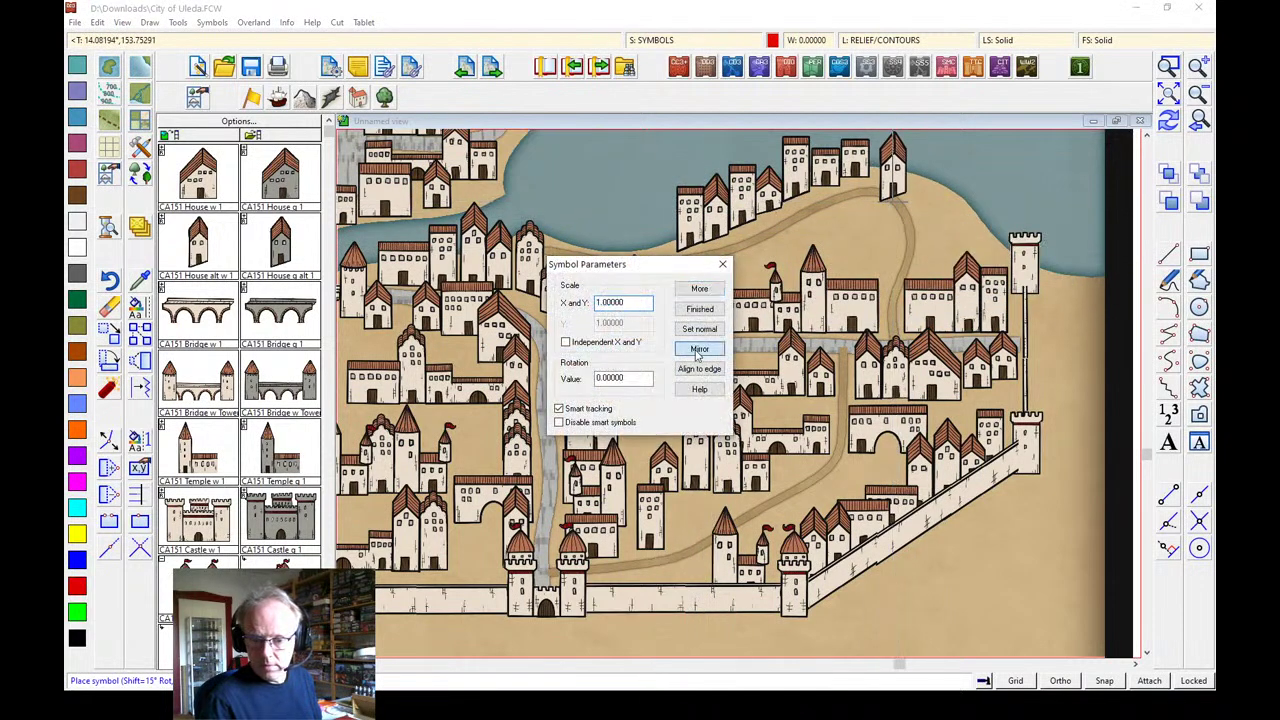
{"action": "left_click", "coordinate": [699, 309]}
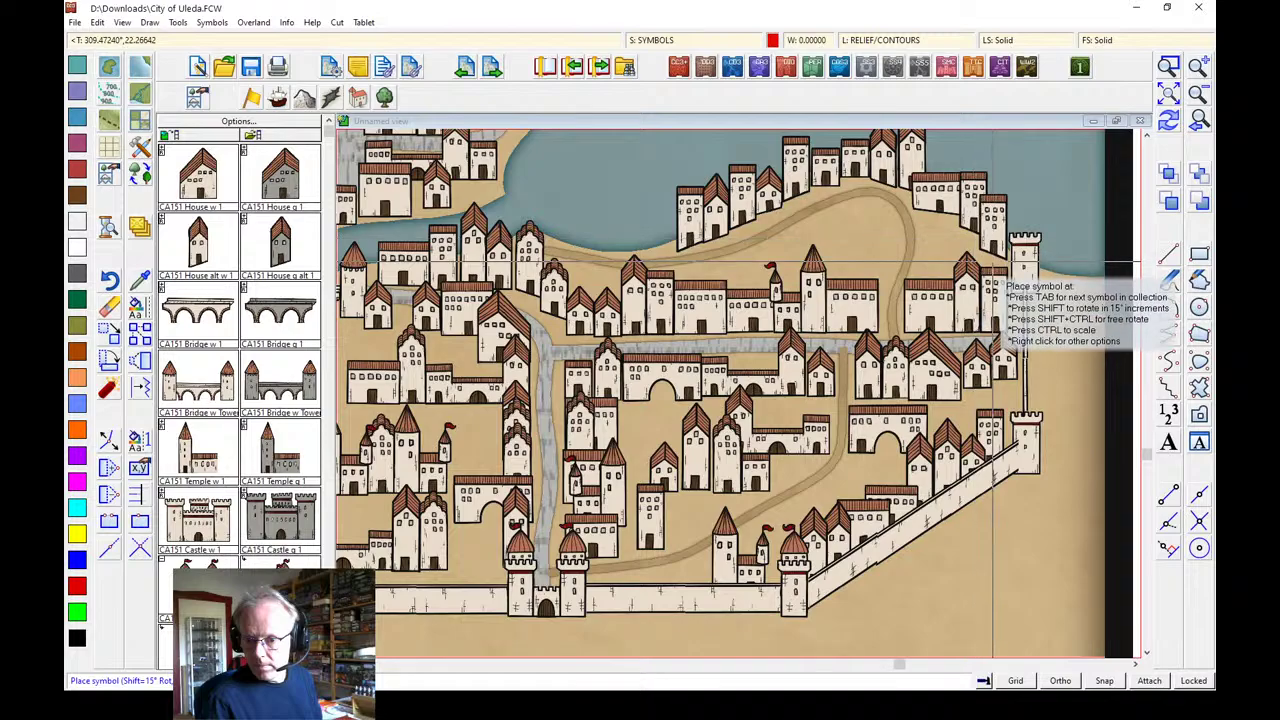
{"action": "left_click", "coordinate": [990, 248]}
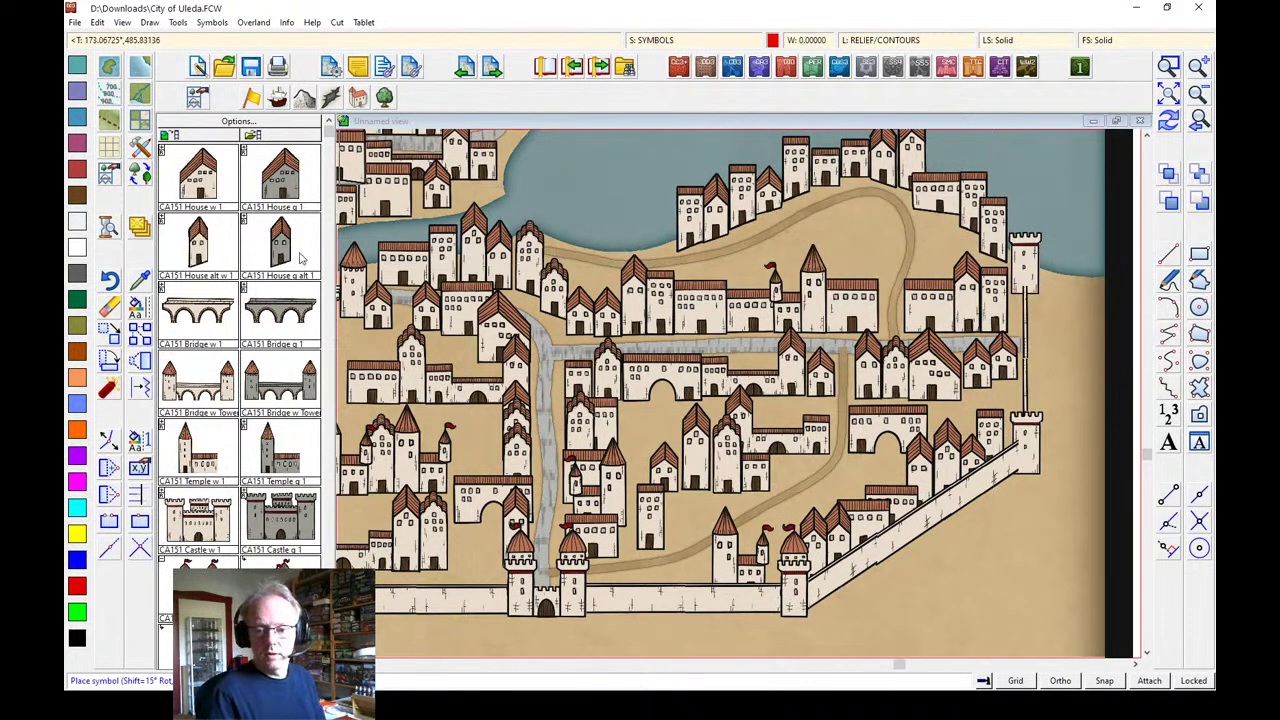
{"action": "key", "text": "Escape"}
Draw a Road, Wide dirt road from the south gate down to the map's southern border
{"action": "left_click", "coordinate": [1199, 121]}
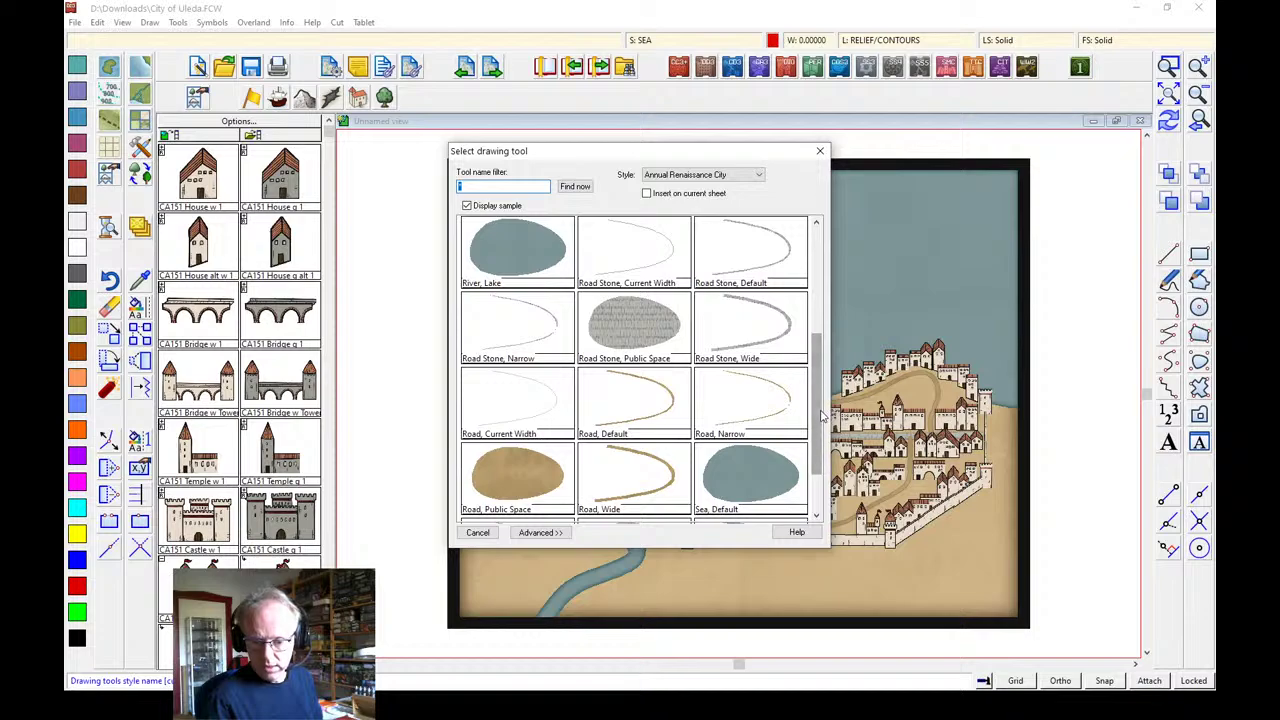
{"action": "double_click", "coordinate": [603, 487]}
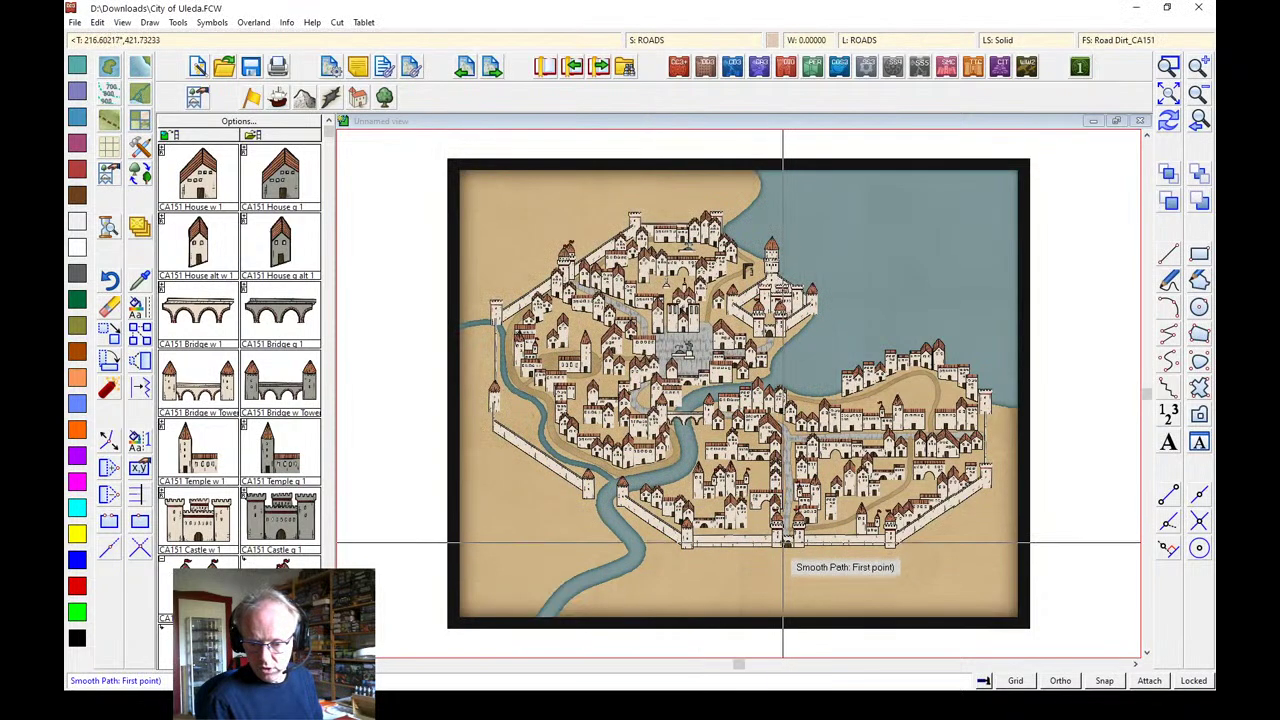
{"action": "left_click", "coordinate": [788, 545]}
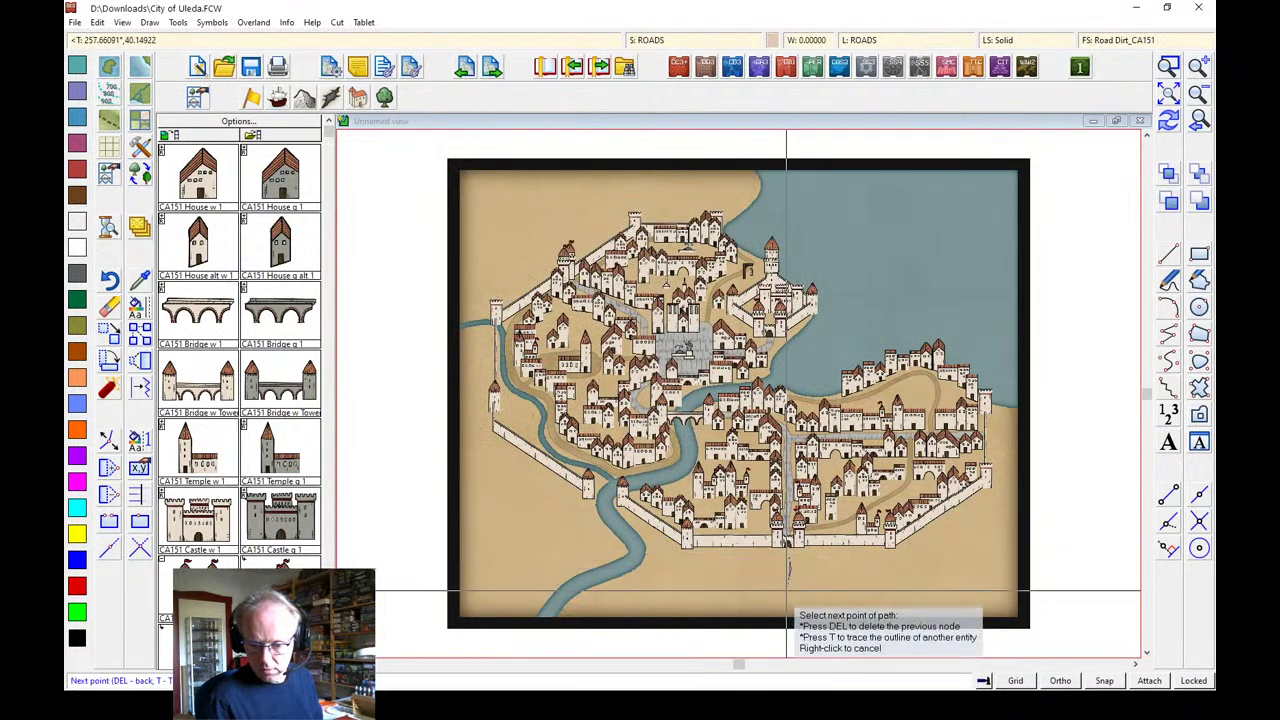
{"action": "left_click", "coordinate": [780, 623]}
{"action": "right_click", "coordinate": [780, 623]}
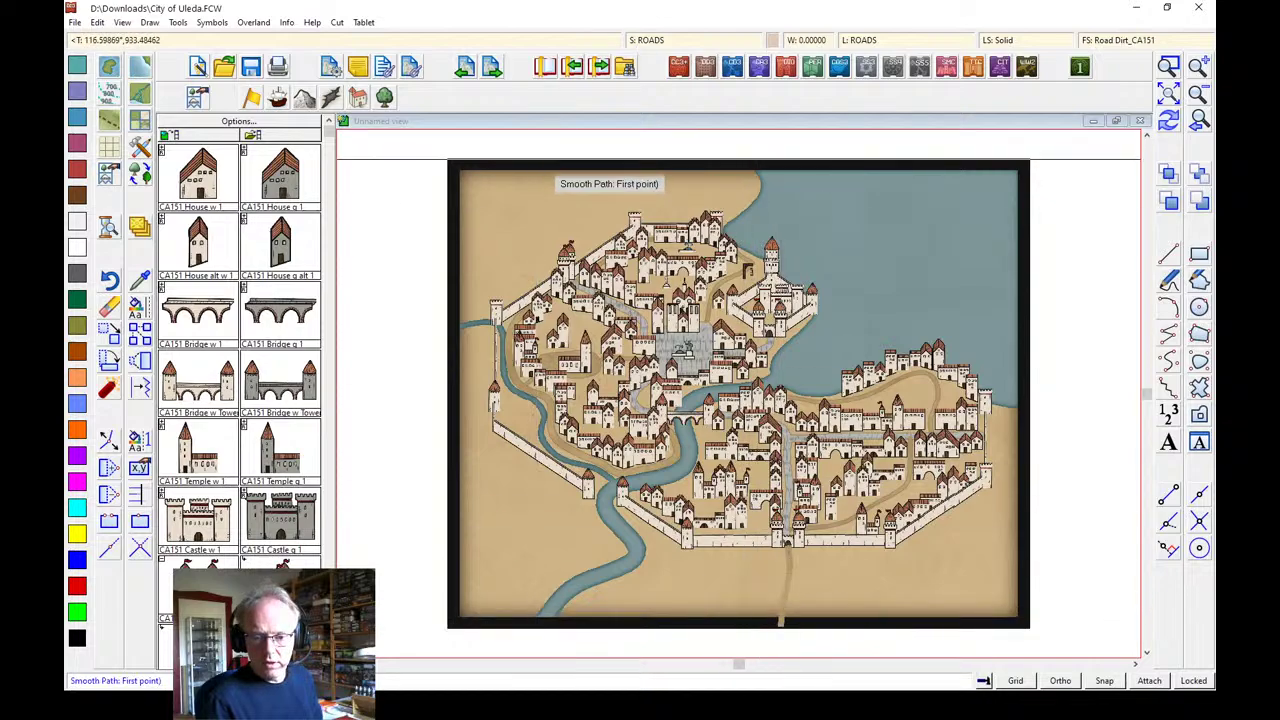
Draw a curved dirt road from the northwest gate up to the map's northern border
{"action": "left_click", "coordinate": [562, 278]}
{"action": "left_click", "coordinate": [517, 247]}
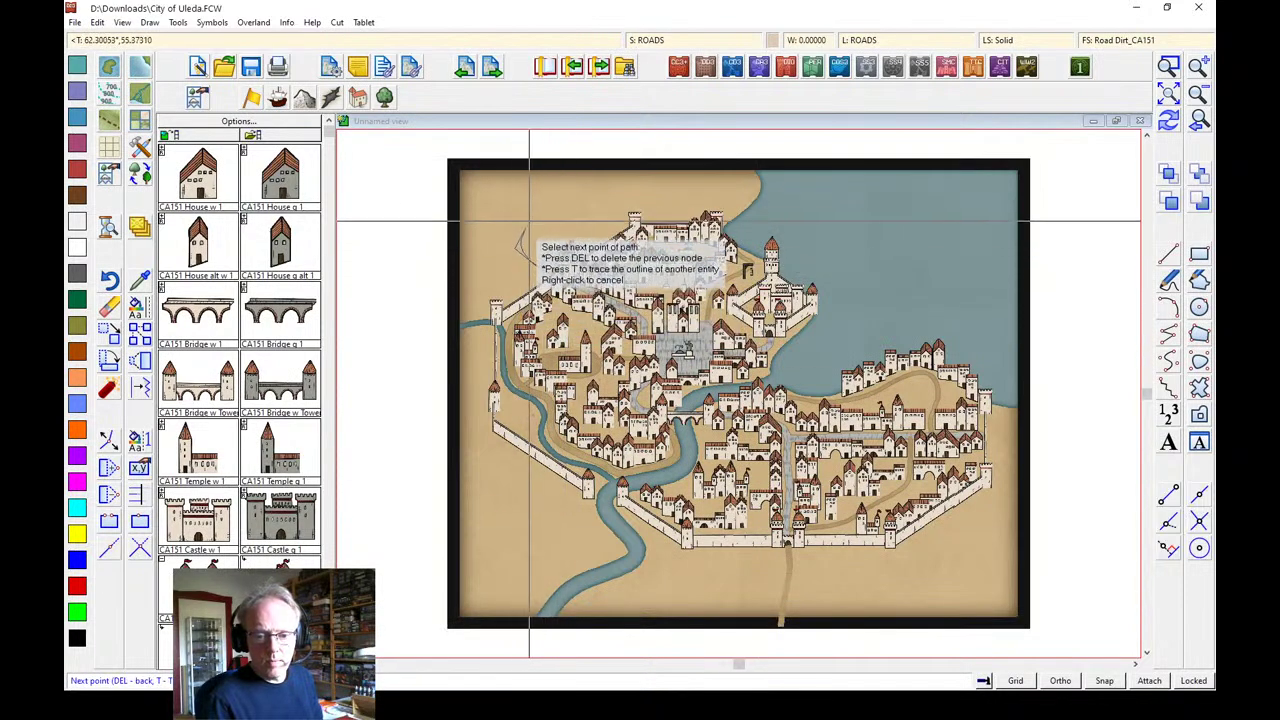
{"action": "left_click", "coordinate": [551, 165]}
{"action": "right_click", "coordinate": [551, 165]}
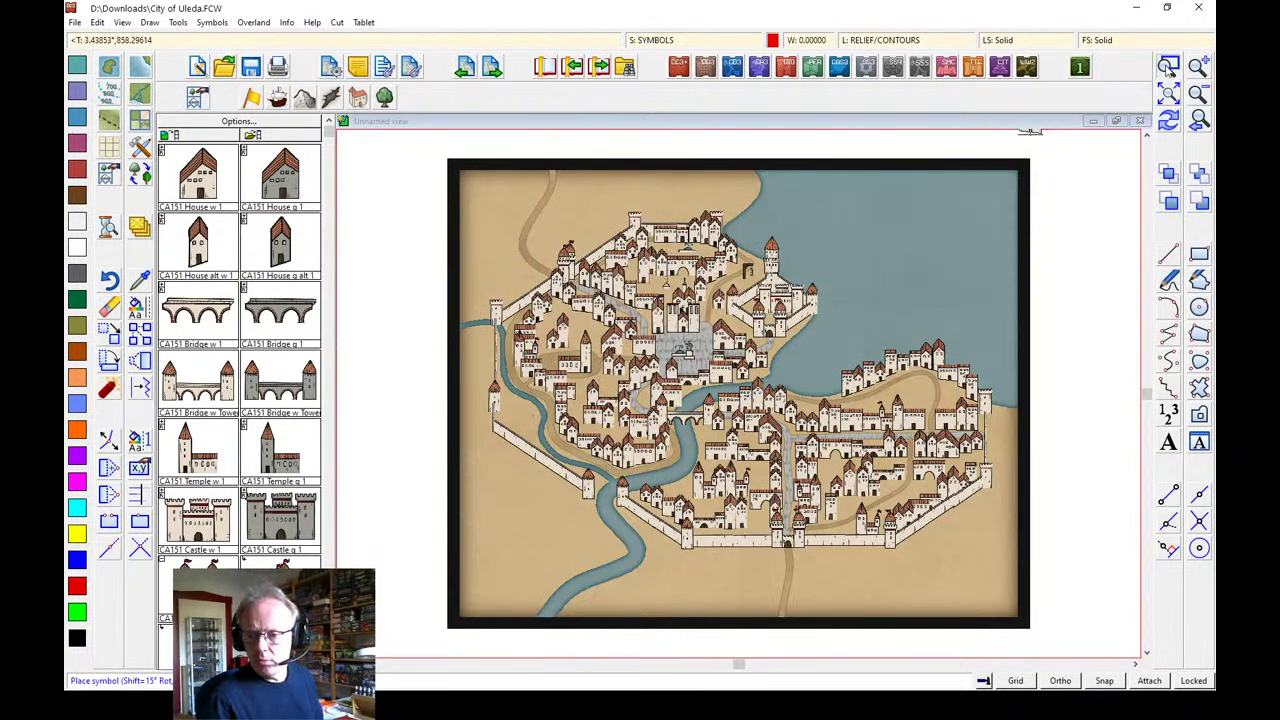
Place varied houses on both sides of the dirt road just outside the northwest gate
{"action": "left_click", "coordinate": [1168, 66]}
{"action": "left_click", "coordinate": [423, 134]}
{"action": "left_click", "coordinate": [666, 400]}
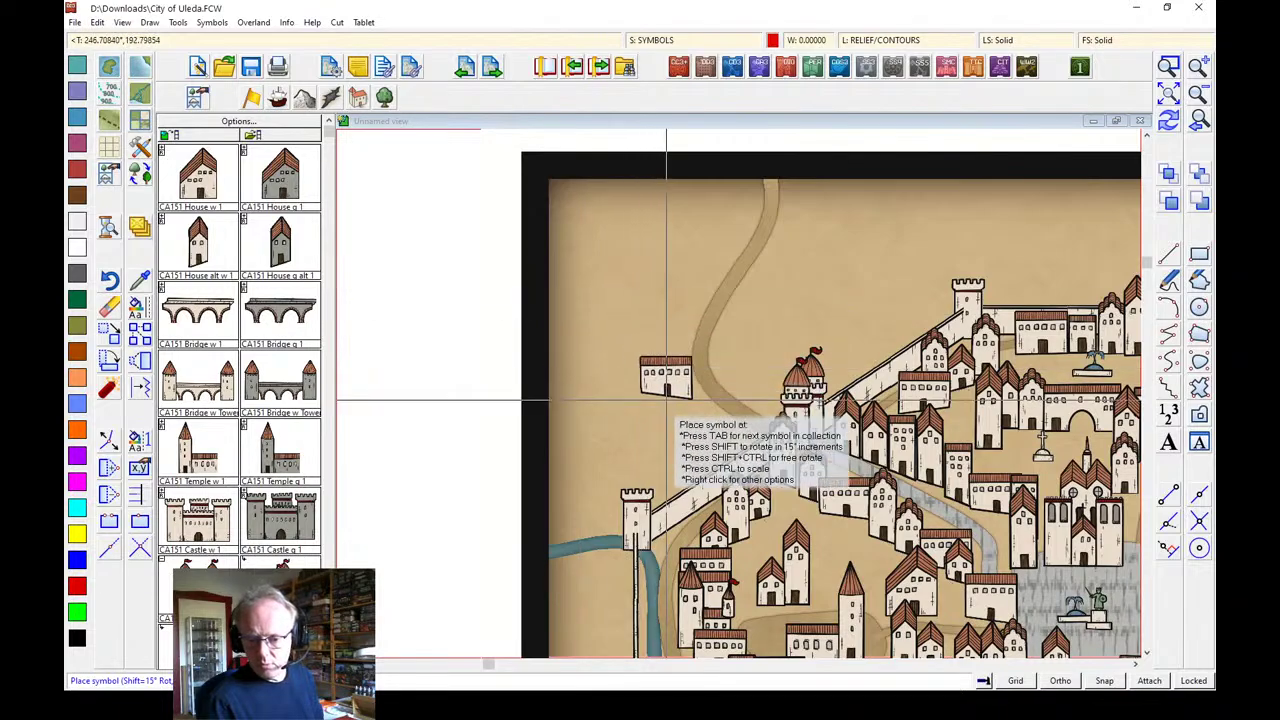
{"action": "key", "text": "Tab"}
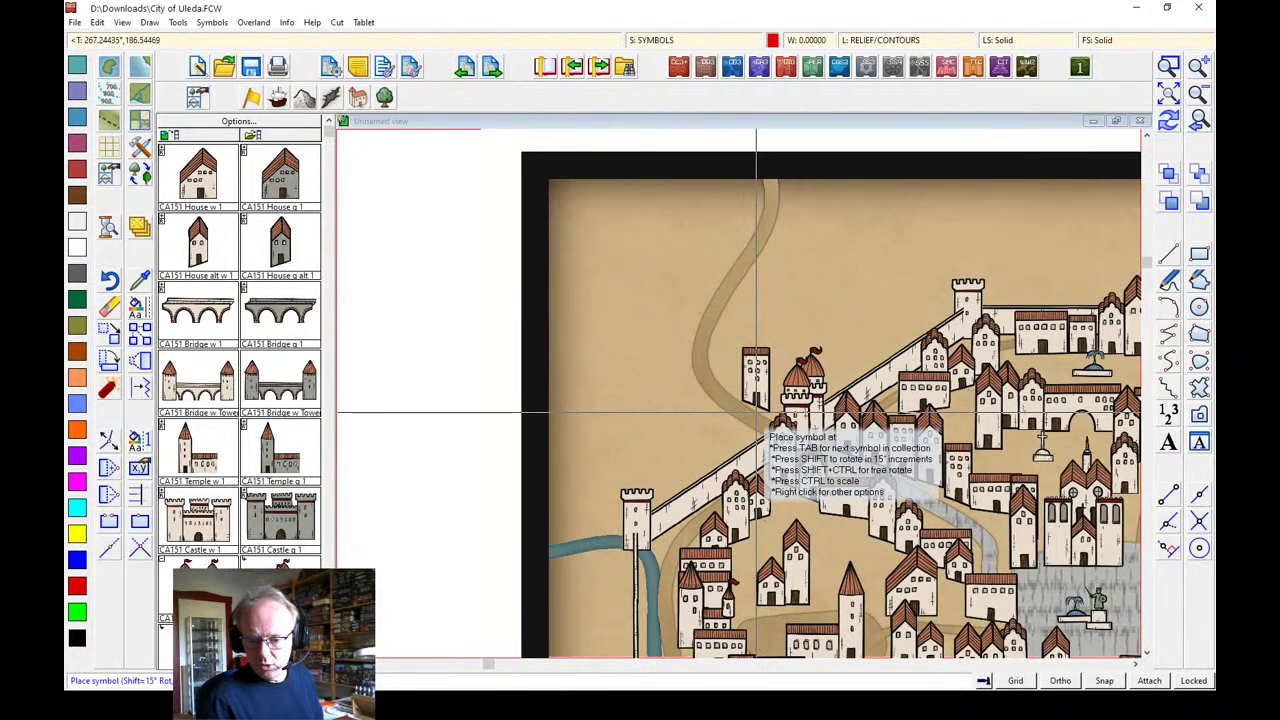
{"action": "left_click", "coordinate": [756, 412]}
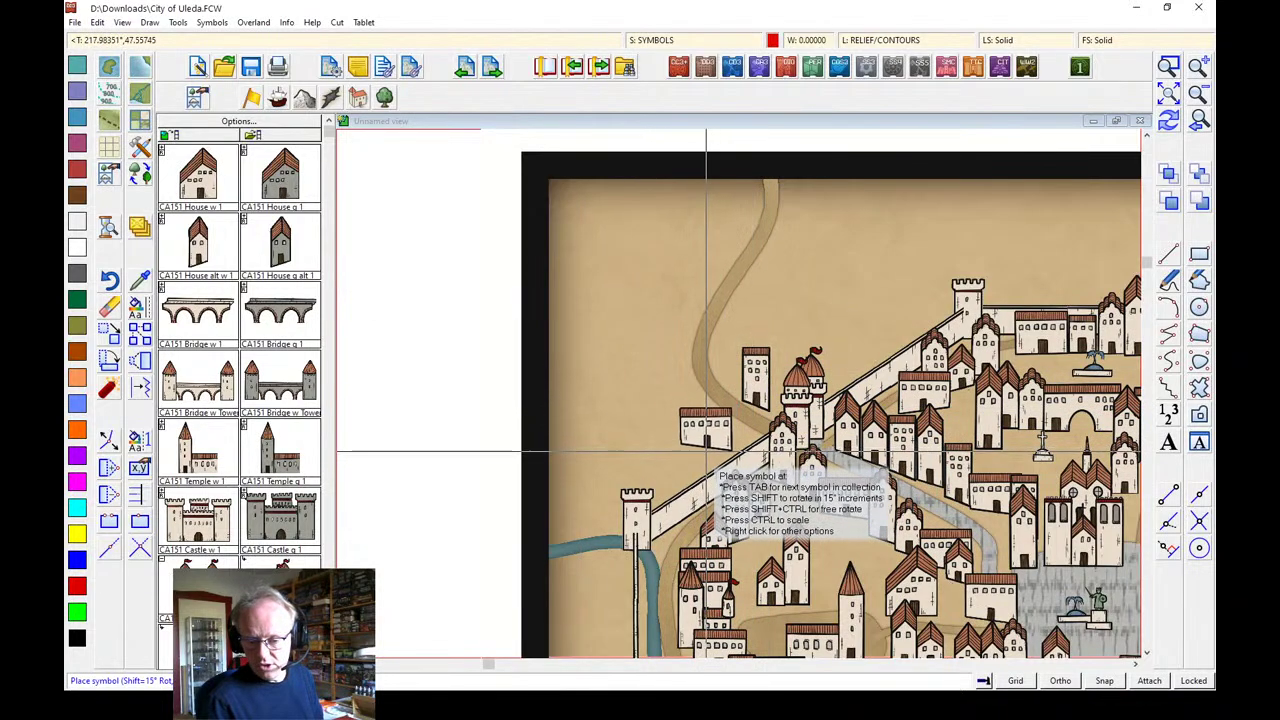
{"action": "left_click", "coordinate": [706, 451]}
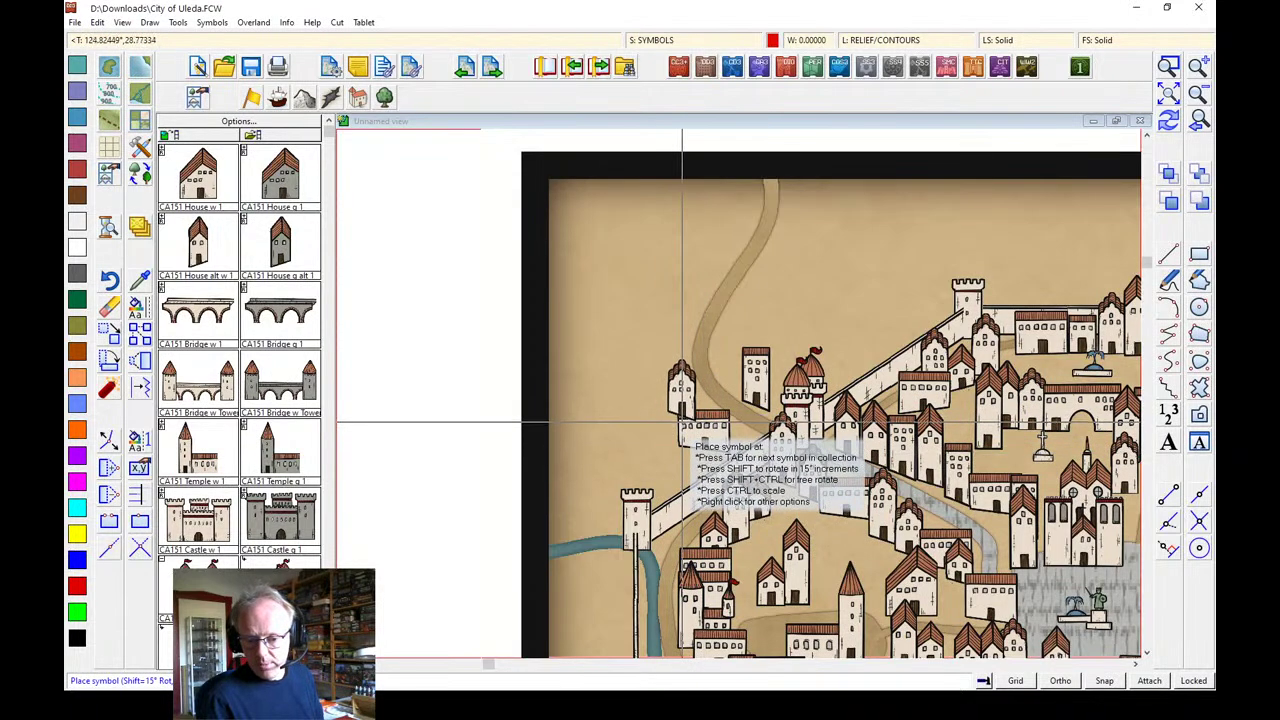
{"action": "left_click", "coordinate": [683, 421]}
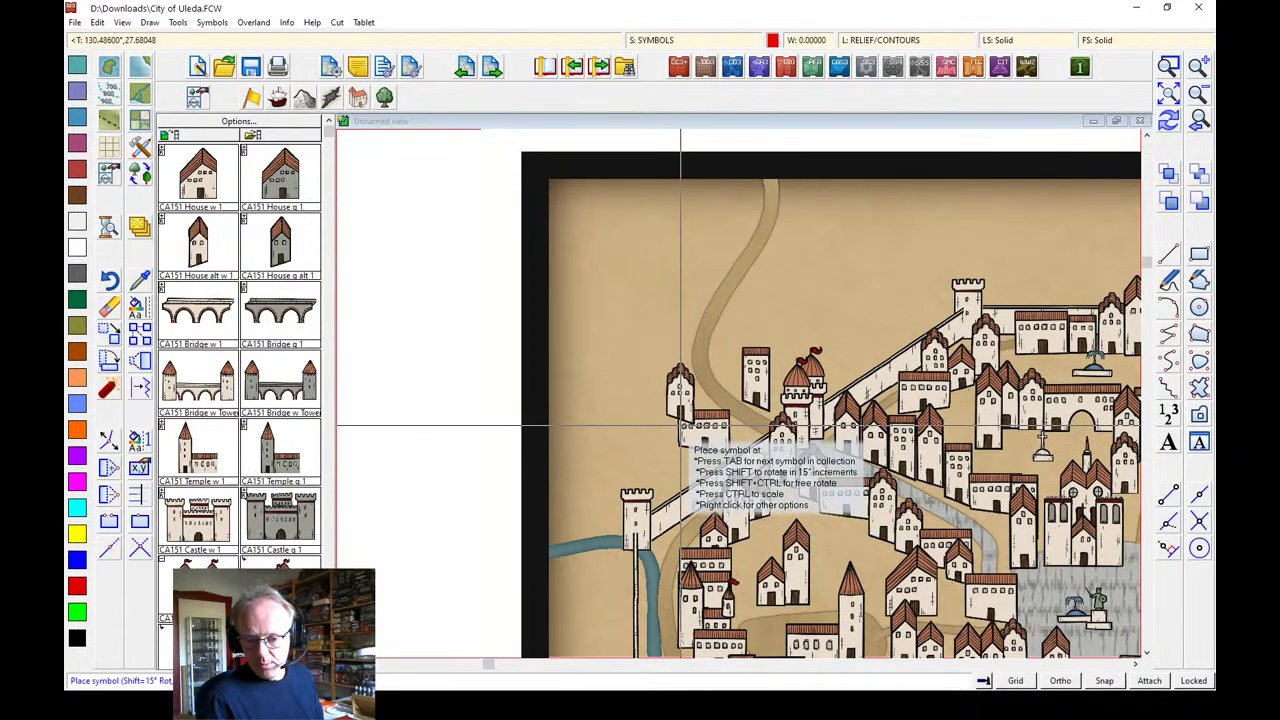
{"action": "left_click", "coordinate": [731, 384]}
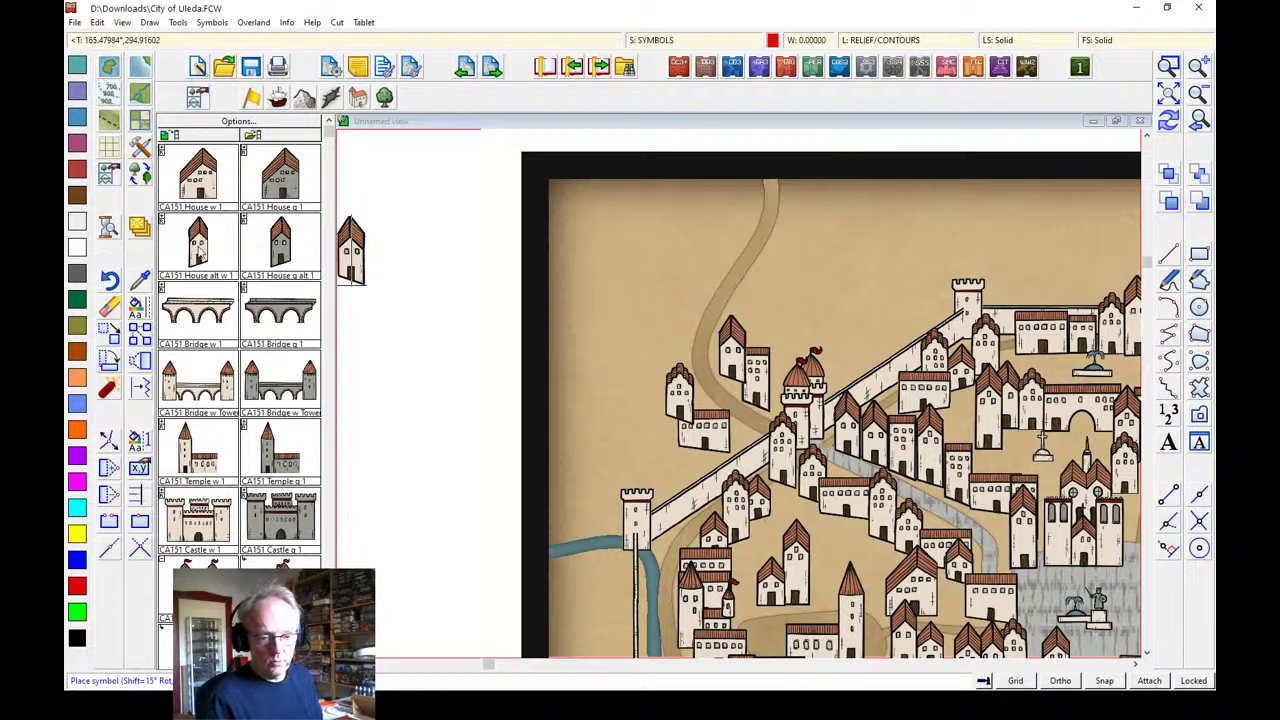
Extend the houses farther north along the northwest road with CA151 House w 1, flipping the symbol's mirroring for the east side
{"action": "left_click", "coordinate": [222, 191]}
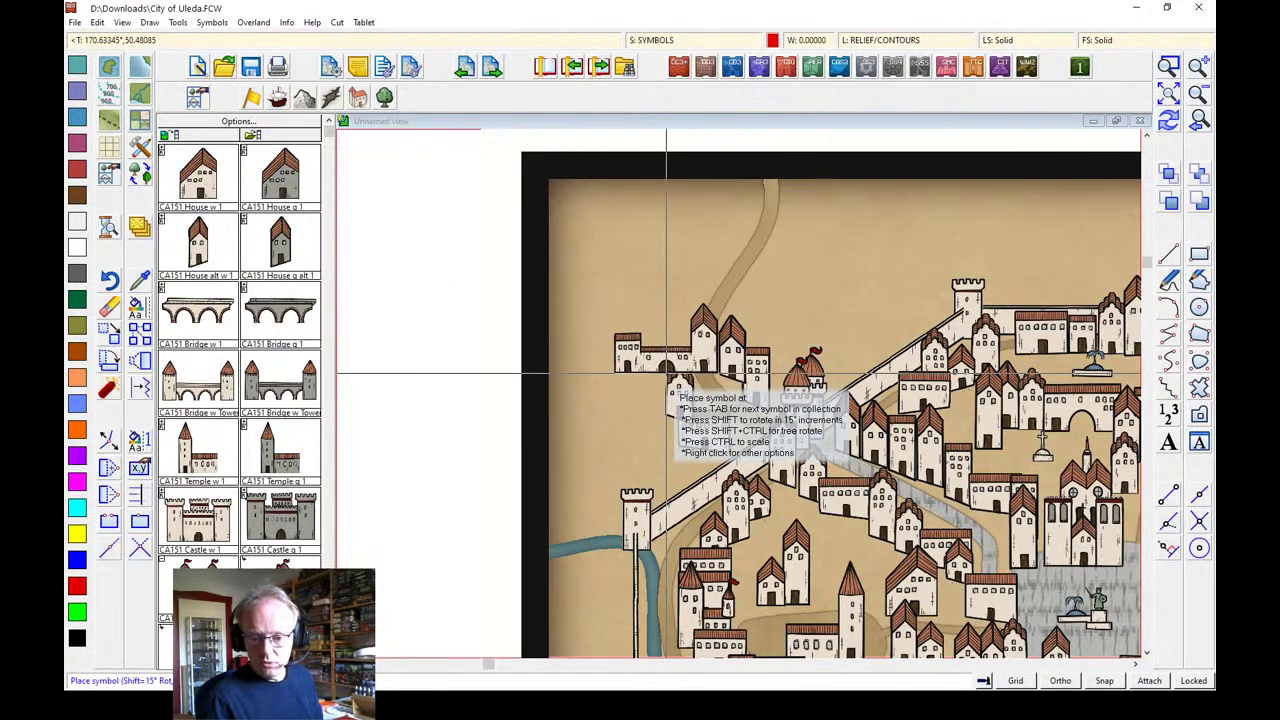
{"action": "key", "text": "Tab"}
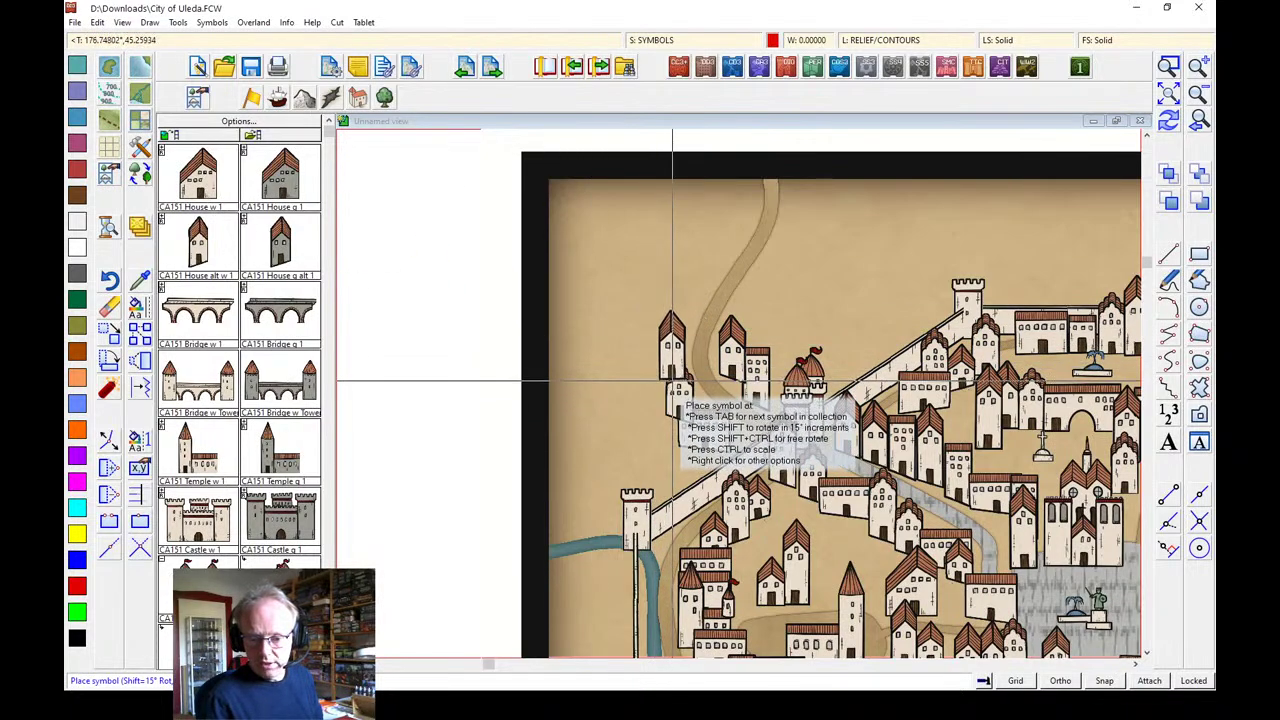
{"action": "left_click", "coordinate": [674, 384]}
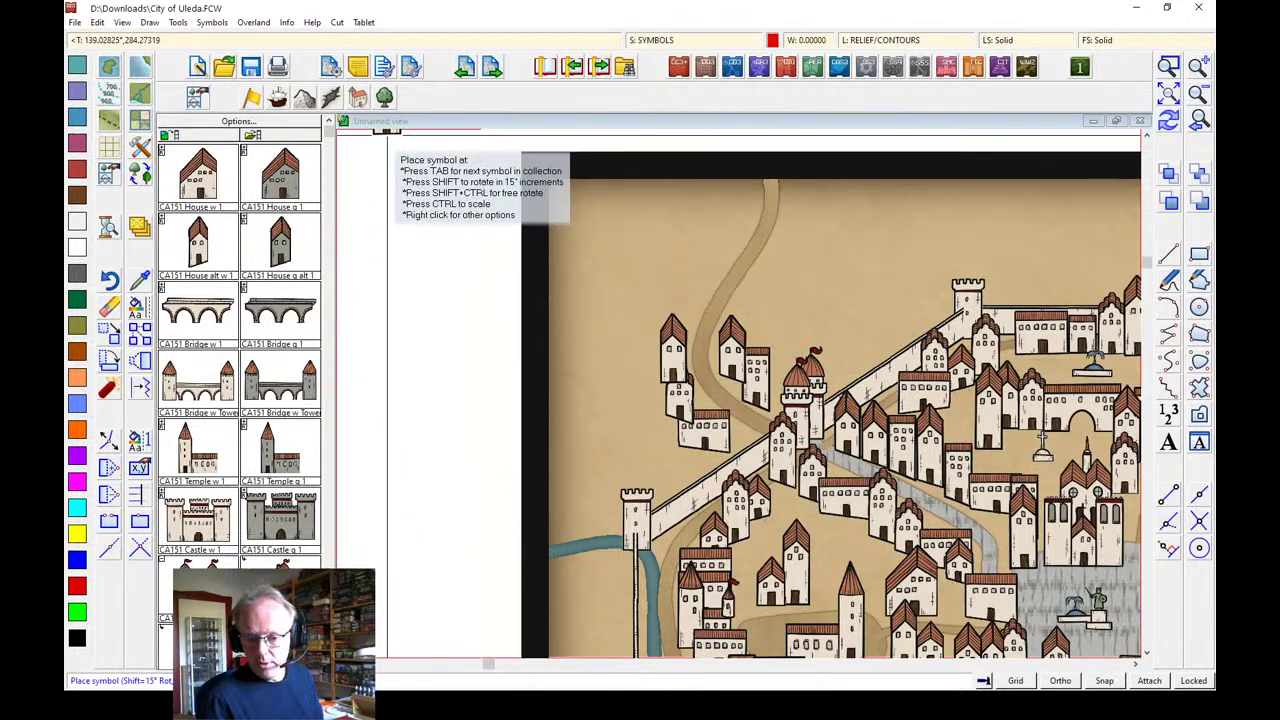
{"action": "left_click", "coordinate": [705, 278]}
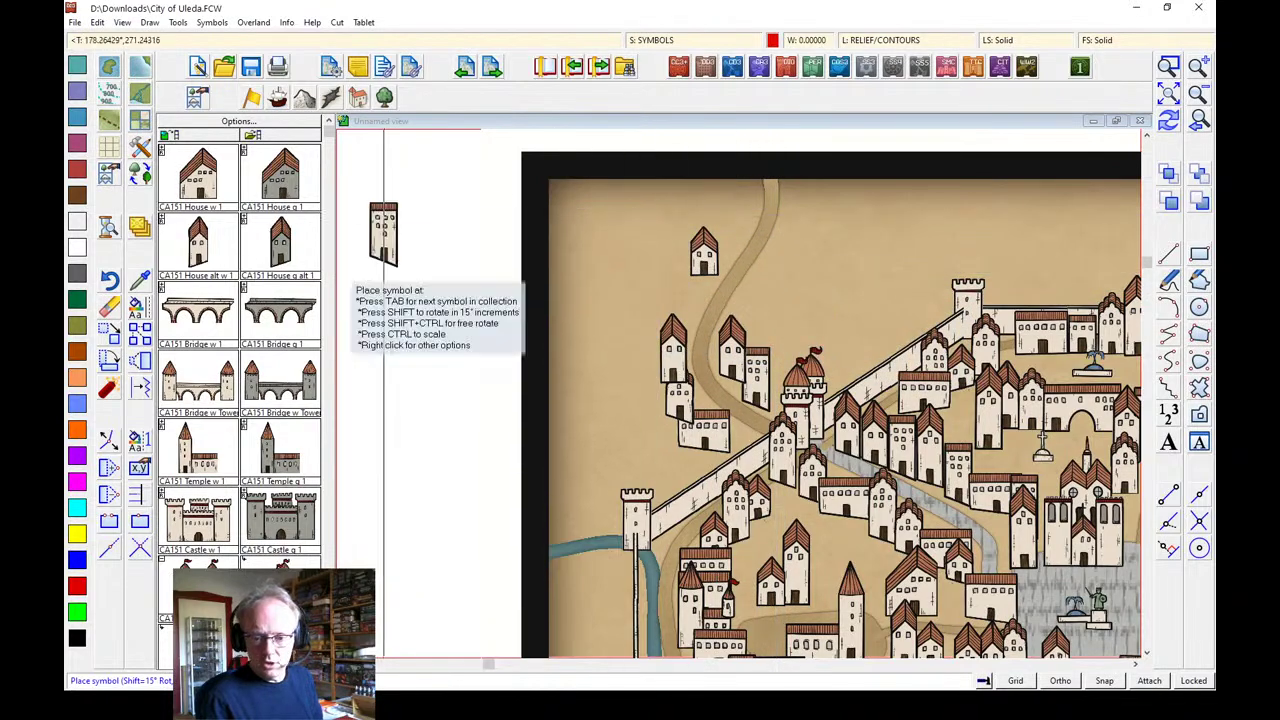
{"action": "right_click", "coordinate": [771, 283]}
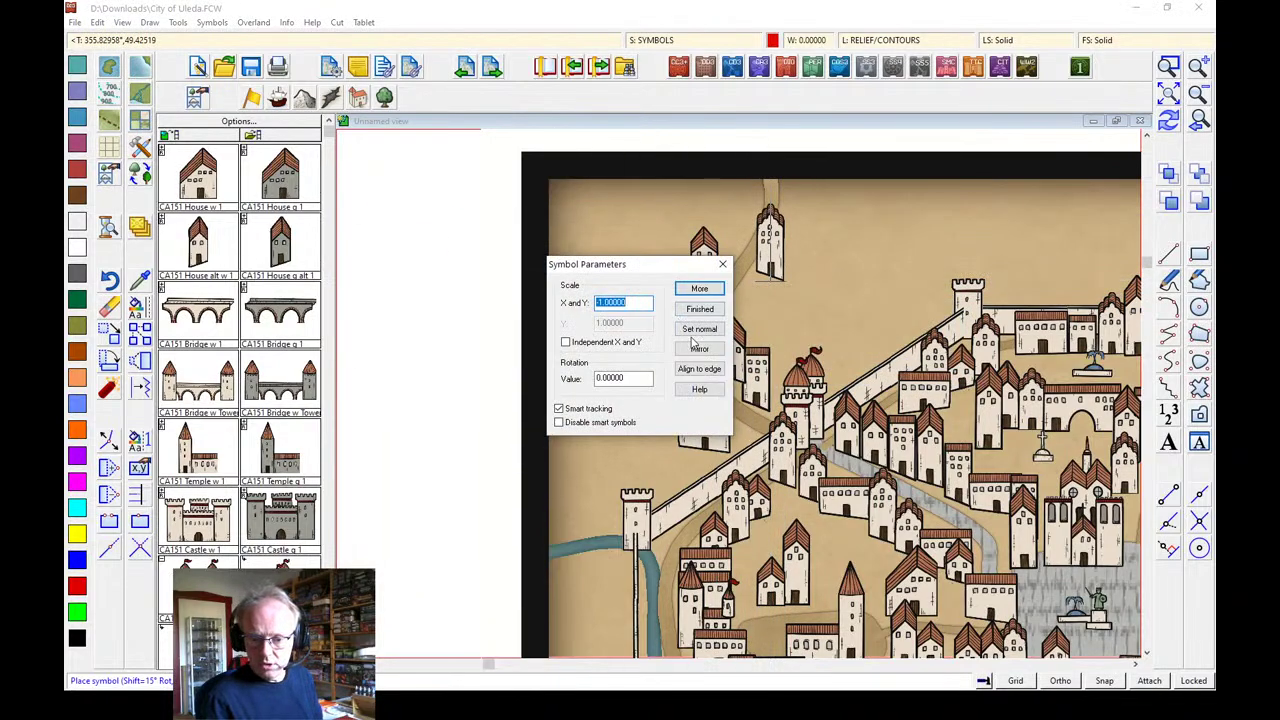
{"action": "left_click", "coordinate": [699, 290]}
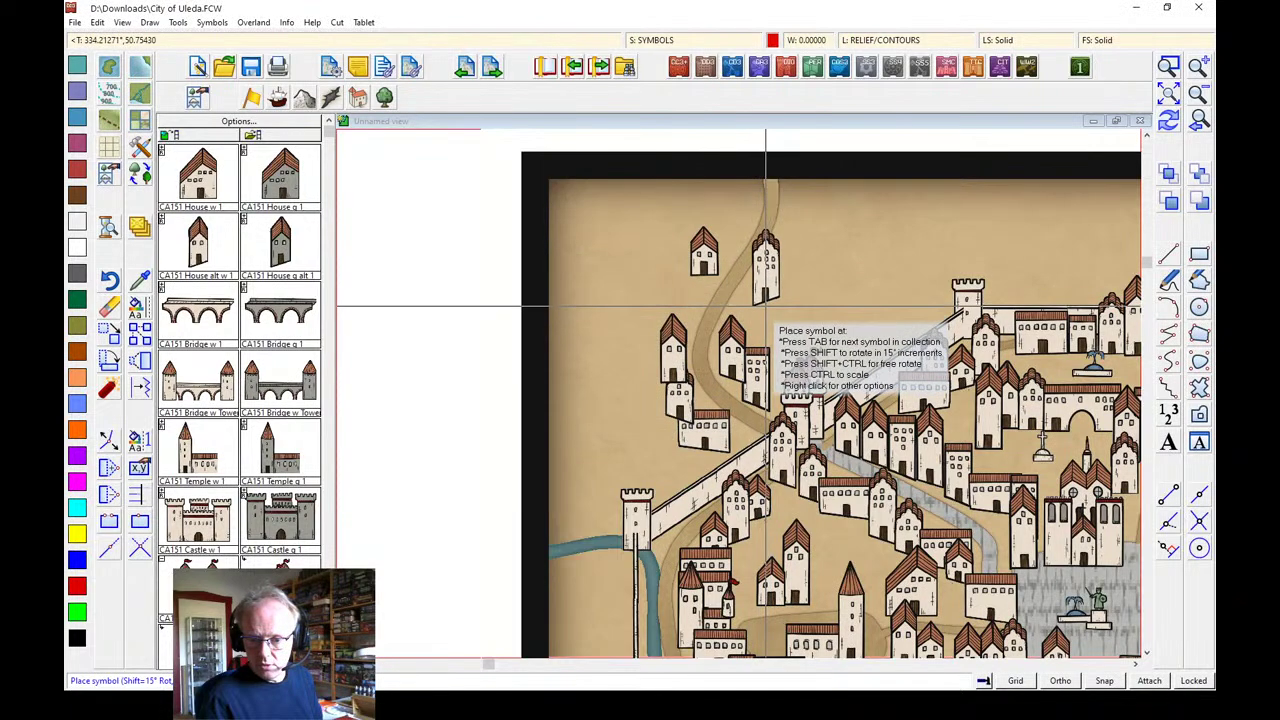
{"action": "left_click", "coordinate": [764, 313]}
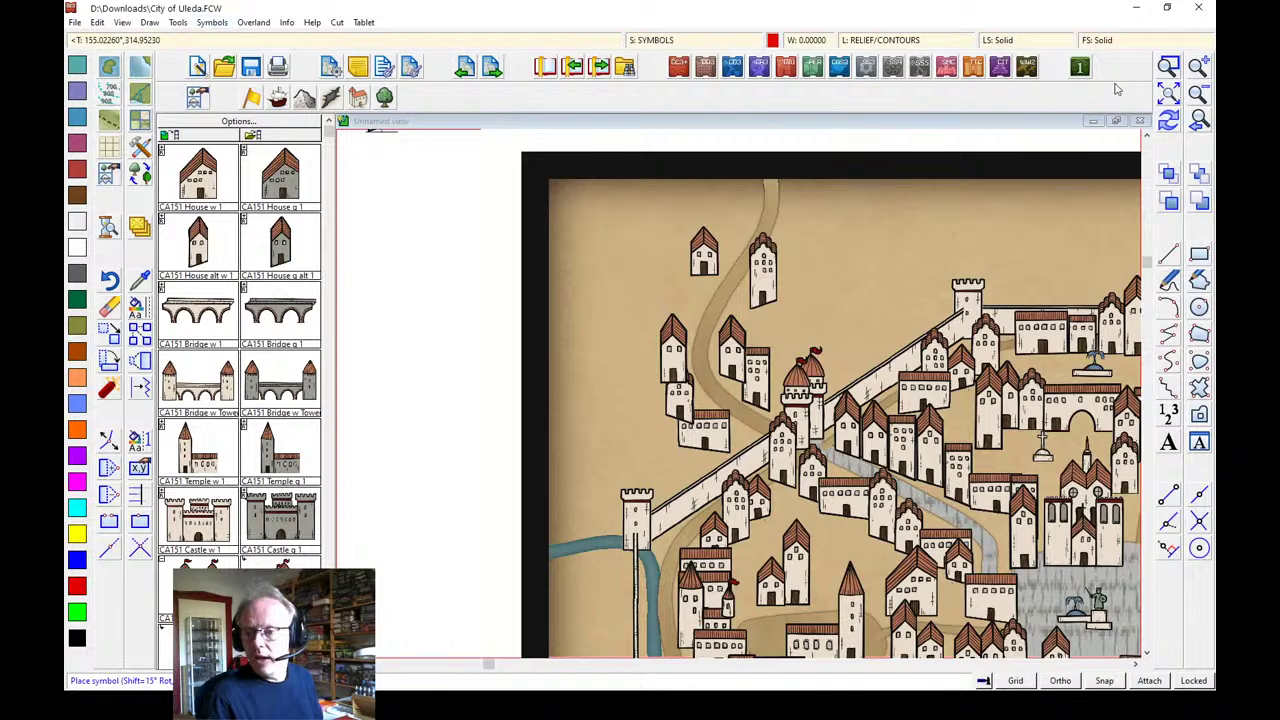
Place houses on both sides of the dirt road outside the south gate, including a towered building near the map's southern border
{"action": "left_click", "coordinate": [1169, 94]}
{"action": "left_click", "coordinate": [1169, 68]}
{"action": "left_click", "coordinate": [710, 492]}
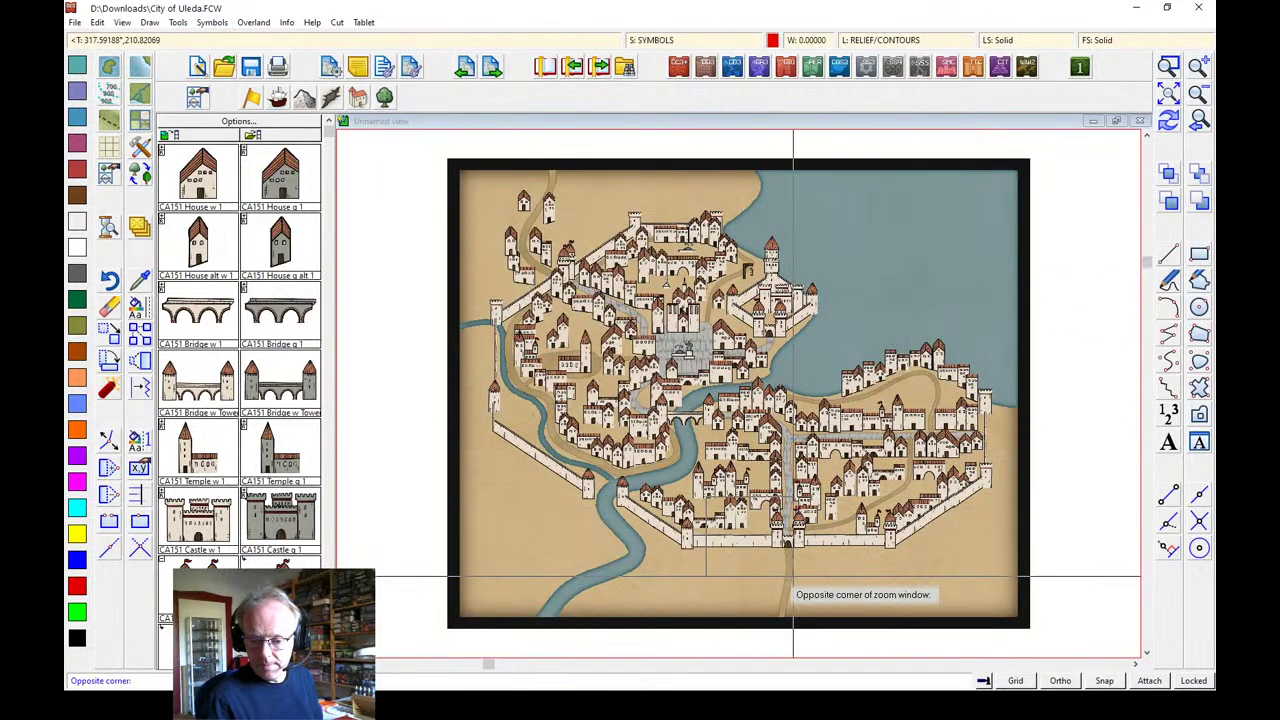
{"action": "left_click", "coordinate": [828, 619]}
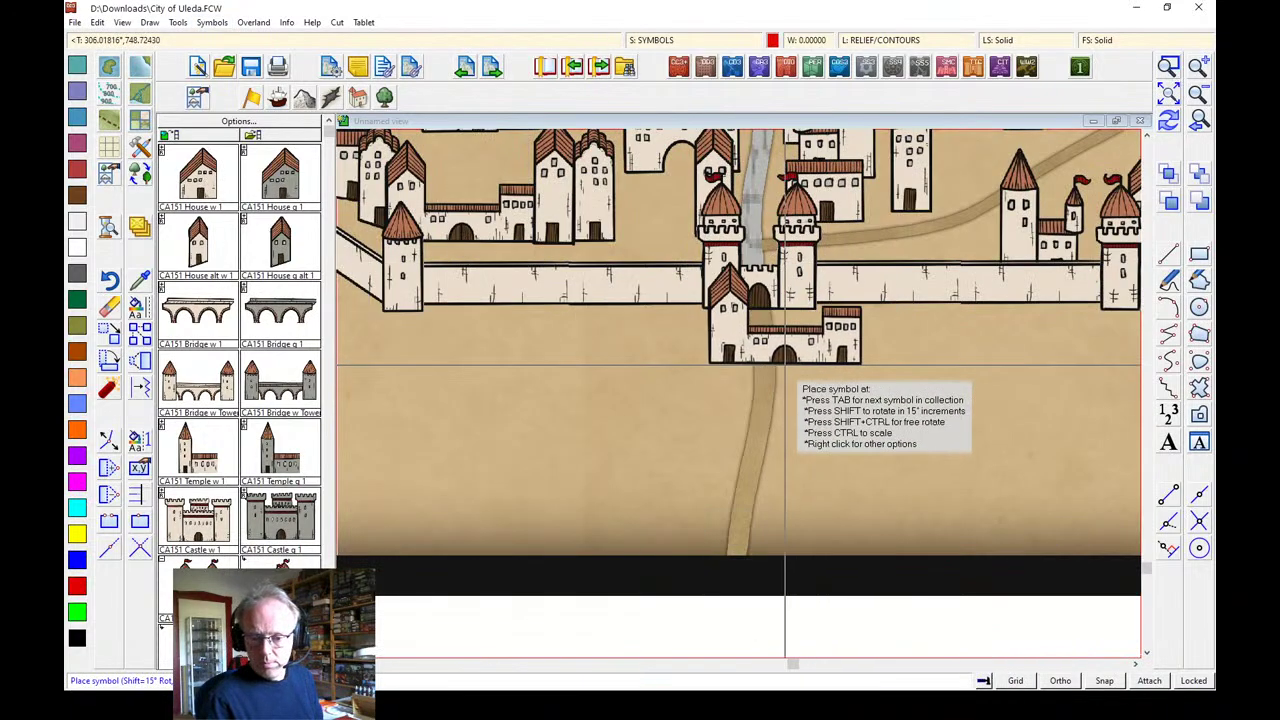
{"action": "left_click", "coordinate": [700, 406]}
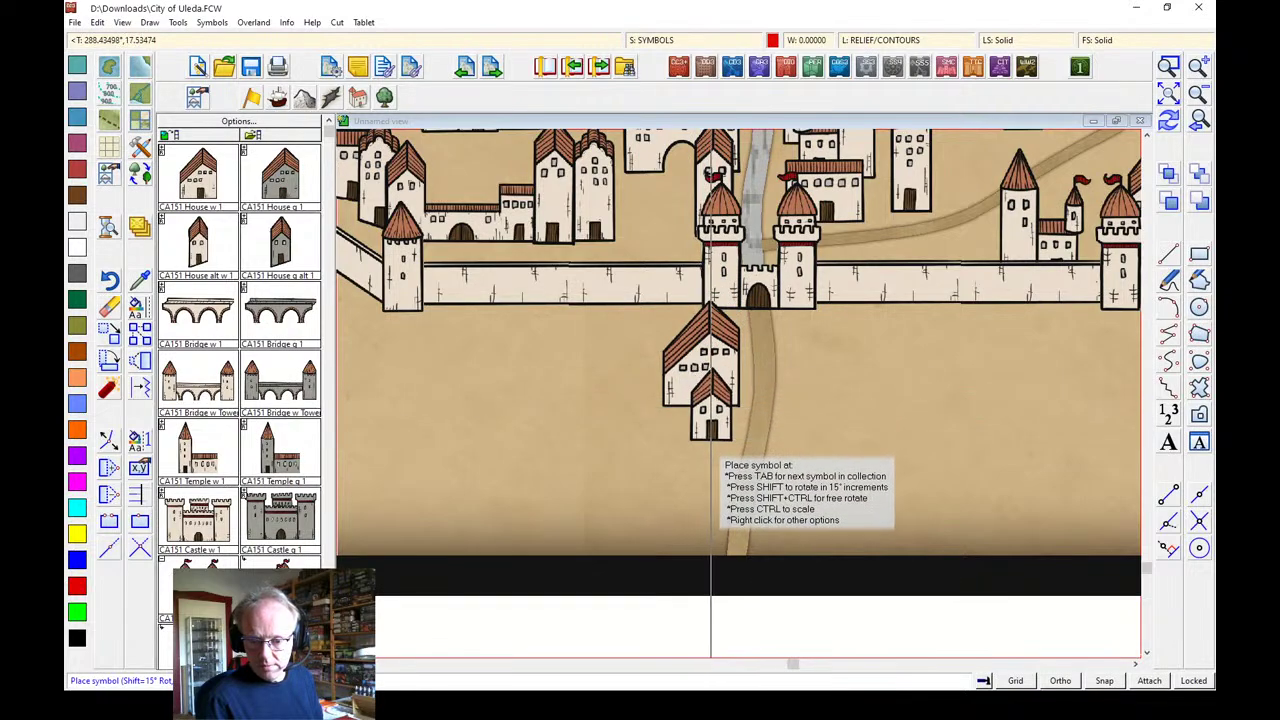
{"action": "left_click", "coordinate": [694, 440]}
{"action": "left_click", "coordinate": [689, 530]}
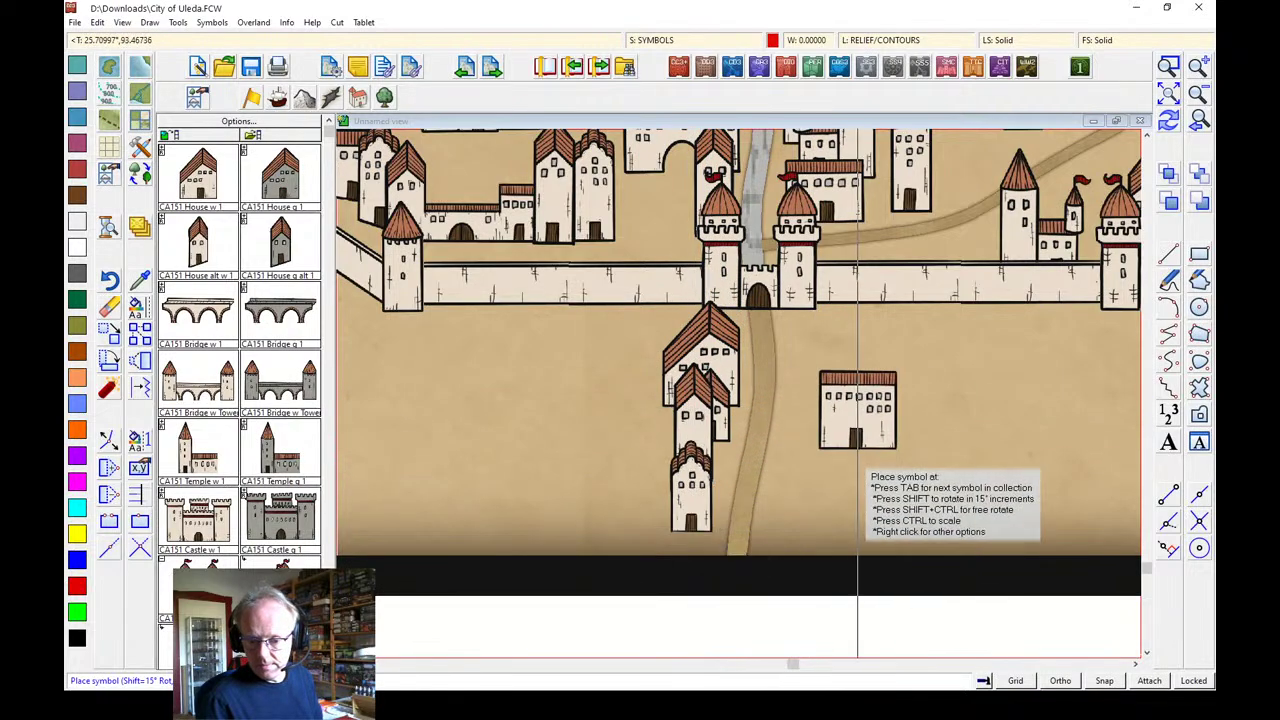
{"action": "left_click", "coordinate": [831, 414]}
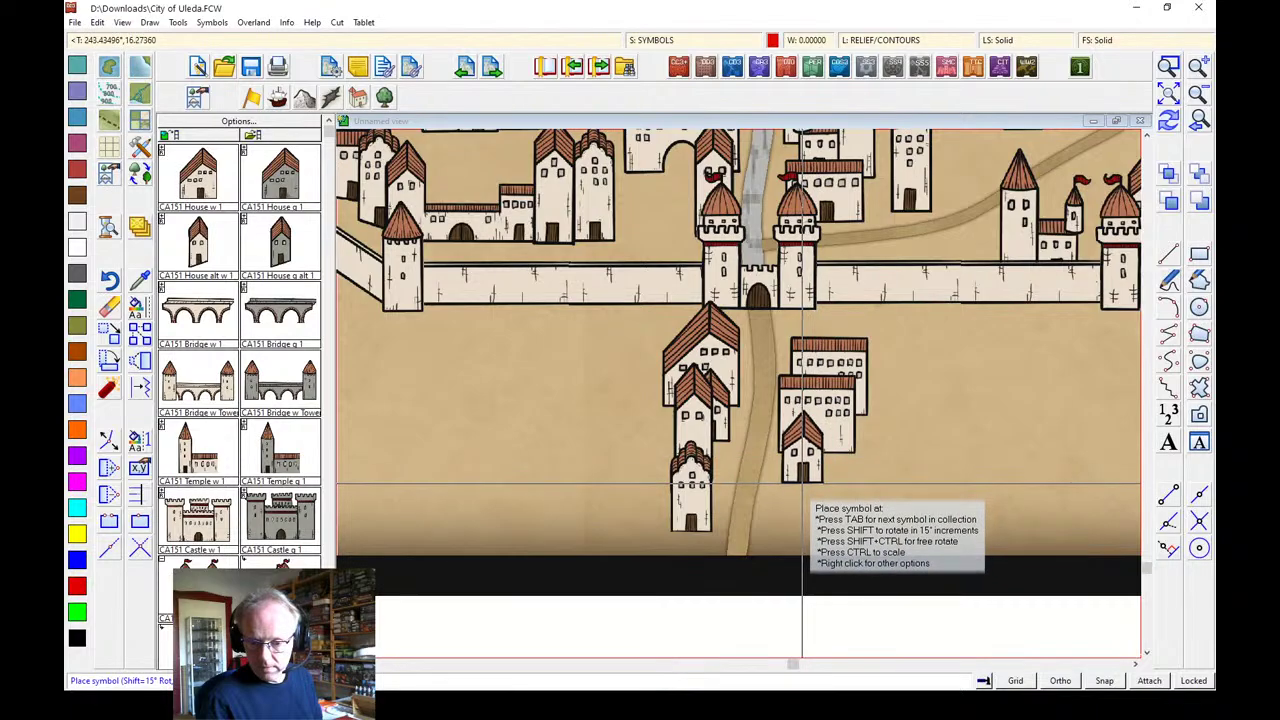
{"action": "left_click", "coordinate": [802, 549]}
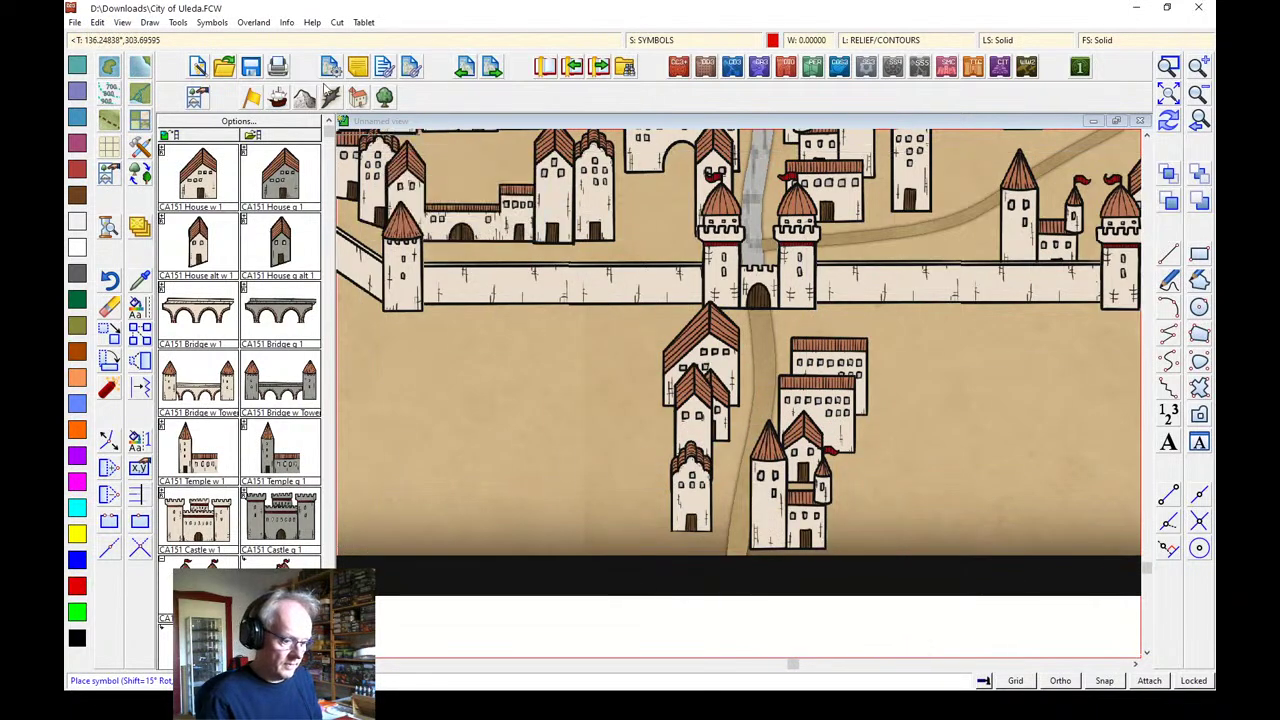
Sort all symbols in the map so that the nearer ones overlap those behind them
{"action": "left_click", "coordinate": [212, 22]}
{"action": "left_click", "coordinate": [252, 153]}
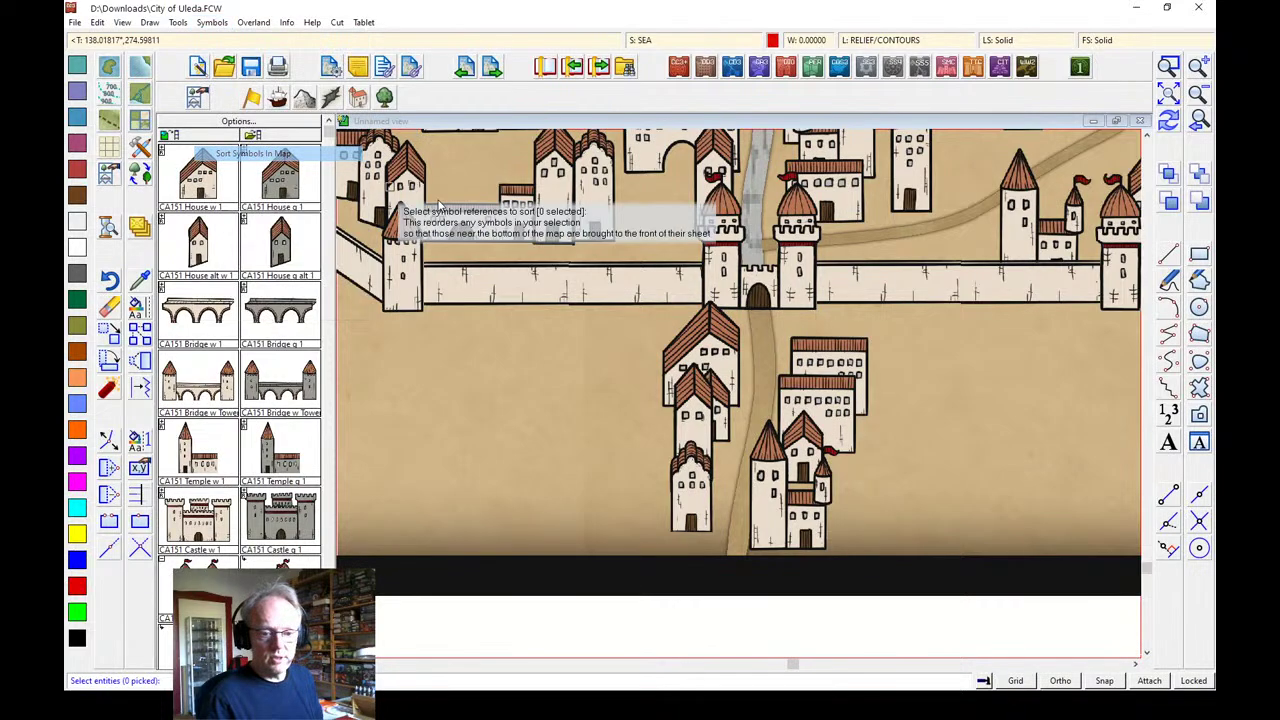
{"action": "right_click", "coordinate": [498, 249]}
{"action": "left_click", "coordinate": [559, 305]}
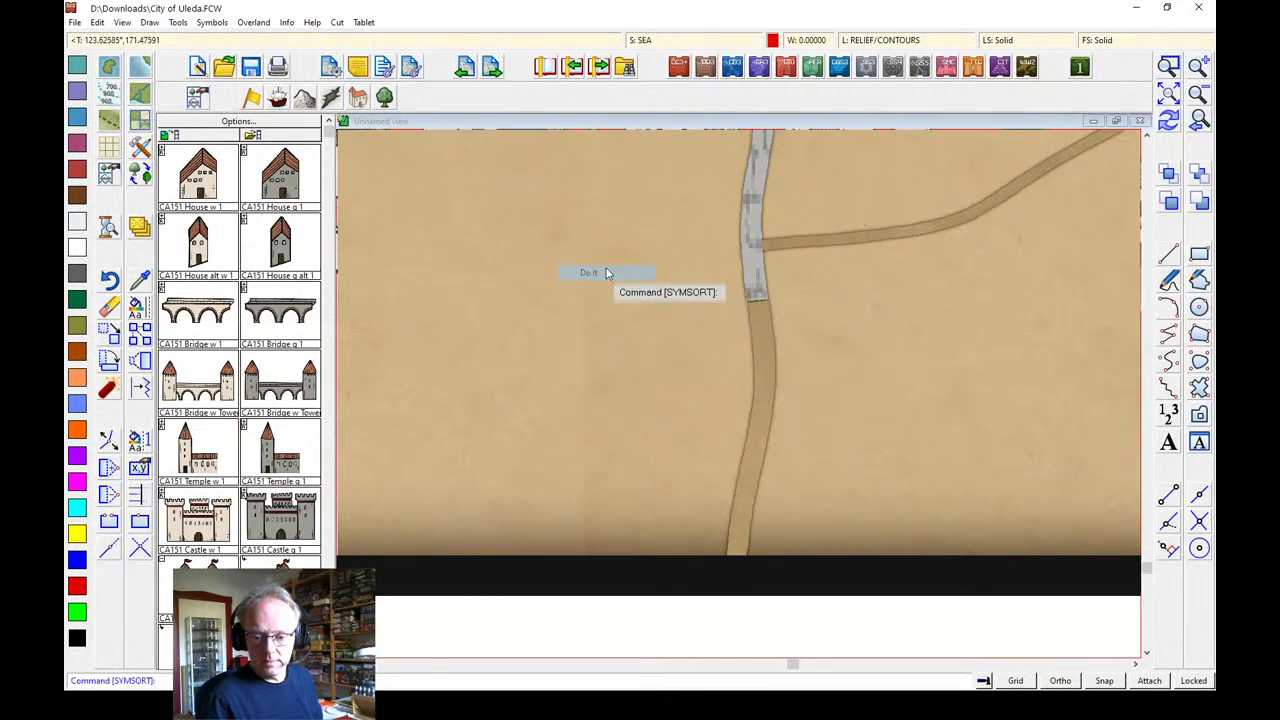
{"action": "left_click", "coordinate": [1168, 91]}
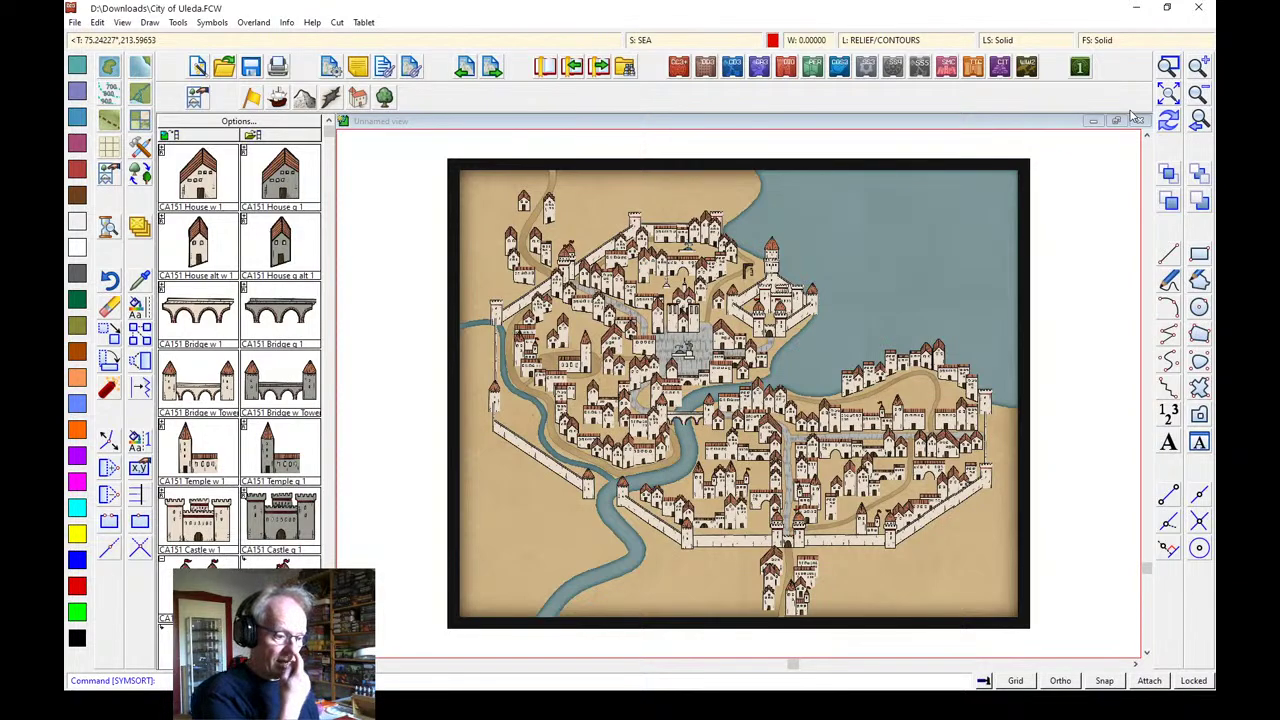
{"action": "left_click", "coordinate": [1168, 66]}
{"action": "left_click", "coordinate": [419, 158]}
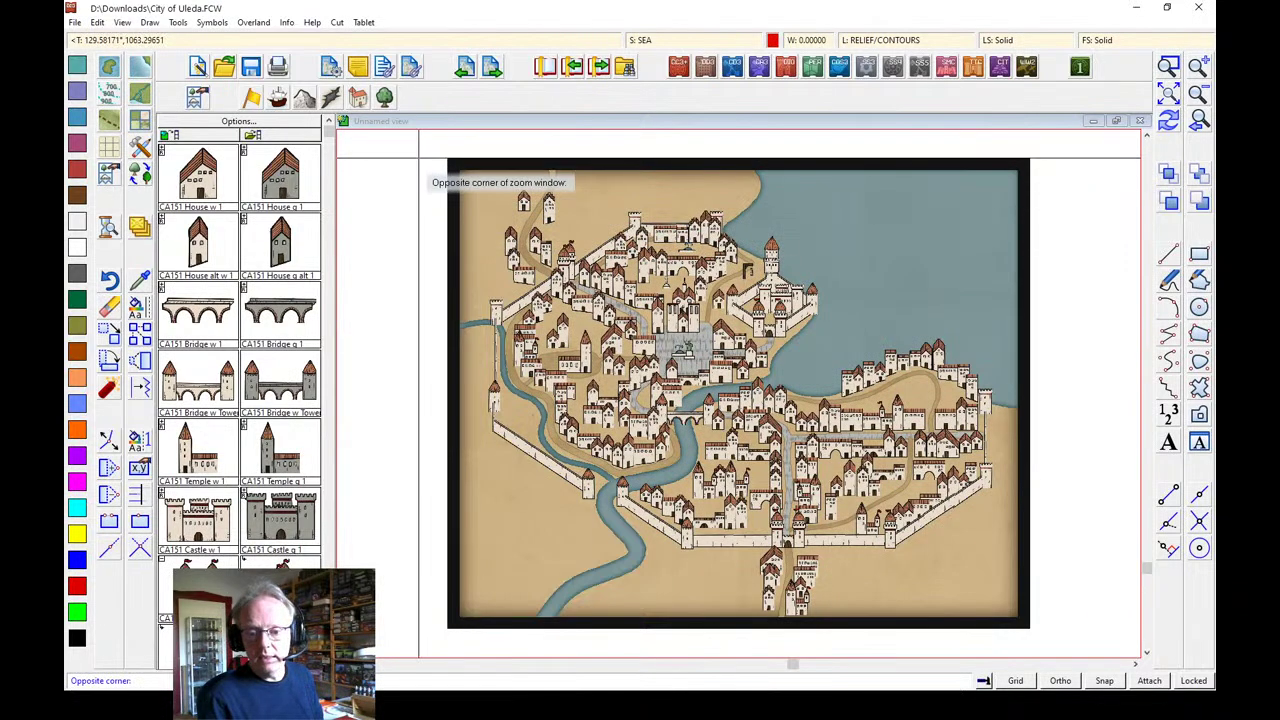
{"action": "left_click", "coordinate": [1063, 623]}
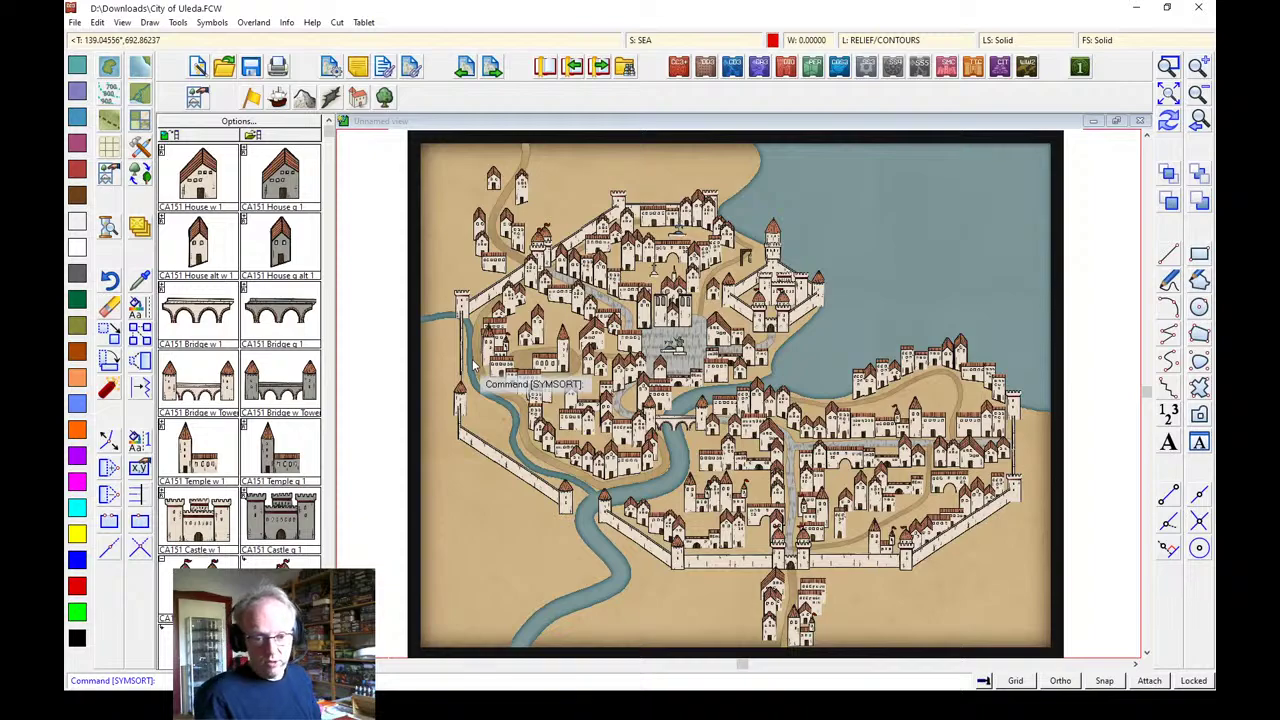
Try to scale the two northernmost houses along the road outside the northwest gate
{"action": "left_click", "coordinate": [1170, 67]}
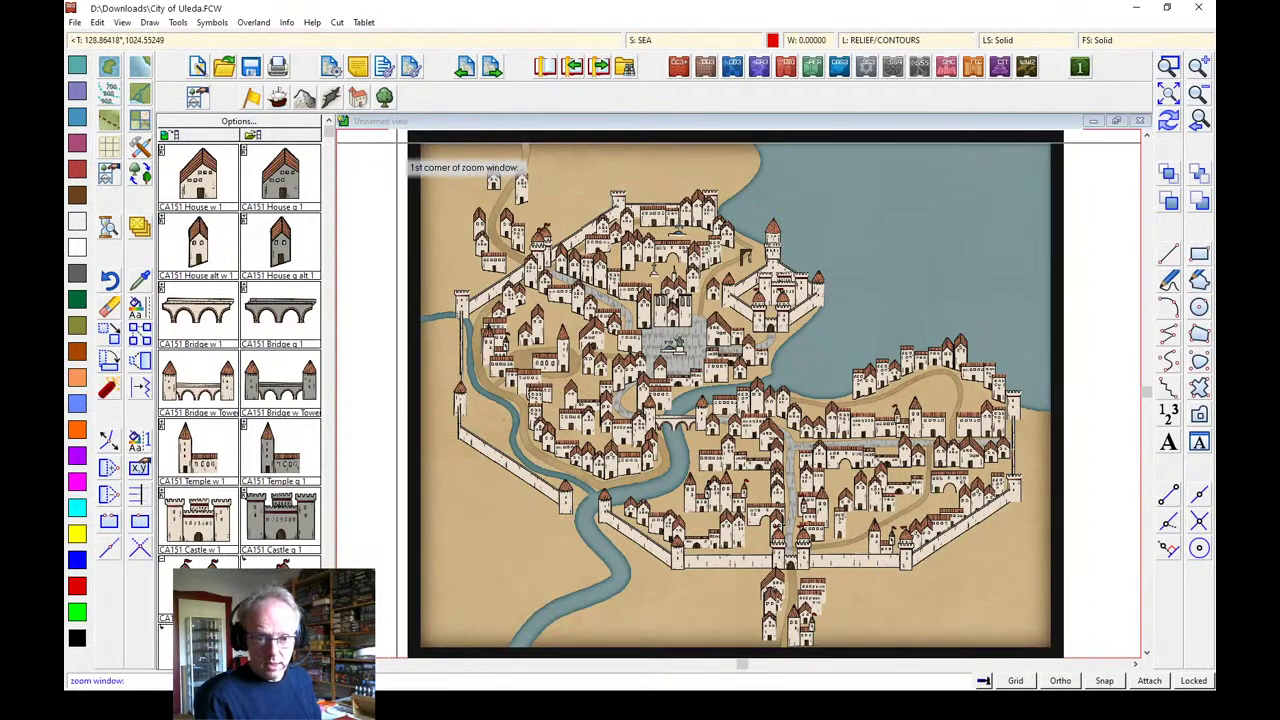
{"action": "left_click", "coordinate": [414, 151]}
{"action": "left_click", "coordinate": [664, 320]}
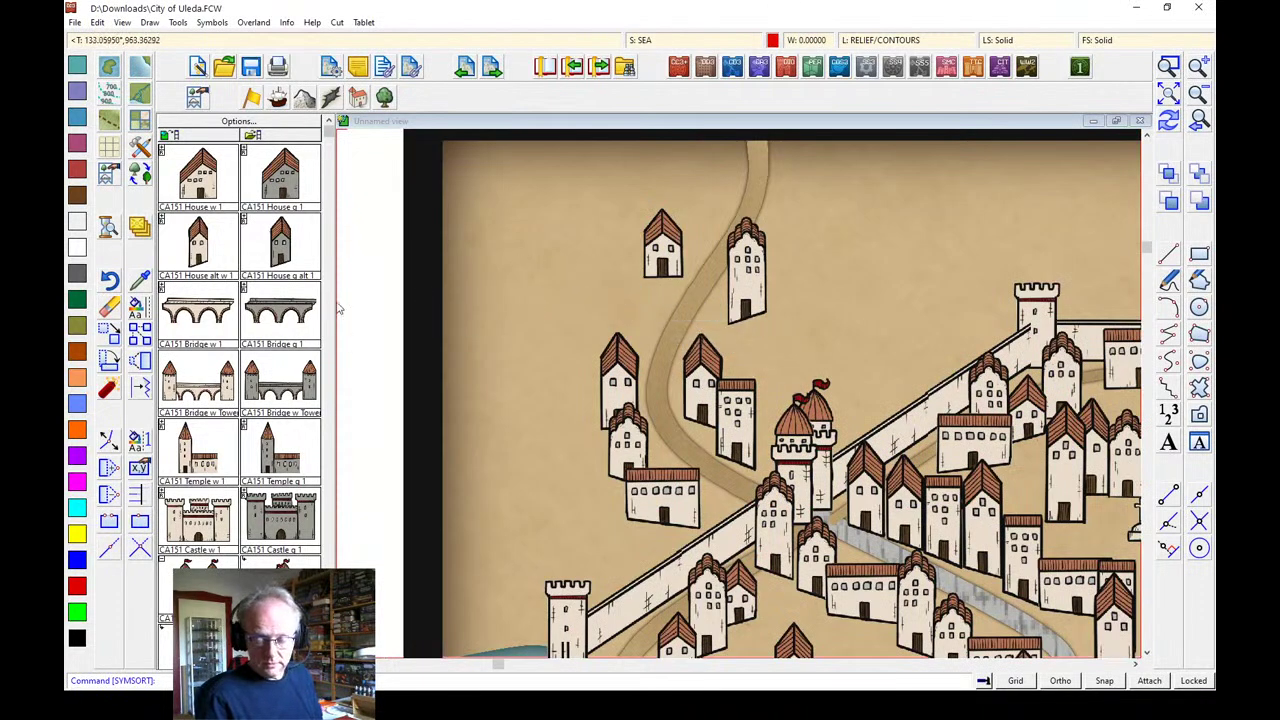
{"action": "left_click", "coordinate": [214, 23]}
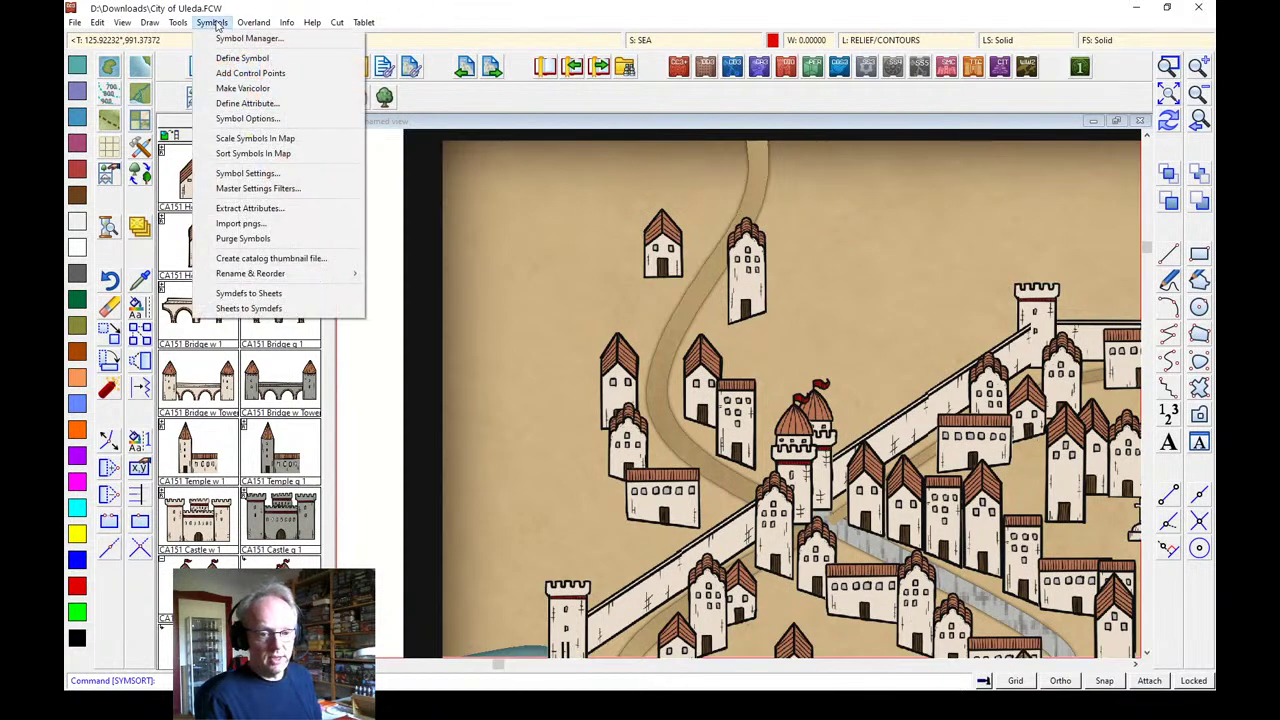
{"action": "left_click", "coordinate": [254, 138]}
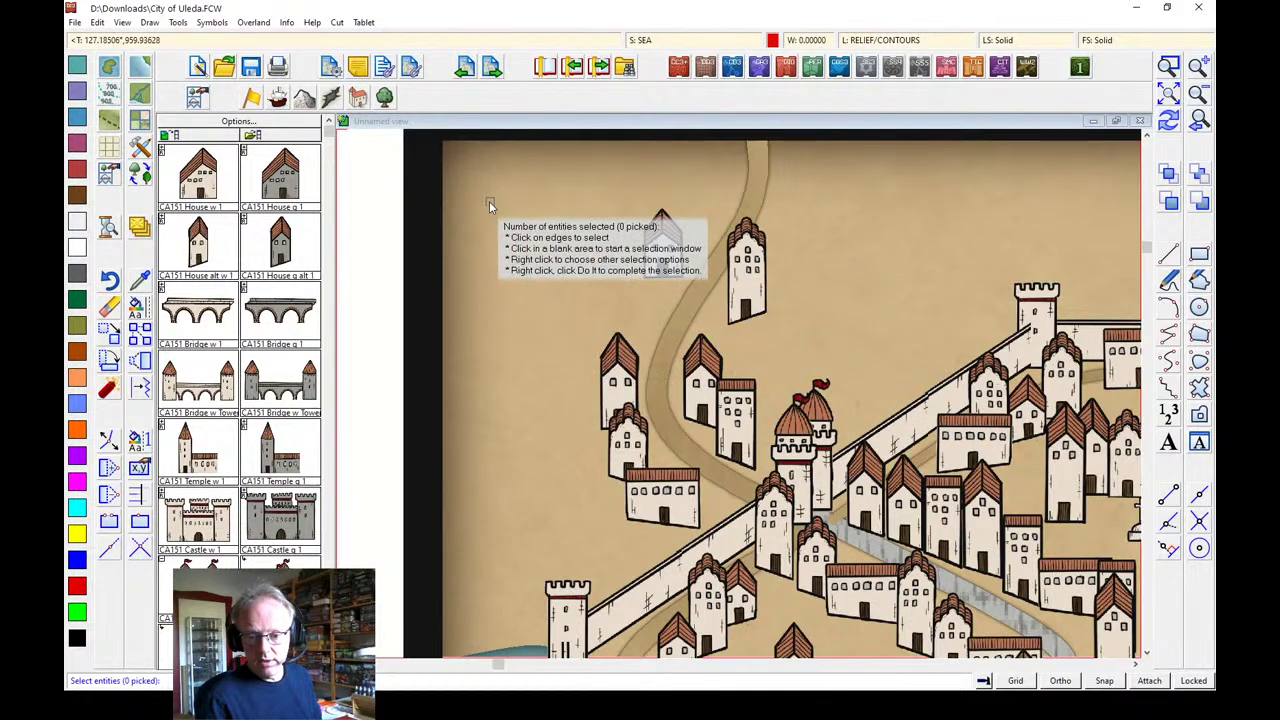
{"action": "left_click", "coordinate": [853, 283]}
{"action": "left_click", "coordinate": [464, 200]}
{"action": "right_click", "coordinate": [594, 231]}
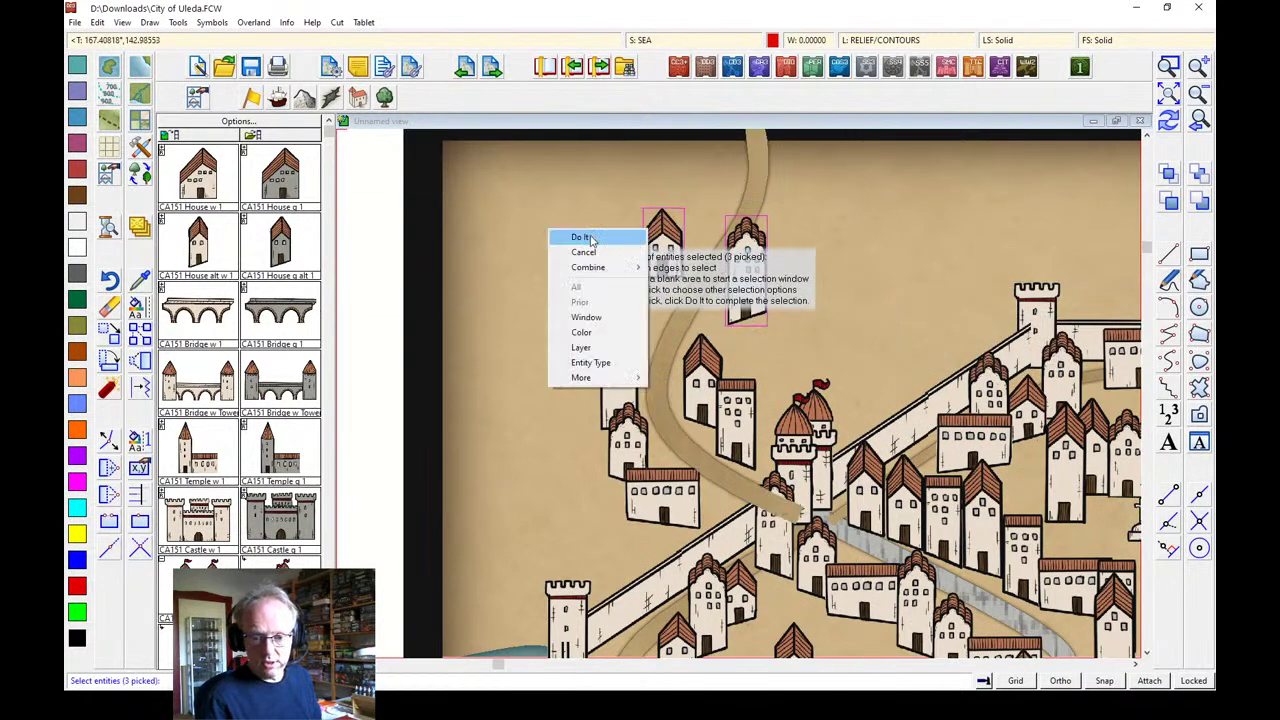
{"action": "left_click", "coordinate": [588, 236]}
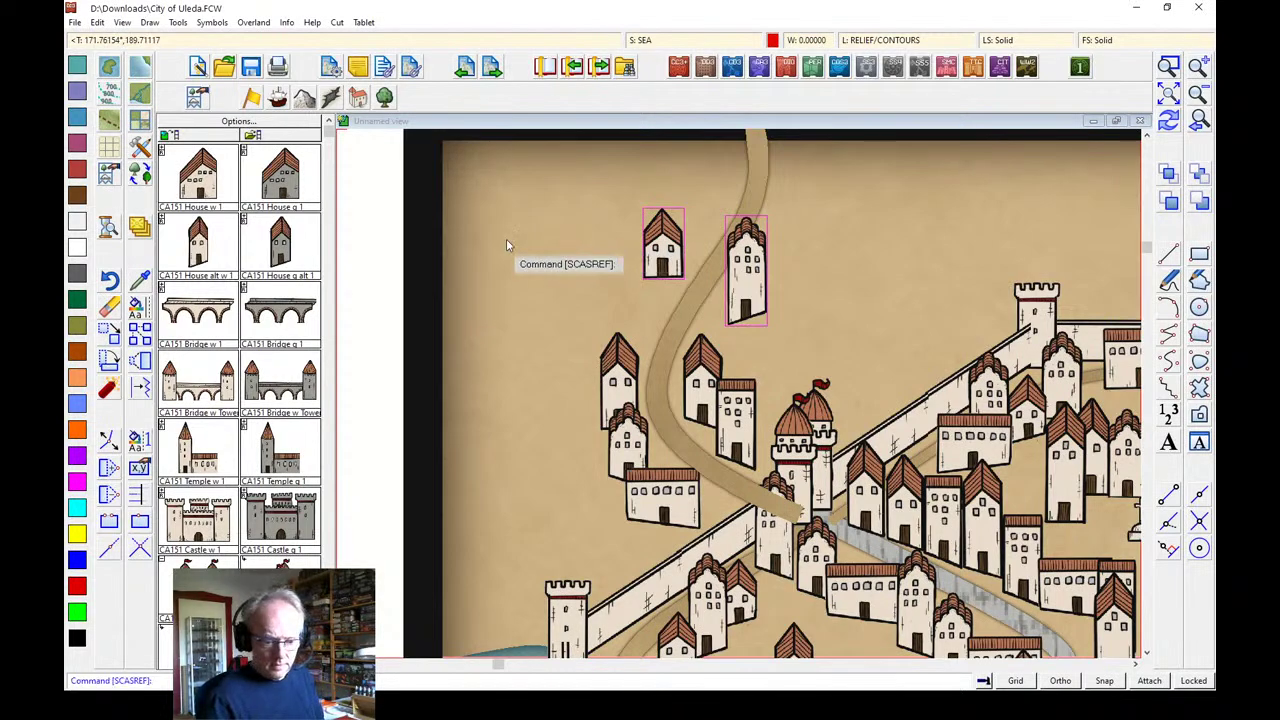
{"action": "left_click", "coordinate": [1170, 122]}
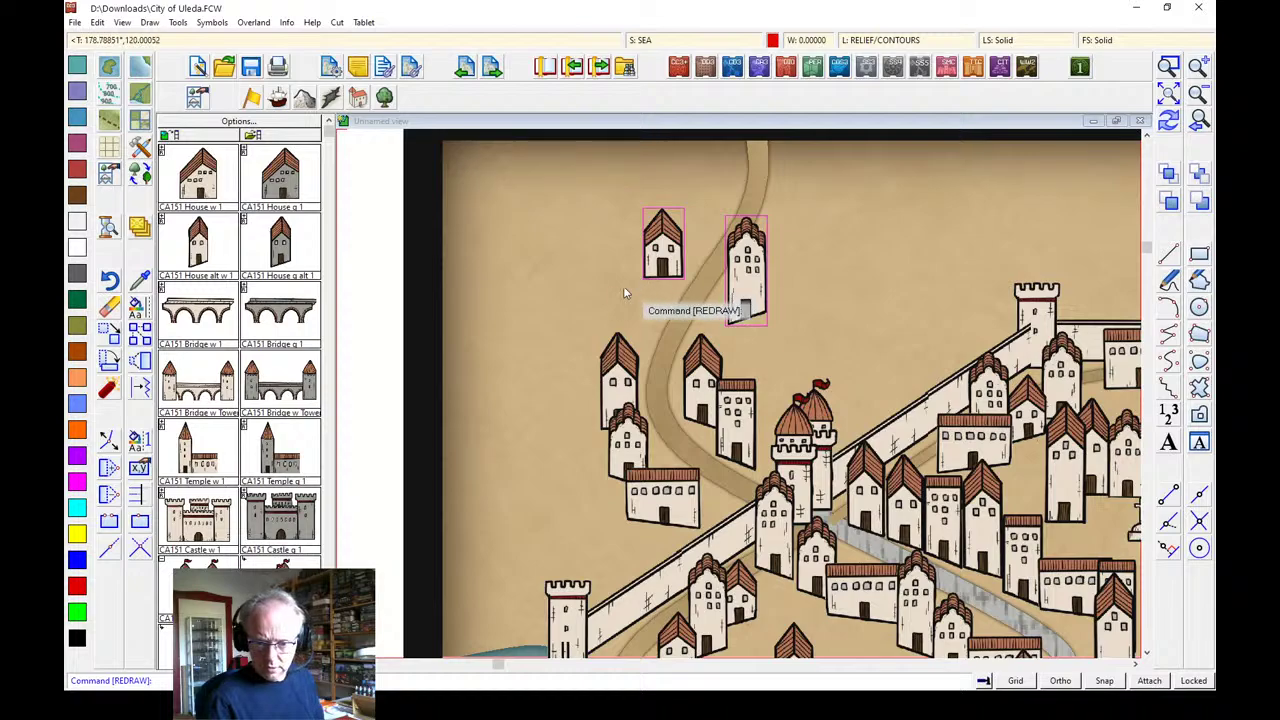
Scale the two northernmost houses along the northwest road to 0.7
{"action": "left_click", "coordinate": [203, 22]}
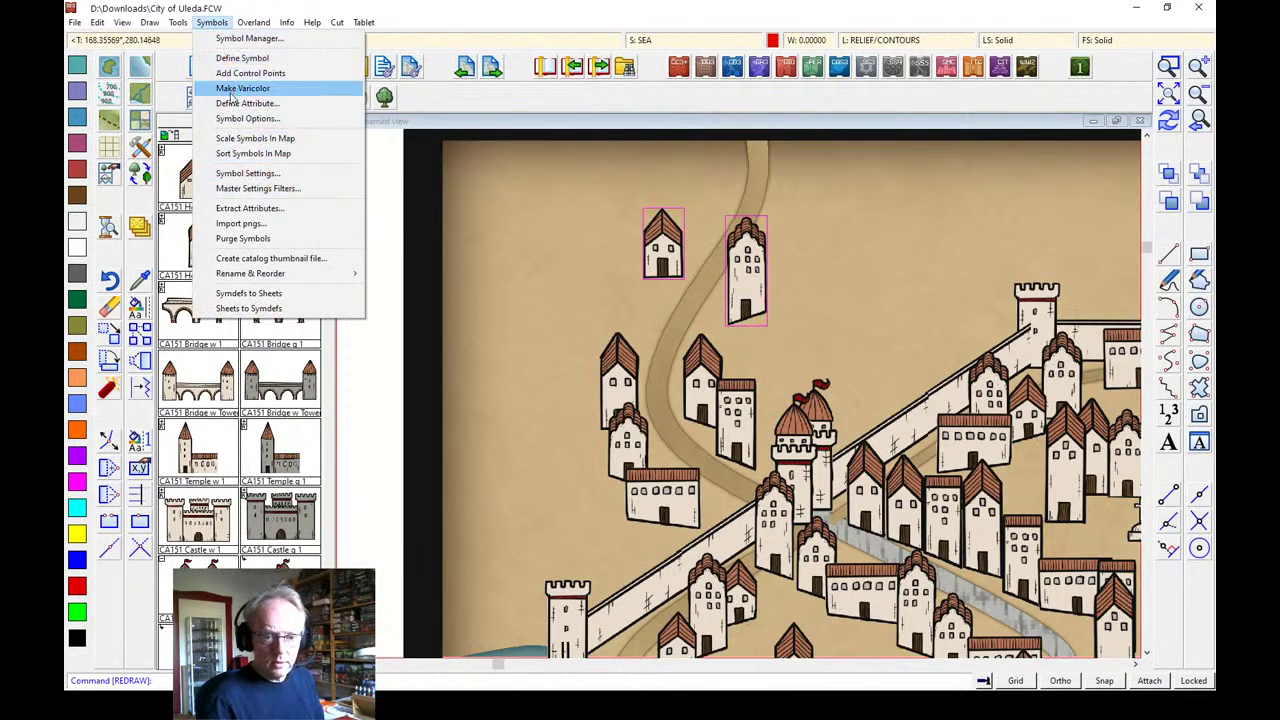
{"action": "left_click", "coordinate": [247, 139]}
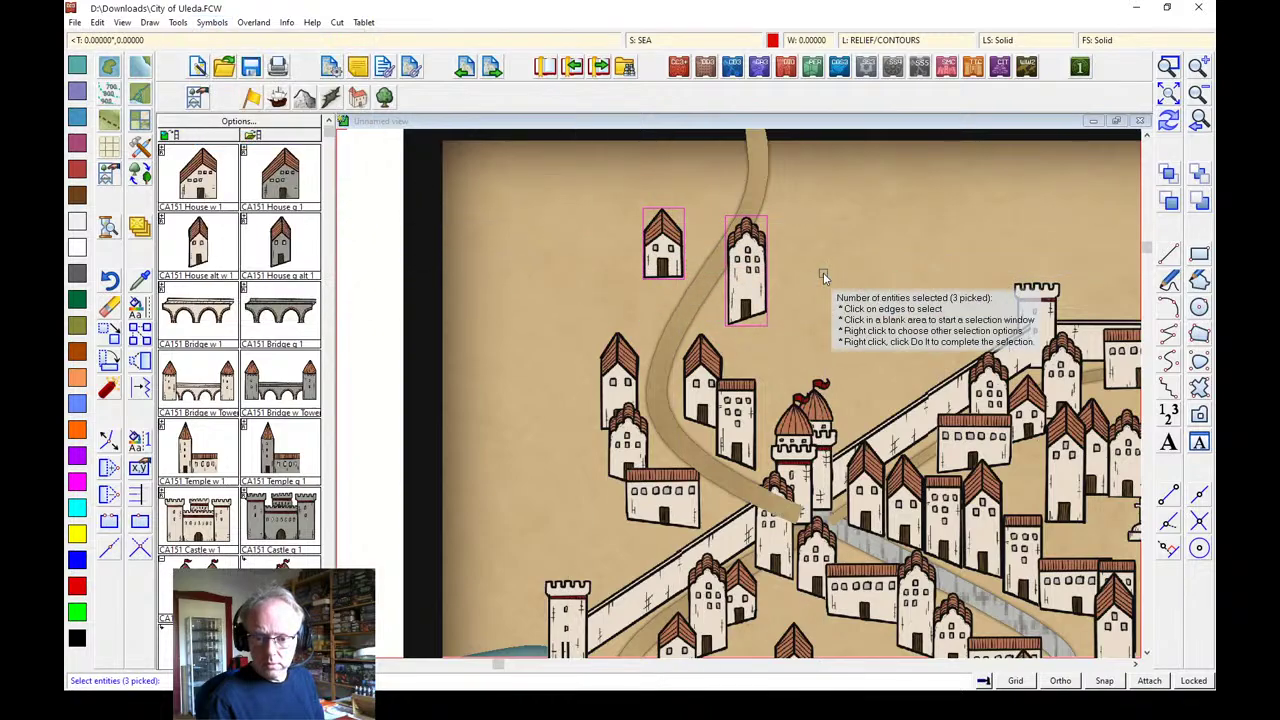
{"action": "right_click", "coordinate": [533, 200]}
{"action": "left_click", "coordinate": [560, 211]}
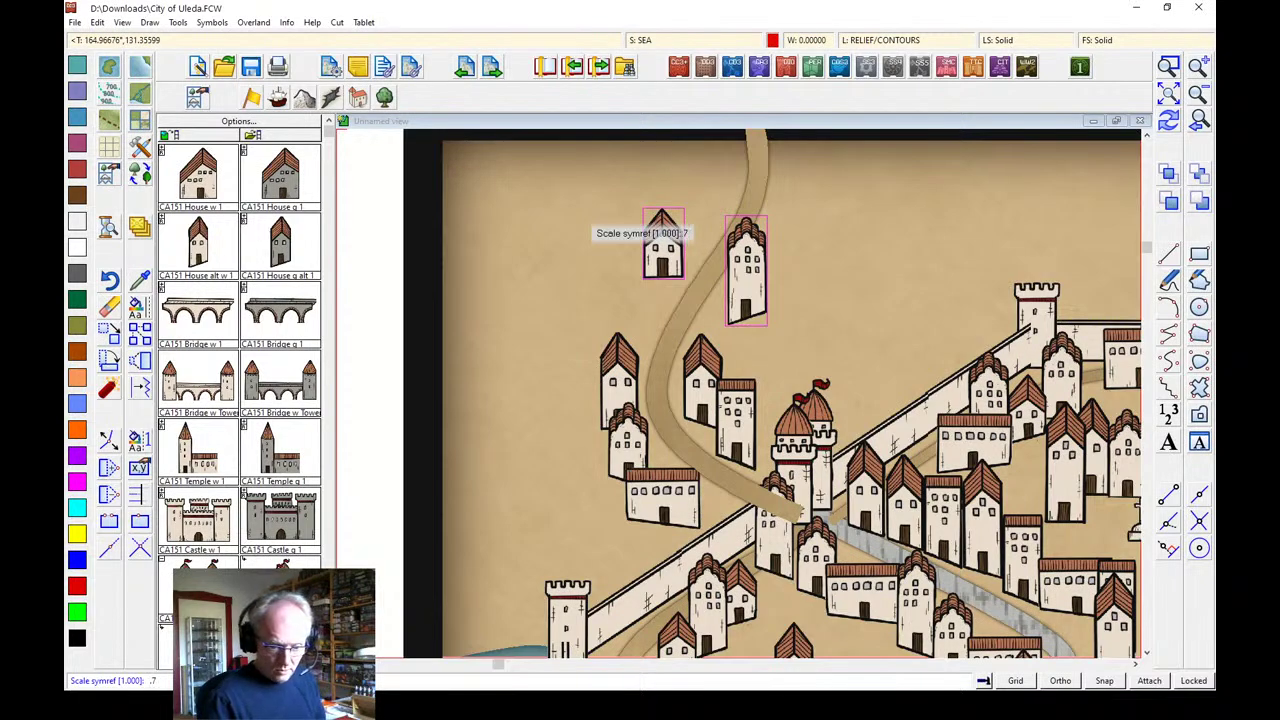
{"action": "type", "text": ".7"}
{"action": "key", "text": "Return"}
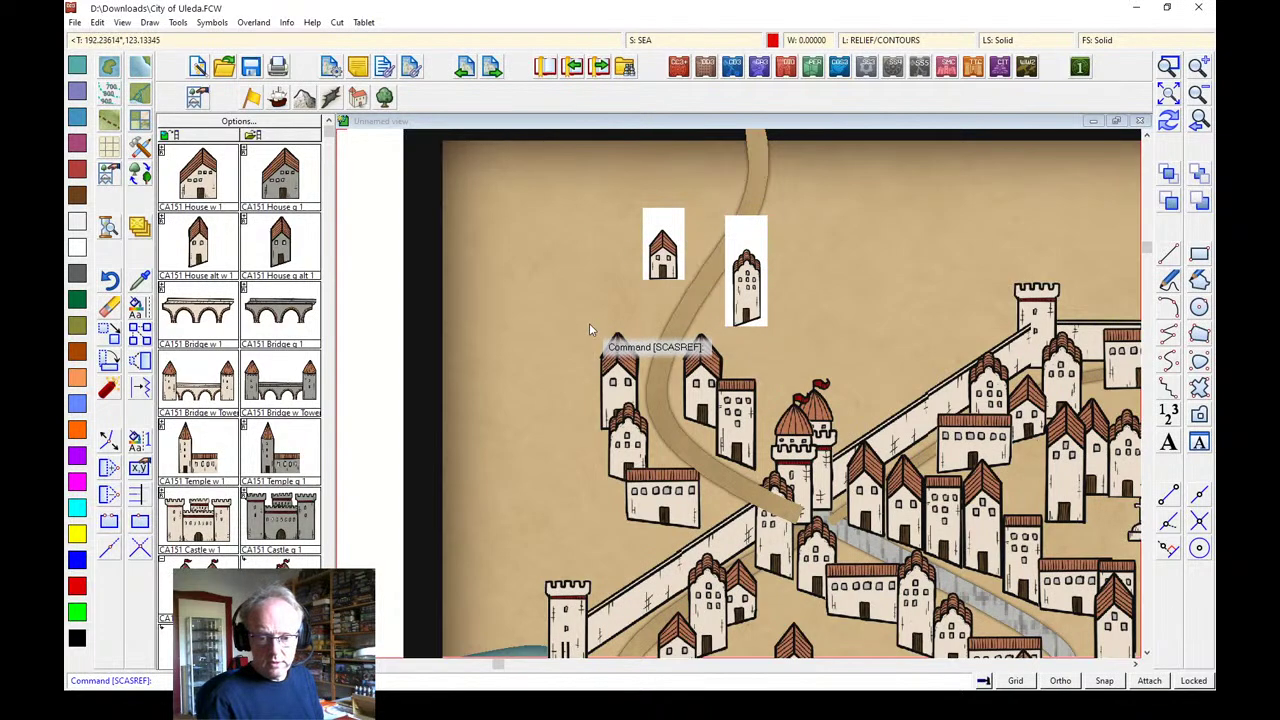
Scale the next pair of houses down the northwest road, one on each side, to 0.8
{"action": "right_click", "coordinate": [566, 334]}
{"action": "left_click", "coordinate": [580, 340]}
{"action": "left_click", "coordinate": [575, 345]}
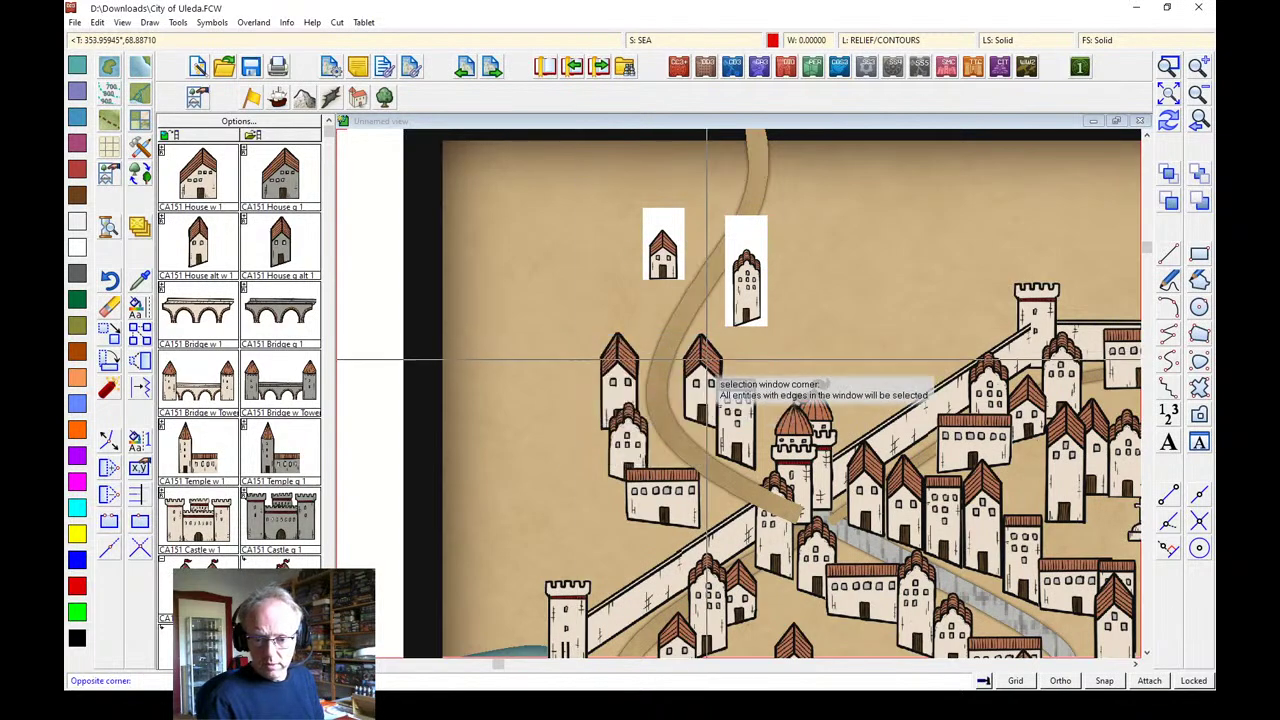
{"action": "left_click", "coordinate": [707, 360]}
{"action": "right_click", "coordinate": [513, 293]}
{"action": "left_click", "coordinate": [550, 301]}
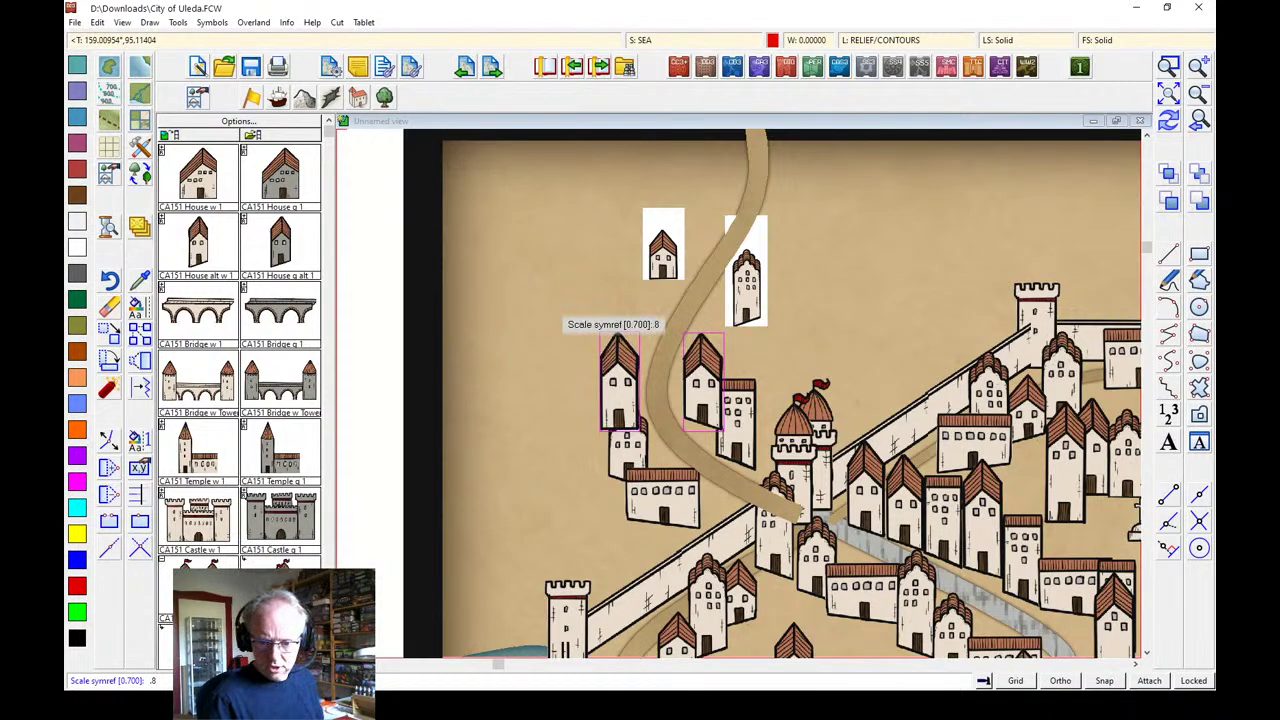
{"action": "type", "text": ".8"}
{"action": "key", "text": "Return"}
Scale the three remaining houses just outside the northwest gate to 0.9 and redraw the map
{"action": "key", "text": "Return"}
{"action": "left_click", "coordinate": [584, 453]}
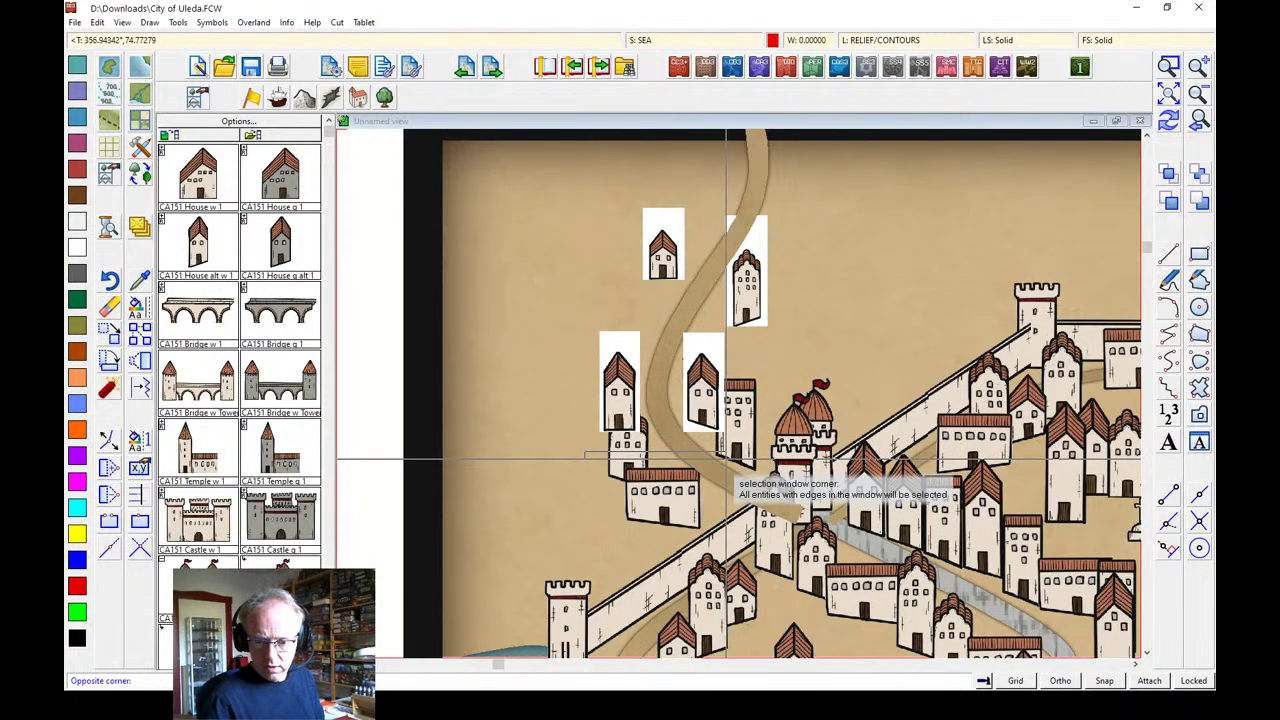
{"action": "left_click", "coordinate": [727, 462]}
{"action": "right_click", "coordinate": [472, 313]}
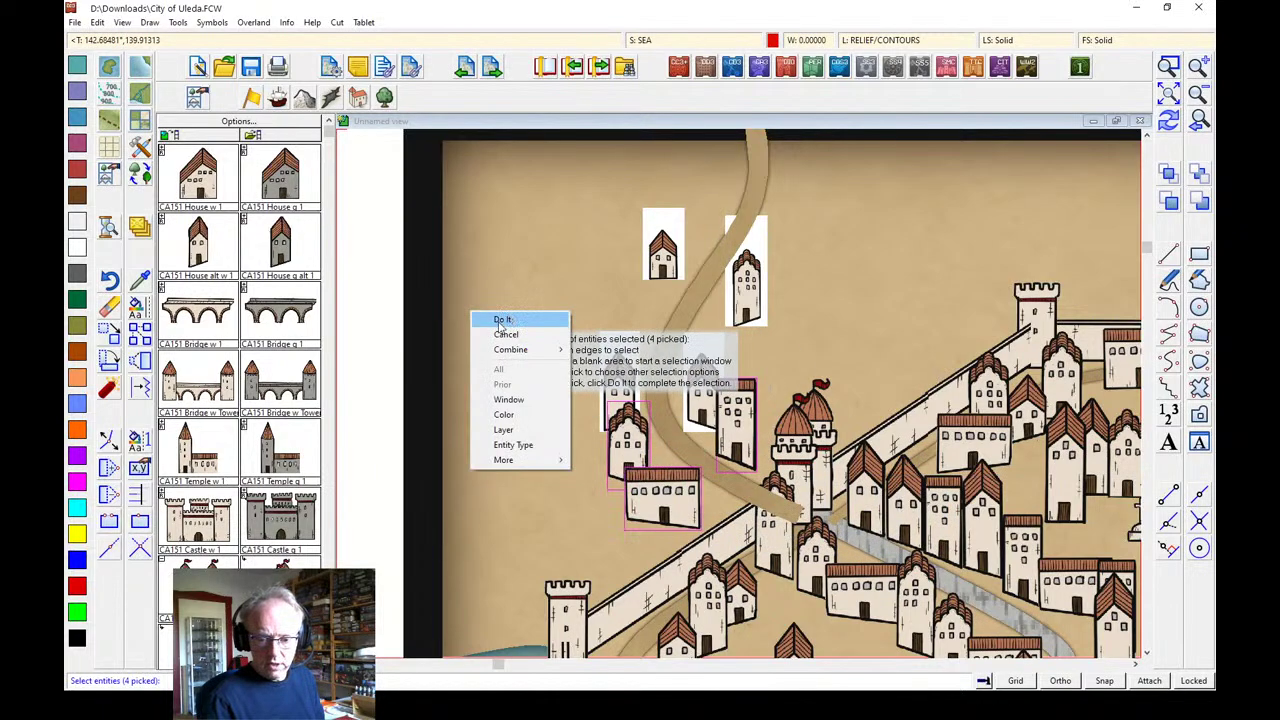
{"action": "left_click", "coordinate": [502, 320]}
{"action": "key", "text": "Return"}
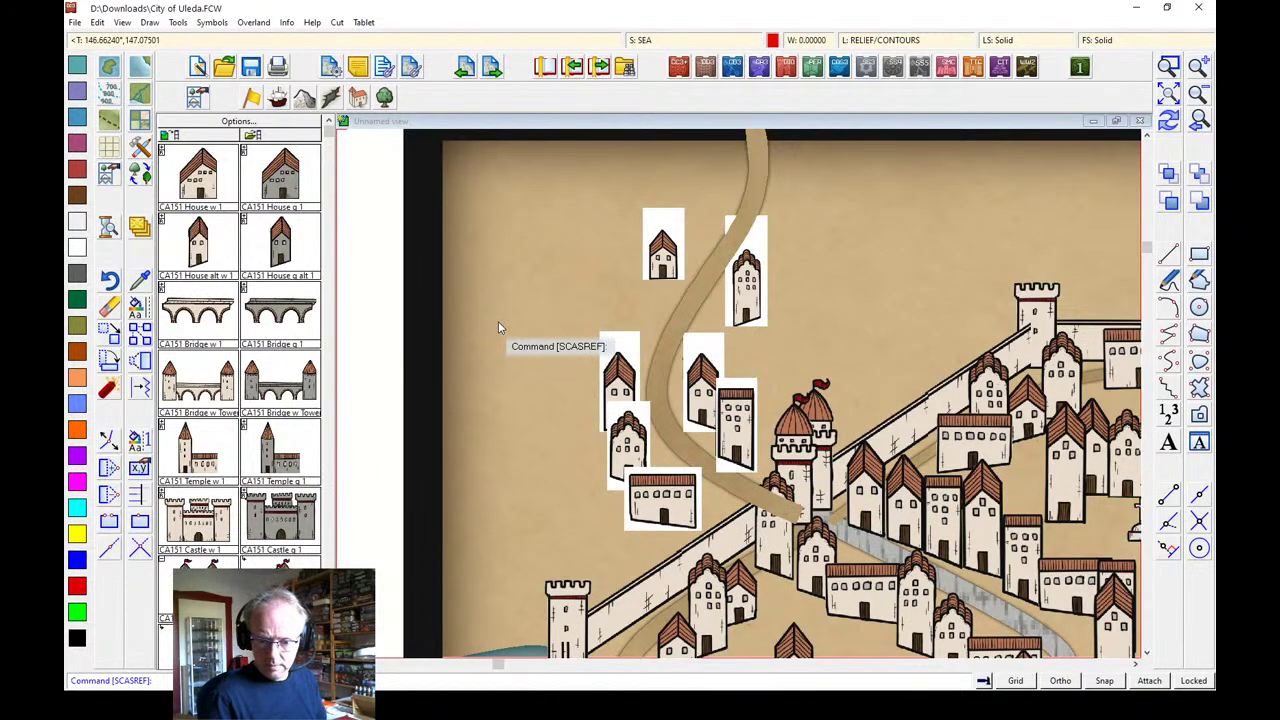
{"action": "left_click", "coordinate": [1166, 124]}
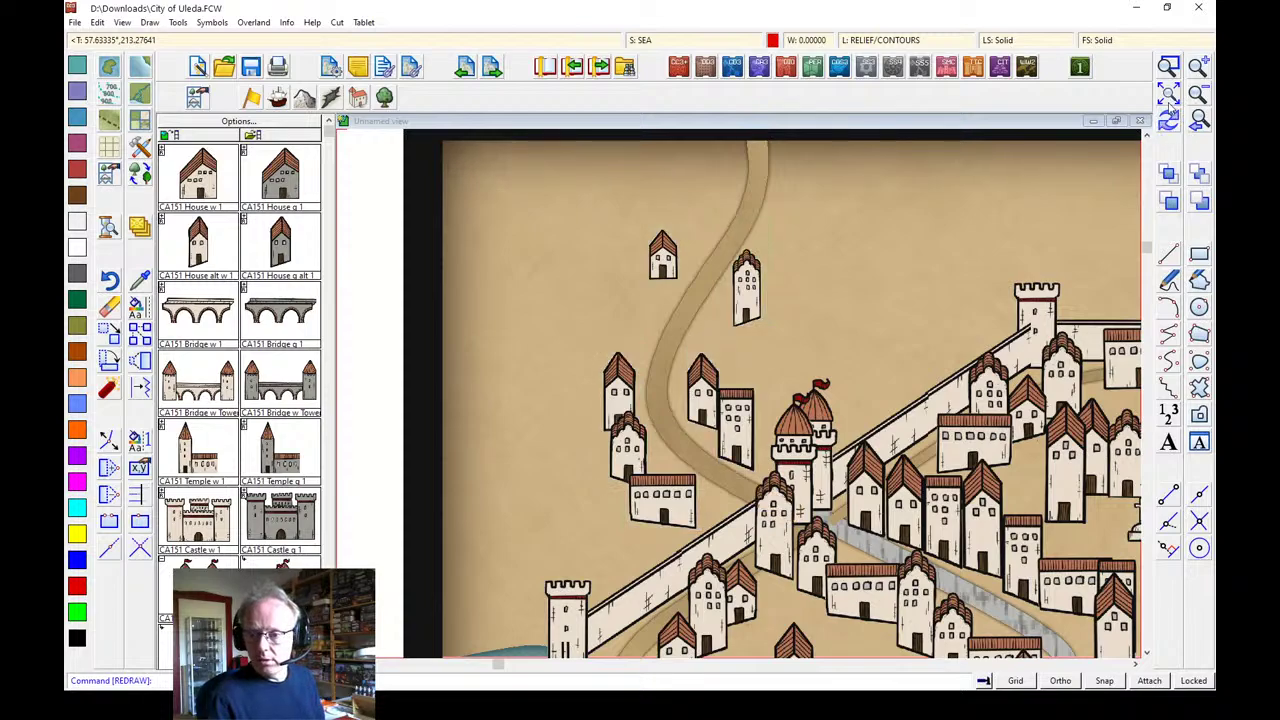
{"action": "left_click", "coordinate": [1170, 98]}
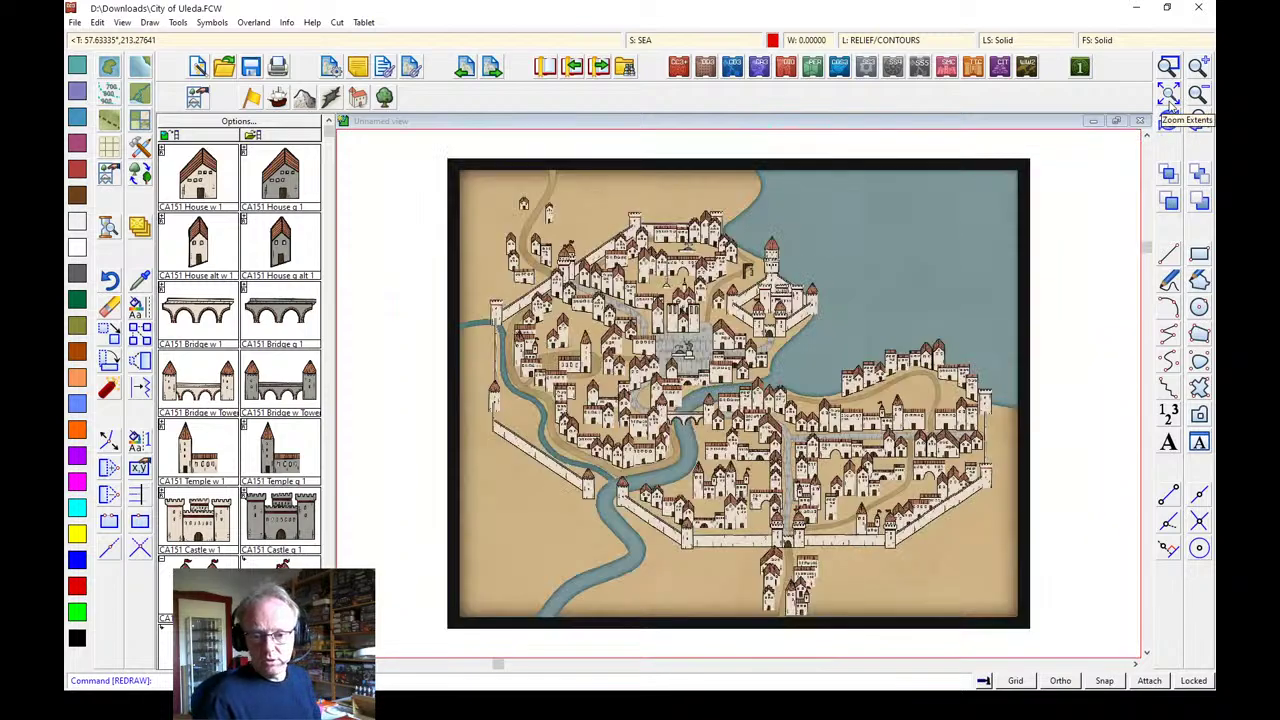
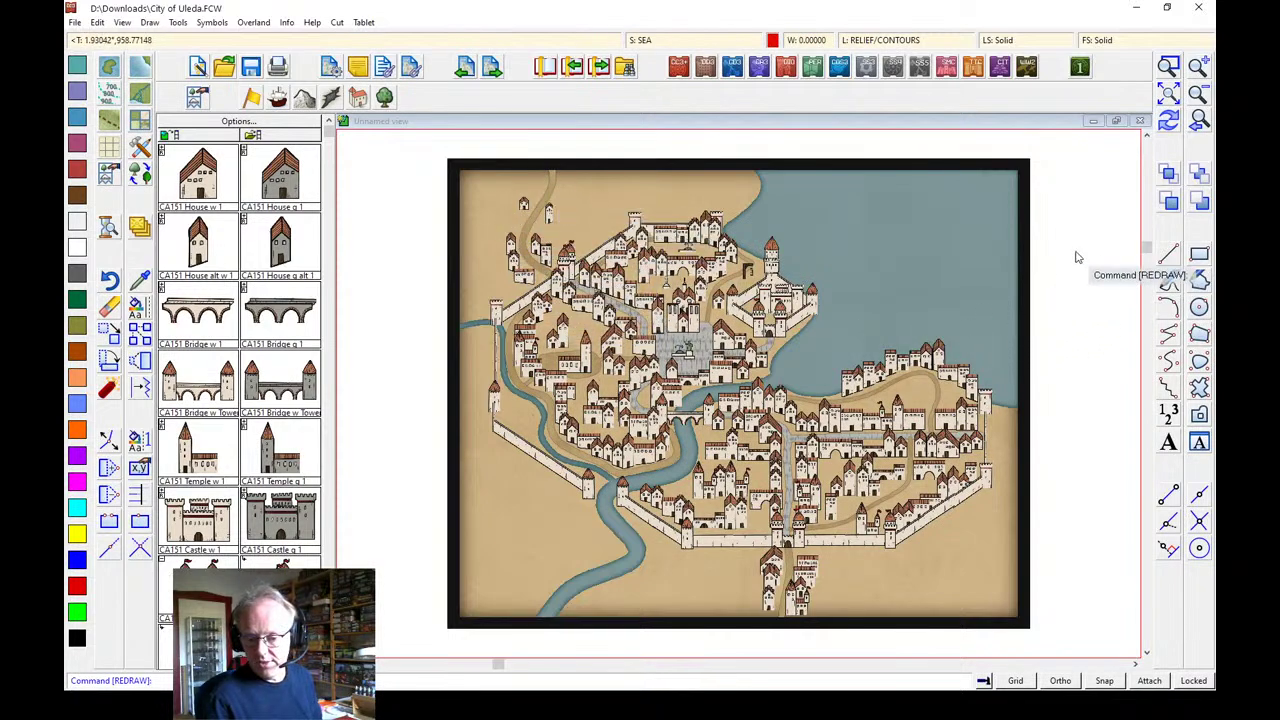
{"action": "left_click", "coordinate": [1168, 66]}
{"action": "left_click", "coordinate": [680, 522]}
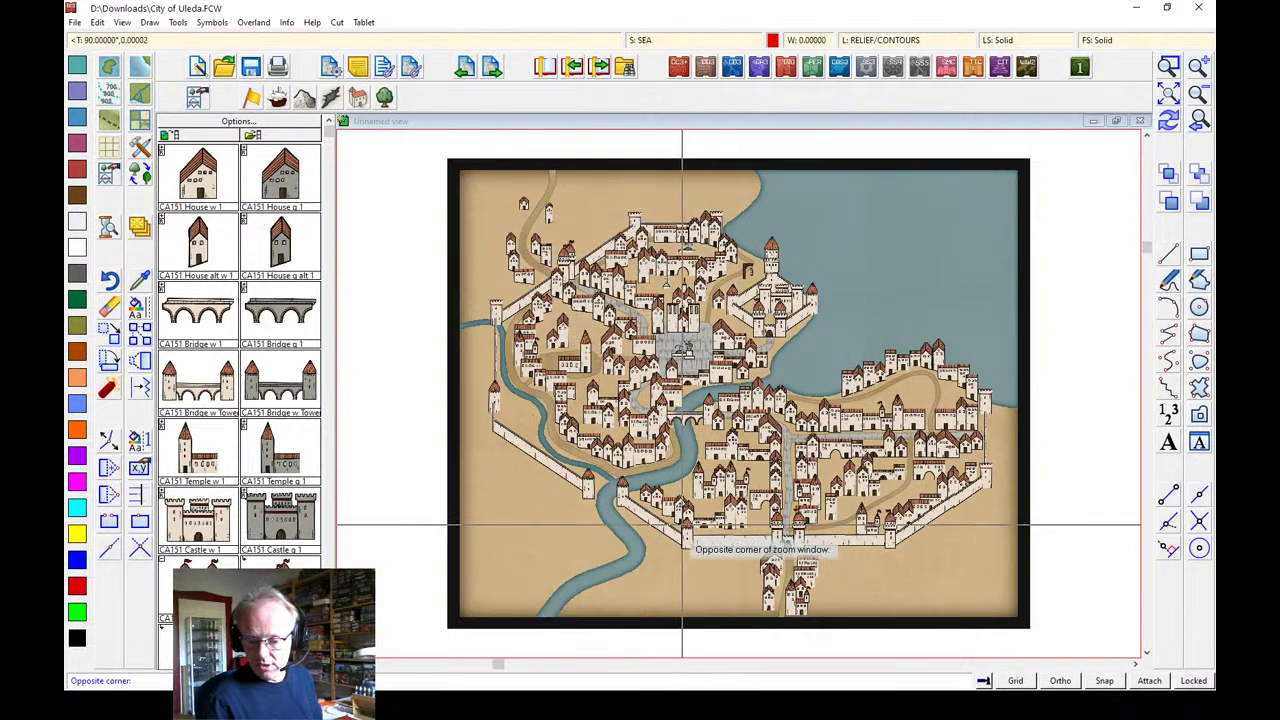
{"action": "left_click", "coordinate": [836, 617]}
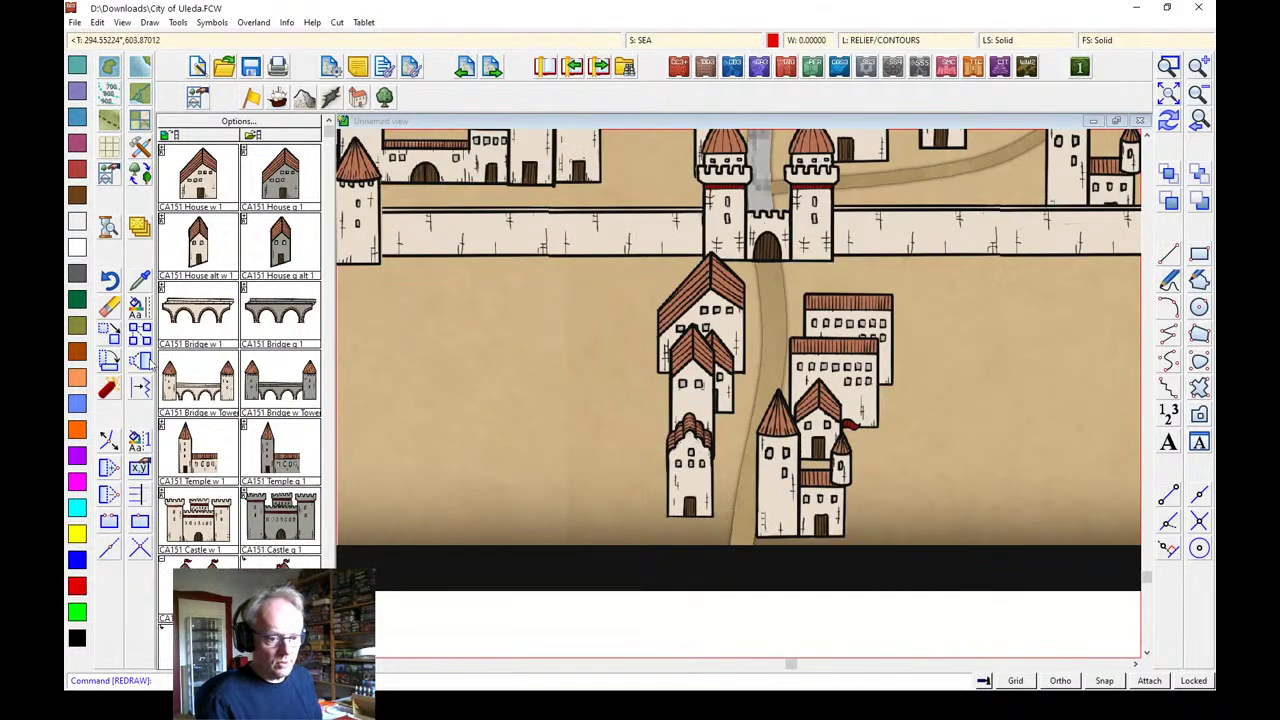
{"action": "left_click", "coordinate": [212, 22]}
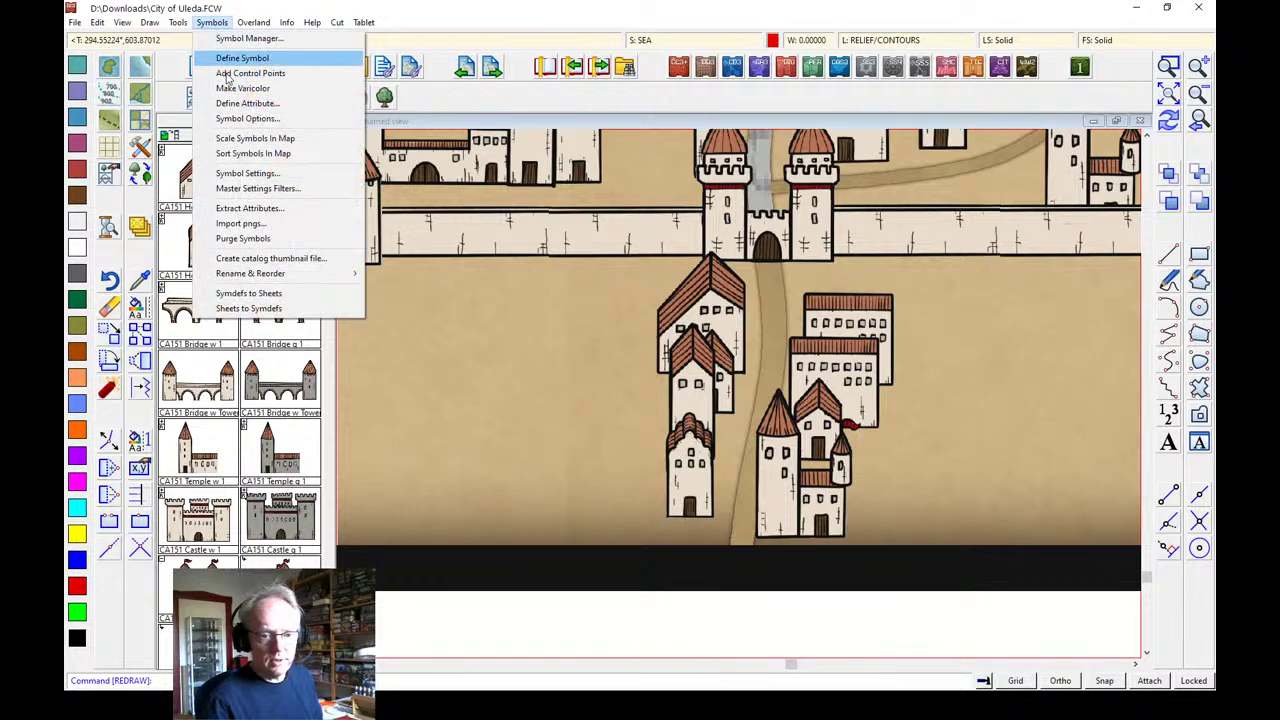
{"action": "left_click", "coordinate": [248, 135]}
{"action": "left_click", "coordinate": [601, 290]}
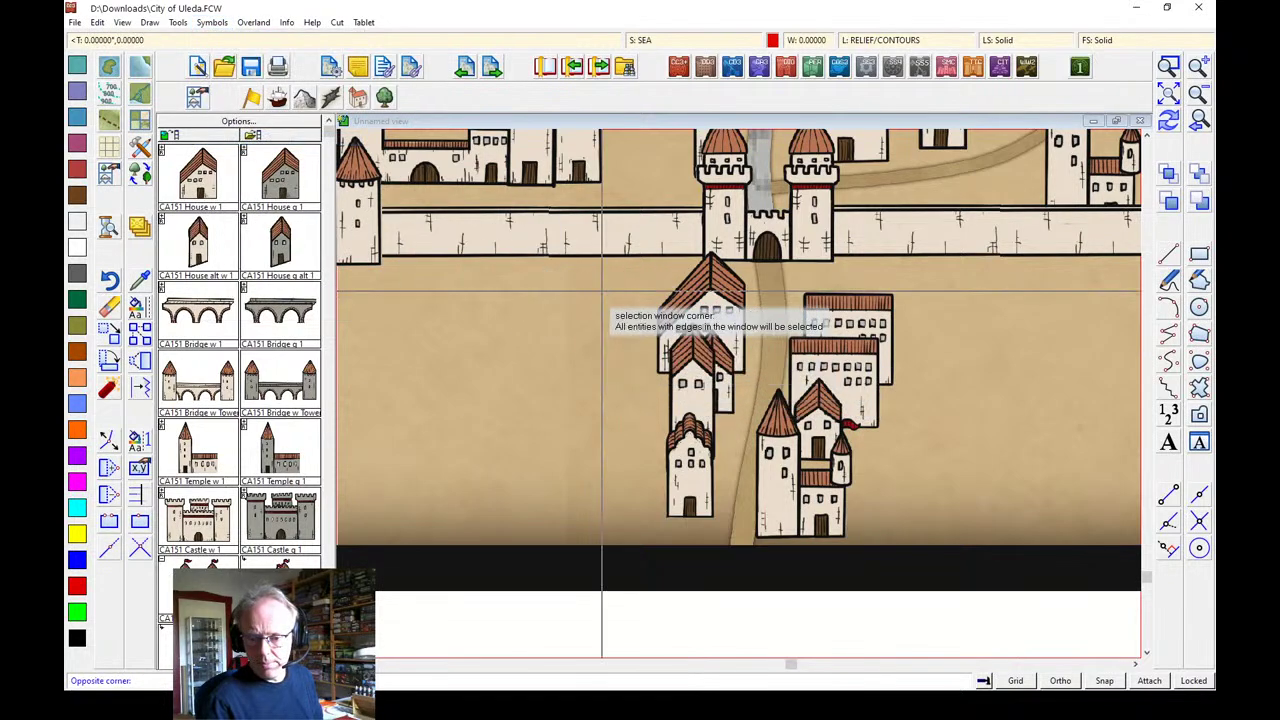
{"action": "left_click", "coordinate": [882, 342]}
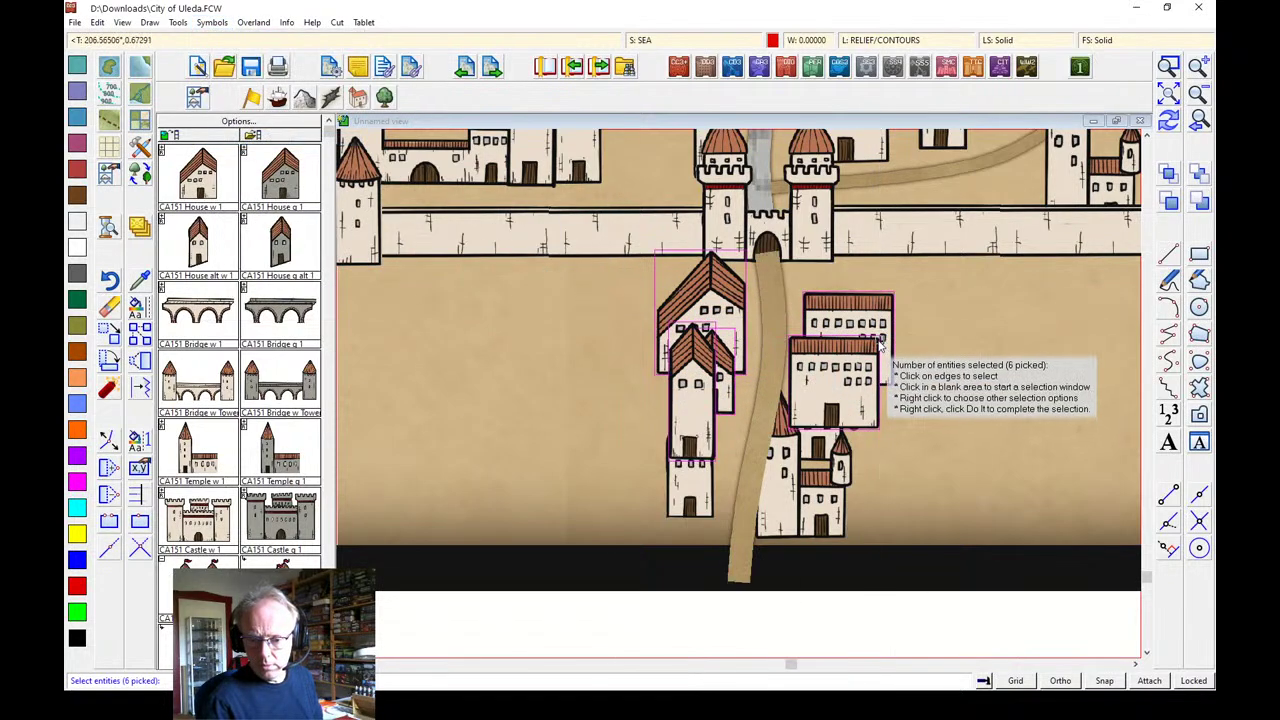
{"action": "right_click", "coordinate": [728, 326]}
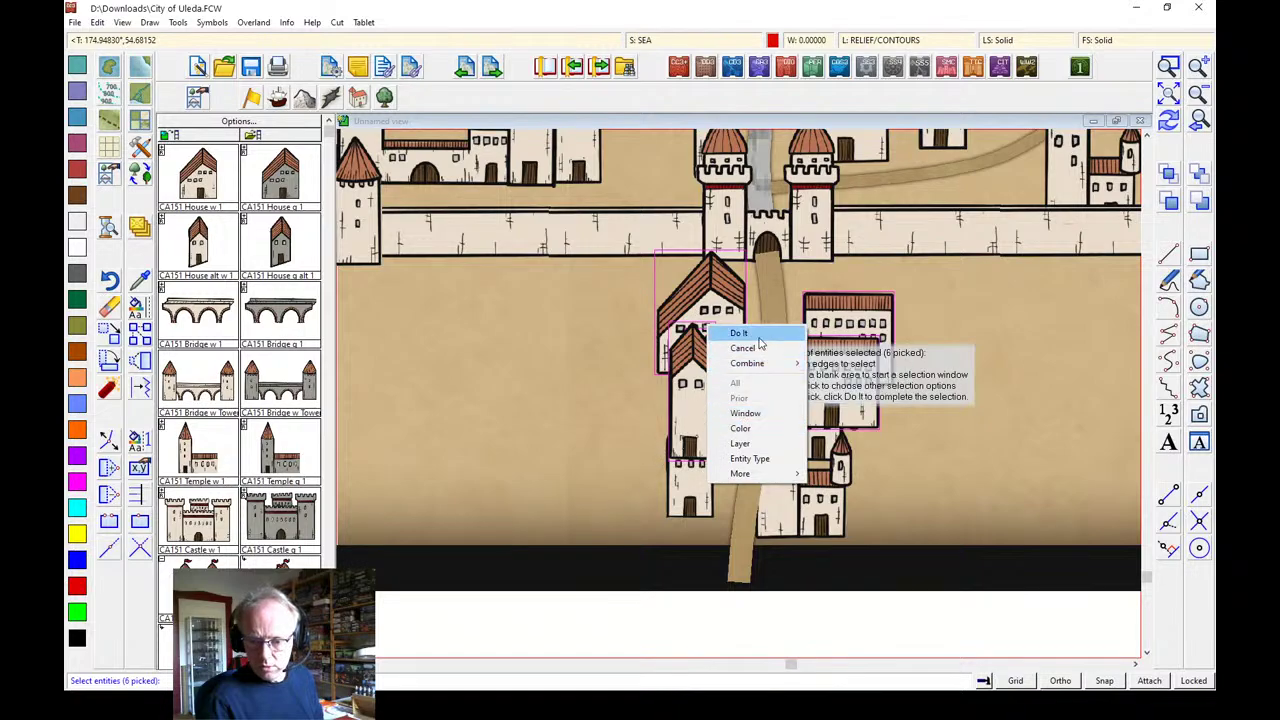
{"action": "left_click", "coordinate": [759, 340]}
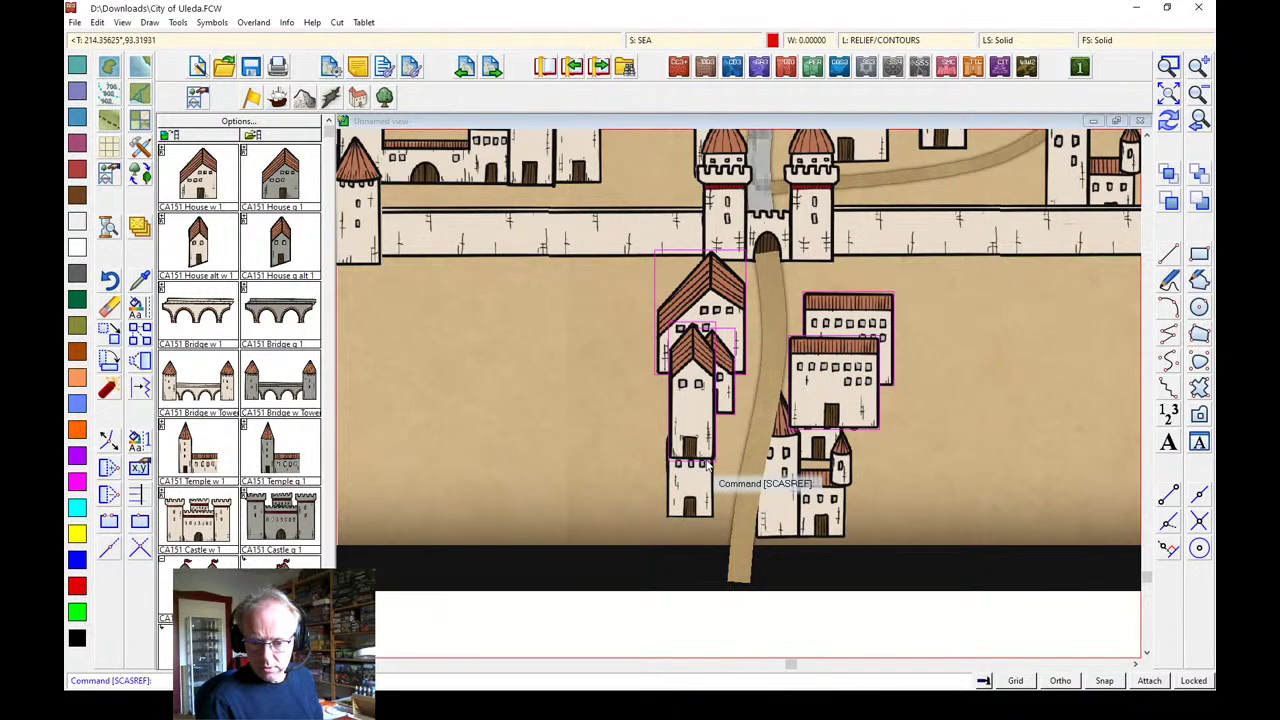
Scale the two houses nearest the south gate, one on each side of the road, to 1.1
{"action": "key", "text": "Return"}
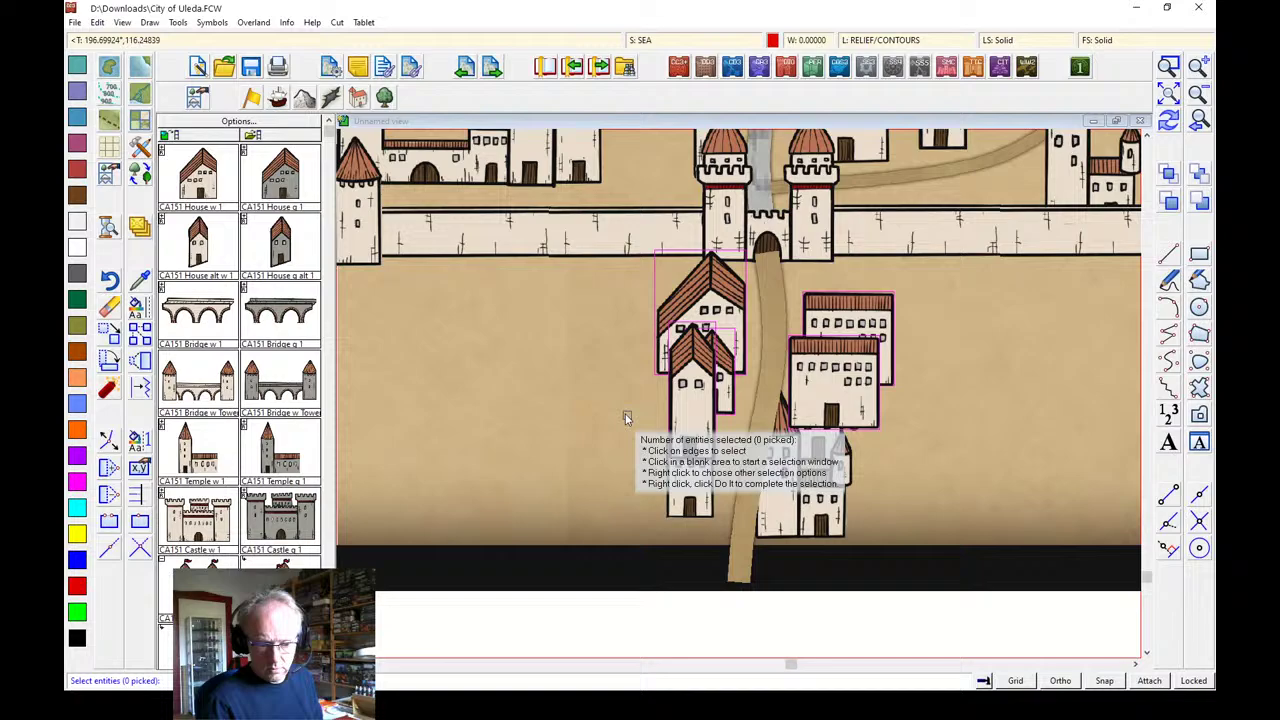
{"action": "right_click", "coordinate": [571, 355]}
{"action": "left_click", "coordinate": [572, 352]}
{"action": "left_click", "coordinate": [606, 297]}
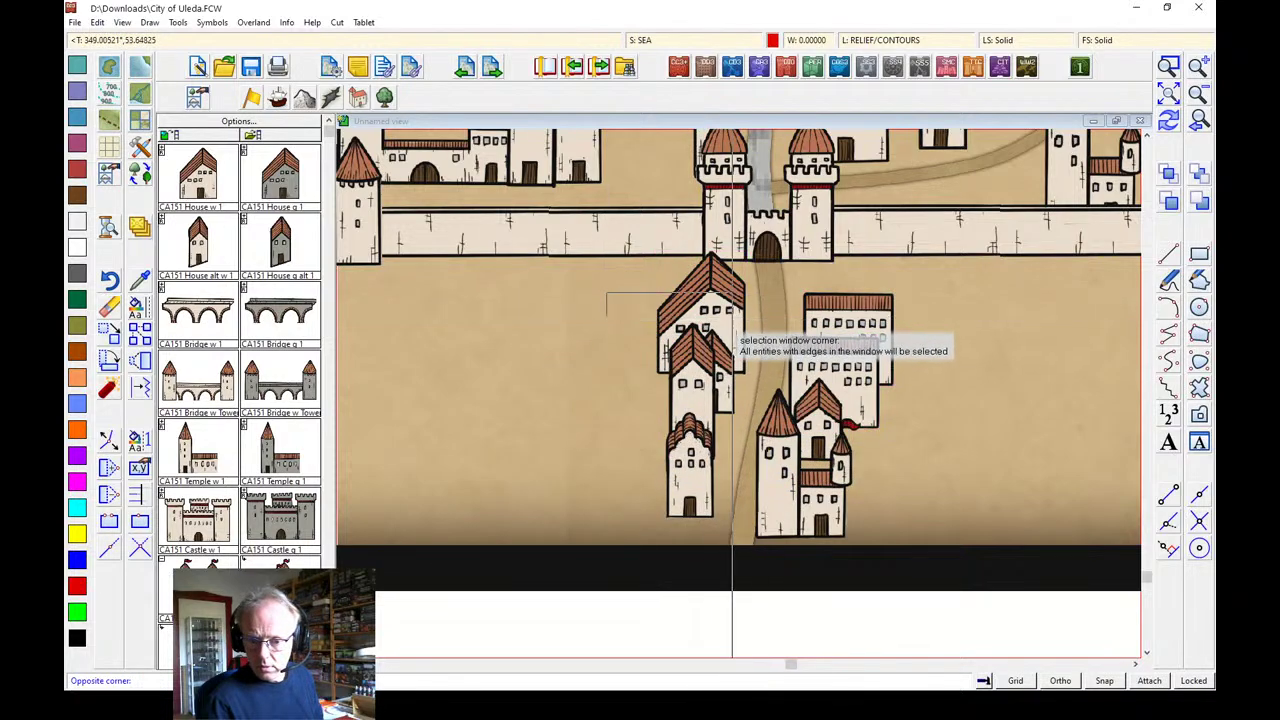
{"action": "left_click", "coordinate": [843, 318]}
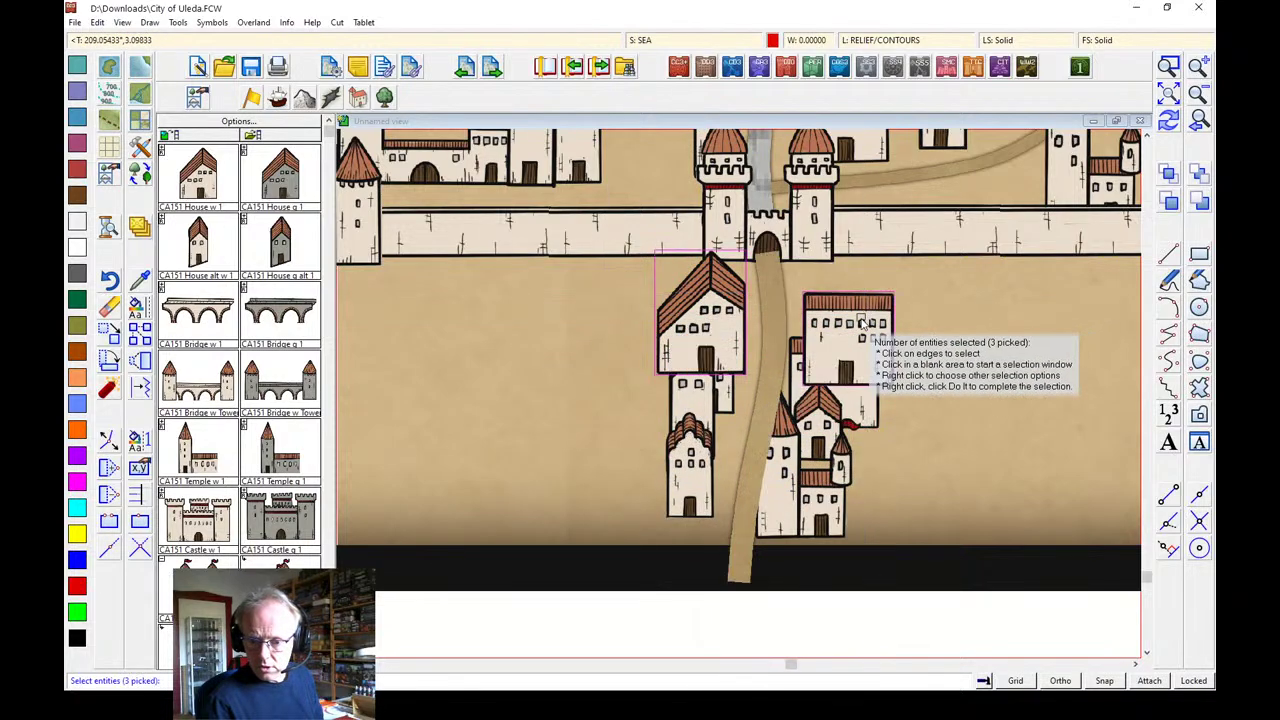
{"action": "right_click", "coordinate": [595, 318]}
{"action": "left_click", "coordinate": [575, 314]}
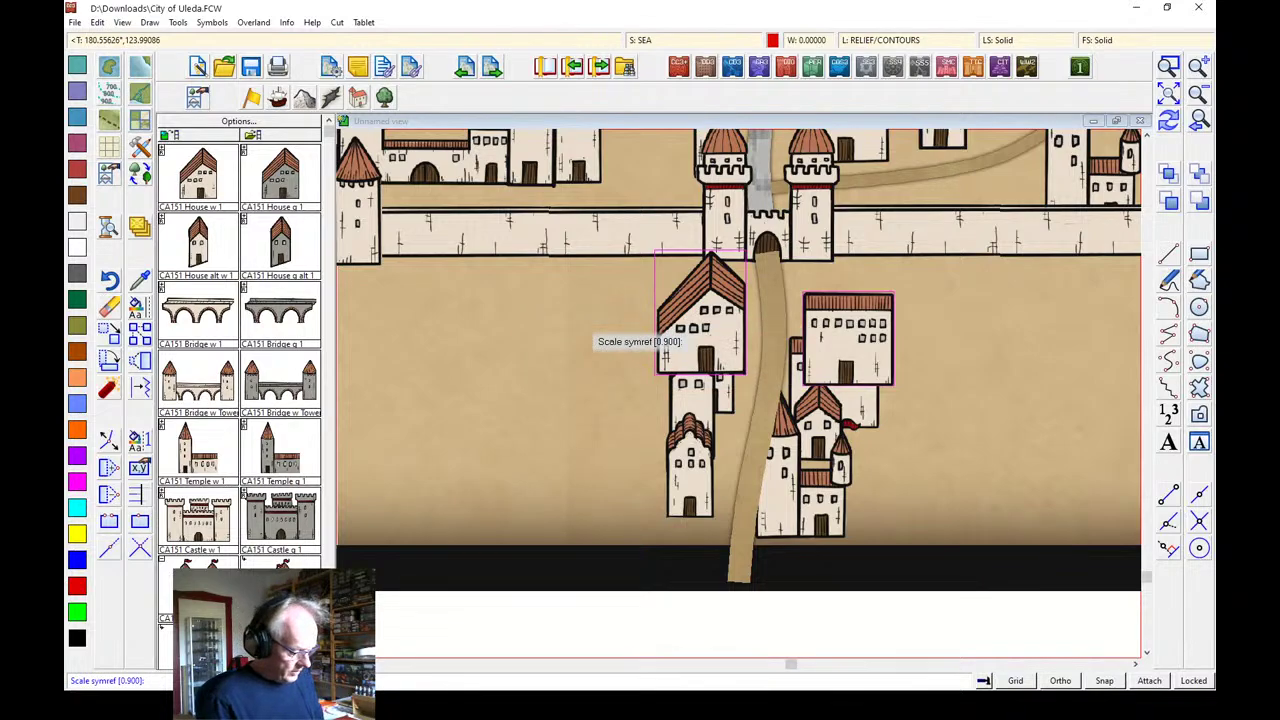
{"action": "key", "text": "Return"}
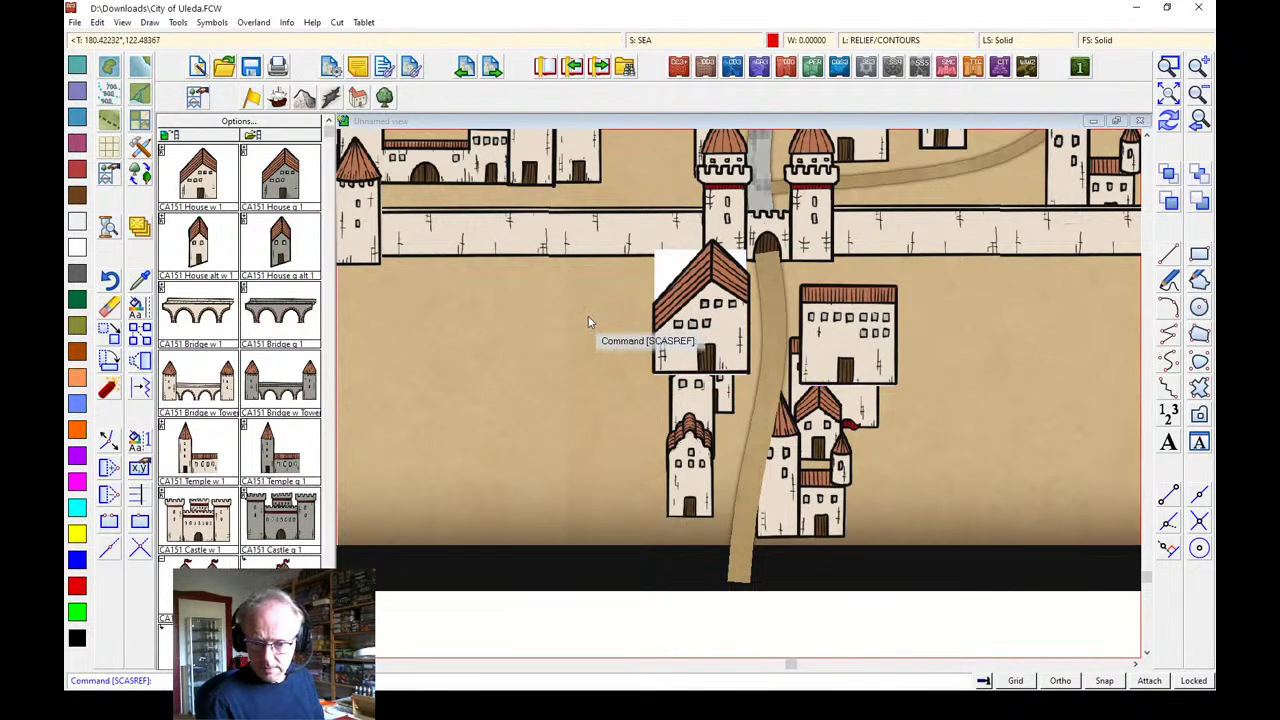
Scale the next pair of houses down the south road, one on each side, to 1.2
{"action": "left_click", "coordinate": [731, 418]}
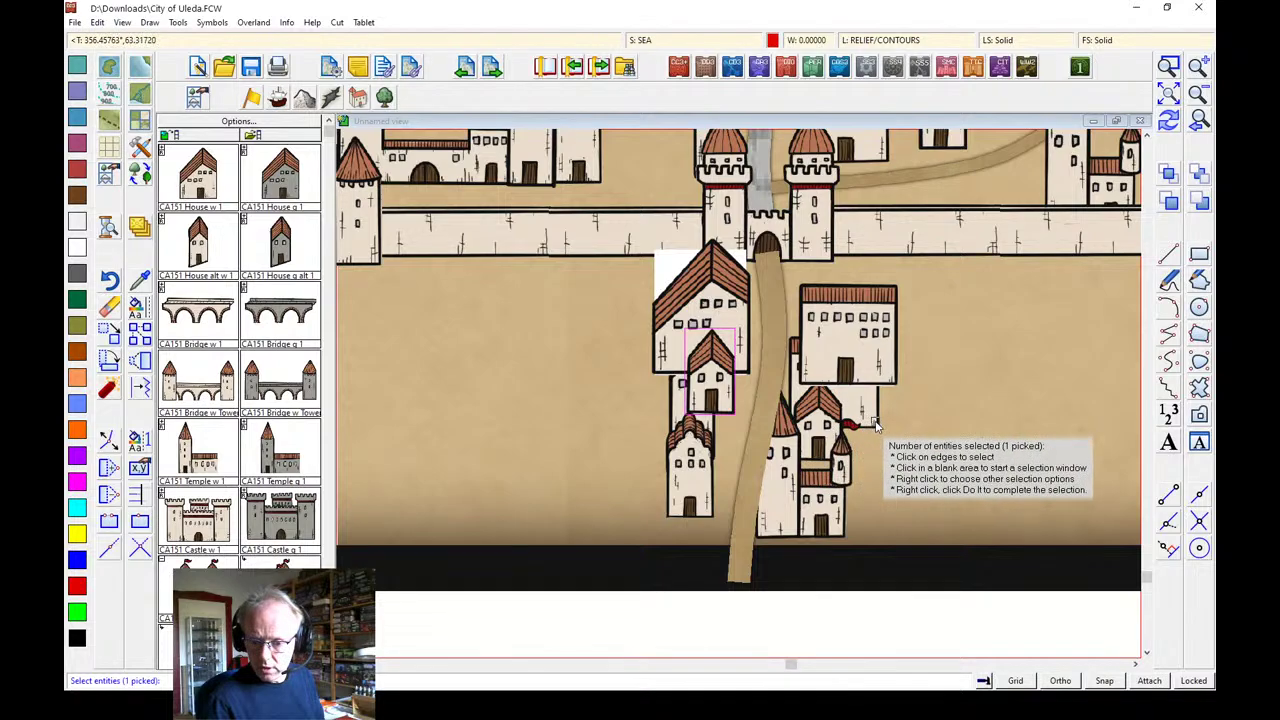
{"action": "left_click", "coordinate": [875, 428]}
{"action": "right_click", "coordinate": [940, 408]}
{"action": "left_click", "coordinate": [930, 401]}
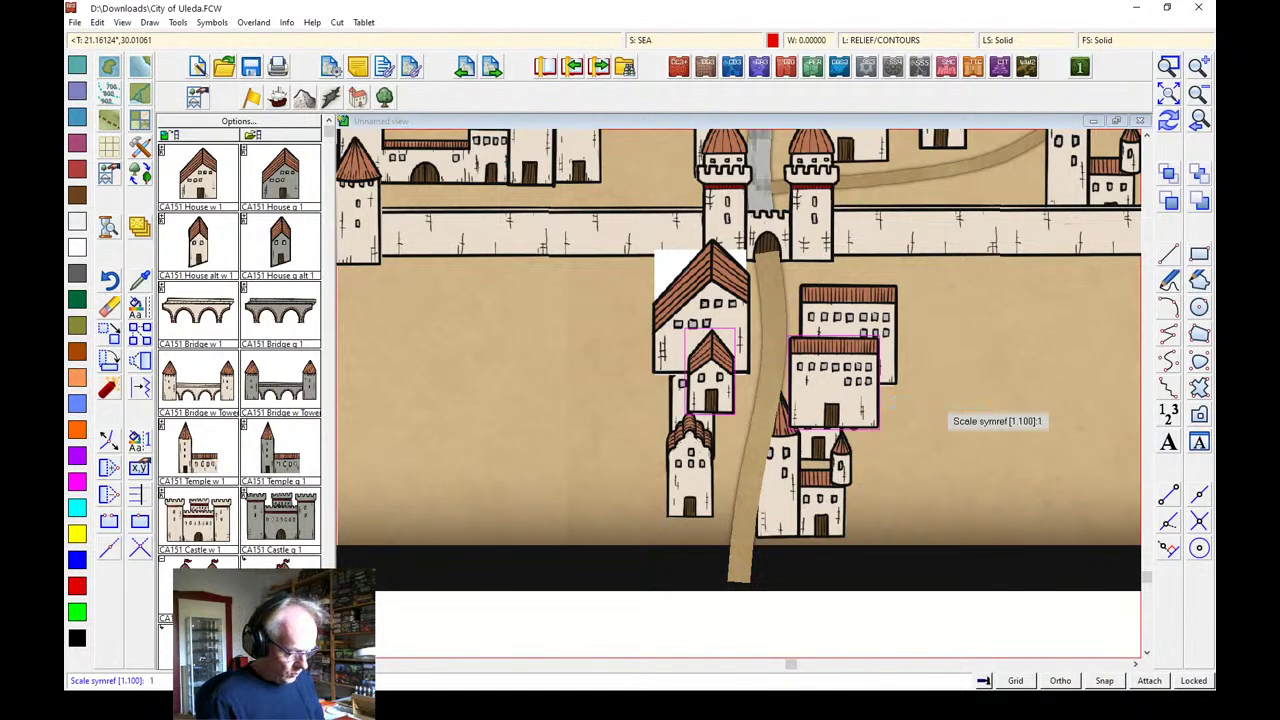
{"action": "type", "text": "1.2"}
{"action": "key", "text": "Return"}
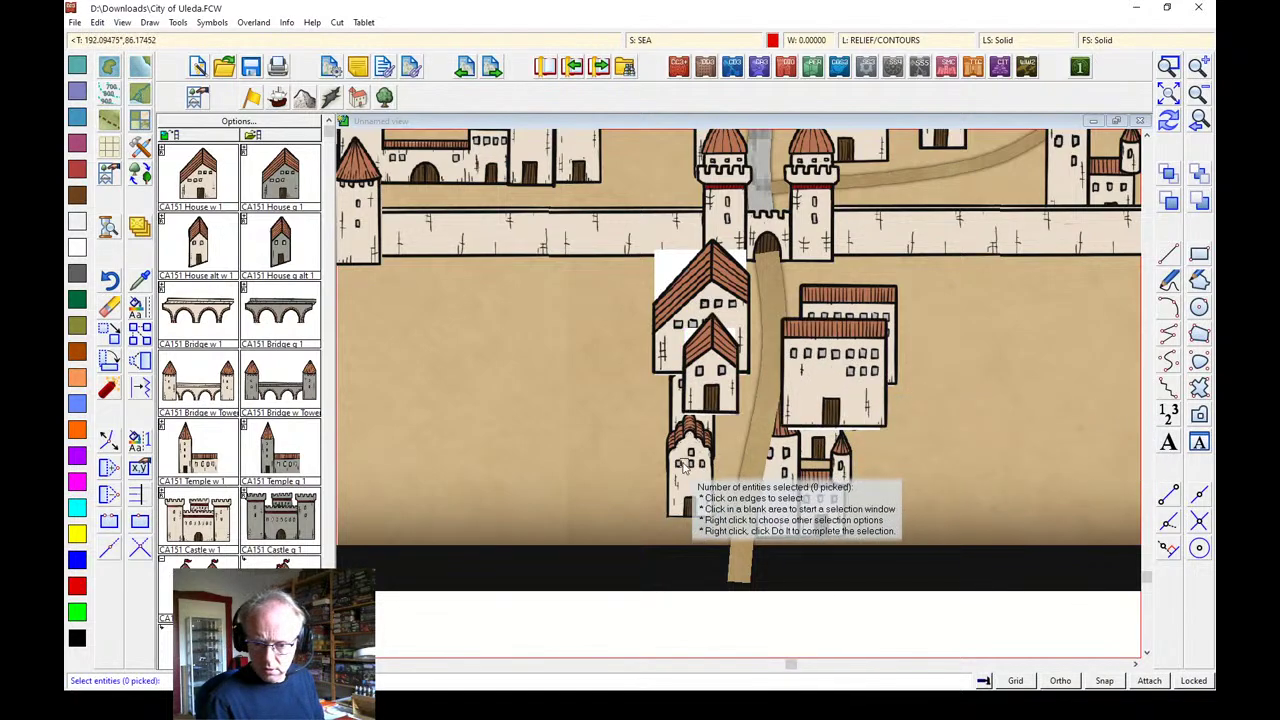
Scale the remaining southernmost buildings on both sides of the south road to 1.3 and redraw the map
{"action": "left_click", "coordinate": [588, 447]}
{"action": "left_click", "coordinate": [880, 553]}
{"action": "right_click", "coordinate": [567, 244]}
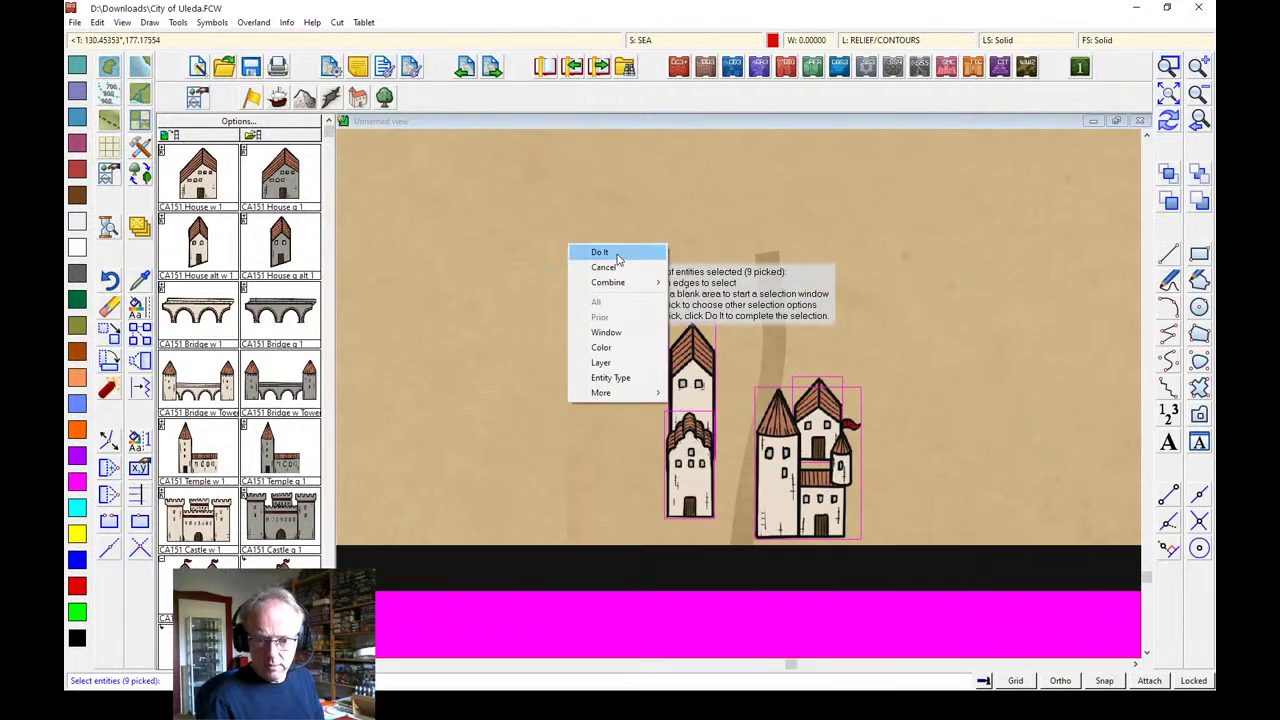
{"action": "left_click", "coordinate": [599, 252]}
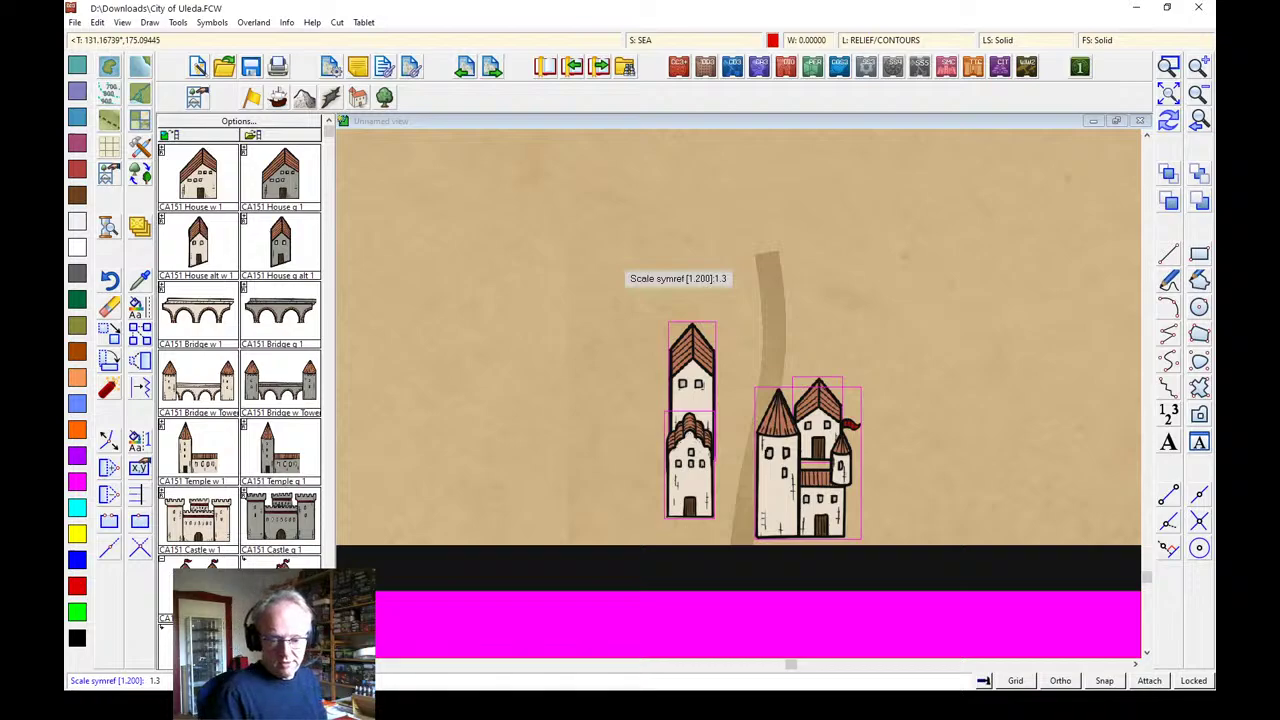
{"action": "key", "text": "Return"}
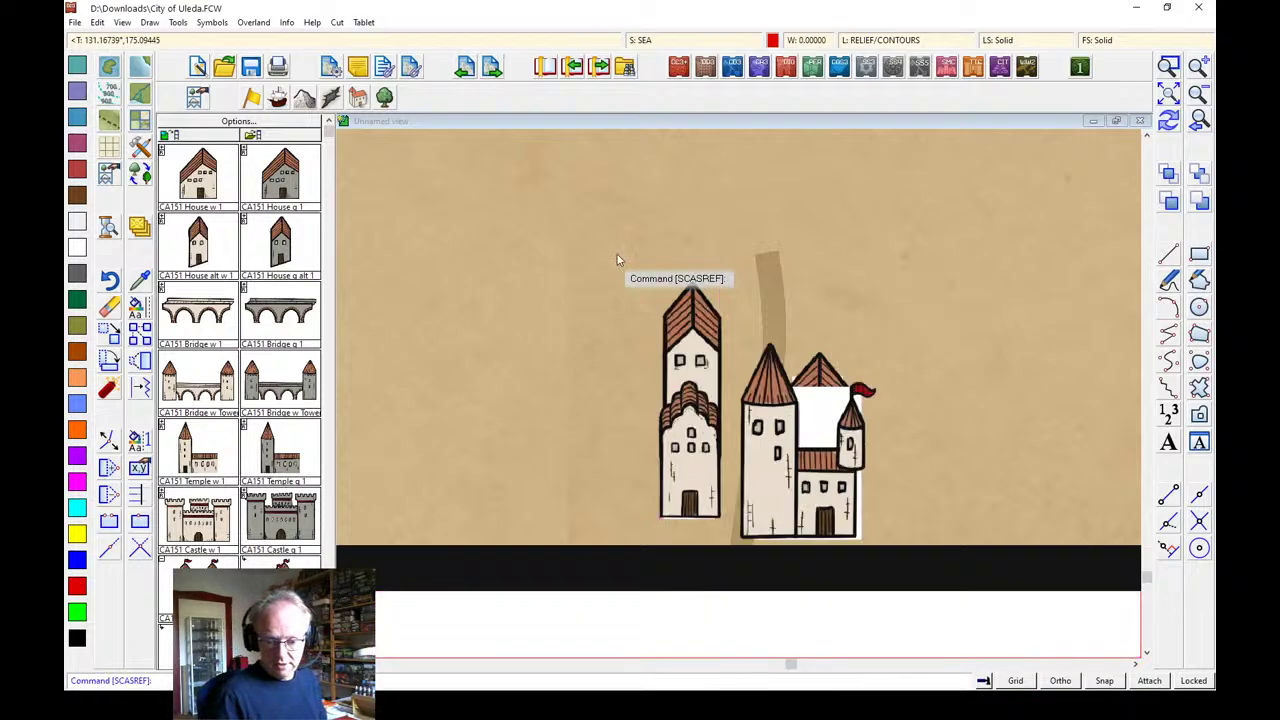
{"action": "left_click", "coordinate": [1169, 121]}
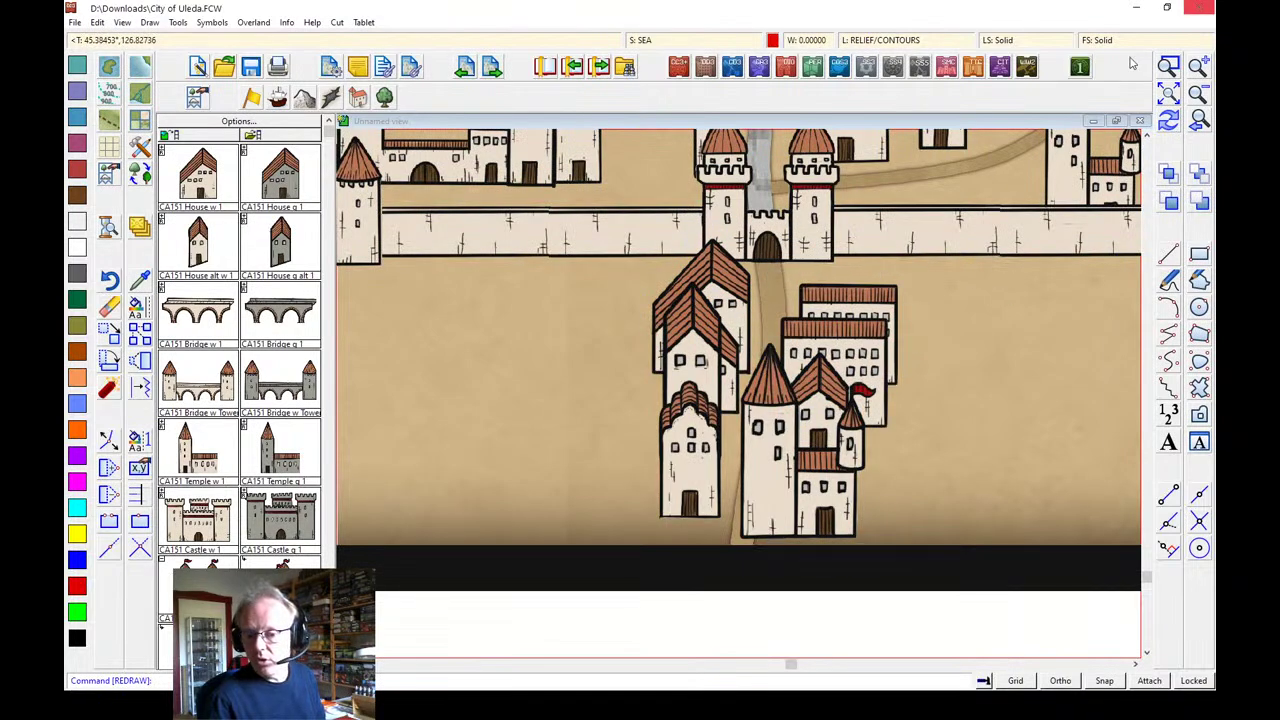
{"action": "left_click", "coordinate": [1172, 95]}
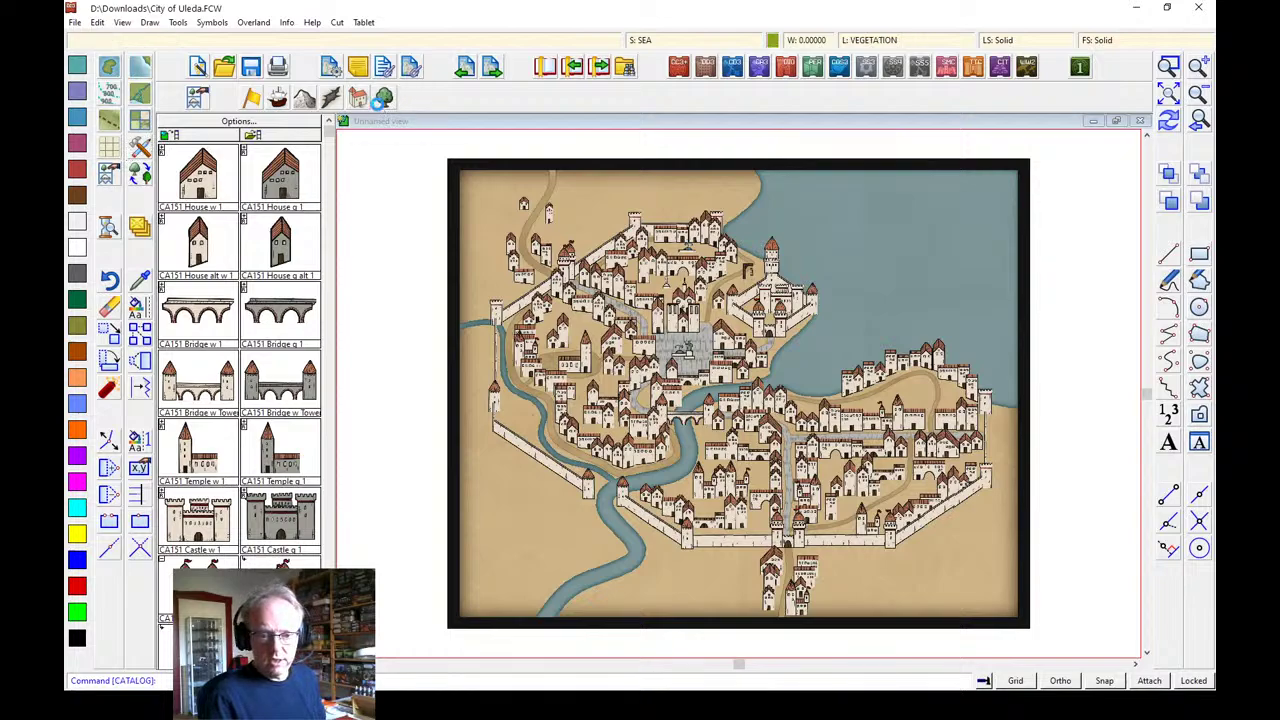
Place yellow and green field symbols along the map's southern edge beside the south road, and slanted yellow fields near the southeast corner
{"action": "left_click", "coordinate": [383, 98]}
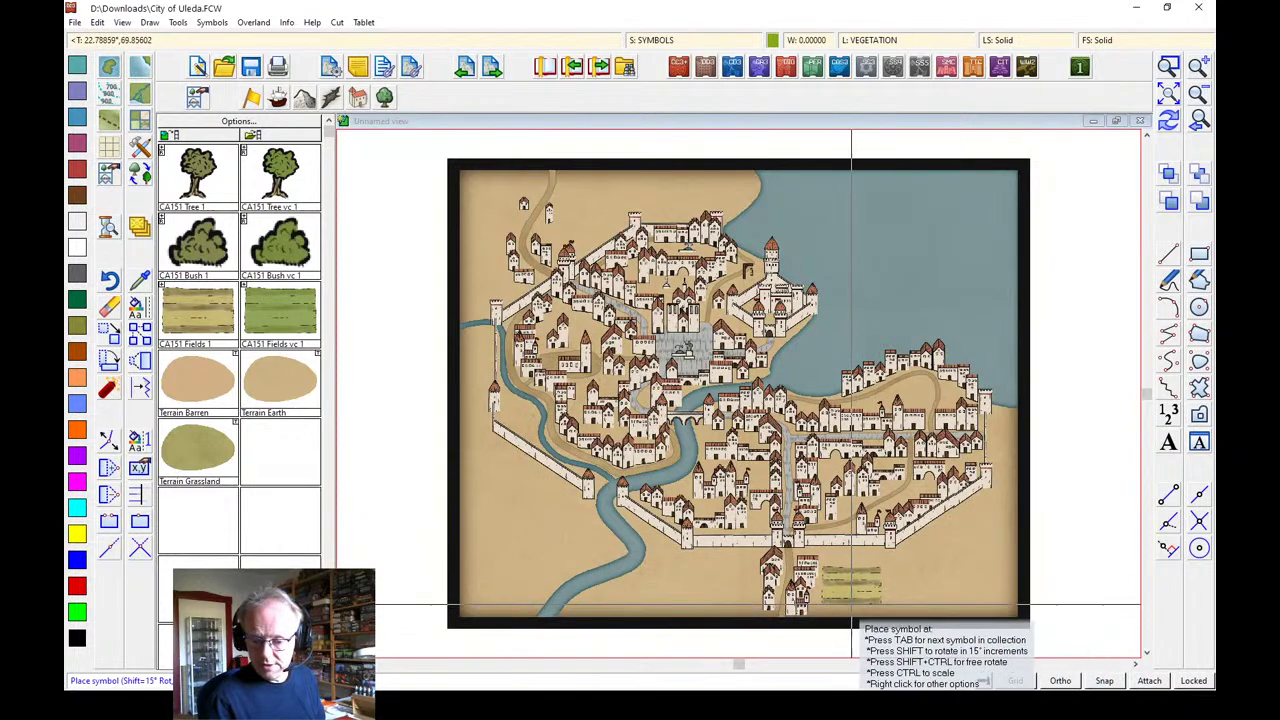
{"action": "left_click", "coordinate": [727, 620]}
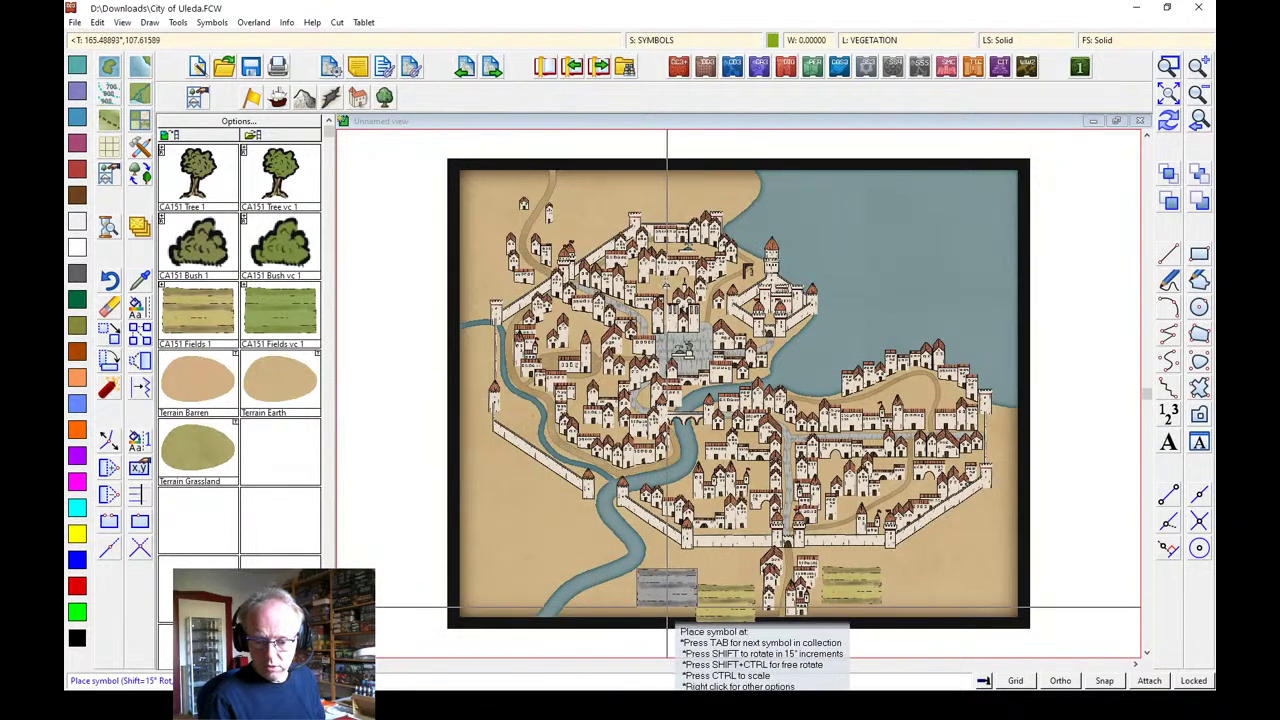
{"action": "left_click", "coordinate": [655, 607]}
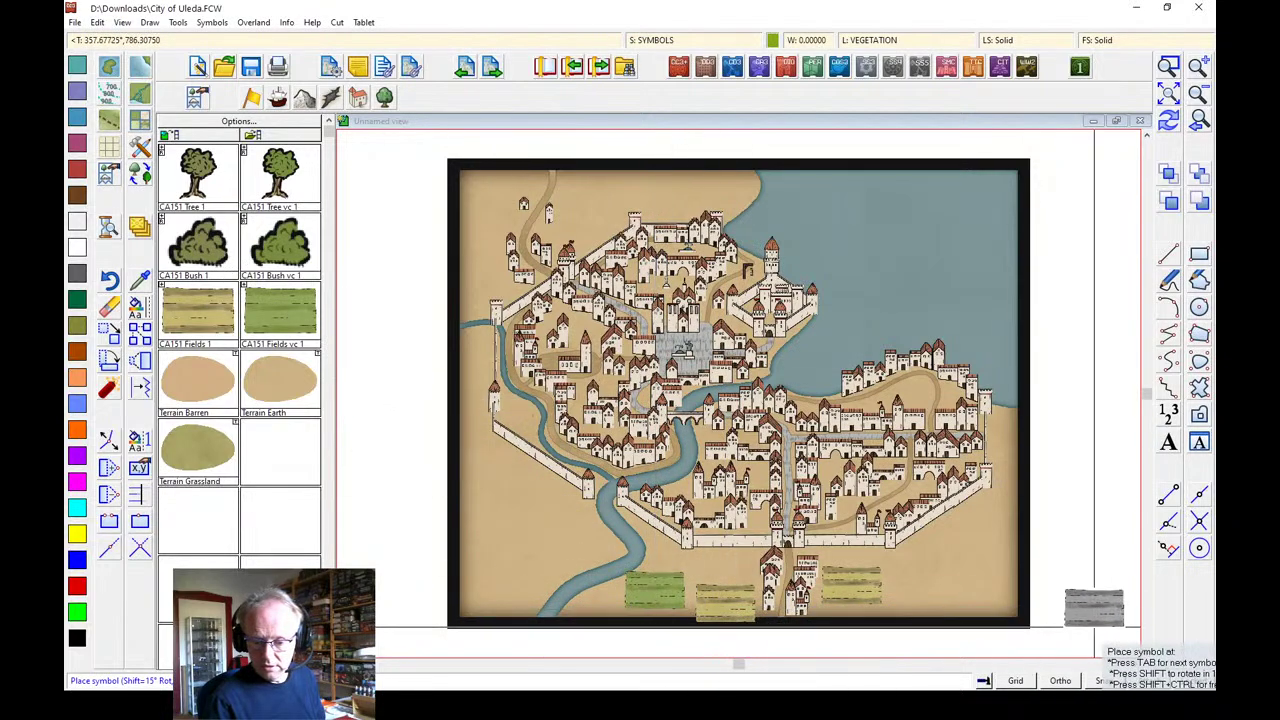
{"action": "left_click", "coordinate": [918, 617]}
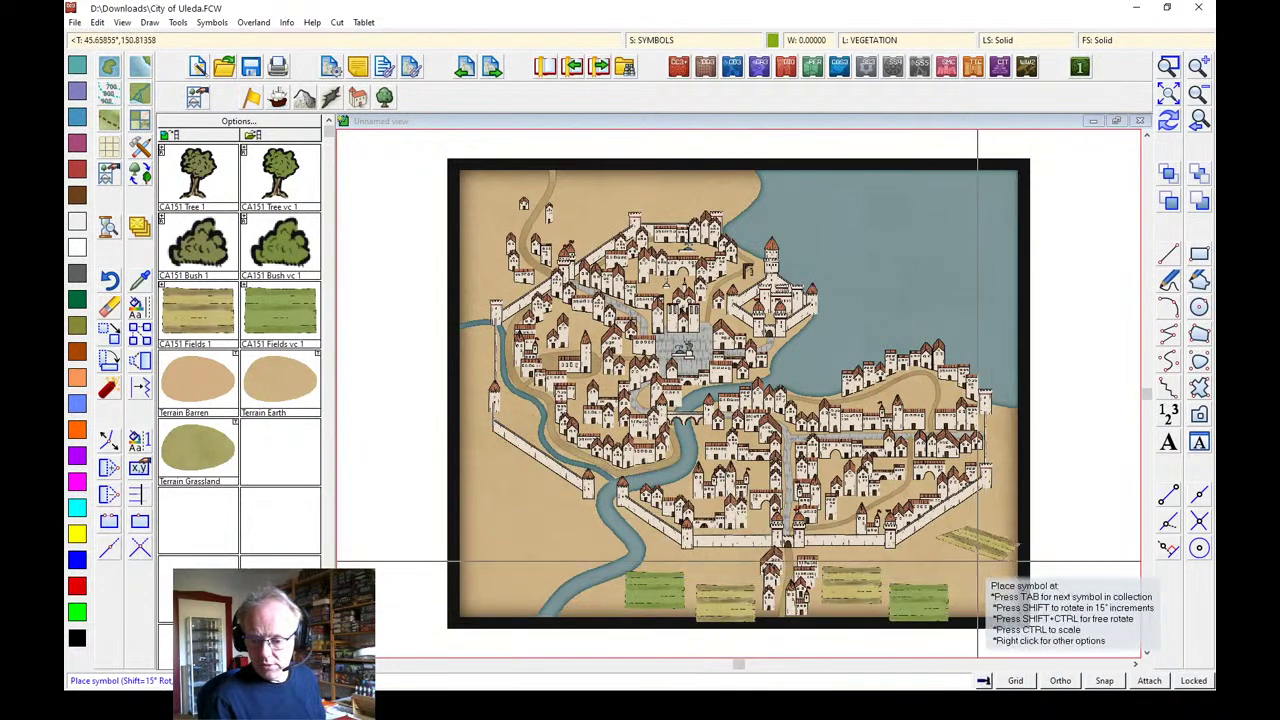
{"action": "left_click", "coordinate": [995, 550]}
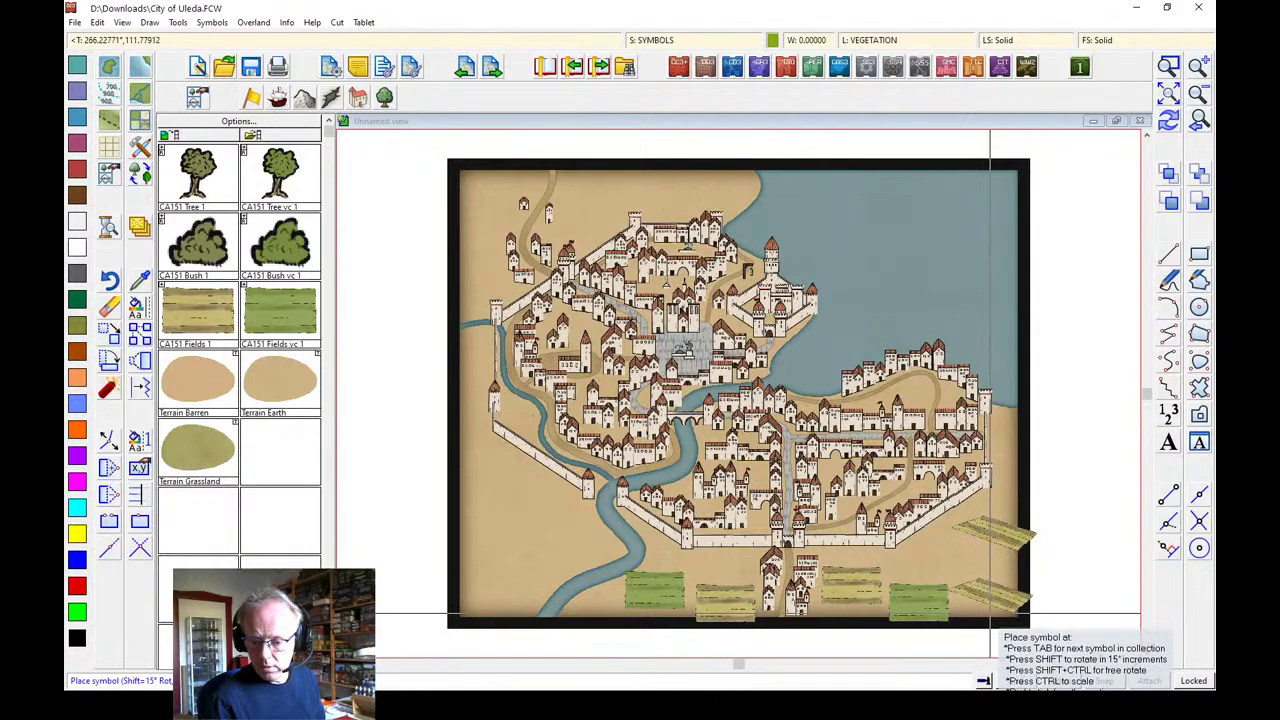
{"action": "left_click", "coordinate": [995, 620]}
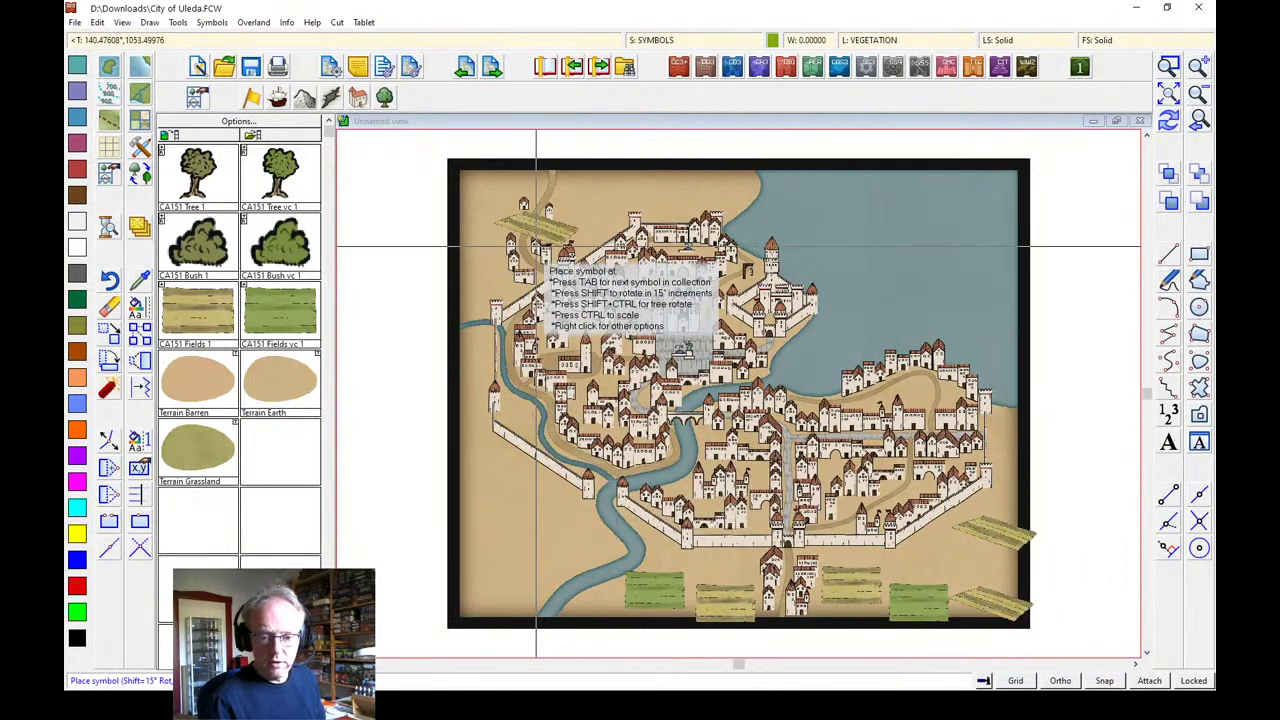
Place a slanted yellow field in the southwest, mirror the symbol, and add mirrored fields in the southwest and north of the city
{"action": "left_click", "coordinate": [522, 518]}
{"action": "right_click", "coordinate": [530, 560]}
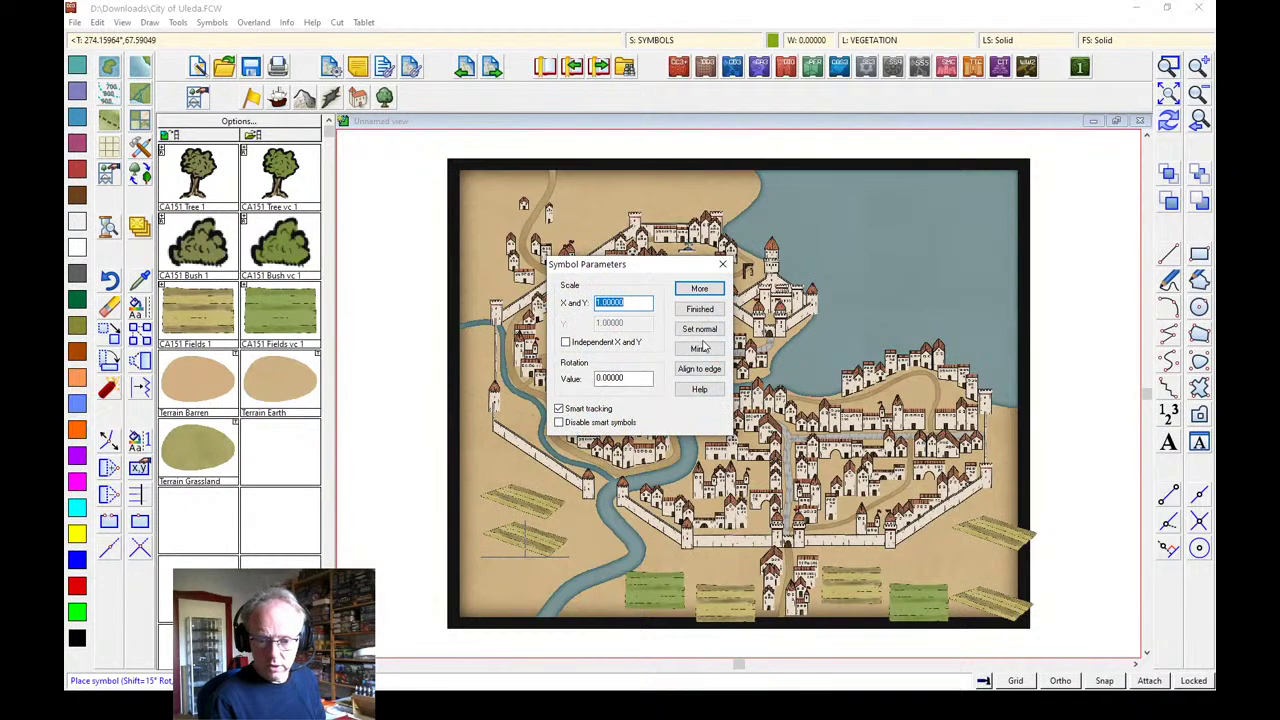
{"action": "left_click", "coordinate": [699, 289]}
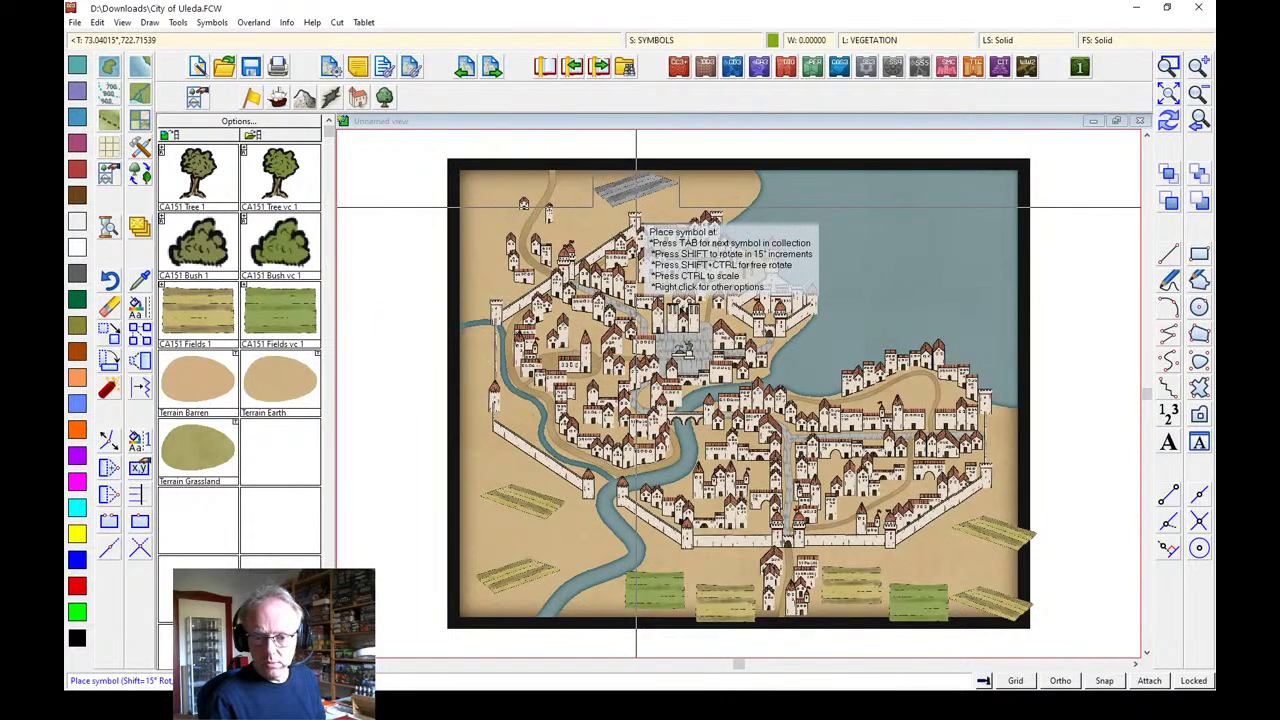
{"action": "left_click", "coordinate": [694, 210]}
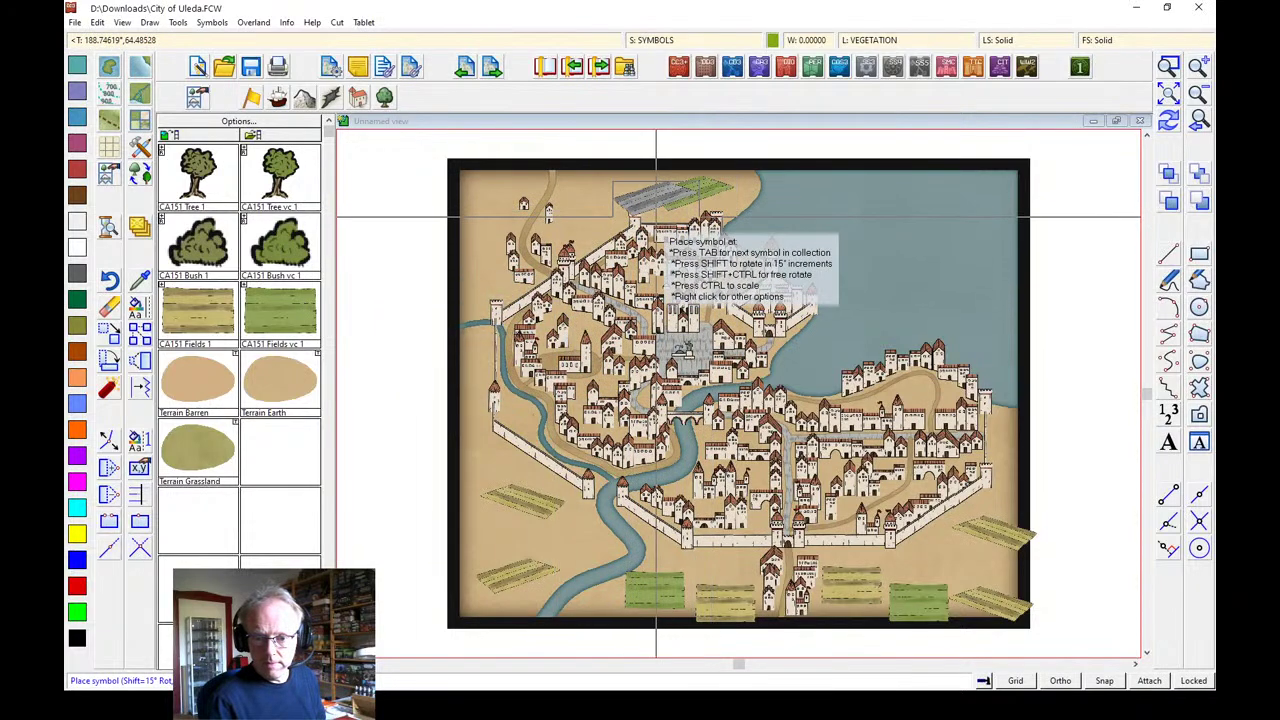
Turn off the field symbol's mirroring and place slanted green fields in the northwest corner, the southeast and the southwest
{"action": "right_click", "coordinate": [494, 226]}
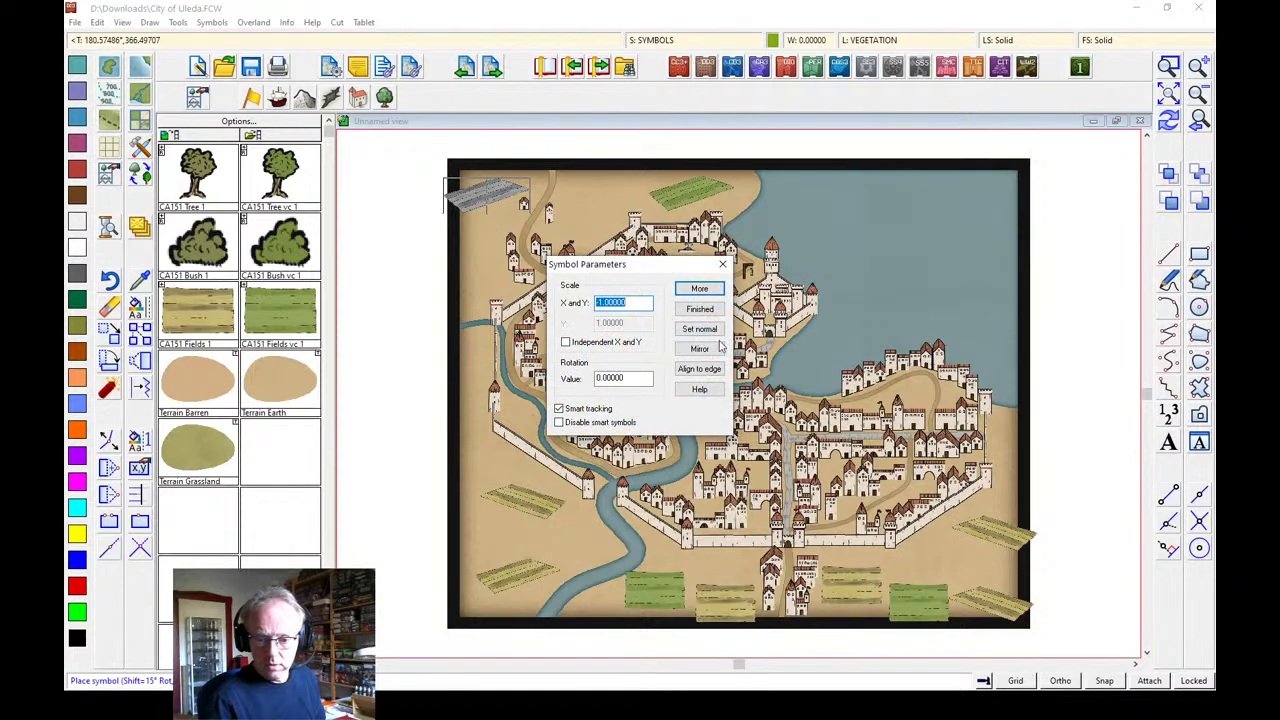
{"action": "left_click", "coordinate": [699, 306]}
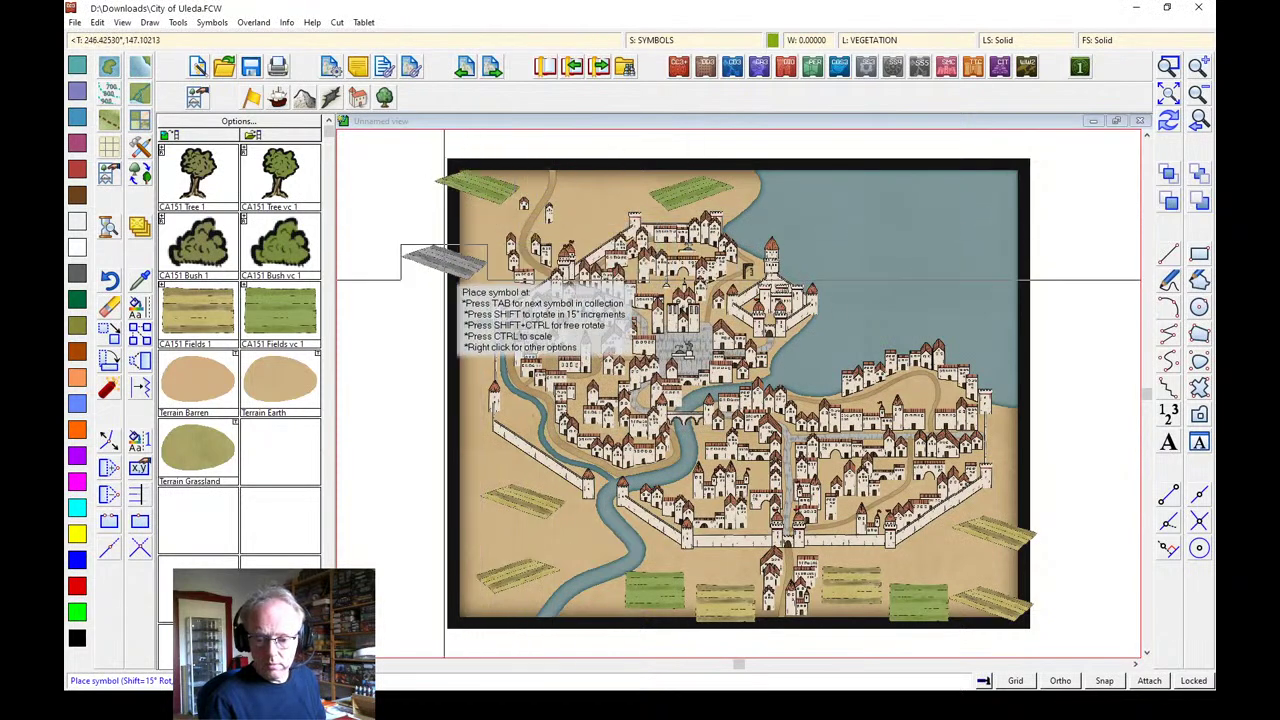
{"action": "left_click", "coordinate": [958, 552]}
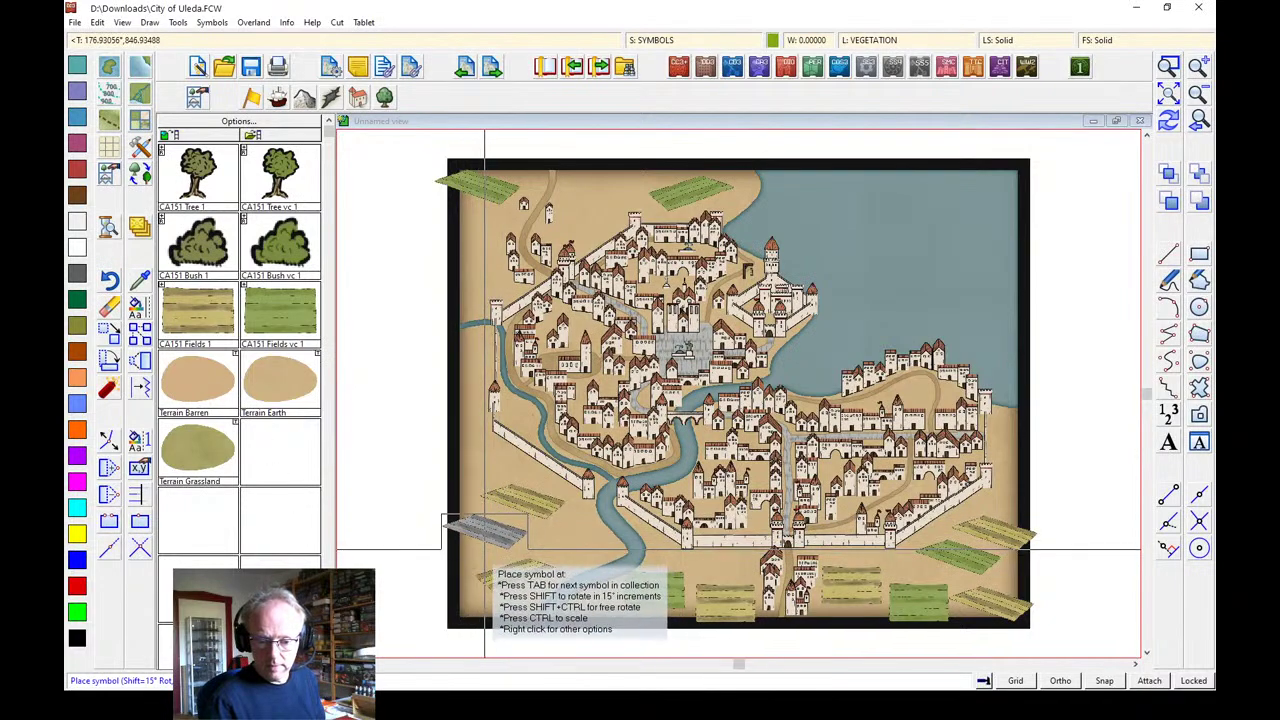
{"action": "left_click", "coordinate": [487, 522]}
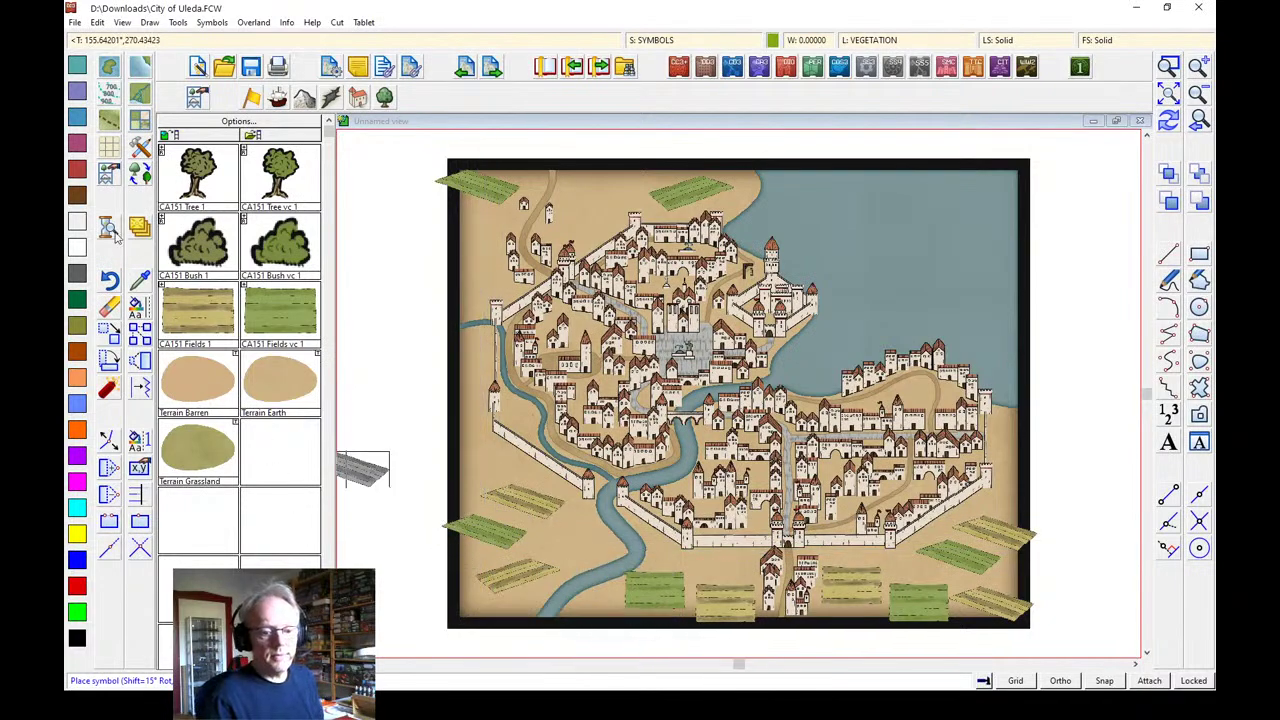
Try to draw a grass terrain area in the map's northwest corner and undo it
{"action": "left_click", "coordinate": [527, 165]}
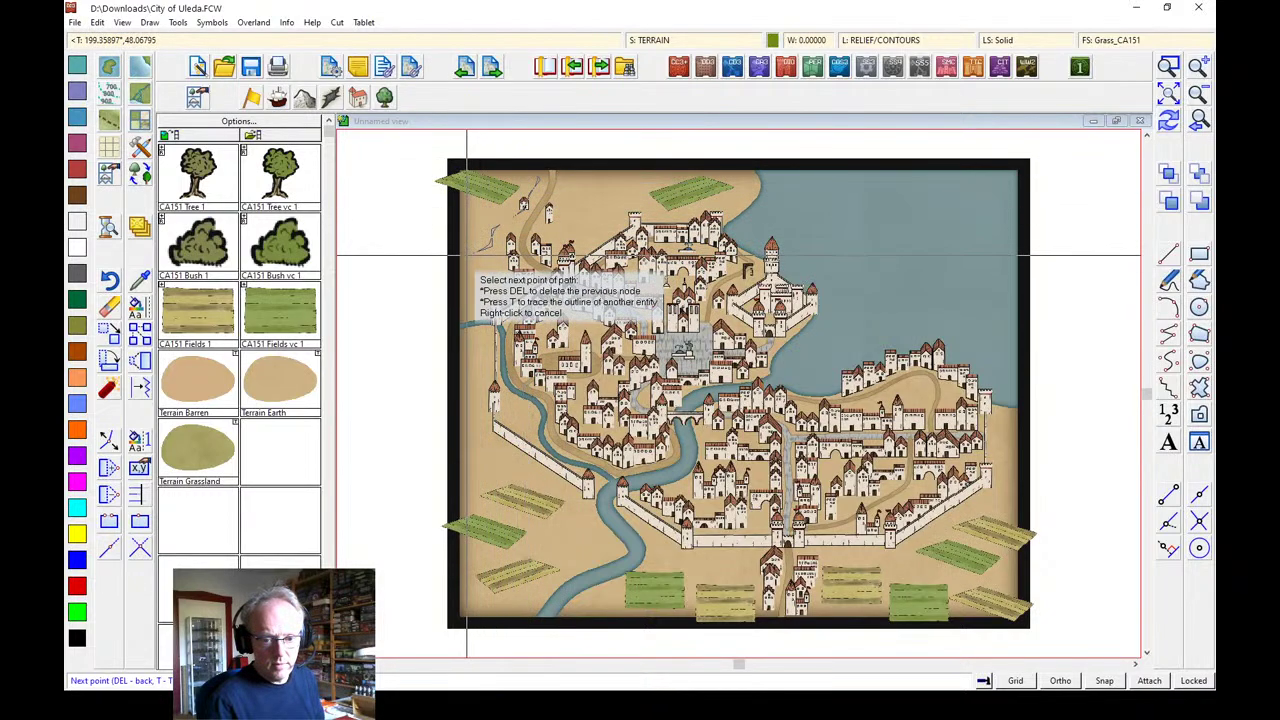
{"action": "right_click", "coordinate": [623, 174]}
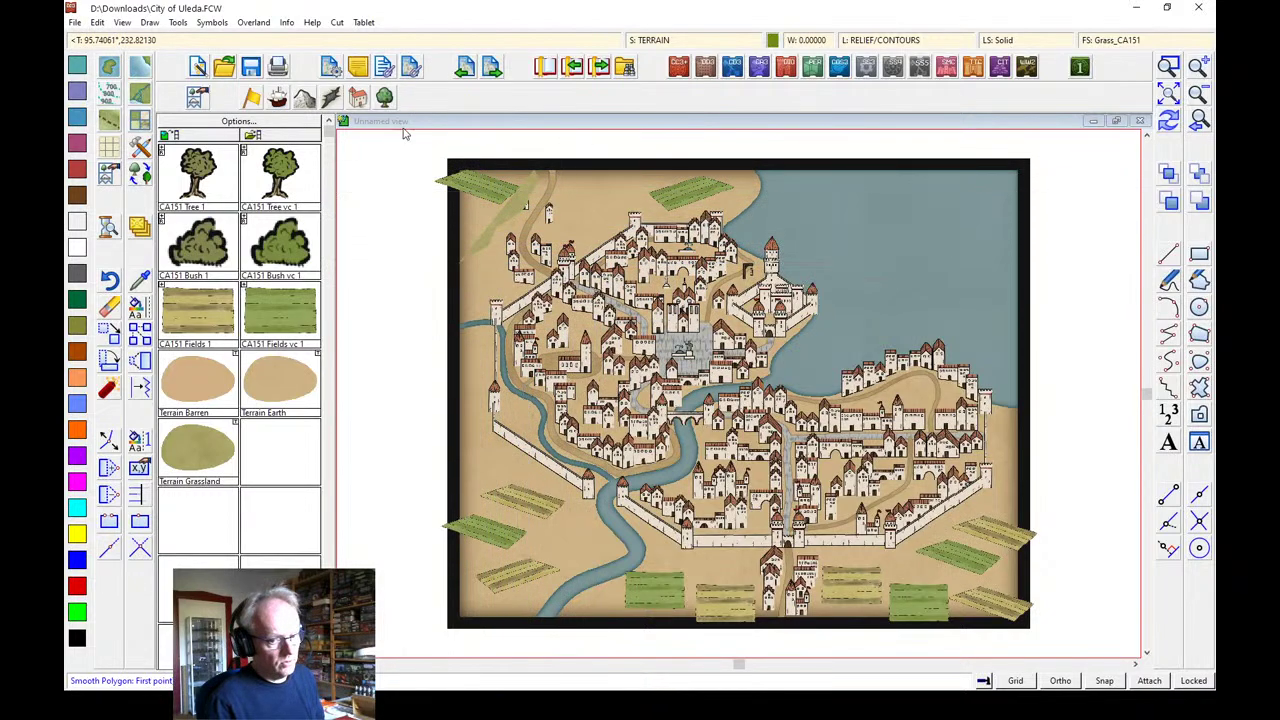
{"action": "left_click", "coordinate": [97, 22]}
{"action": "left_click", "coordinate": [110, 38]}
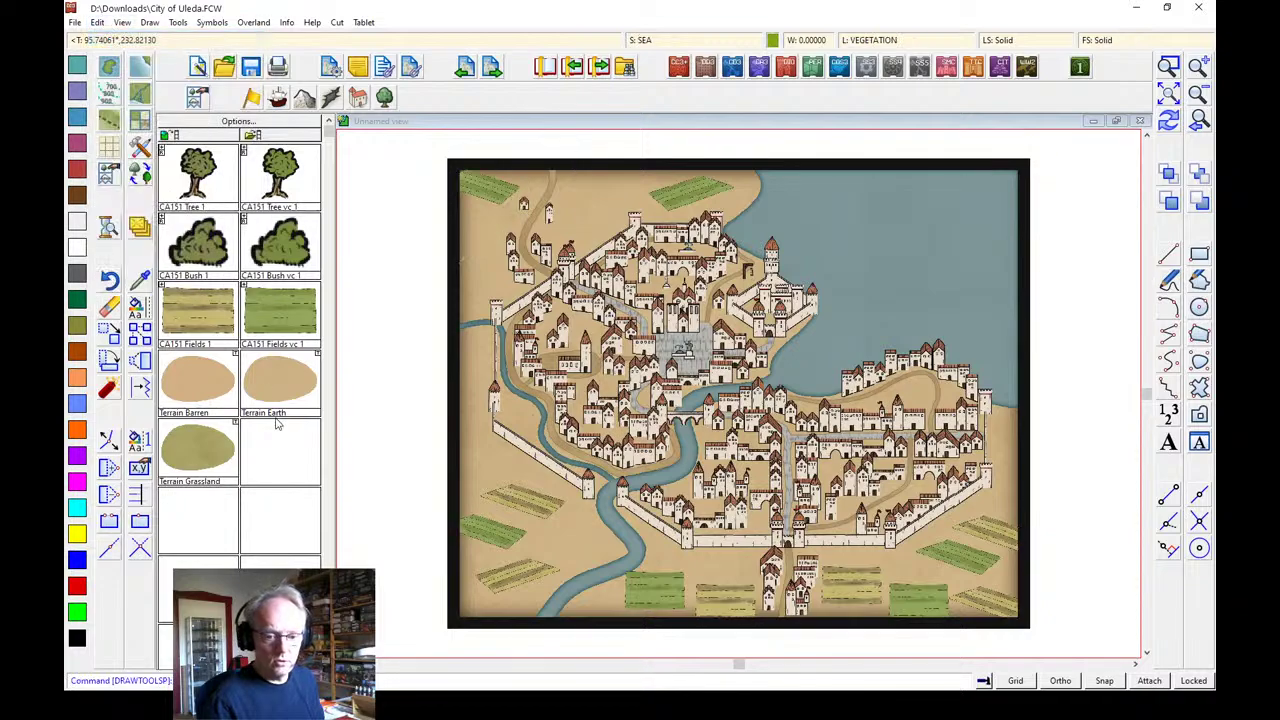
Draw smooth grass terrain areas in the northwest corner, along the northern edge to the coast, and down the western edge to the southwest corner
{"action": "left_click", "coordinate": [535, 180]}
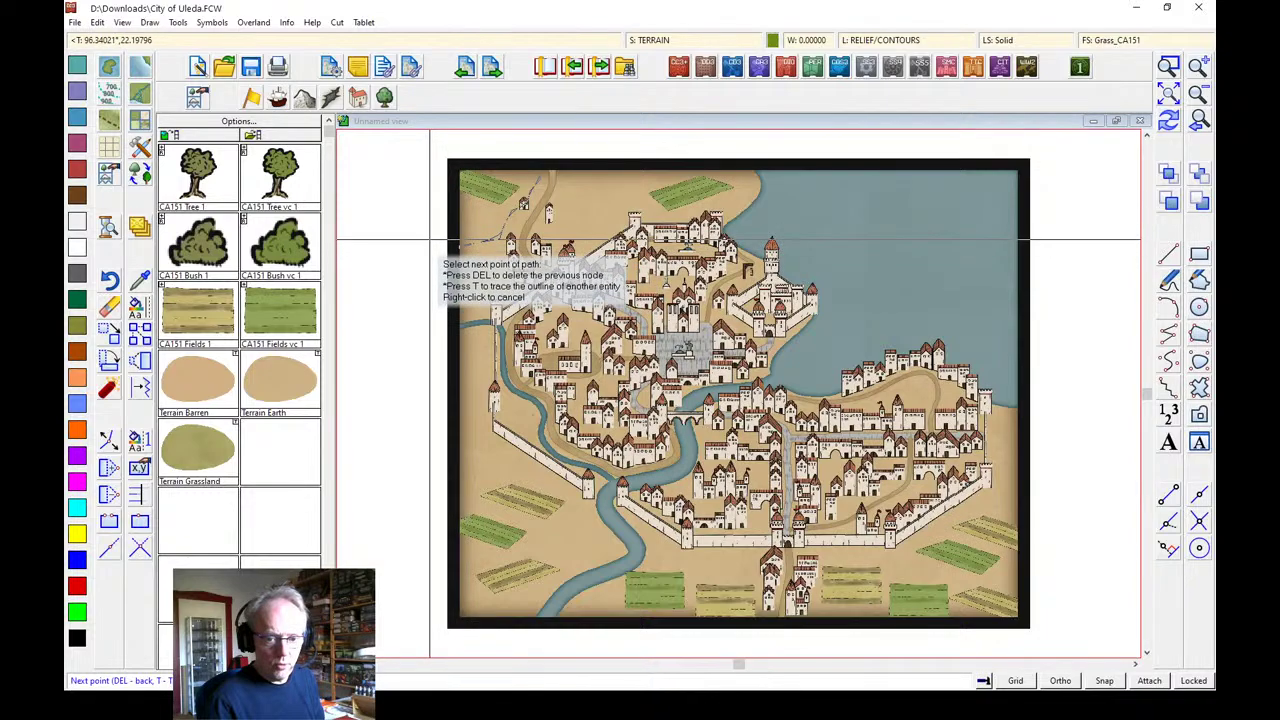
{"action": "right_click", "coordinate": [669, 208]}
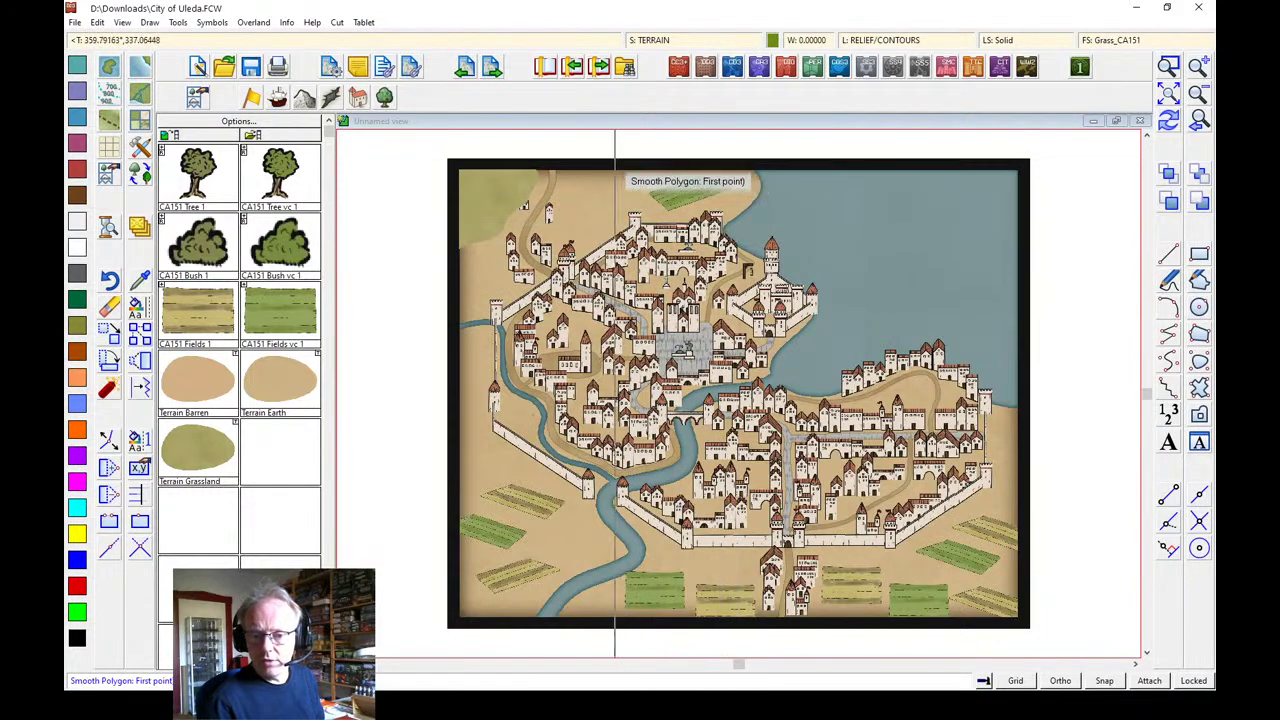
{"action": "left_click", "coordinate": [588, 180]}
{"action": "left_click", "coordinate": [610, 205]}
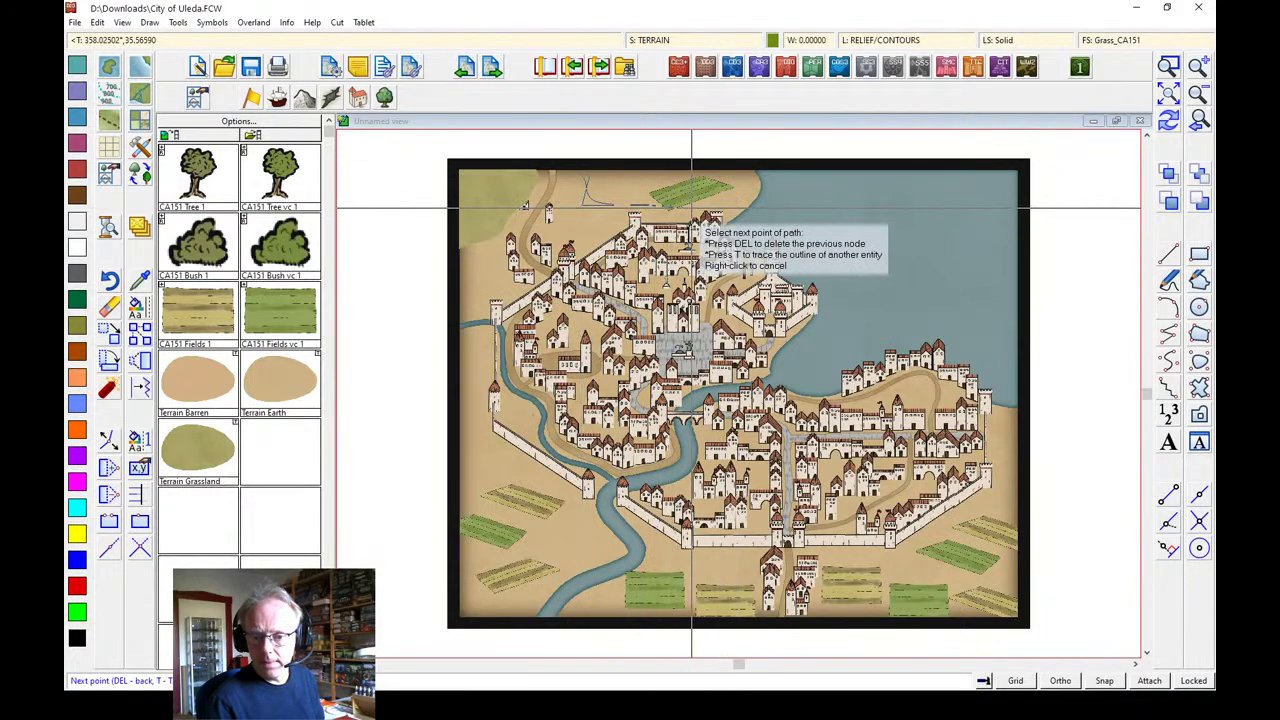
{"action": "left_click", "coordinate": [742, 178]}
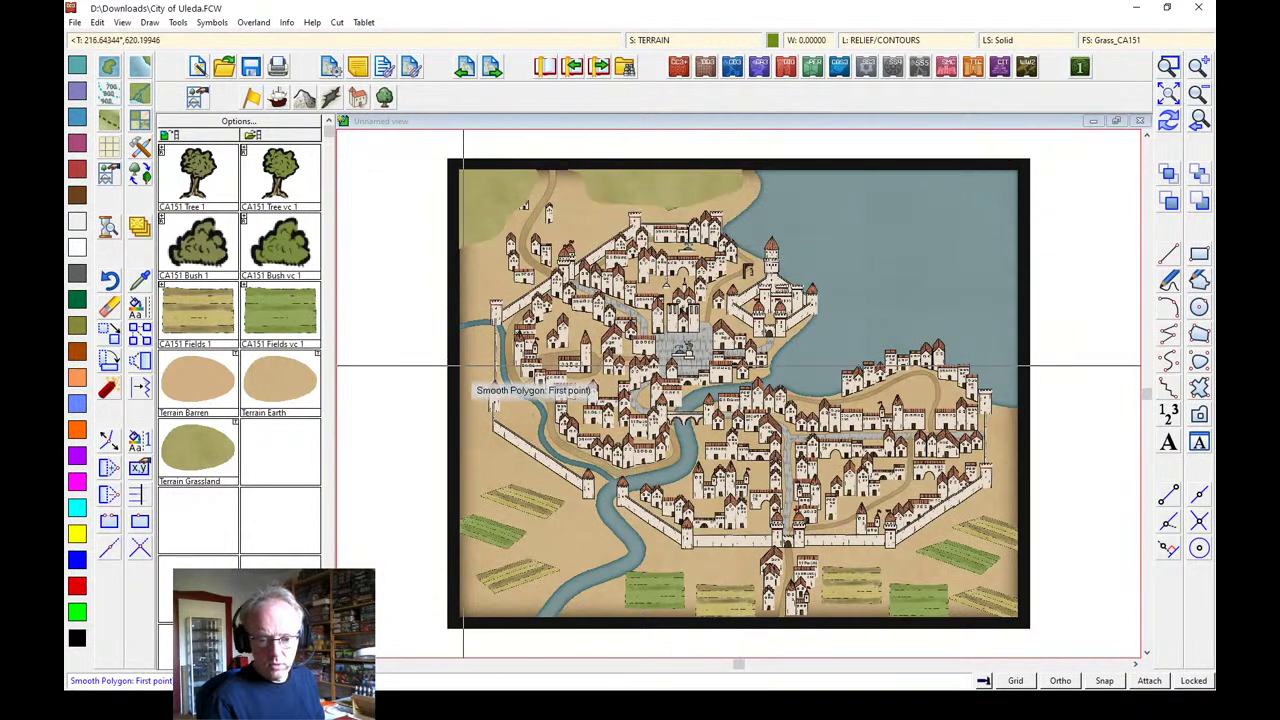
{"action": "left_click", "coordinate": [478, 432]}
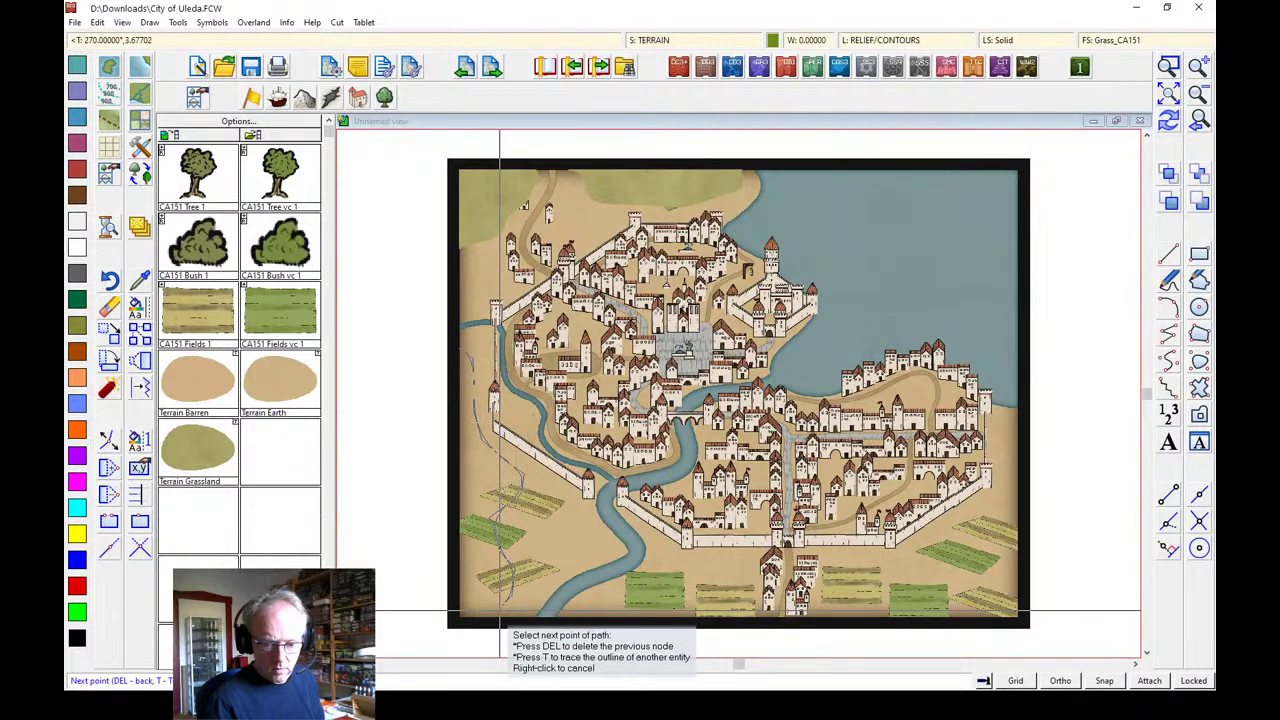
{"action": "left_click", "coordinate": [416, 629]}
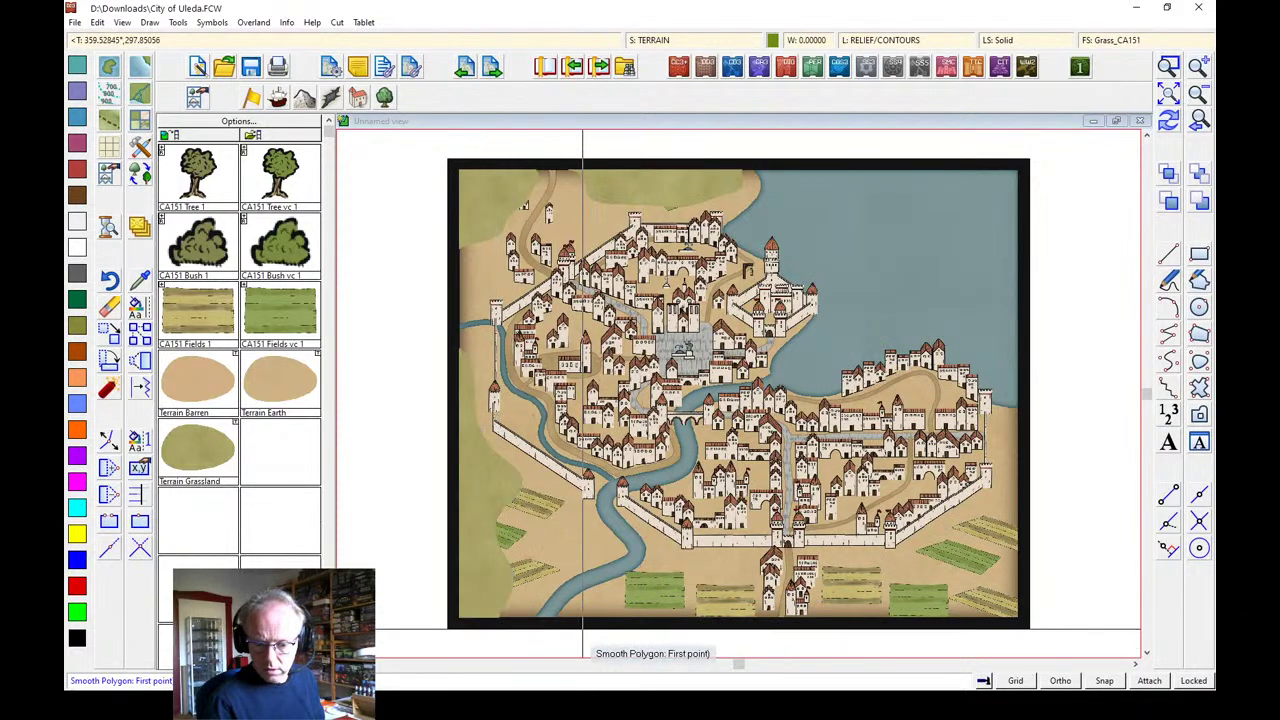
Draw smooth grass terrain areas along the map's southern edge and in the southeast corner up the eastern edge, and refresh the map
{"action": "left_click", "coordinate": [688, 563]}
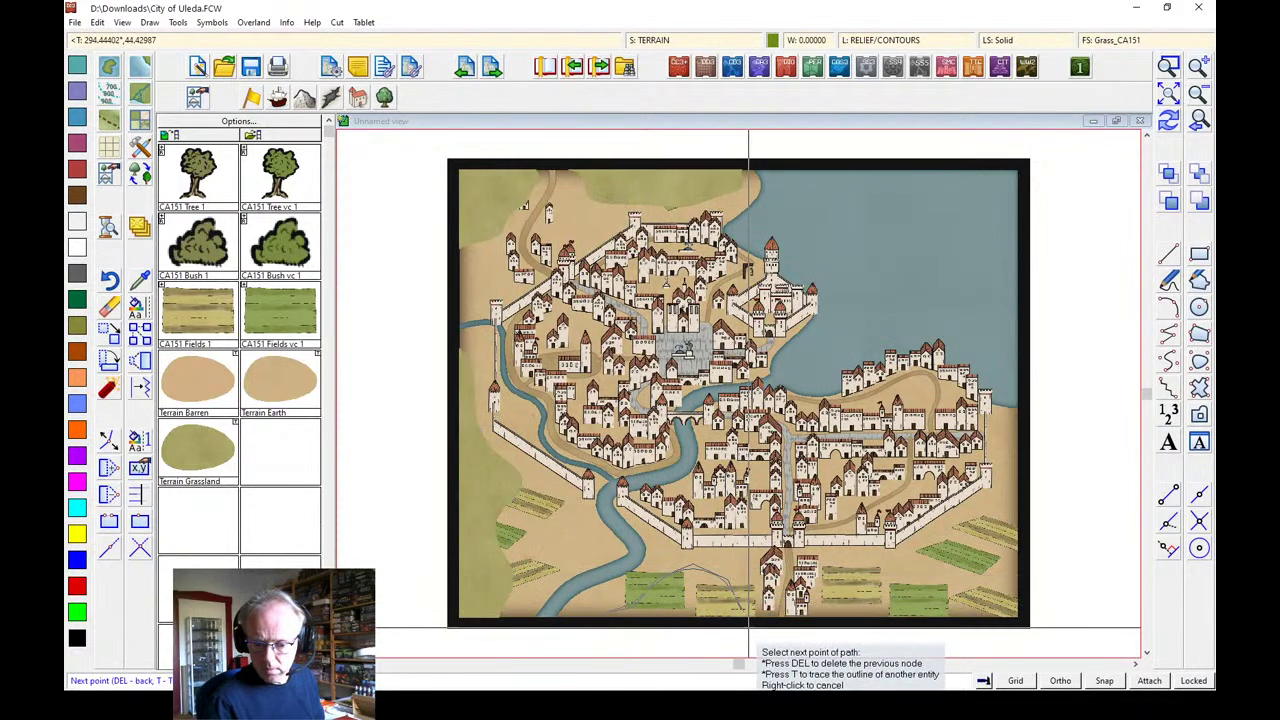
{"action": "left_click", "coordinate": [820, 598]}
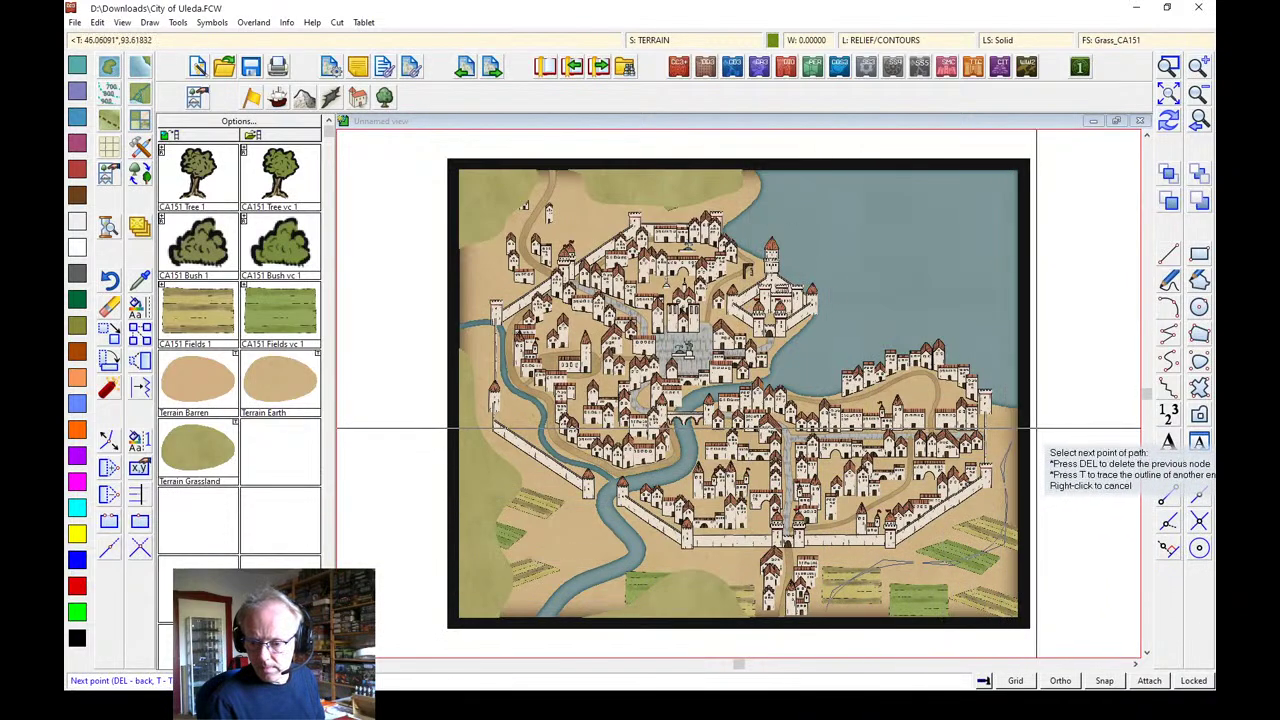
{"action": "right_click", "coordinate": [1045, 632]}
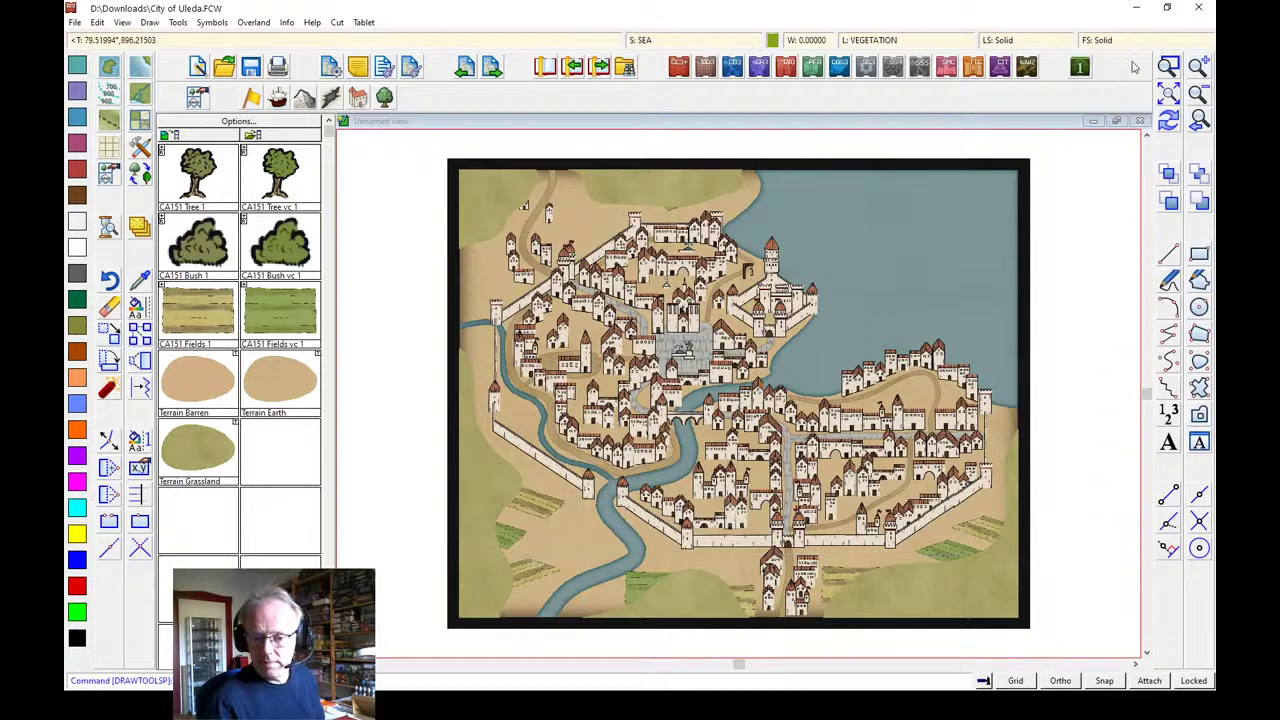
{"action": "left_click", "coordinate": [1169, 131]}
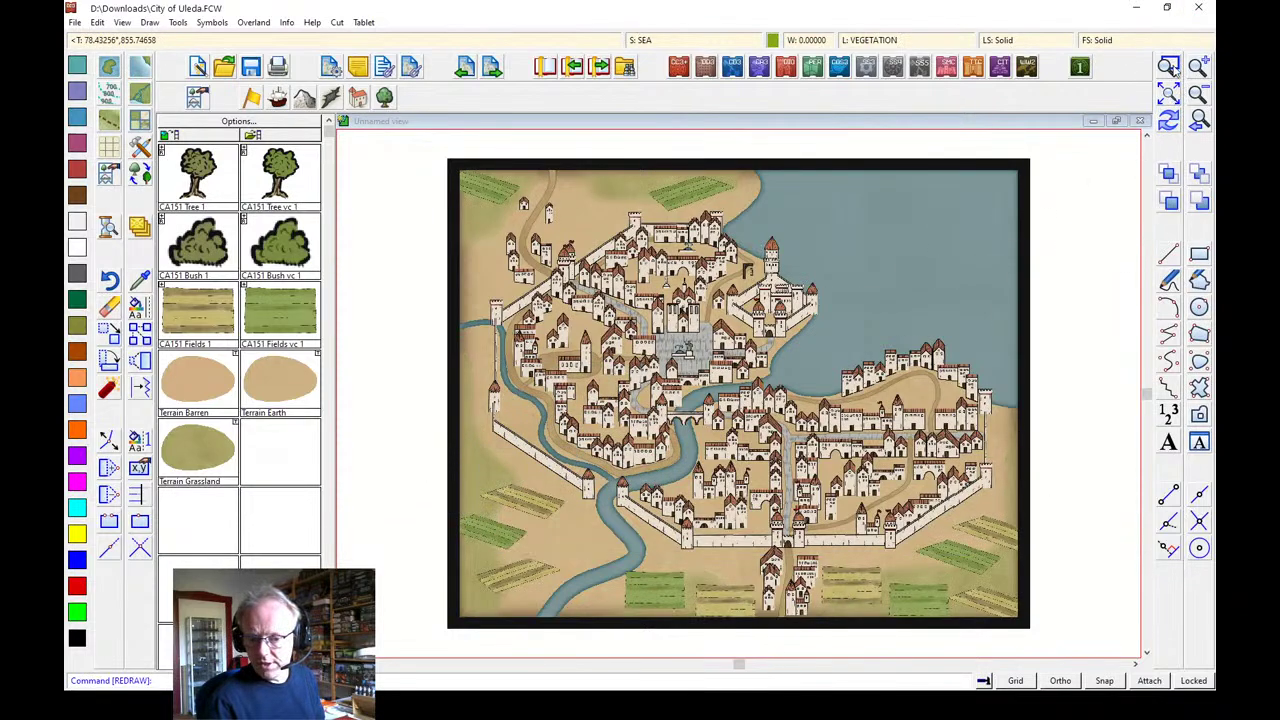
Place a scaled-down, diagonally rotated CA151 Bridge w 1 across the narrow river just inside the western city wall, meeting the road
{"action": "left_click", "coordinate": [474, 358]}
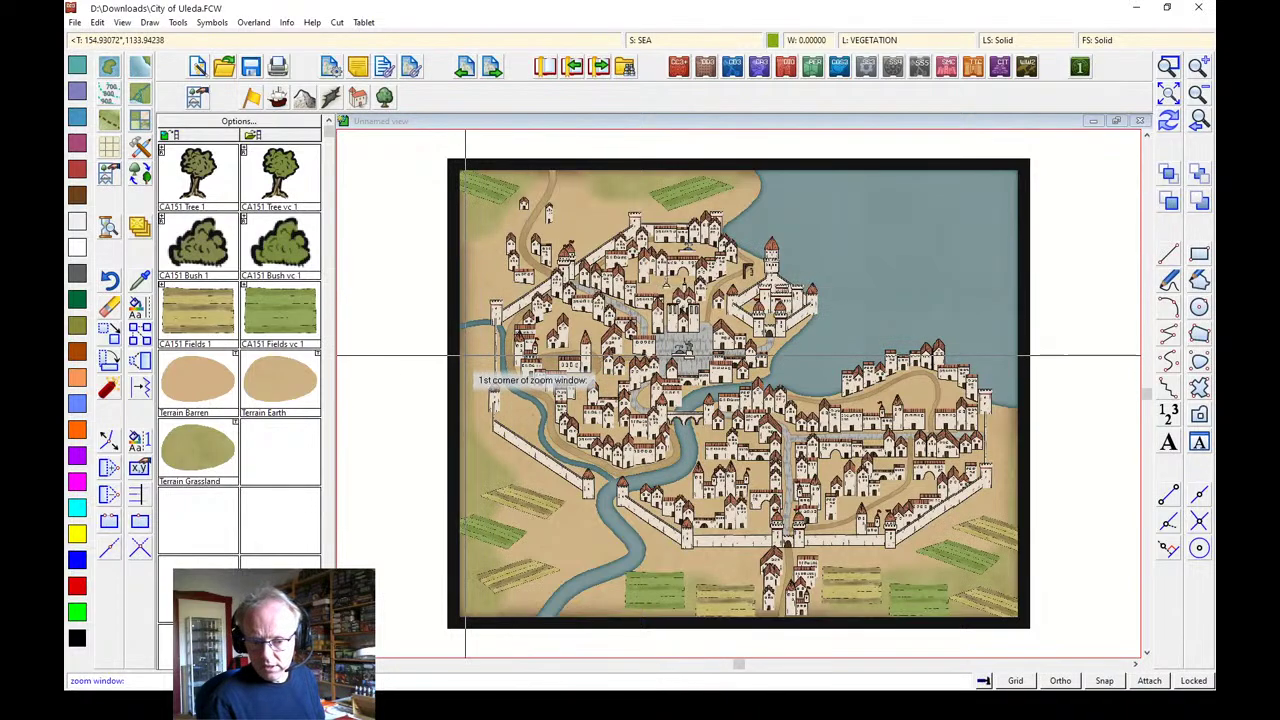
{"action": "left_click", "coordinate": [605, 472]}
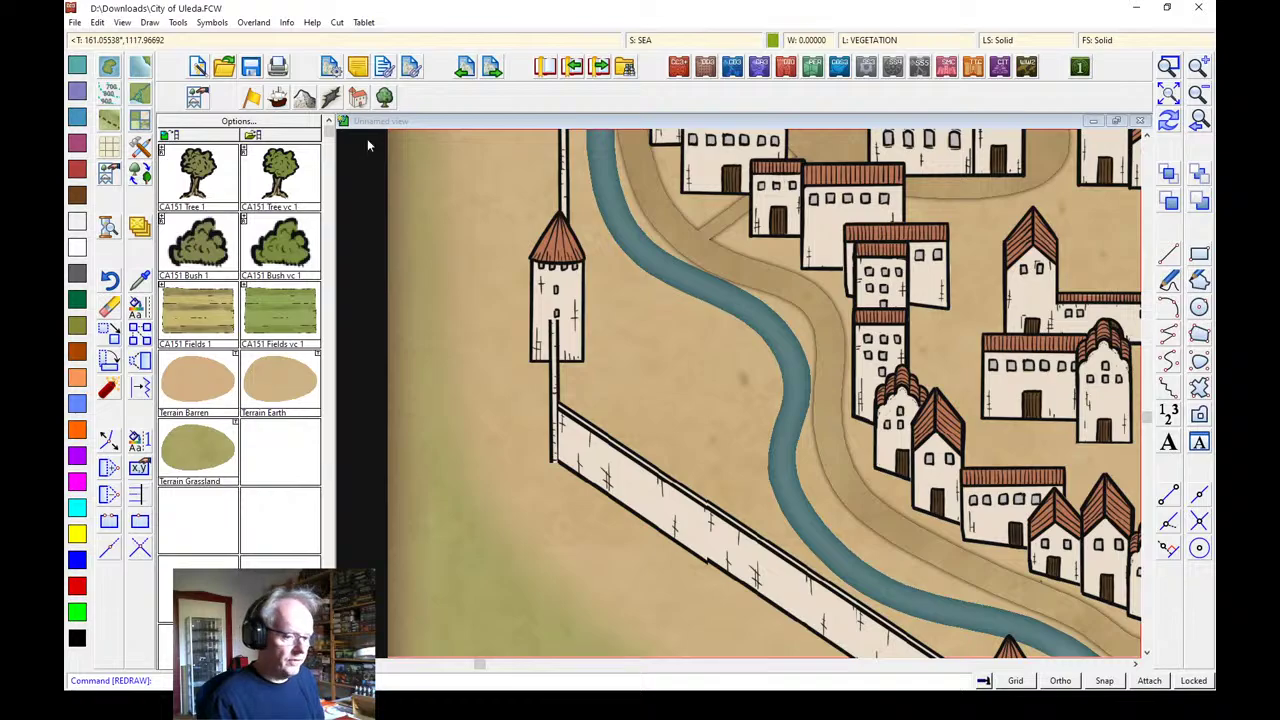
{"action": "left_click", "coordinate": [356, 99]}
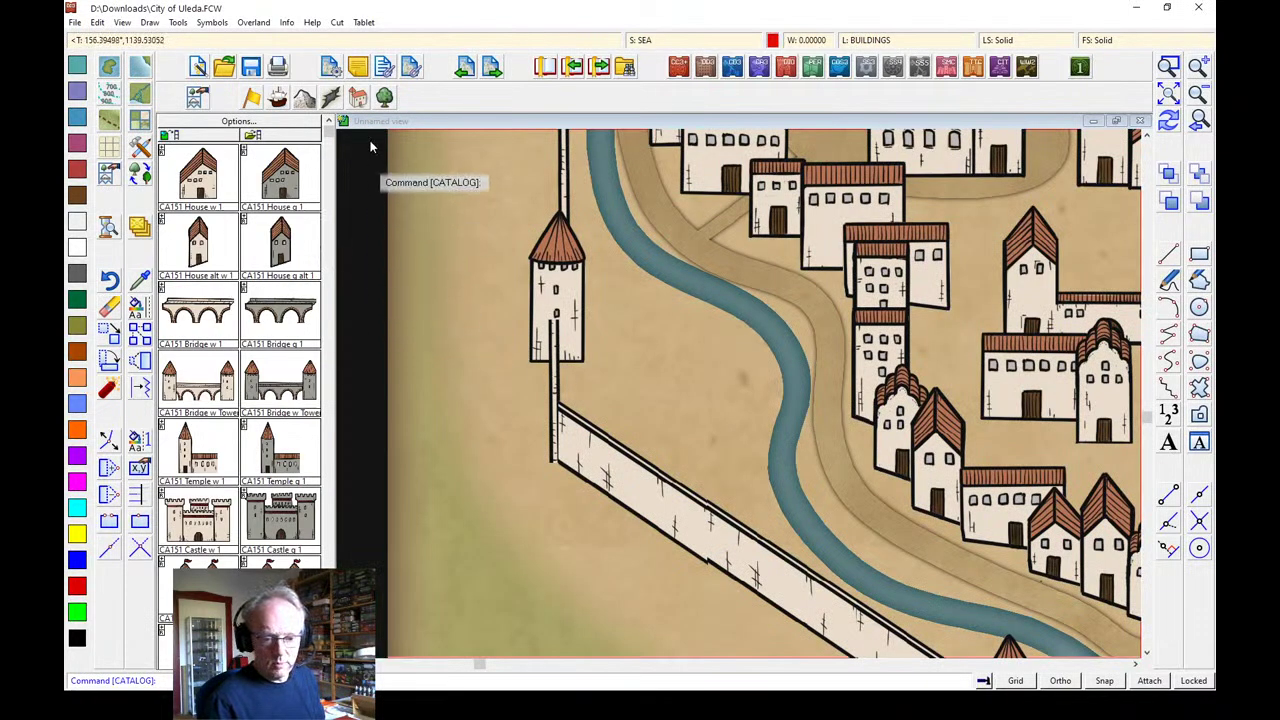
{"action": "left_click", "coordinate": [204, 313]}
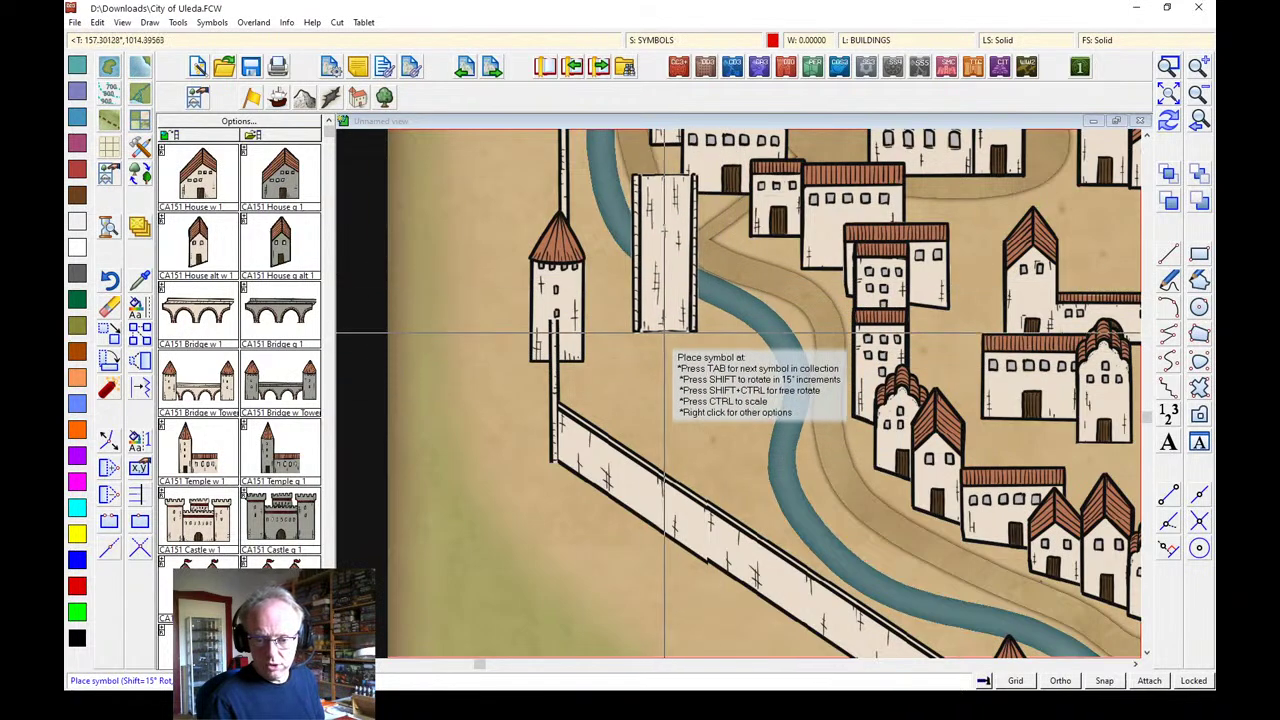
{"action": "key", "text": "shift"}
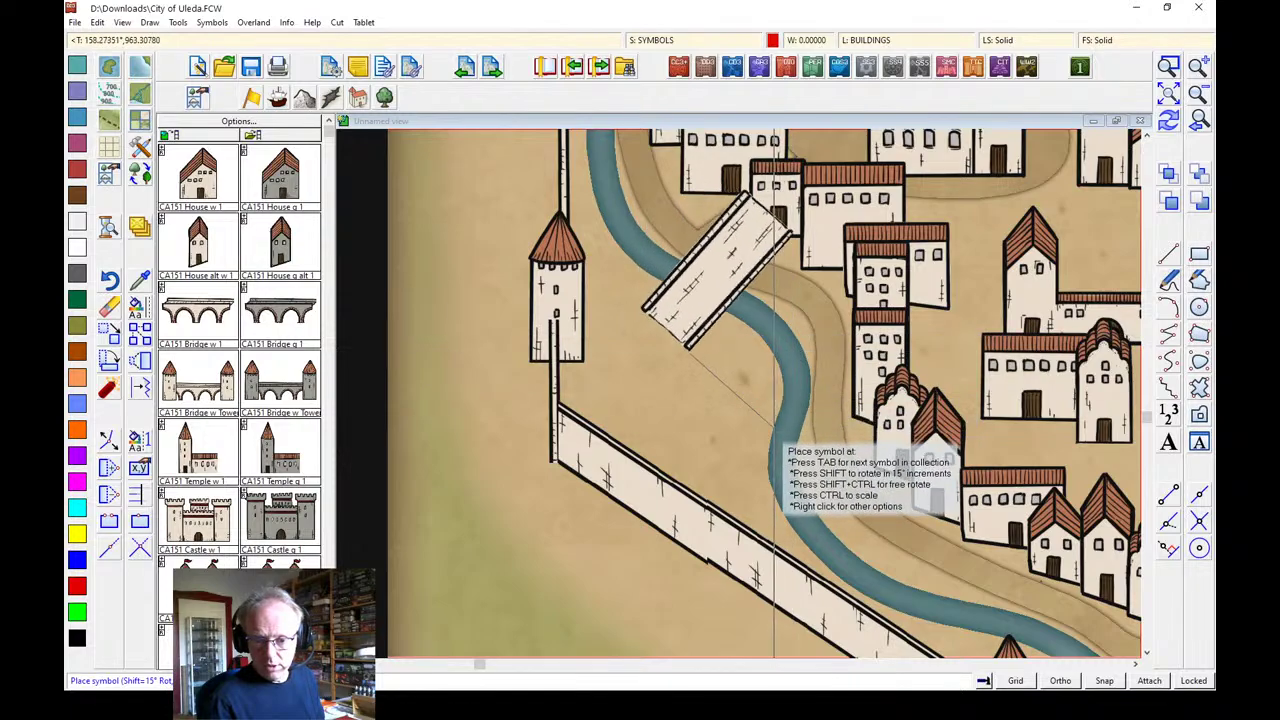
{"action": "key", "text": "ctrl"}
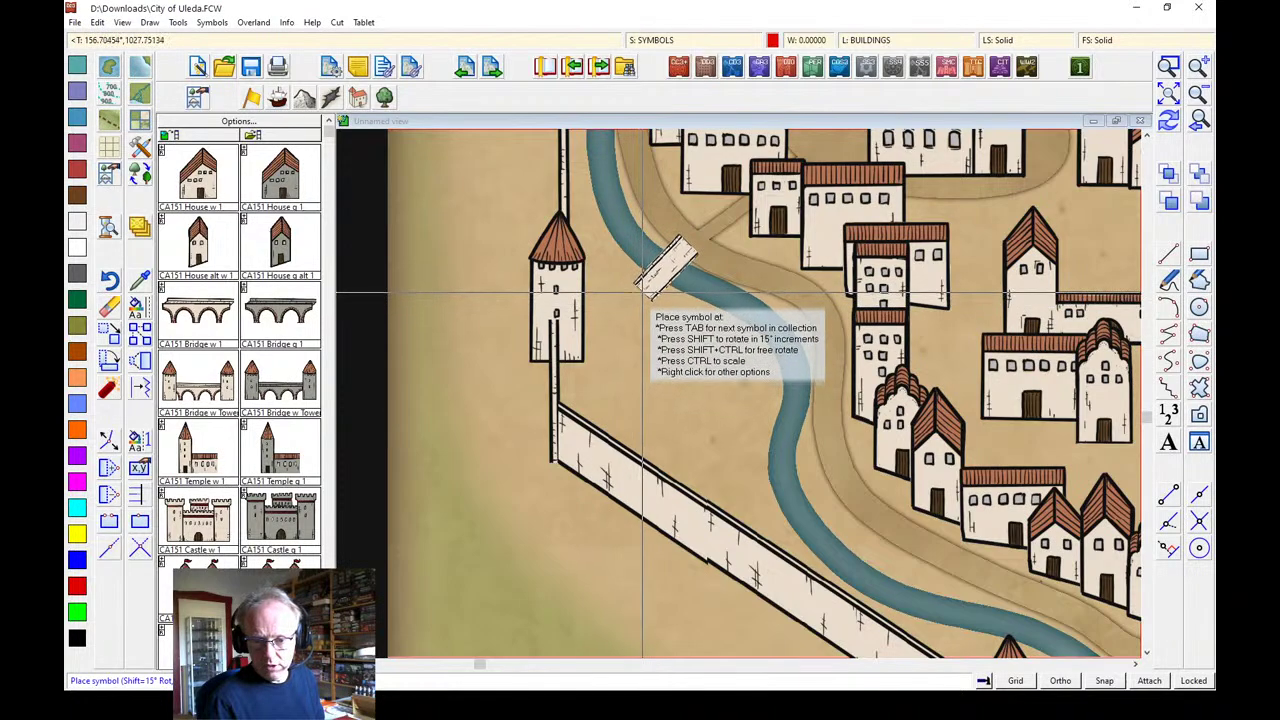
{"action": "left_click", "coordinate": [643, 294]}
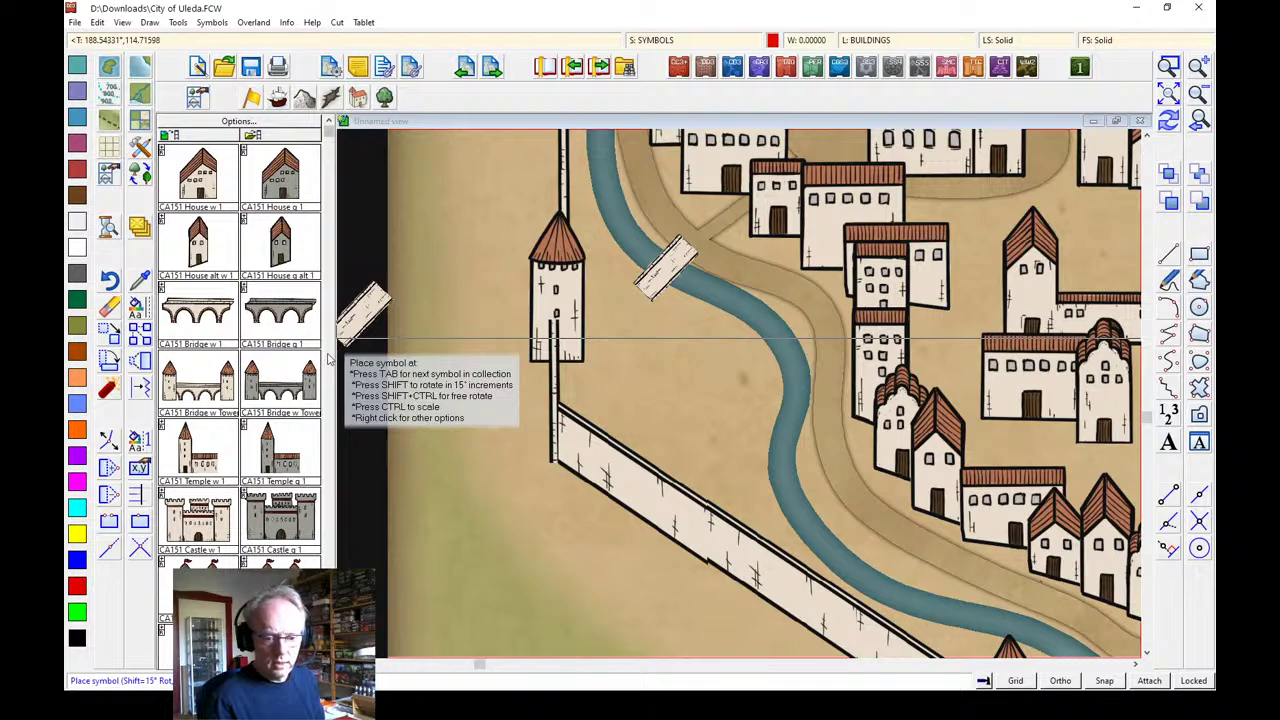
Reset the symbol to normal scale and rotation and scatter CA151 Cross w symbols between the western wall and the river as a graveyard
{"action": "scroll", "coordinate": [328, 358], "scroll_direction": "down", "scroll_amount": 5}
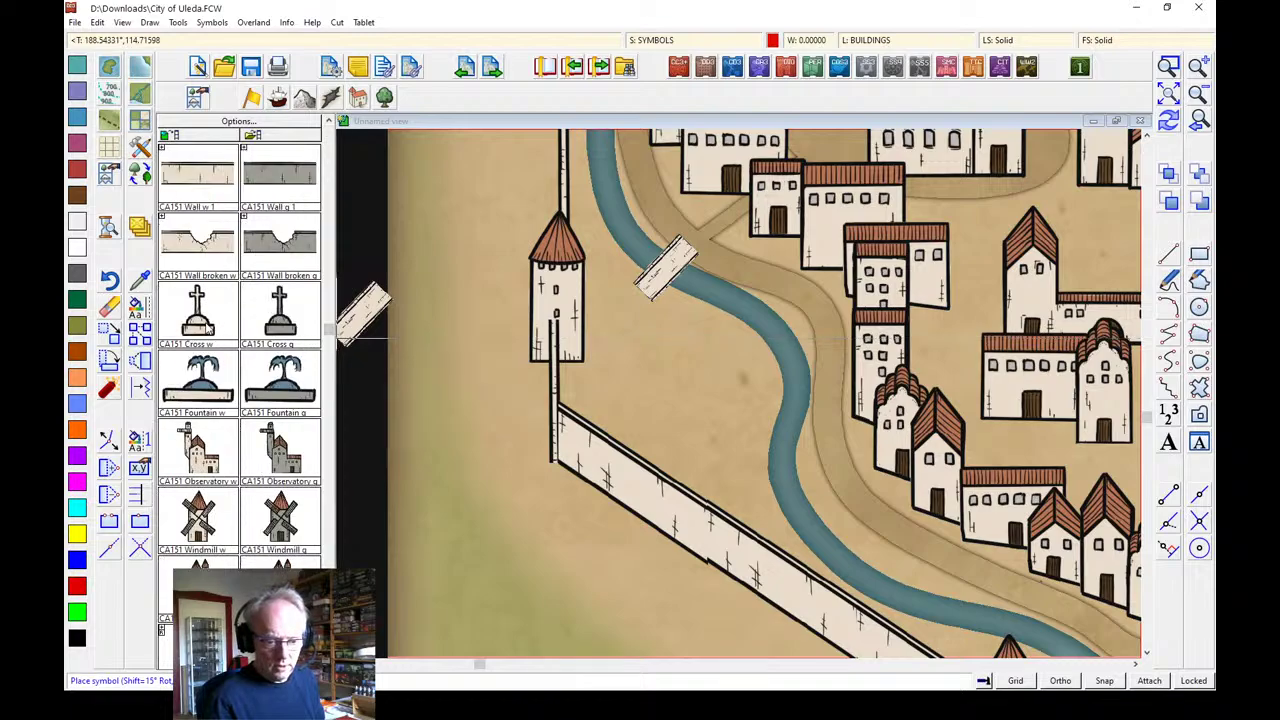
{"action": "right_click", "coordinate": [455, 283]}
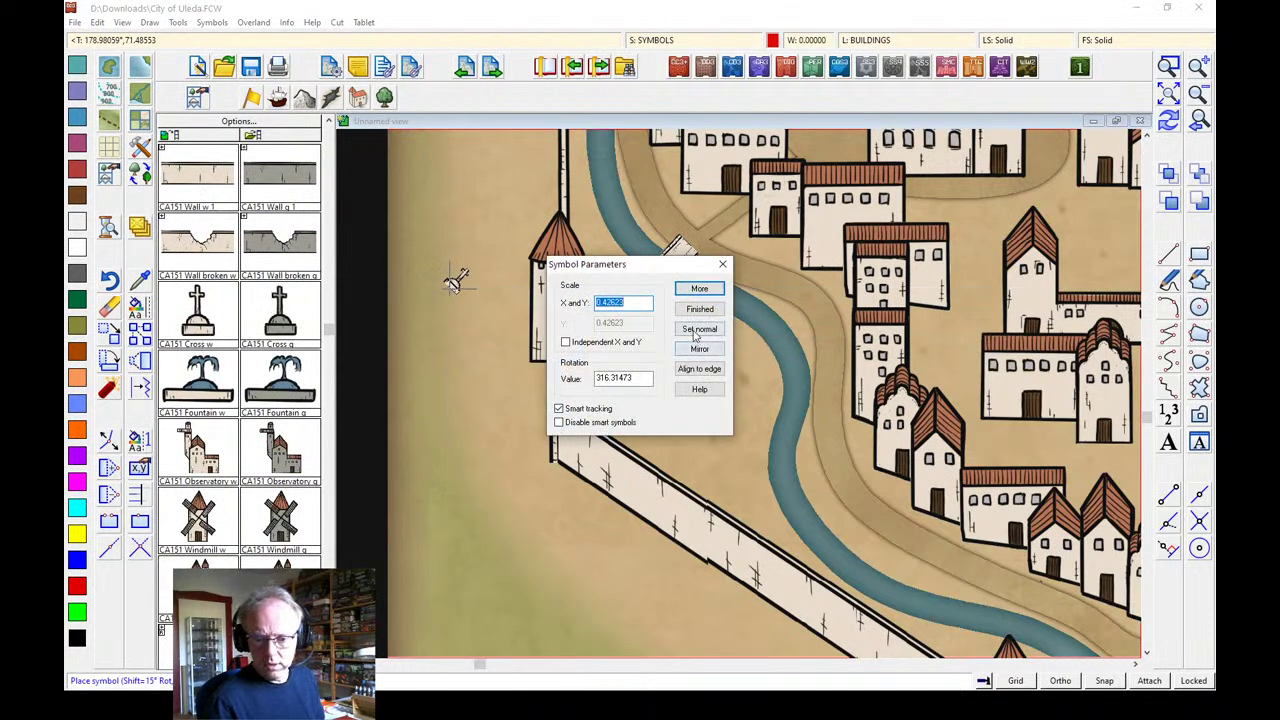
{"action": "left_click", "coordinate": [699, 307]}
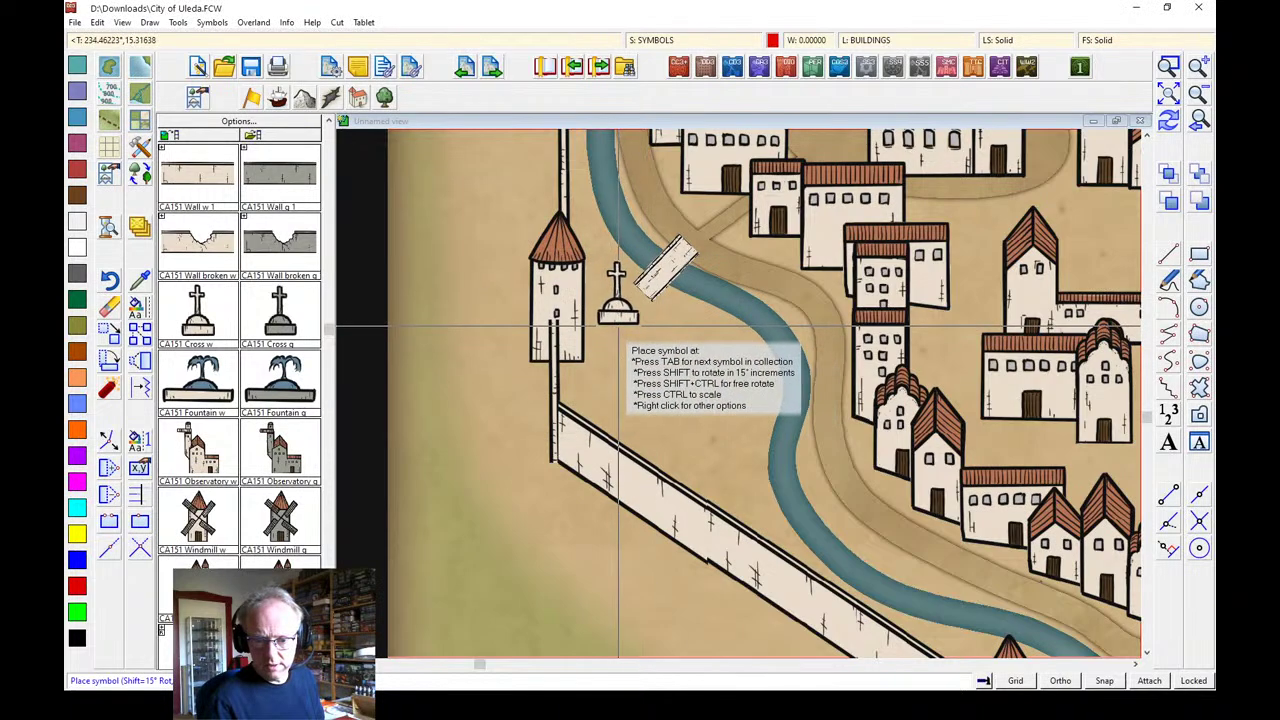
{"action": "left_click", "coordinate": [620, 306]}
{"action": "left_click", "coordinate": [705, 357]}
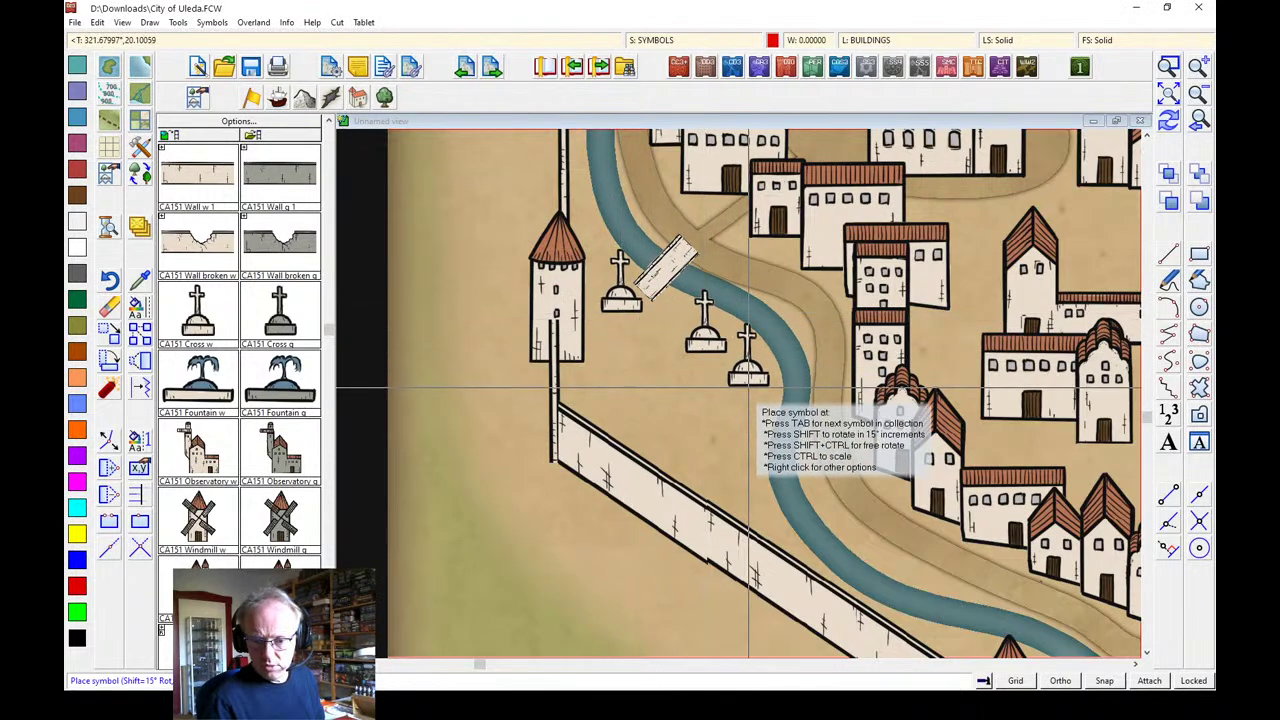
{"action": "left_click", "coordinate": [746, 388]}
{"action": "left_click", "coordinate": [620, 395]}
{"action": "left_click", "coordinate": [653, 434]}
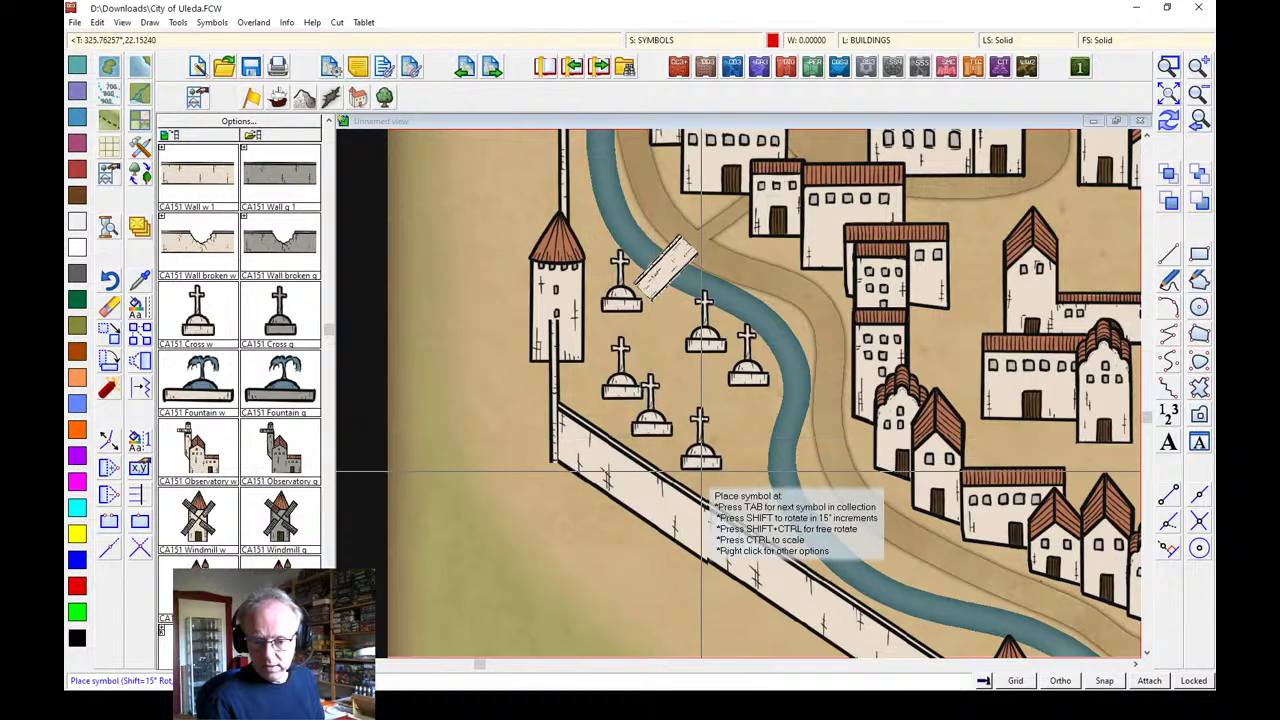
{"action": "left_click", "coordinate": [704, 468]}
{"action": "left_click", "coordinate": [746, 505]}
{"action": "left_click", "coordinate": [689, 385]}
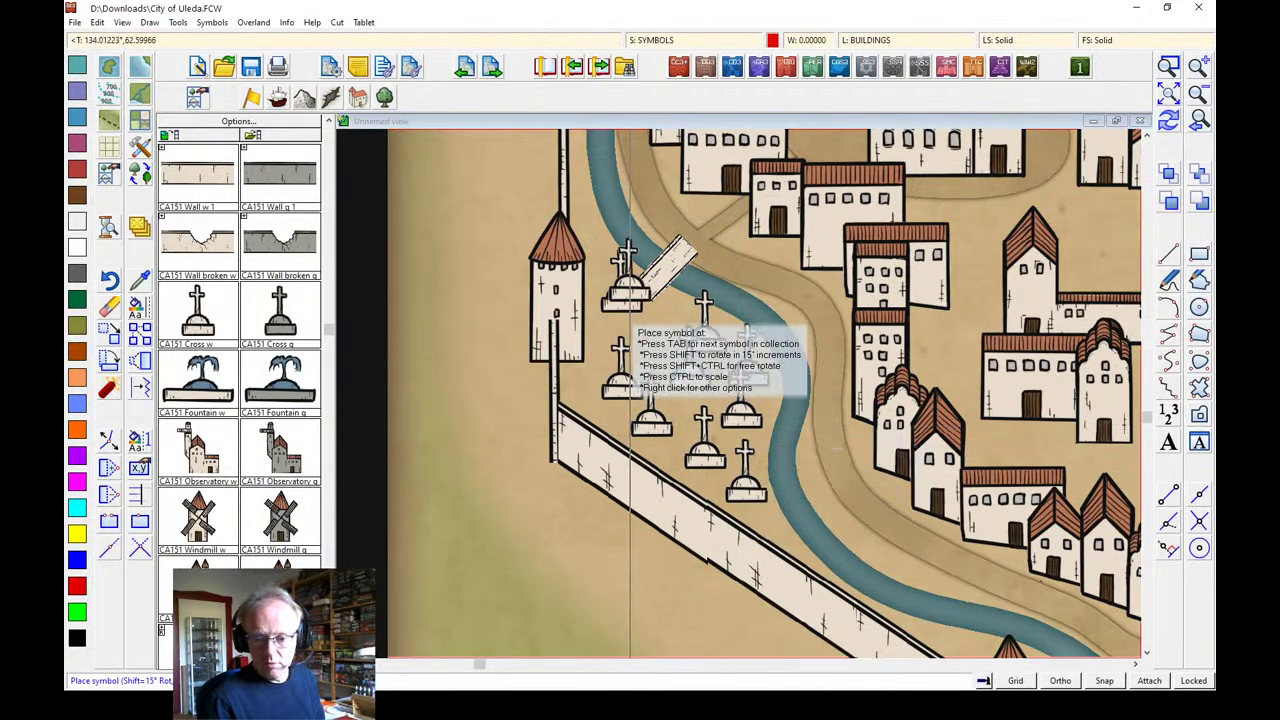
{"action": "left_click", "coordinate": [1169, 95]}
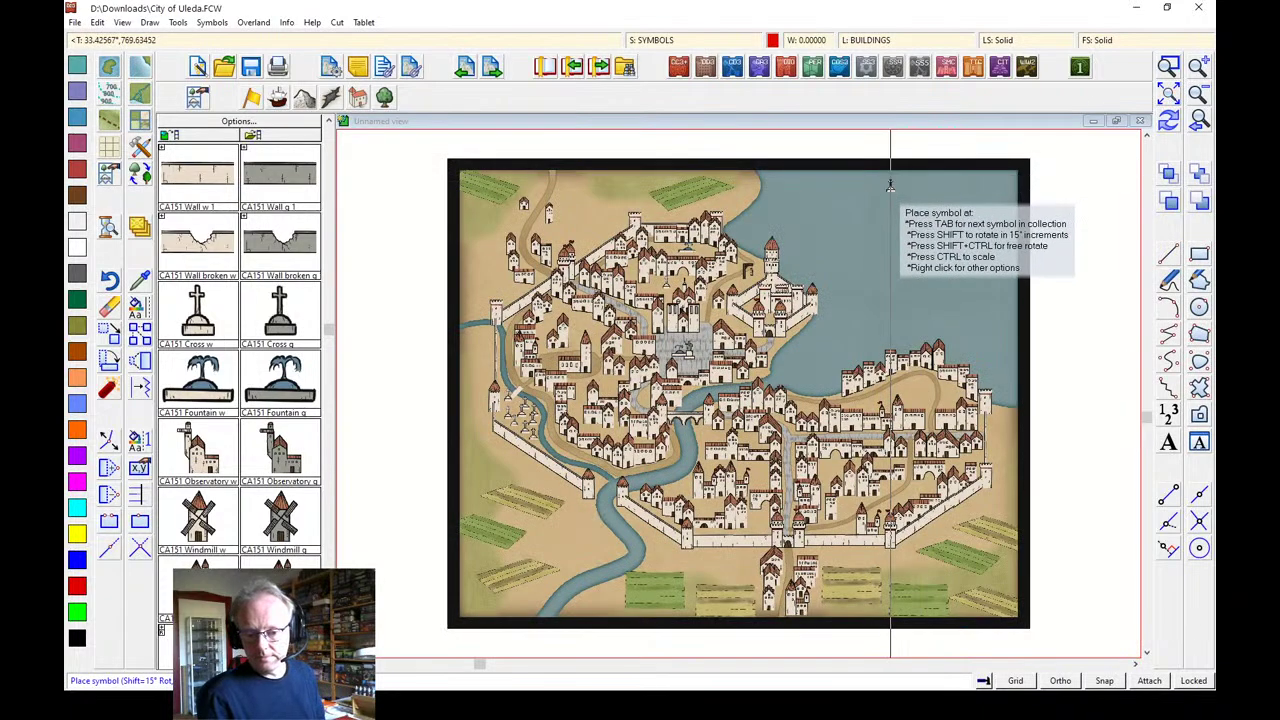
{"action": "right_click", "coordinate": [822, 226]}
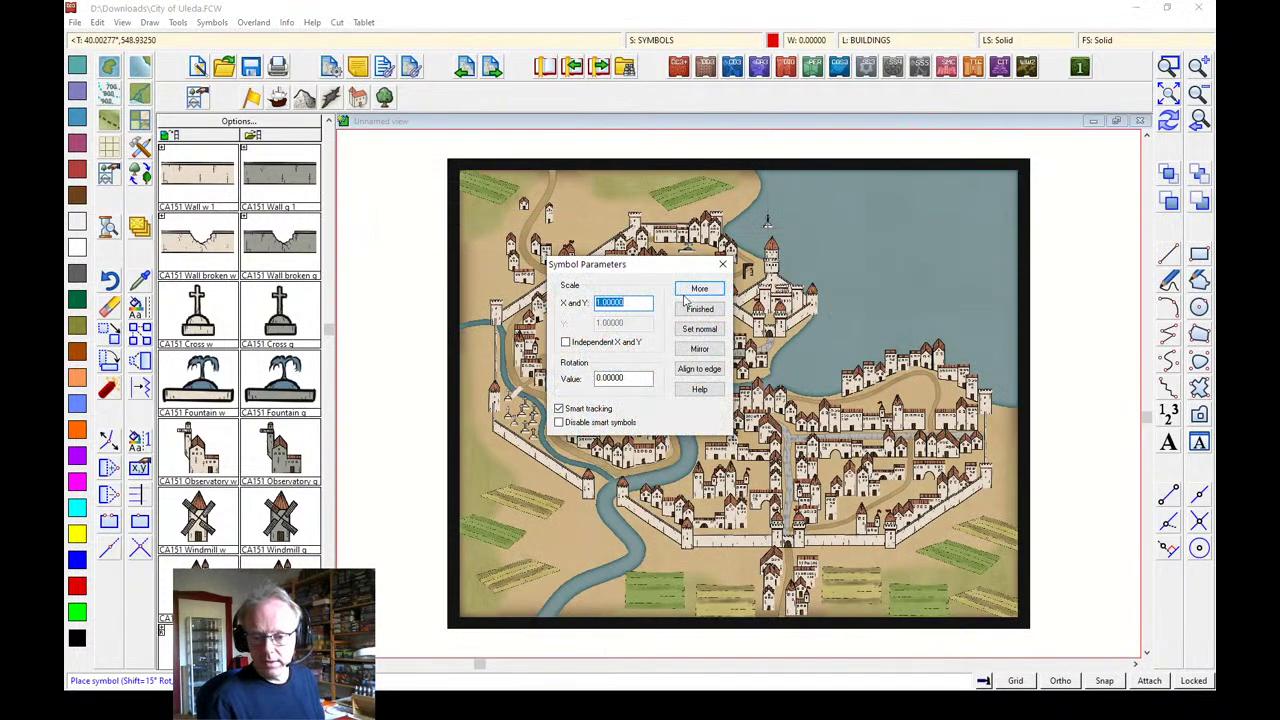
{"action": "key", "text": "Escape"}
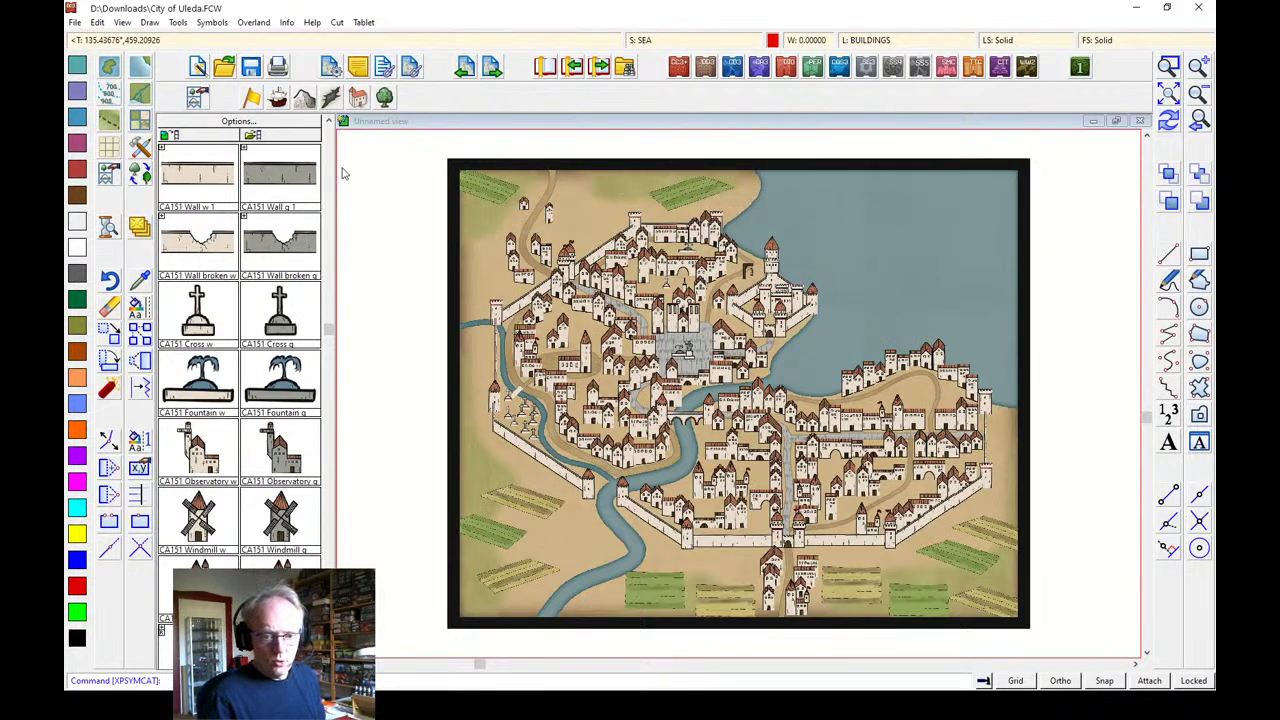
Place a small cluster of CA151 Tree 1 symbols at the map's western edge, below the northwest green field
{"action": "left_click", "coordinate": [384, 98]}
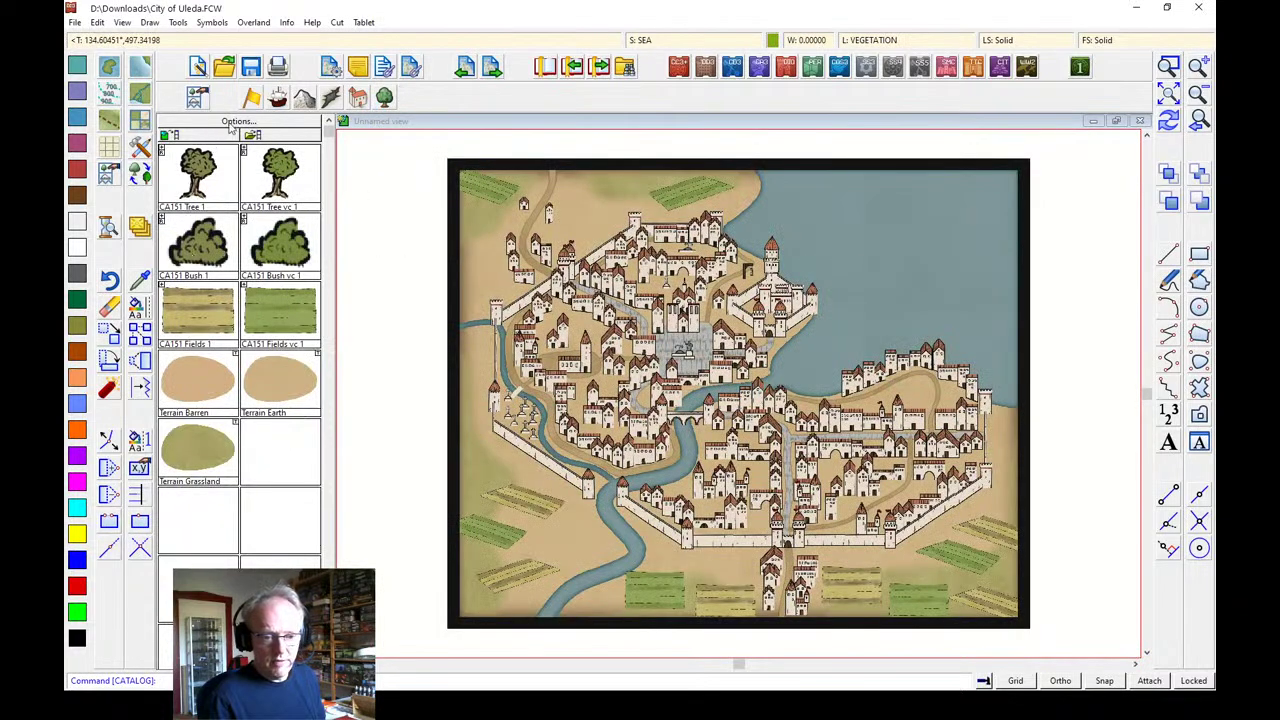
{"action": "left_click", "coordinate": [205, 183]}
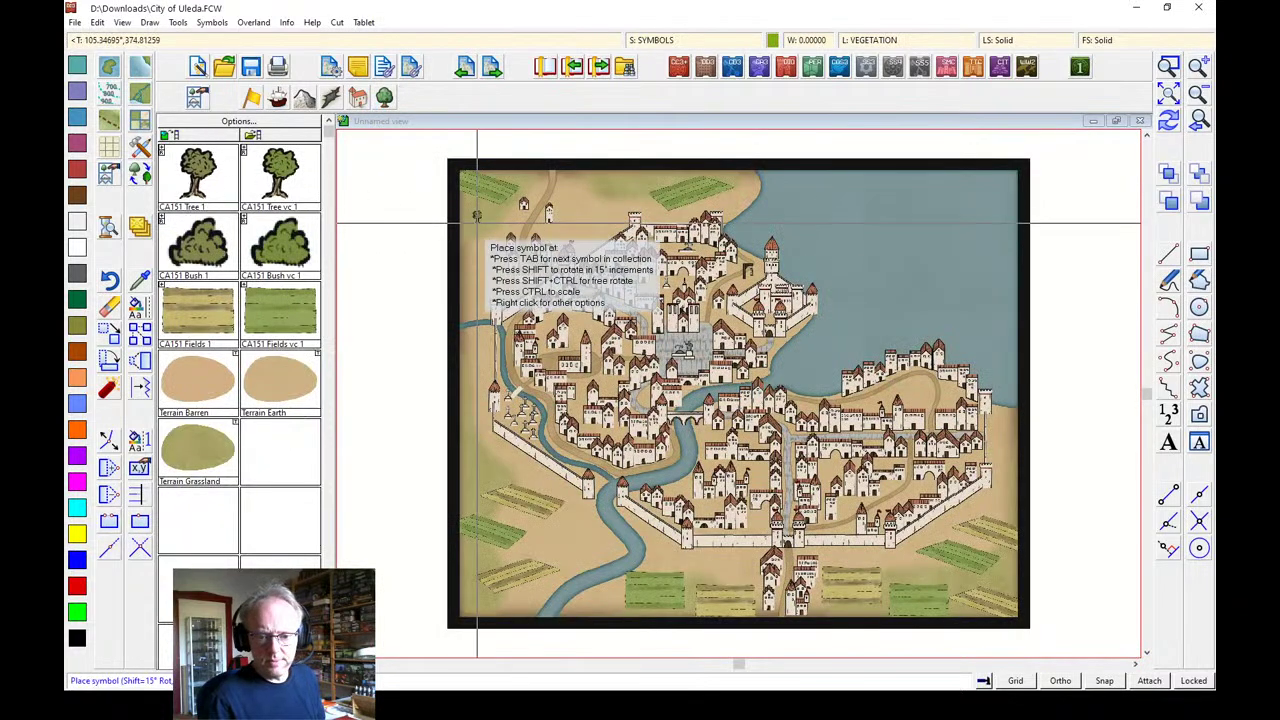
{"action": "left_click", "coordinate": [481, 248]}
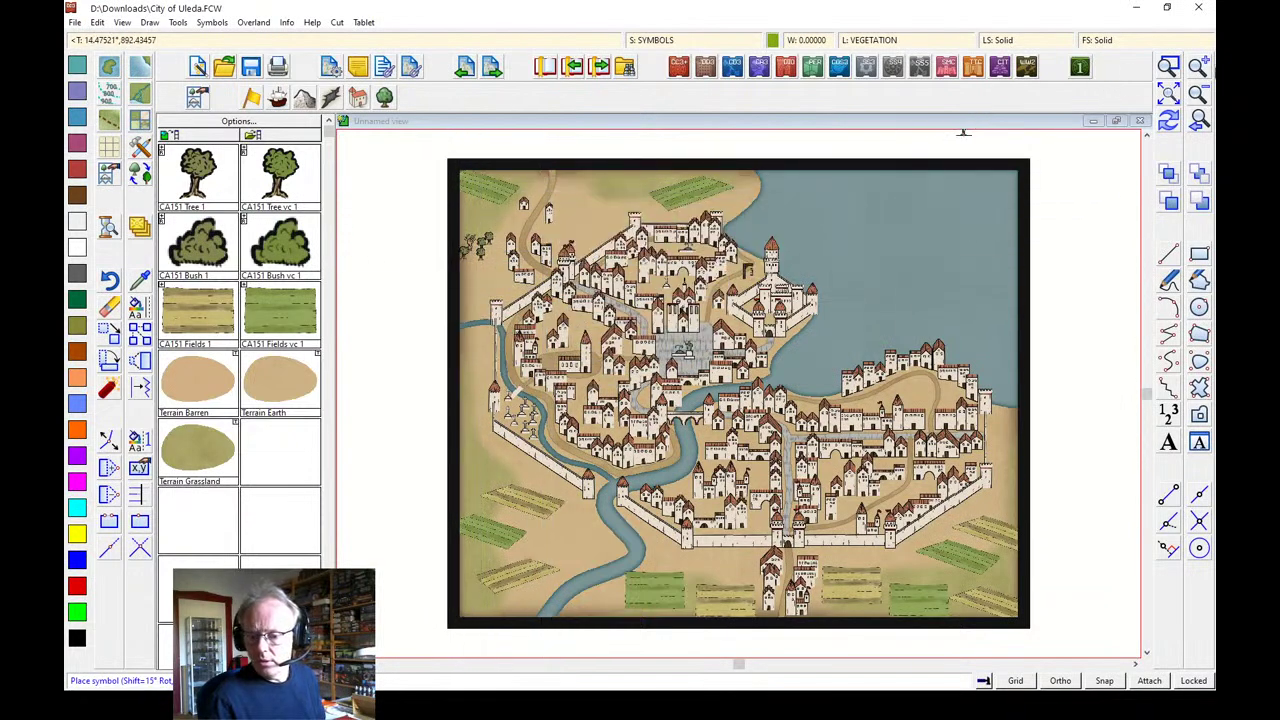
Line the western side of the road outside the northwest gate with CA151 Tree 1 symbols
{"action": "left_click", "coordinate": [1170, 68]}
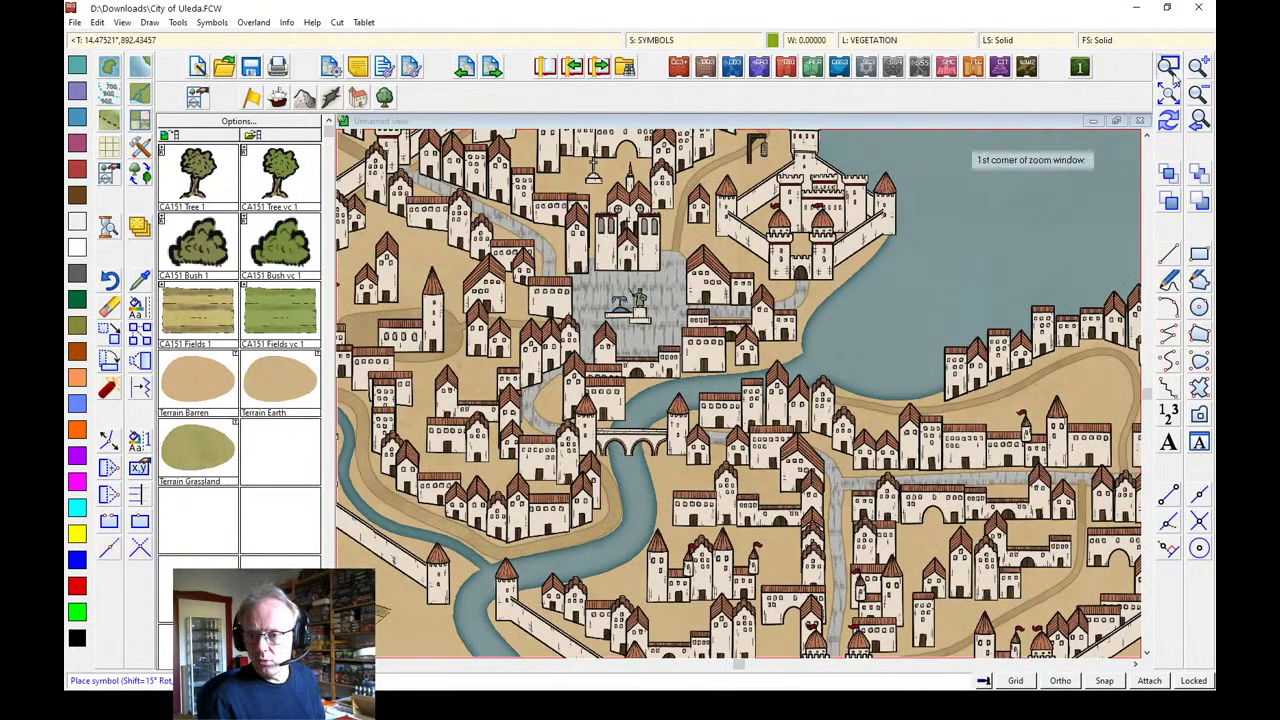
{"action": "left_click", "coordinate": [1170, 92]}
{"action": "left_click", "coordinate": [1170, 67]}
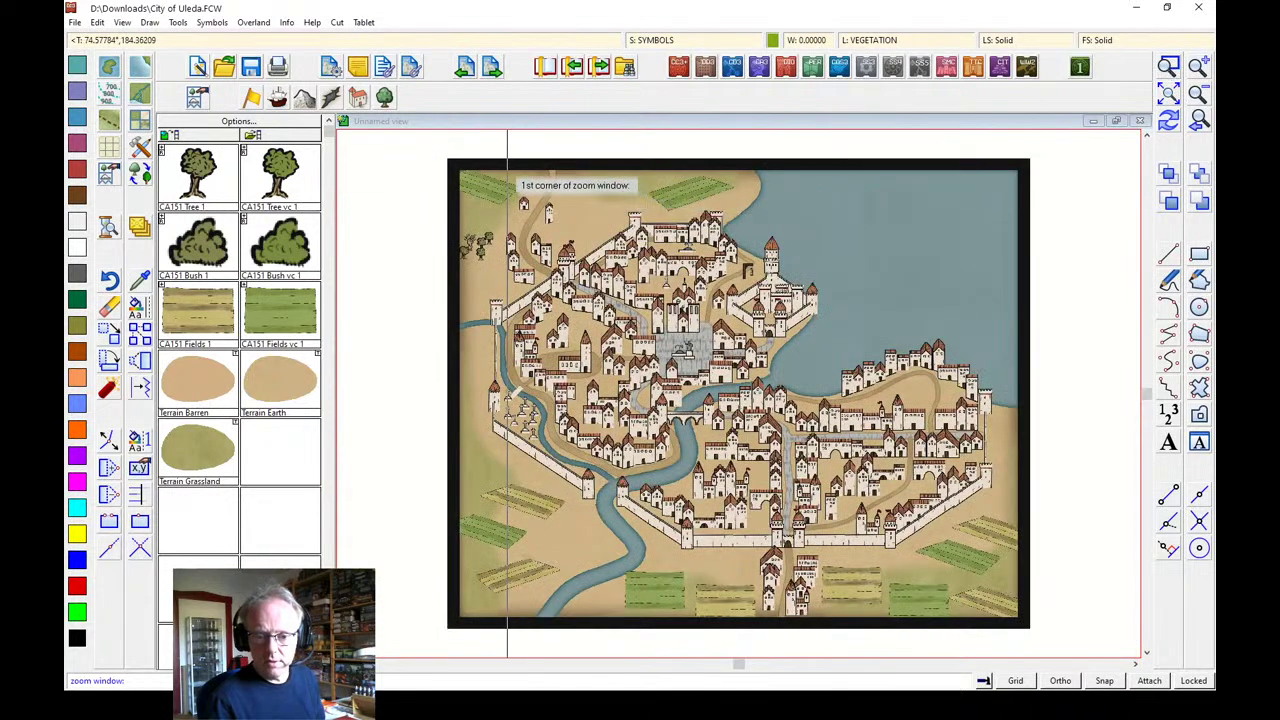
{"action": "left_click", "coordinate": [485, 157]}
{"action": "left_click", "coordinate": [620, 295]}
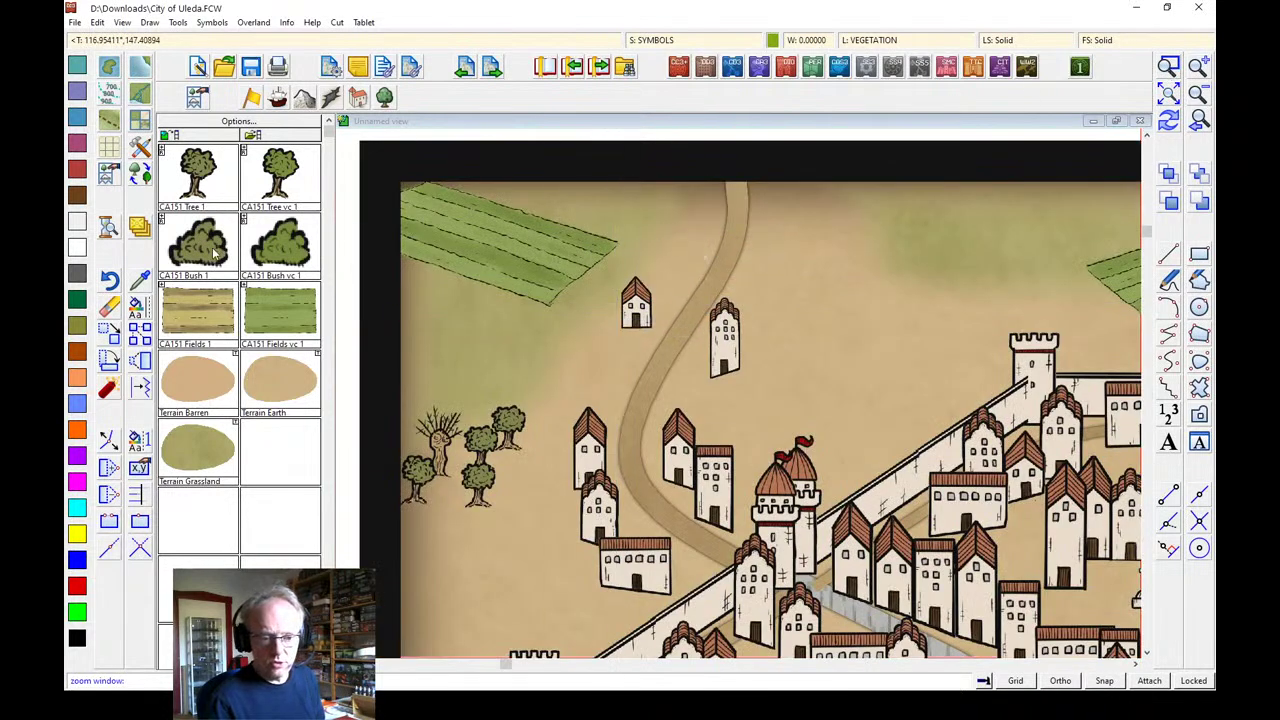
{"action": "left_click", "coordinate": [703, 215]}
{"action": "left_click", "coordinate": [683, 250]}
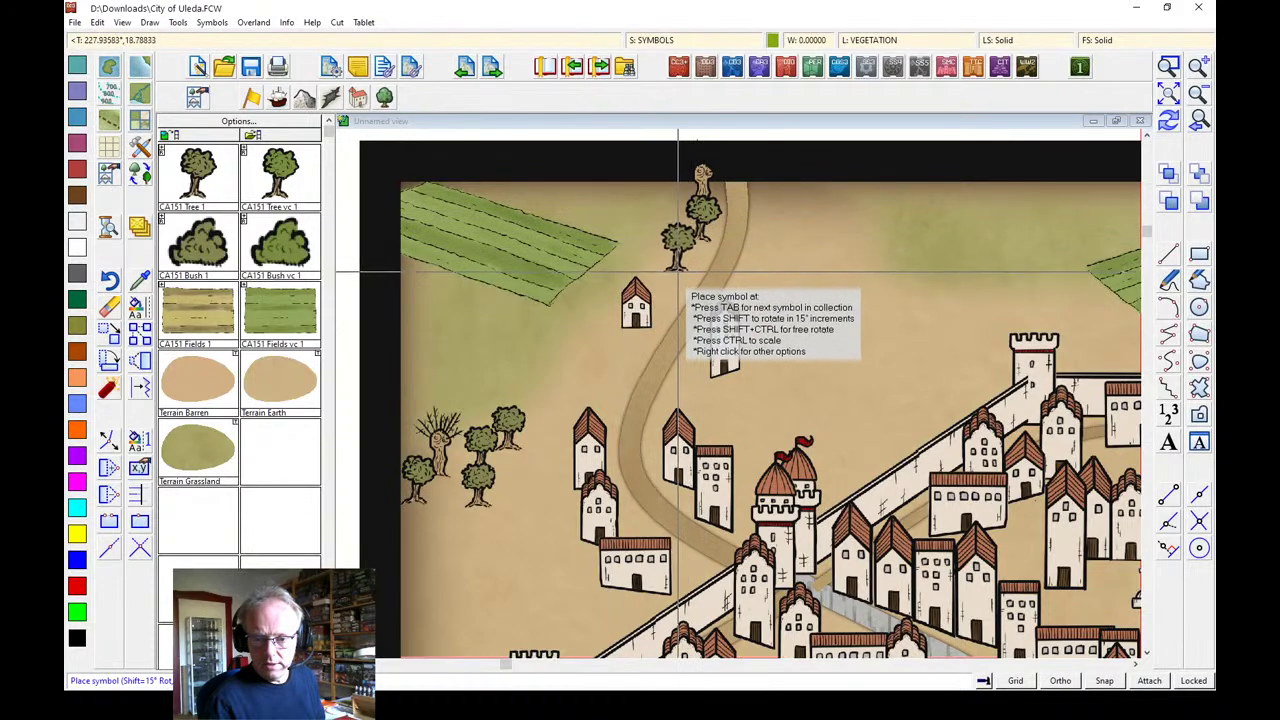
{"action": "left_click", "coordinate": [669, 285]}
{"action": "left_click", "coordinate": [627, 350]}
{"action": "left_click", "coordinate": [605, 372]}
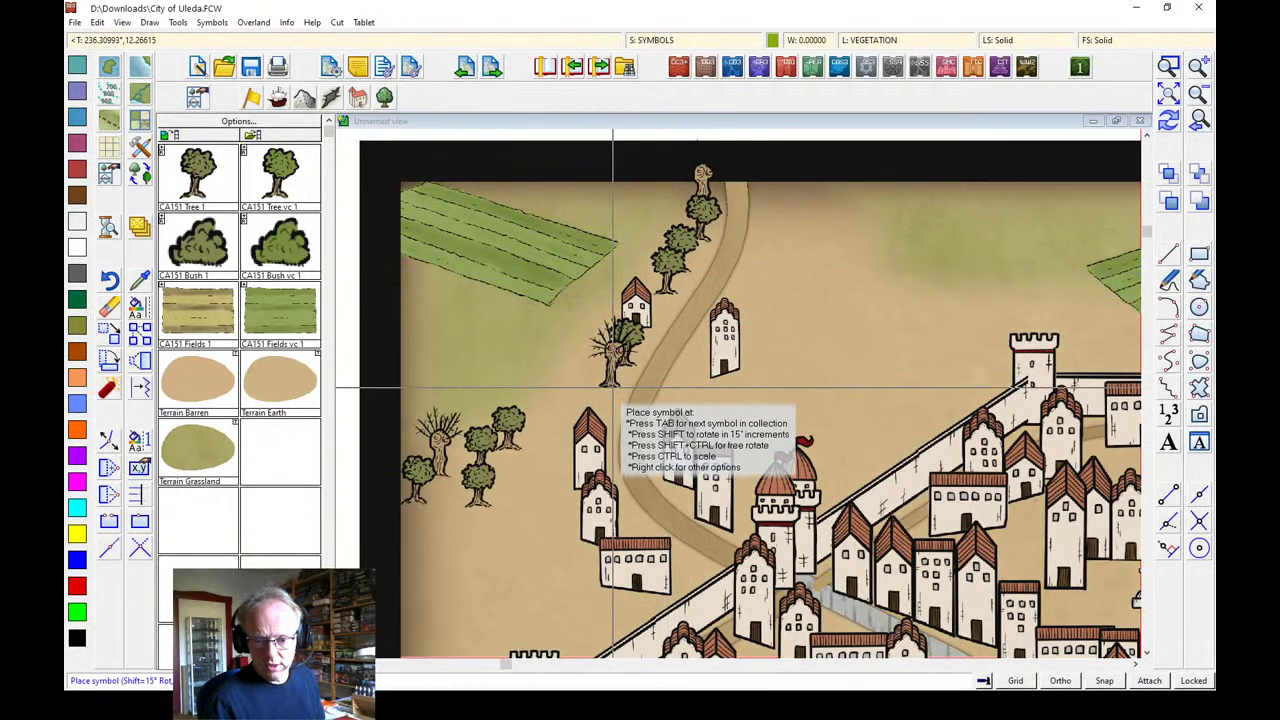
Add trees along the eastern side of the road outside the northwest gate, up to the map's northern edge
{"action": "left_click", "coordinate": [688, 395]}
{"action": "left_click", "coordinate": [777, 197]}
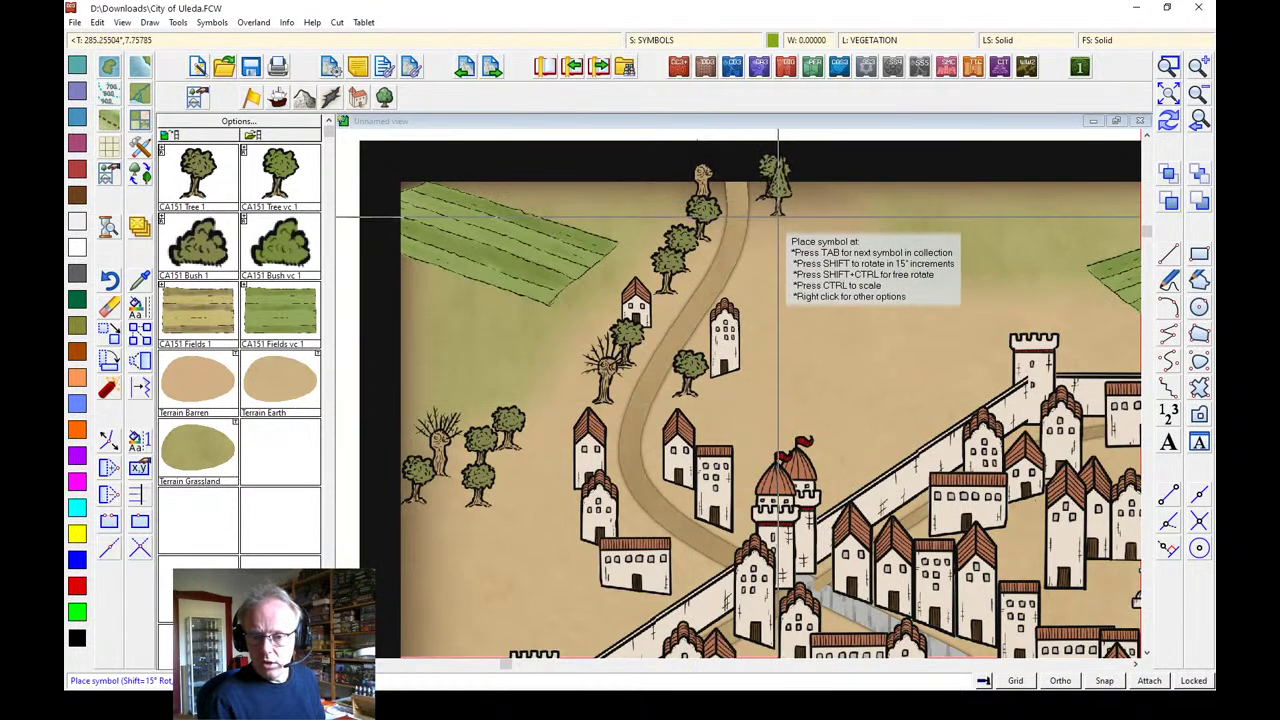
{"action": "left_click", "coordinate": [782, 223]}
{"action": "left_click", "coordinate": [777, 248]}
{"action": "left_click", "coordinate": [761, 268]}
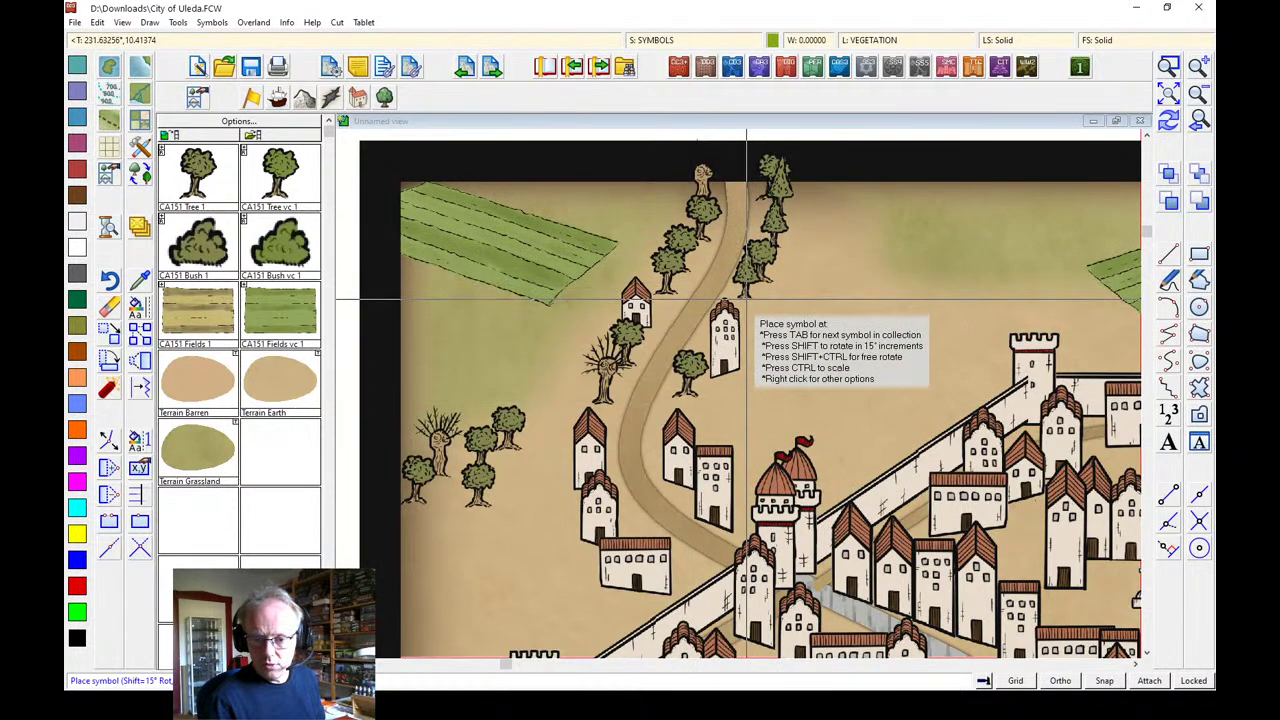
{"action": "left_click", "coordinate": [1170, 94]}
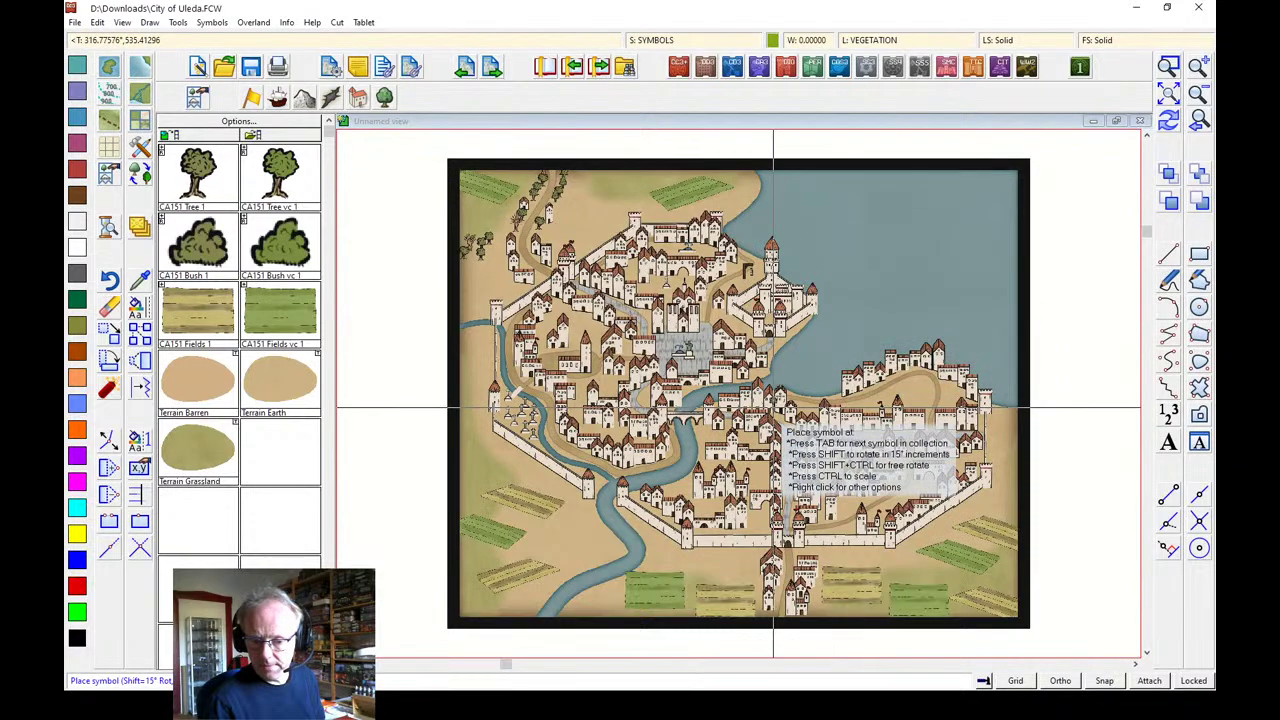
Plant a grove of trees in the southwest between the fields and the river, and scatter trees along the western and eastern map edges
{"action": "left_click", "coordinate": [562, 532]}
{"action": "left_click", "coordinate": [573, 535]}
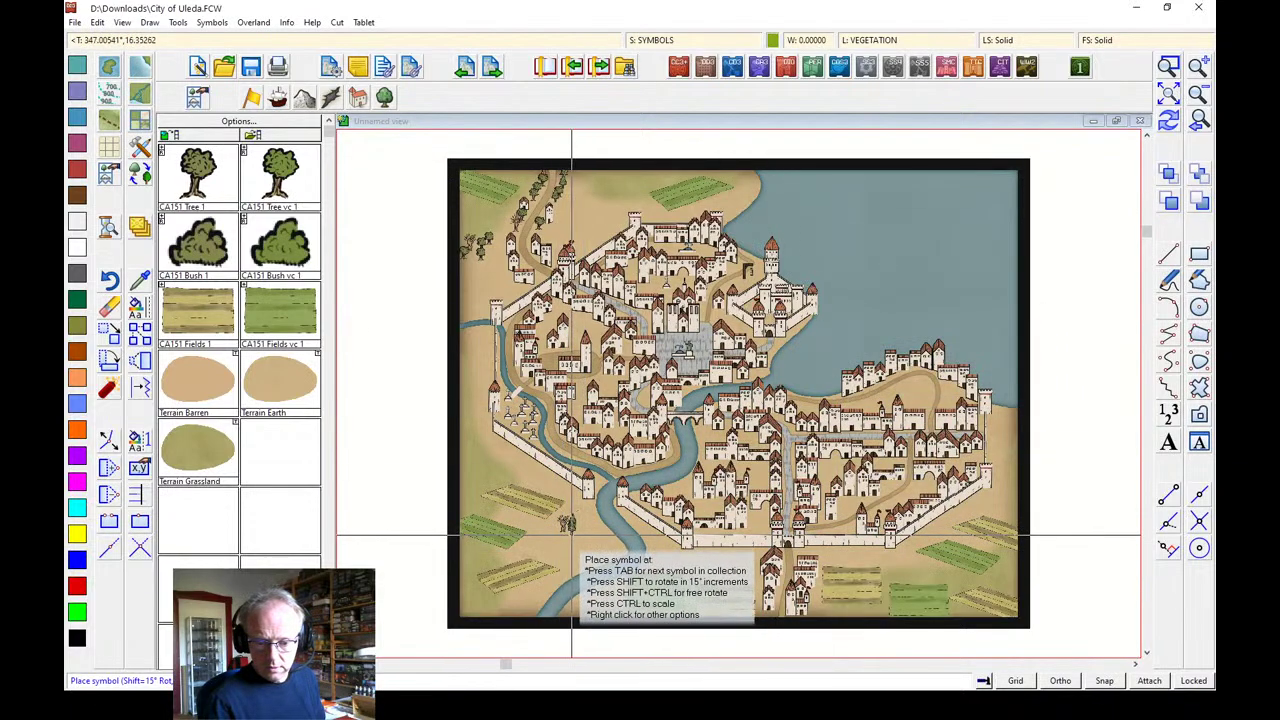
{"action": "left_click", "coordinate": [585, 535]}
{"action": "left_click", "coordinate": [596, 534]}
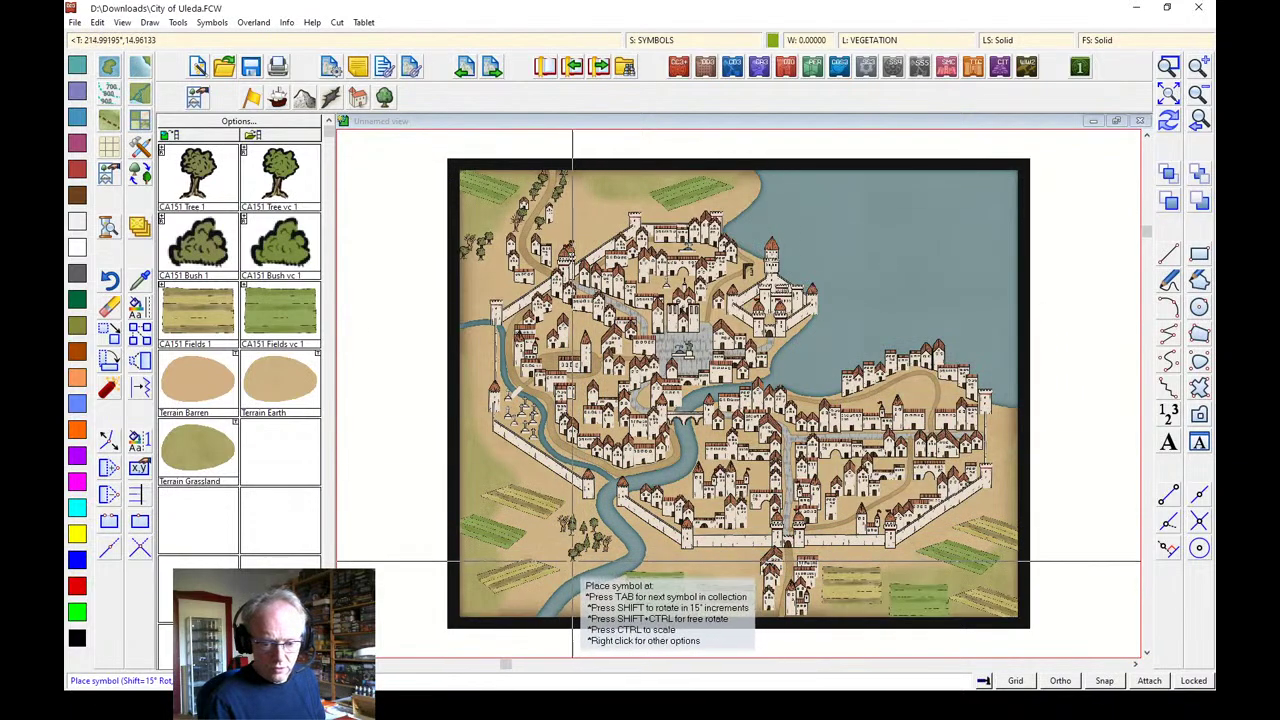
{"action": "left_click", "coordinate": [560, 540]}
{"action": "left_click", "coordinate": [547, 545]}
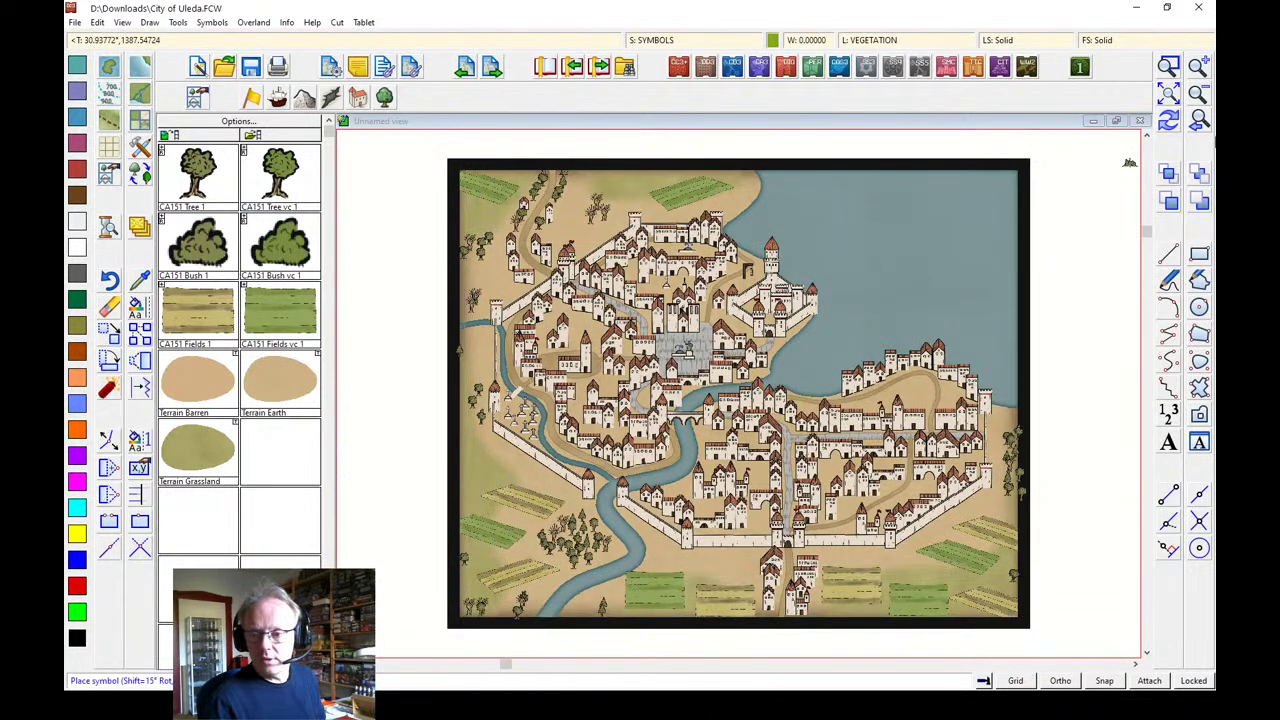
{"action": "left_click", "coordinate": [560, 500]}
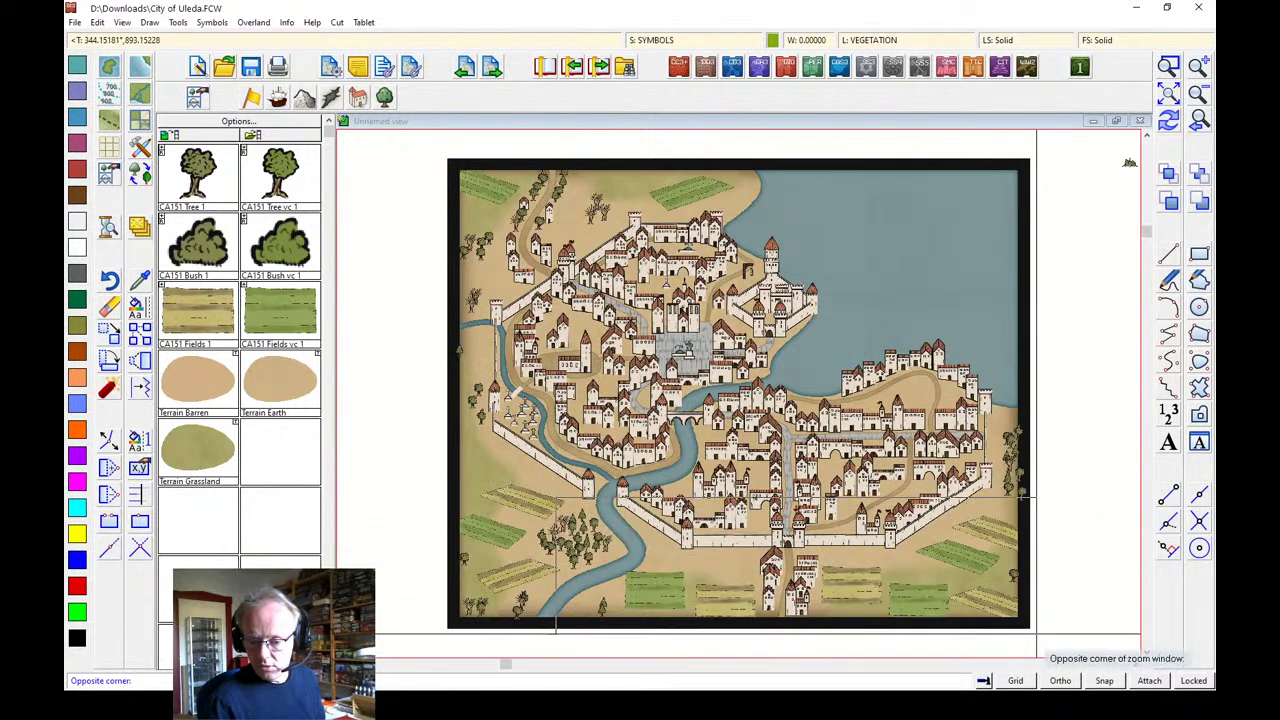
Line the southeast fields with CA151 Bush 1 symbols and add more bushes above the yellow field just west of the south gate road
{"action": "left_click", "coordinate": [1025, 635]}
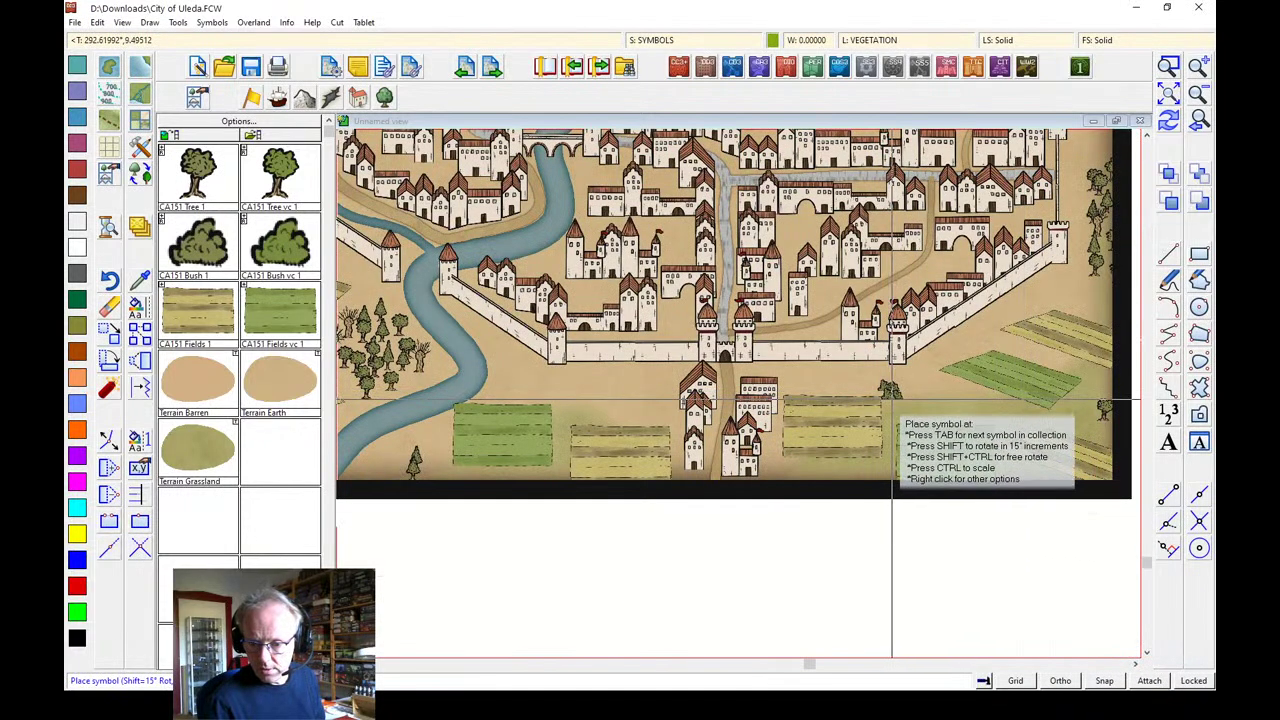
{"action": "left_click", "coordinate": [888, 442]}
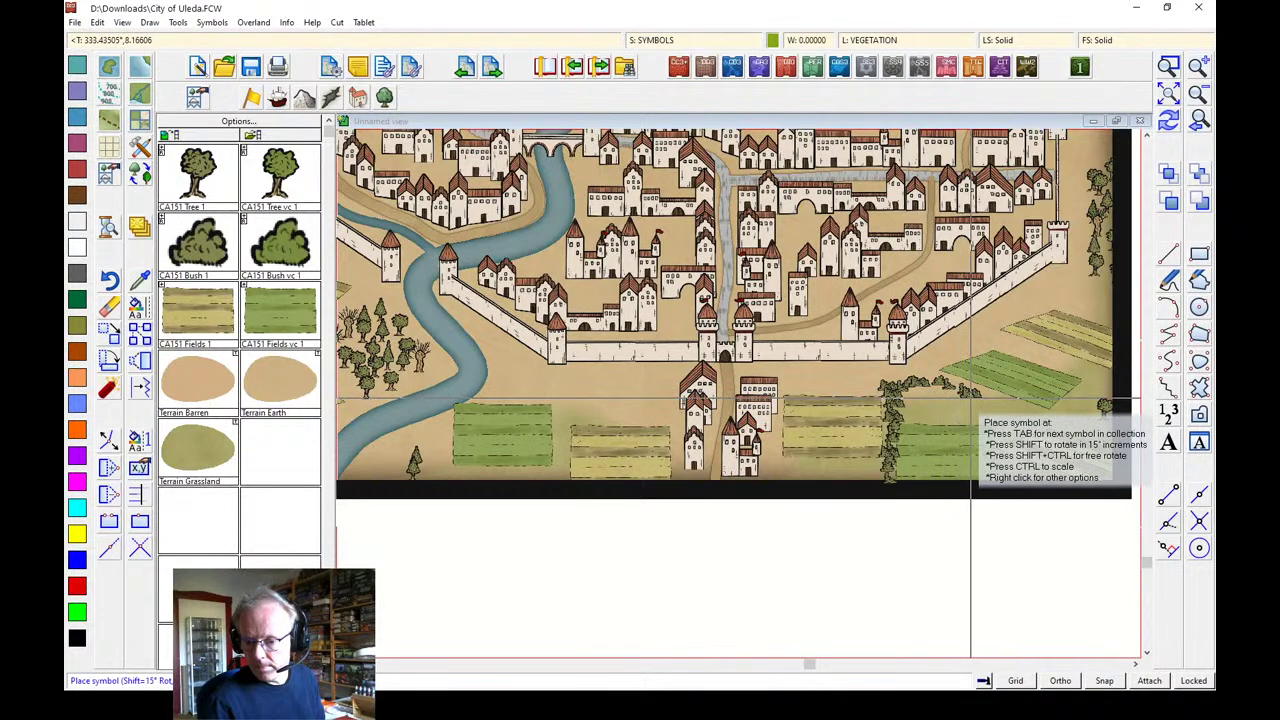
{"action": "left_click", "coordinate": [930, 385]}
{"action": "left_click", "coordinate": [960, 390]}
{"action": "left_click", "coordinate": [990, 398]}
{"action": "left_click", "coordinate": [1040, 425]}
{"action": "left_click", "coordinate": [1060, 430]}
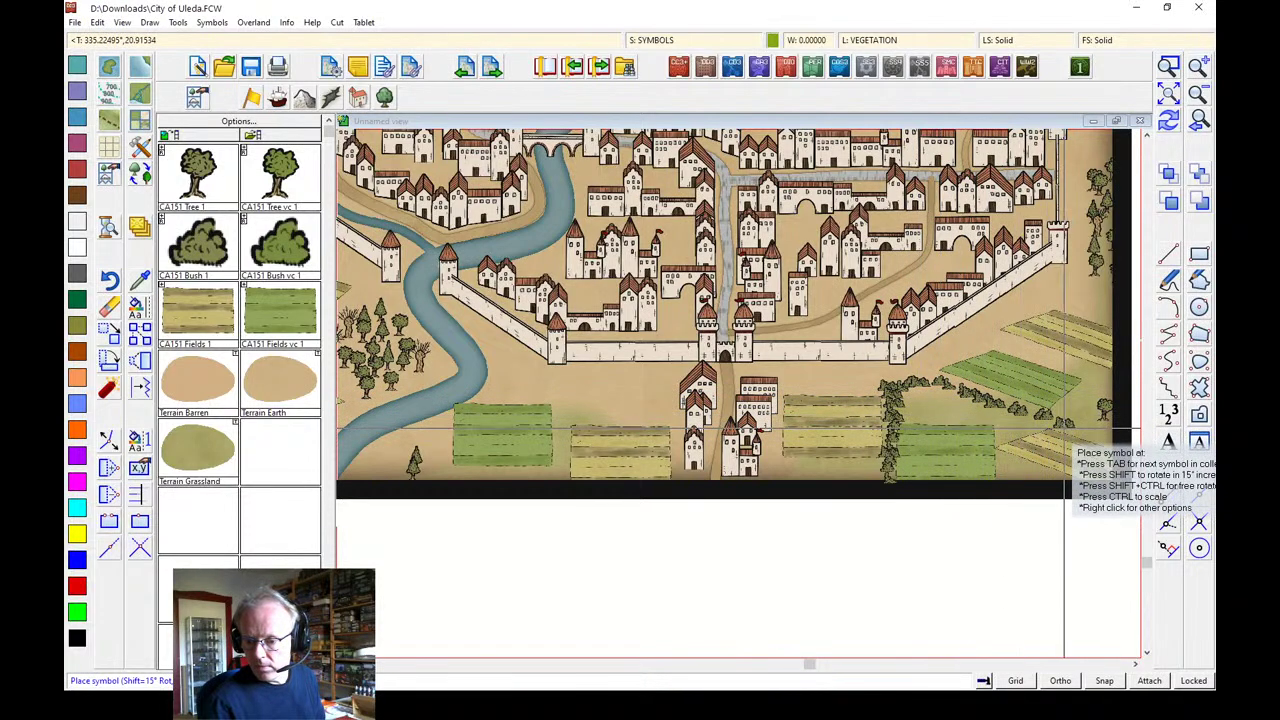
{"action": "left_click", "coordinate": [1080, 436]}
{"action": "left_click", "coordinate": [1100, 442]}
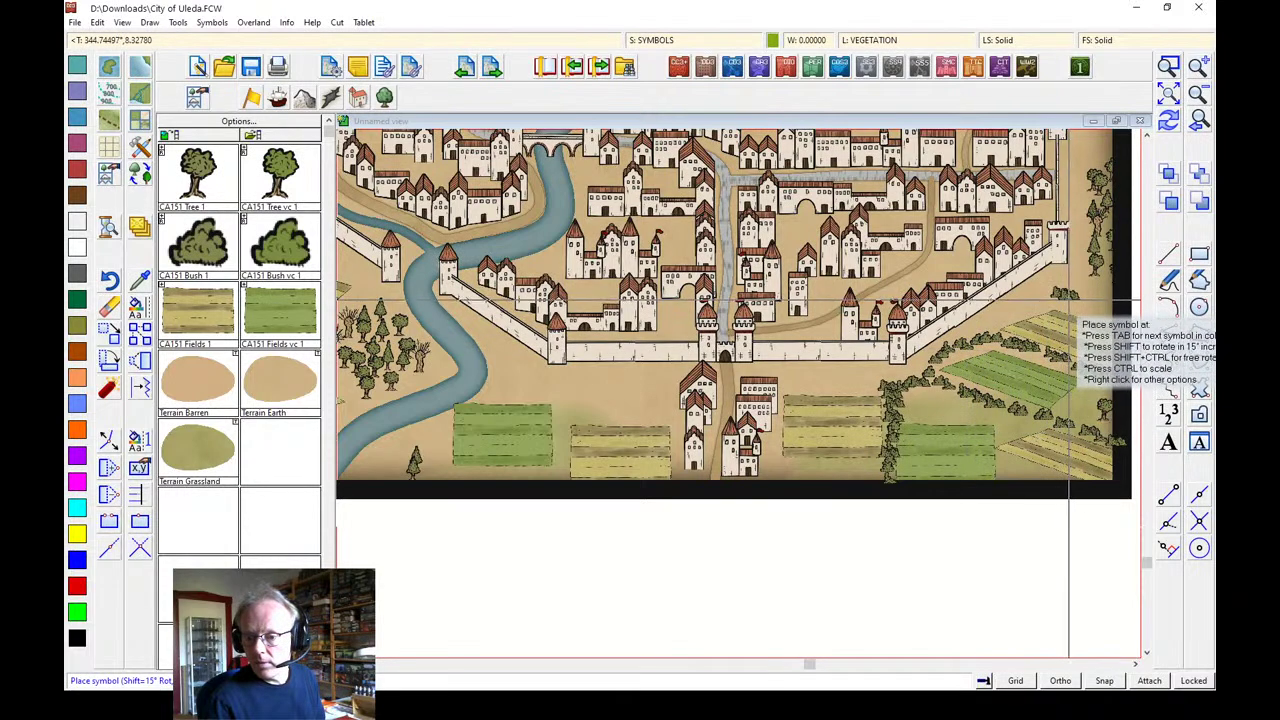
{"action": "left_click", "coordinate": [622, 388]}
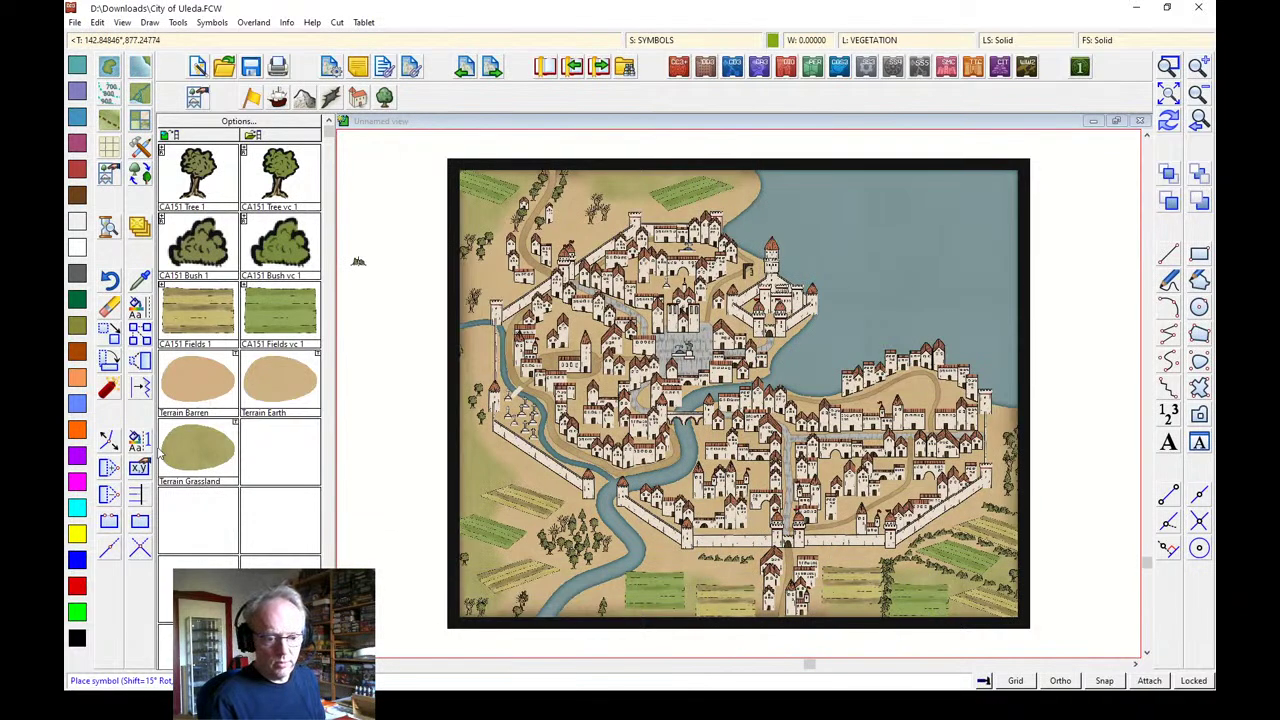
Draw a Terrain Grassland patch outside the southern city wall, just west of the houses along the south gate road
{"action": "left_click", "coordinate": [700, 551]}
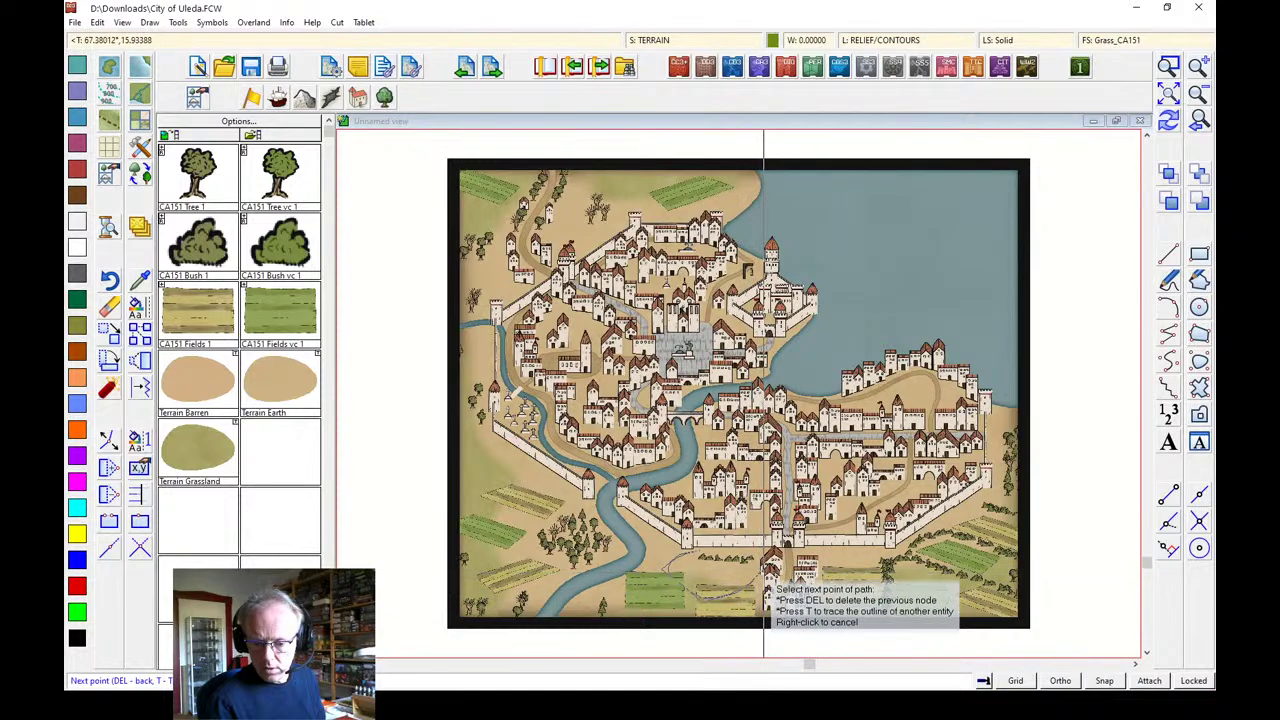
{"action": "right_click", "coordinate": [732, 551]}
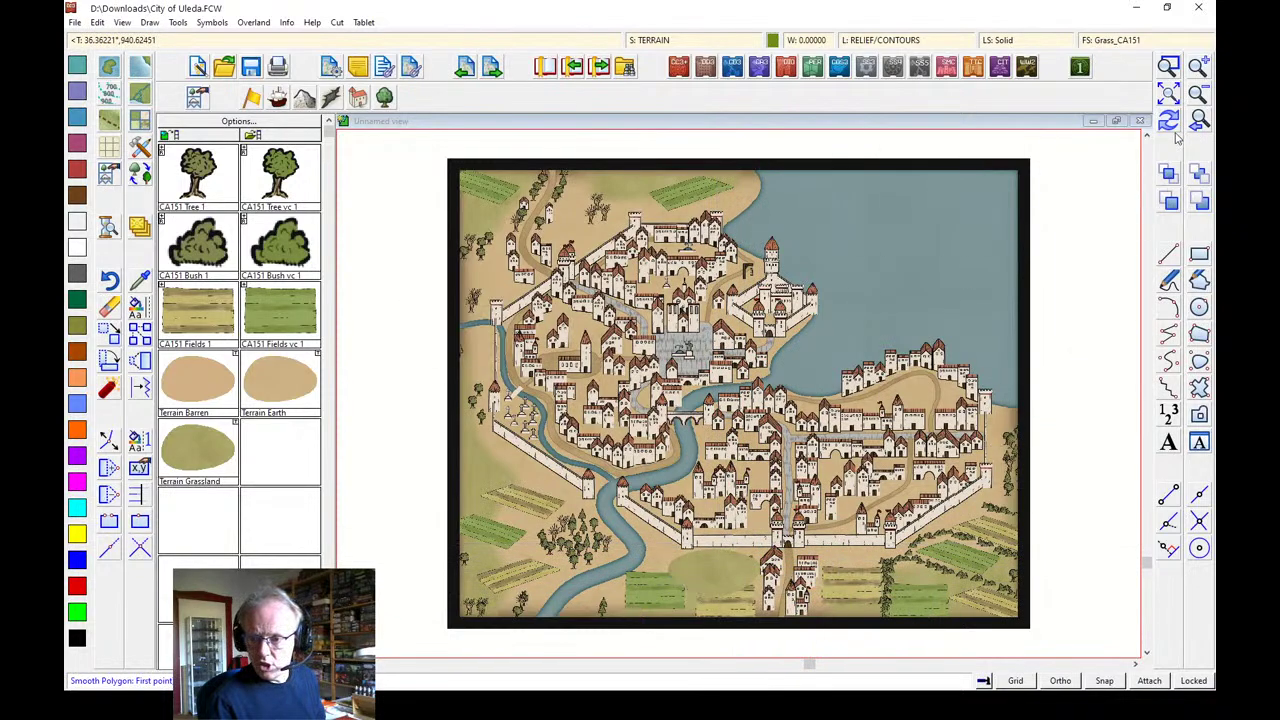
{"action": "key", "text": "Escape"}
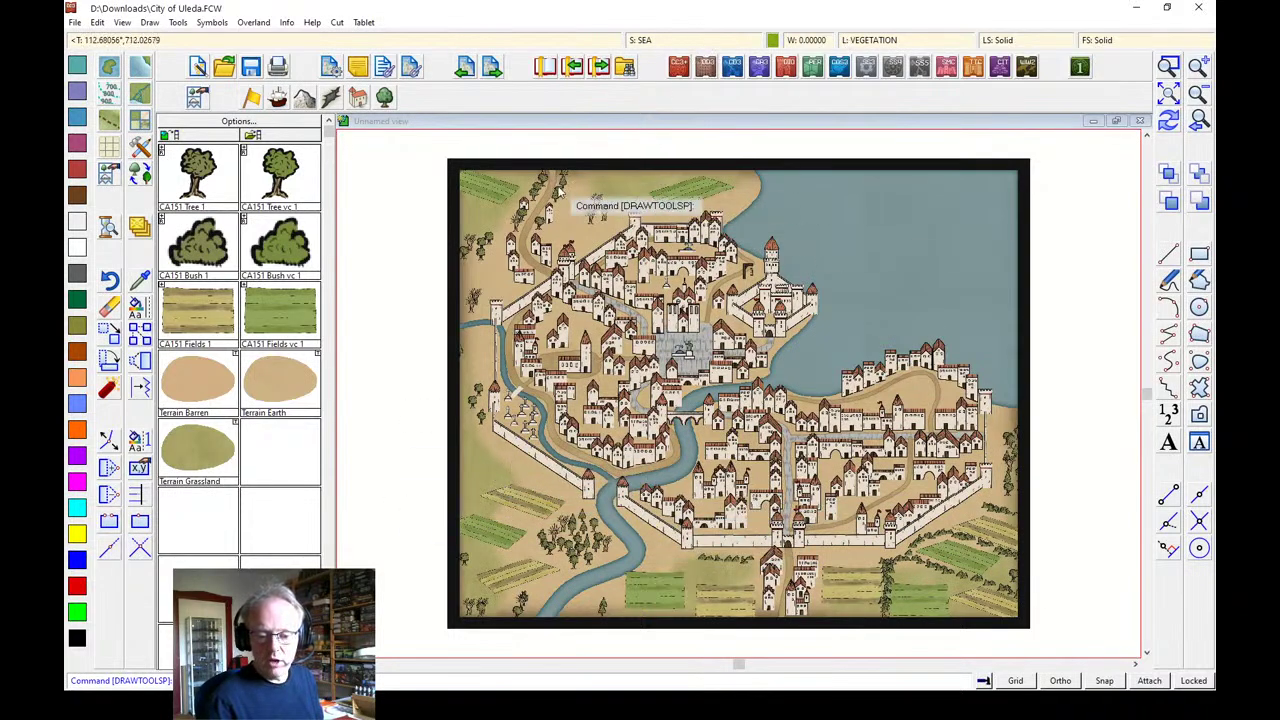
Edit the TERRAIN sheet's Edge Fade, Inner effect, trying an edge width of 12 map units and settling on 10
{"action": "left_click", "coordinate": [647, 45]}
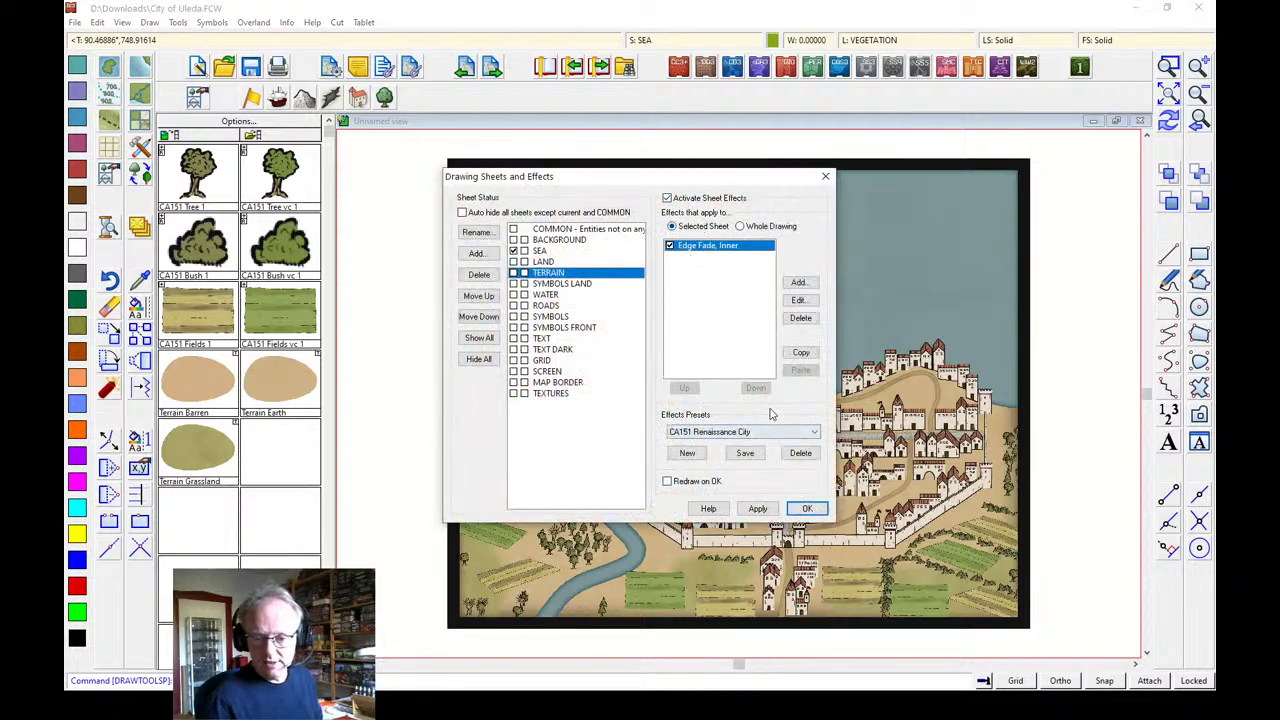
{"action": "left_click", "coordinate": [798, 302]}
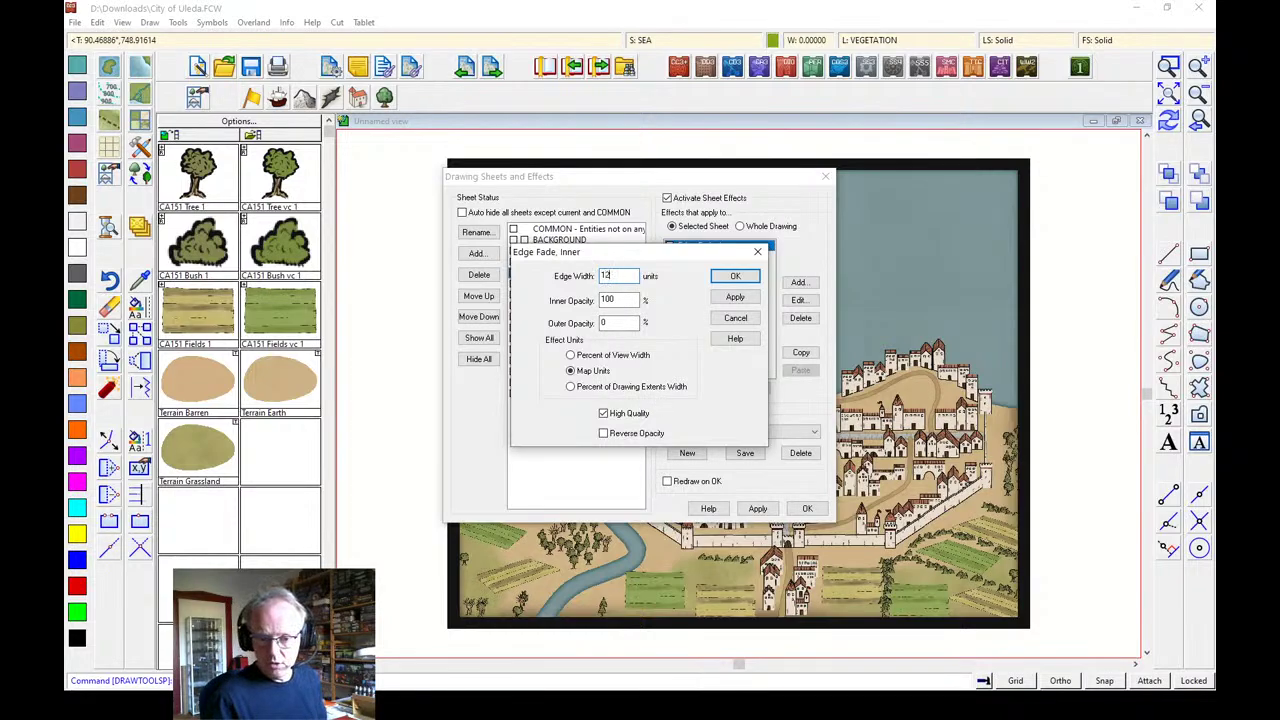
{"action": "left_click", "coordinate": [735, 280]}
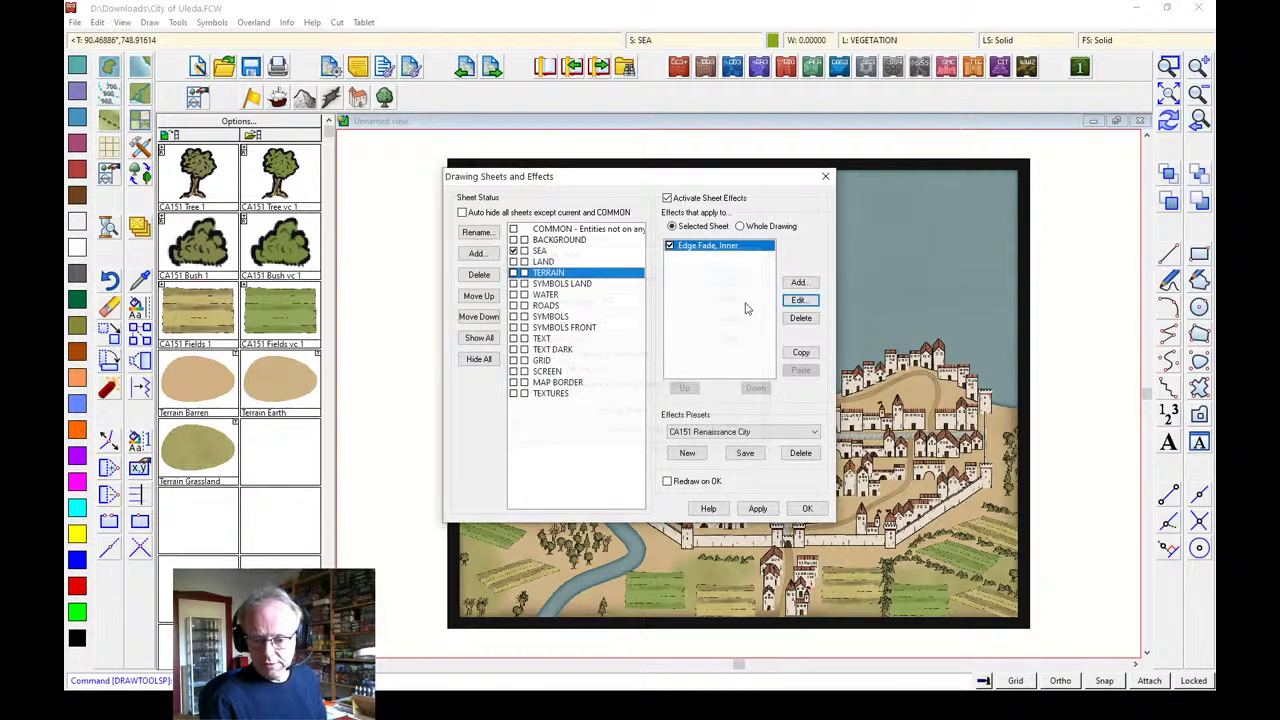
{"action": "left_click", "coordinate": [757, 510]}
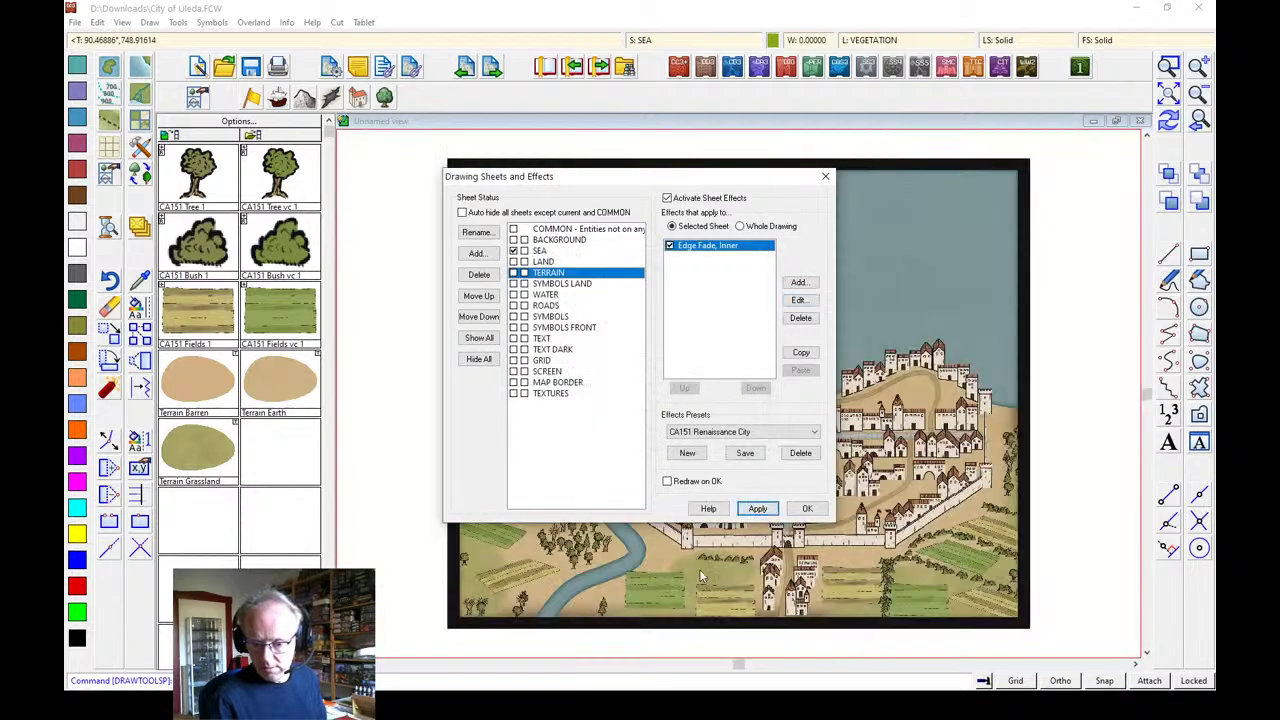
{"action": "left_click", "coordinate": [799, 301]}
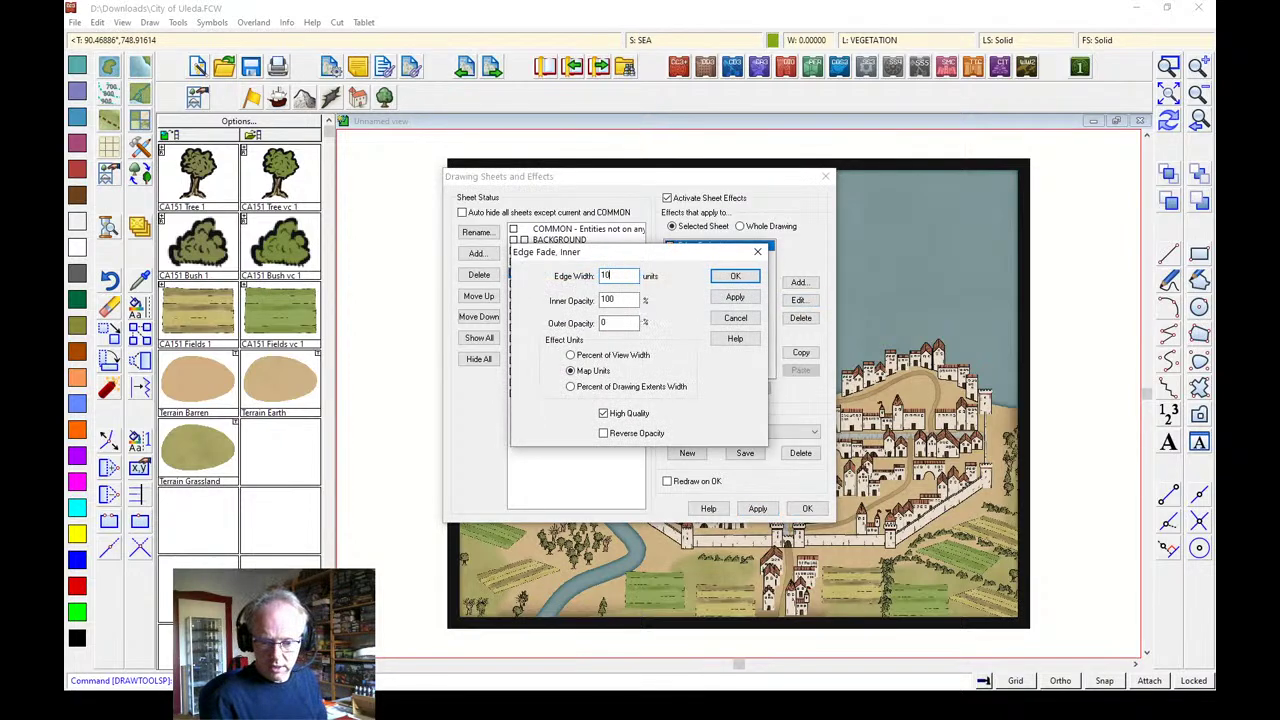
{"action": "left_click", "coordinate": [735, 277]}
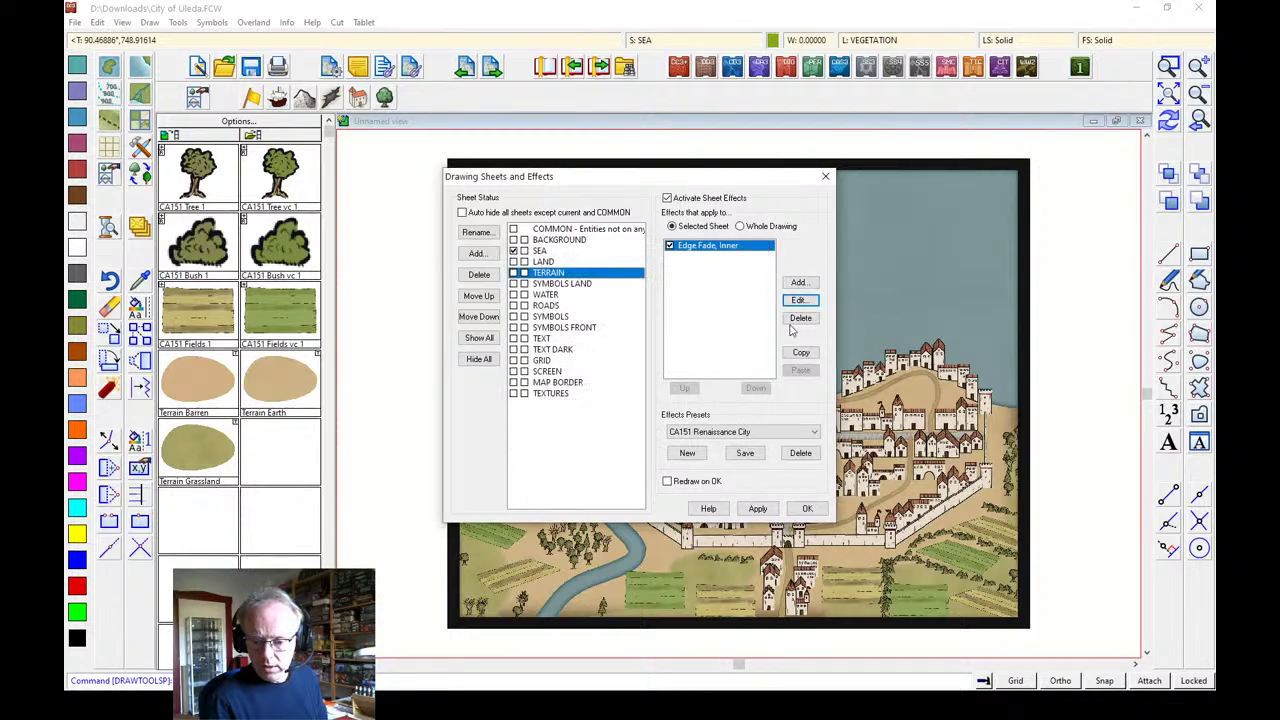
{"action": "left_click", "coordinate": [795, 510]}
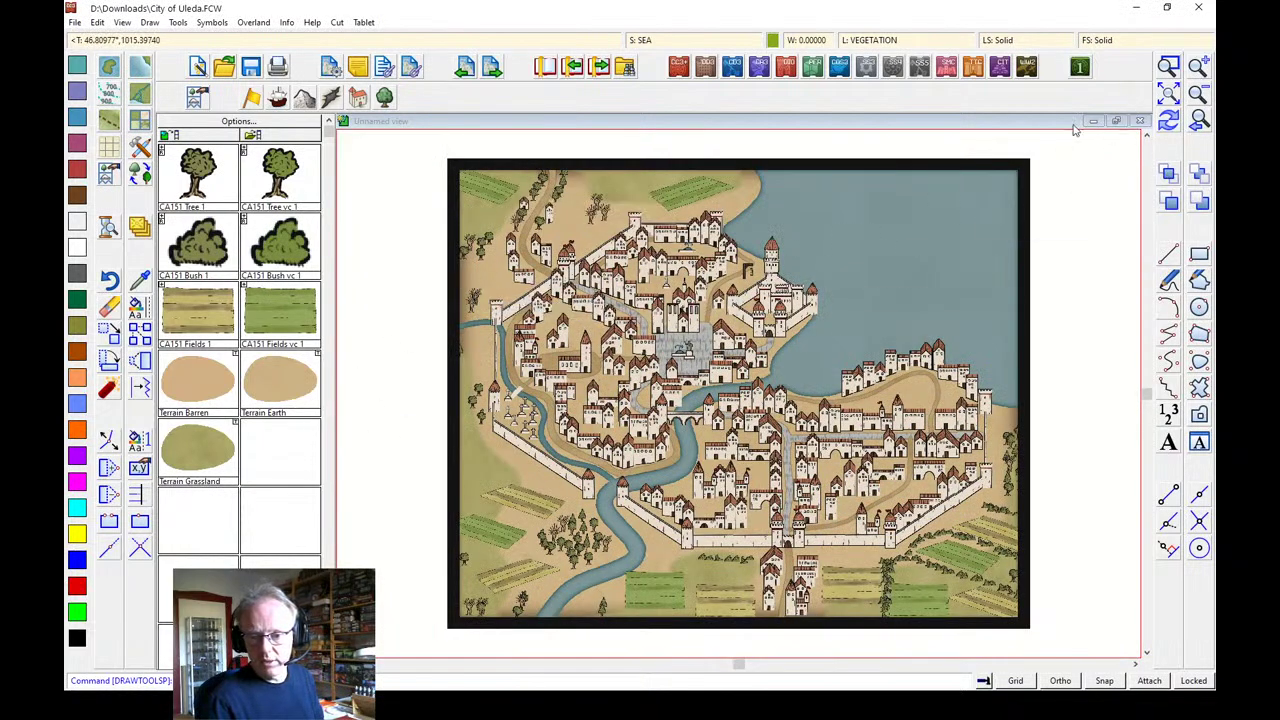
Place CA151 Bush 1 symbols around the green field near the map's northern edge
{"action": "left_click", "coordinate": [212, 243]}
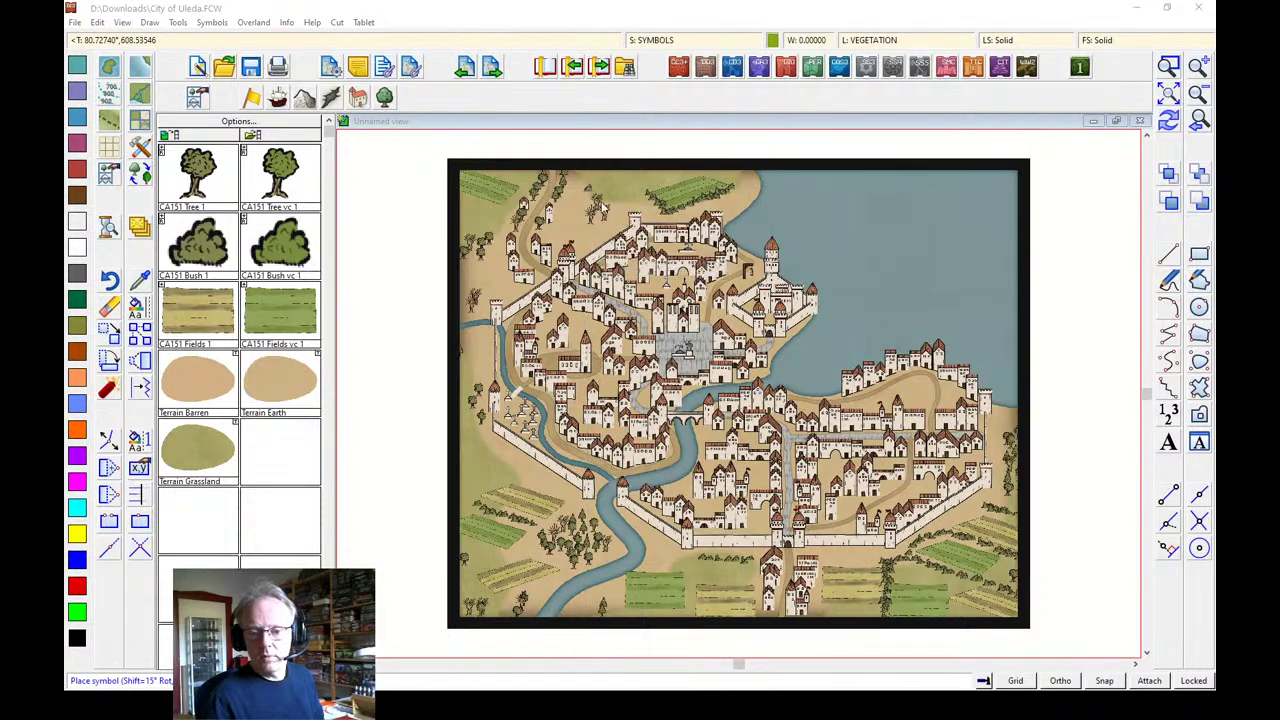
{"action": "right_click", "coordinate": [698, 296]}
{"action": "left_click", "coordinate": [701, 308]}
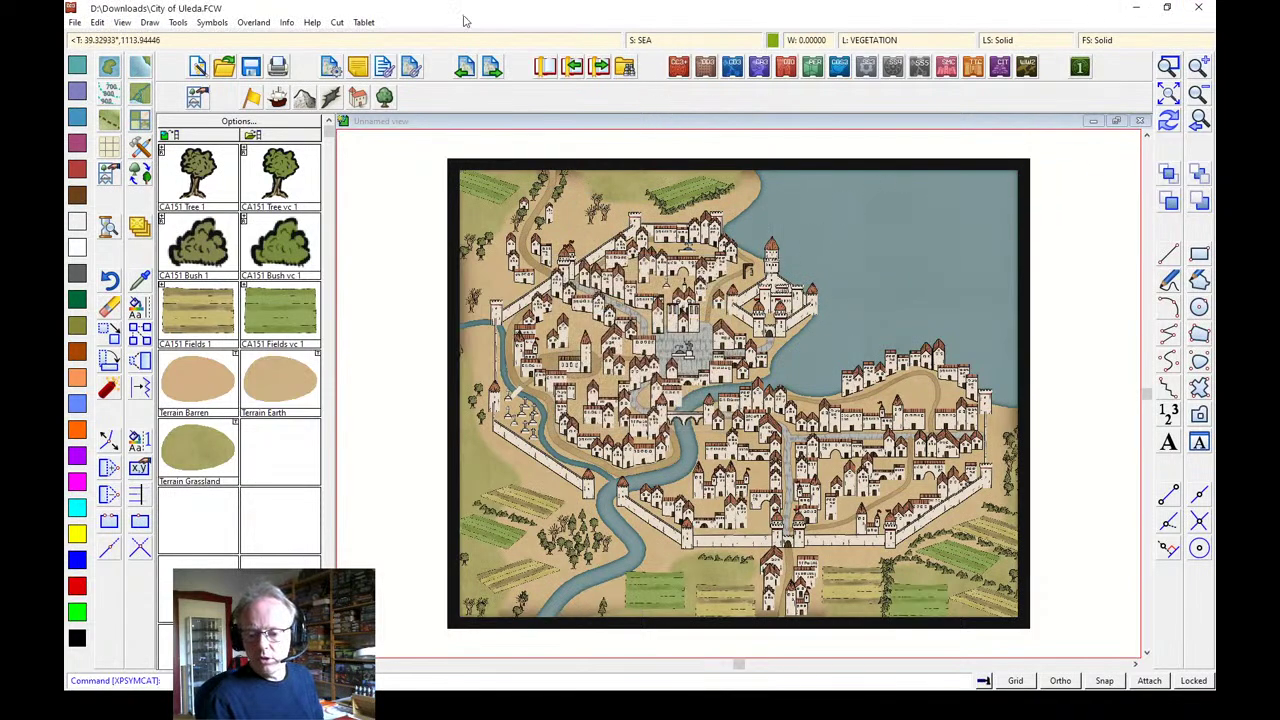
Run Sort Symbols in Map on all symbols of the map
{"action": "left_click", "coordinate": [211, 22]}
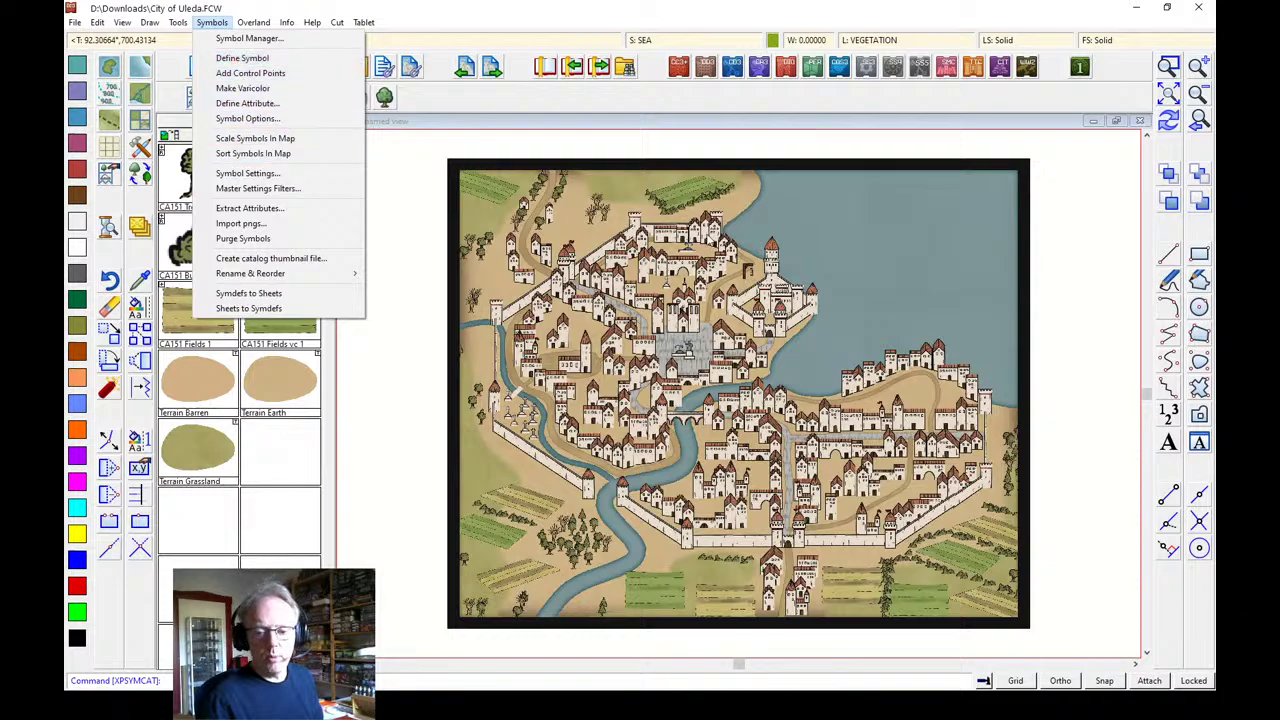
{"action": "left_click", "coordinate": [250, 155]}
{"action": "right_click", "coordinate": [533, 222]}
{"action": "left_click", "coordinate": [565, 262]}
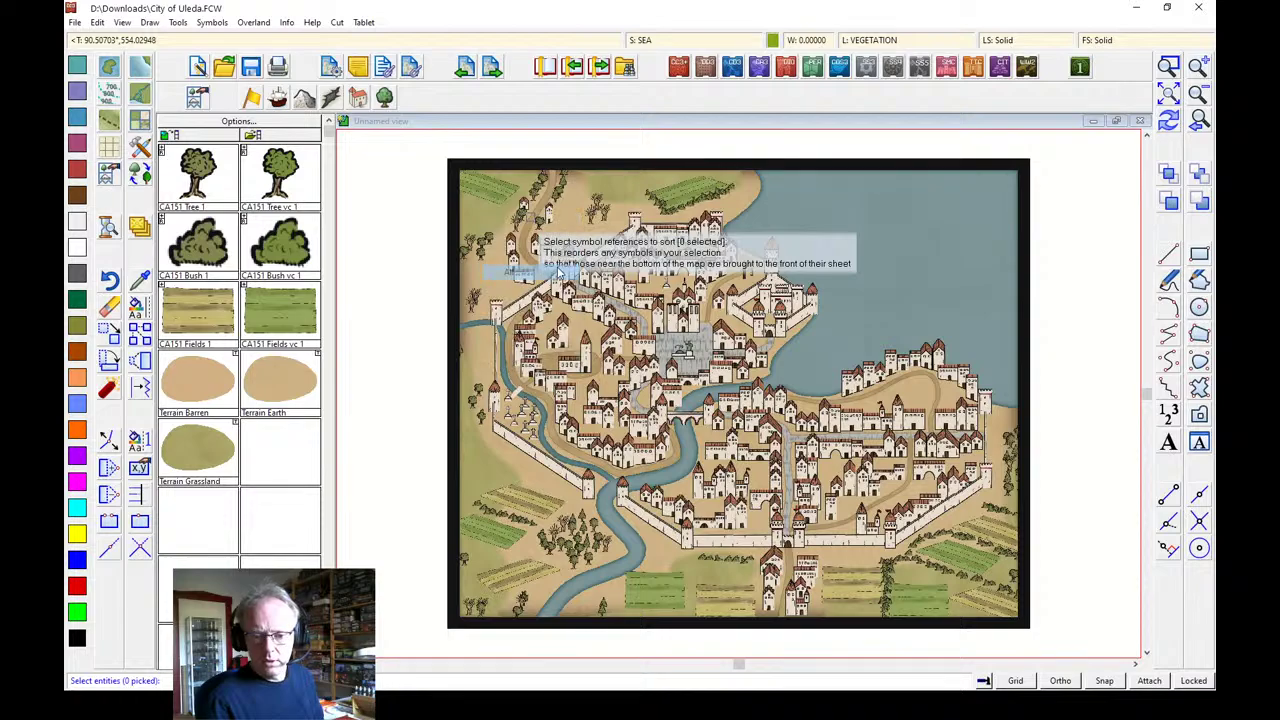
{"action": "key", "text": "Return"}
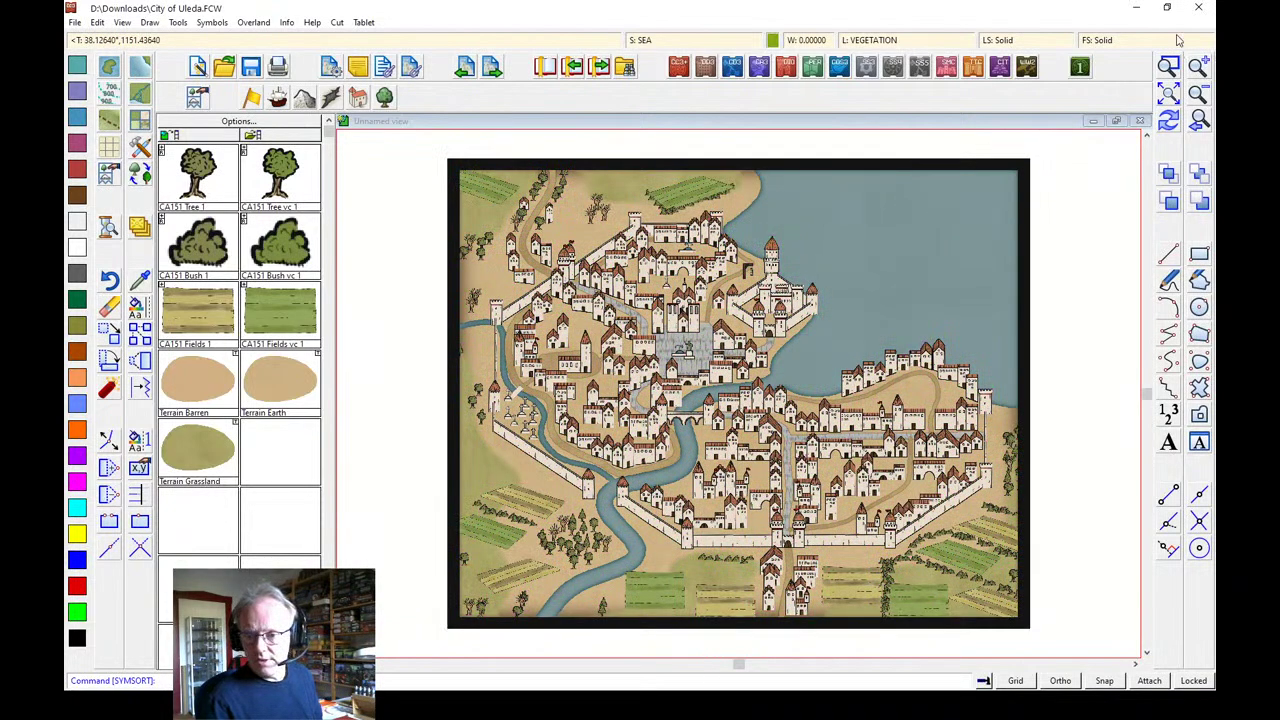
Move the bushes around the northern green field to the SYMBOLS FRONT sheet, excluding the field and grassland from the selection, and redraw the map
{"action": "left_click", "coordinate": [645, 166]}
{"action": "left_click", "coordinate": [752, 240]}
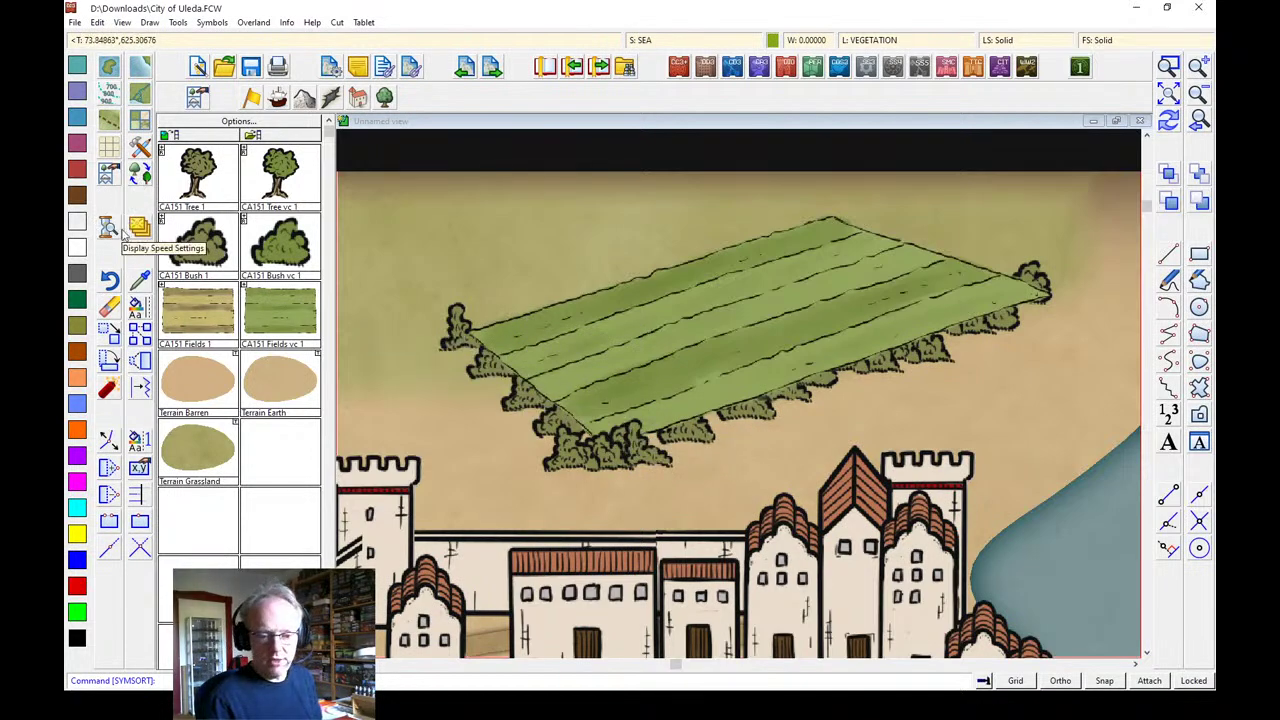
{"action": "right_click", "coordinate": [147, 242]}
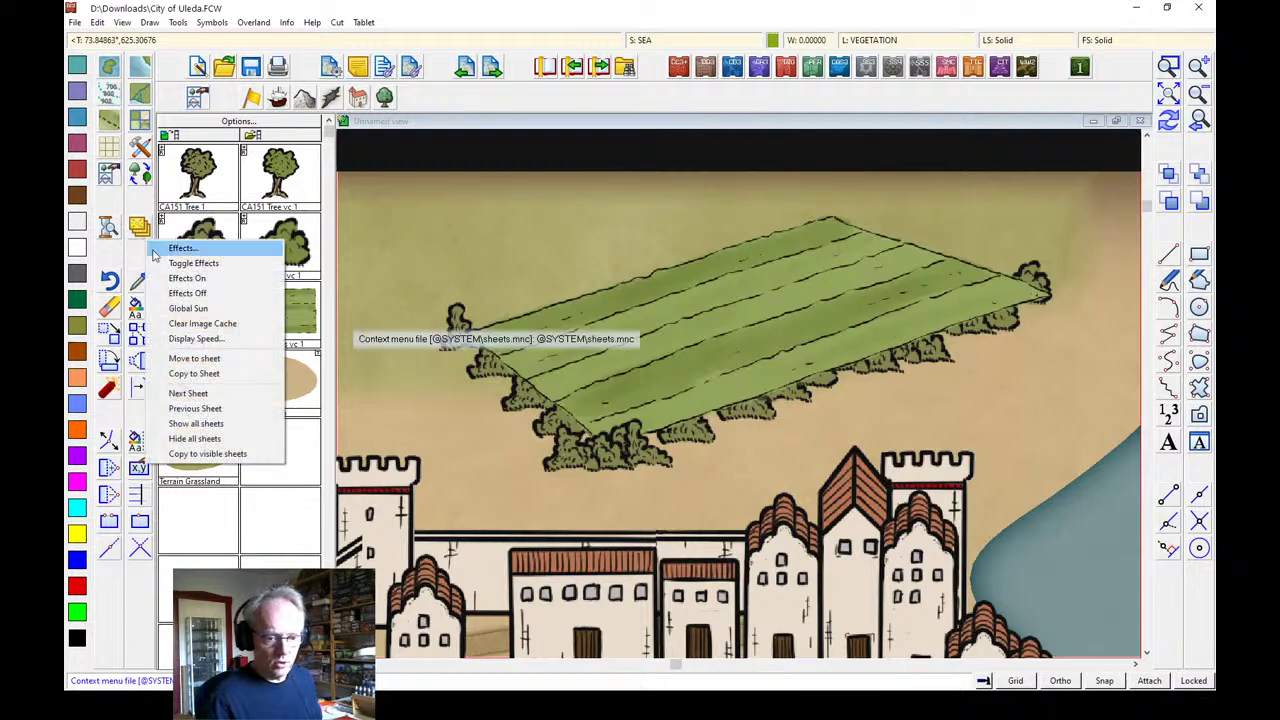
{"action": "left_click", "coordinate": [193, 359]}
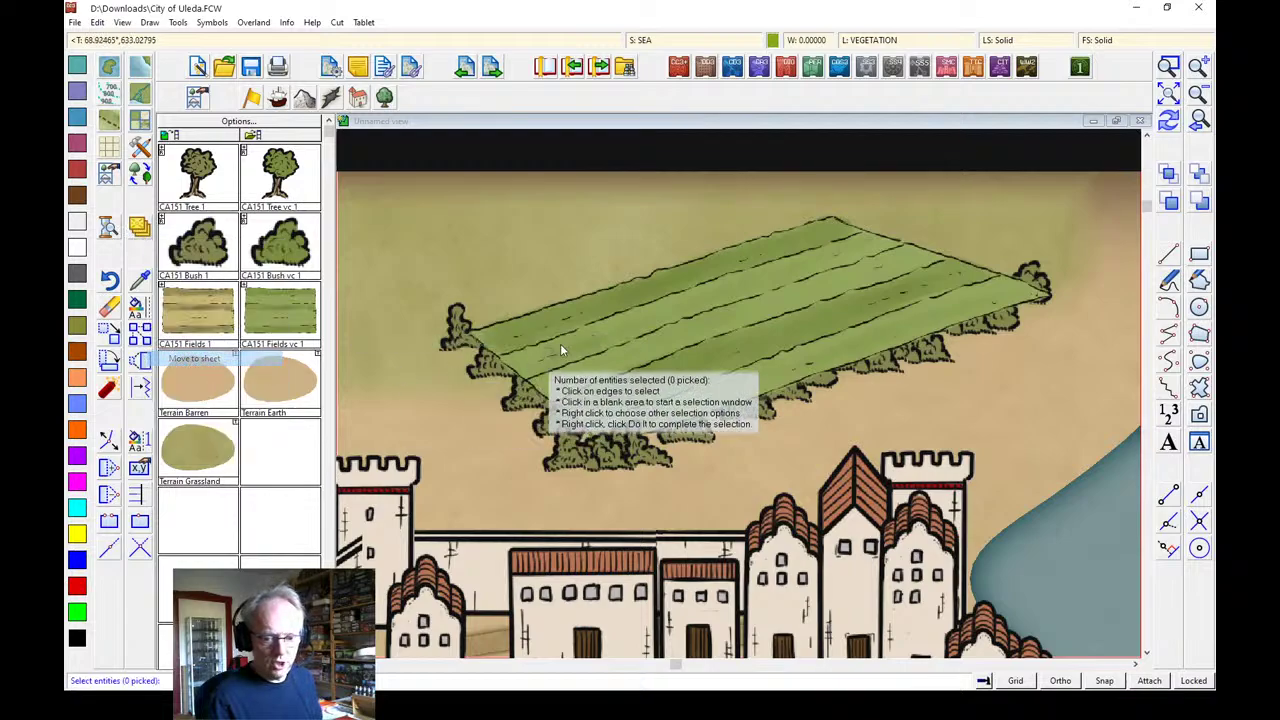
{"action": "left_click", "coordinate": [433, 215]}
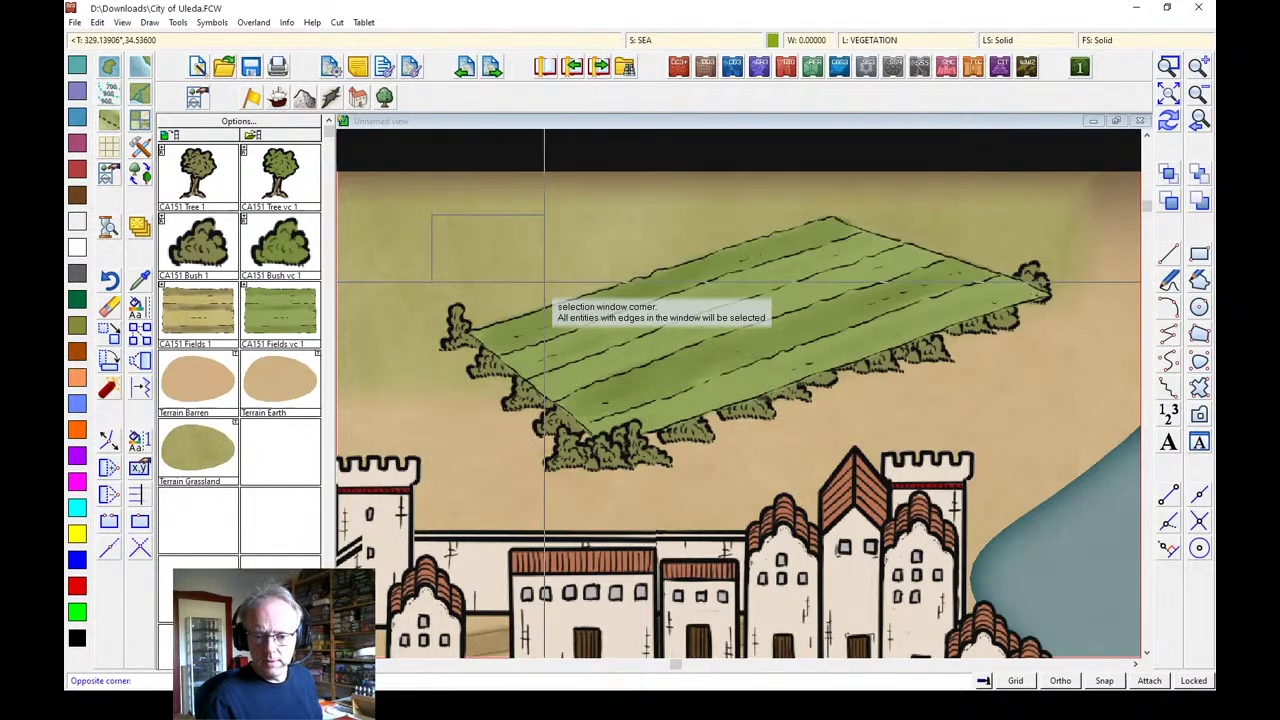
{"action": "left_click", "coordinate": [1050, 435]}
{"action": "right_click", "coordinate": [587, 236]}
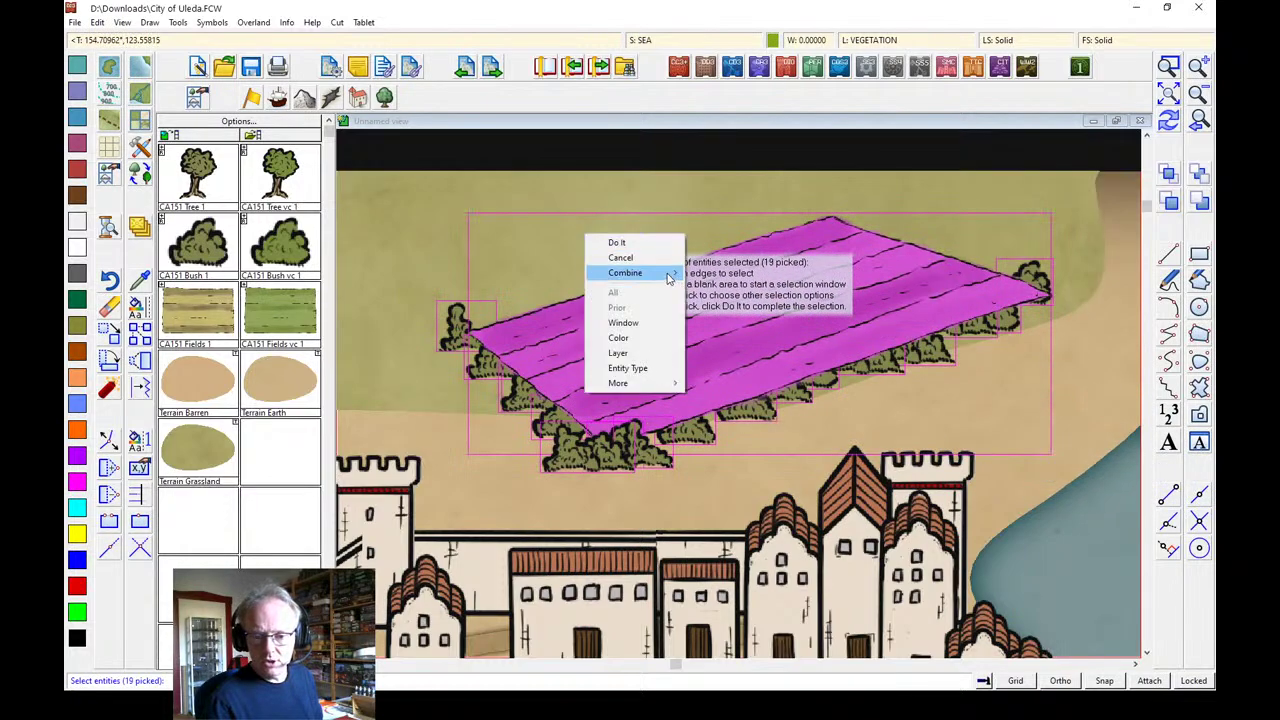
{"action": "left_click", "coordinate": [716, 310]}
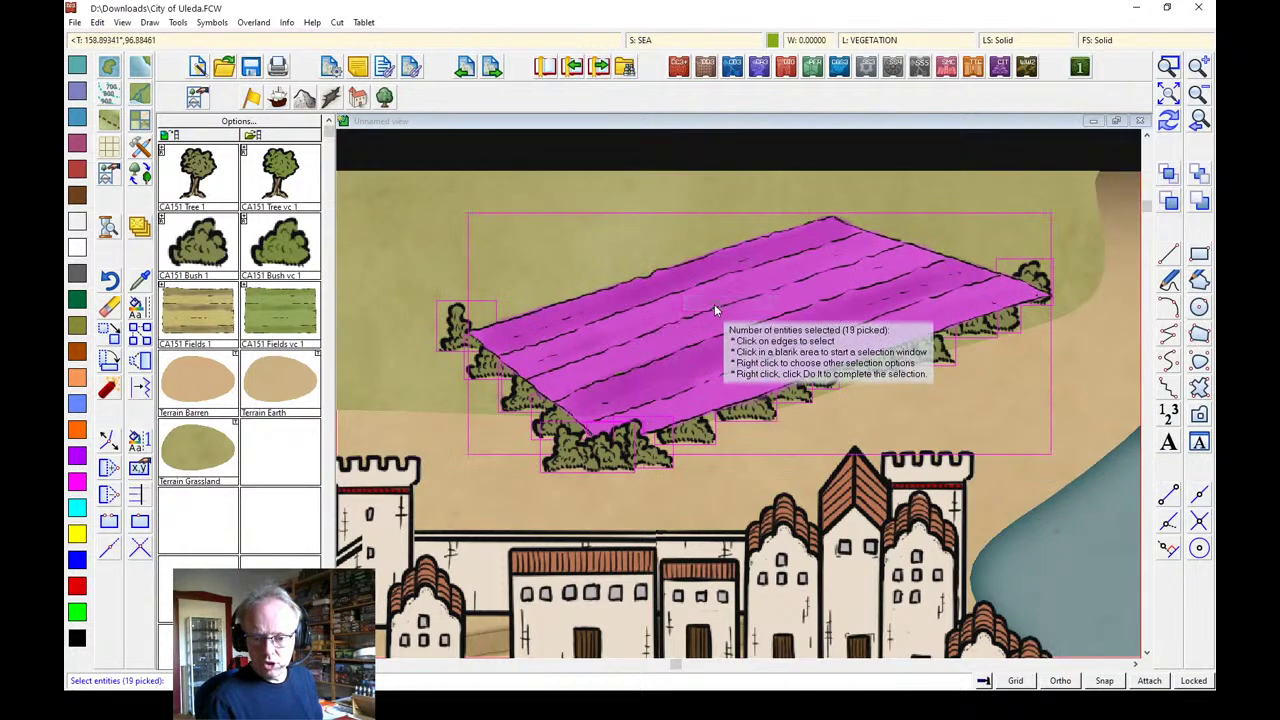
{"action": "left_click", "coordinate": [669, 266]}
{"action": "left_click", "coordinate": [554, 281]}
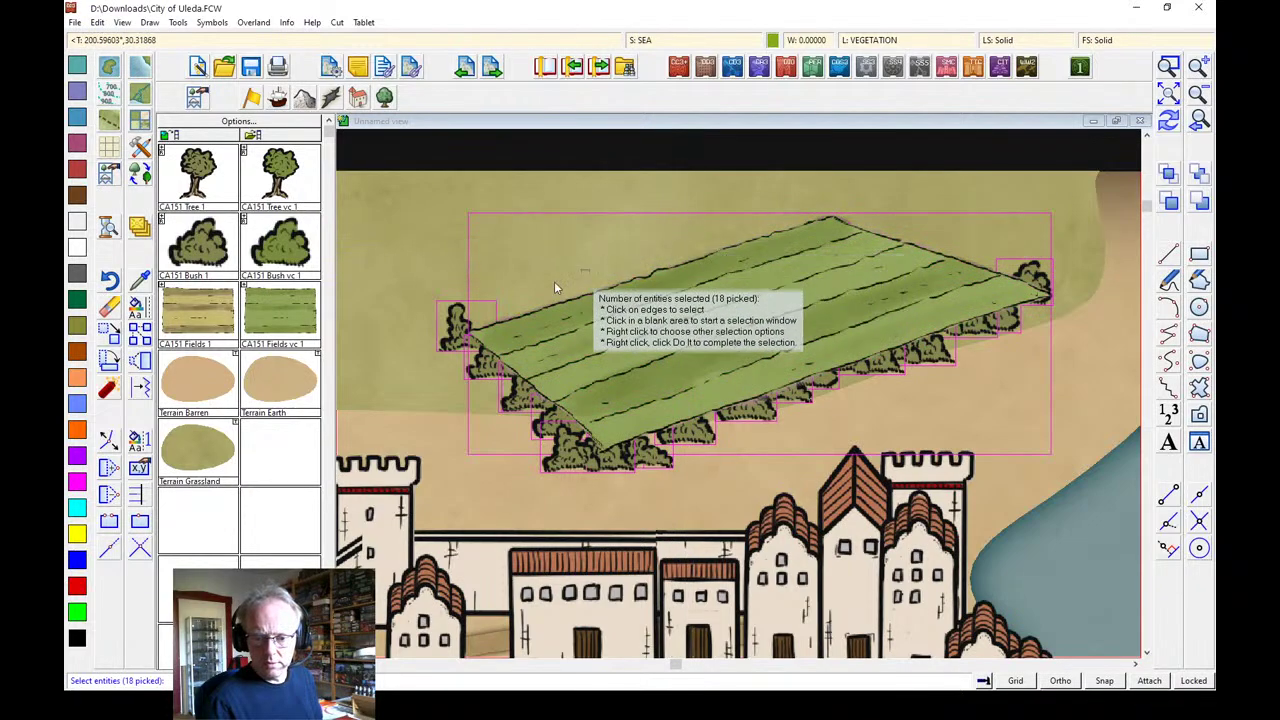
{"action": "left_click", "coordinate": [380, 409]}
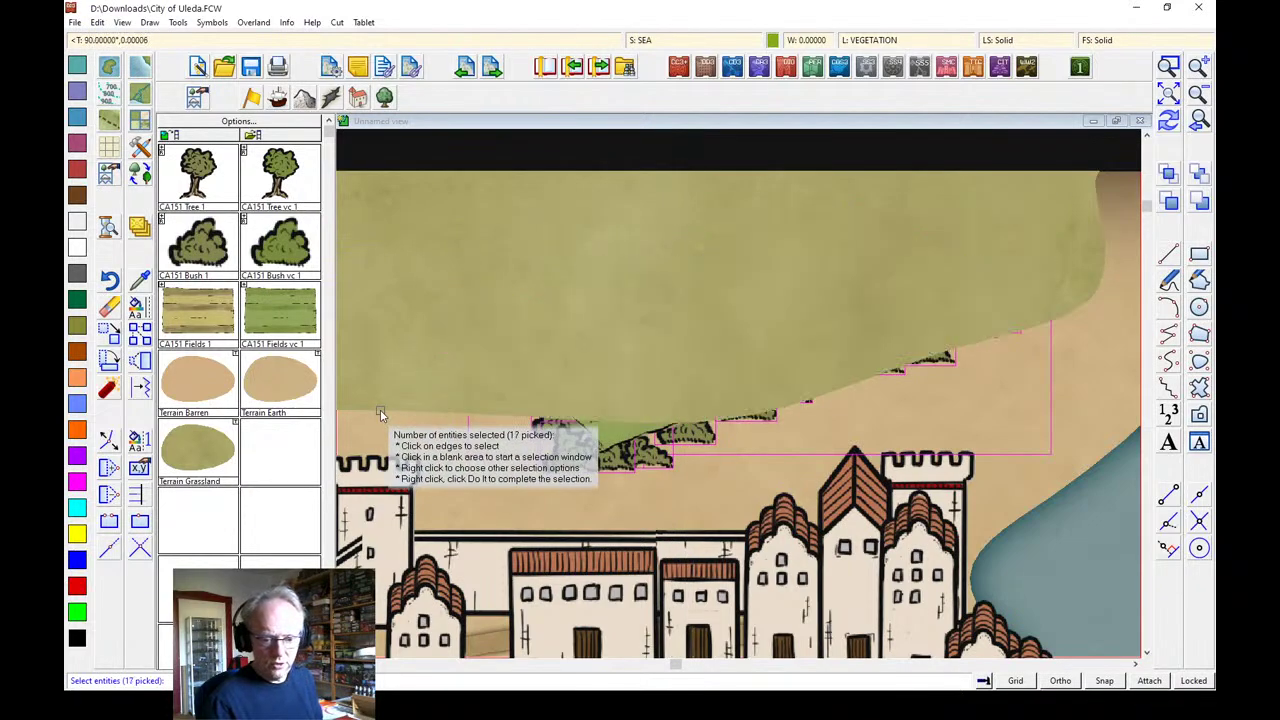
{"action": "right_click", "coordinate": [518, 252]}
{"action": "left_click", "coordinate": [518, 251]}
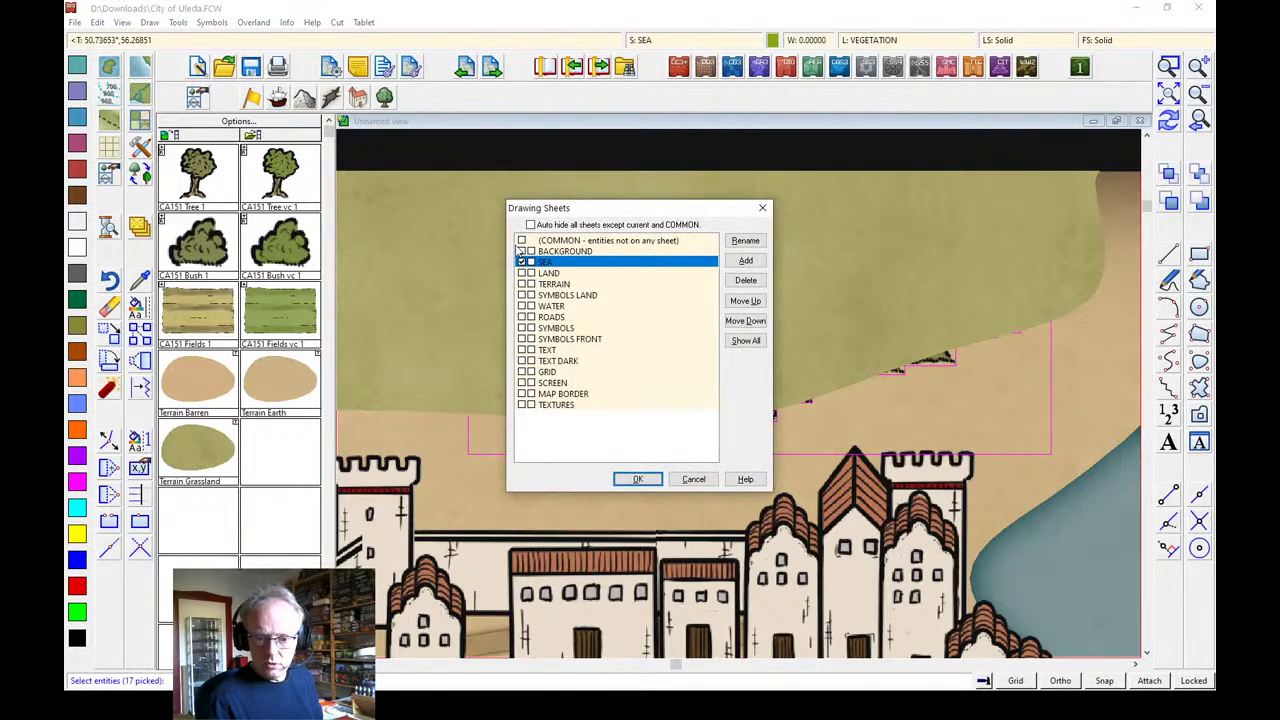
{"action": "left_click", "coordinate": [566, 340]}
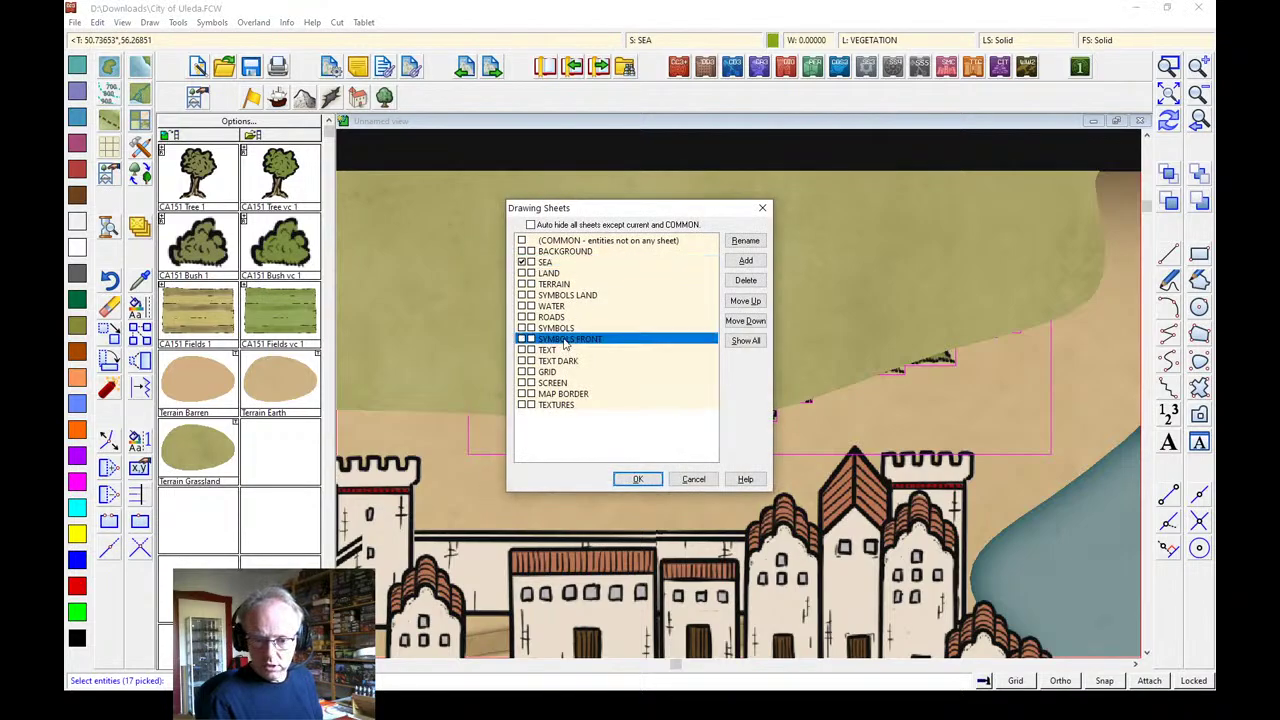
{"action": "left_click", "coordinate": [637, 481]}
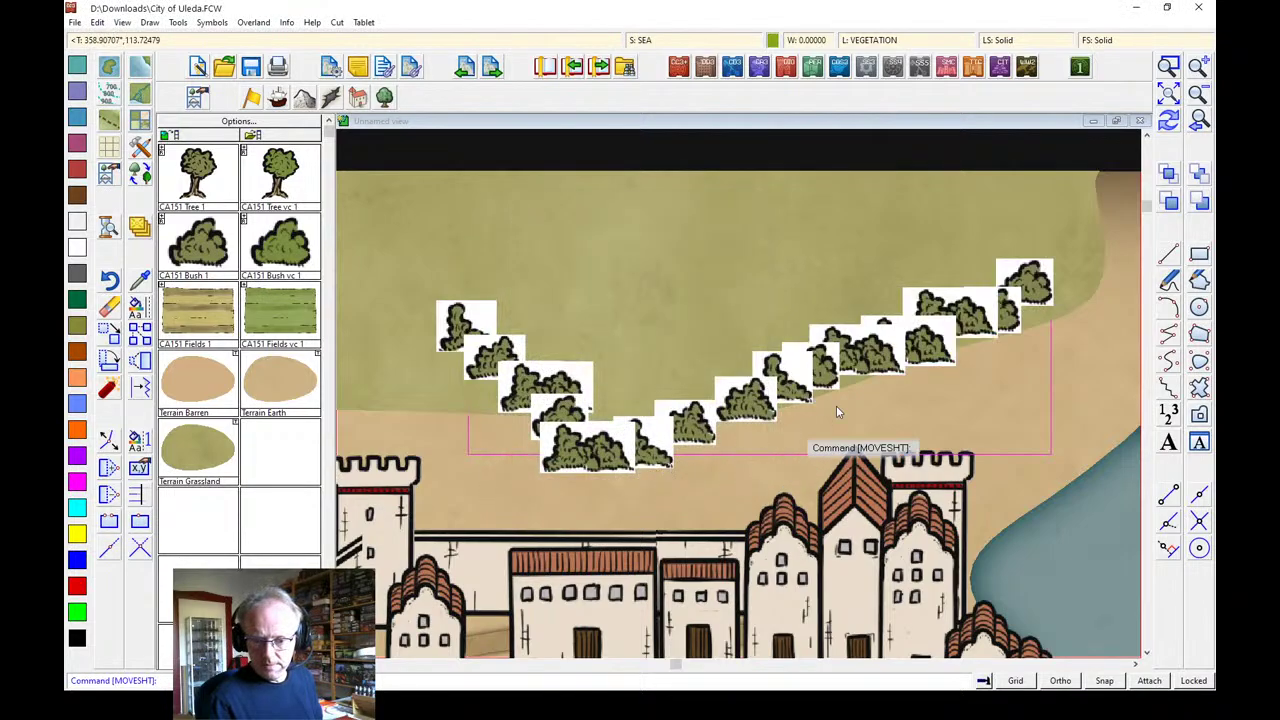
{"action": "left_click", "coordinate": [1168, 119]}
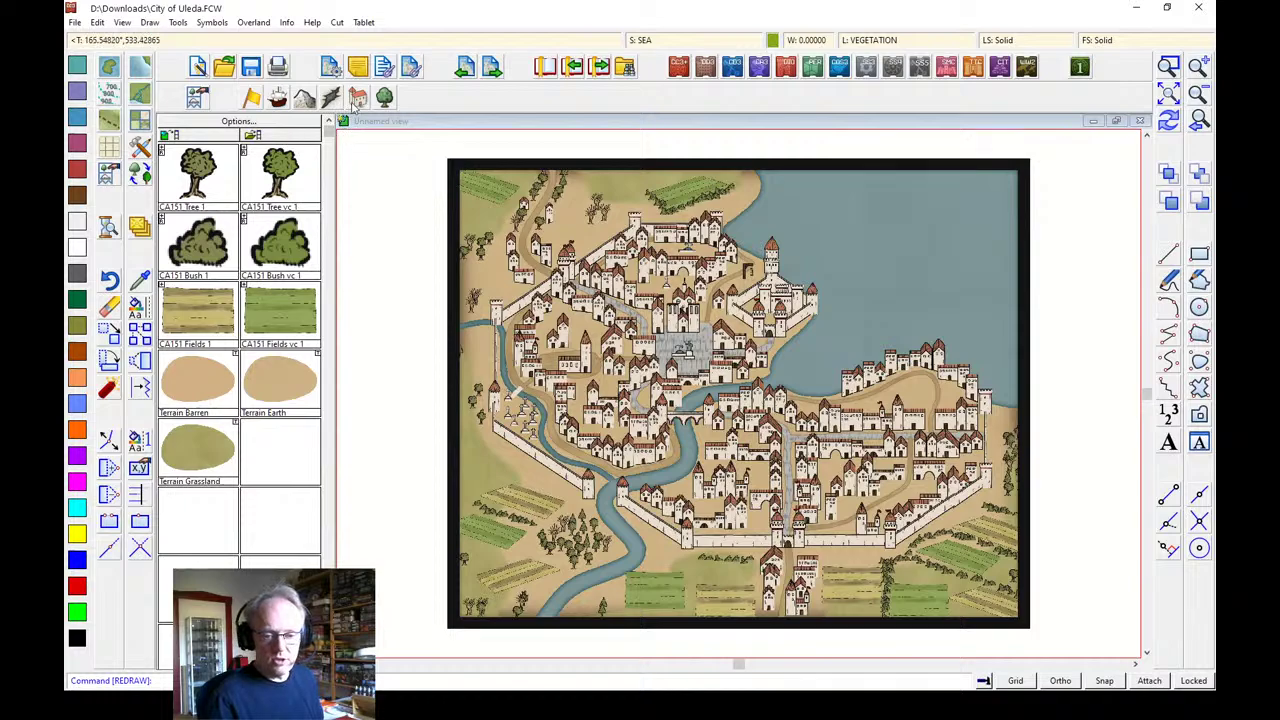
Place an enlarged, rotated CA151 corner ornament with the cloud face in the map's northwest corner
{"action": "left_click", "coordinate": [253, 98]}
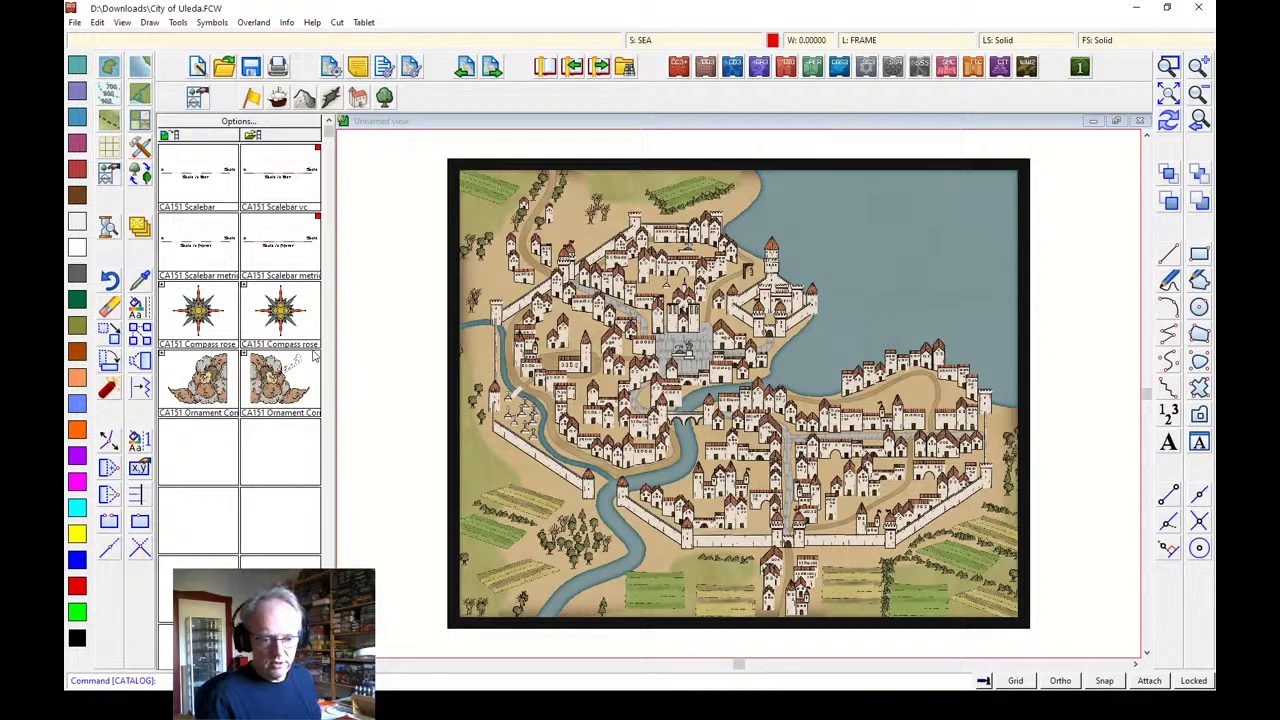
{"action": "left_click", "coordinate": [280, 378]}
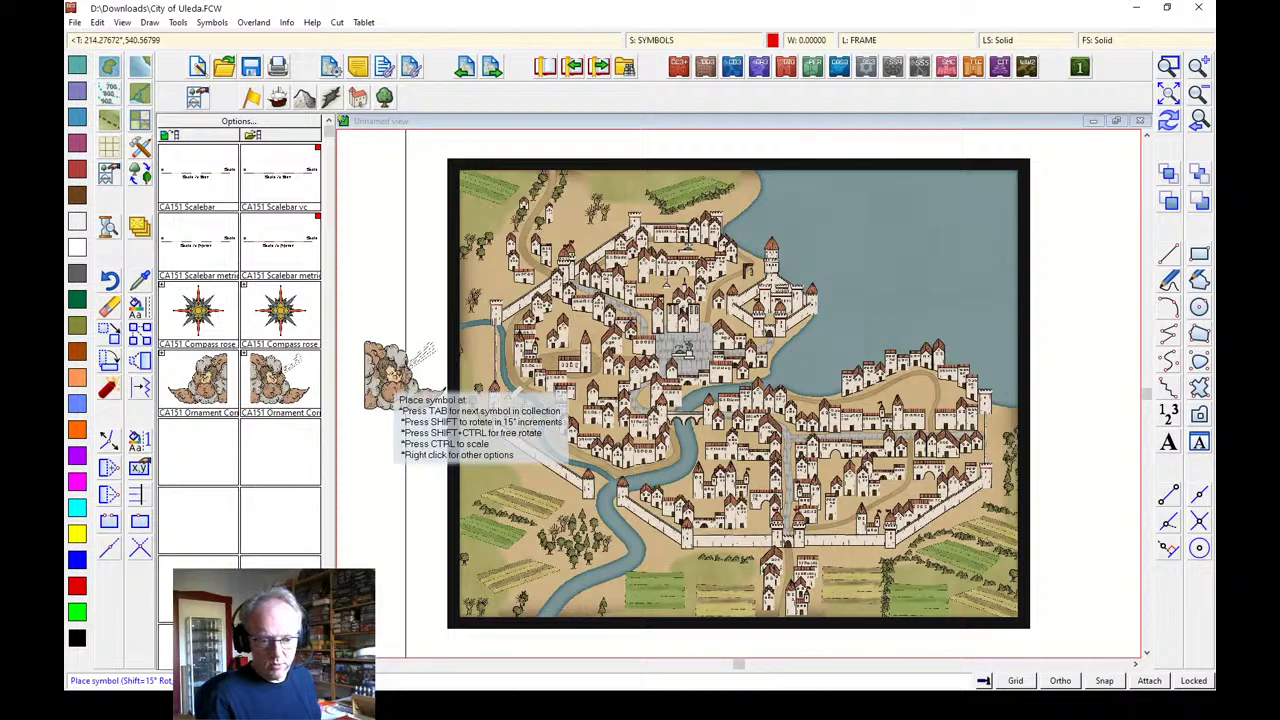
{"action": "key", "text": "ctrl"}
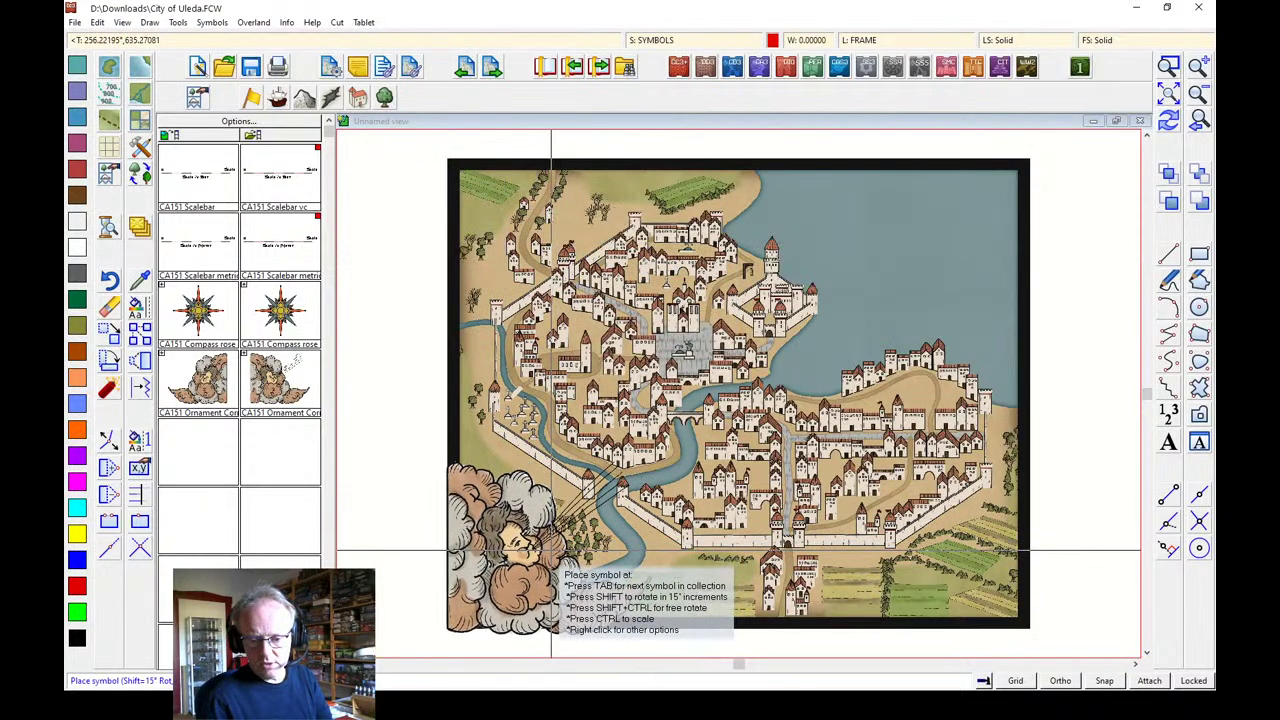
{"action": "key", "text": "shift"}
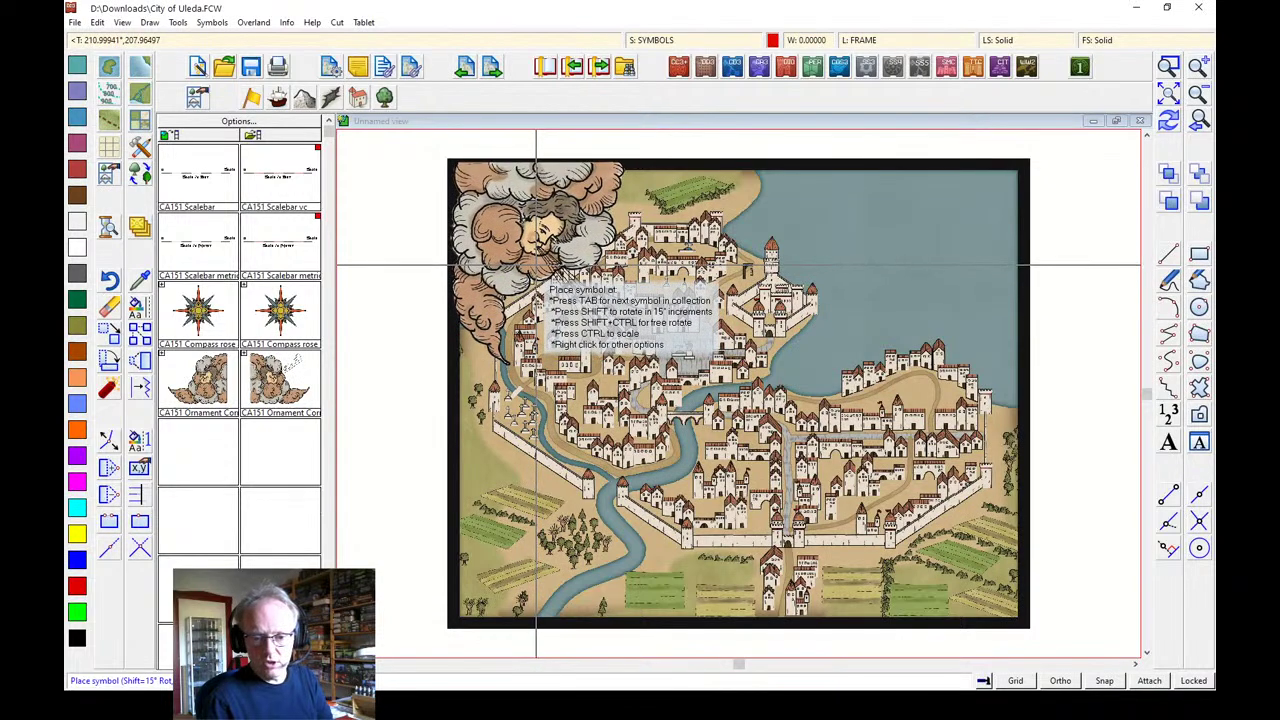
{"action": "left_click", "coordinate": [535, 270]}
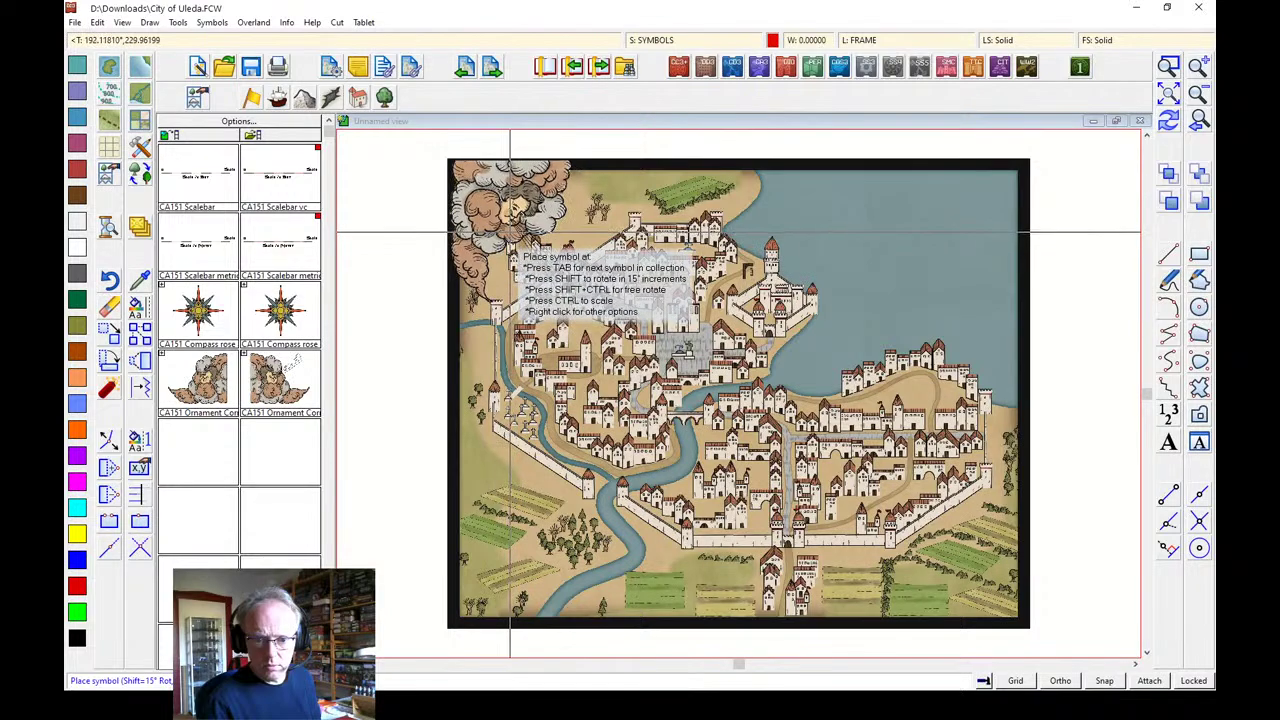
{"action": "left_click", "coordinate": [508, 236]}
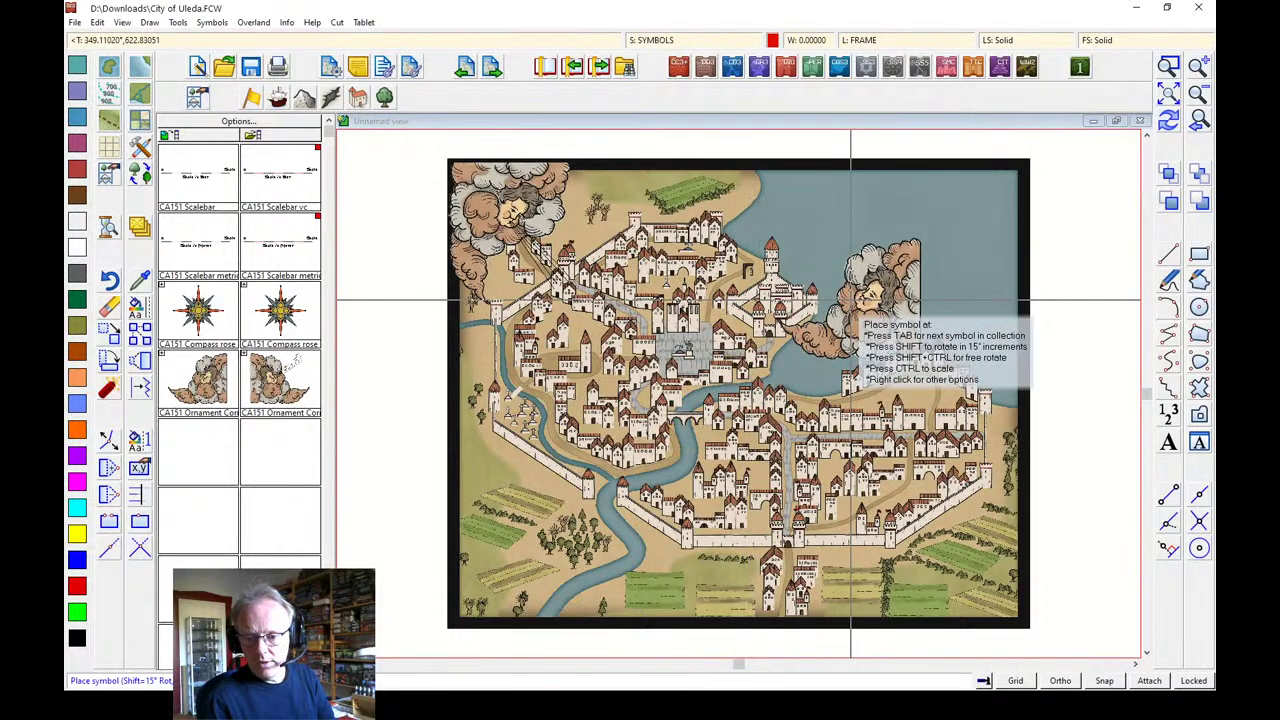
Place a matching cloud-face corner ornament in the map's northeast corner and end the symbol placement
{"action": "left_click", "coordinate": [966, 237]}
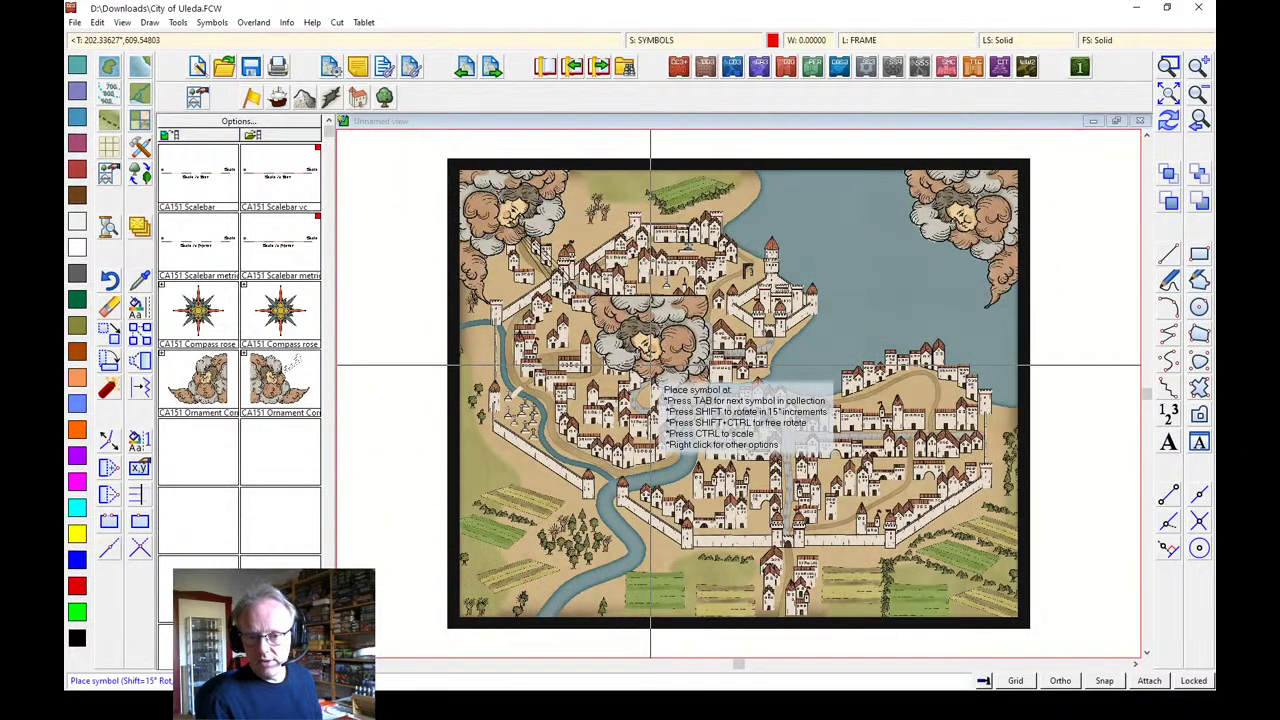
{"action": "right_click", "coordinate": [666, 352]}
{"action": "left_click", "coordinate": [702, 311]}
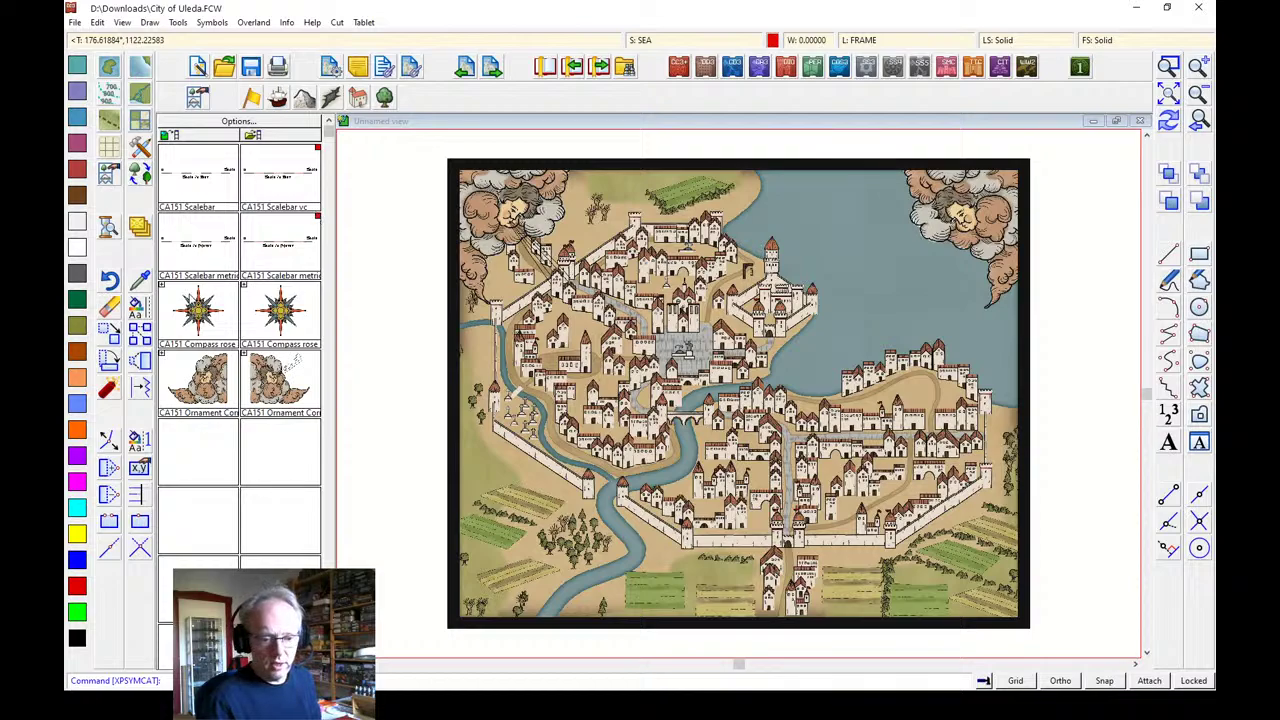
Place an enlarged CA151 Compass rose symbol in the sea, southwest of the northeastern corner ornament
{"action": "left_click", "coordinate": [192, 320]}
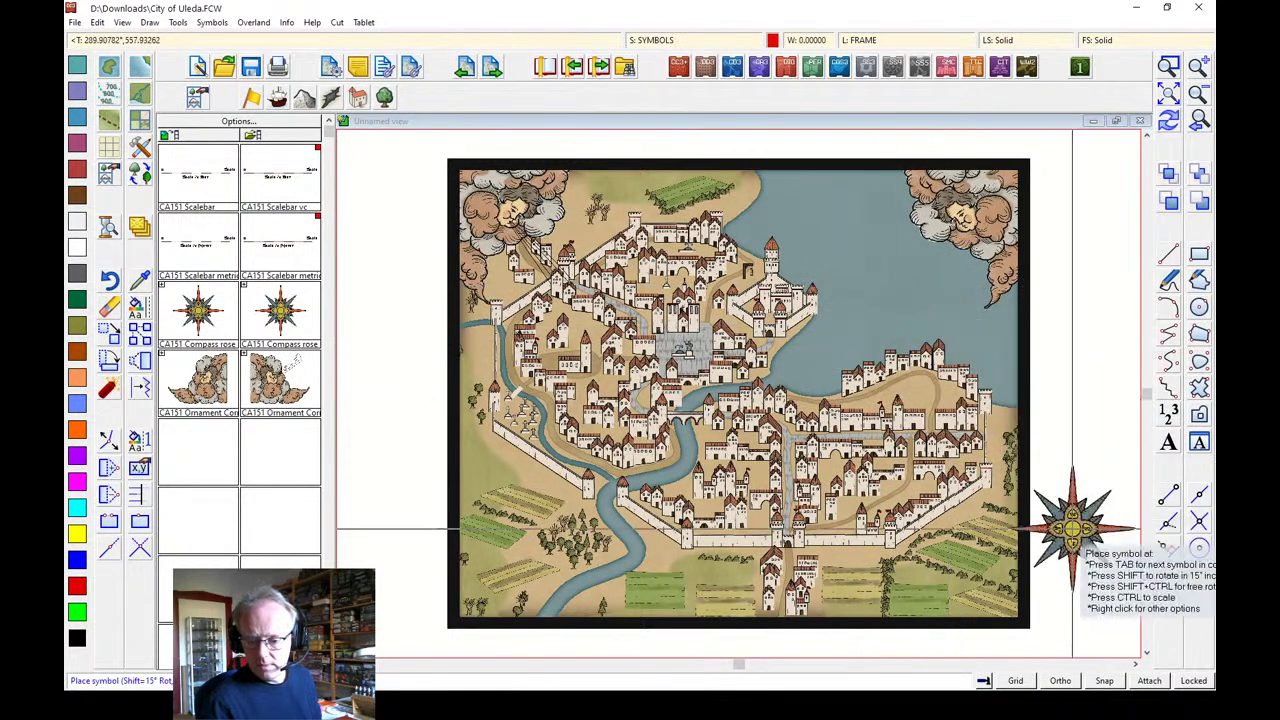
{"action": "key", "text": "ctrl"}
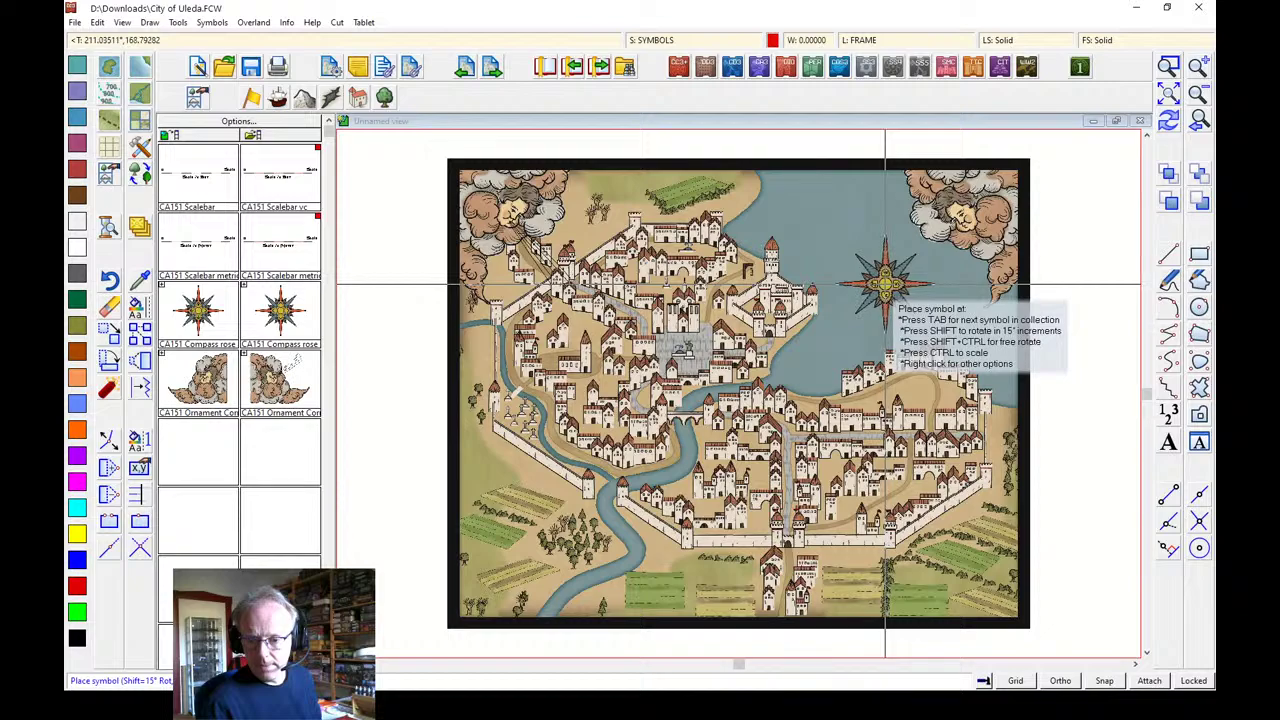
{"action": "left_click", "coordinate": [884, 285]}
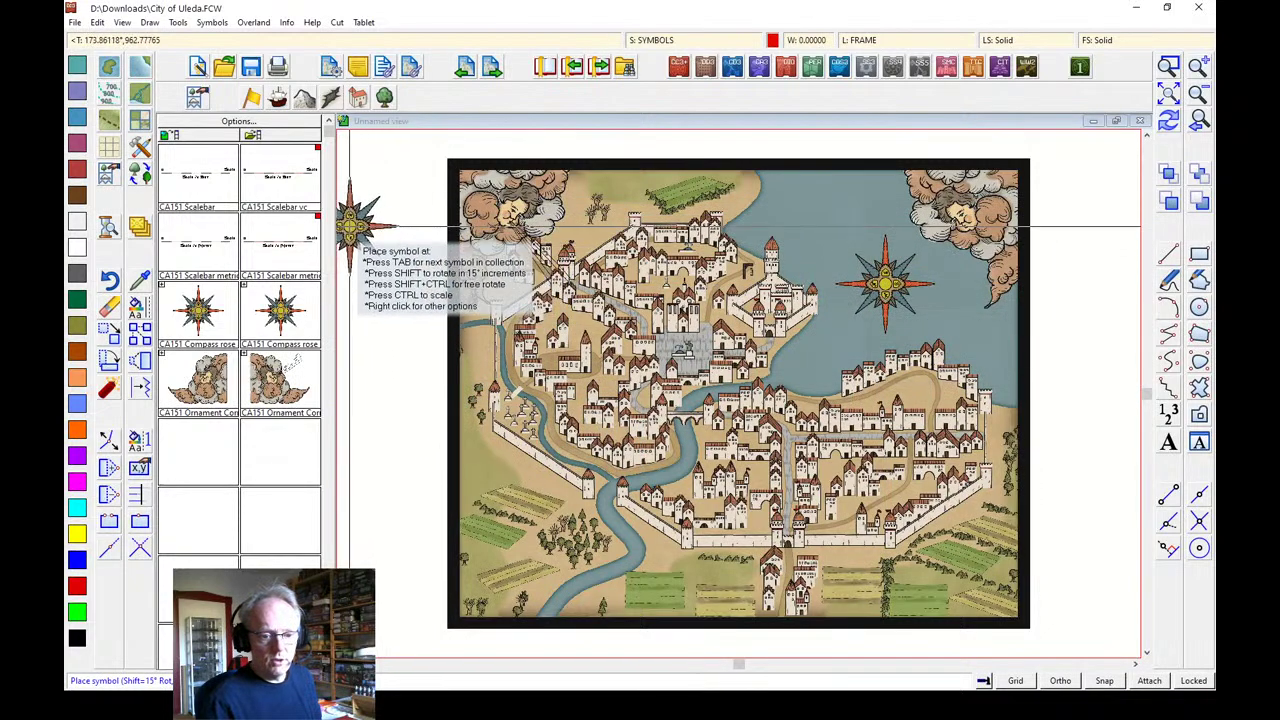
Select the CA151 Scalebar symbol, reset its parameters to normal and set its X and Y scale to 3
{"action": "left_click", "coordinate": [197, 178]}
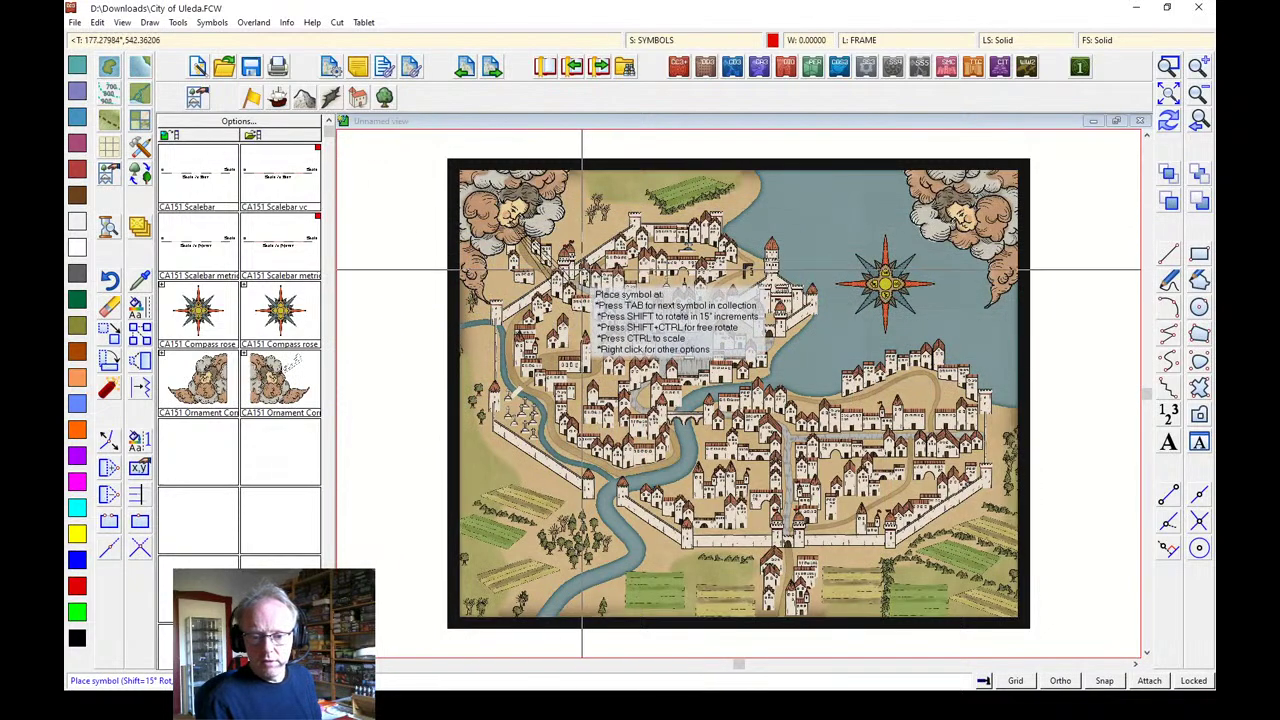
{"action": "right_click", "coordinate": [401, 282]}
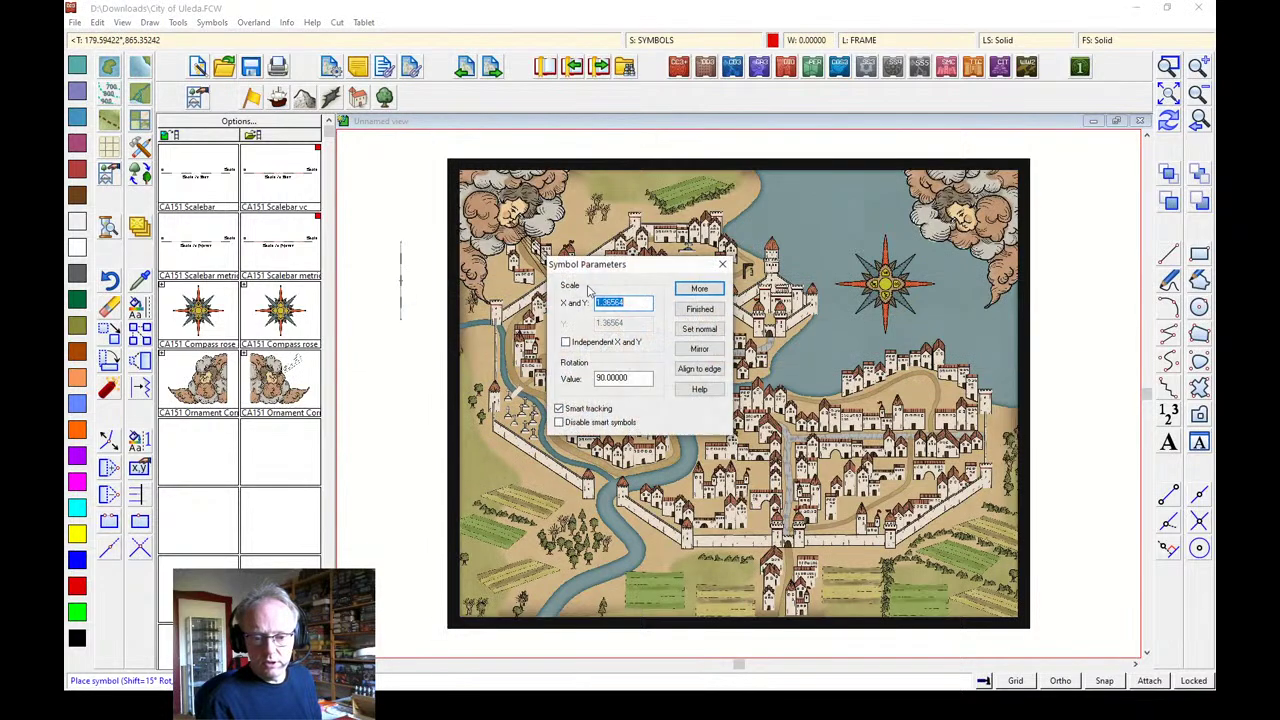
{"action": "left_click", "coordinate": [697, 330]}
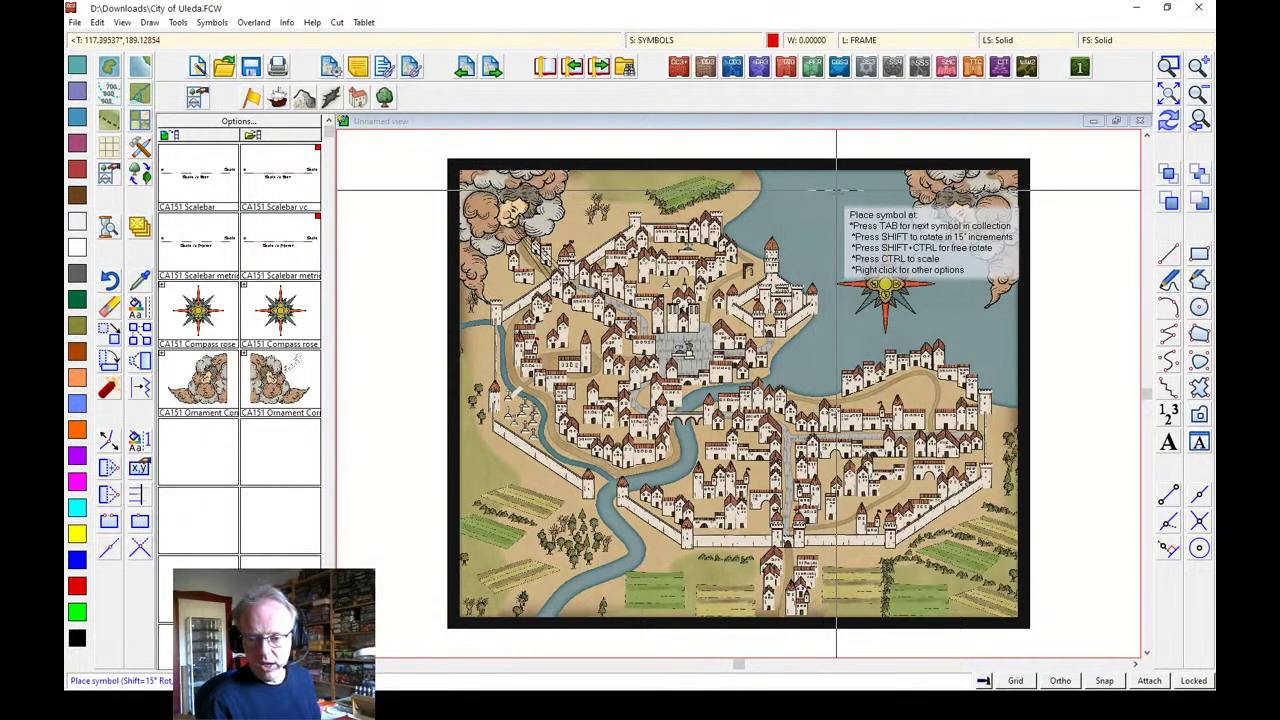
{"action": "left_click", "coordinate": [826, 186]}
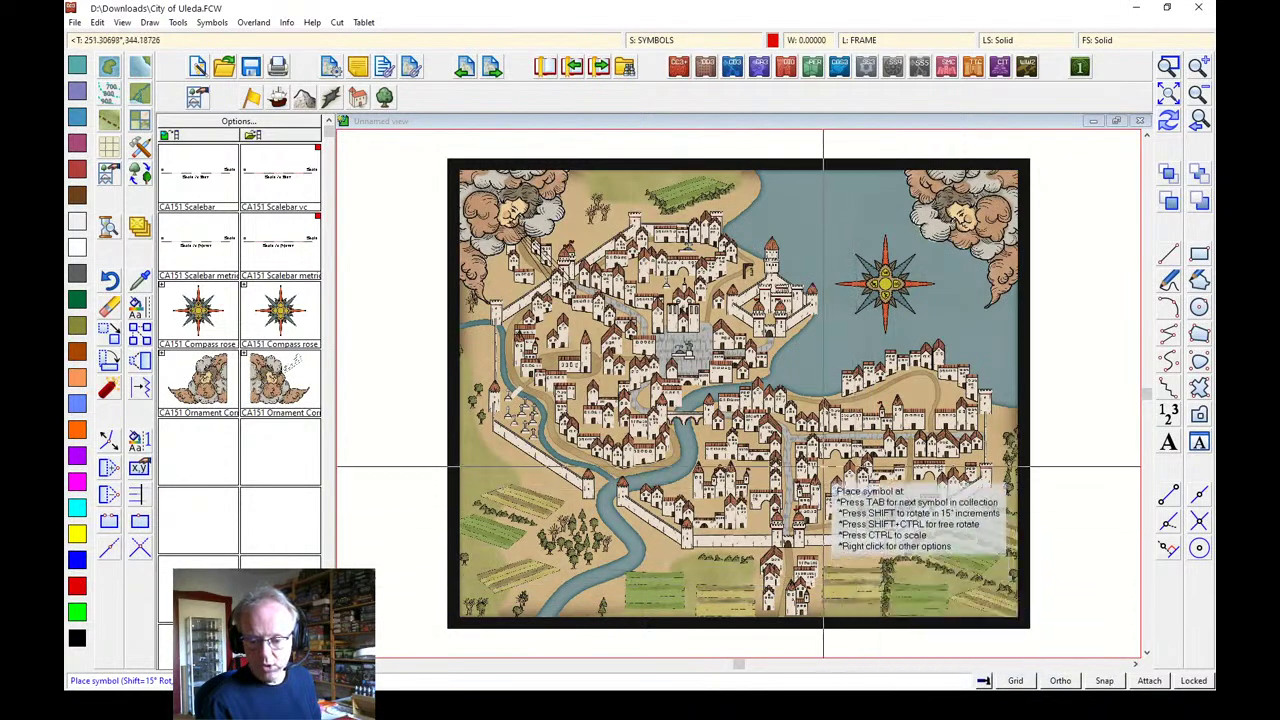
{"action": "right_click", "coordinate": [802, 222]}
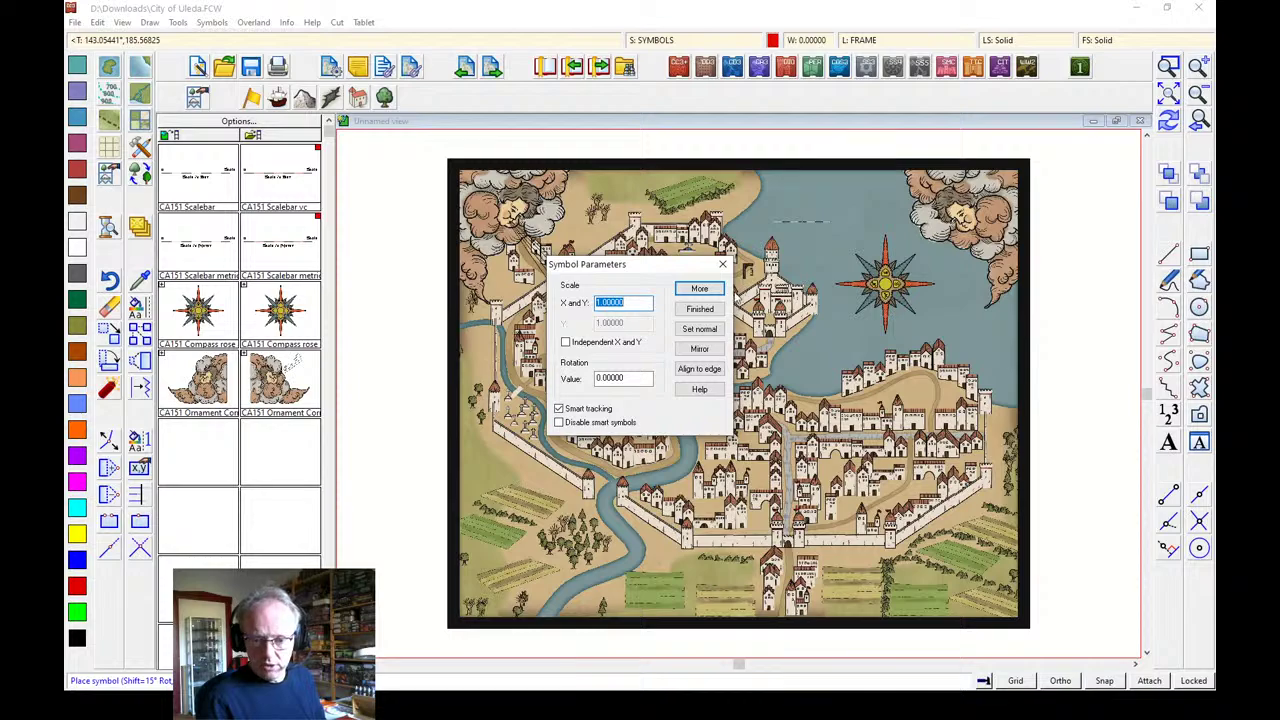
{"action": "type", "text": "3"}
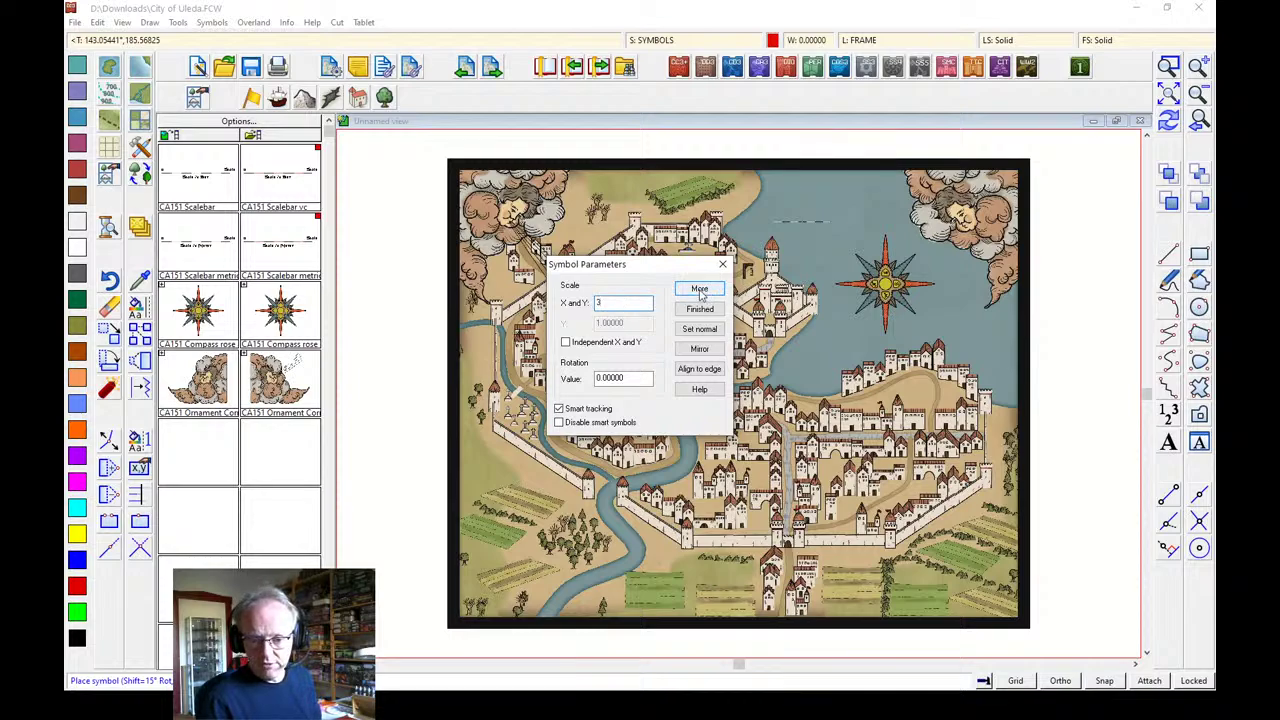
{"action": "left_click", "coordinate": [700, 309]}
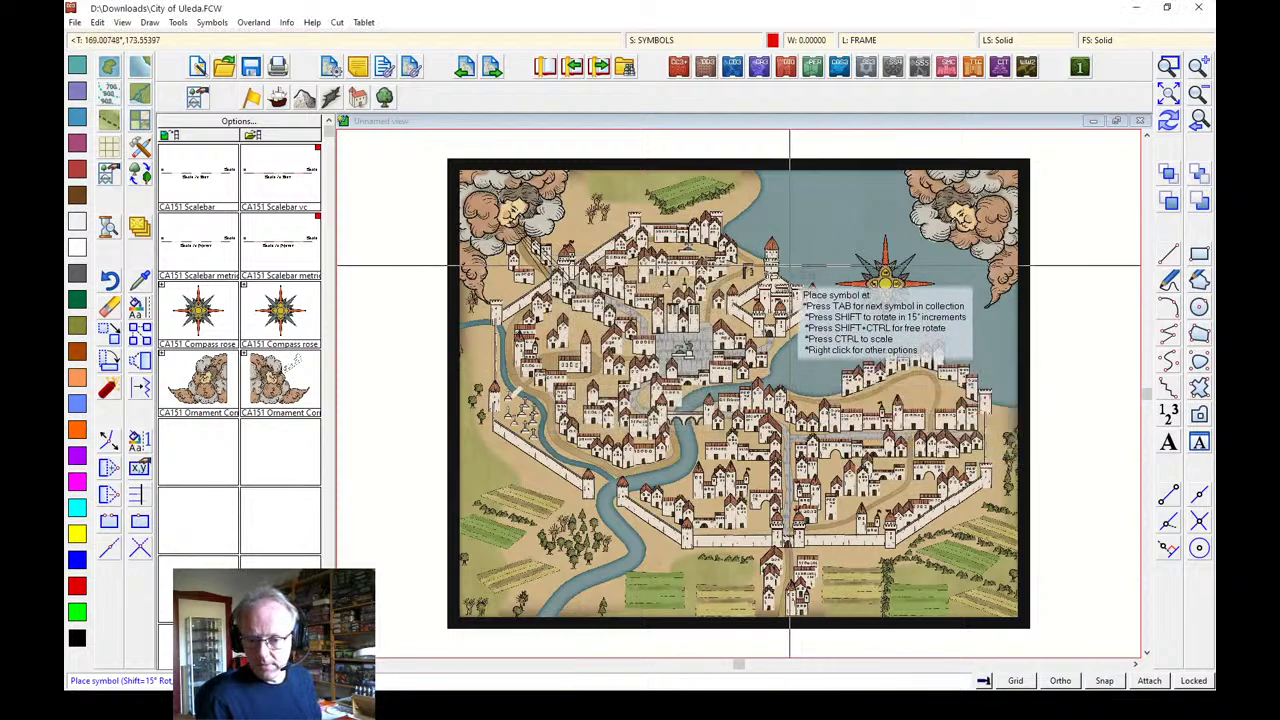
Place the scale bar over the fields in the map's southeast corner with a Scale value of 300, ending the placement
{"action": "left_click", "coordinate": [910, 596]}
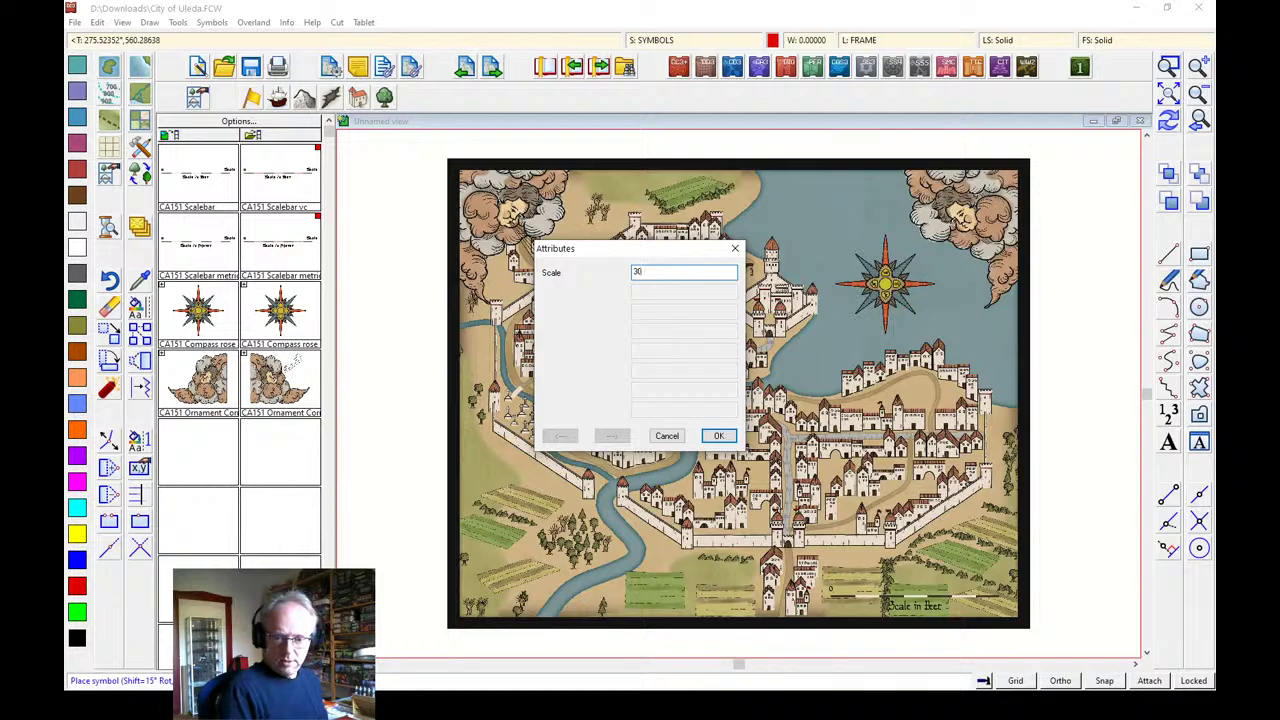
{"action": "key", "text": "Return"}
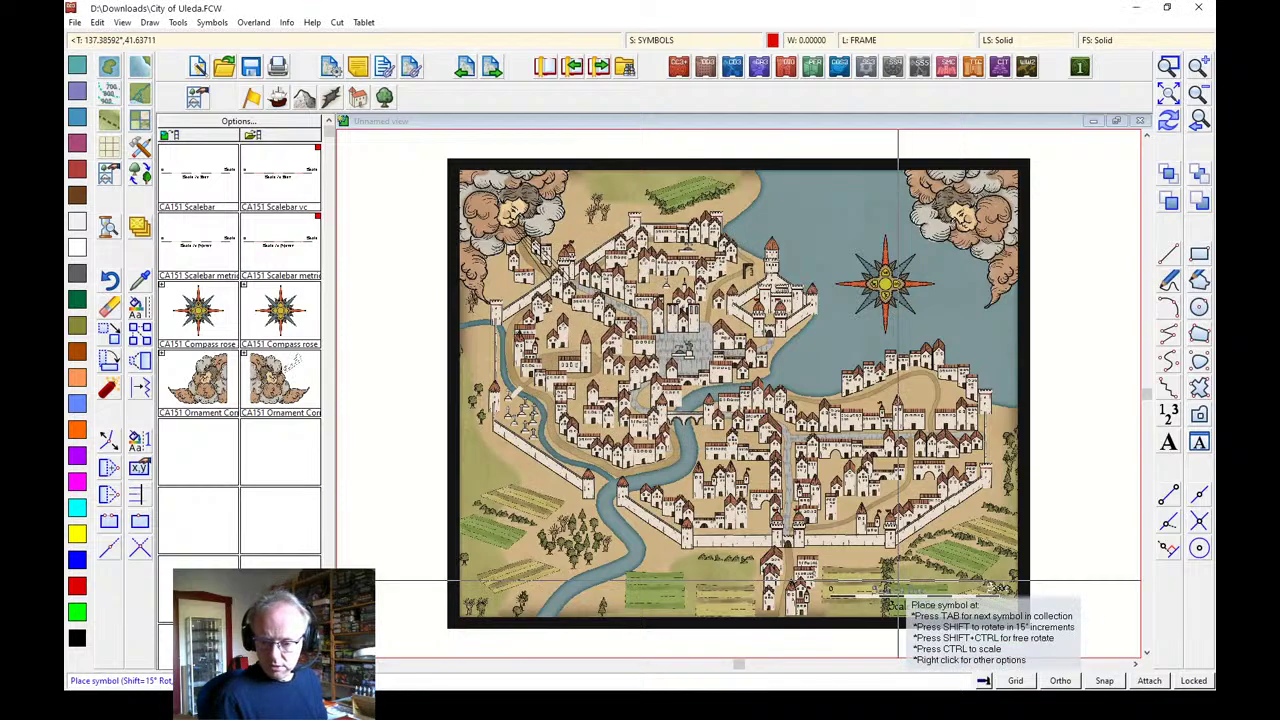
{"action": "left_click", "coordinate": [1168, 66]}
{"action": "left_click", "coordinate": [785, 540]}
{"action": "left_click", "coordinate": [1029, 640]}
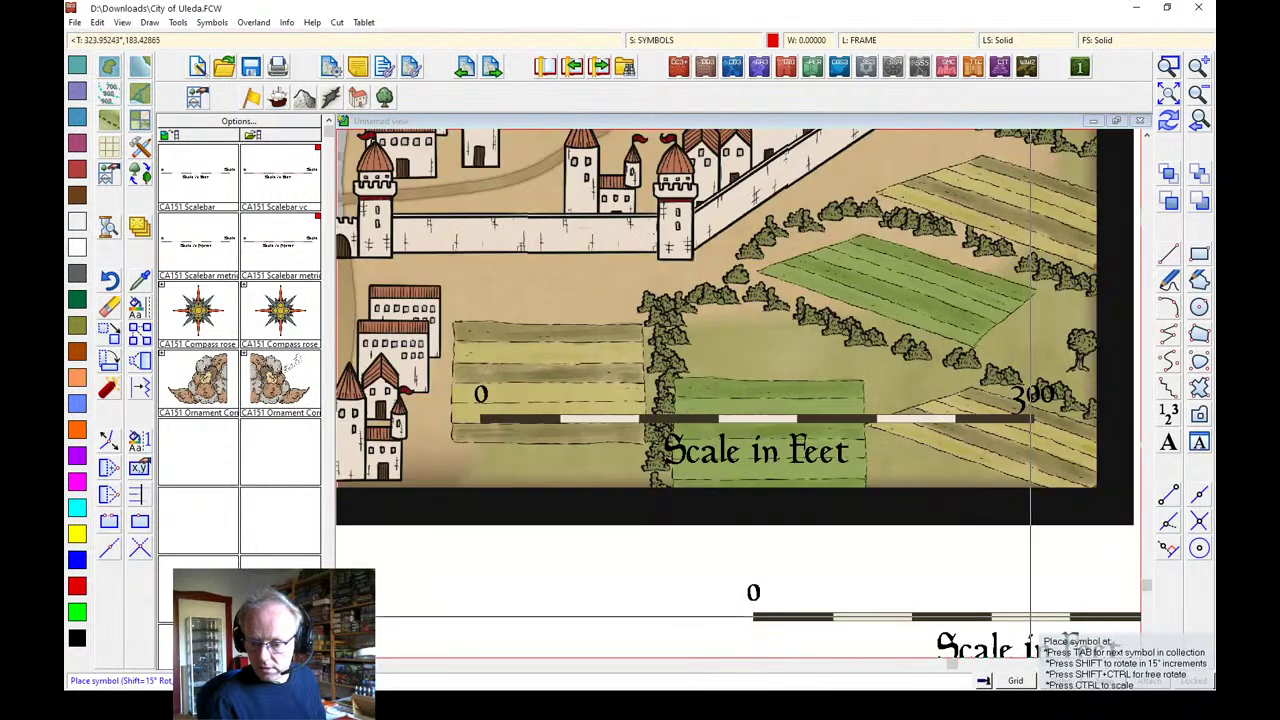
{"action": "right_click", "coordinate": [1060, 440]}
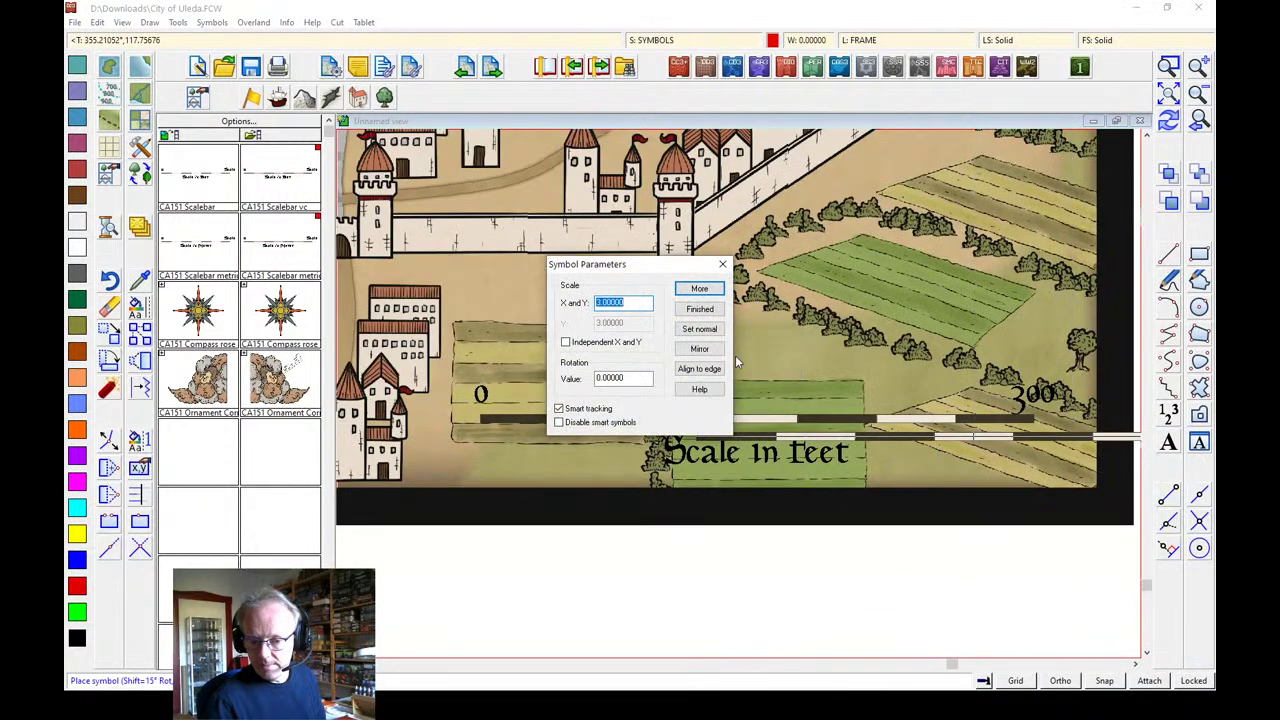
{"action": "left_click", "coordinate": [686, 306]}
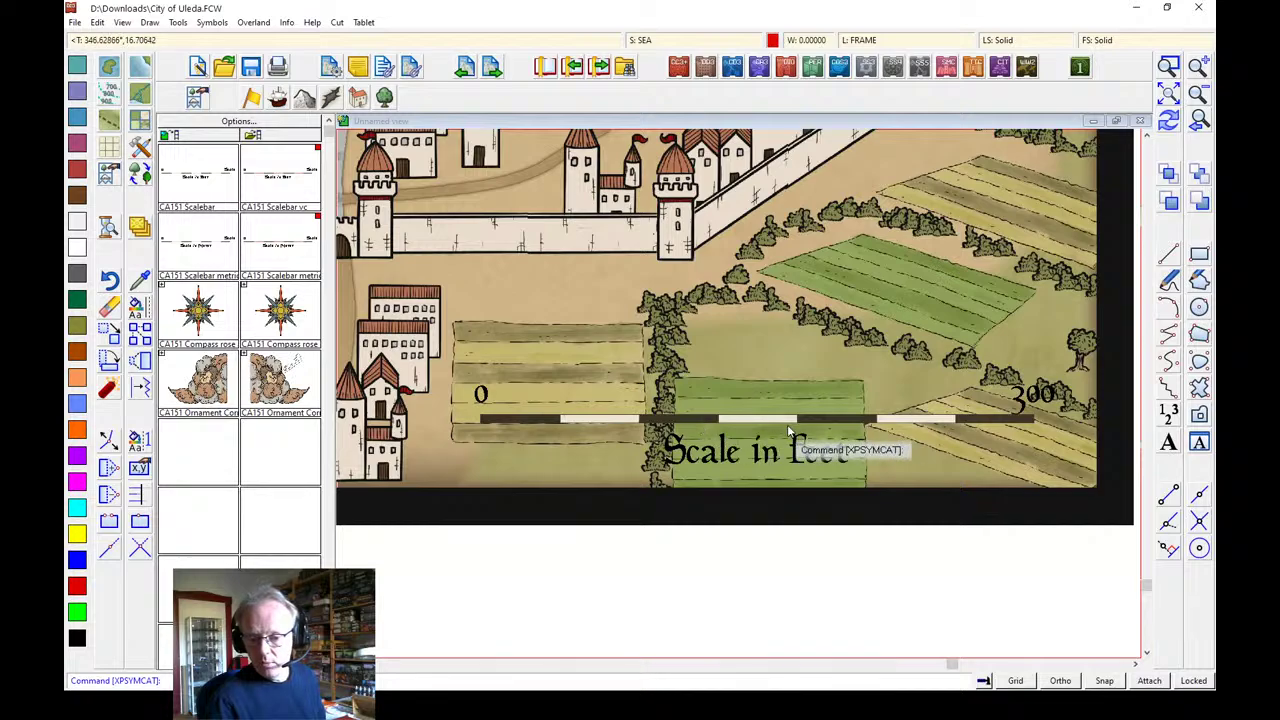
Move the scale bar to the TEXT DARK sheet and redraw the map
{"action": "right_click", "coordinate": [158, 230]}
{"action": "left_click", "coordinate": [200, 347]}
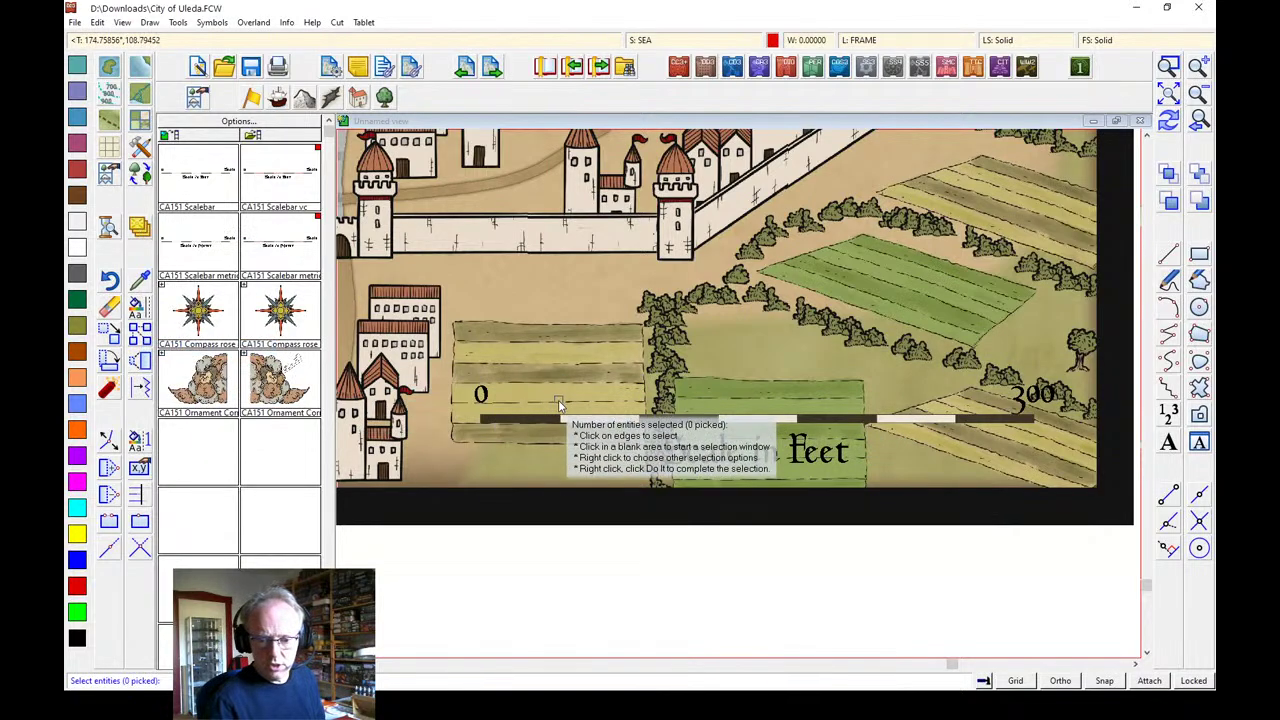
{"action": "left_click", "coordinate": [562, 426]}
{"action": "right_click", "coordinate": [577, 340]}
{"action": "left_click", "coordinate": [579, 346]}
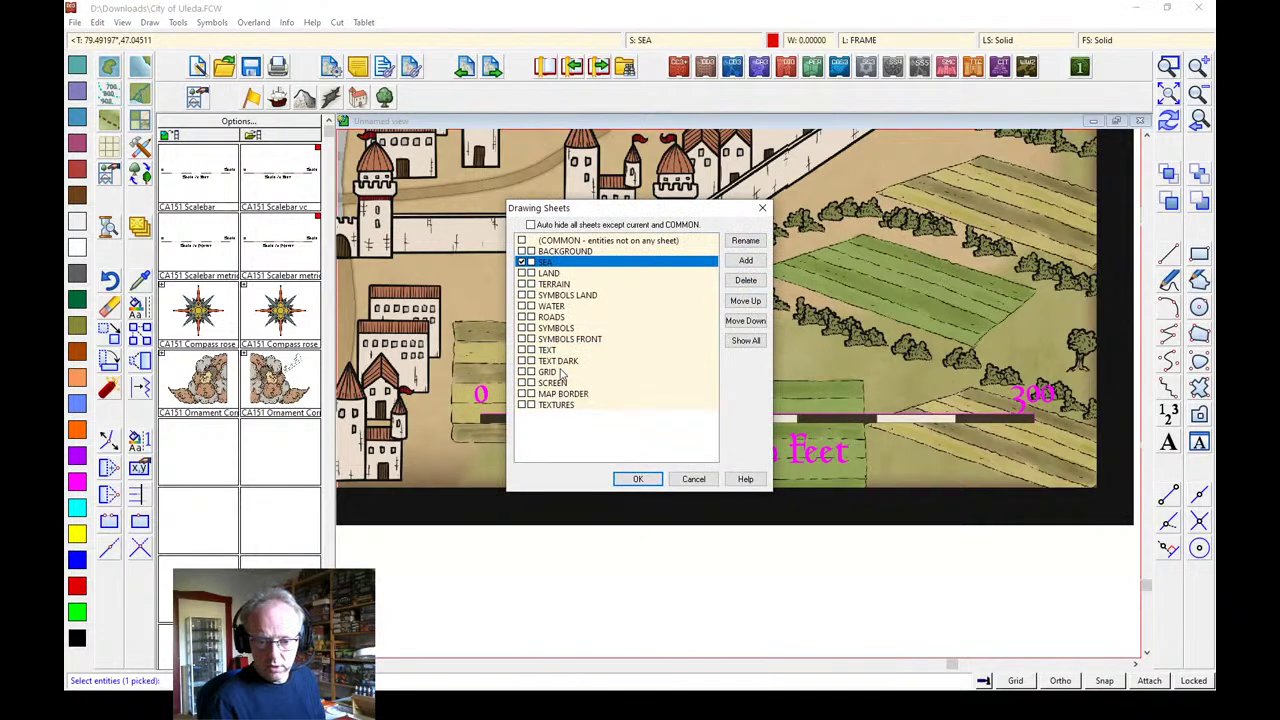
{"action": "left_click", "coordinate": [551, 352]}
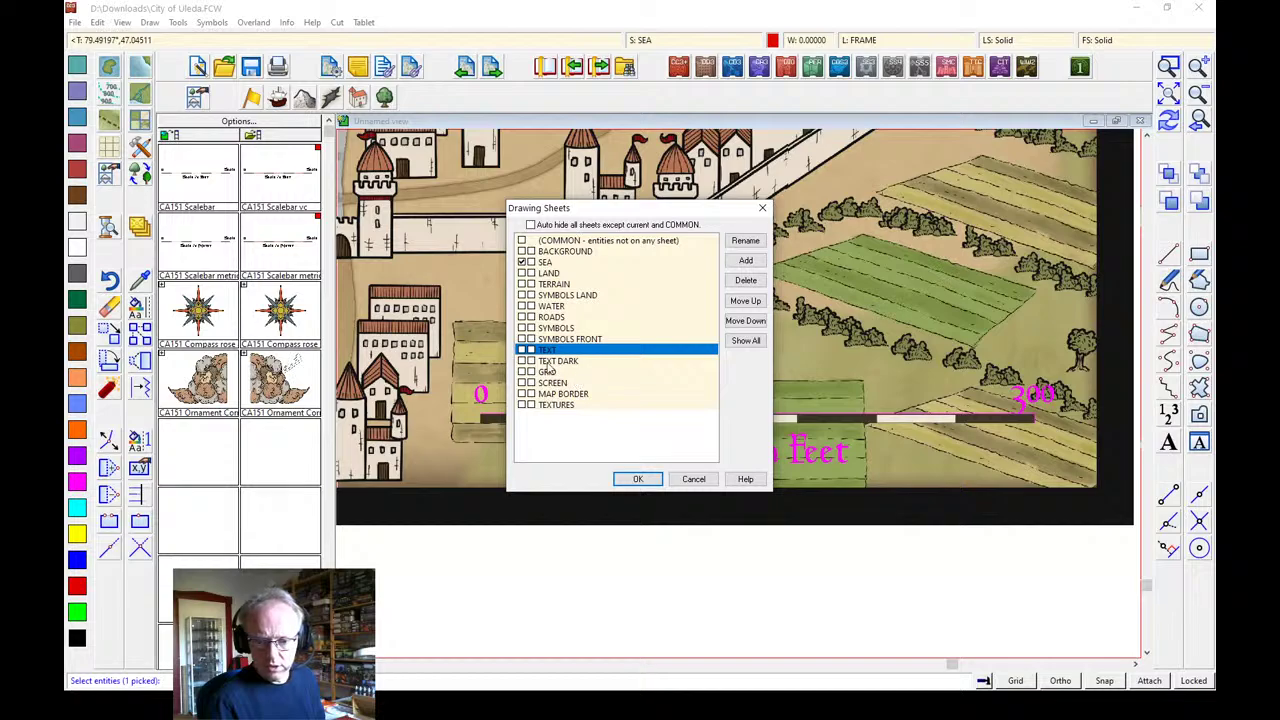
{"action": "left_click", "coordinate": [548, 364]}
{"action": "left_click", "coordinate": [634, 480]}
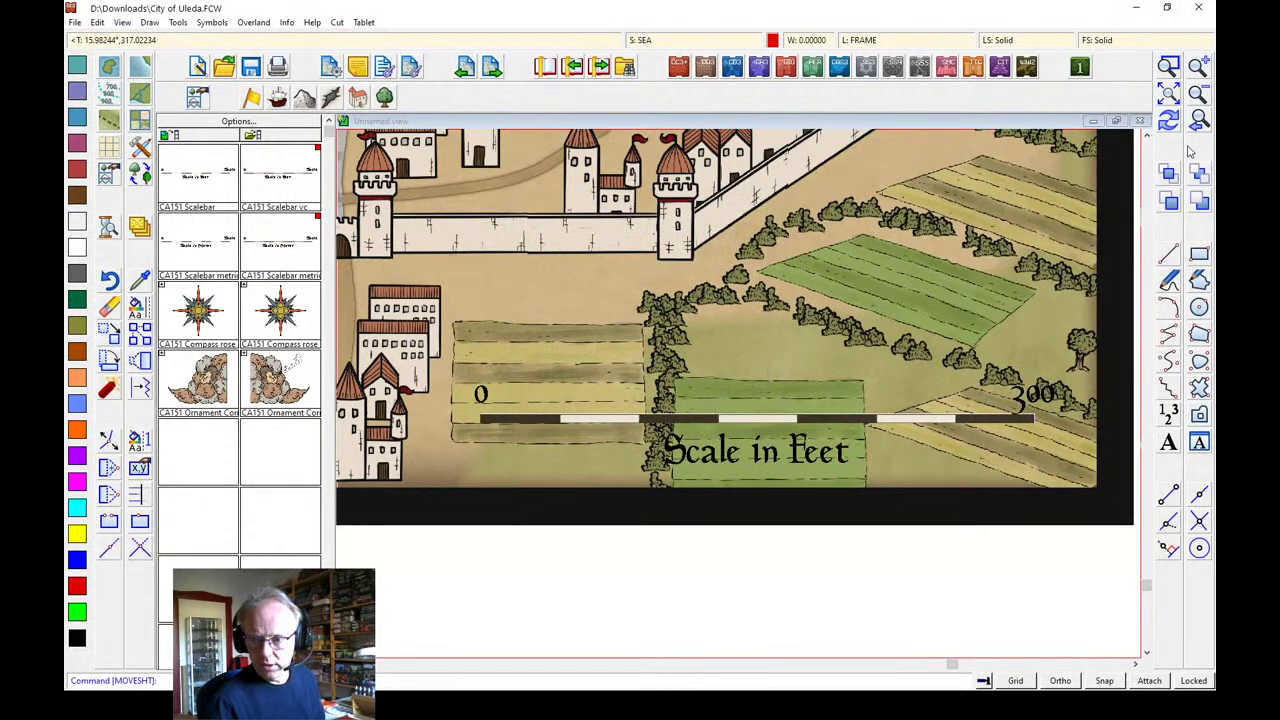
{"action": "left_click", "coordinate": [1169, 121]}
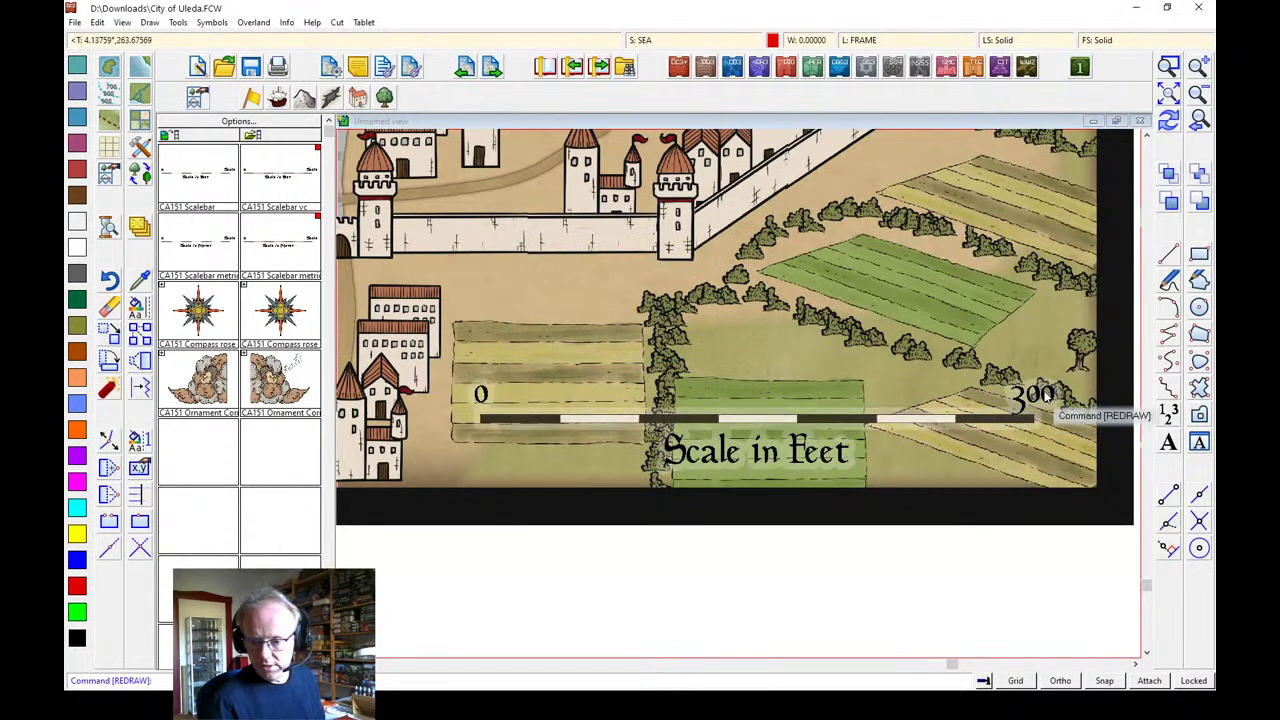
Make TEXT DARK the current sheet and black the current drawing color
{"action": "left_click", "coordinate": [1169, 93]}
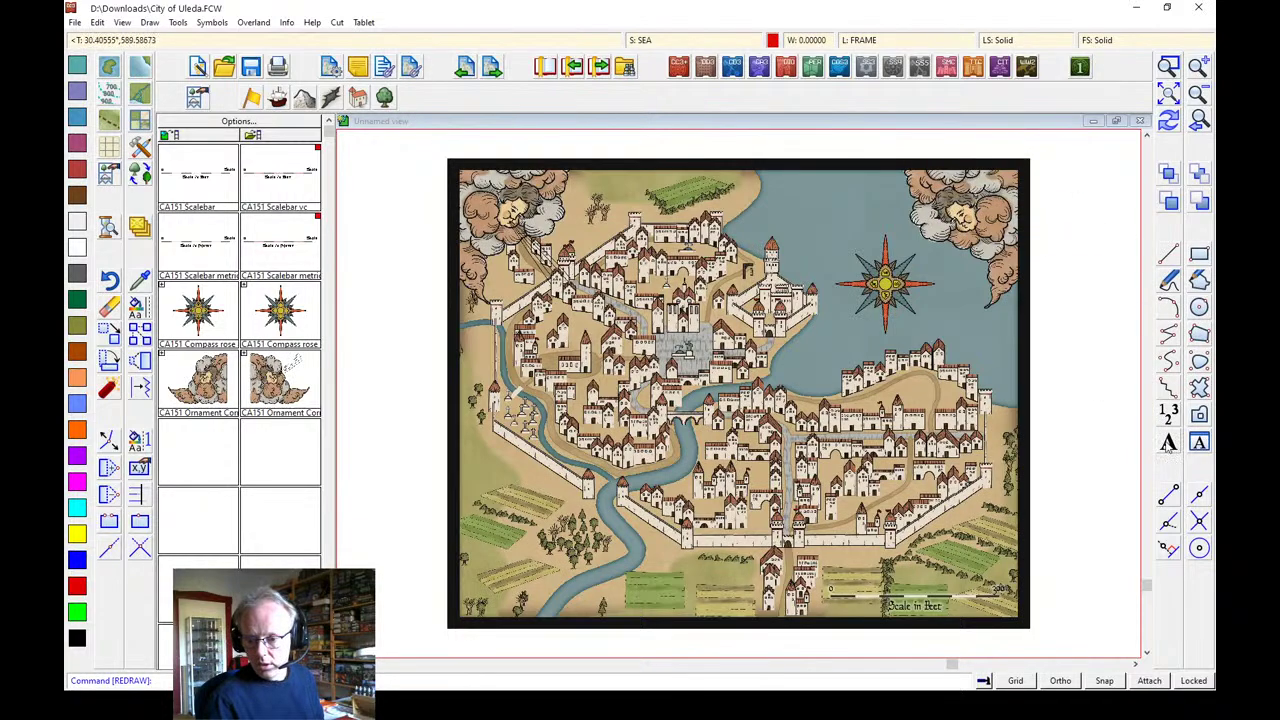
{"action": "left_click", "coordinate": [665, 42]}
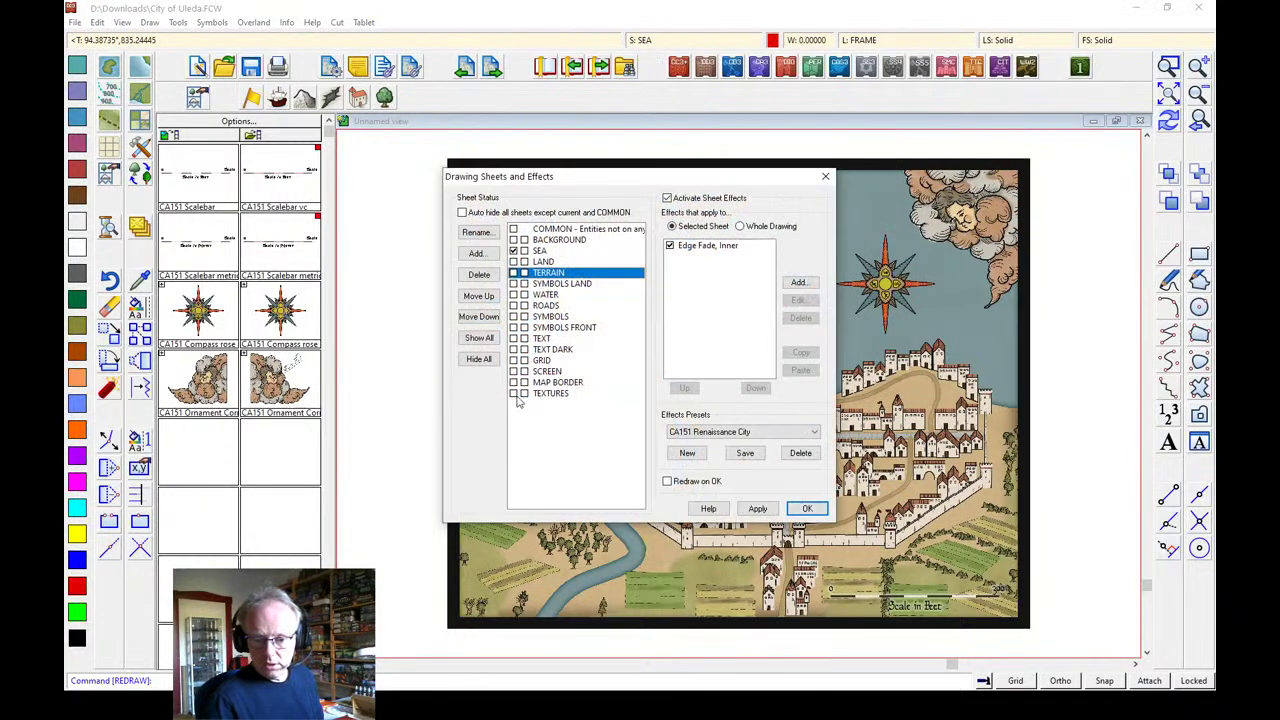
{"action": "left_click", "coordinate": [516, 350]}
{"action": "left_click", "coordinate": [807, 508]}
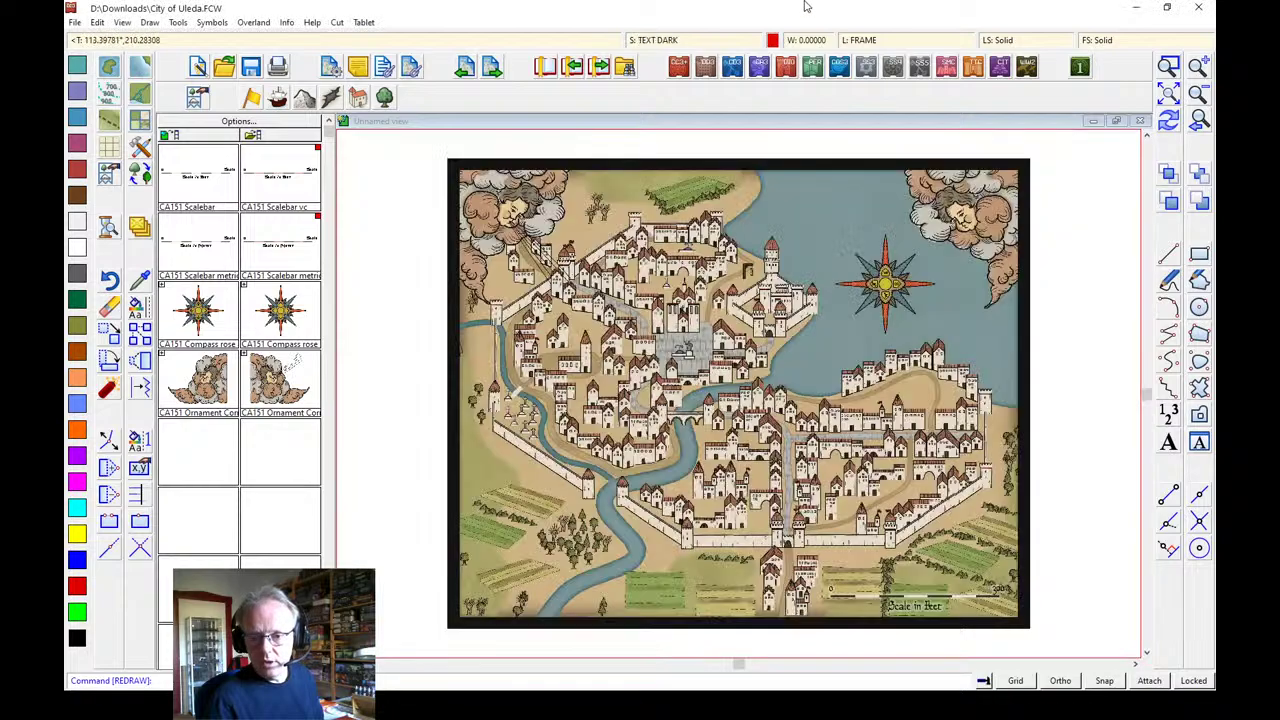
{"action": "left_click", "coordinate": [777, 40]}
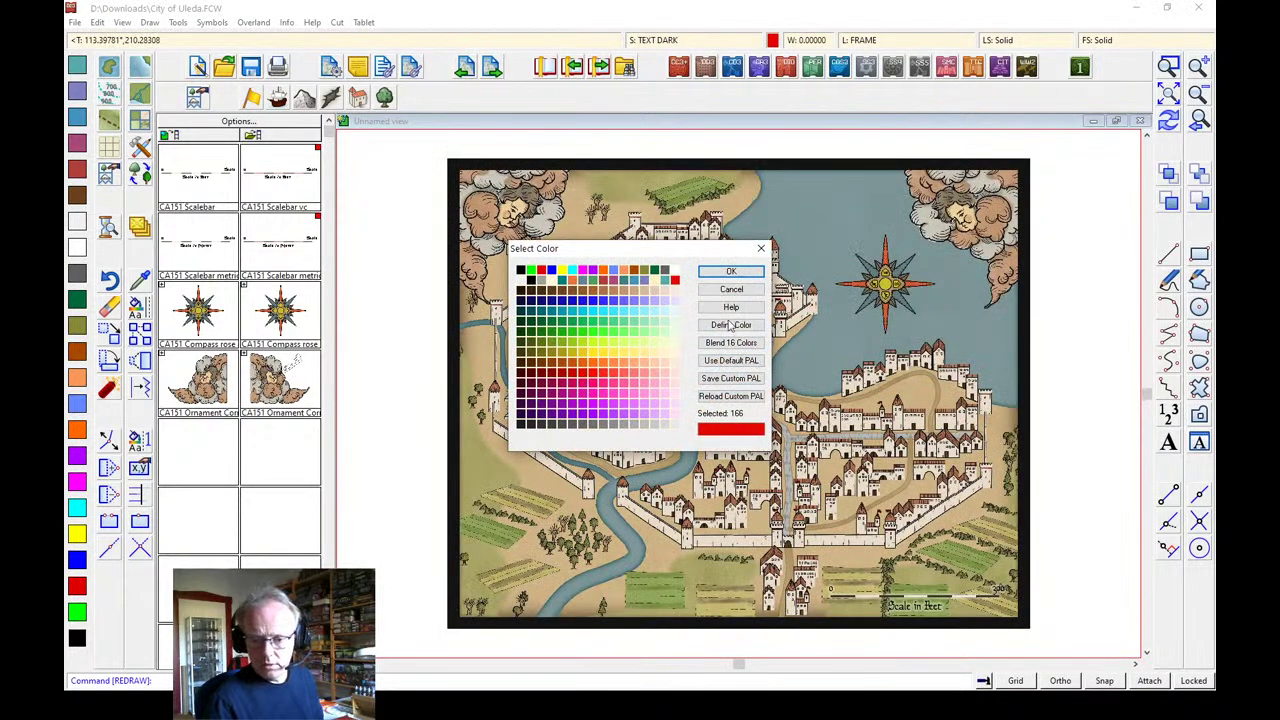
{"action": "left_click", "coordinate": [519, 270]}
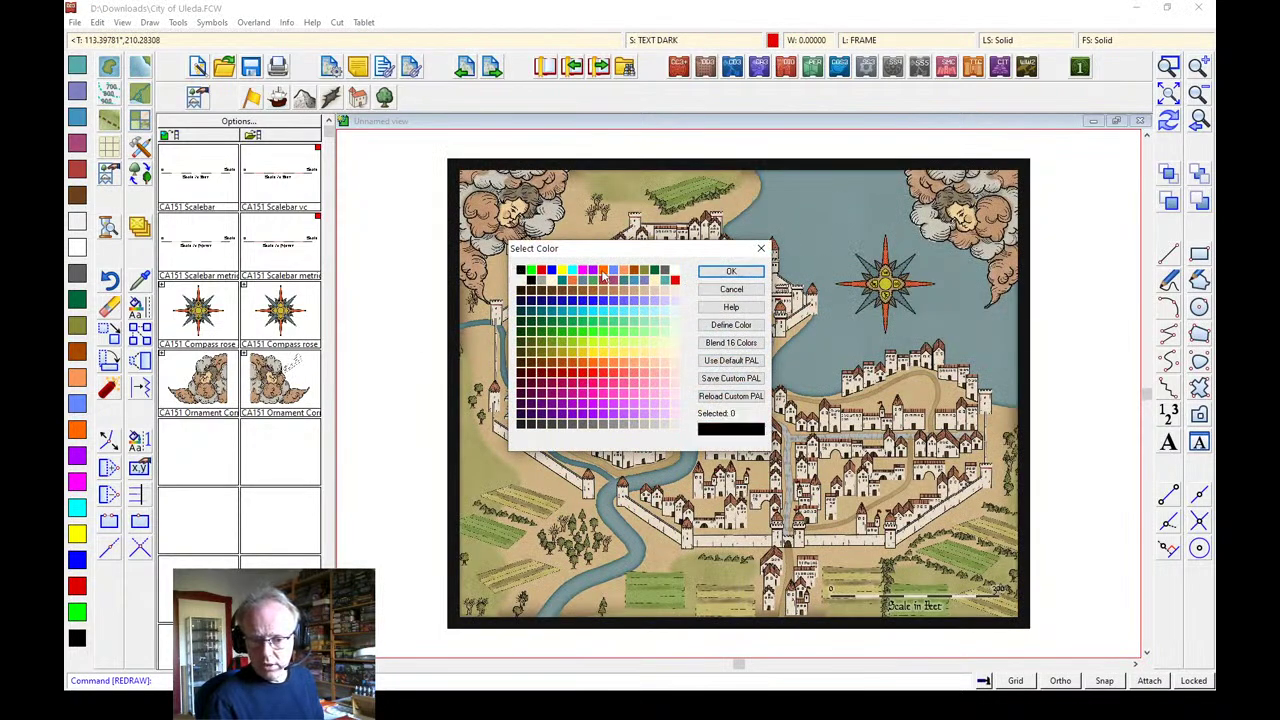
{"action": "left_click", "coordinate": [730, 272]}
Add the text label "N" beside the compass rose's north point and redraw the map
{"action": "left_click", "coordinate": [806, 250]}
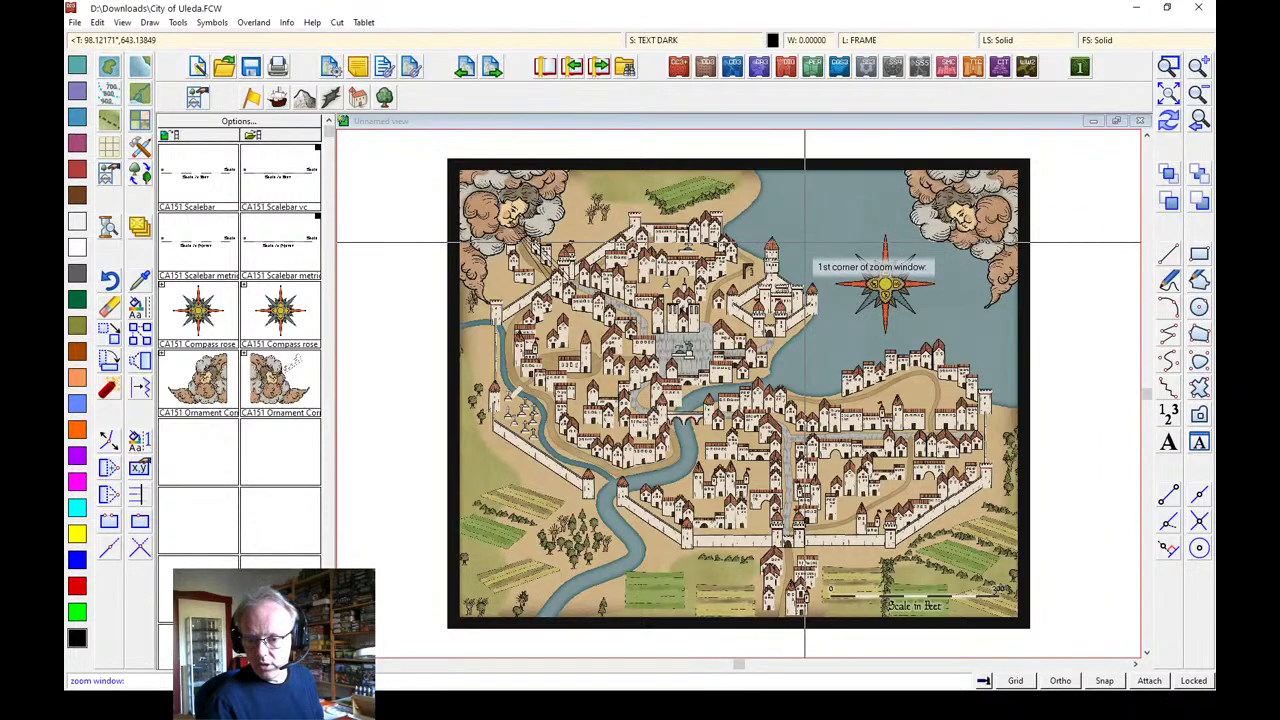
{"action": "left_click", "coordinate": [943, 338]}
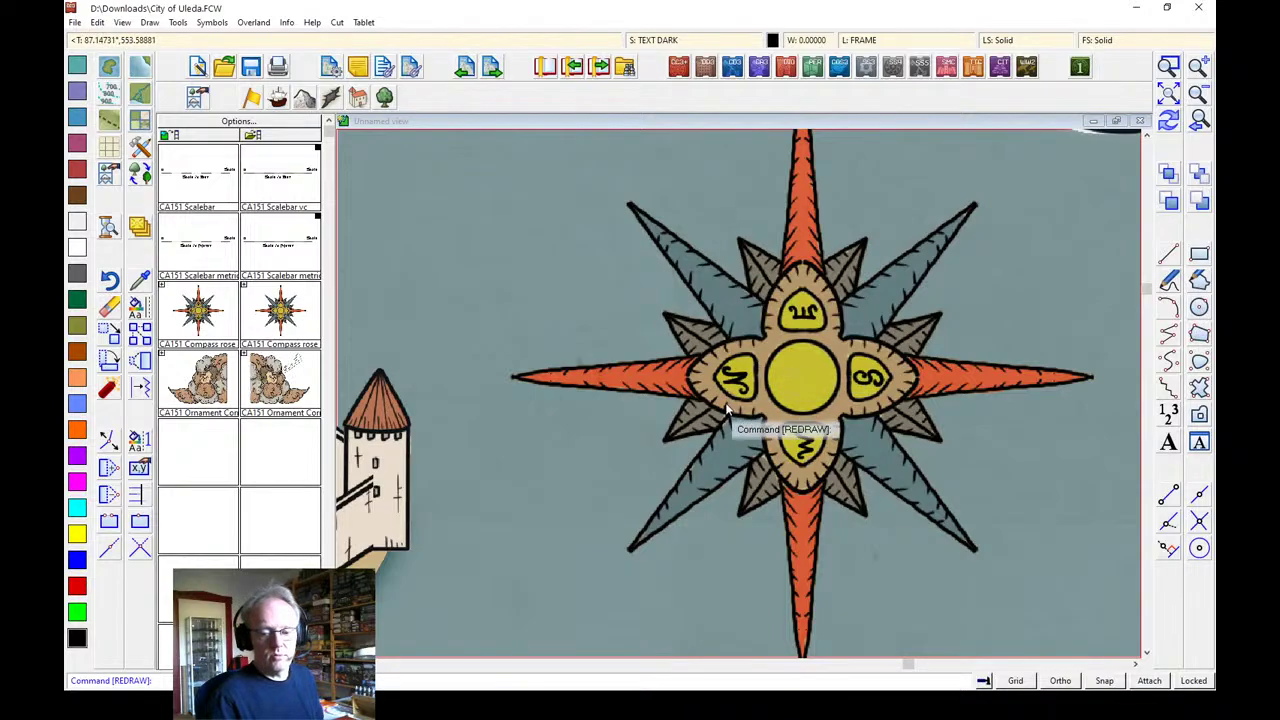
{"action": "left_click", "coordinate": [1169, 95]}
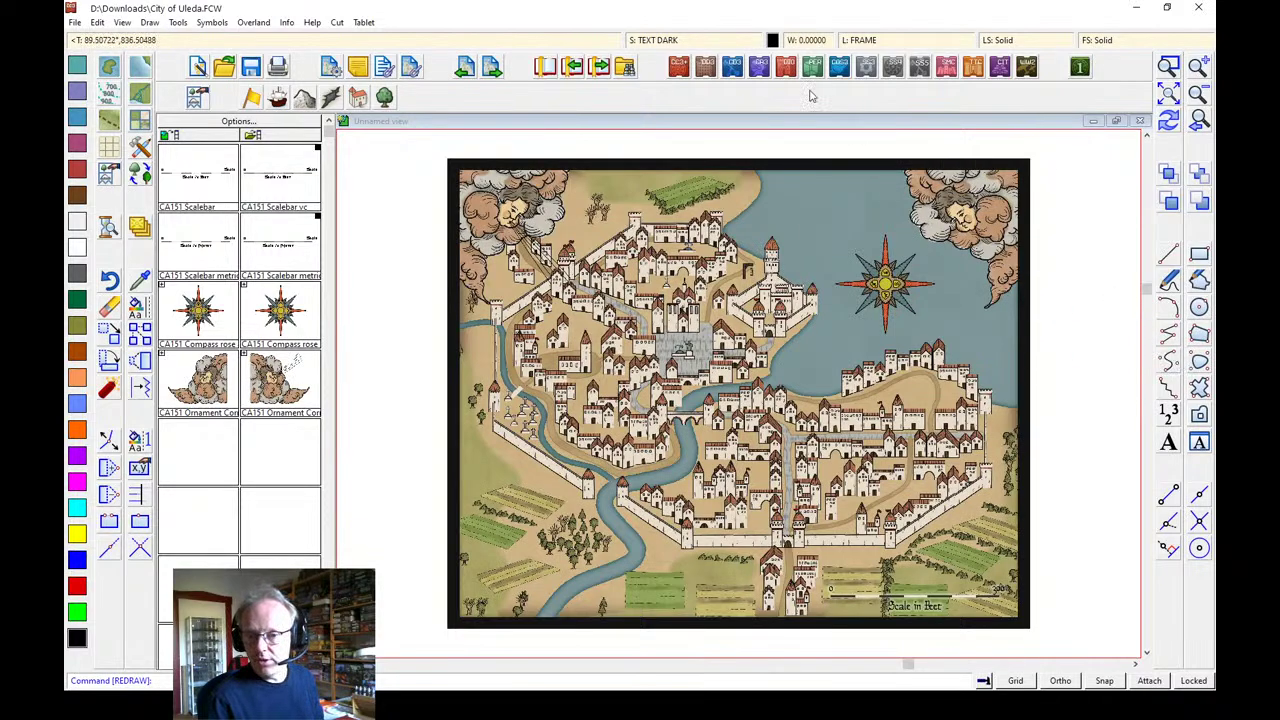
{"action": "left_click", "coordinate": [1170, 445]}
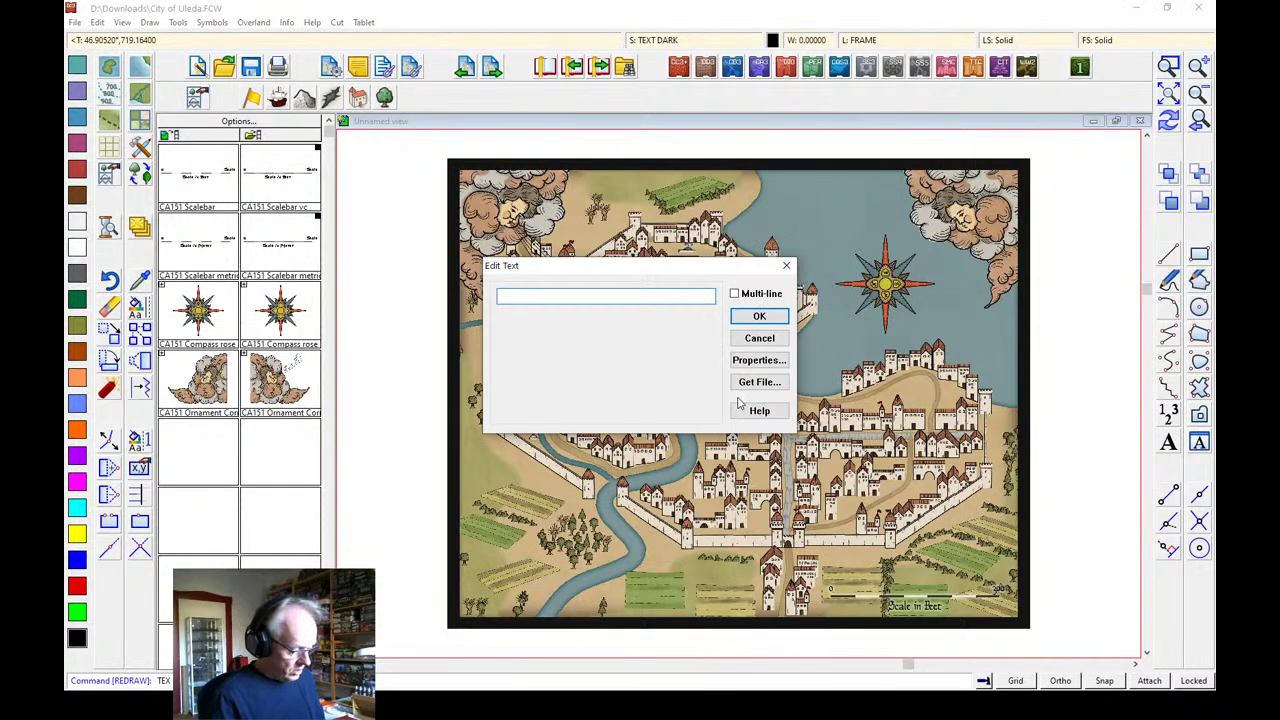
{"action": "type", "text": "N"}
{"action": "left_click", "coordinate": [759, 315]}
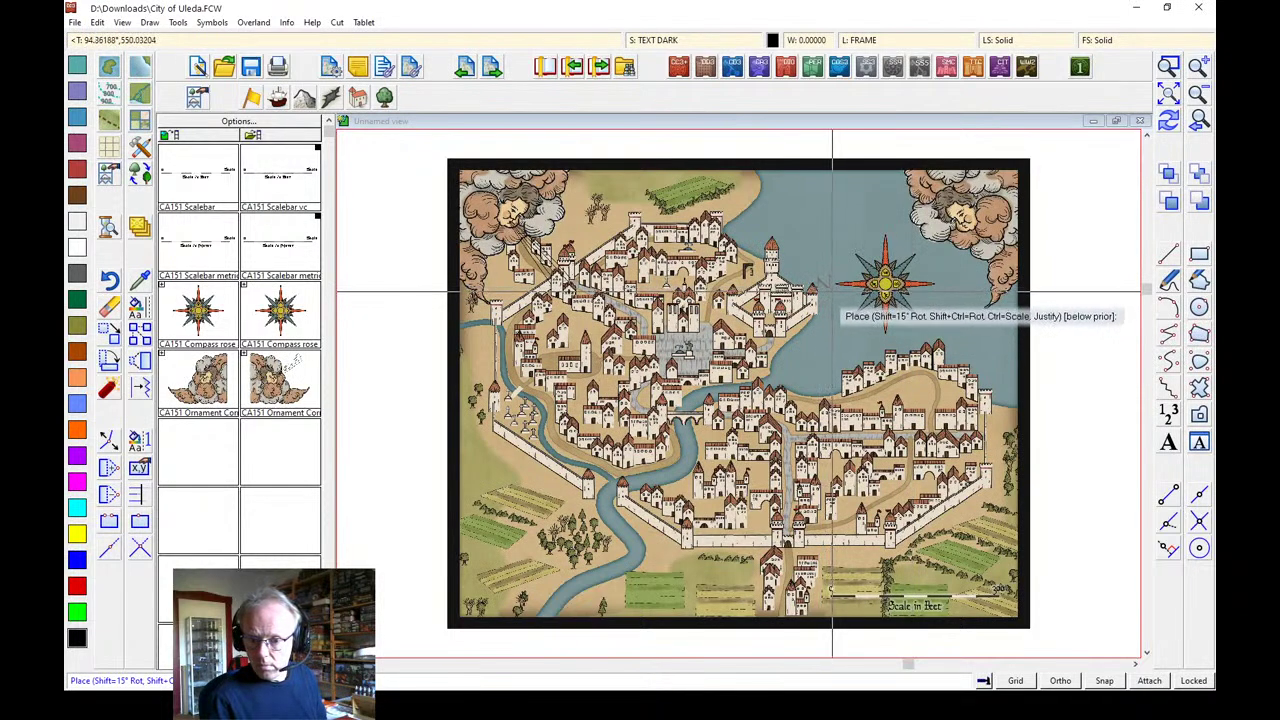
{"action": "key", "text": "ctrl"}
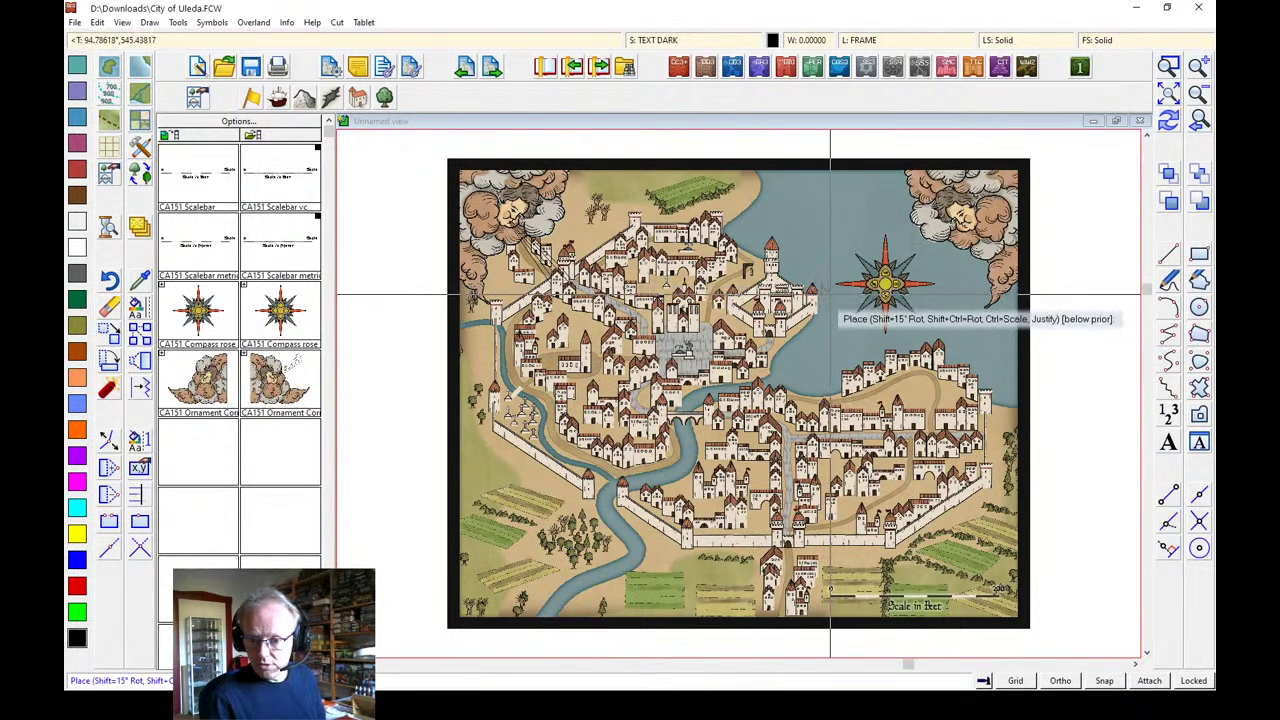
{"action": "key", "text": "Escape"}
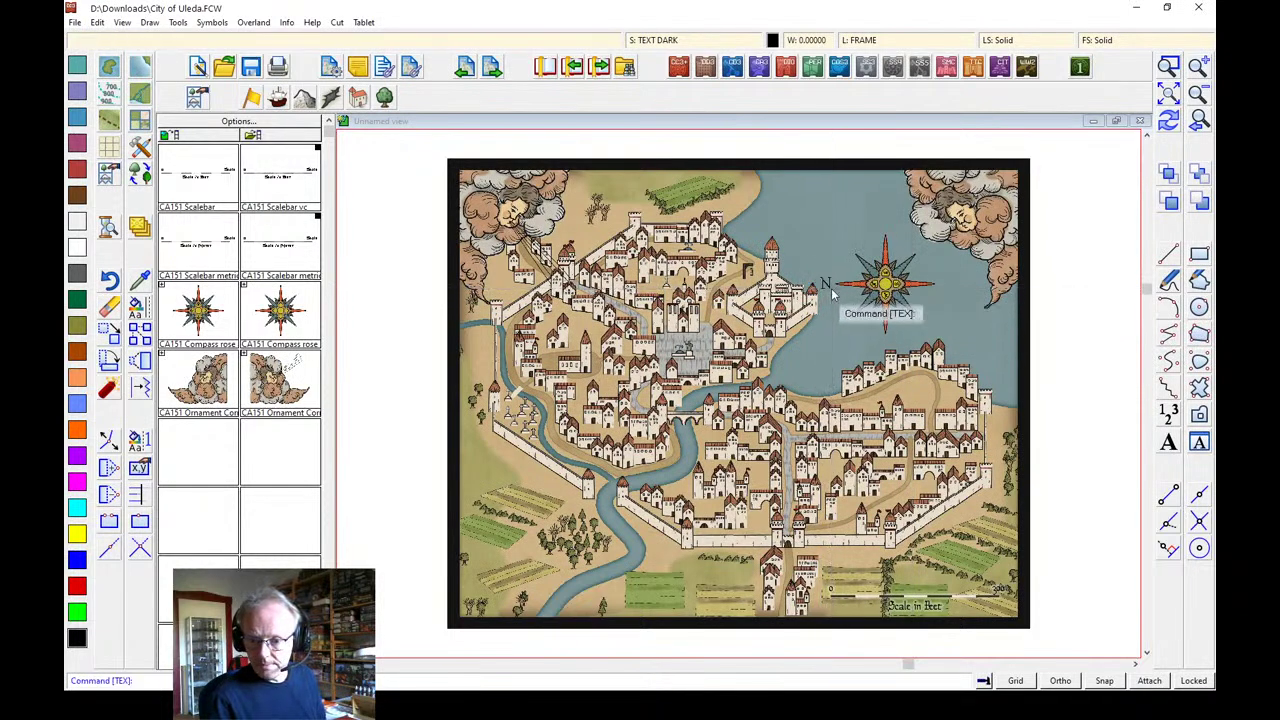
{"action": "left_click", "coordinate": [1168, 122]}
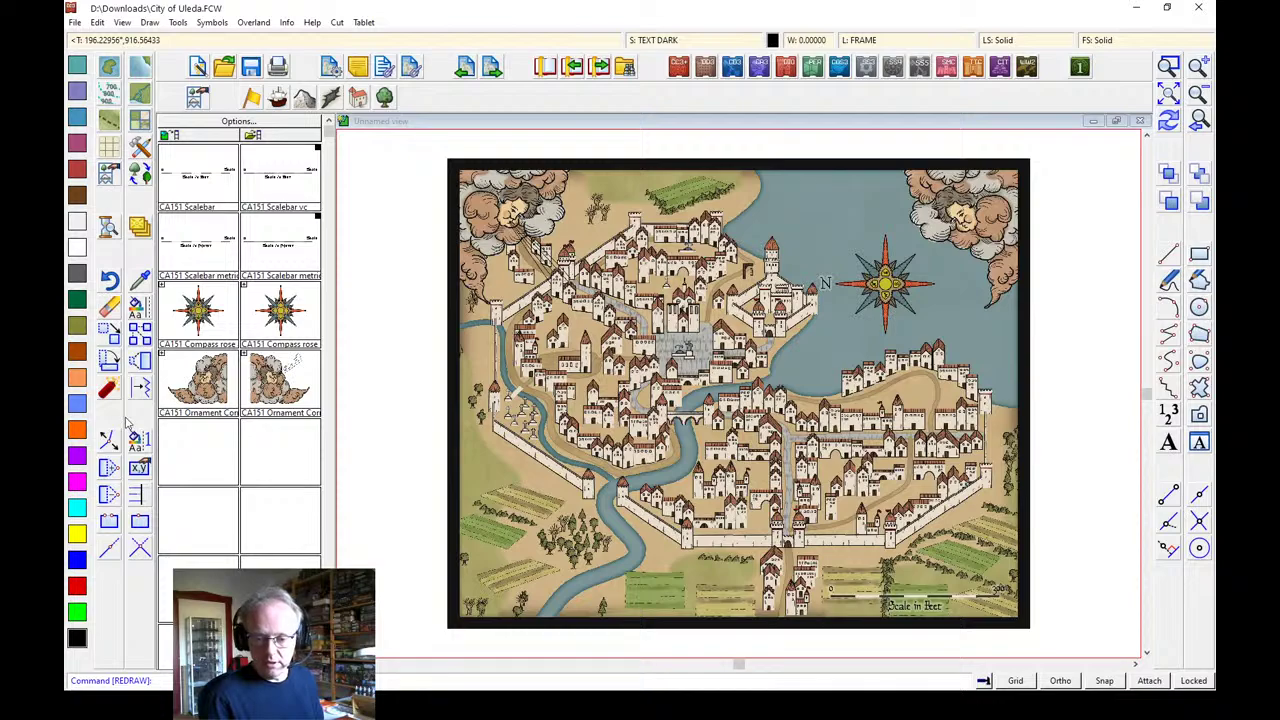
Move the compass rose together with its N label slightly away from the castle, down across the sea, and redraw the map
{"action": "left_click", "coordinate": [116, 338]}
{"action": "left_click", "coordinate": [887, 310]}
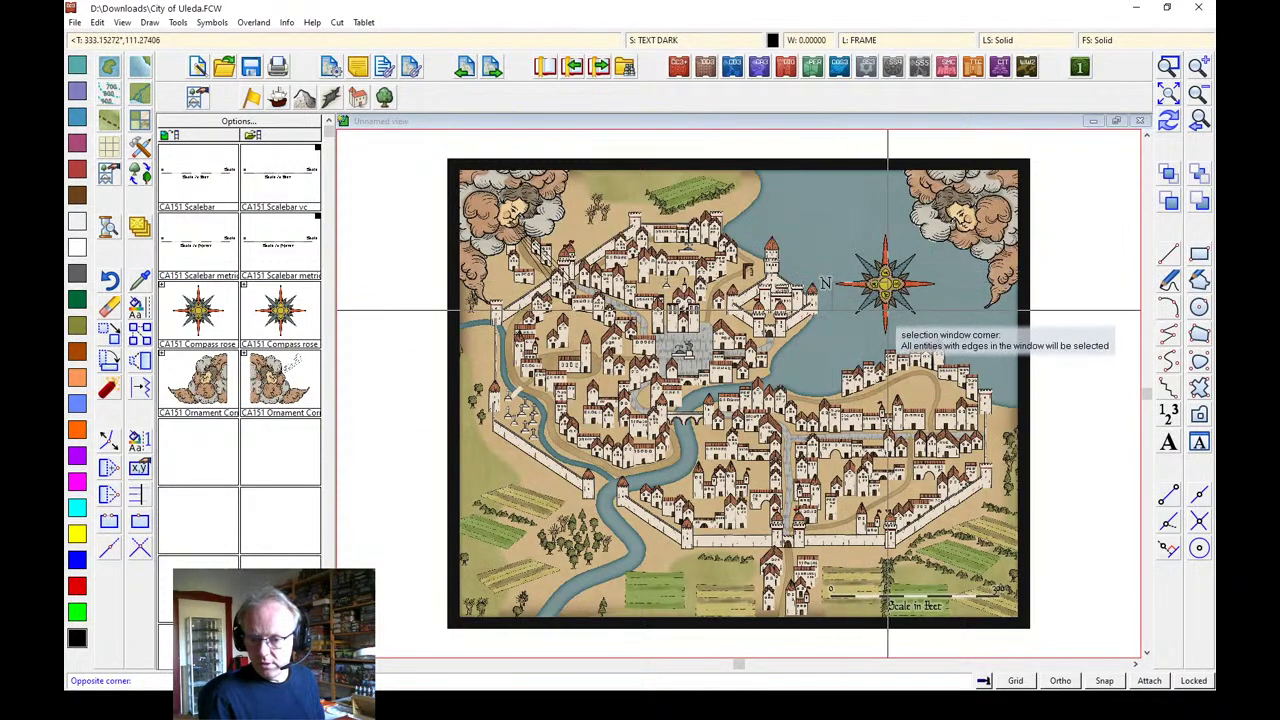
{"action": "left_click", "coordinate": [838, 292]}
{"action": "right_click", "coordinate": [826, 280]}
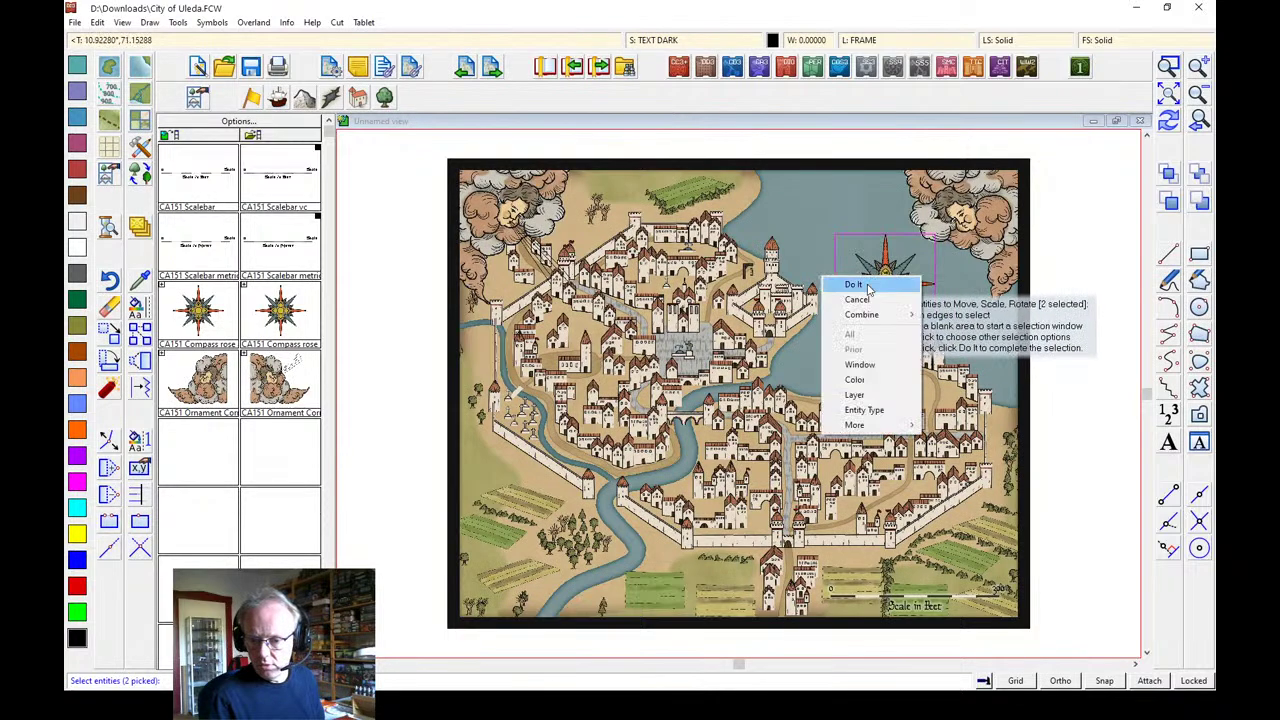
{"action": "left_click", "coordinate": [855, 285]}
{"action": "left_click", "coordinate": [885, 270]}
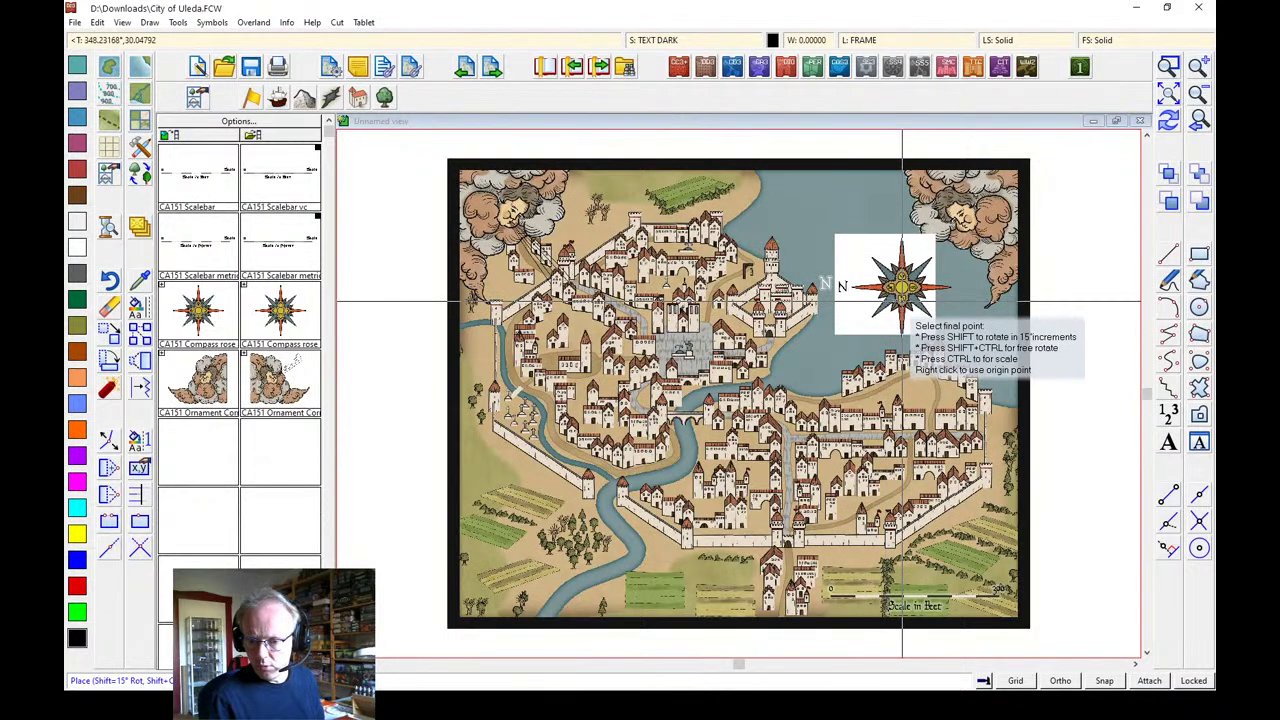
{"action": "left_click", "coordinate": [905, 302]}
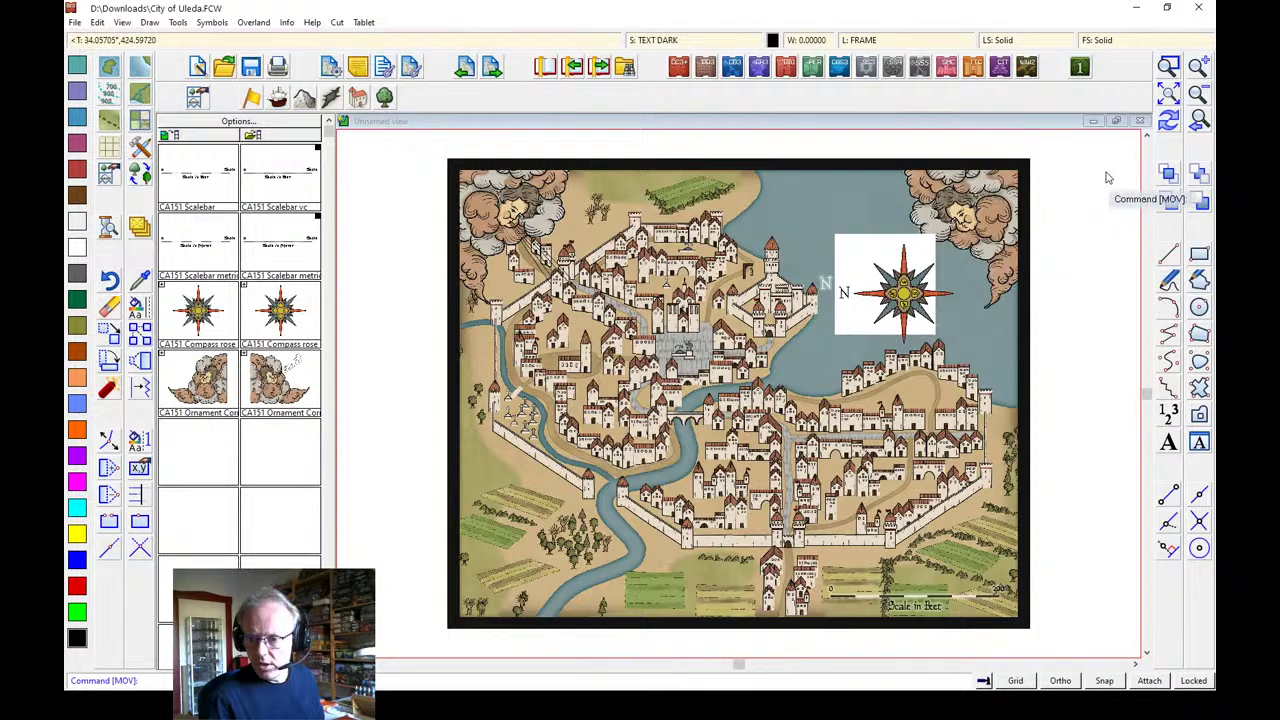
{"action": "left_click", "coordinate": [1168, 121]}
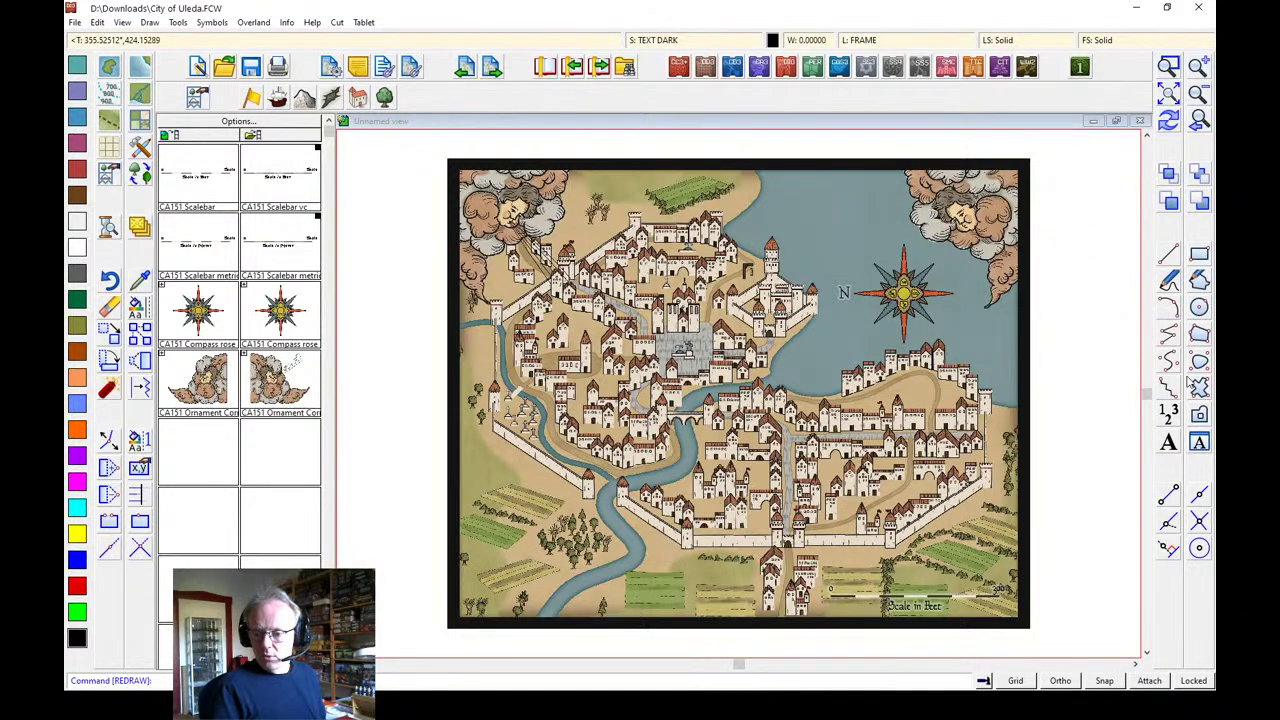
Place the title "City of Uleda" in enlarged lettering across the sea above the castle and redraw the map
{"action": "left_click", "coordinate": [1169, 446]}
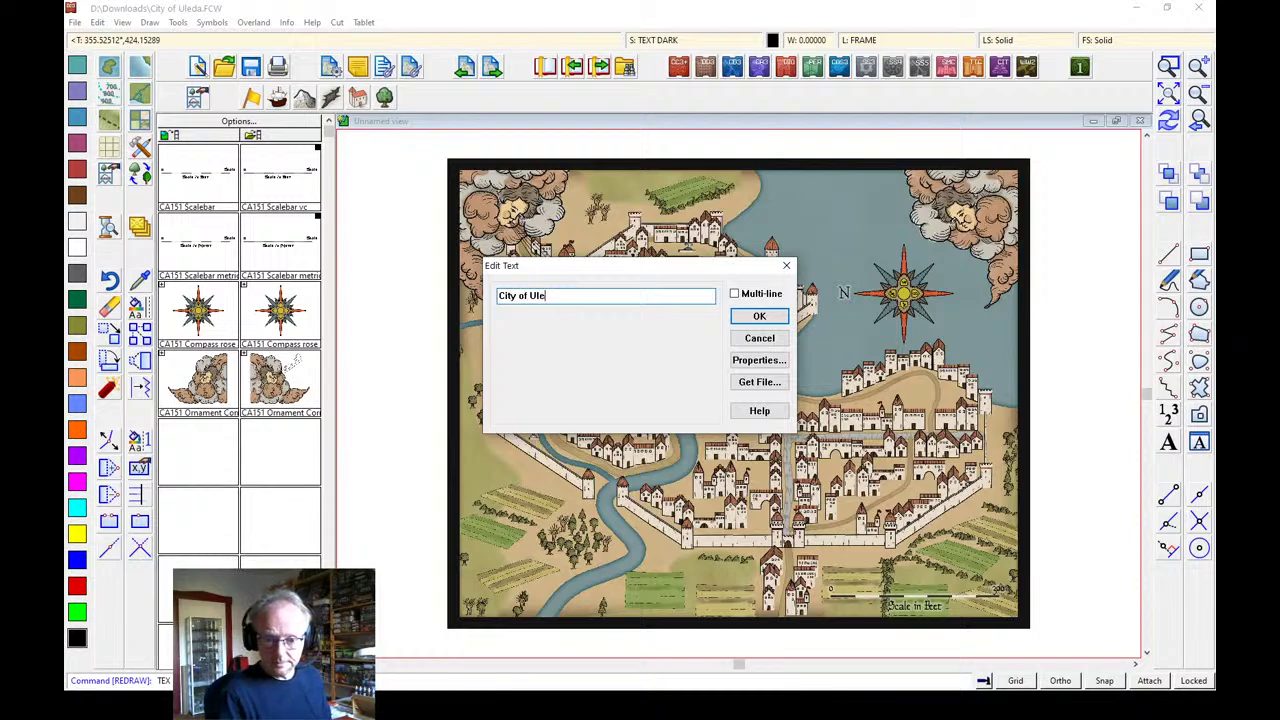
{"action": "left_click", "coordinate": [740, 318]}
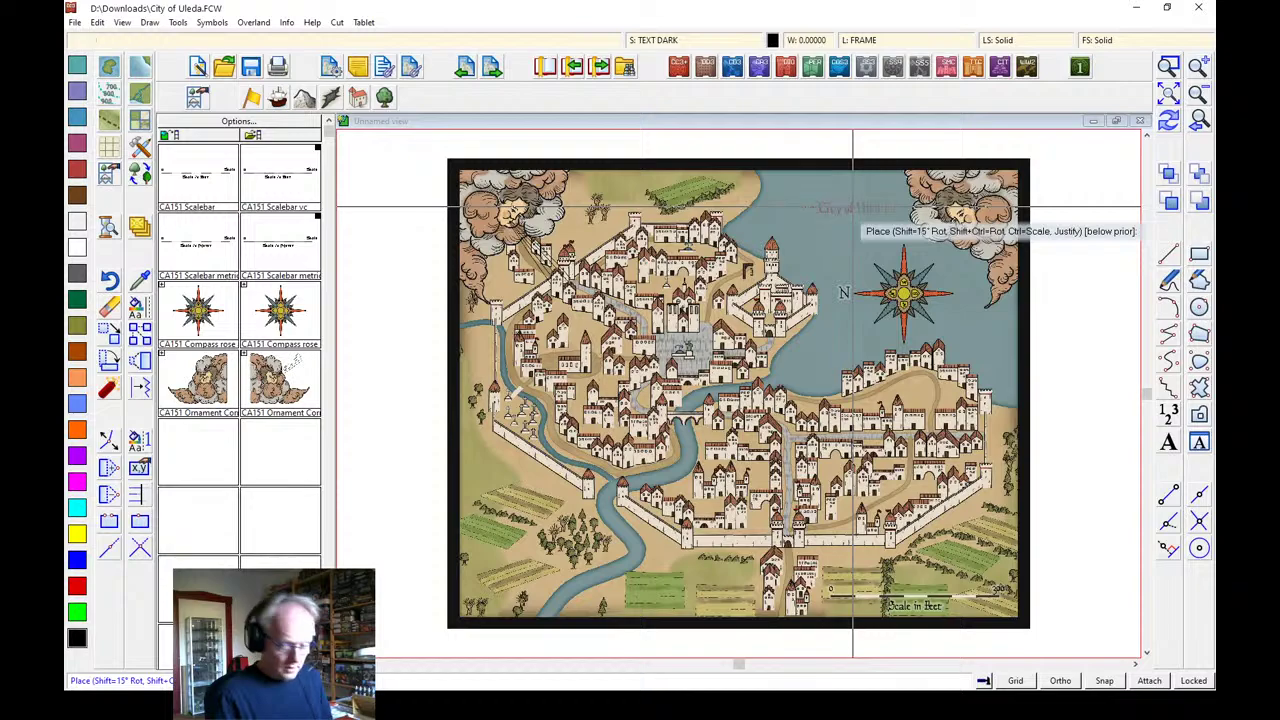
{"action": "key", "text": "ctrl"}
{"action": "key", "text": "ctrl"}
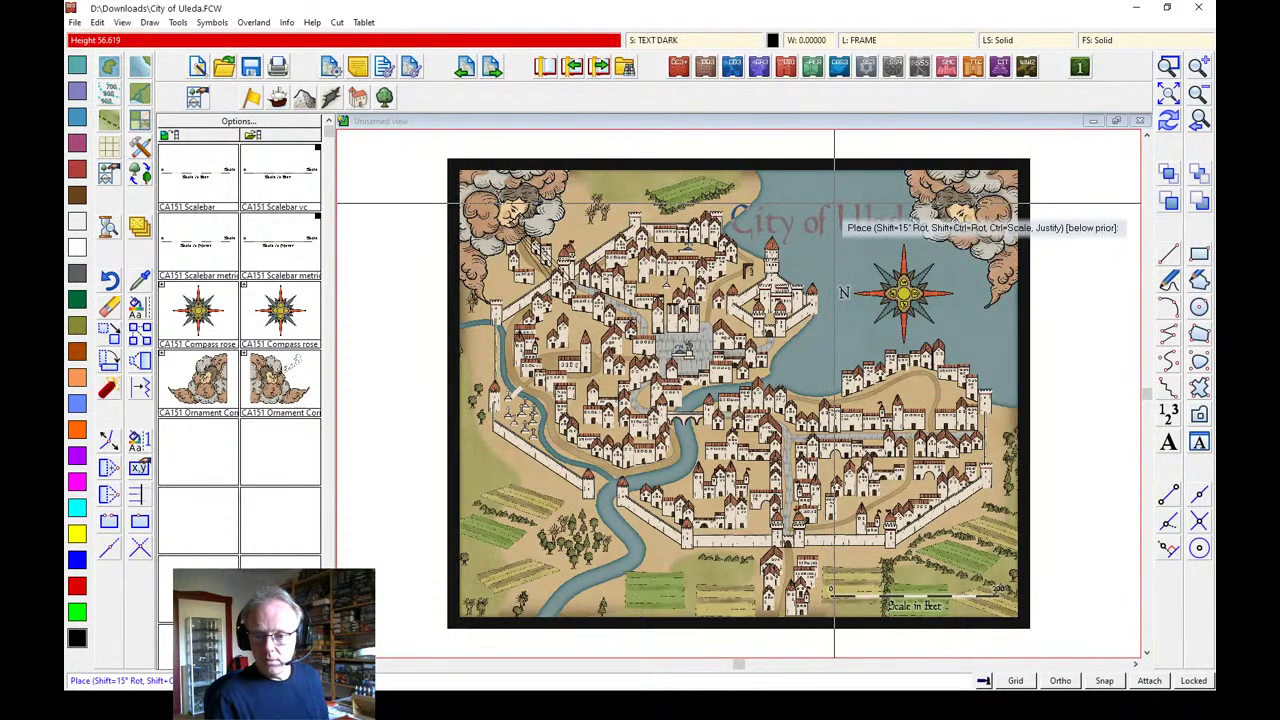
{"action": "key", "text": "ctrl"}
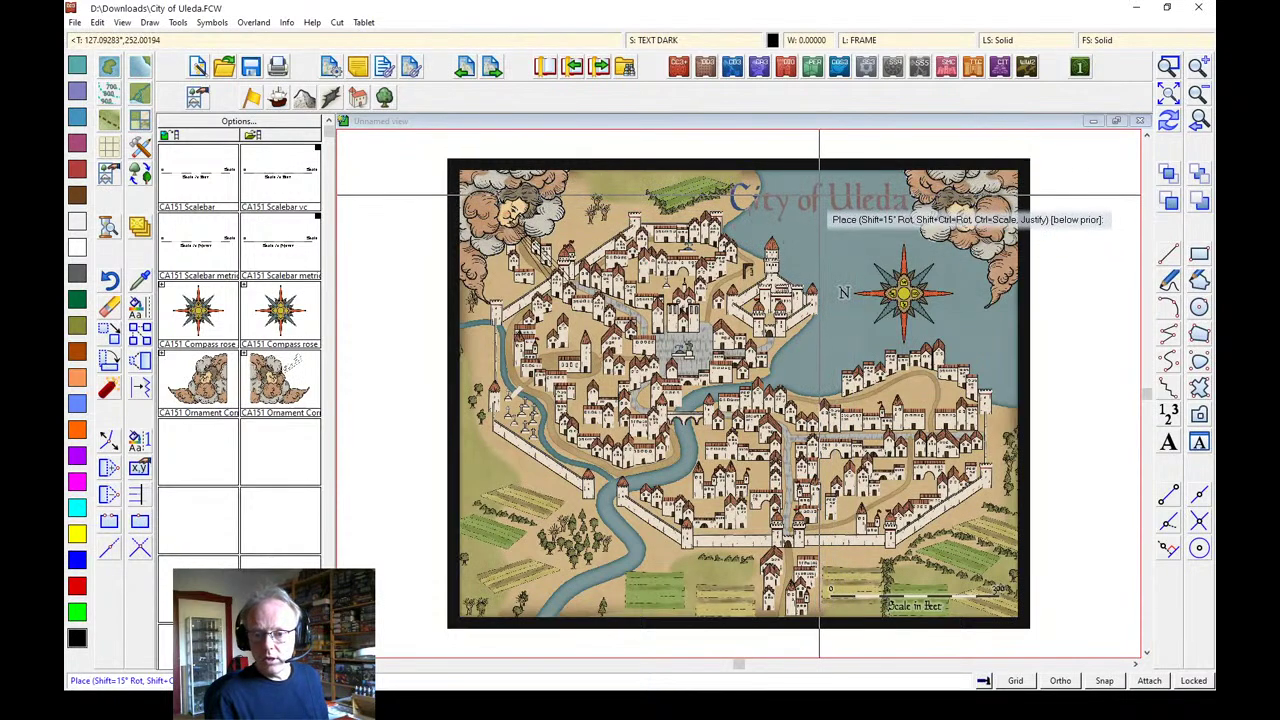
{"action": "key", "text": "ctrl"}
{"action": "left_click", "coordinate": [812, 205]}
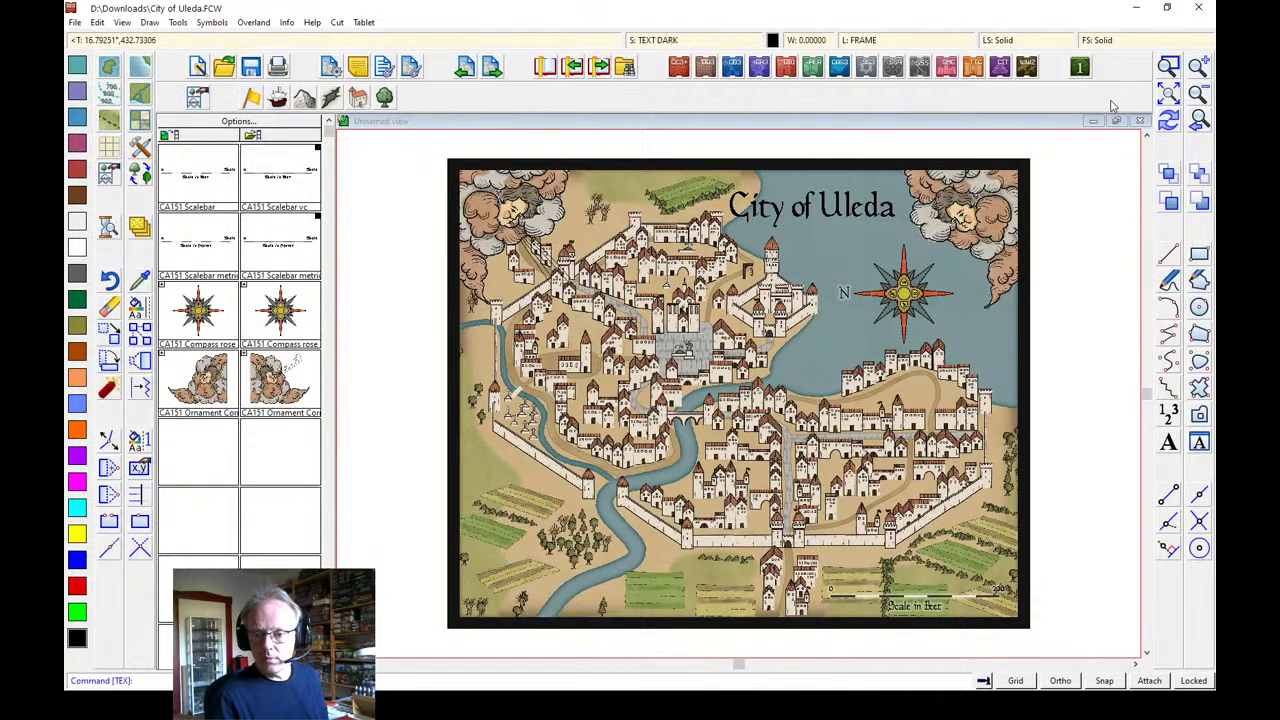
{"action": "left_click", "coordinate": [1168, 122]}
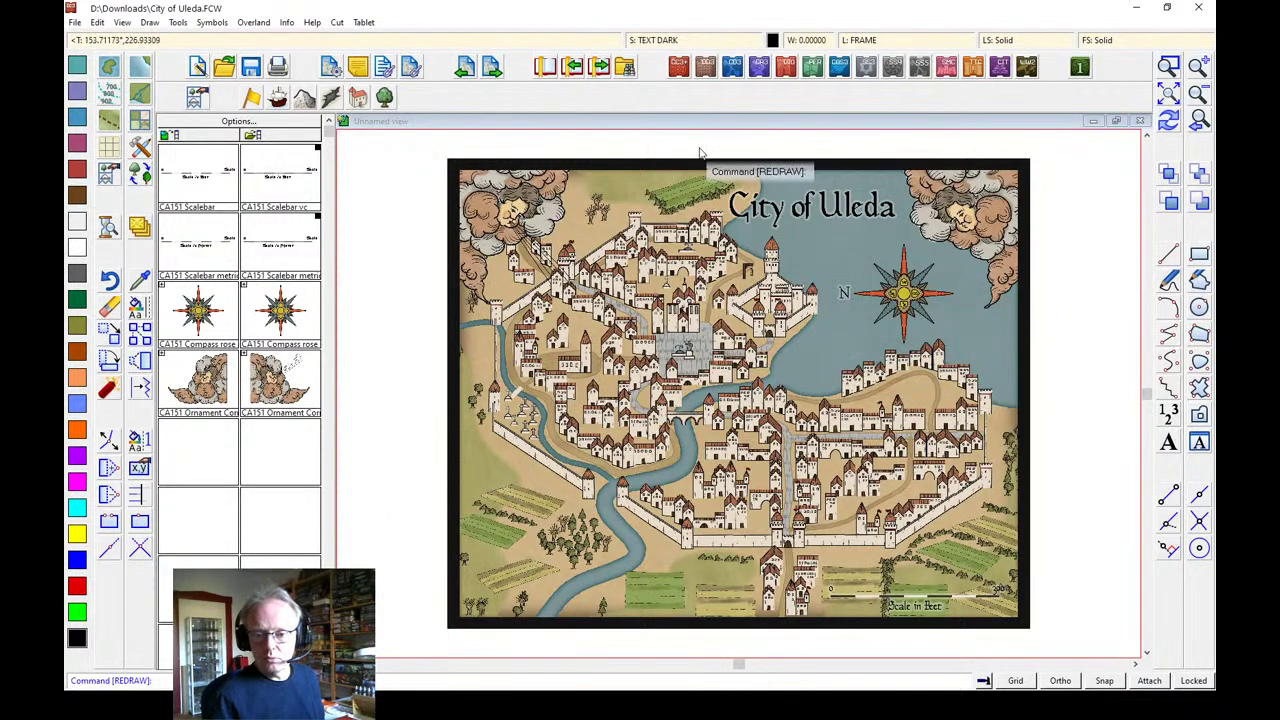
Set the current drawing color to white and make TEXT the current sheet
{"action": "left_click", "coordinate": [776, 40]}
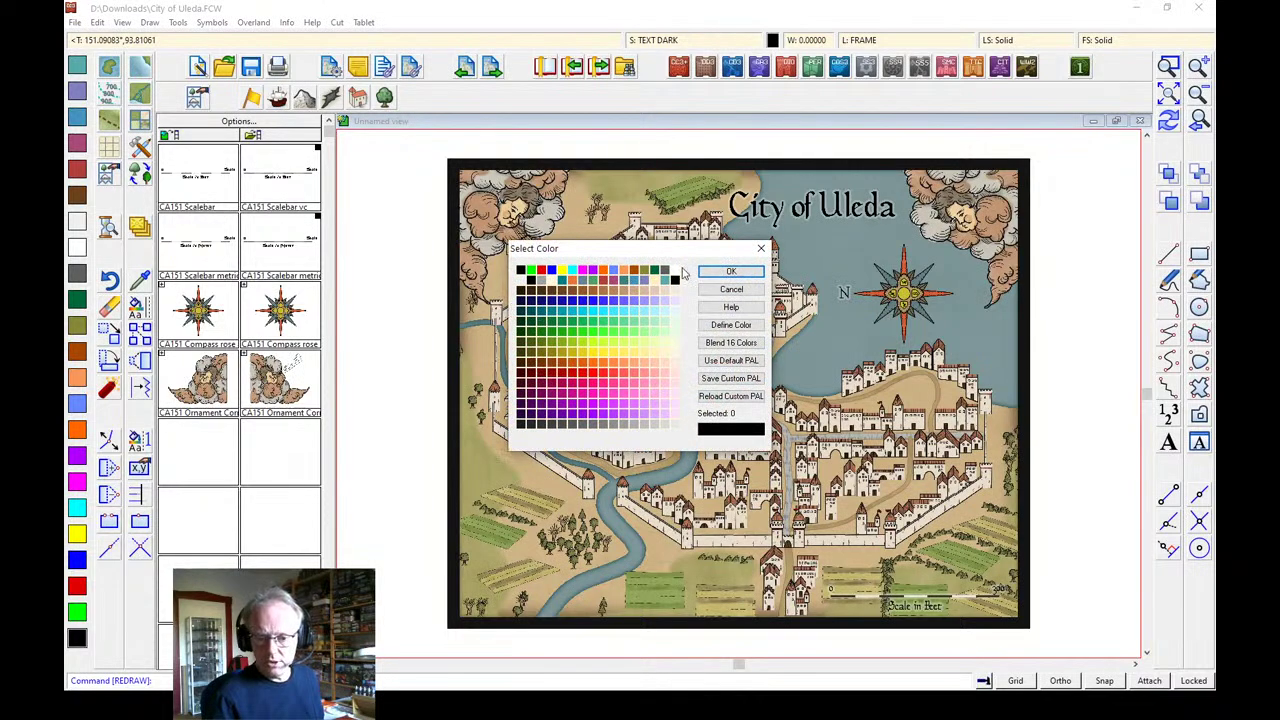
{"action": "left_click", "coordinate": [675, 279]}
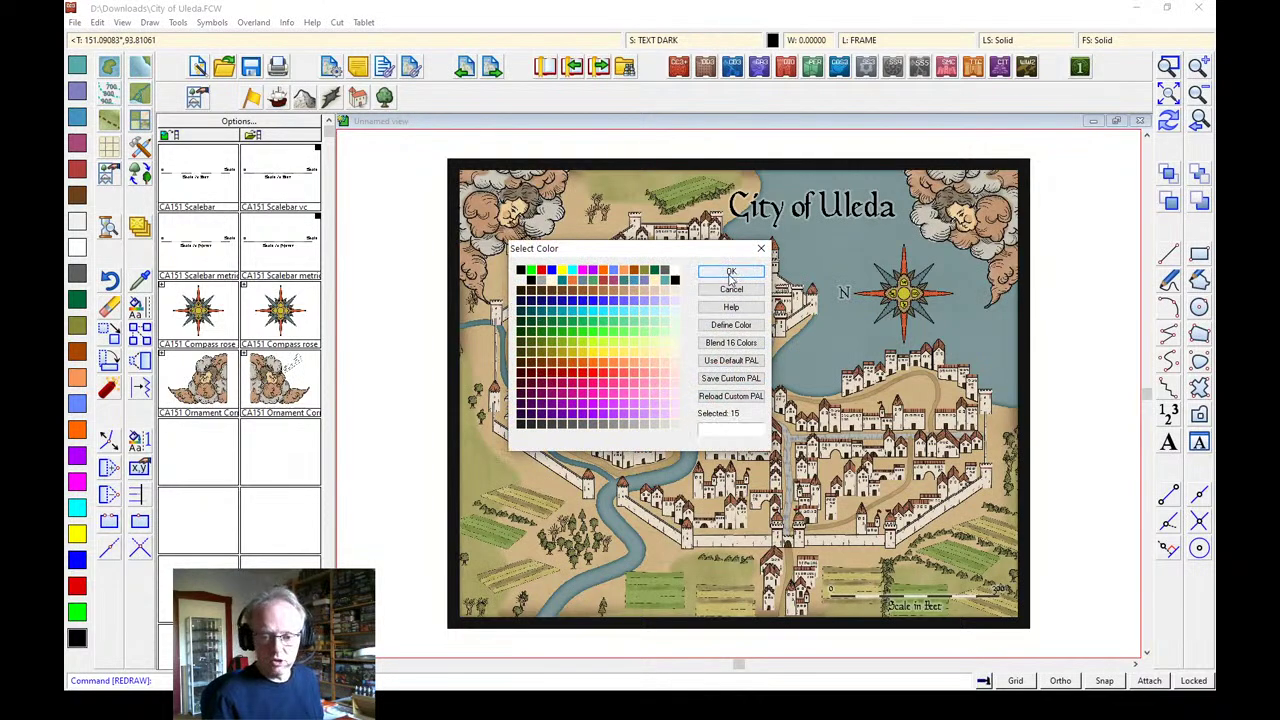
{"action": "left_click", "coordinate": [731, 274]}
{"action": "left_click", "coordinate": [655, 40]}
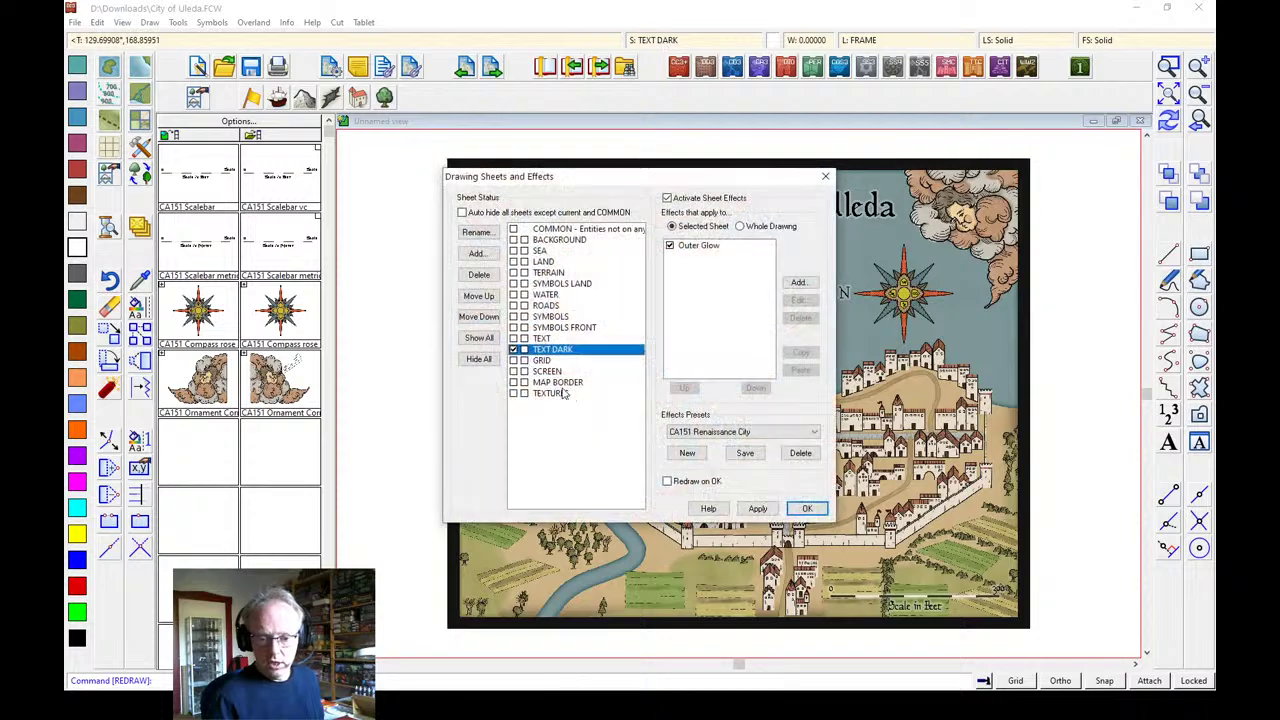
{"action": "left_click", "coordinate": [513, 339]}
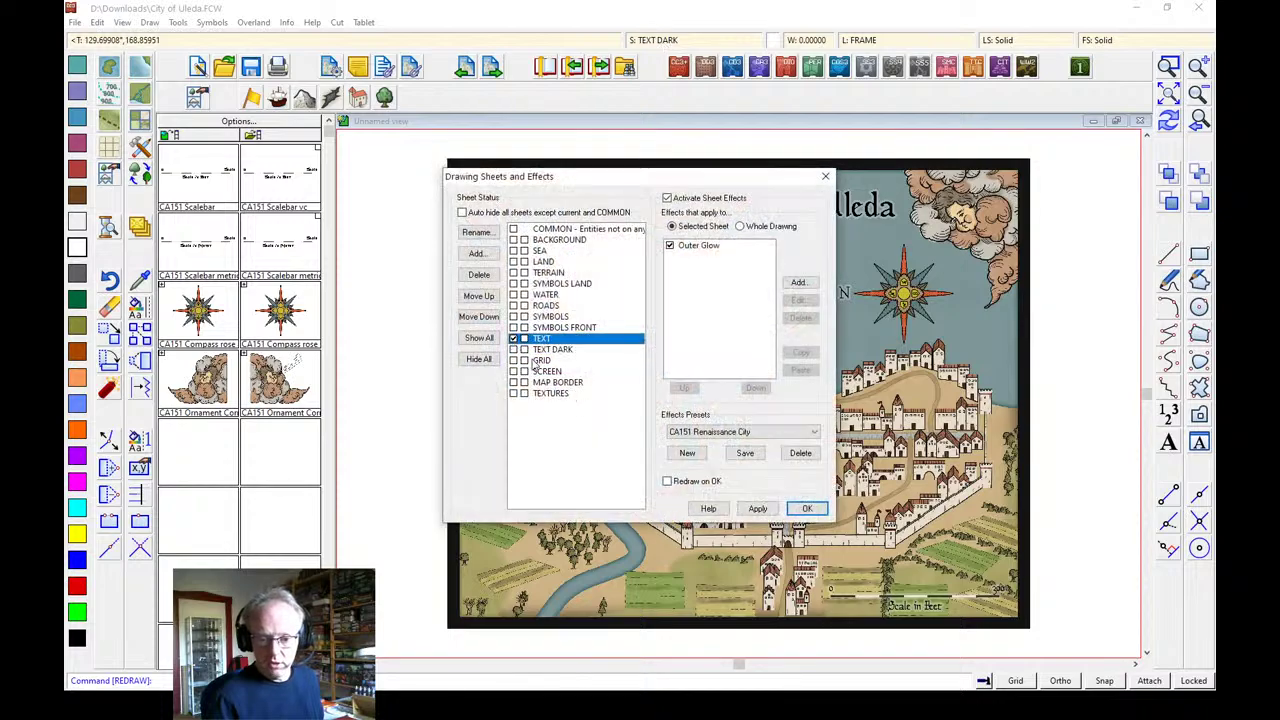
{"action": "left_click", "coordinate": [806, 508]}
Place the label "Castle Uleda" over the water beside the castle tower and redraw the map
{"action": "left_click", "coordinate": [1168, 442]}
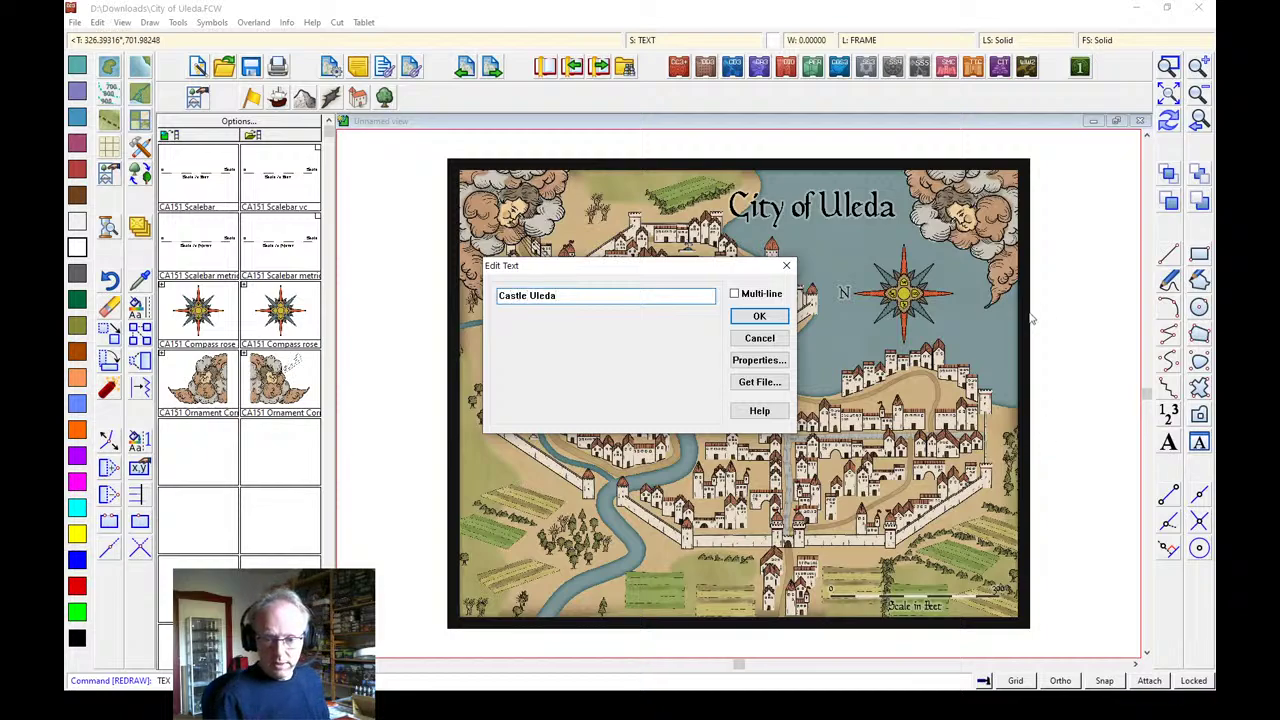
{"action": "type", "text": "Castle Uleda"}
{"action": "left_click", "coordinate": [759, 318]}
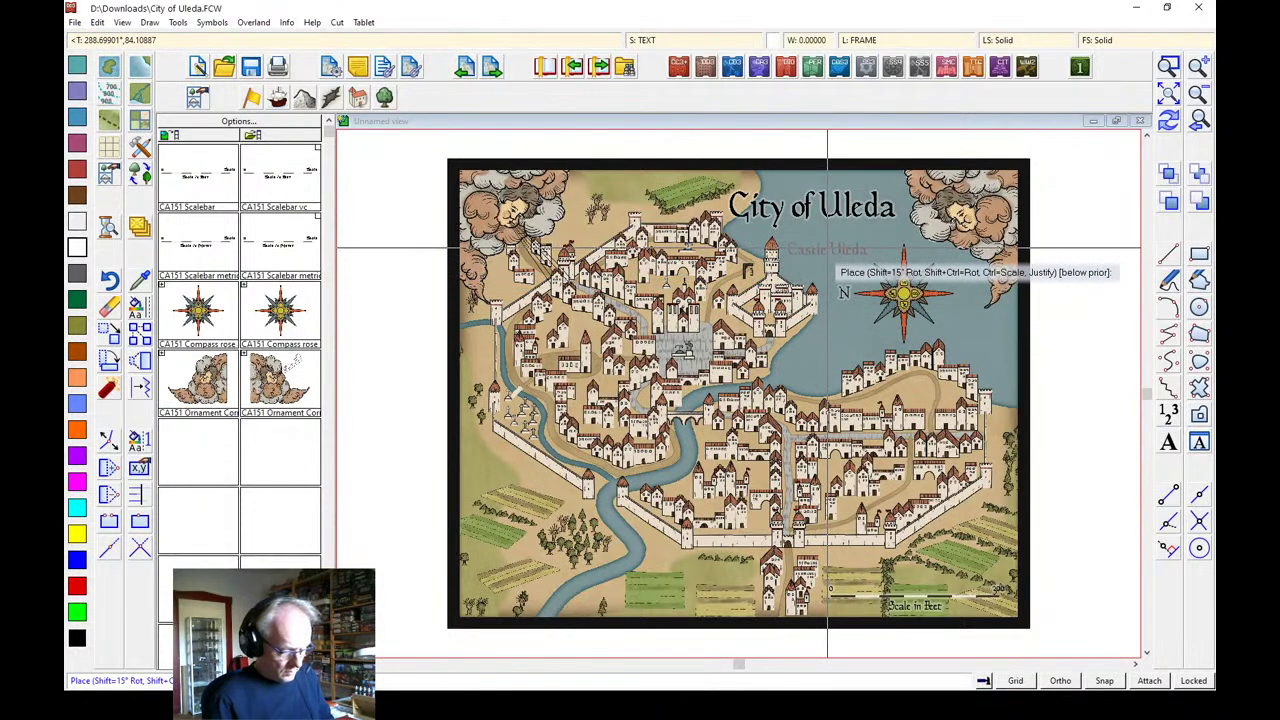
{"action": "left_click", "coordinate": [788, 271]}
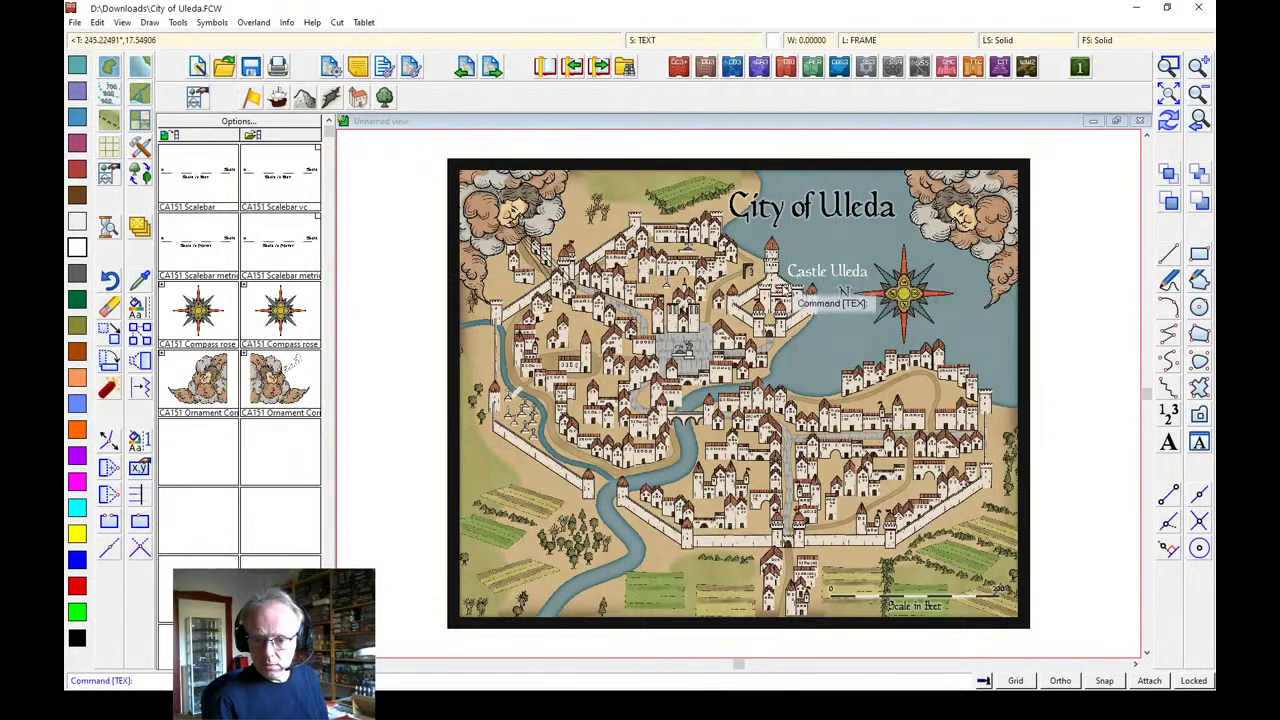
{"action": "left_click", "coordinate": [1168, 120]}
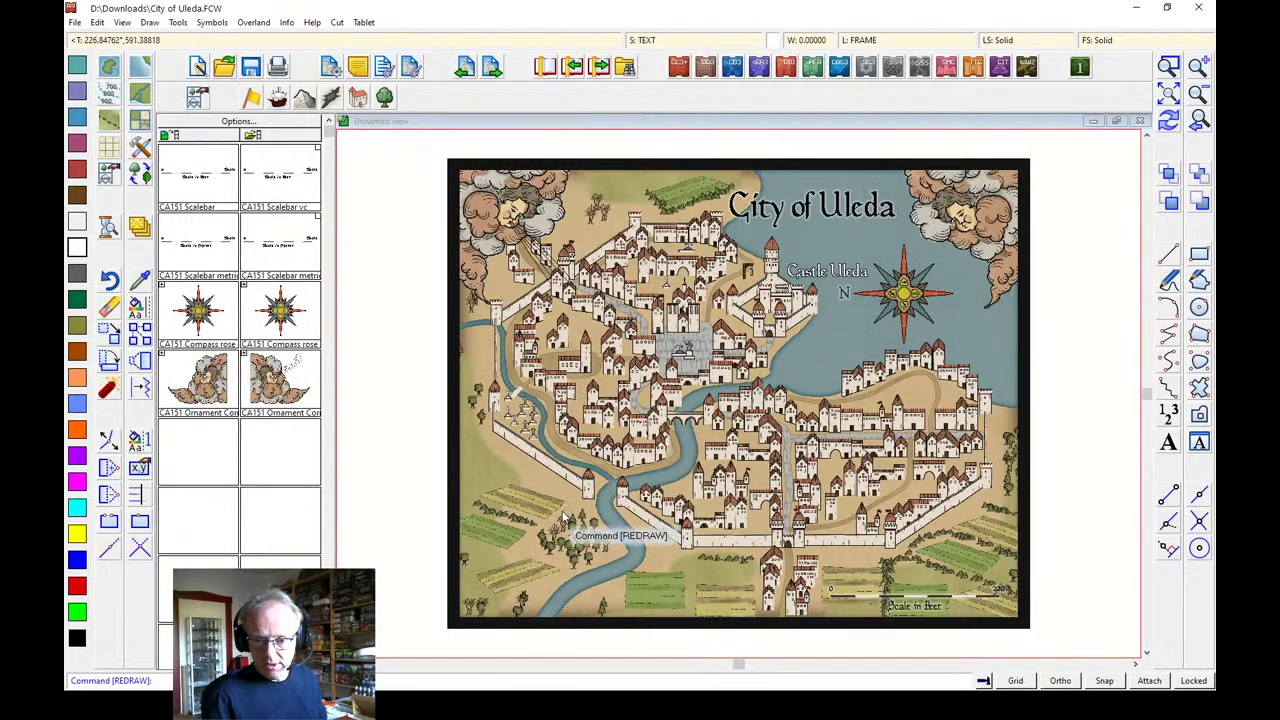
Place the label "River Ulan" rotated along the river bend inside the city walls and redraw the map
{"action": "left_click", "coordinate": [1168, 445]}
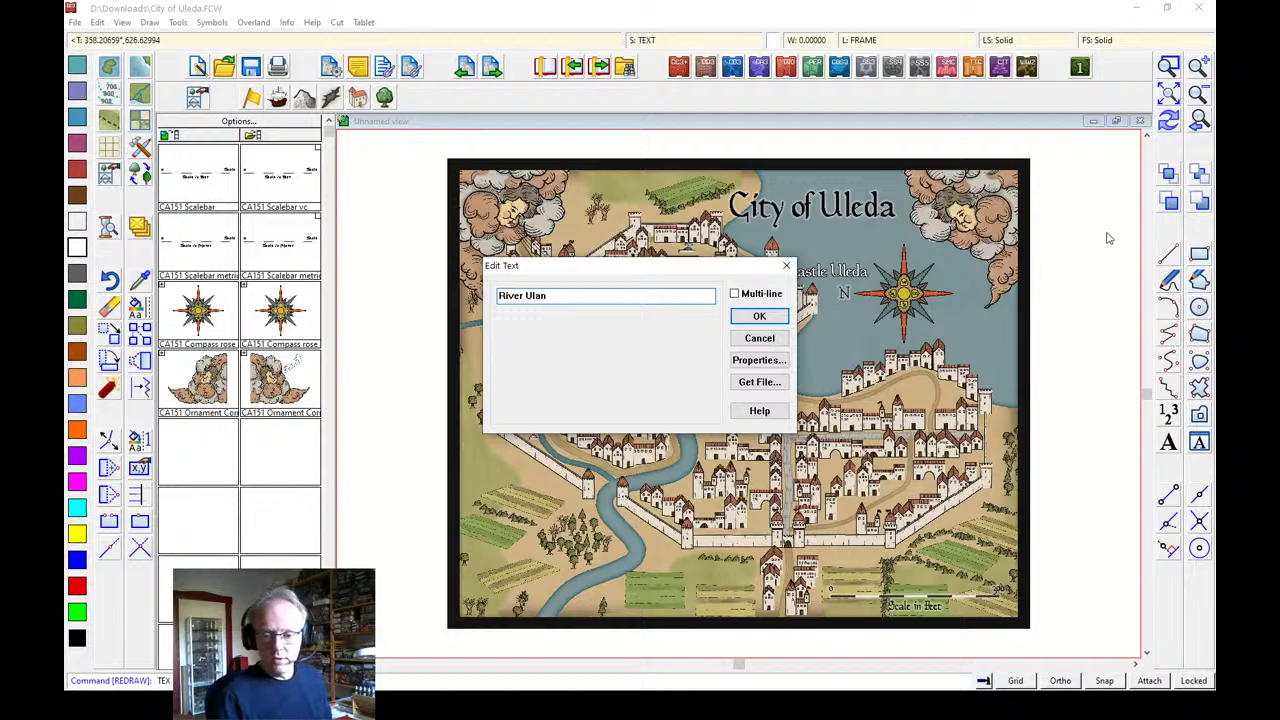
{"action": "left_click", "coordinate": [745, 318]}
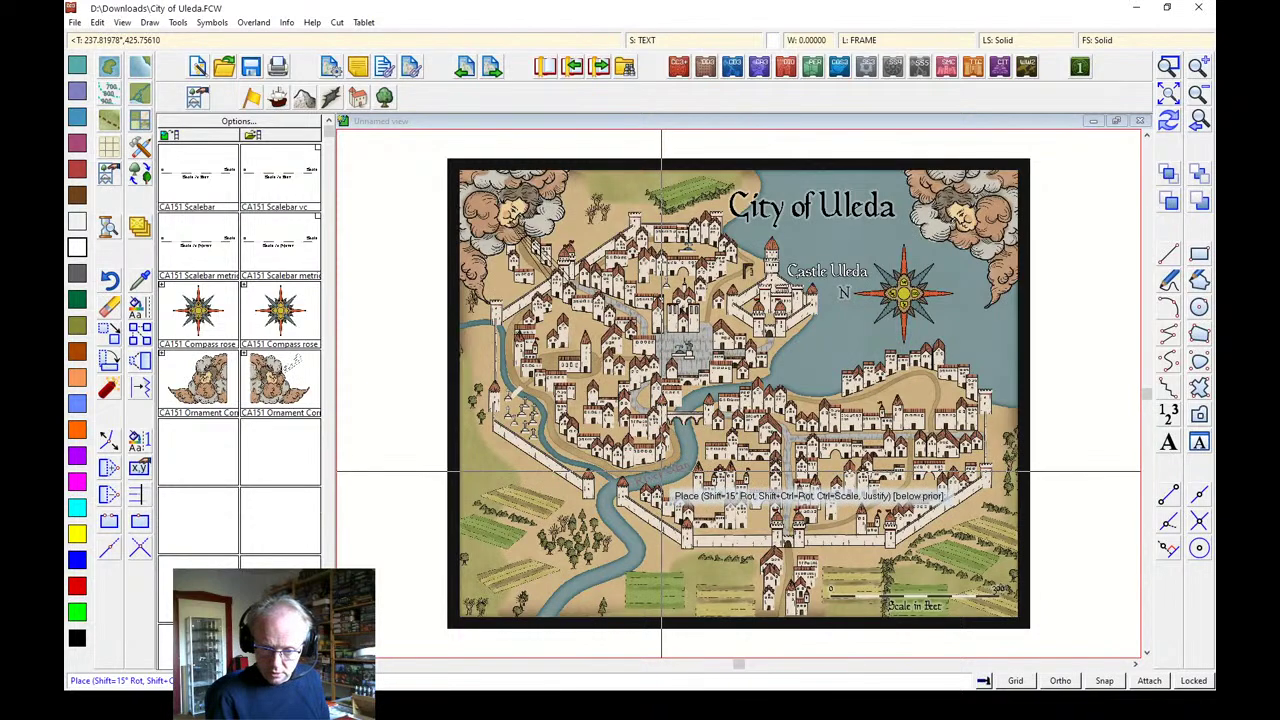
{"action": "left_click", "coordinate": [661, 472]}
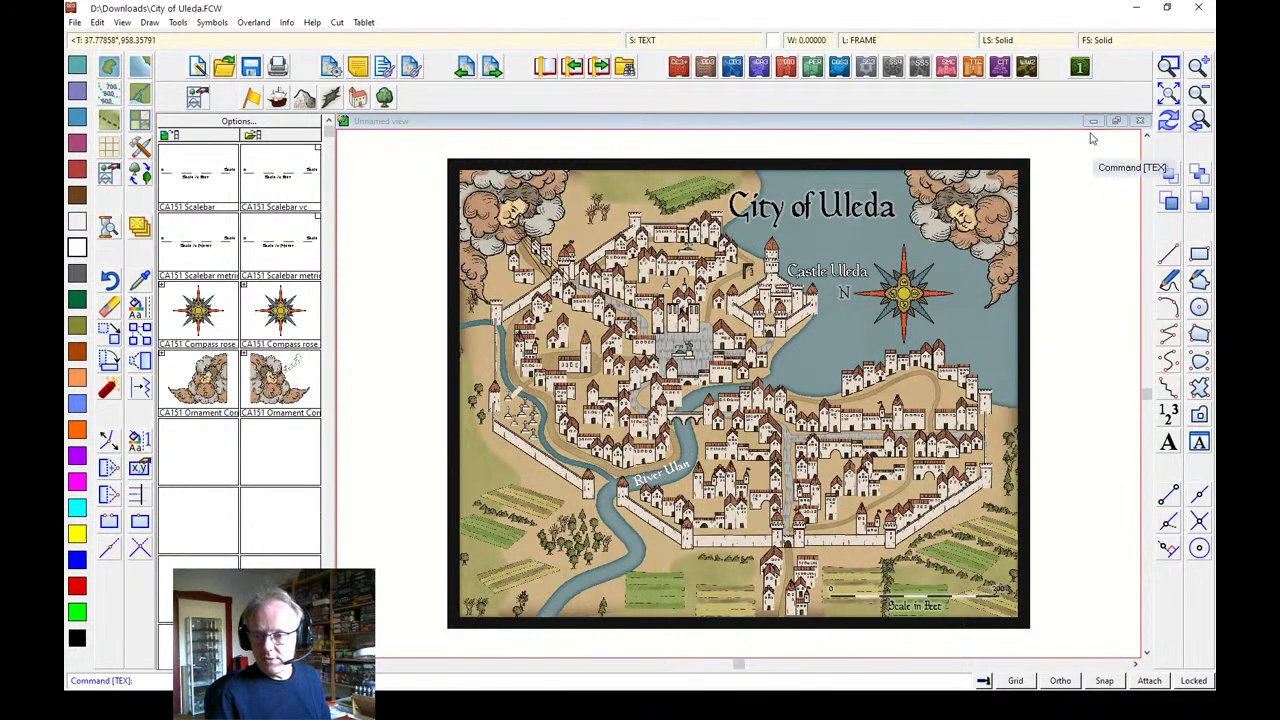
{"action": "left_click", "coordinate": [1170, 126]}
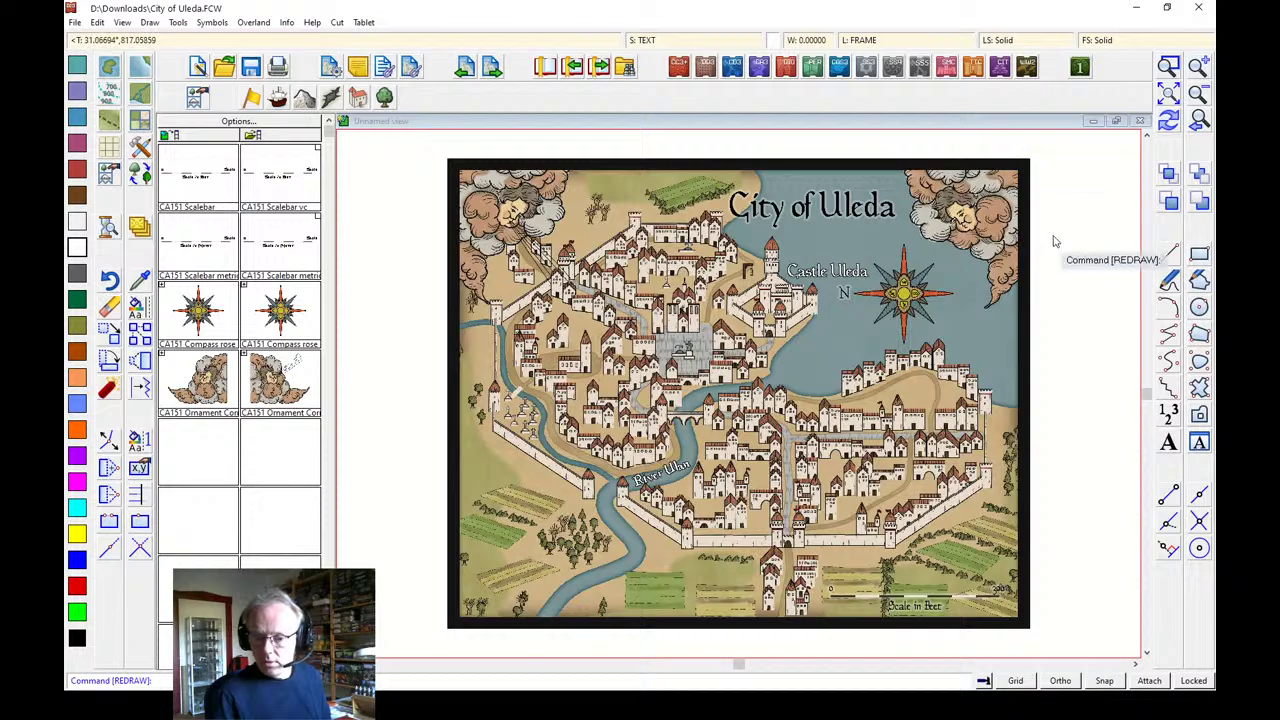
Place the three-line label "The Old Bridge" over the river bridge near the city centre and redraw the map
{"action": "left_click", "coordinate": [1169, 444]}
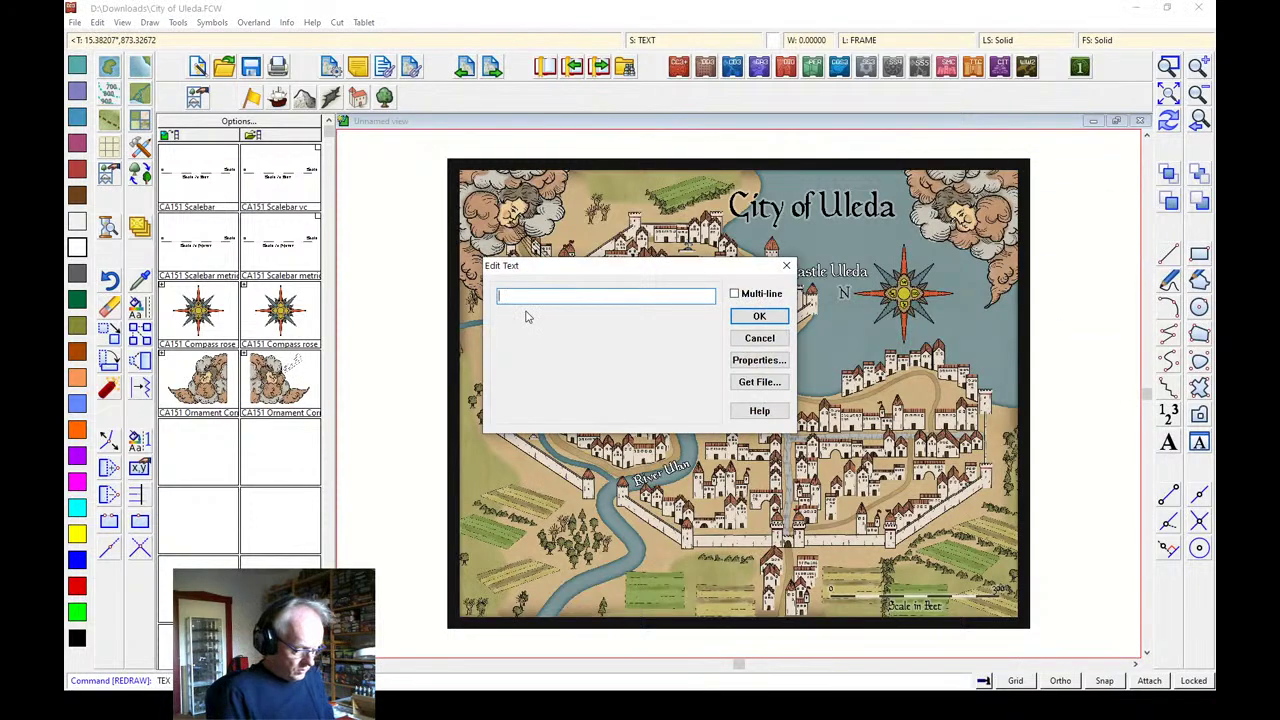
{"action": "left_click", "coordinate": [740, 292]}
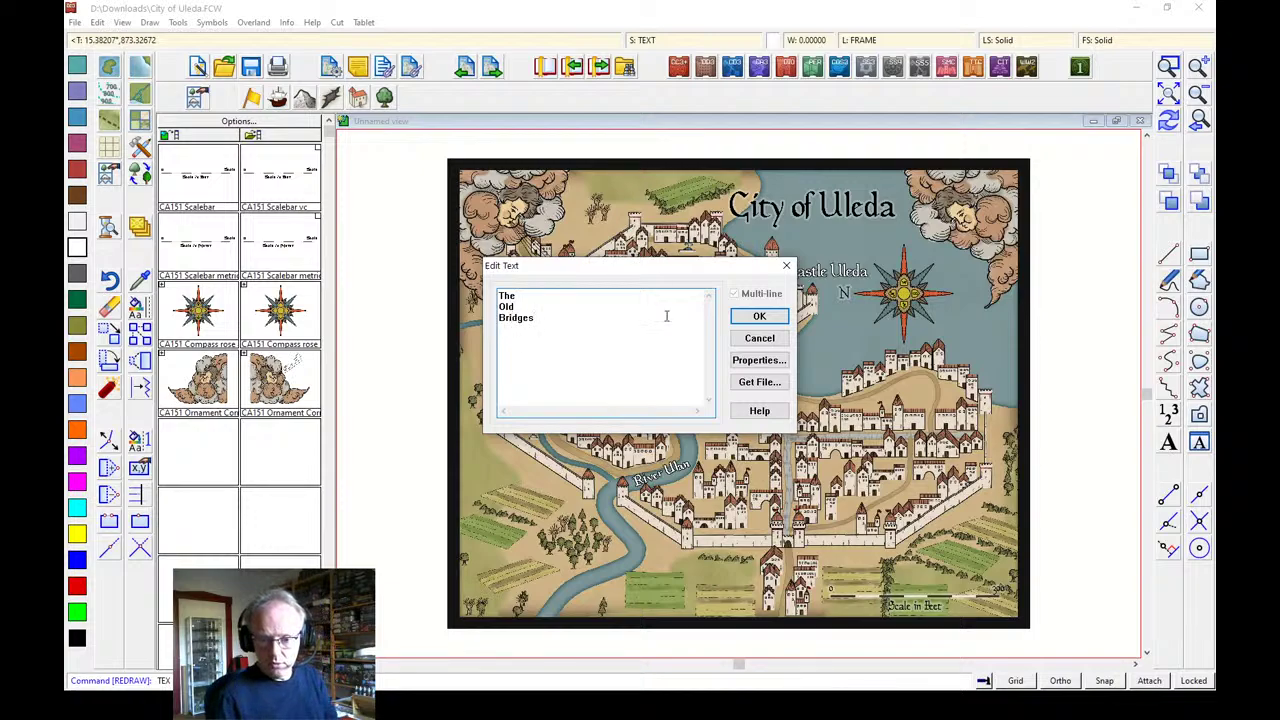
{"action": "left_click", "coordinate": [757, 318]}
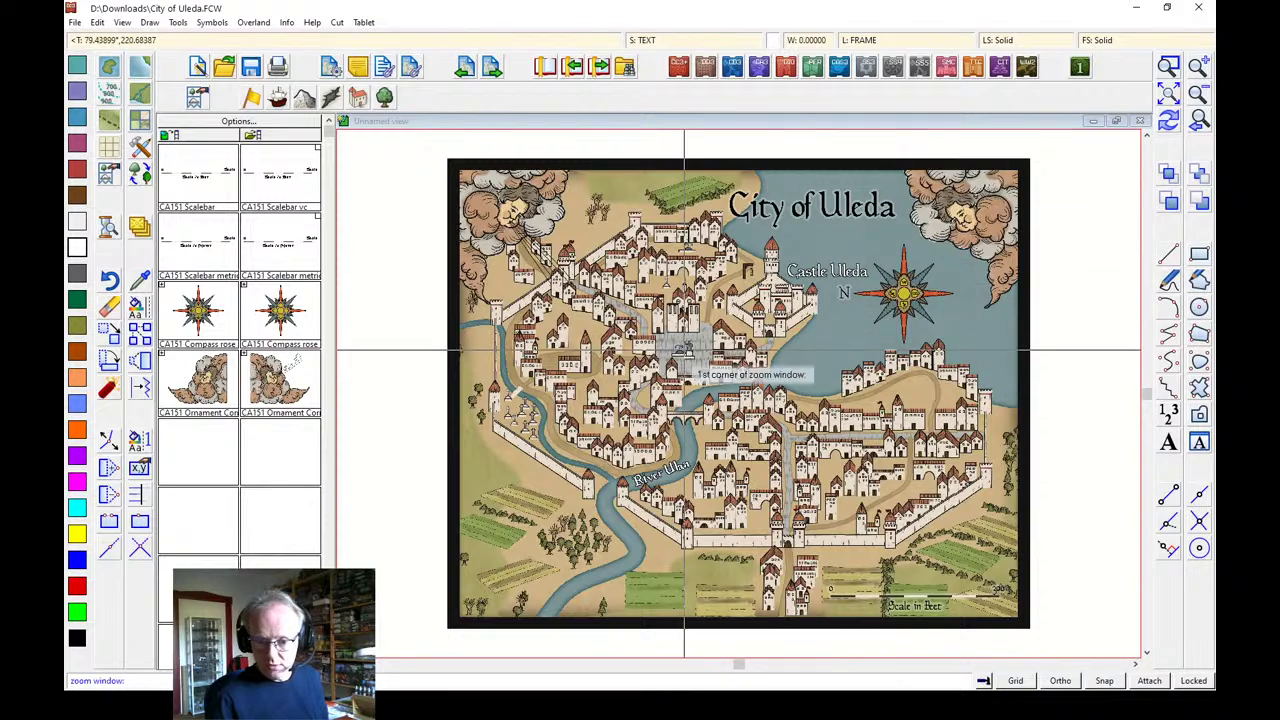
{"action": "scroll", "coordinate": [690, 420], "scroll_direction": "up", "scroll_amount": 3}
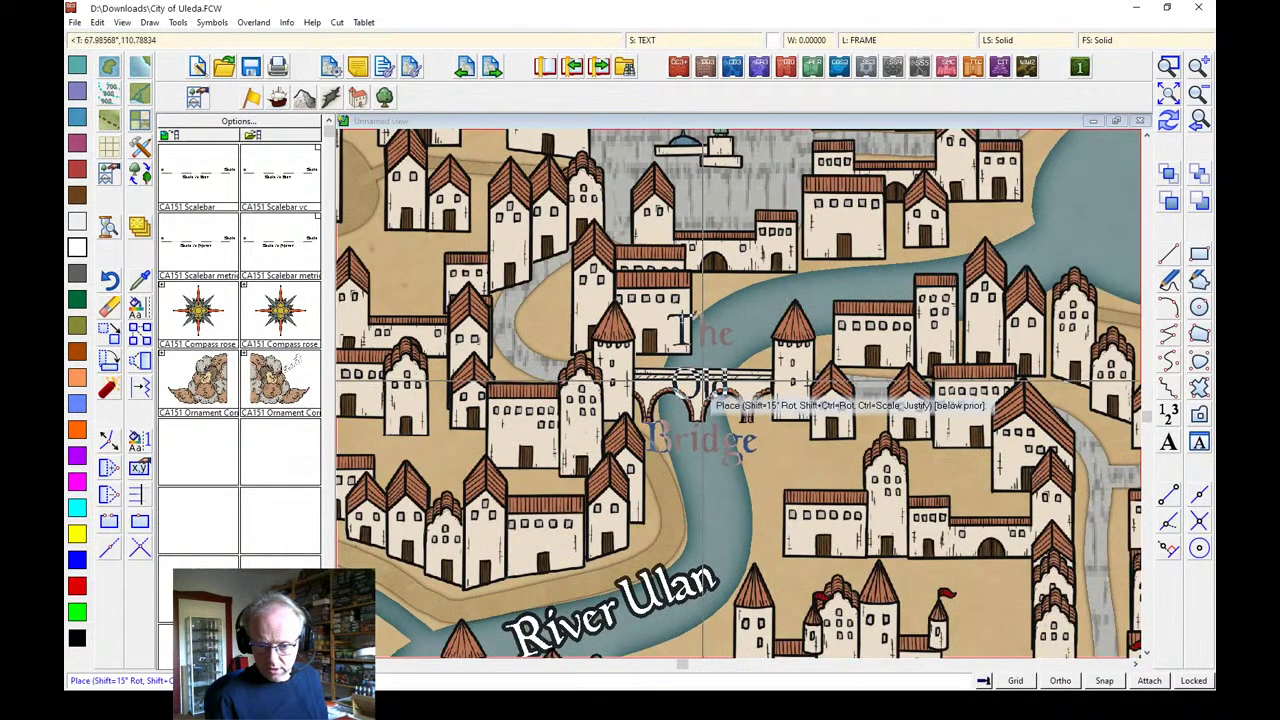
{"action": "left_click", "coordinate": [704, 390]}
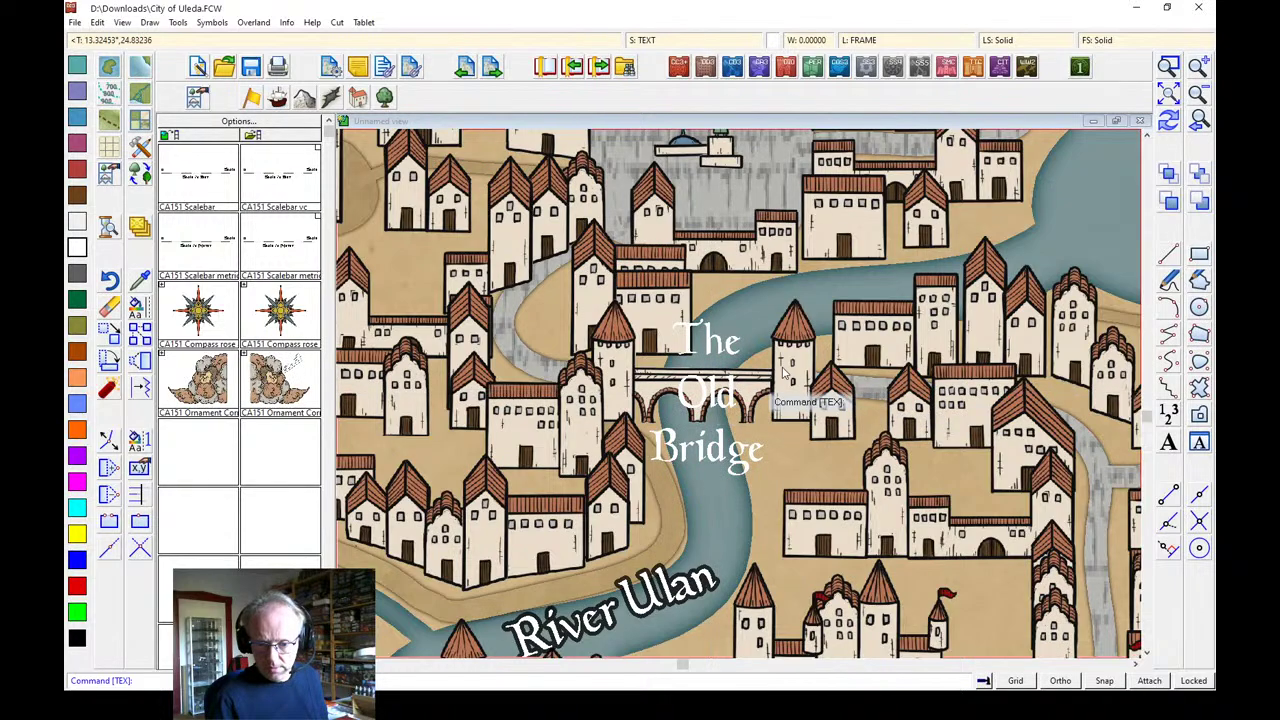
{"action": "left_click", "coordinate": [1169, 121]}
{"action": "left_click", "coordinate": [1199, 121]}
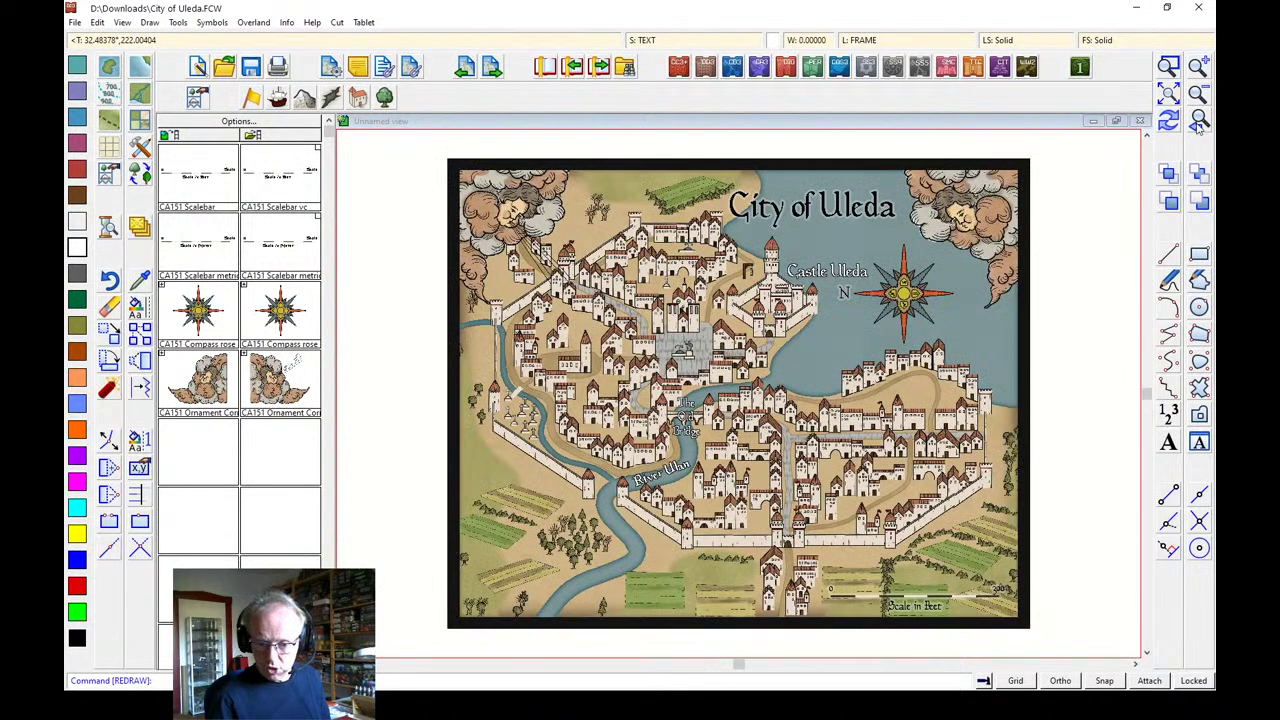
Place the label "King's Square" over the paved square in the city centre and redraw the map
{"action": "left_click", "coordinate": [1169, 445]}
{"action": "type", "text": "Kin"}
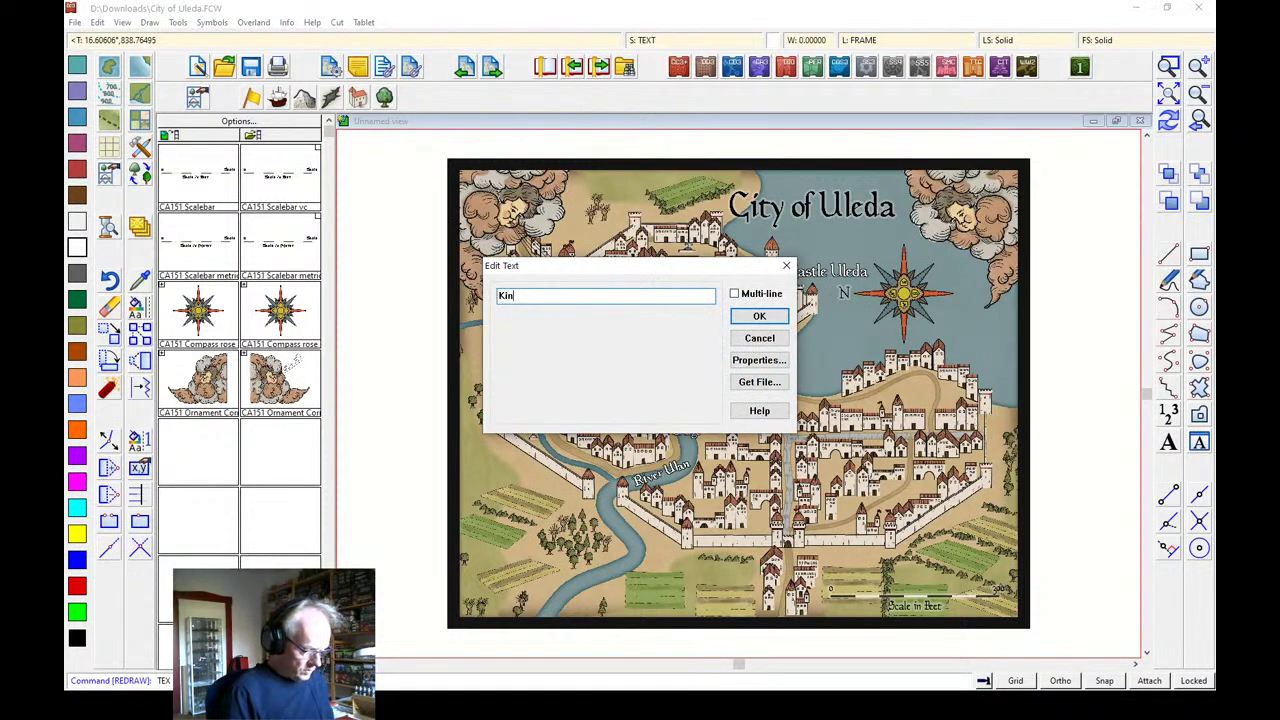
{"action": "type", "text": "g's "}
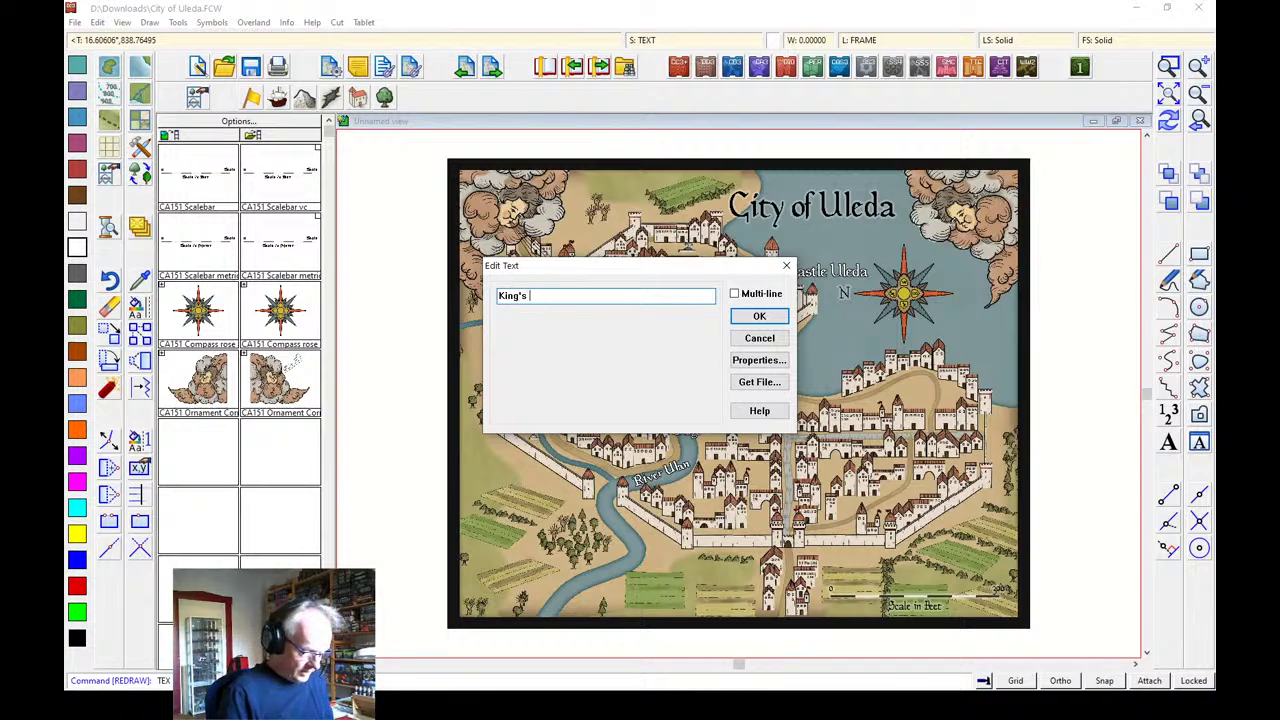
{"action": "type", "text": "Sq"}
{"action": "key", "text": "BackSpace"}
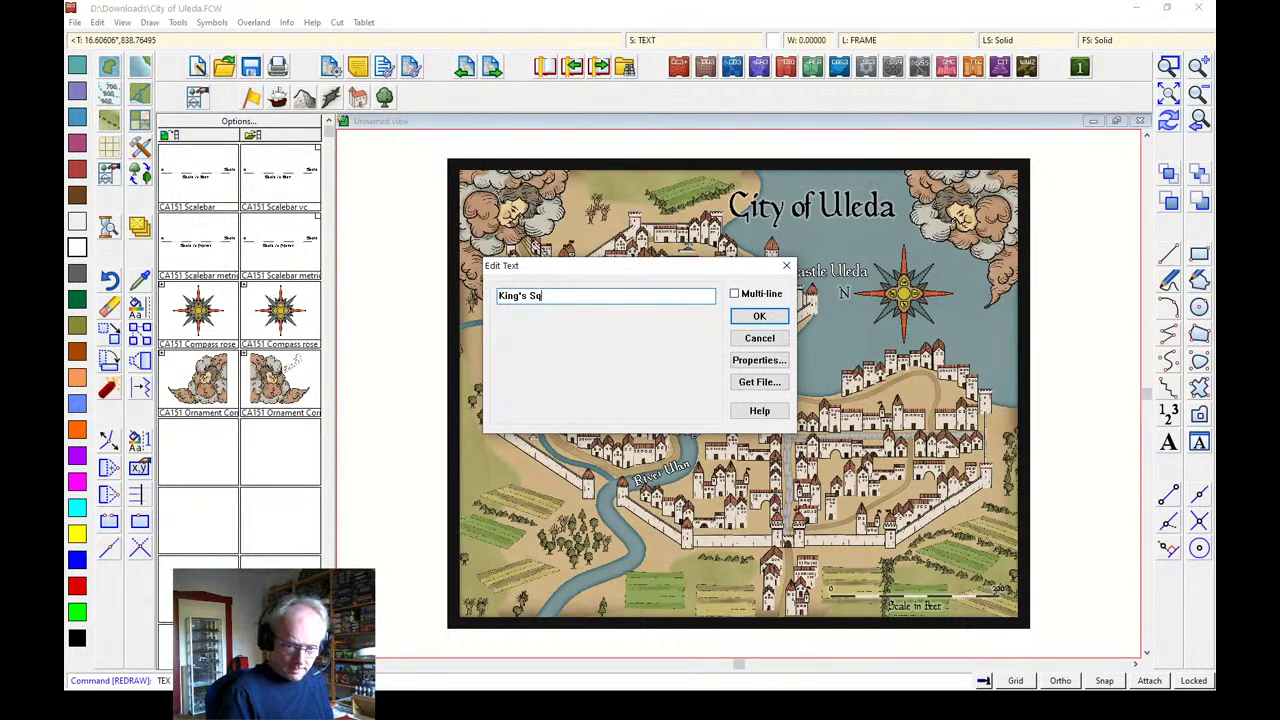
{"action": "type", "text": "quae"}
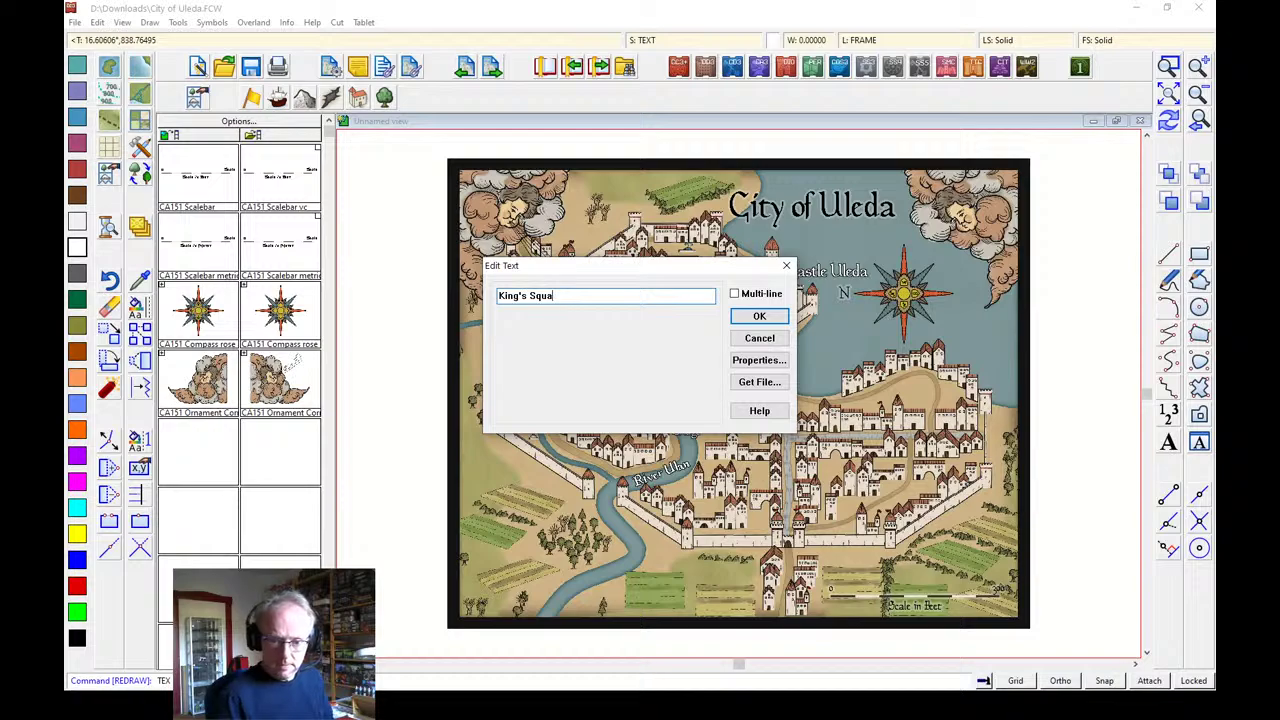
{"action": "left_click", "coordinate": [775, 315]}
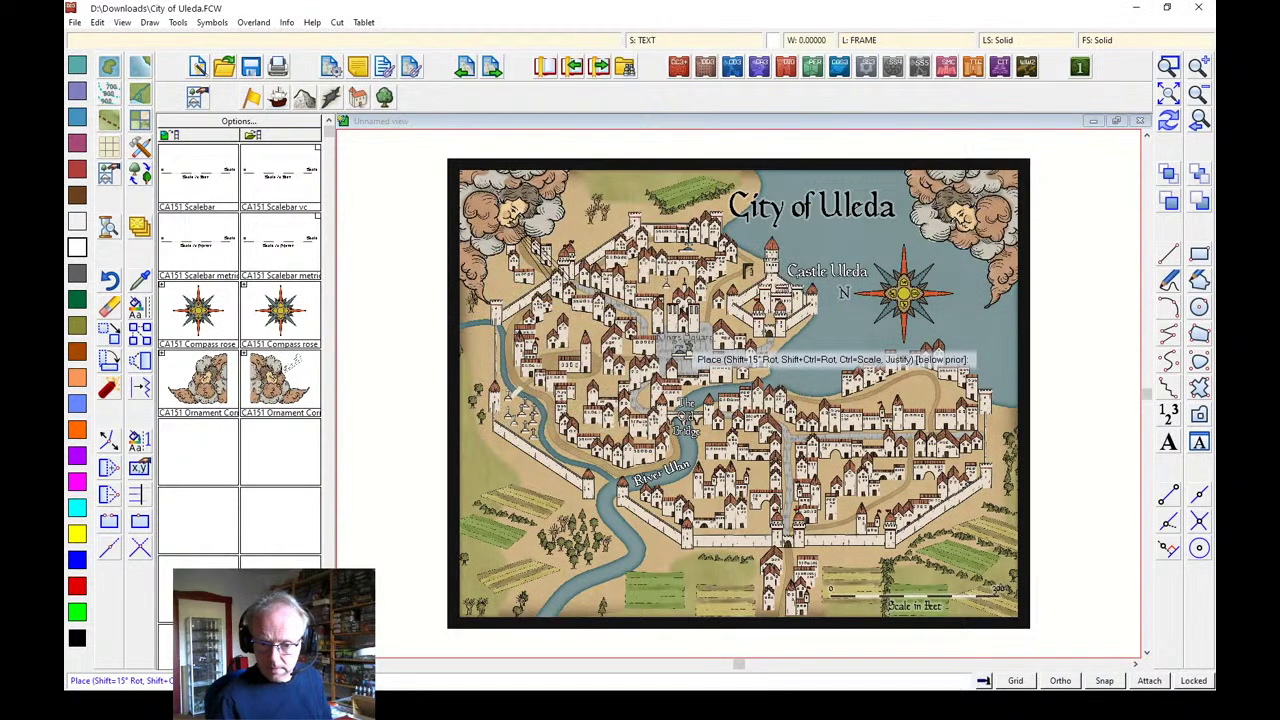
{"action": "left_click", "coordinate": [687, 341]}
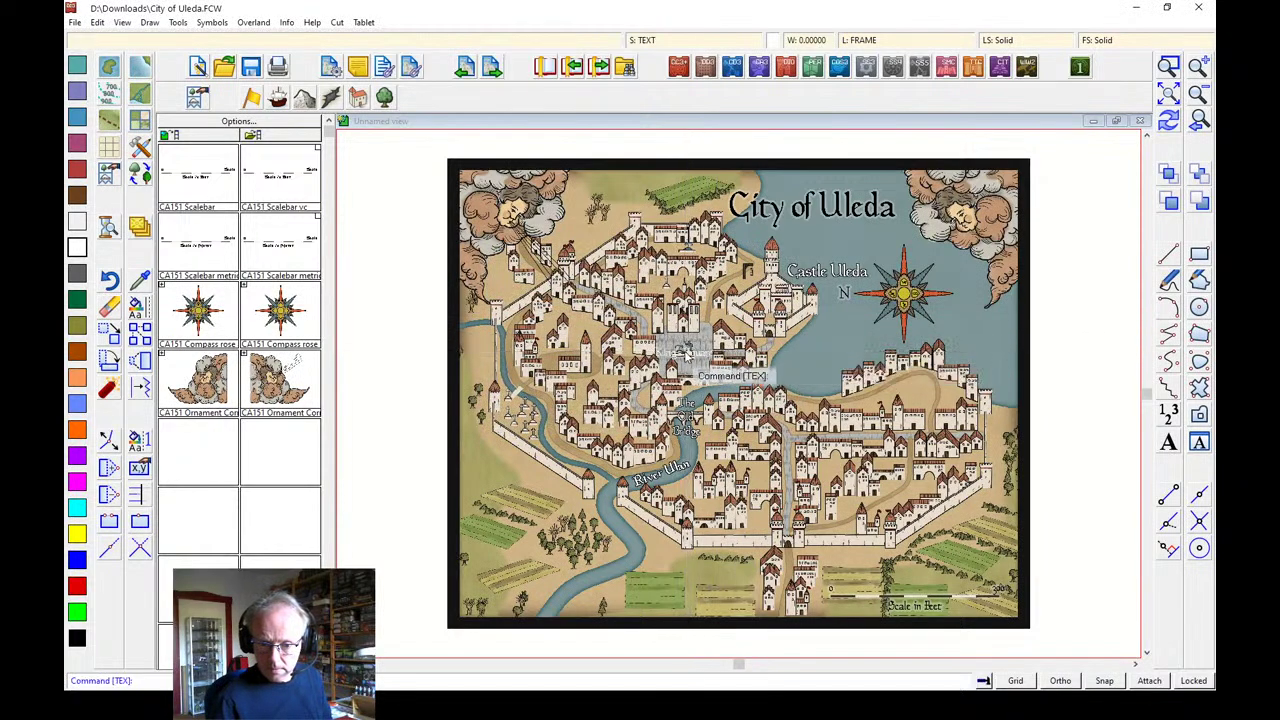
{"action": "left_click", "coordinate": [1167, 120]}
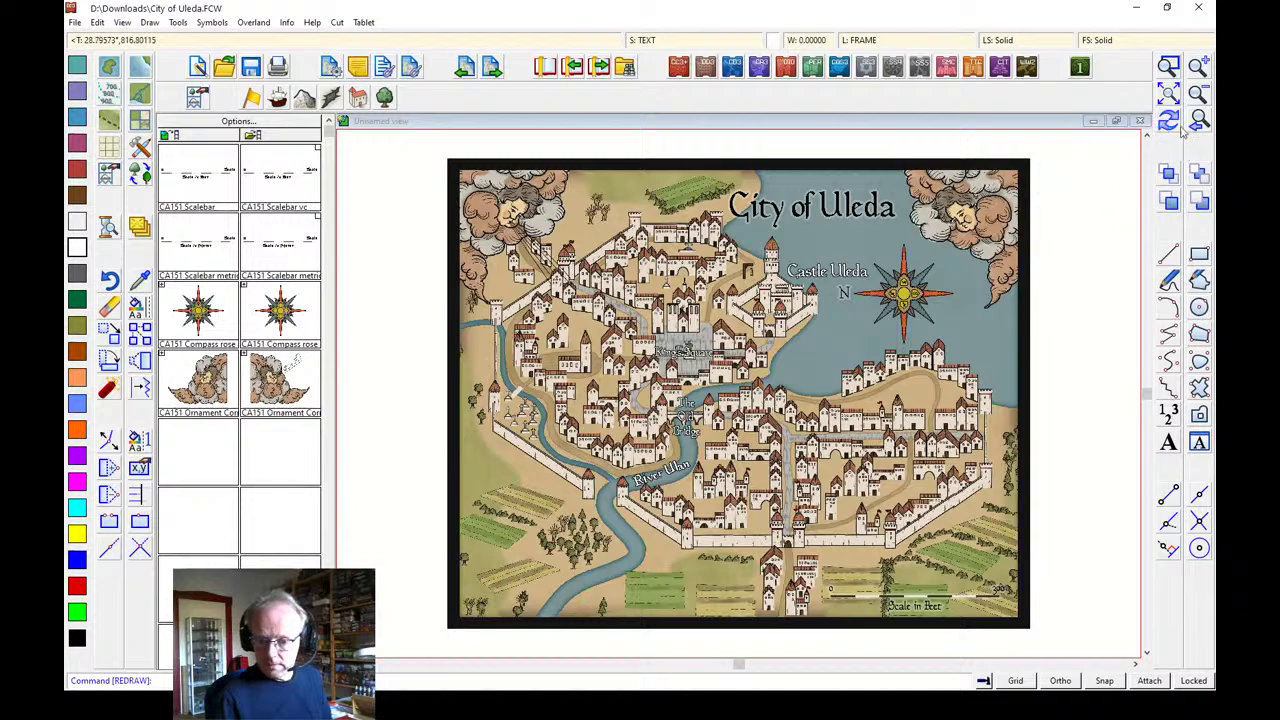
Place the two-line label "Fishermen's Quarter" among the houses along the eastern shore and redraw the map
{"action": "left_click", "coordinate": [1168, 442]}
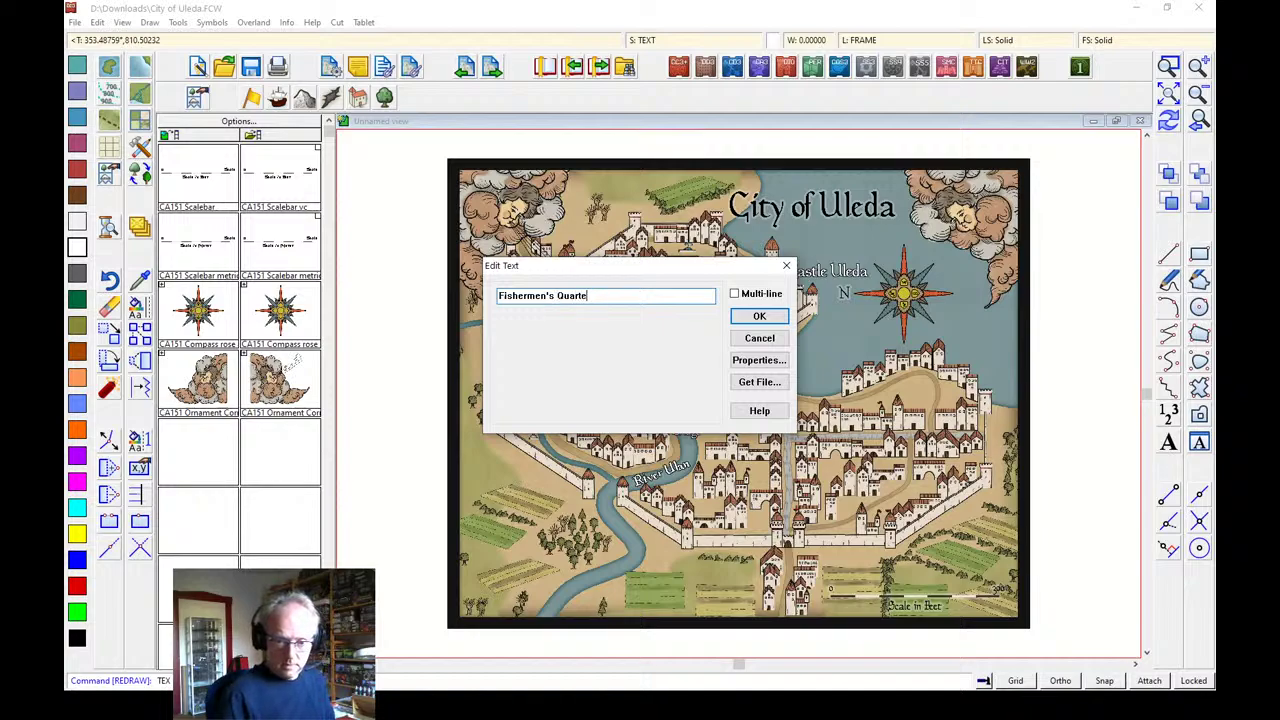
{"action": "left_click", "coordinate": [736, 293]}
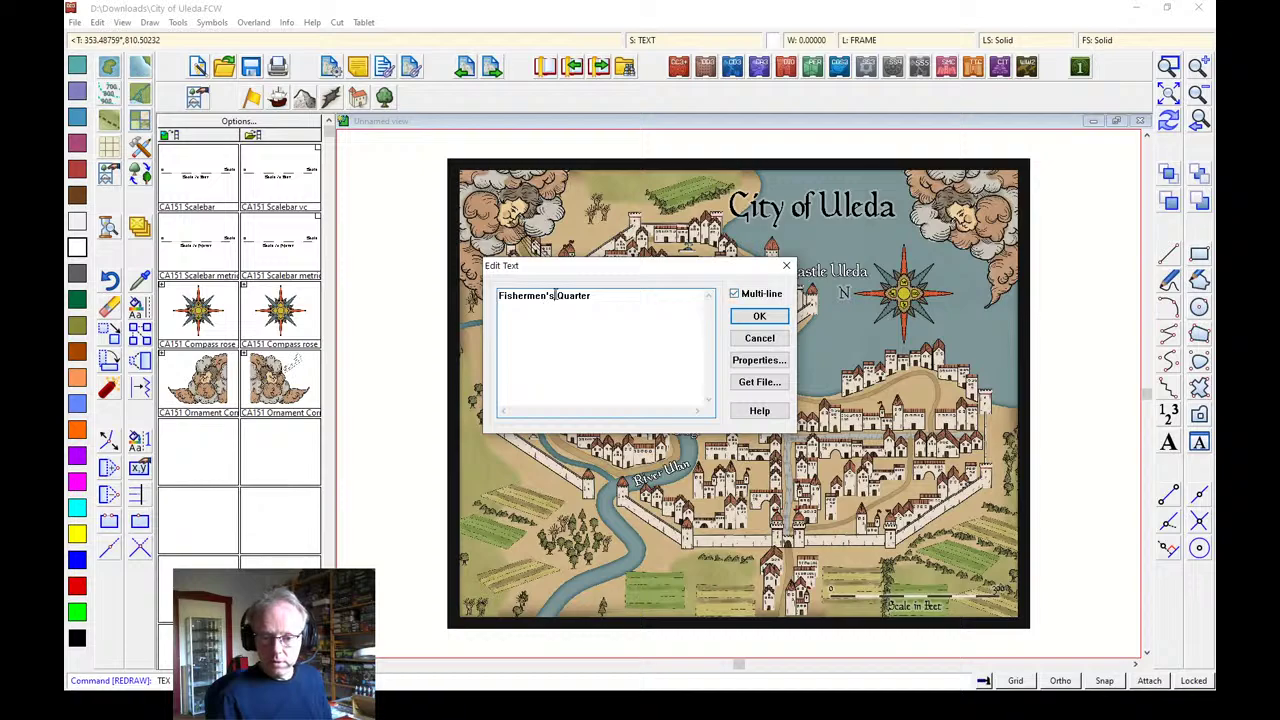
{"action": "key", "text": "Return"}
{"action": "left_click", "coordinate": [759, 316]}
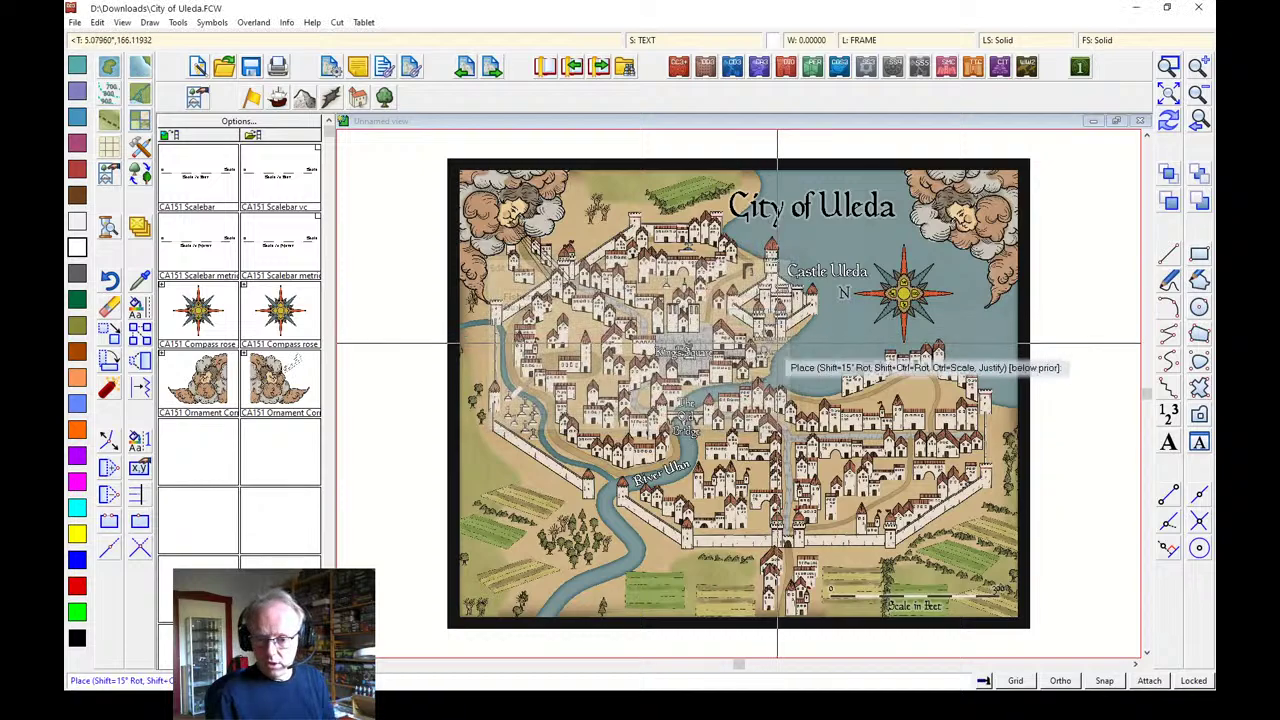
{"action": "left_click", "coordinate": [914, 390]}
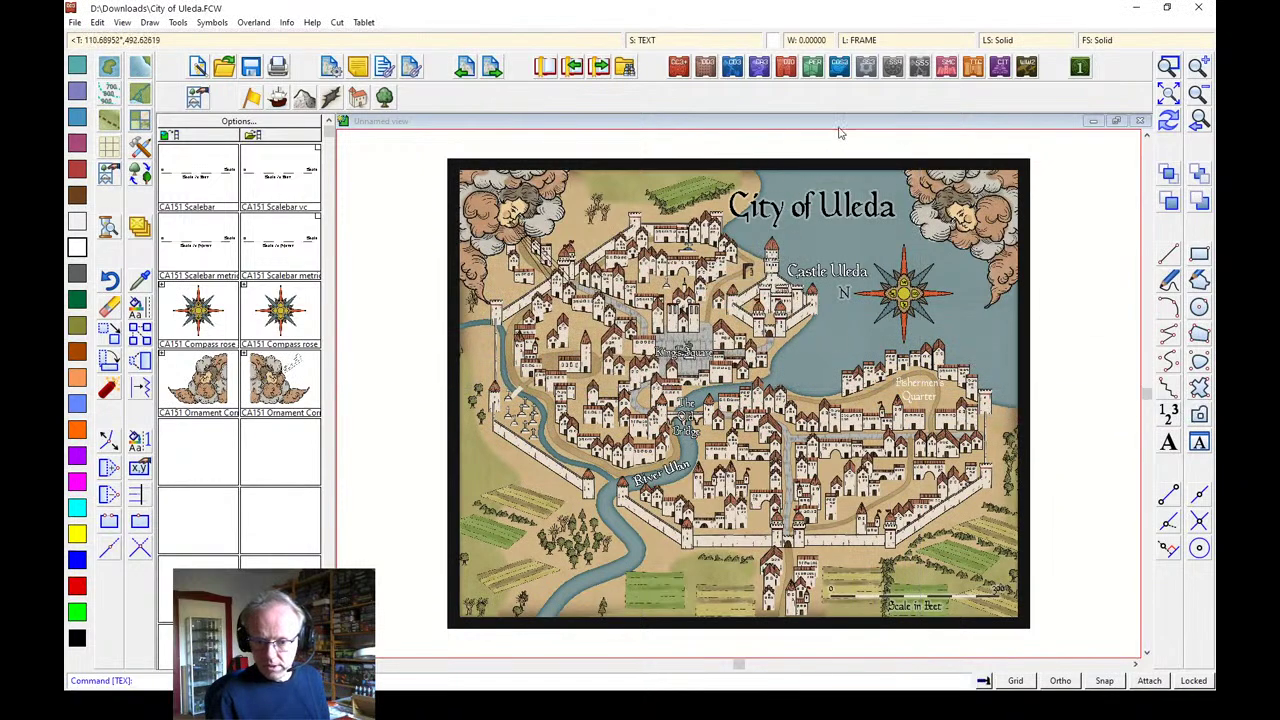
{"action": "left_click", "coordinate": [1170, 121]}
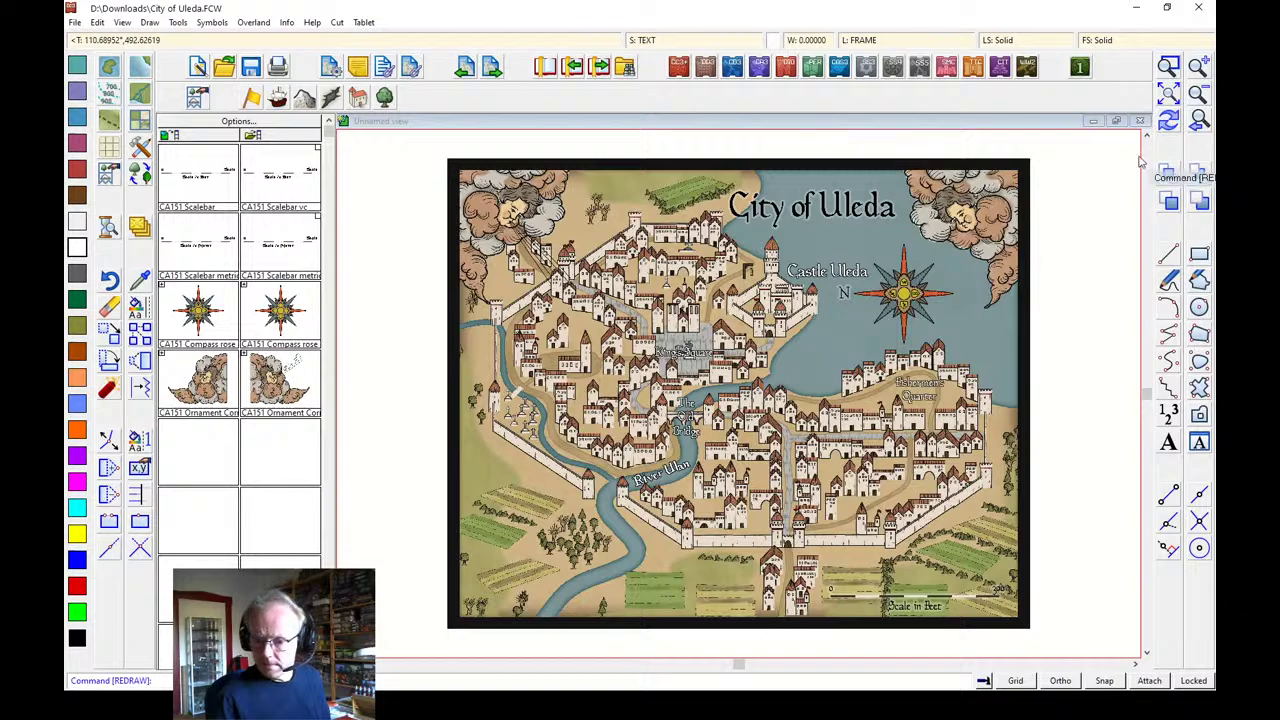
Place the two-line label "Merchants' Quarter" among the houses inside the southeastern city wall and redraw the map
{"action": "left_click", "coordinate": [1167, 444]}
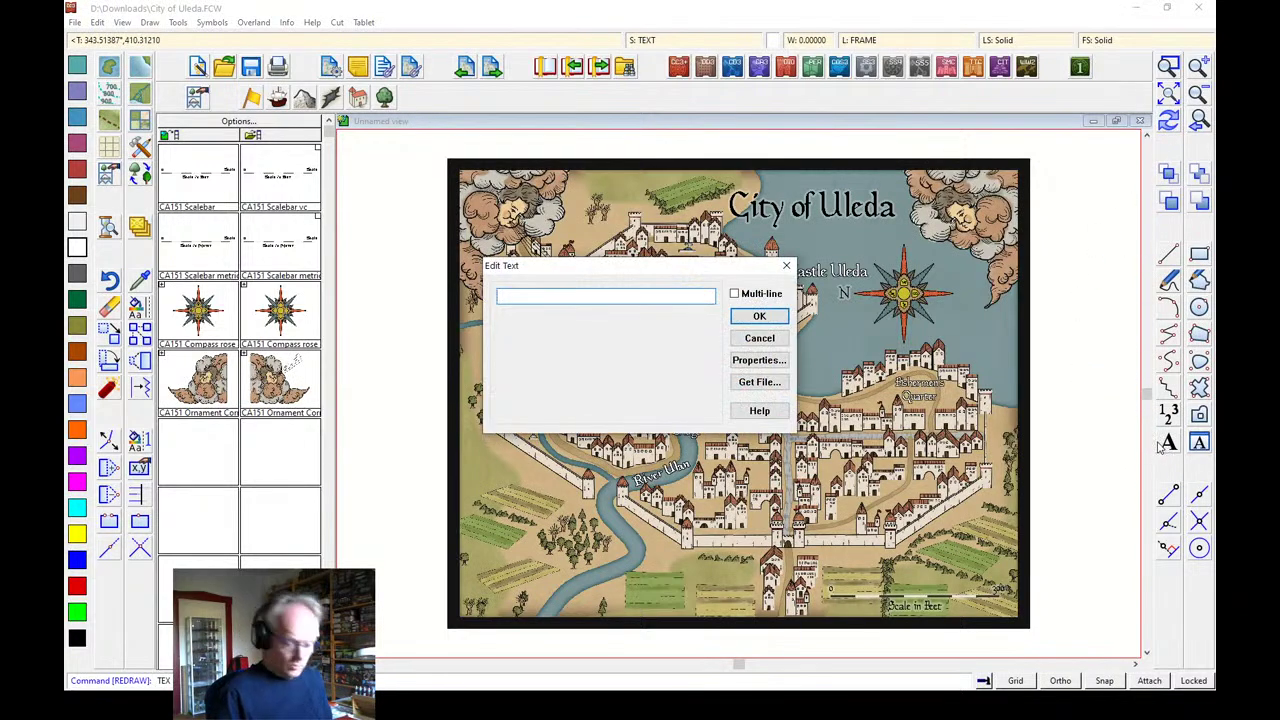
{"action": "type", "text": "Merchants' Quarter"}
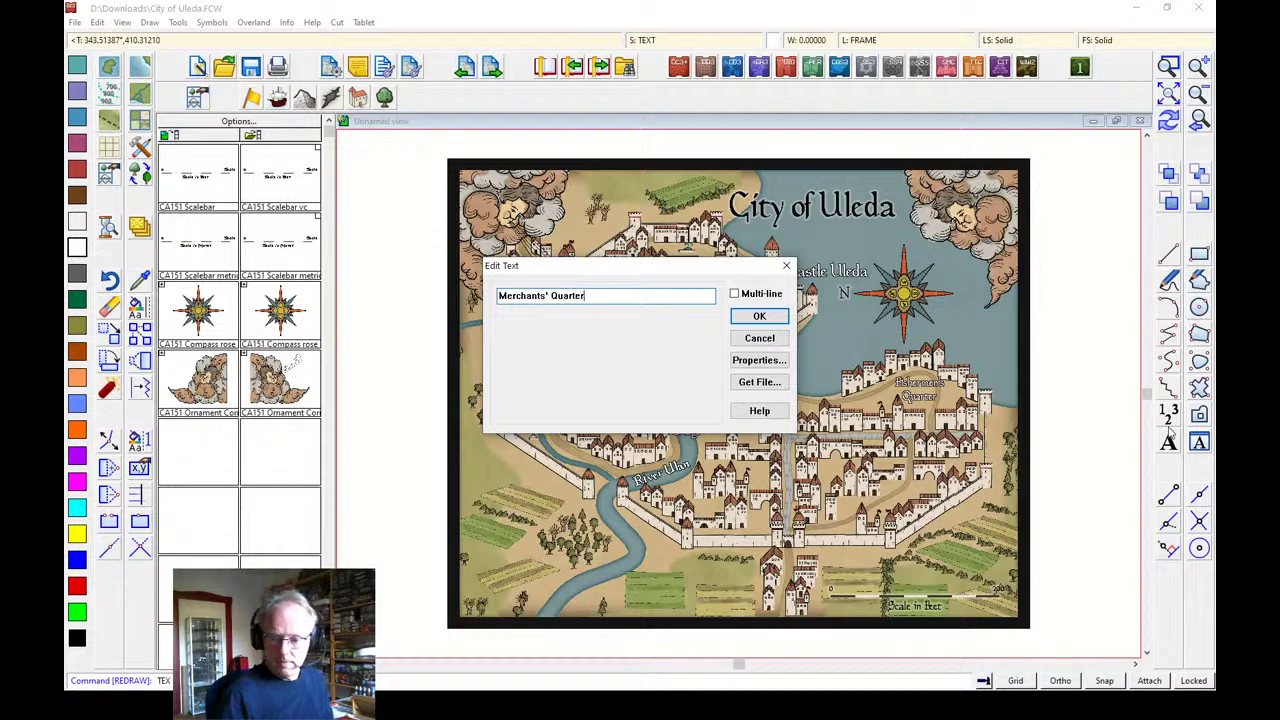
{"action": "left_click", "coordinate": [735, 293]}
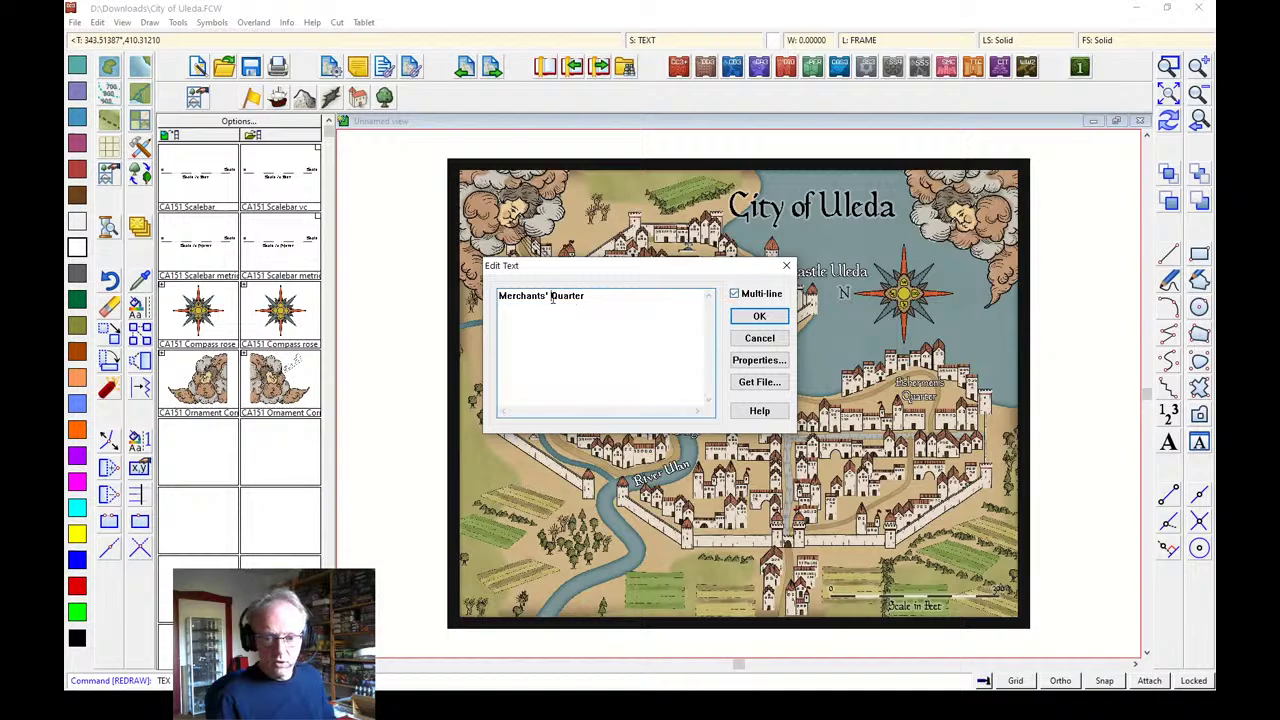
{"action": "left_click", "coordinate": [551, 296]}
{"action": "key", "text": "BackSpace"}
{"action": "key", "text": "Return"}
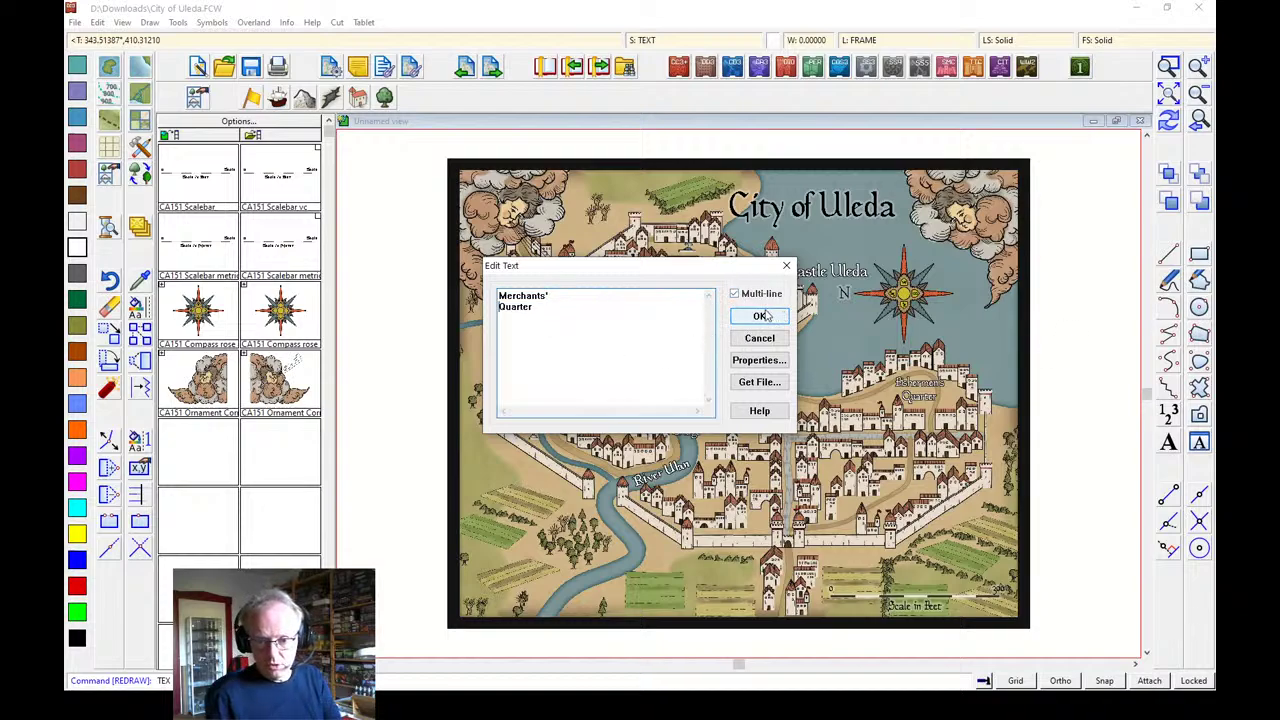
{"action": "left_click", "coordinate": [760, 316]}
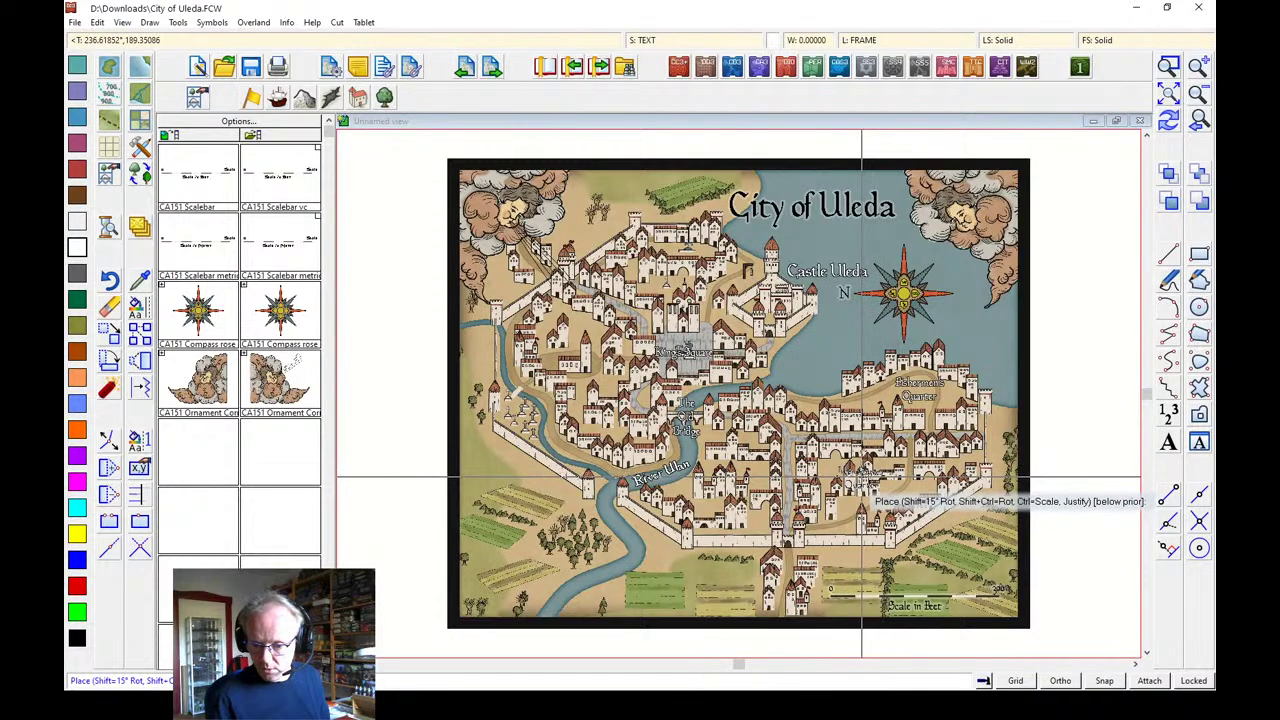
{"action": "left_click", "coordinate": [902, 488]}
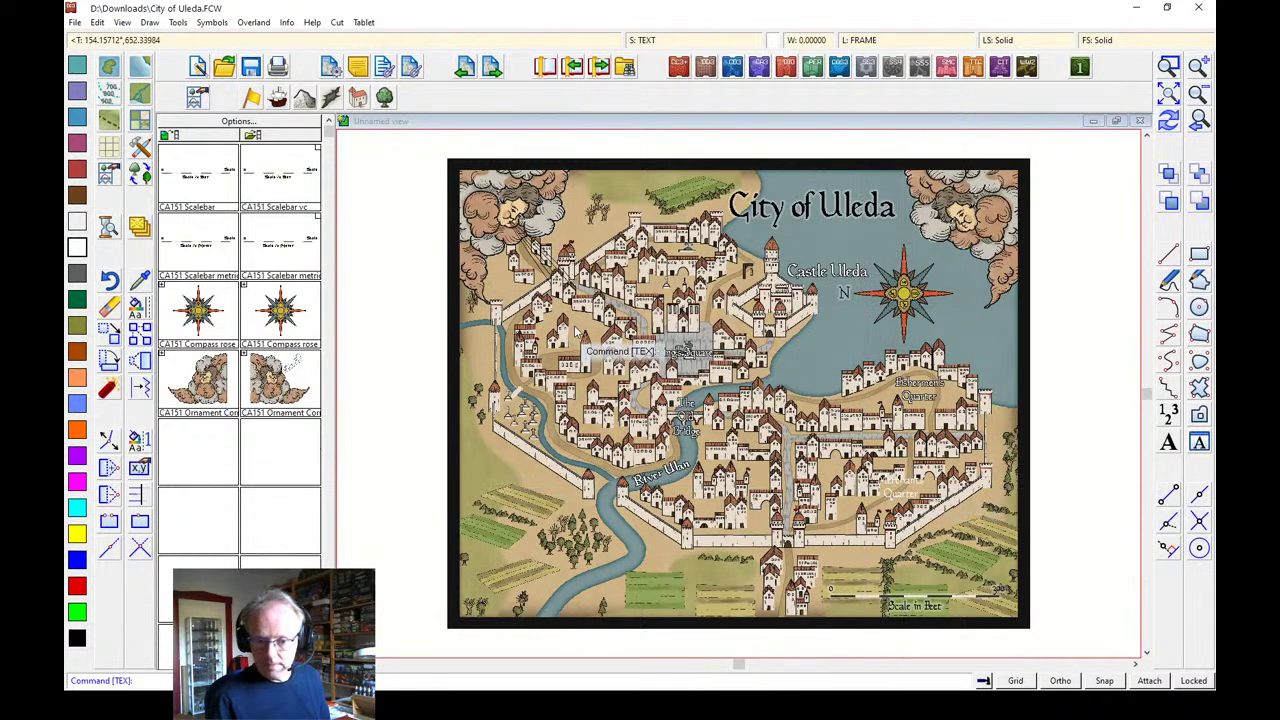
{"action": "left_click", "coordinate": [1166, 122]}
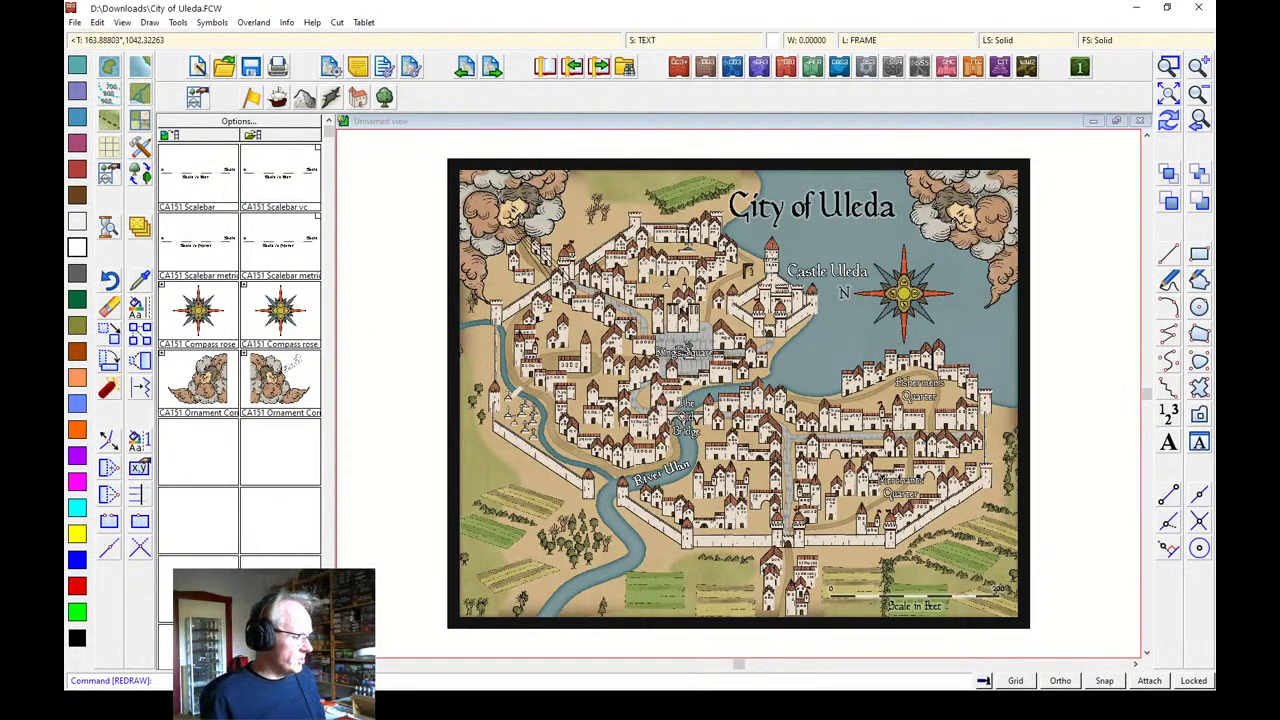
Review the text properties and available fonts, and inspect the bridge and river labels up close
{"action": "left_click", "coordinate": [1199, 443]}
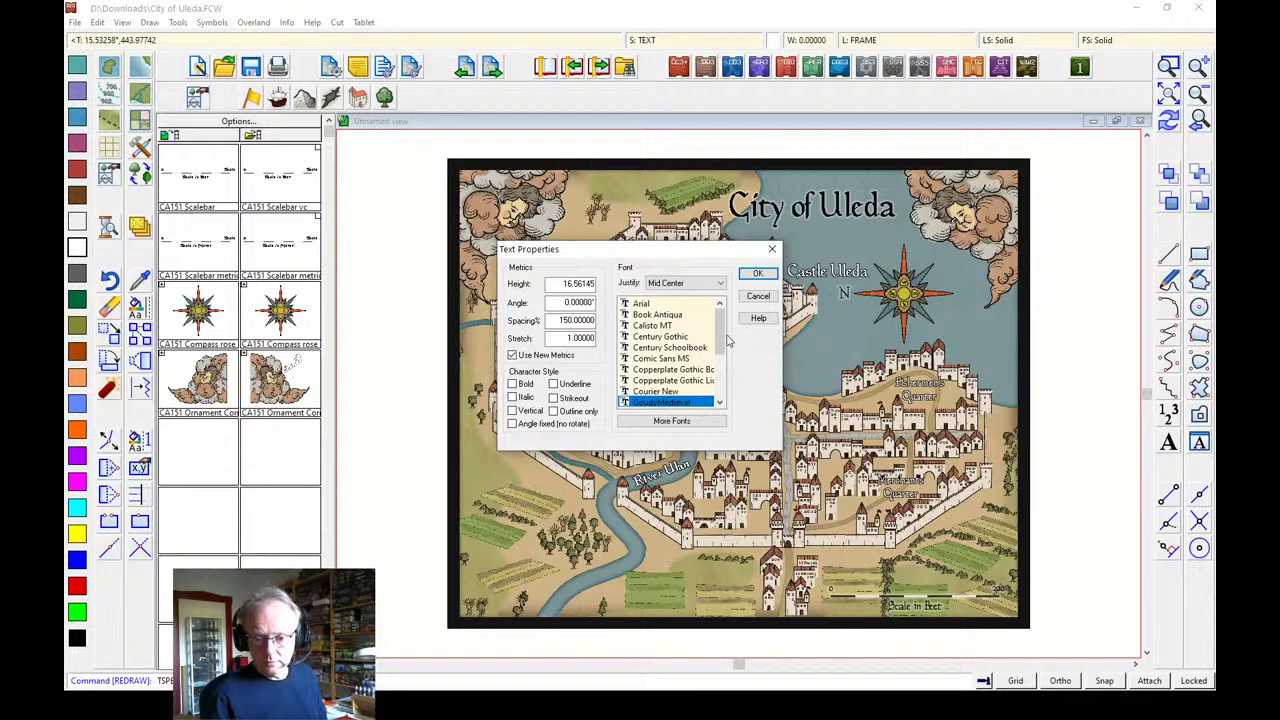
{"action": "scroll", "coordinate": [728, 342], "scroll_direction": "down", "scroll_amount": 1}
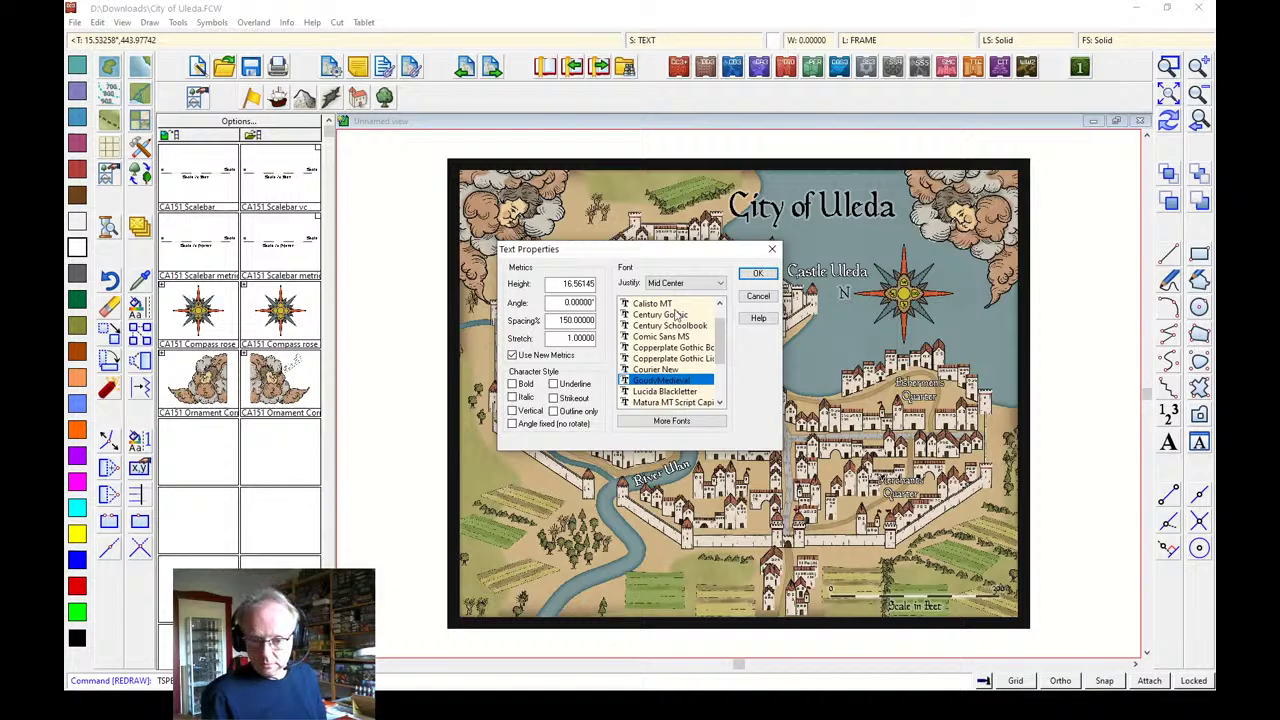
{"action": "left_click", "coordinate": [758, 273]}
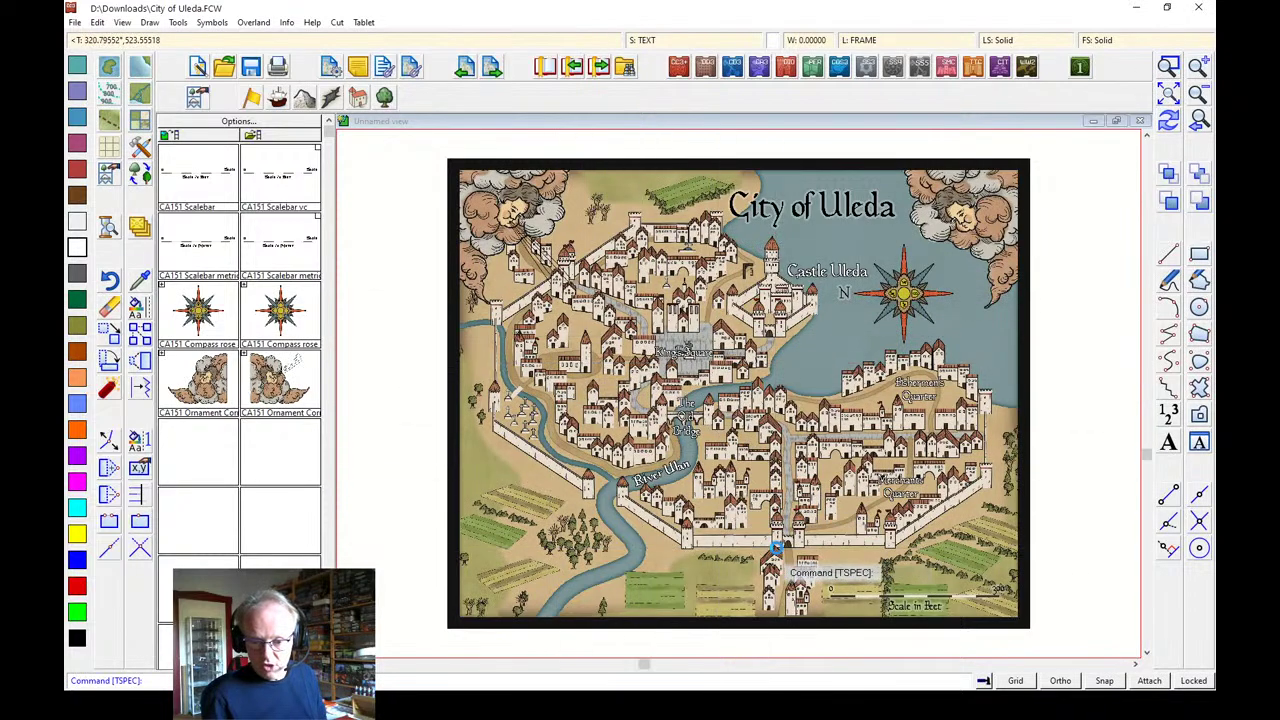
{"action": "scroll", "coordinate": [641, 441], "scroll_direction": "up", "scroll_amount": 3}
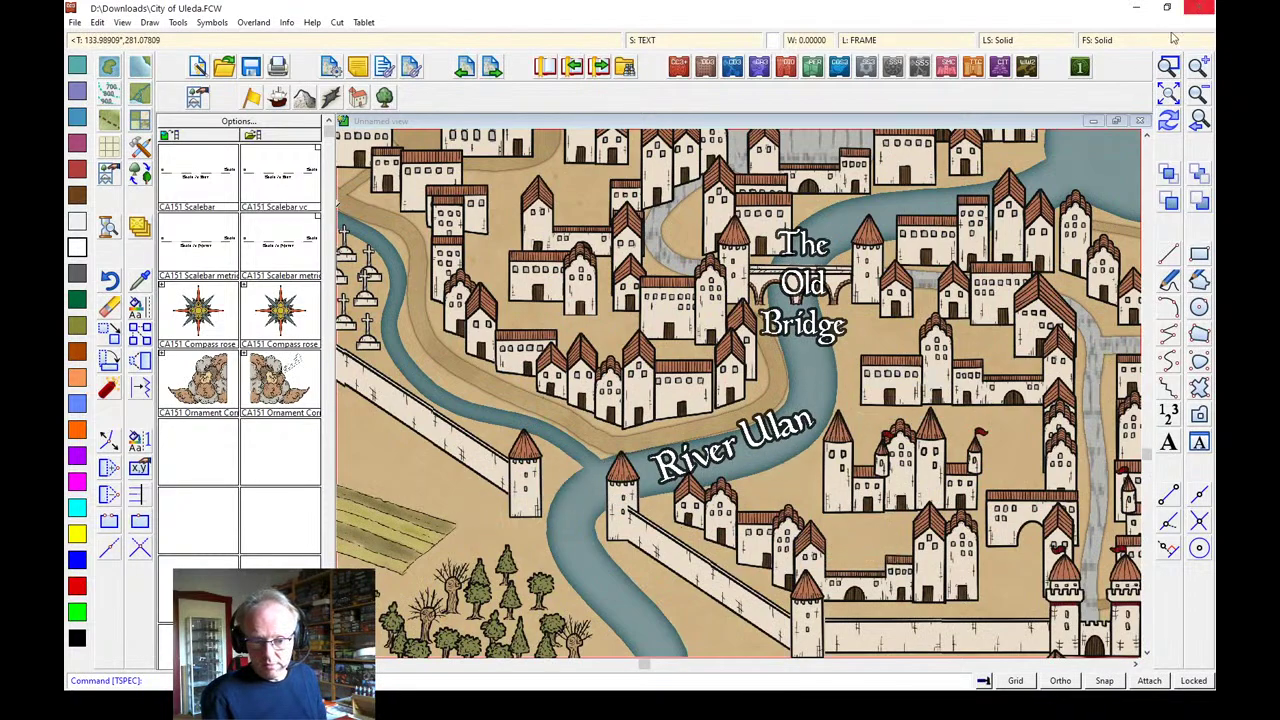
{"action": "left_click", "coordinate": [1168, 93]}
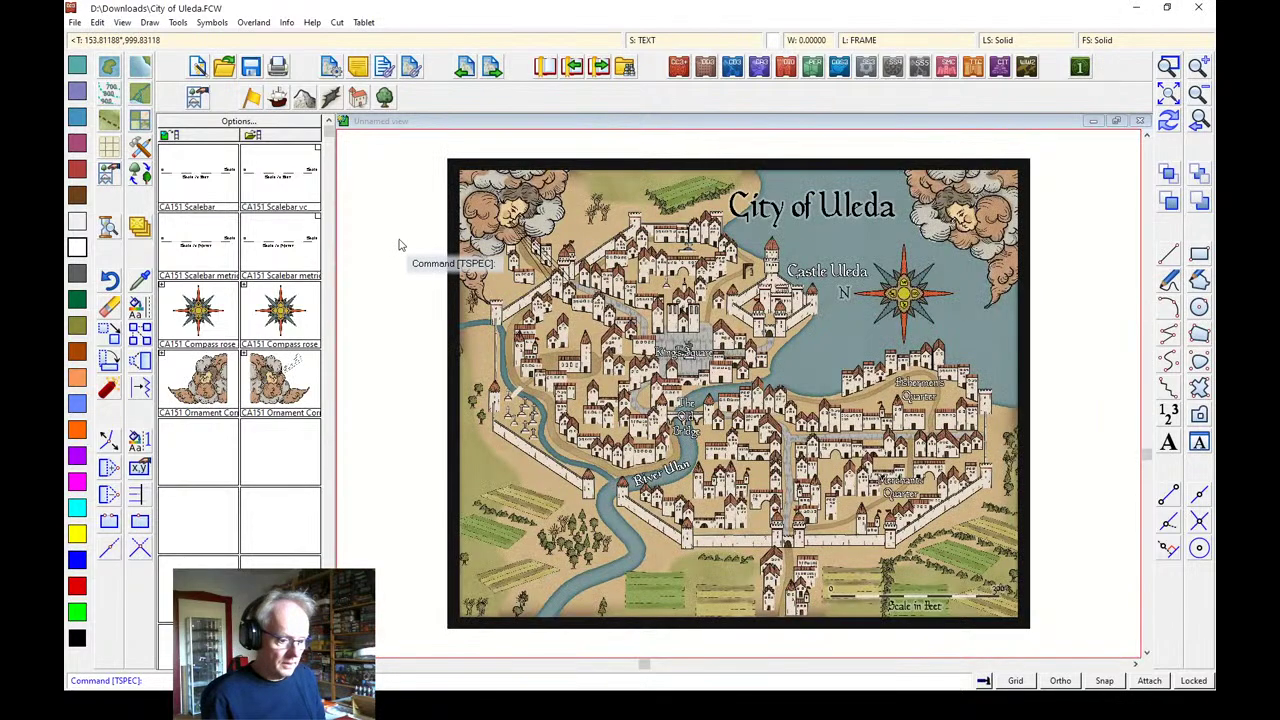